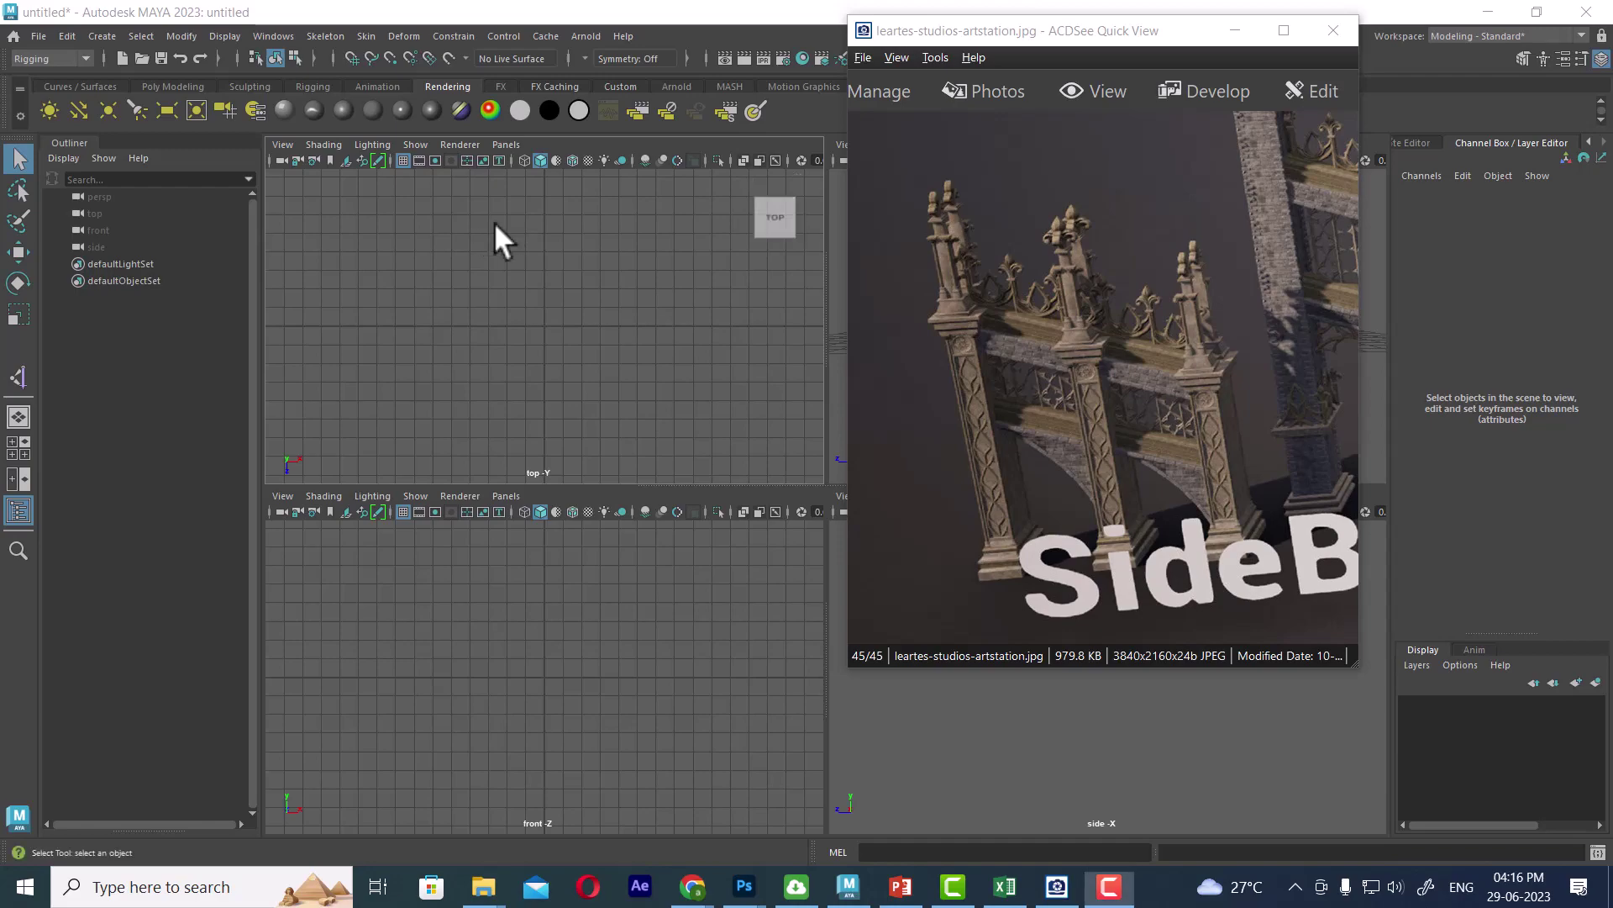
Zoom the castle reference to 150% on the SideBridges pillars, then restore the viewer window.
click(1286, 34)
drag(1188, 421, 1145, 602)
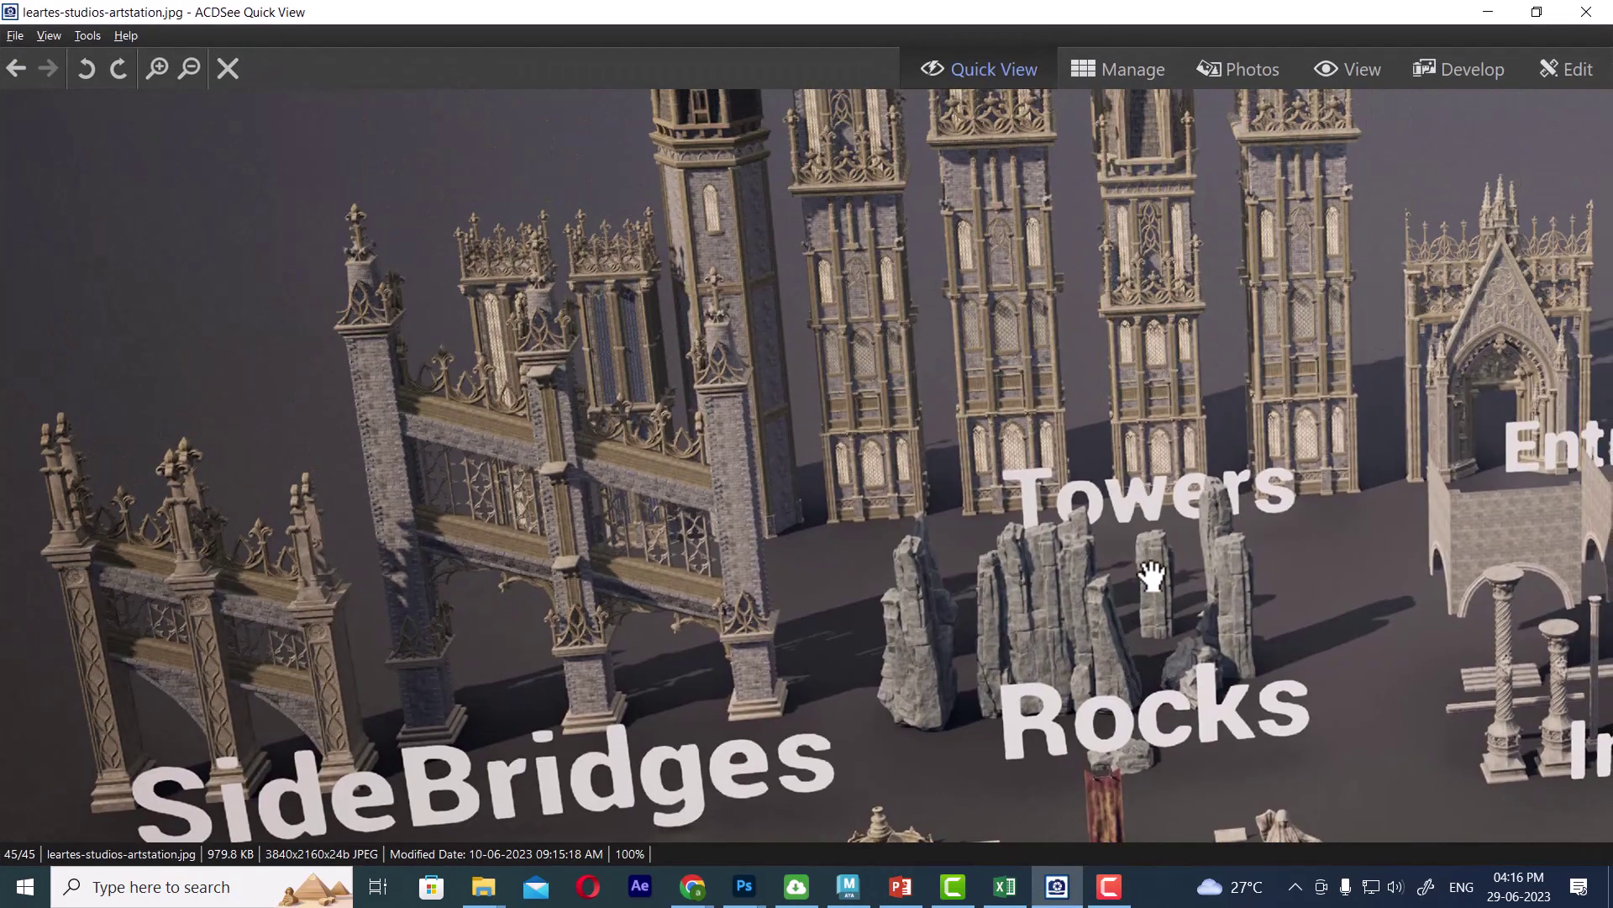
scroll(1149, 588, down, 2)
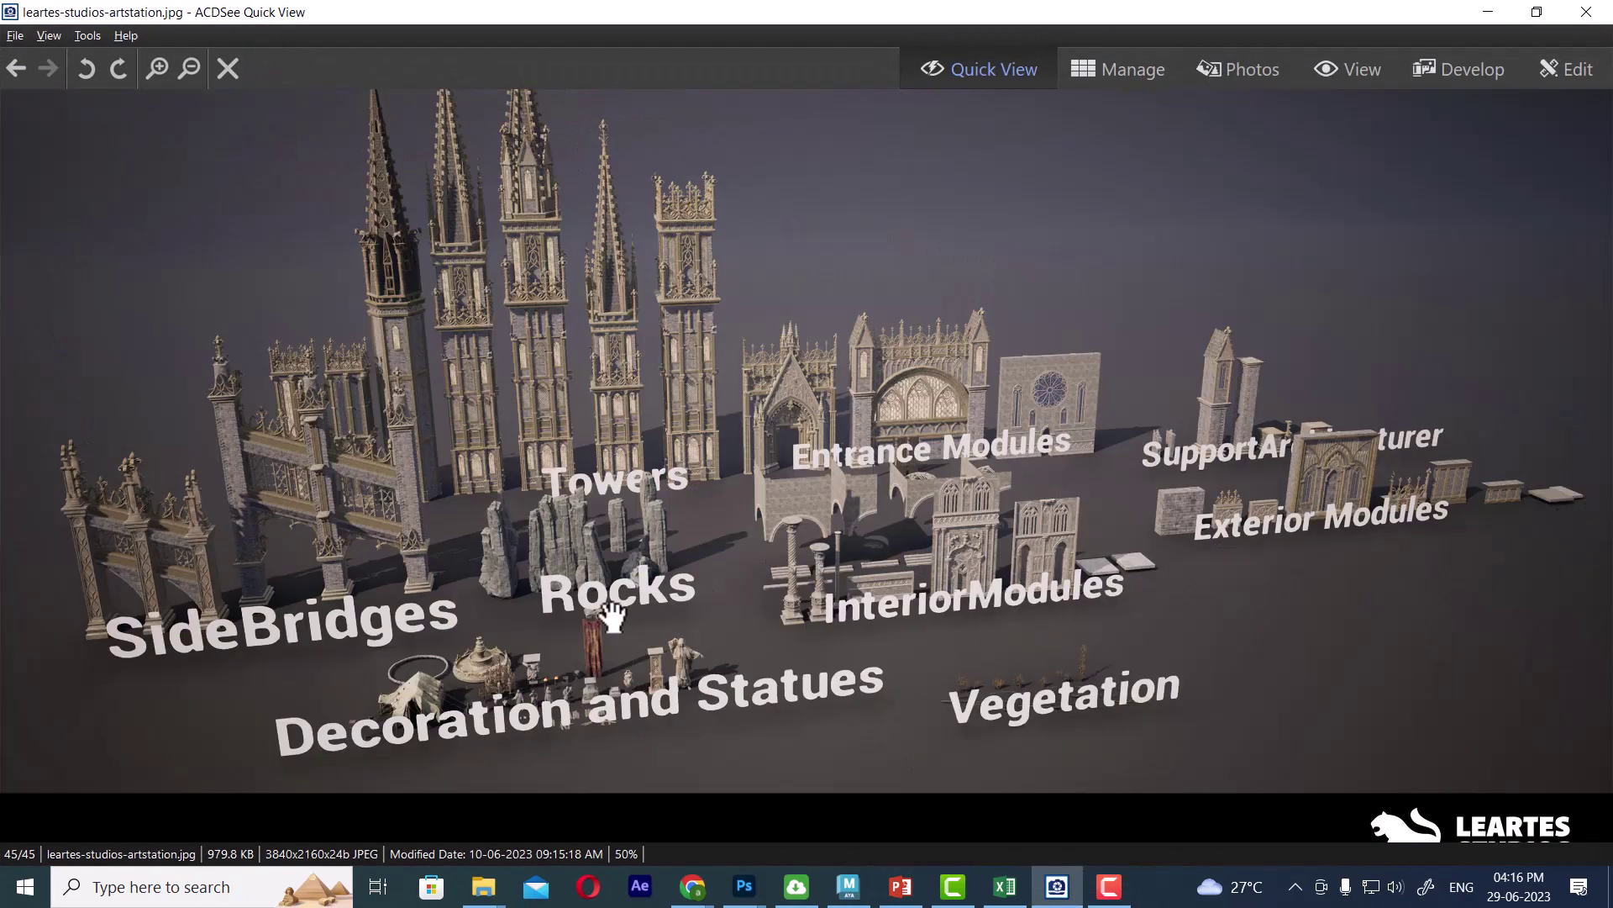
scroll(618, 609, up, 2)
drag(493, 648, 822, 541)
scroll(822, 540, up, 1)
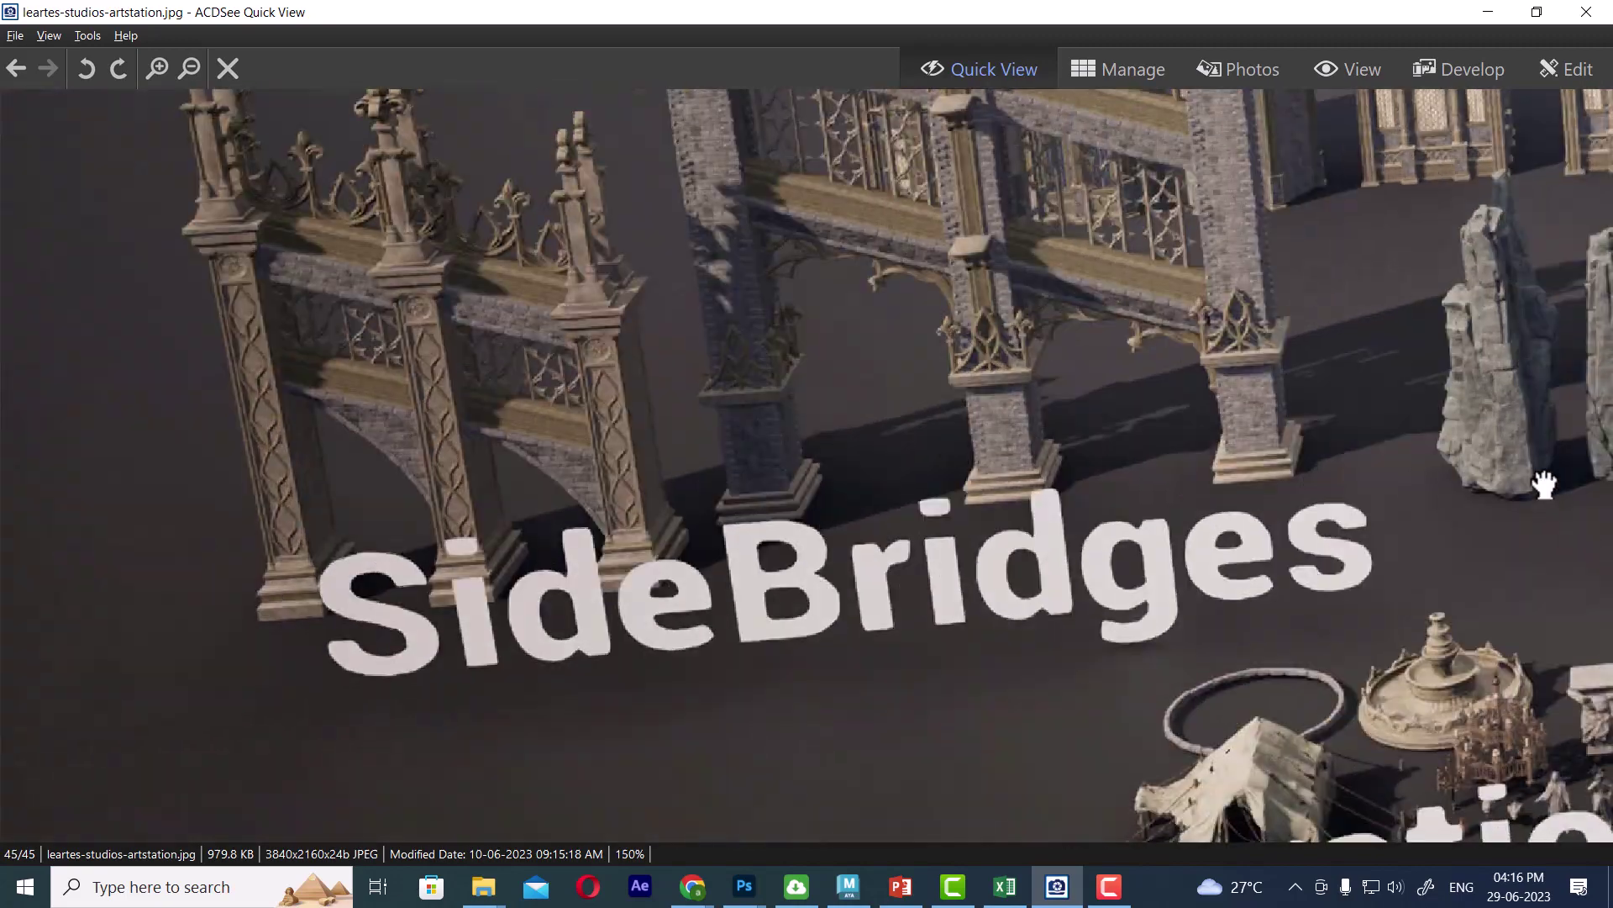
drag(1542, 479, 1273, 509)
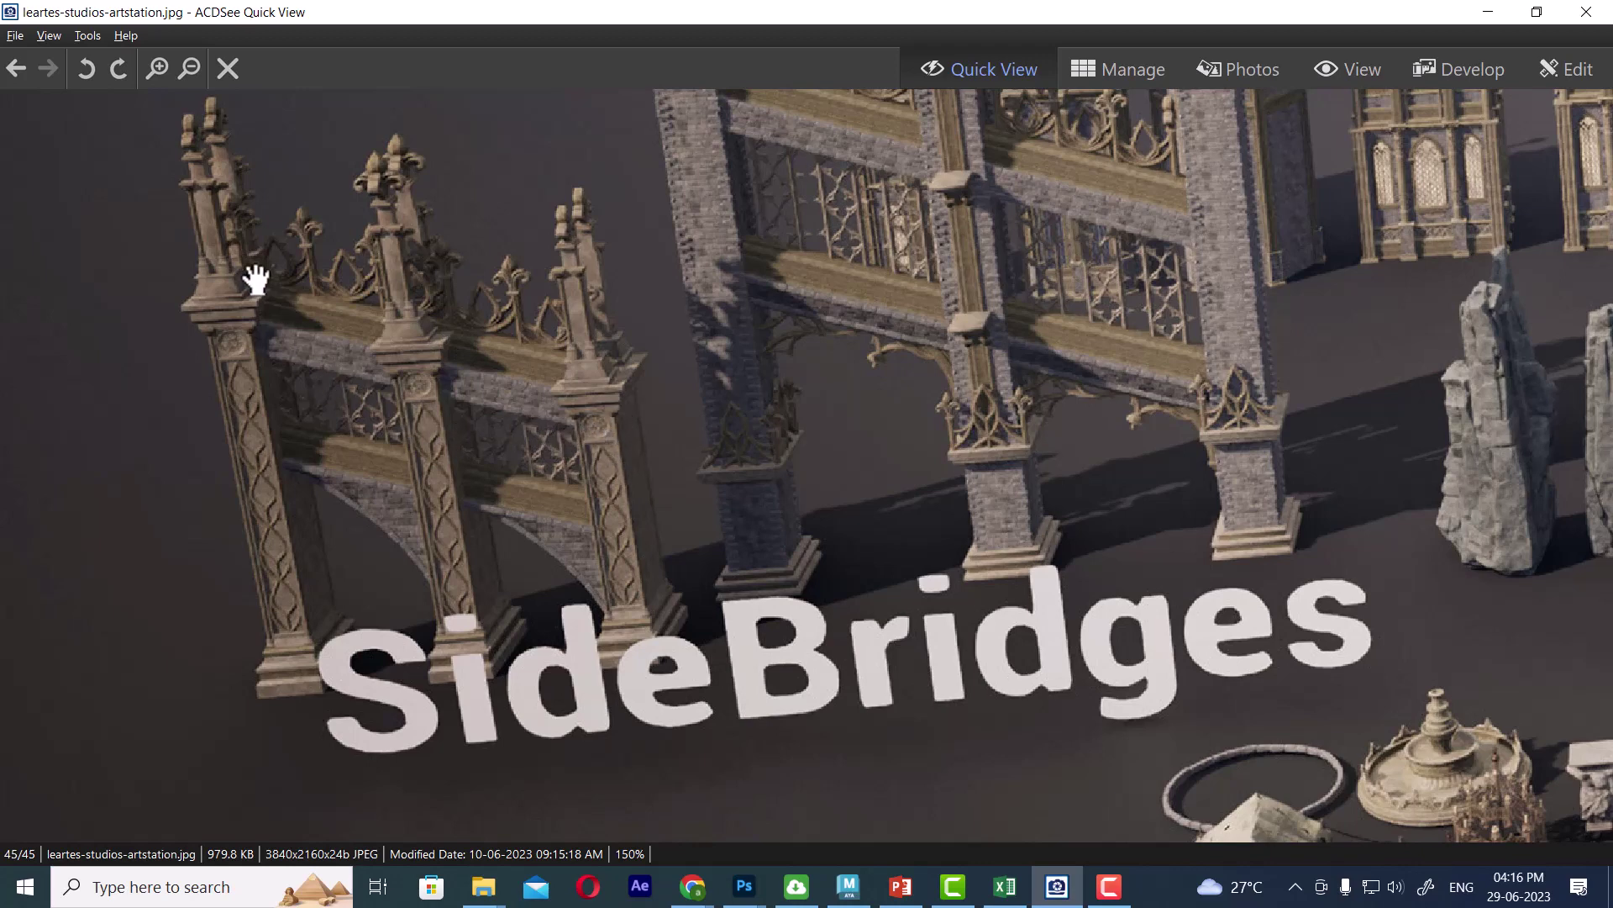
click(1543, 18)
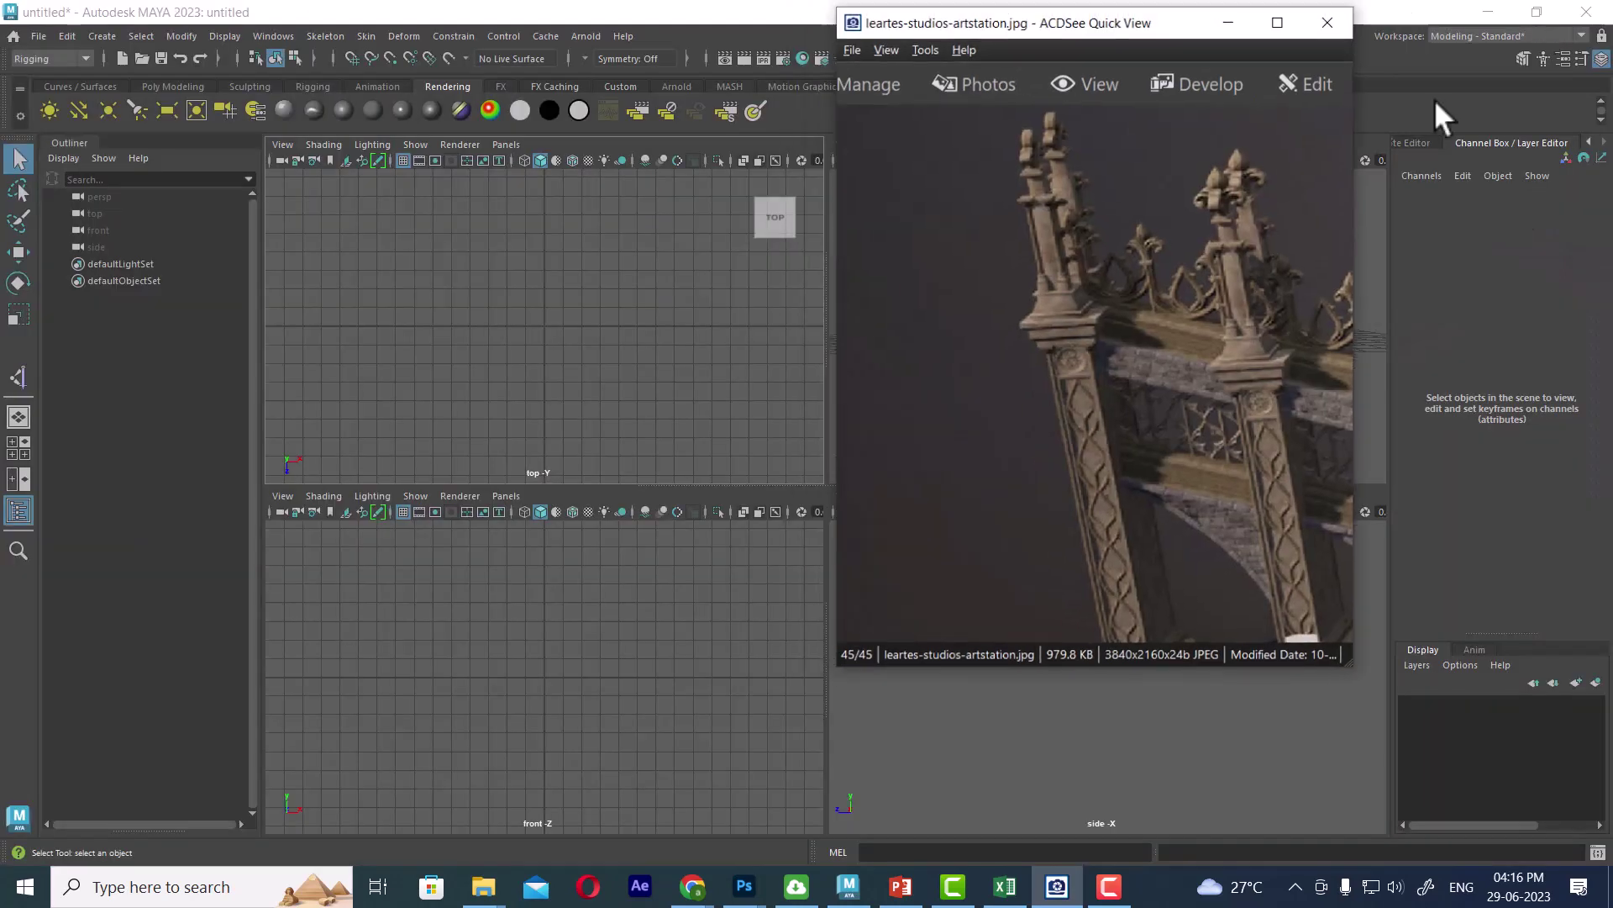
click(578, 768)
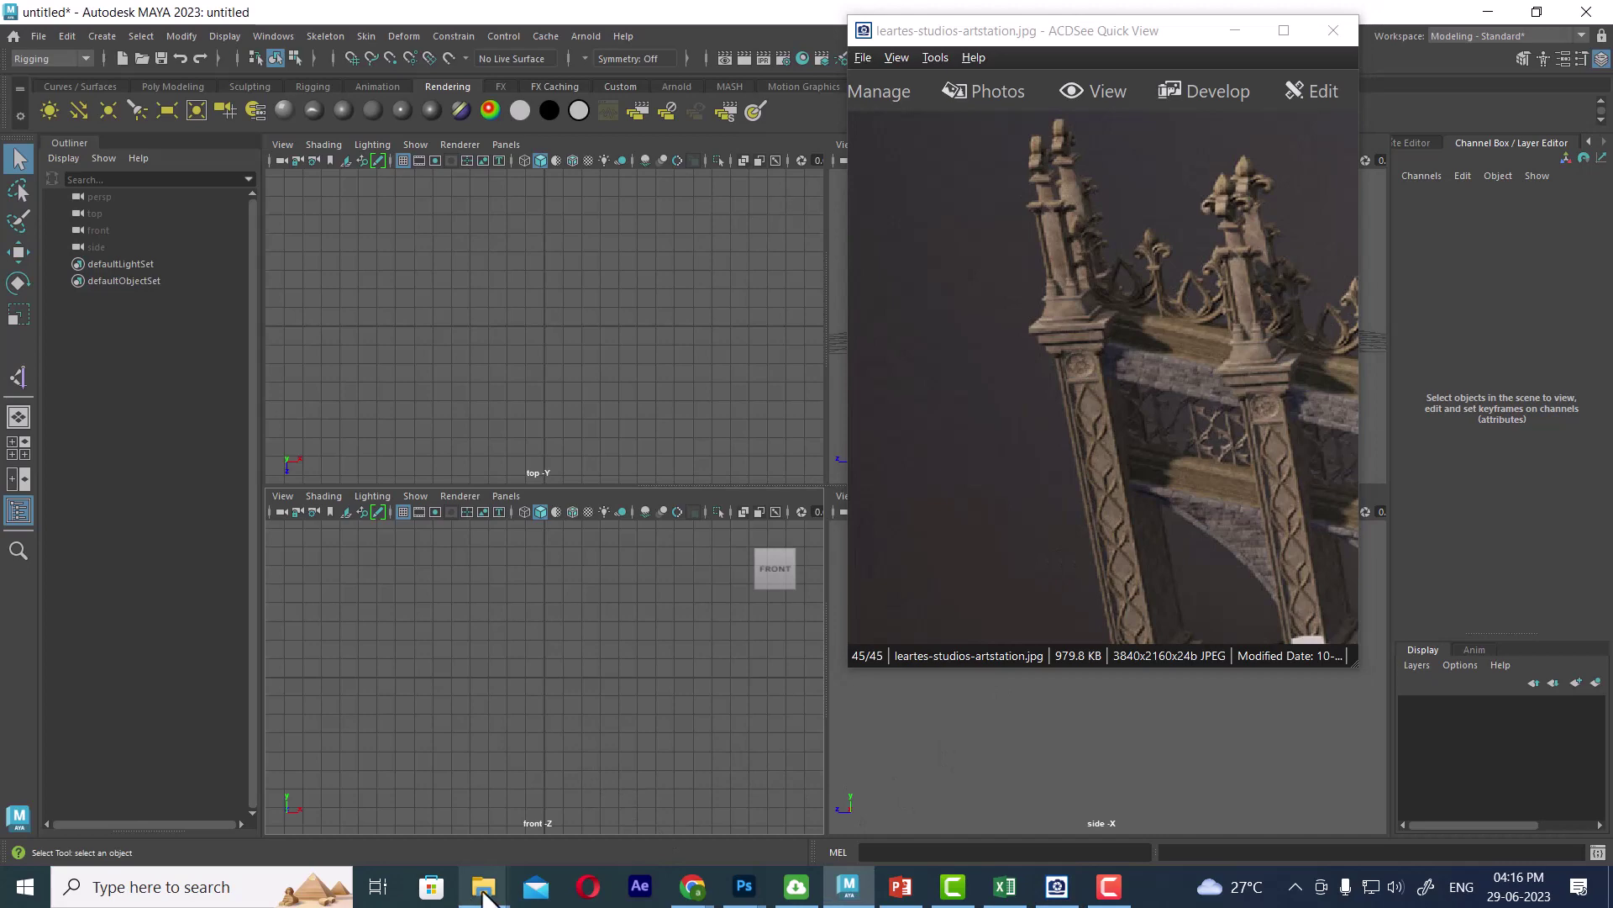
Preview 1.jpg and leartes-studios-artstation.jpg, then open the latter in Adobe Photoshop 2023.
mouse_move(482, 885)
click(223, 794)
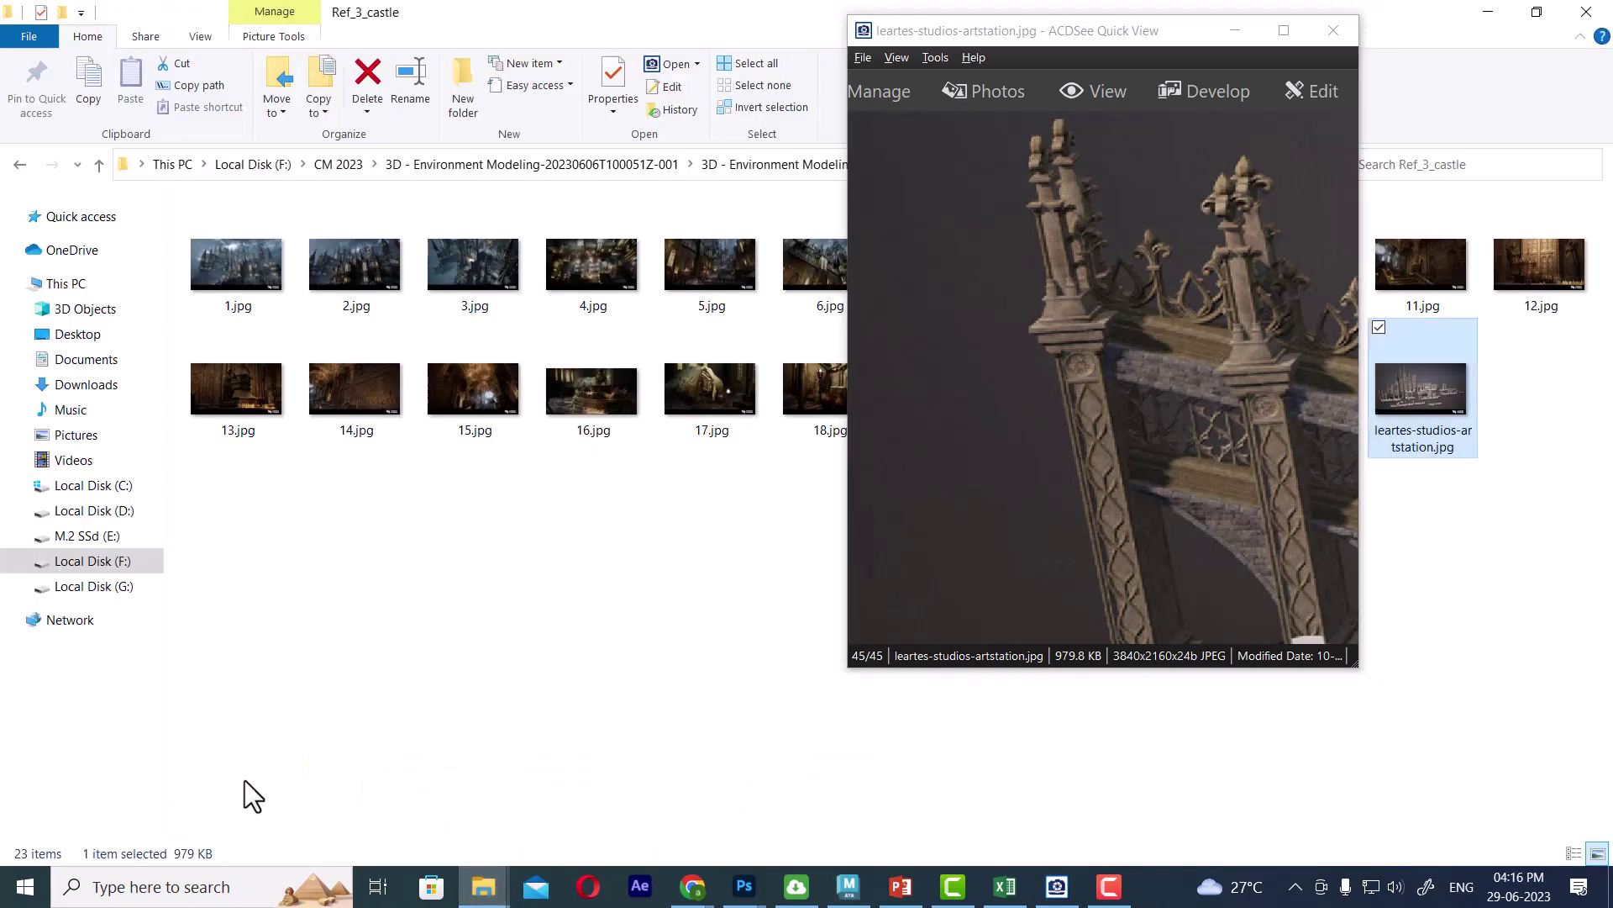
double_click(254, 286)
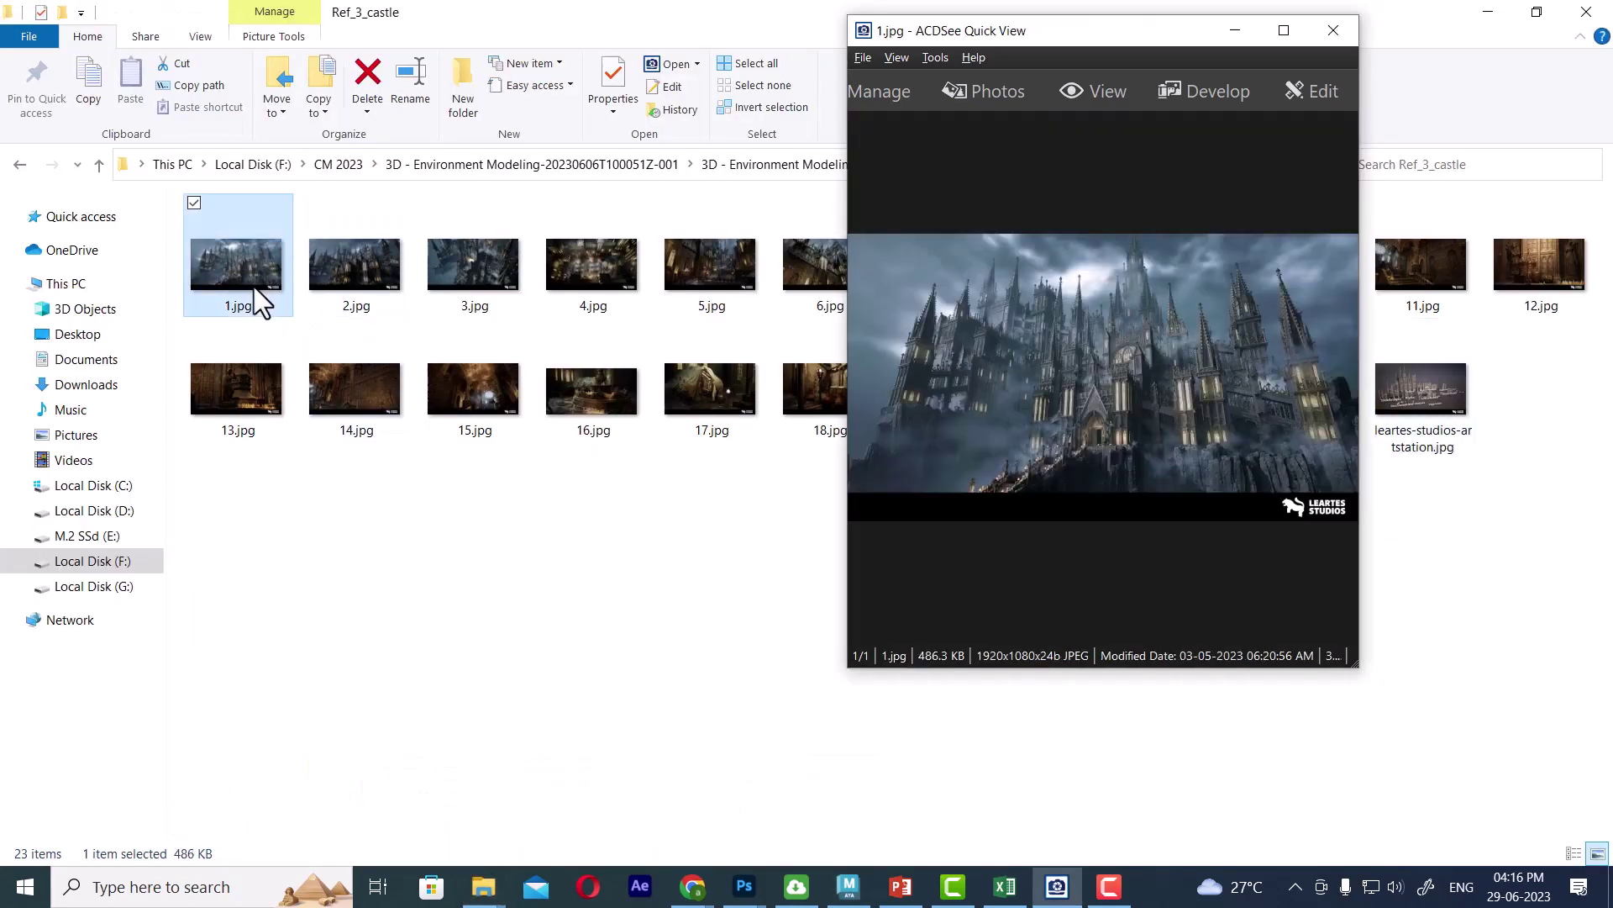
click(1343, 34)
double_click(1433, 390)
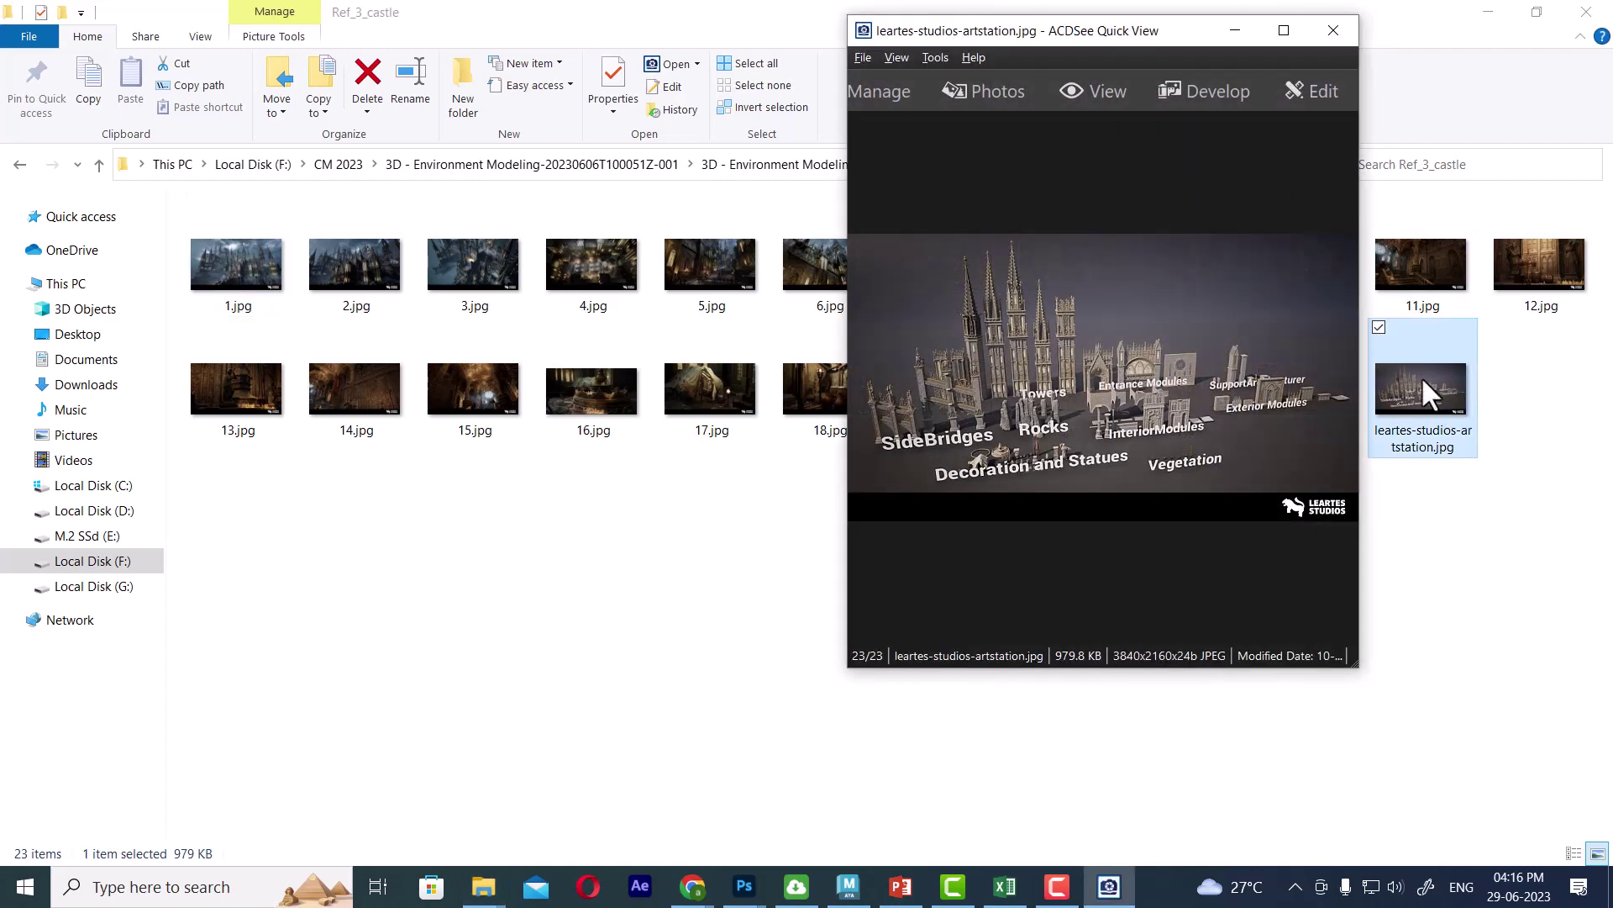
click(1331, 30)
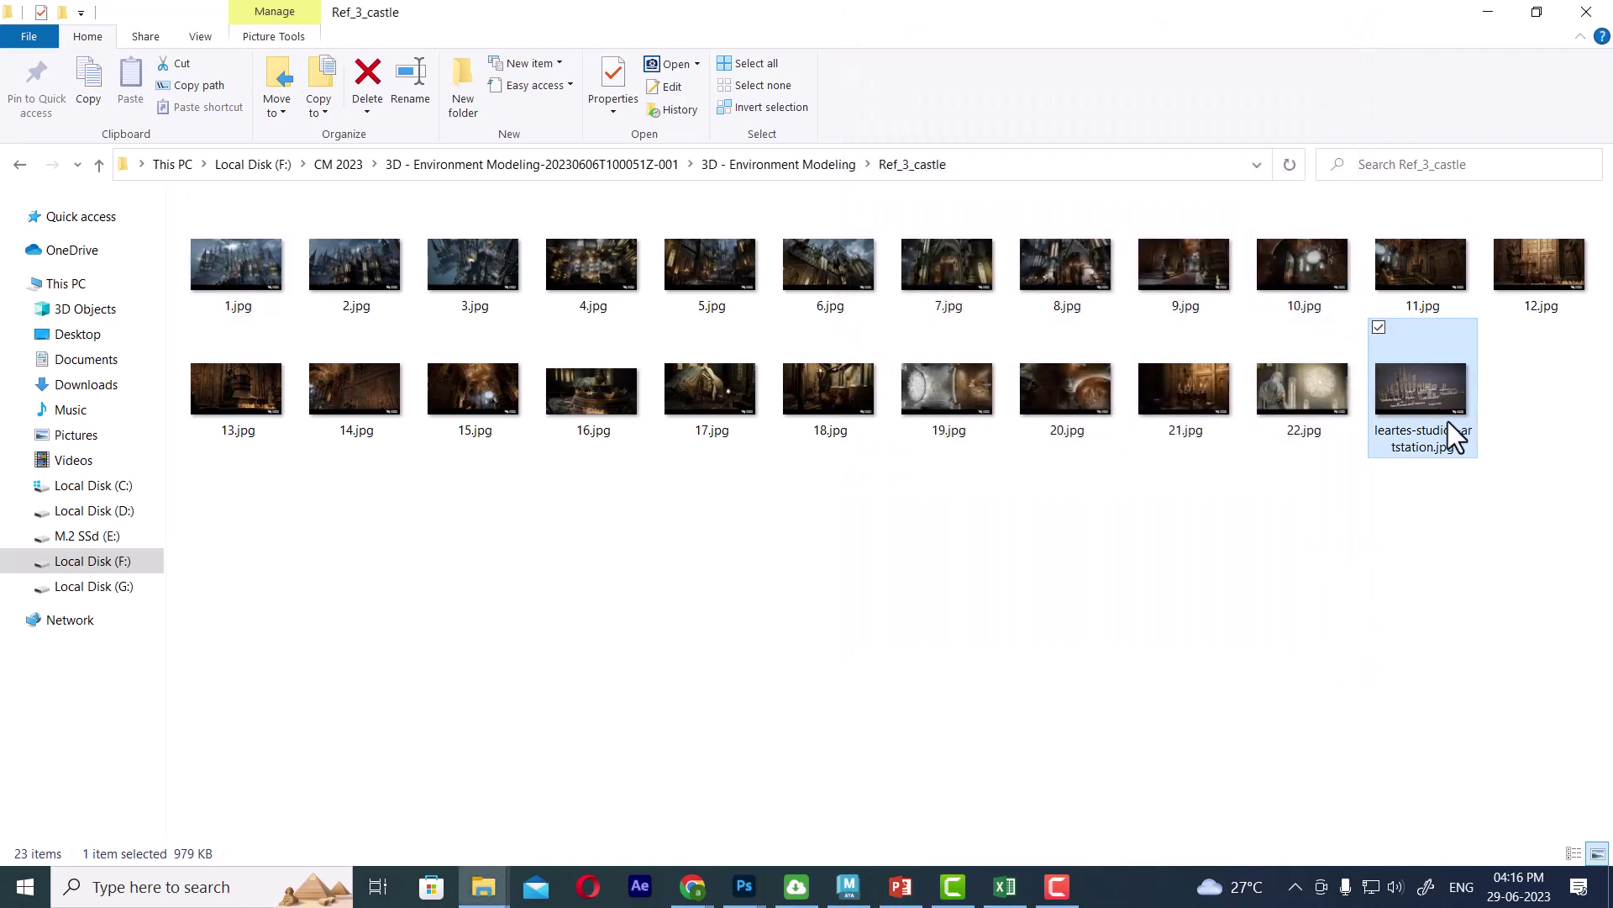
right_click(1423, 384)
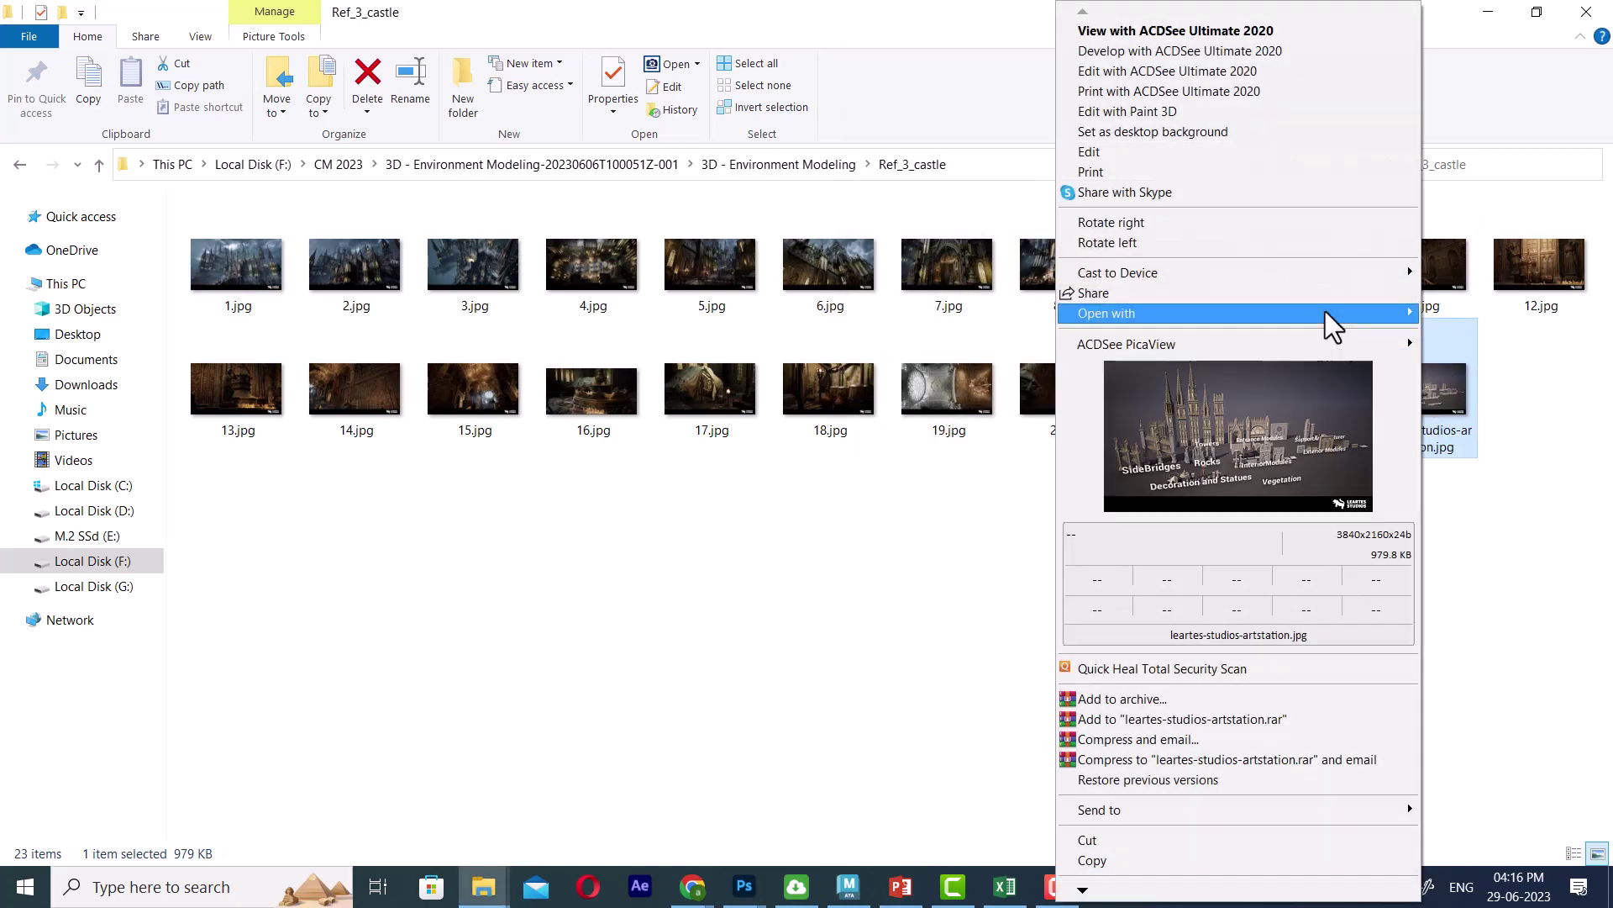
mouse_move(1236, 313)
click(934, 356)
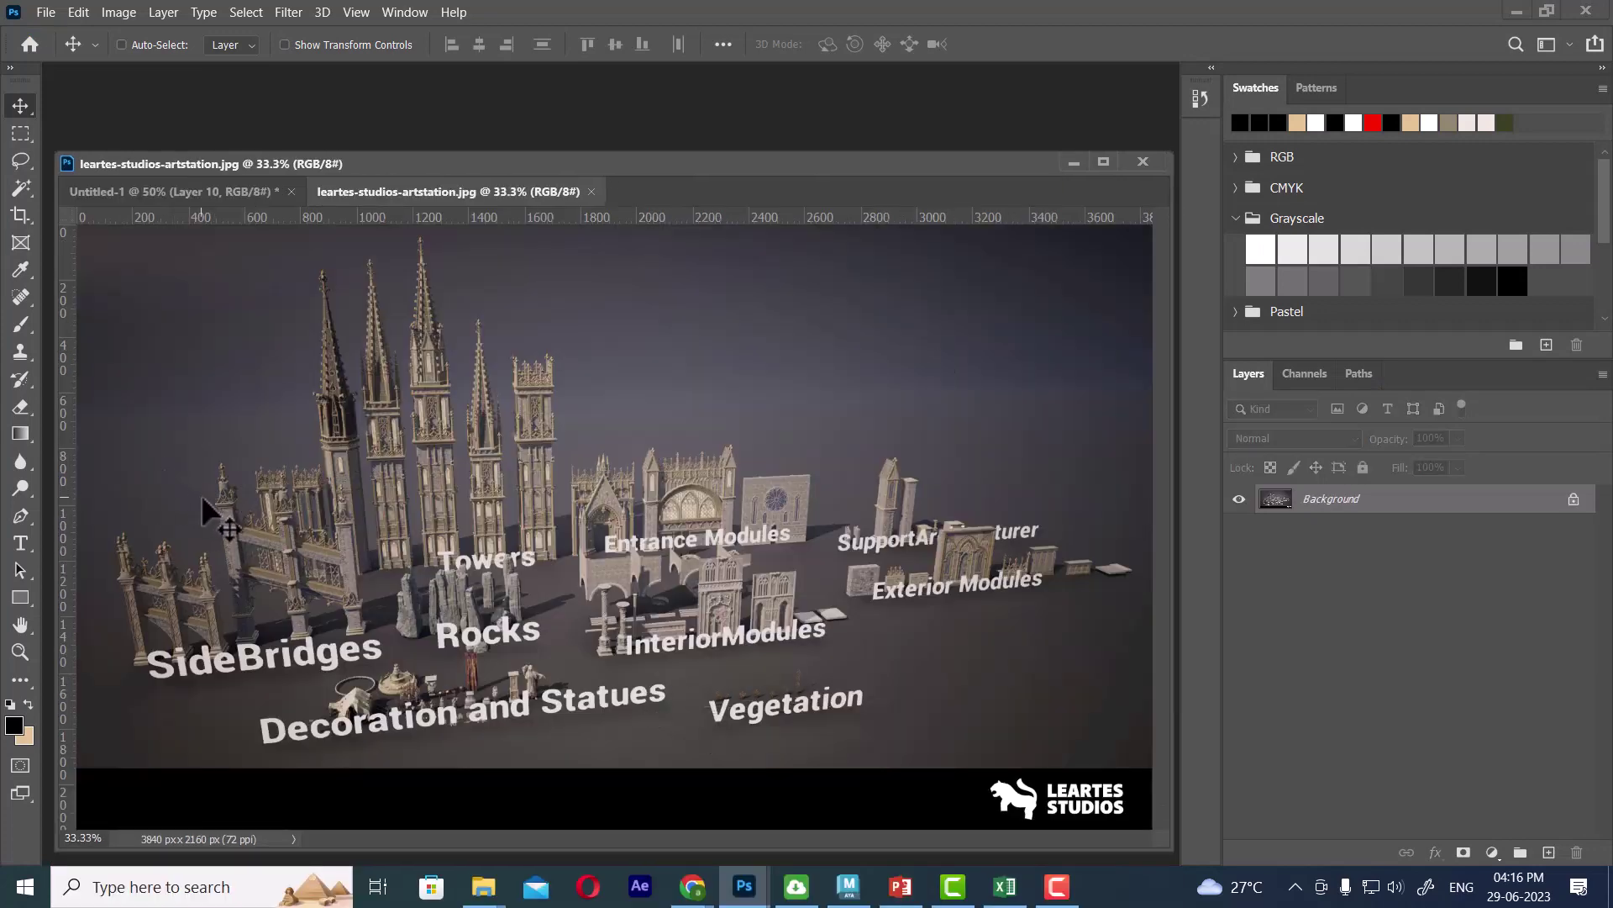
Crop the image to the leftmost side bridge, about 439 x 652 px.
key(m)
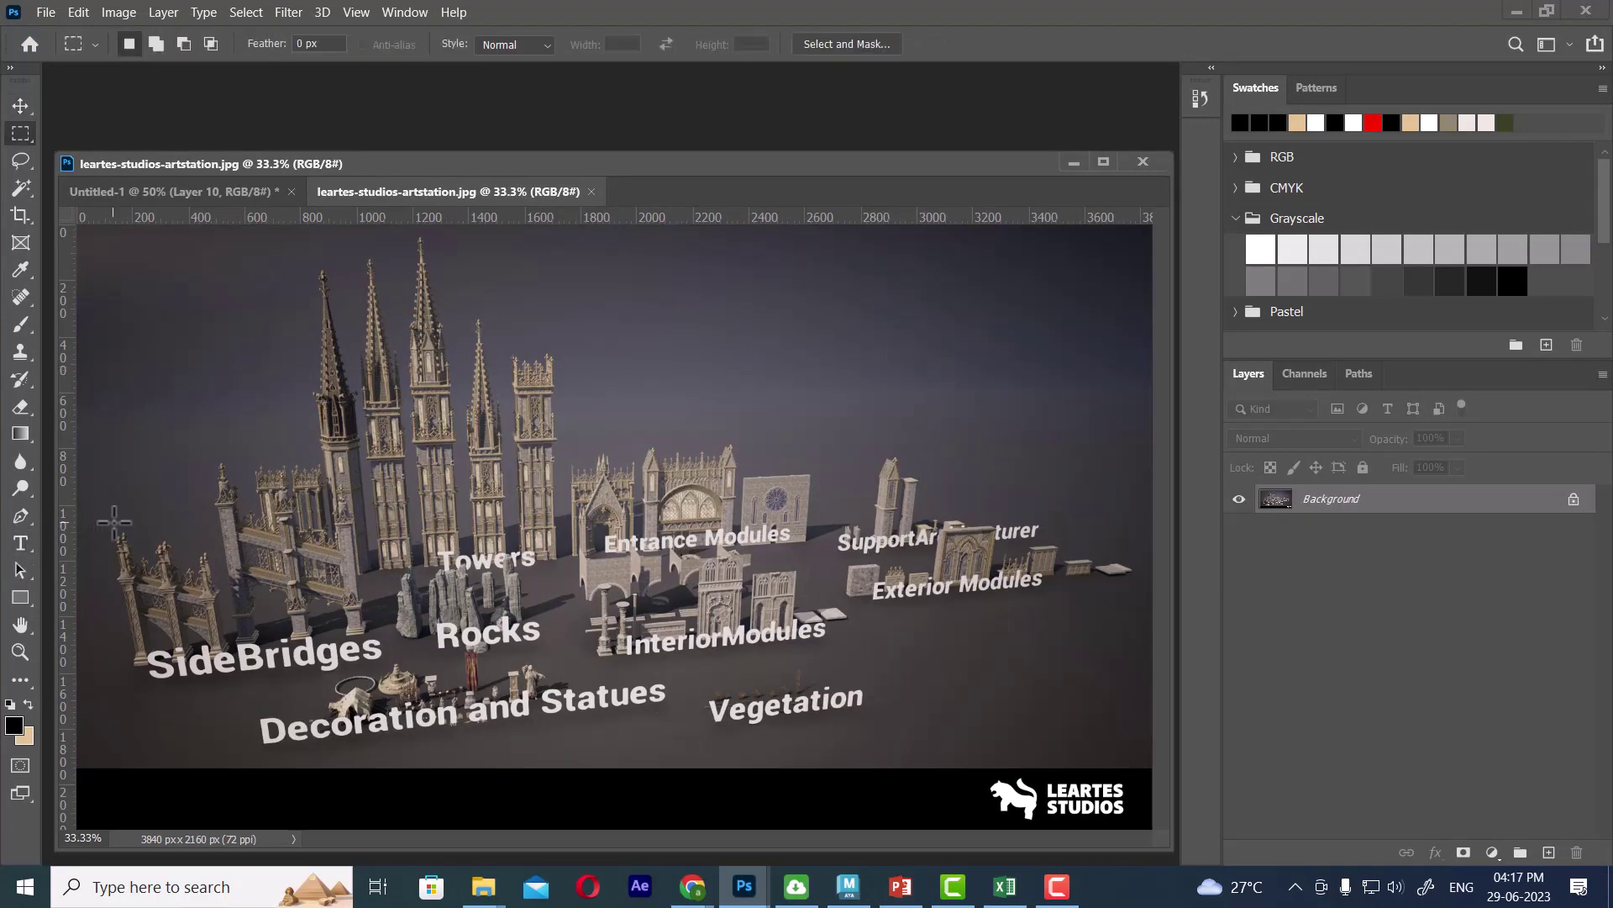
drag(103, 519, 247, 697)
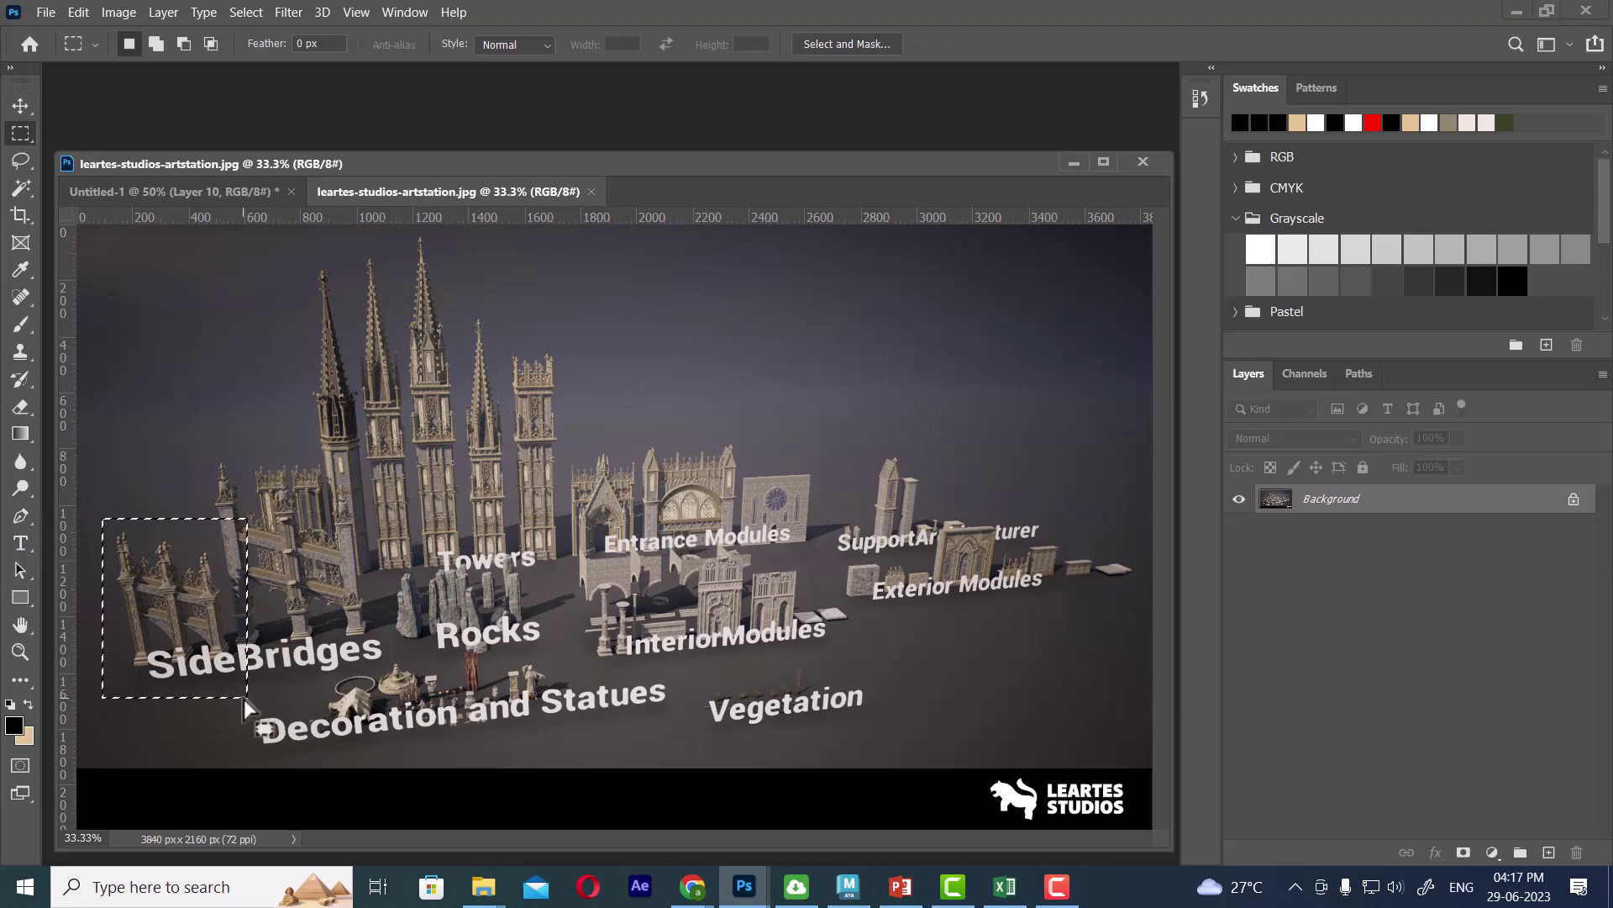
click(182, 593)
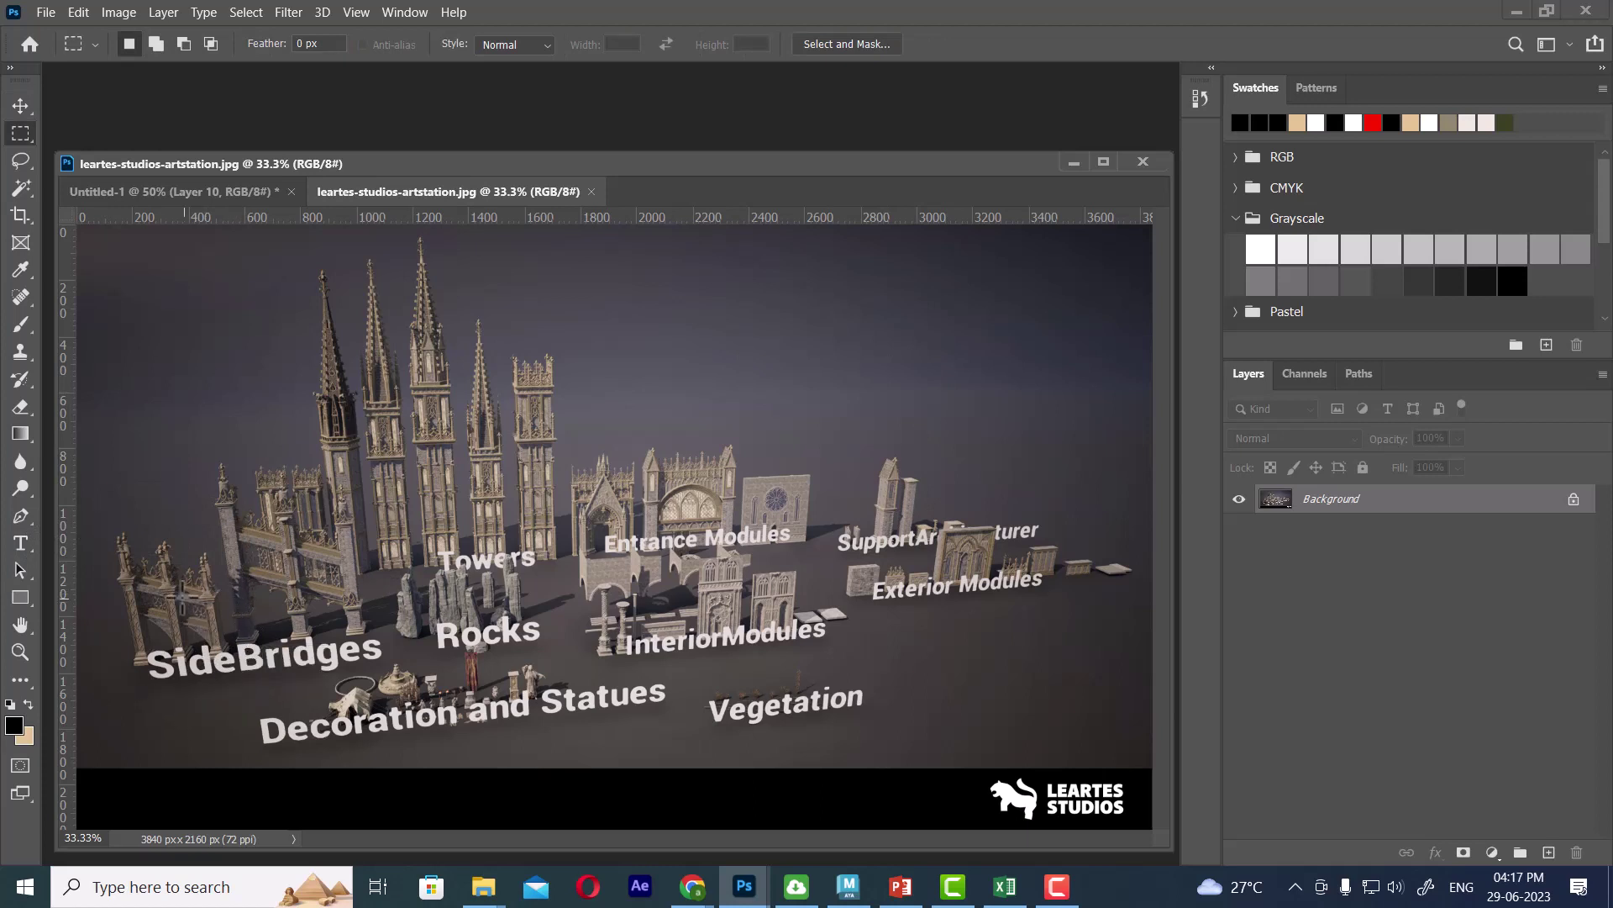
key(c)
drag(106, 506, 233, 694)
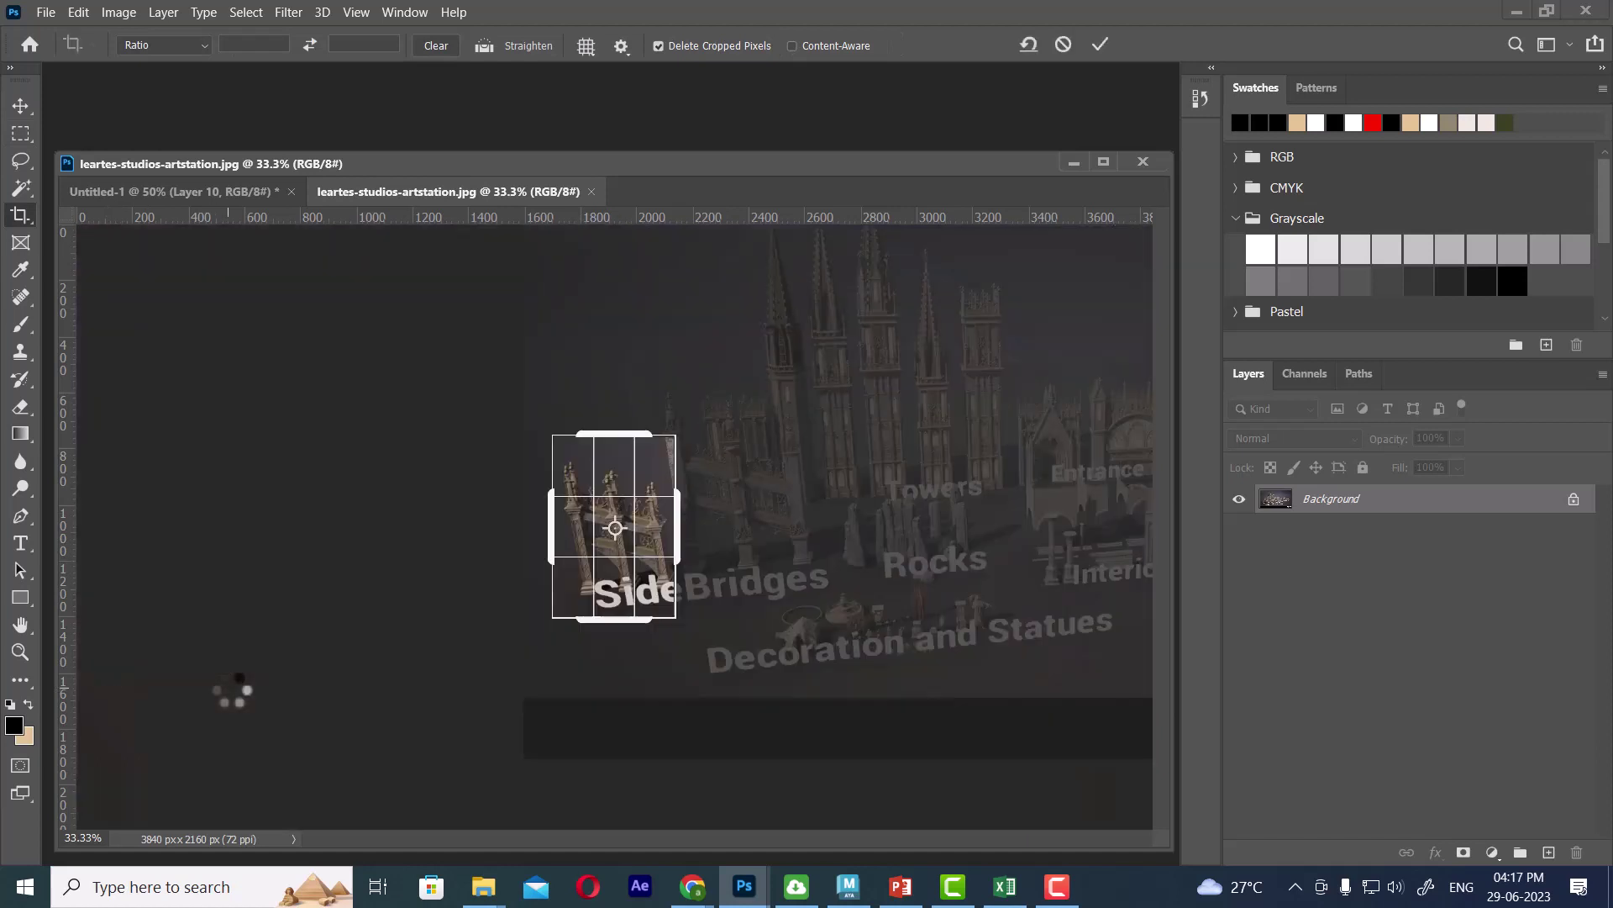
key(Return)
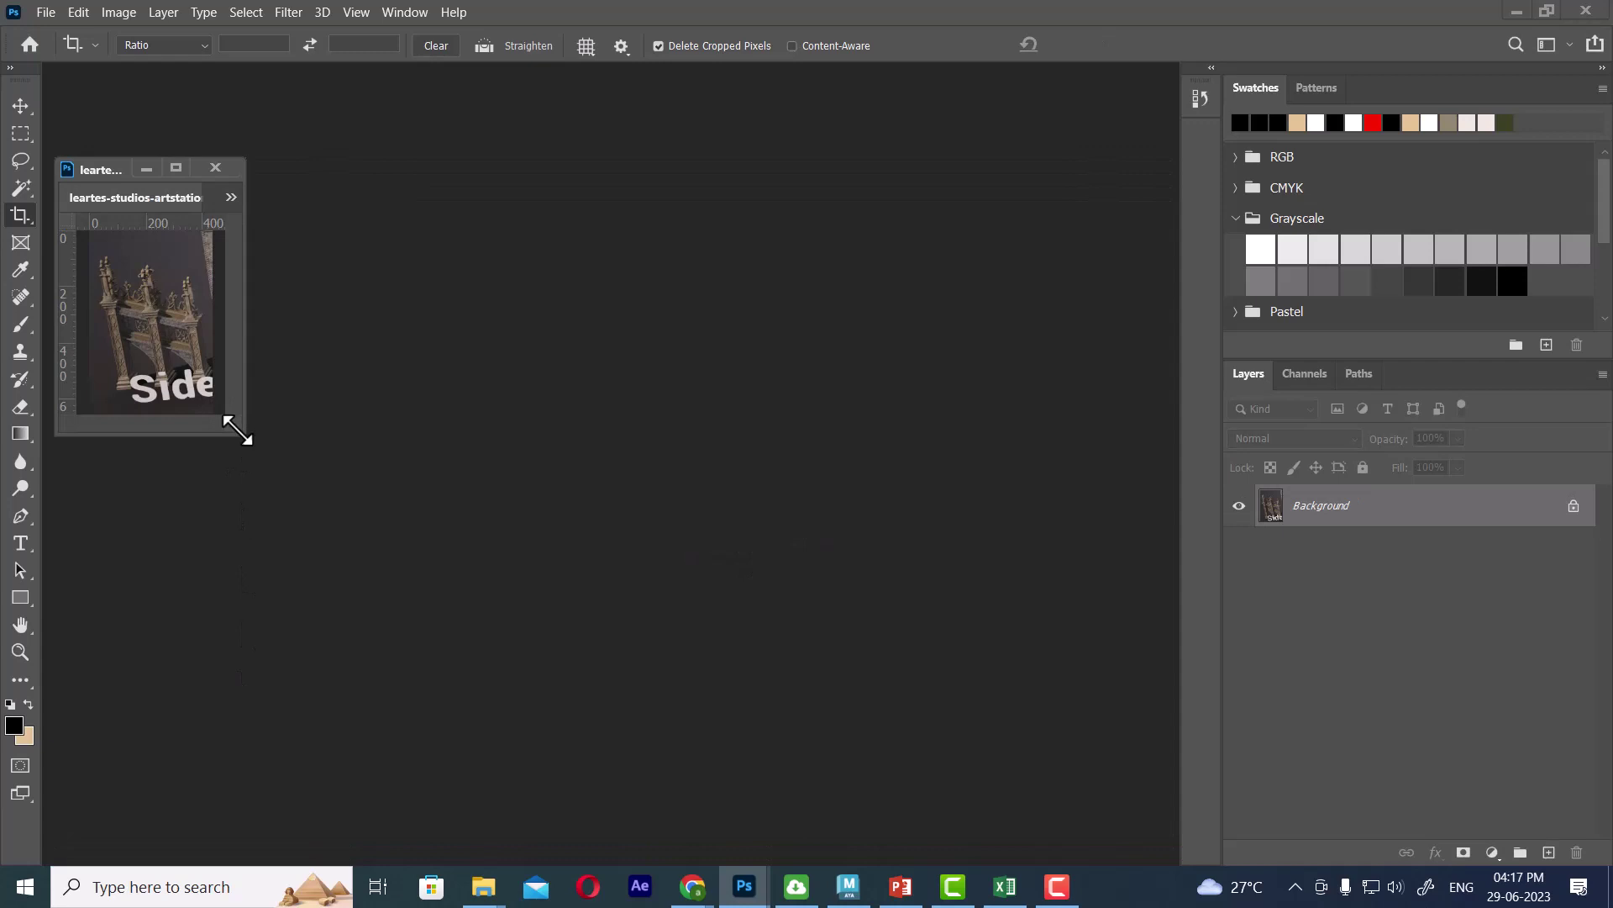
Enlarge the document window and zoom the image to 50%.
drag(239, 434, 748, 740)
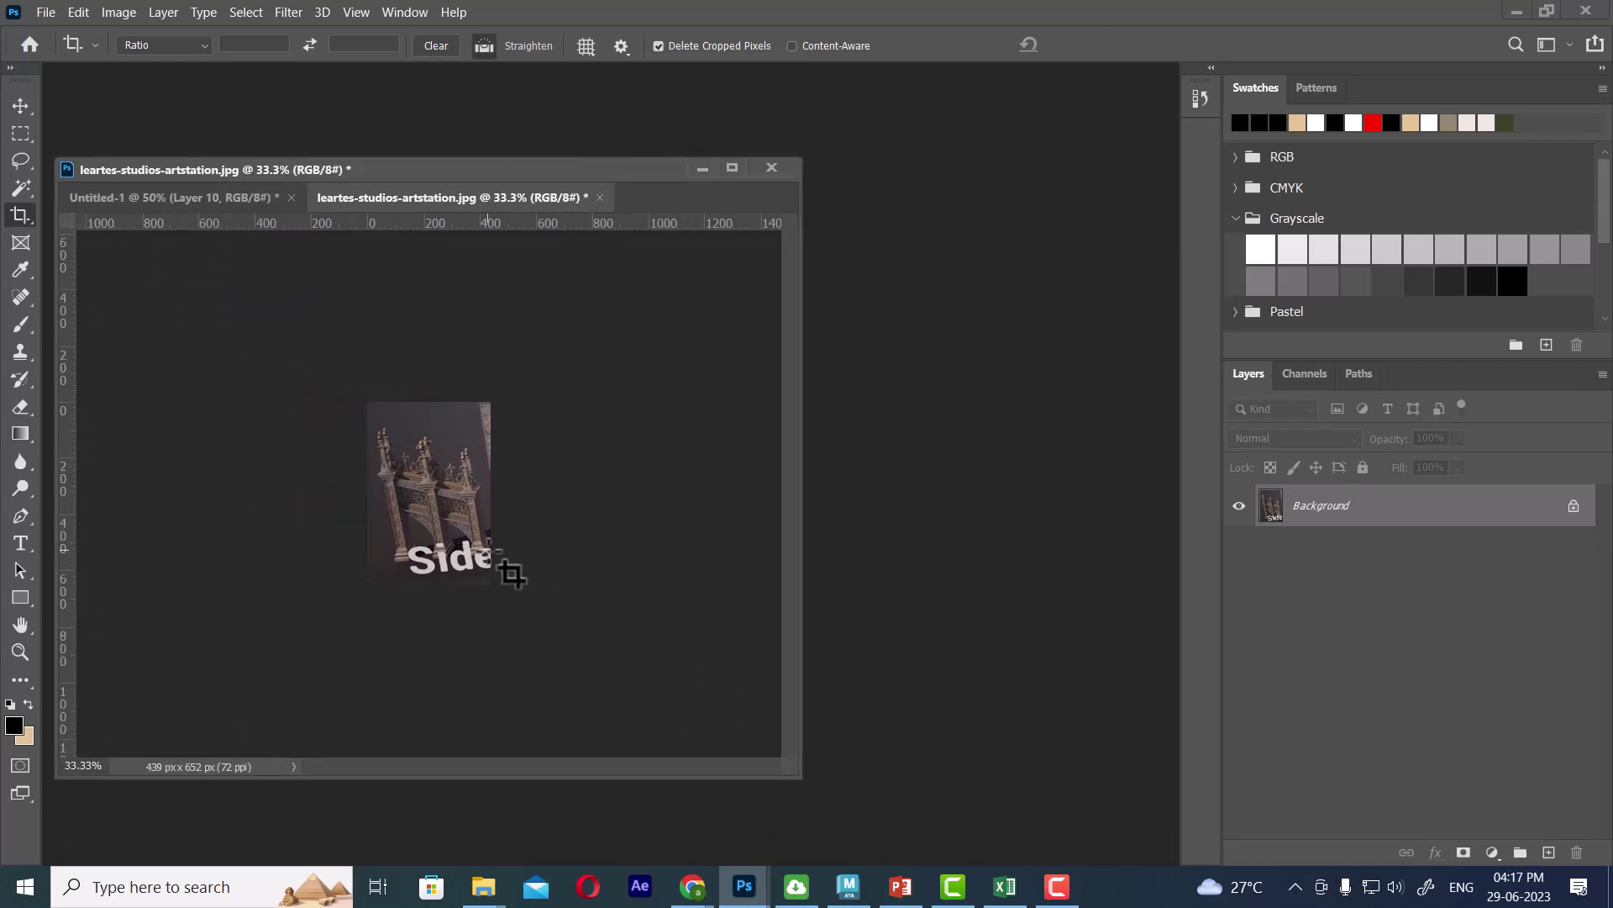
key(ctrl+plus)
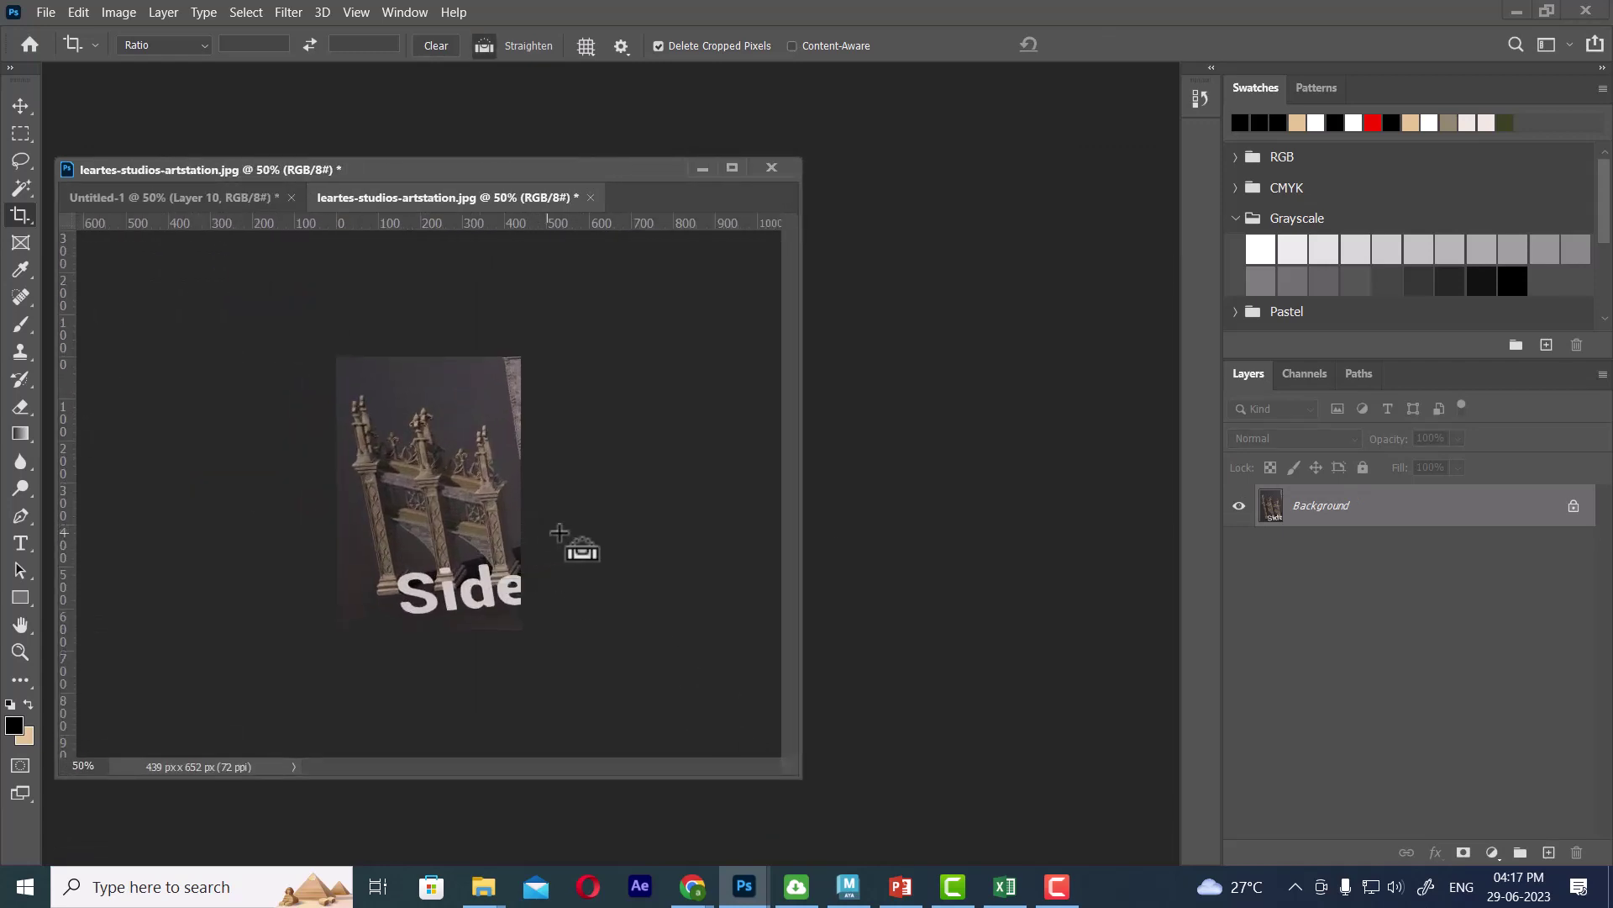
click(20, 107)
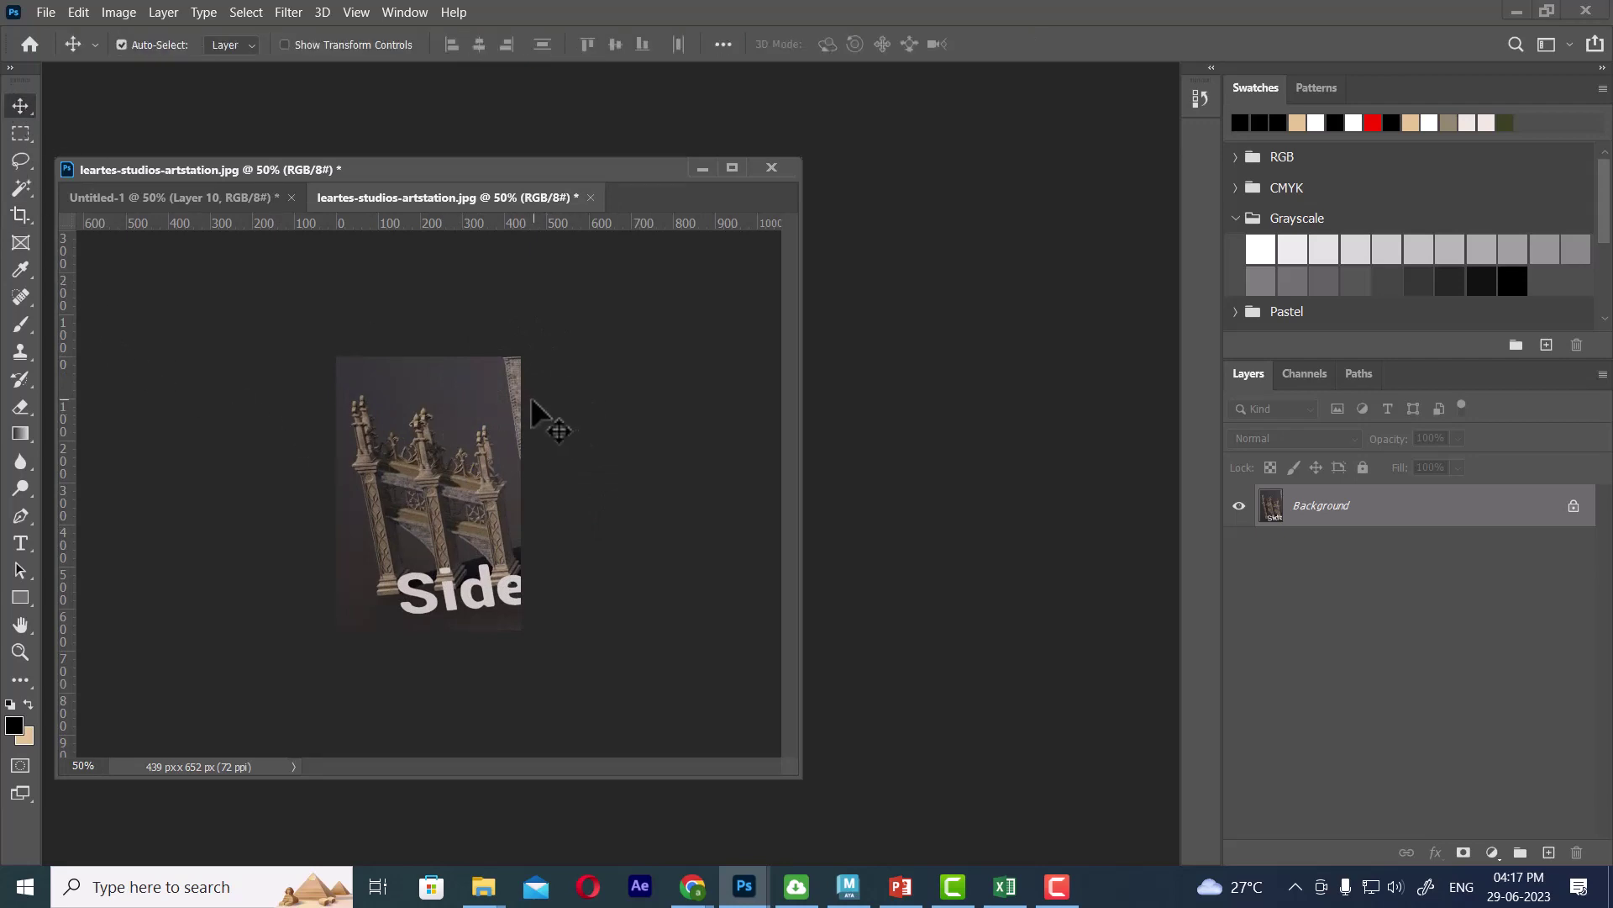
Convert the Background to Layer 0 and rotate it about 8° clockwise.
double_click(1492, 507)
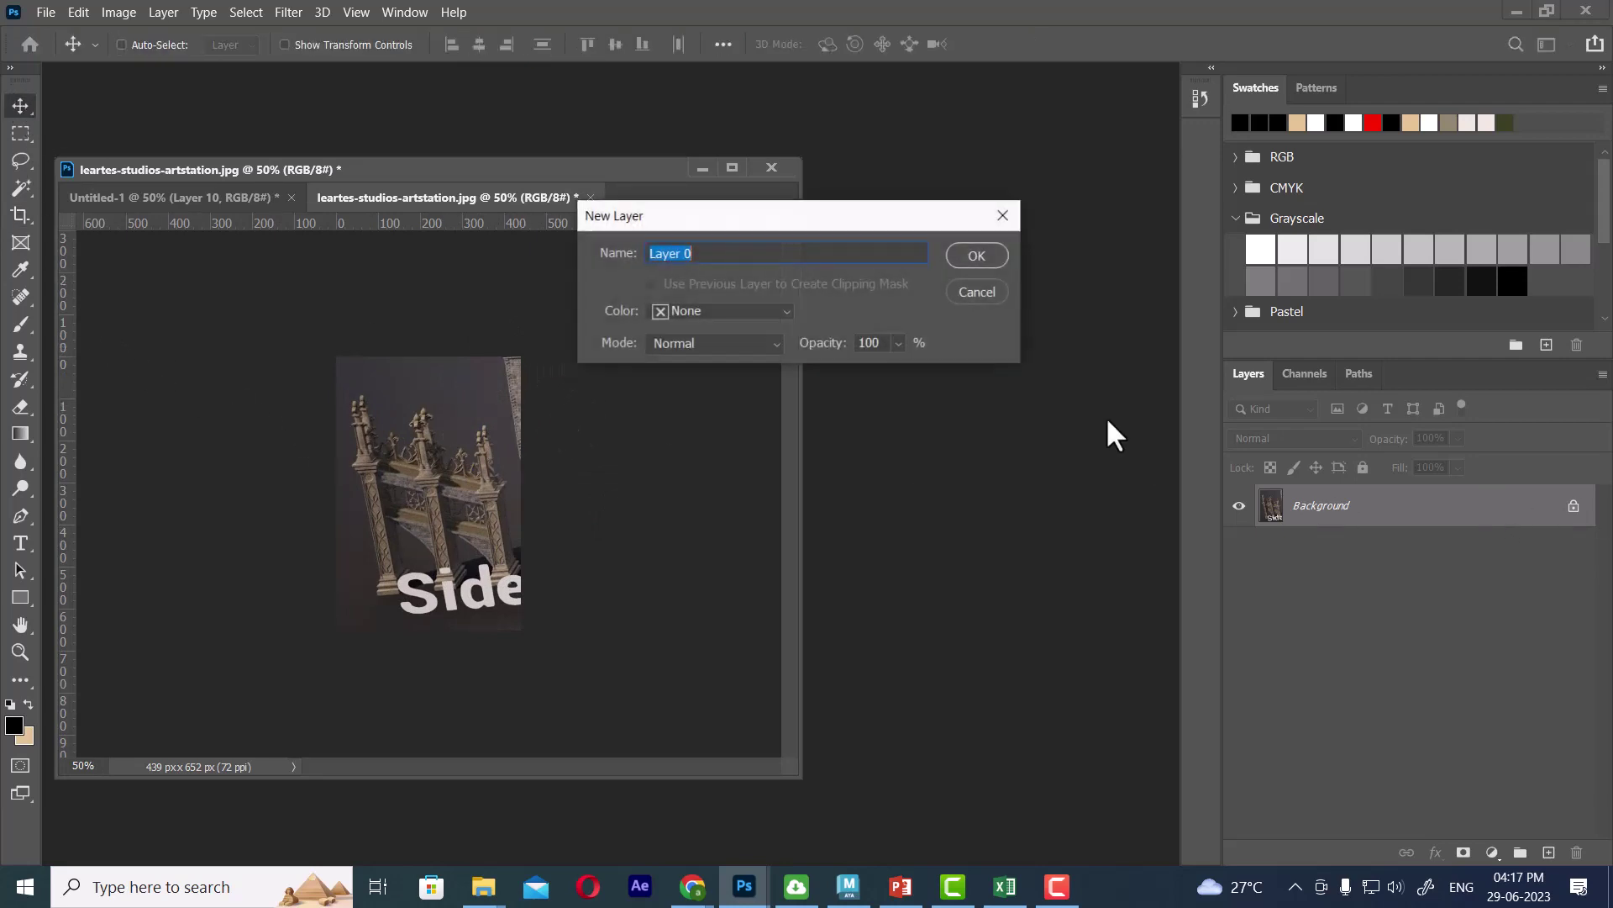
click(995, 259)
key(ctrl+t)
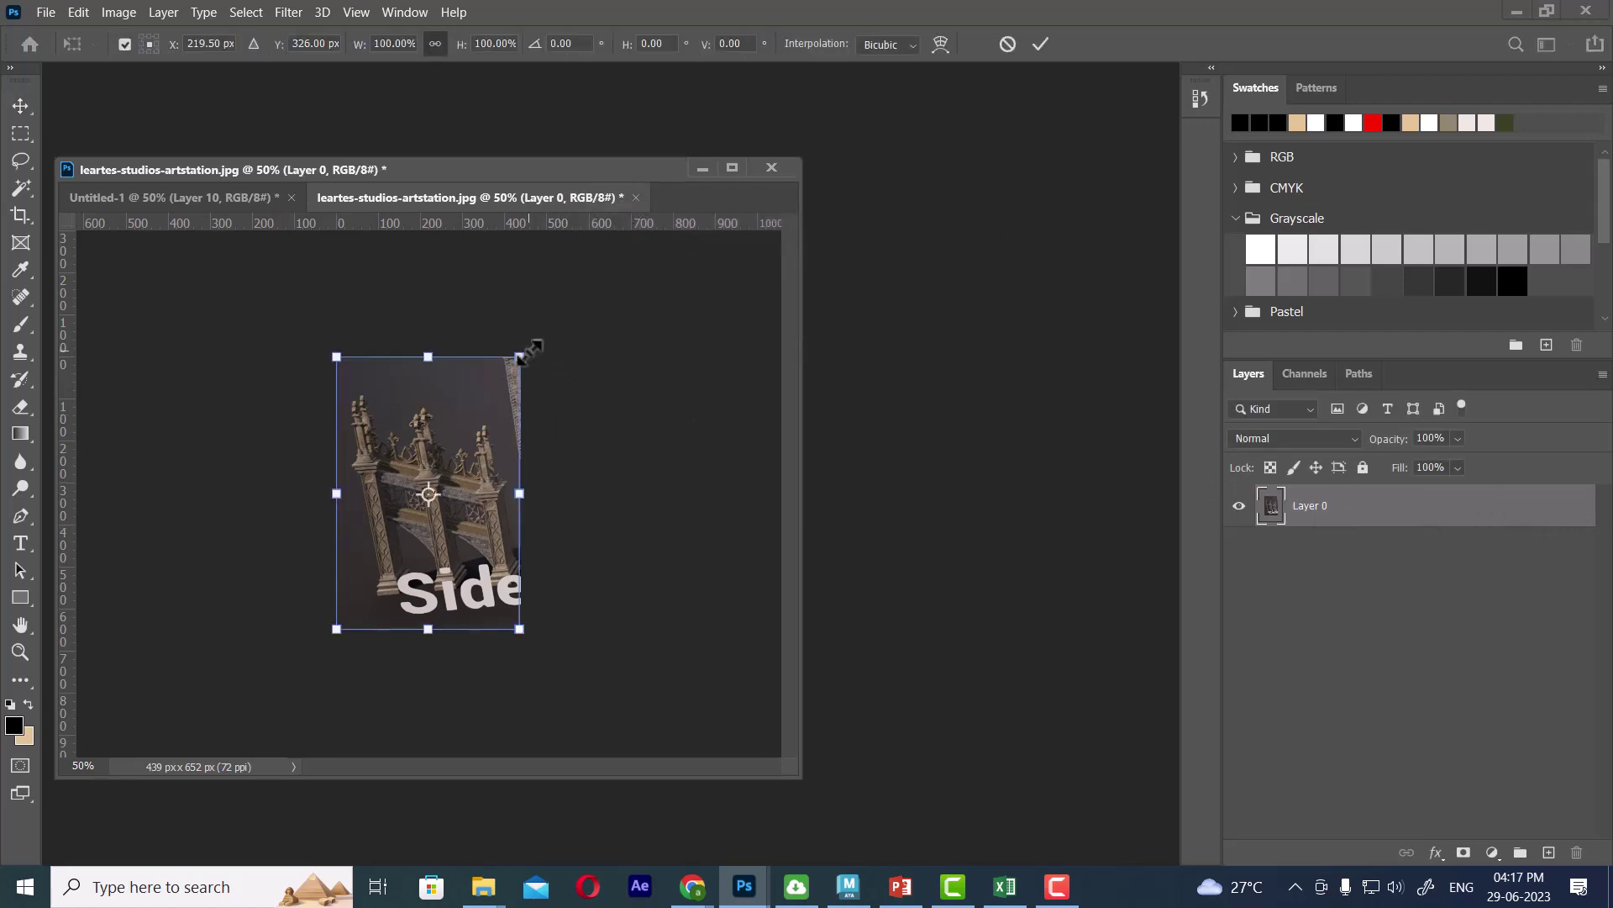
drag(526, 349, 584, 349)
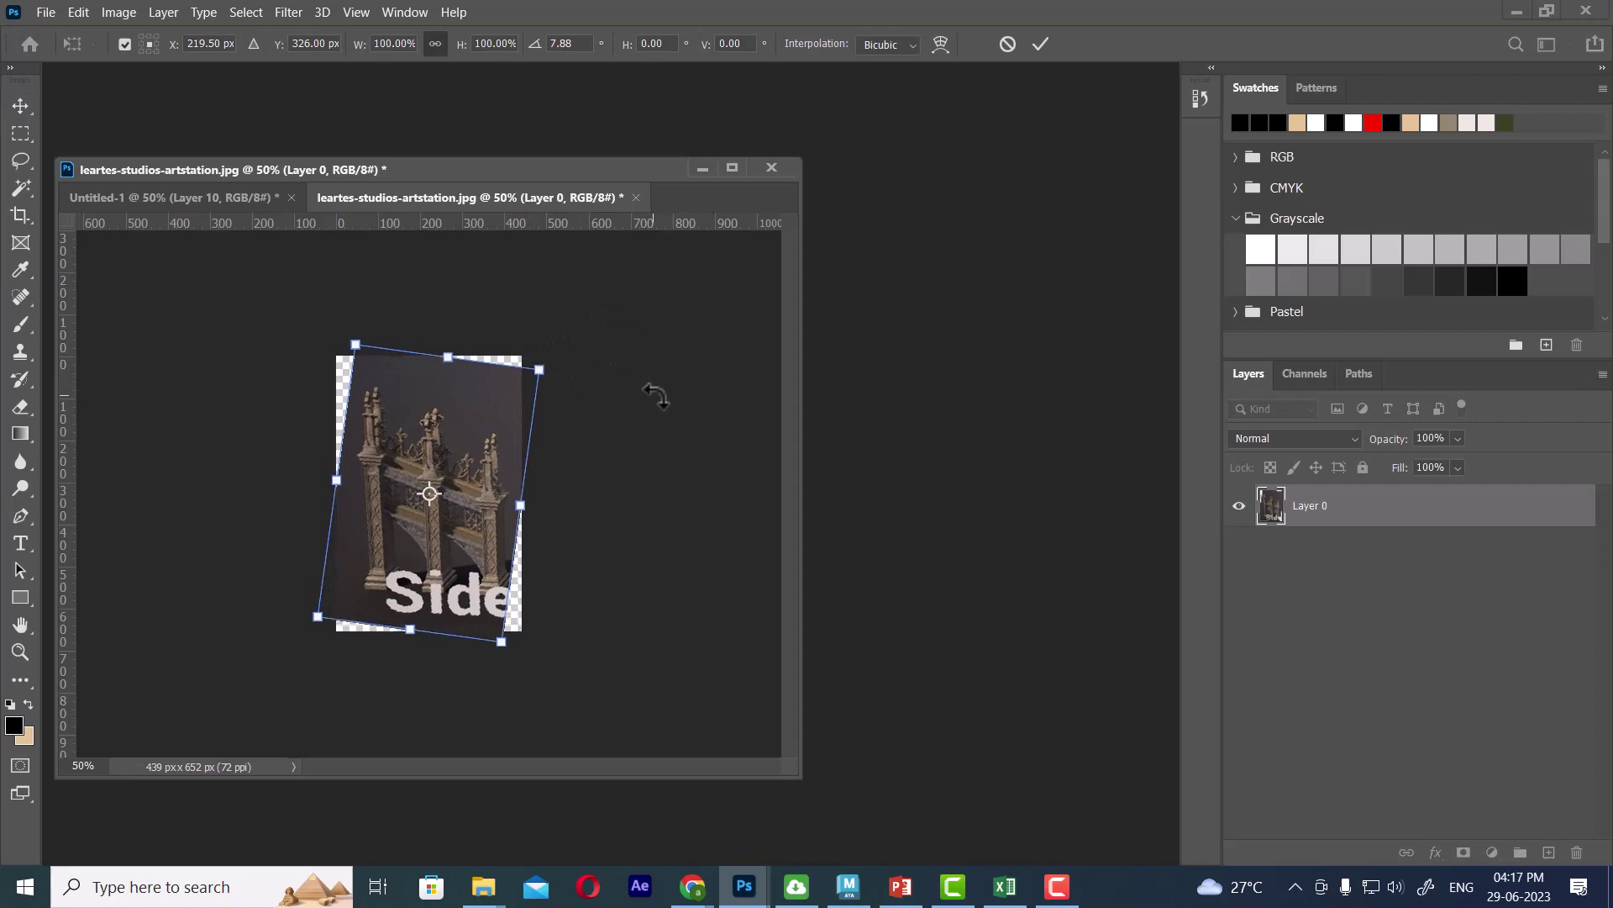
Show the image full-screen at 100% and add a vertical guide along the left pillar.
key(ctrl+plus)
key(ctrl+plus)
click(732, 167)
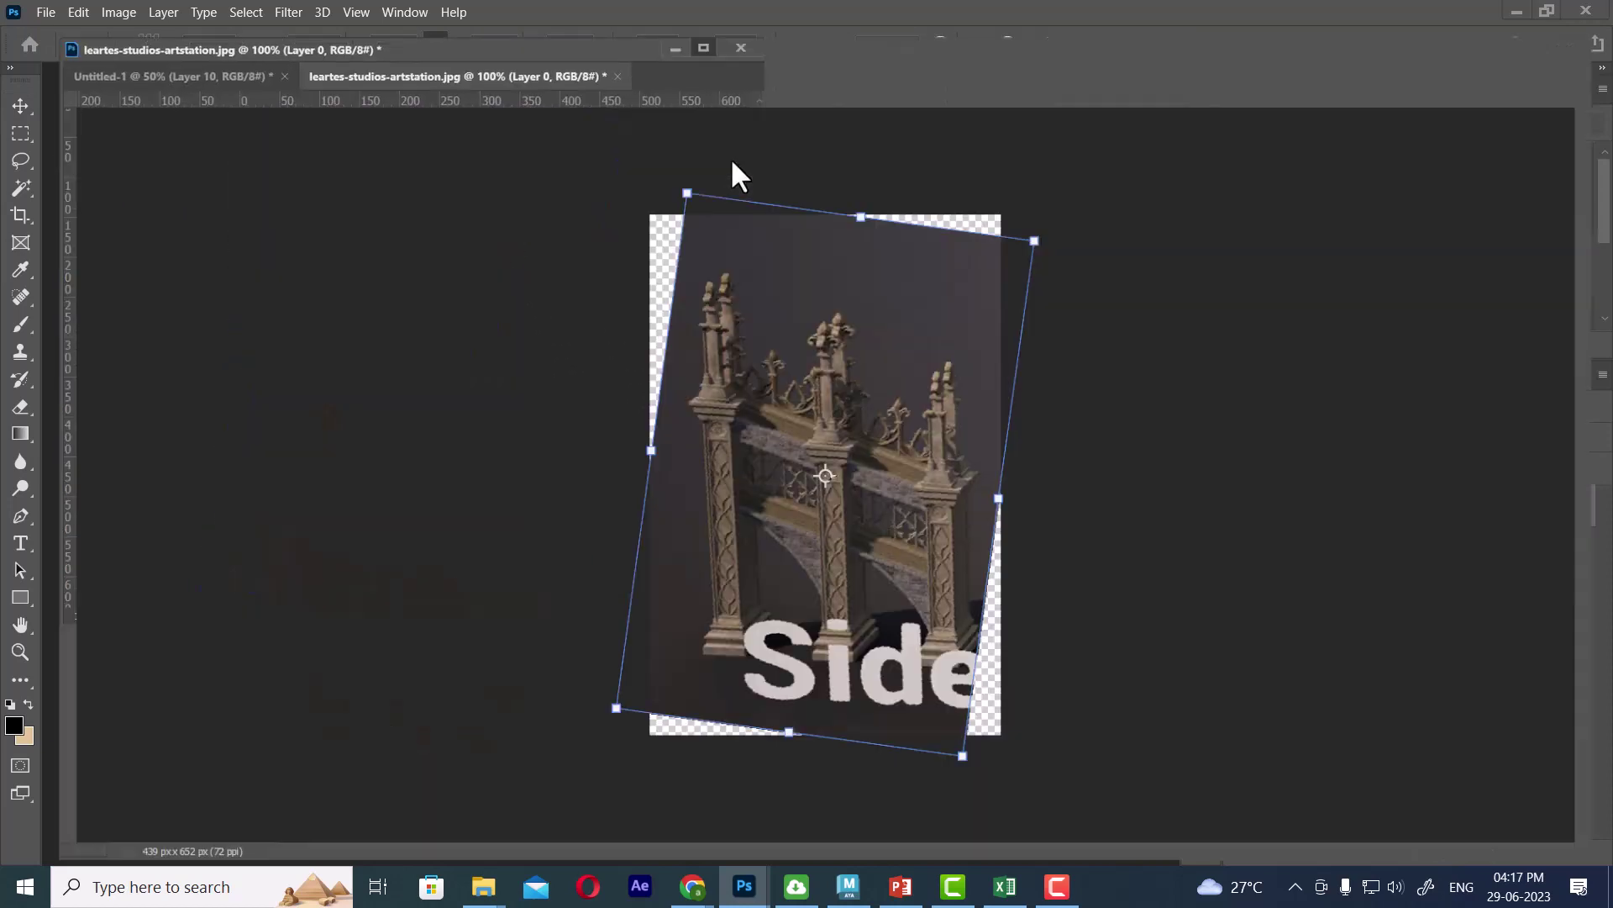
key(Tab)
key(Return)
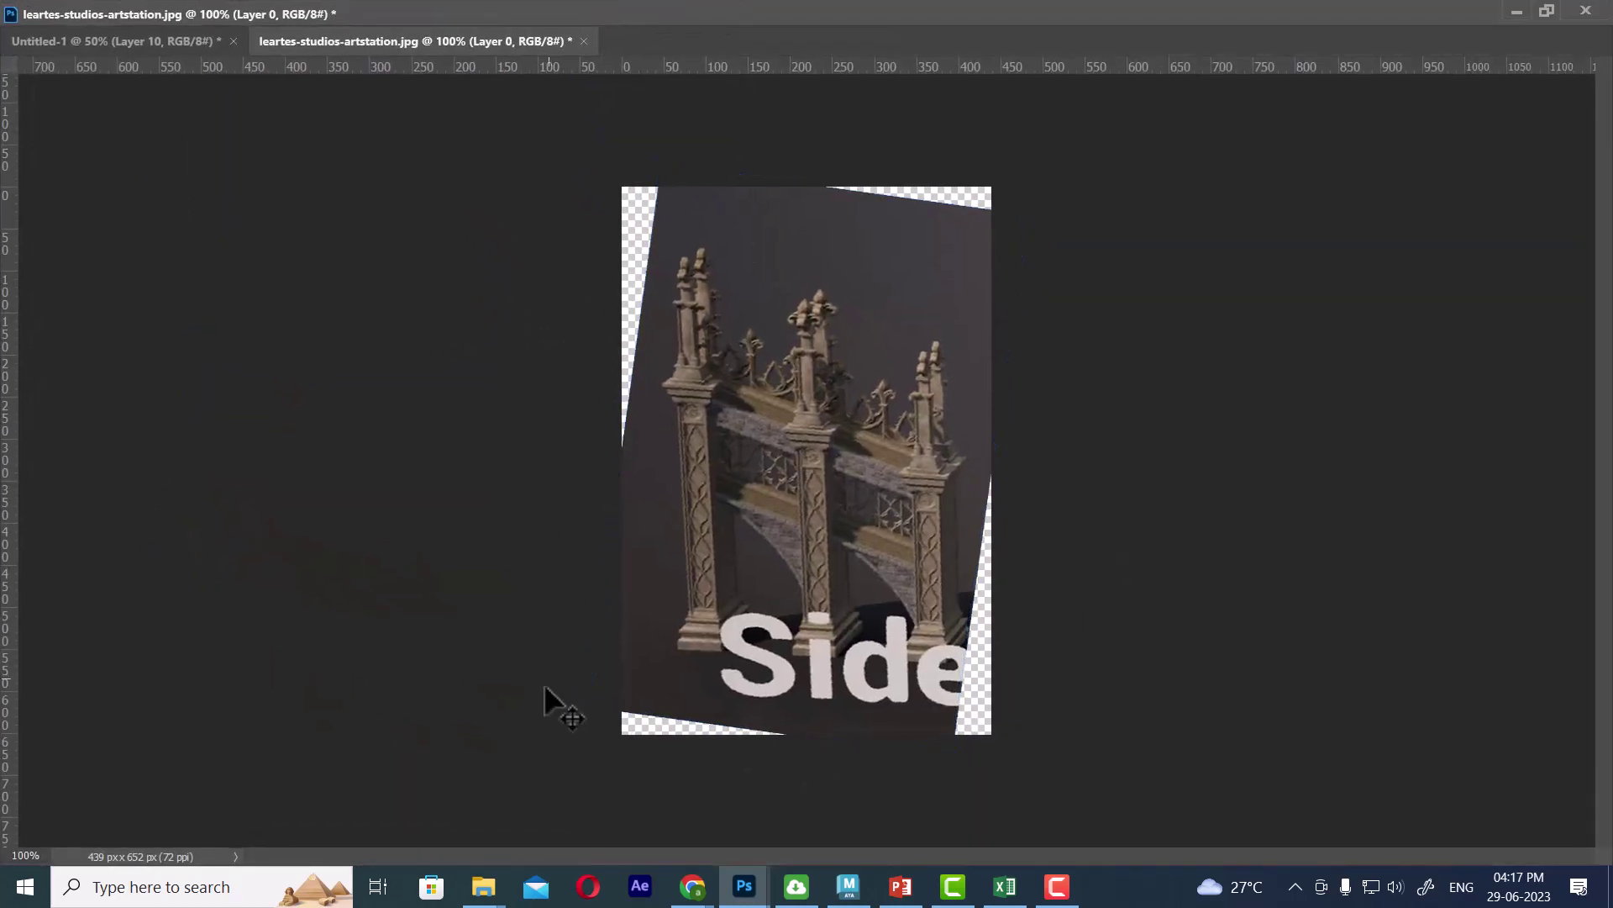
key(ctrl+r)
key(ctrl+r)
drag(13, 506, 684, 542)
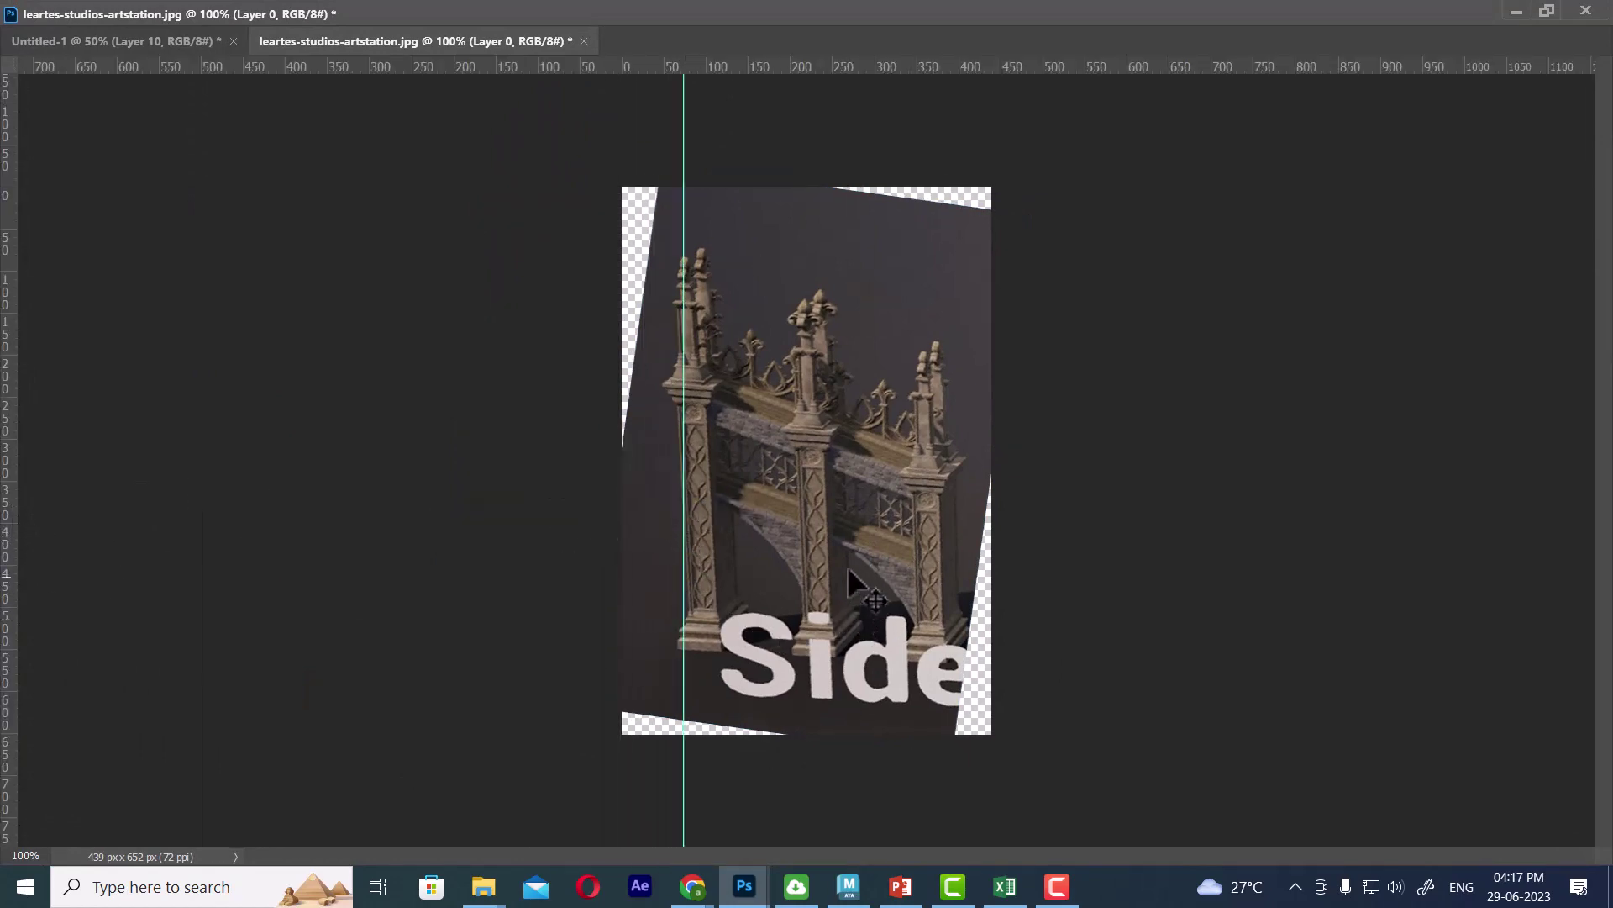
Rotate the layer a further ~2.9° so the pillar stands straight against the guide.
key(ctrl+t)
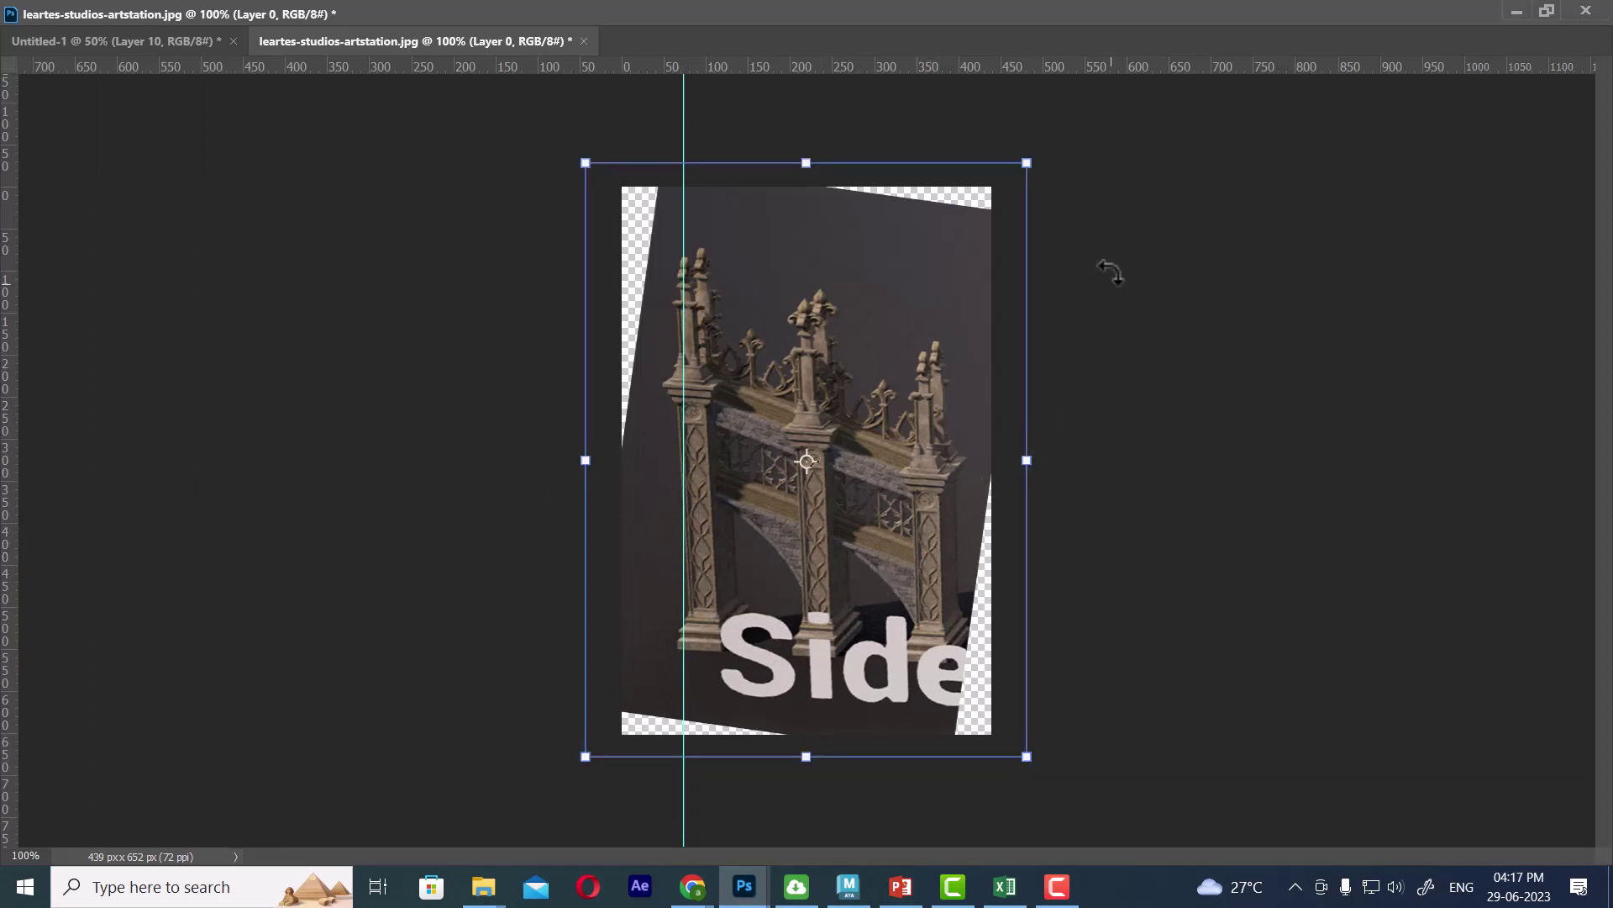
drag(1109, 266, 1120, 272)
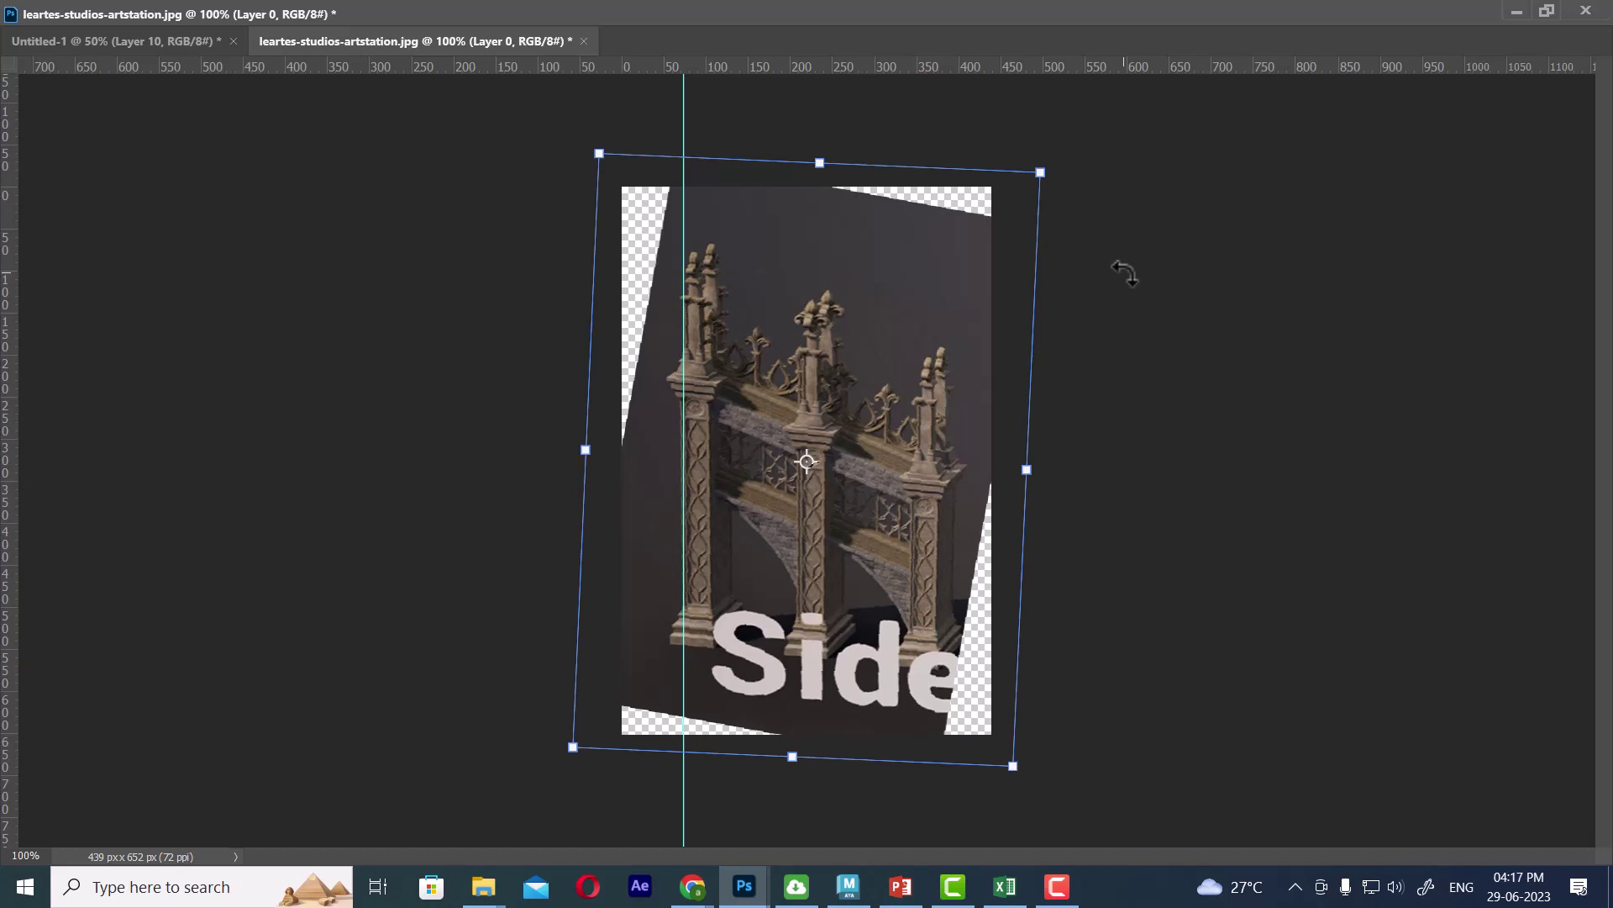
drag(1124, 273, 1125, 274)
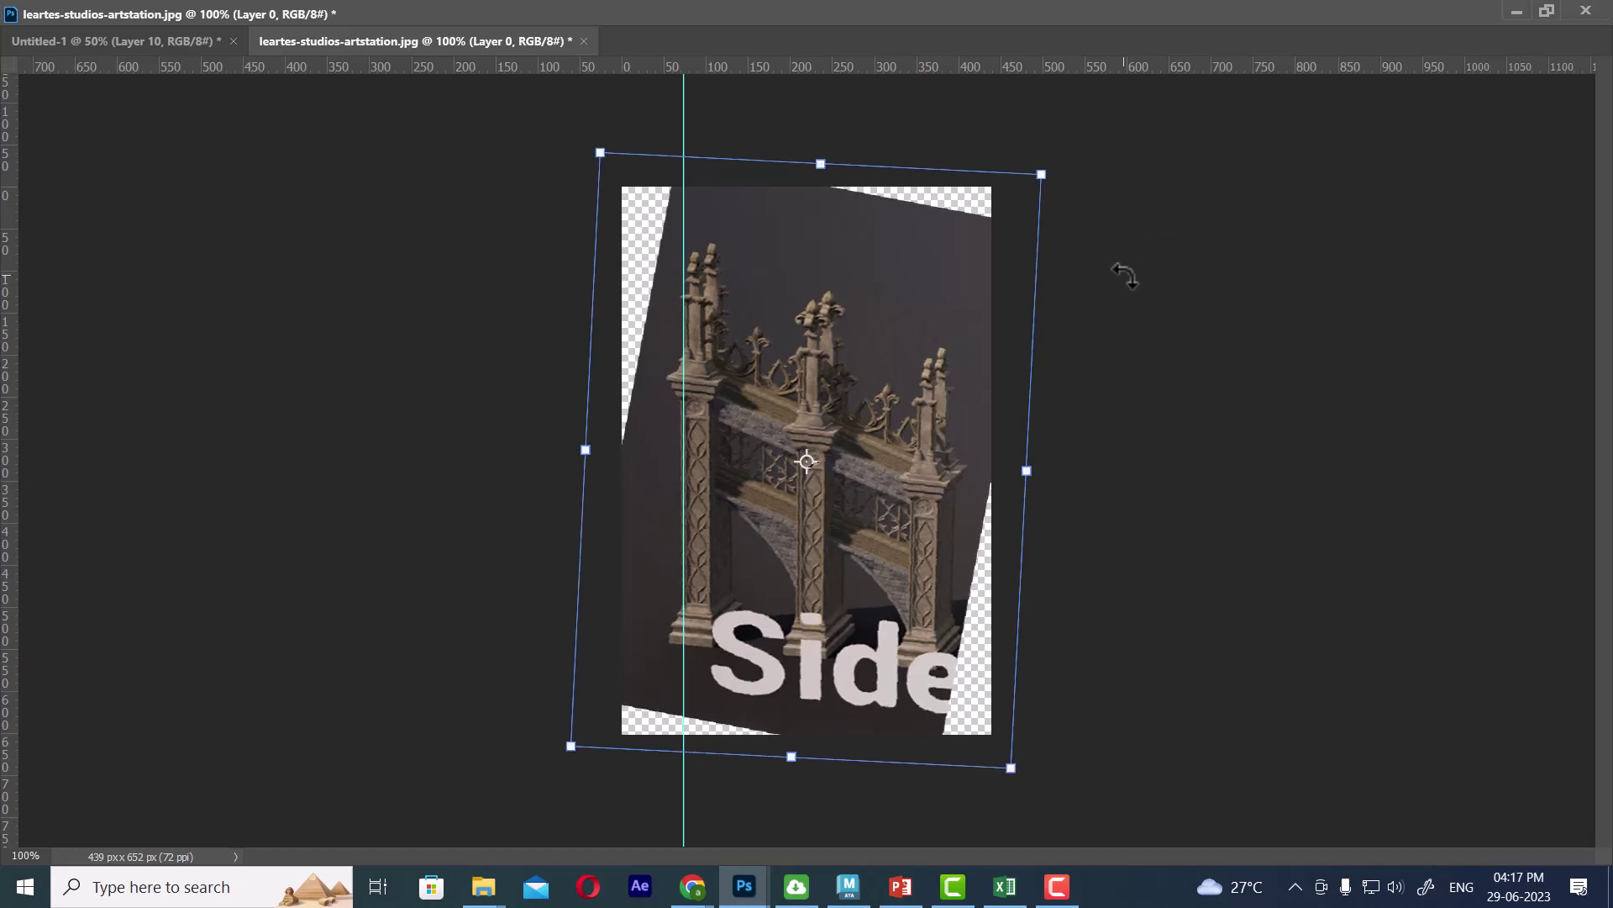
key(Return)
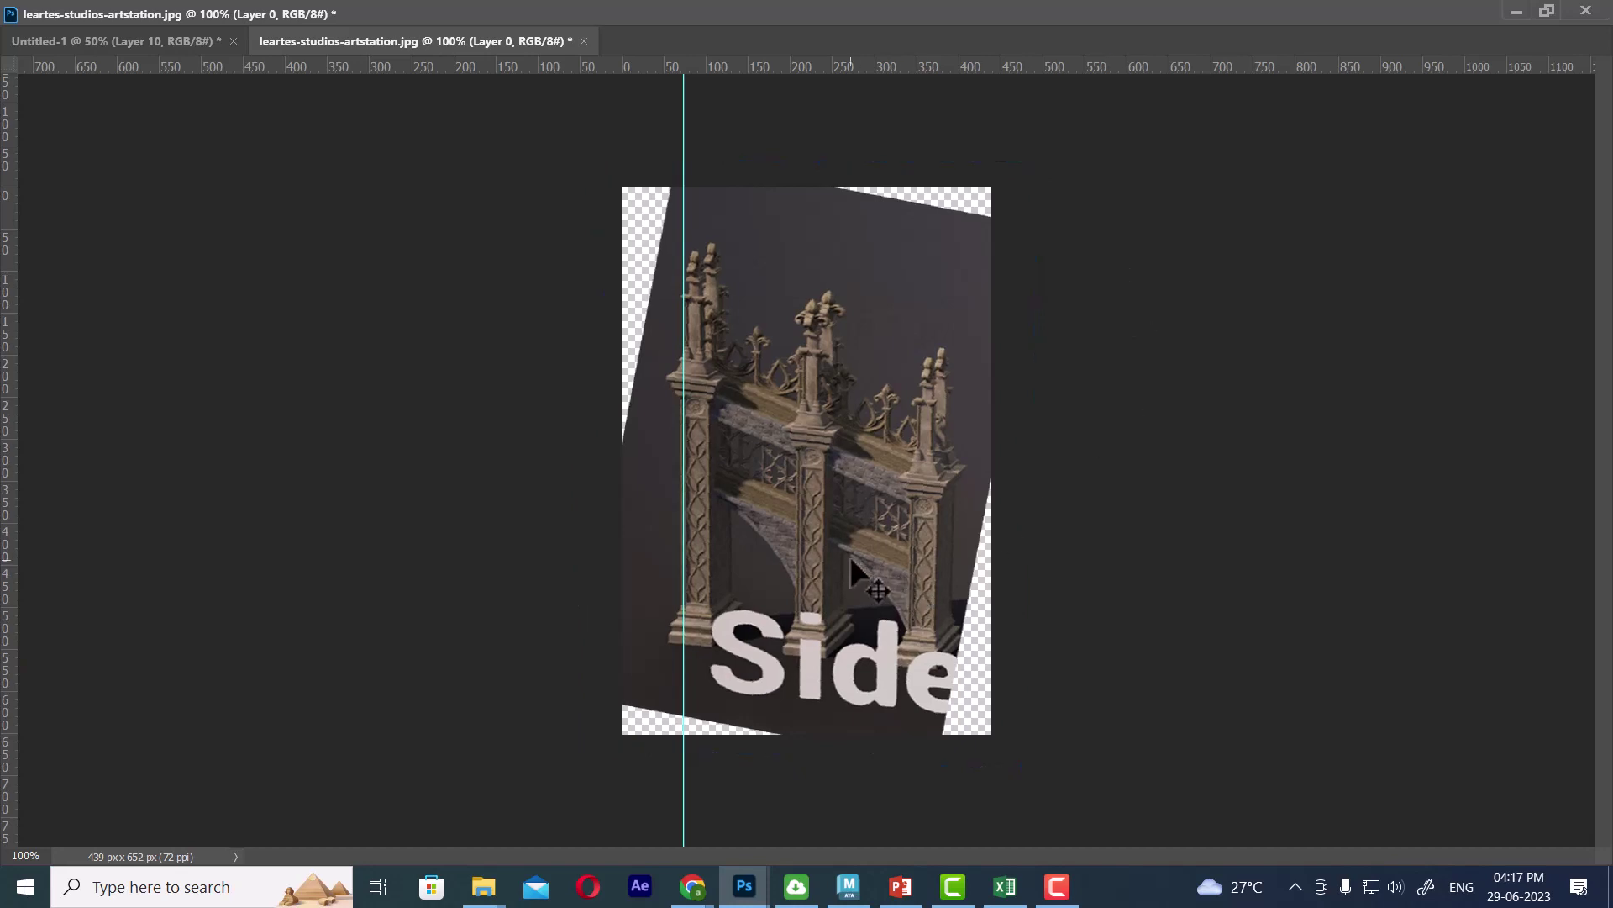
Add a Solid Color fill below Layer 0, coloured #312d2c sampled from the dark background.
click(1546, 10)
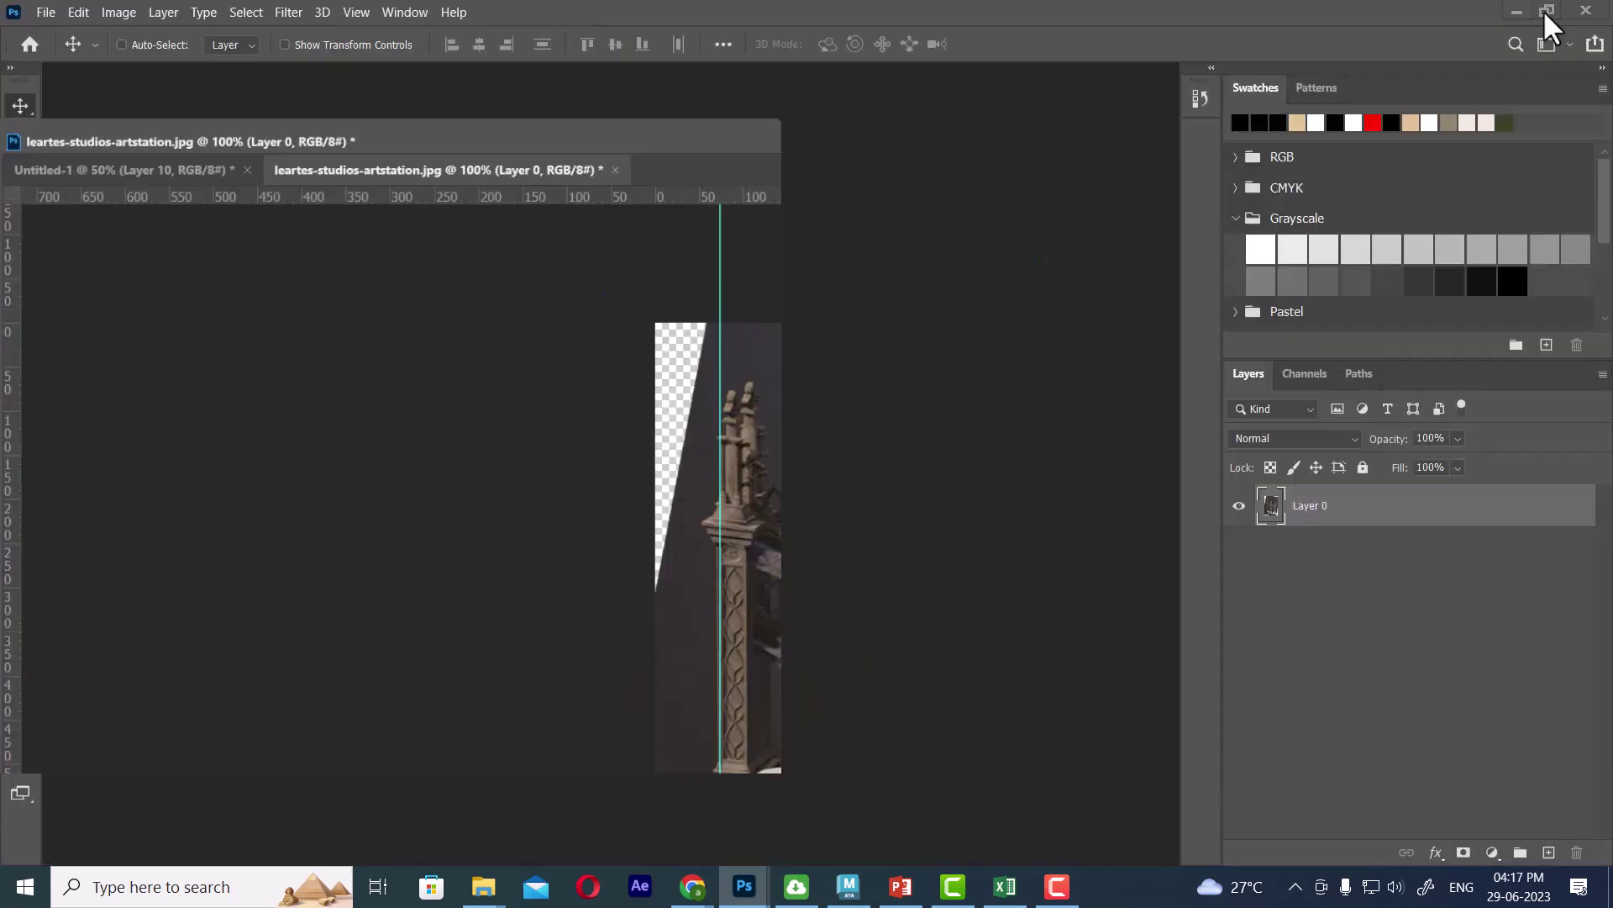
click(1492, 852)
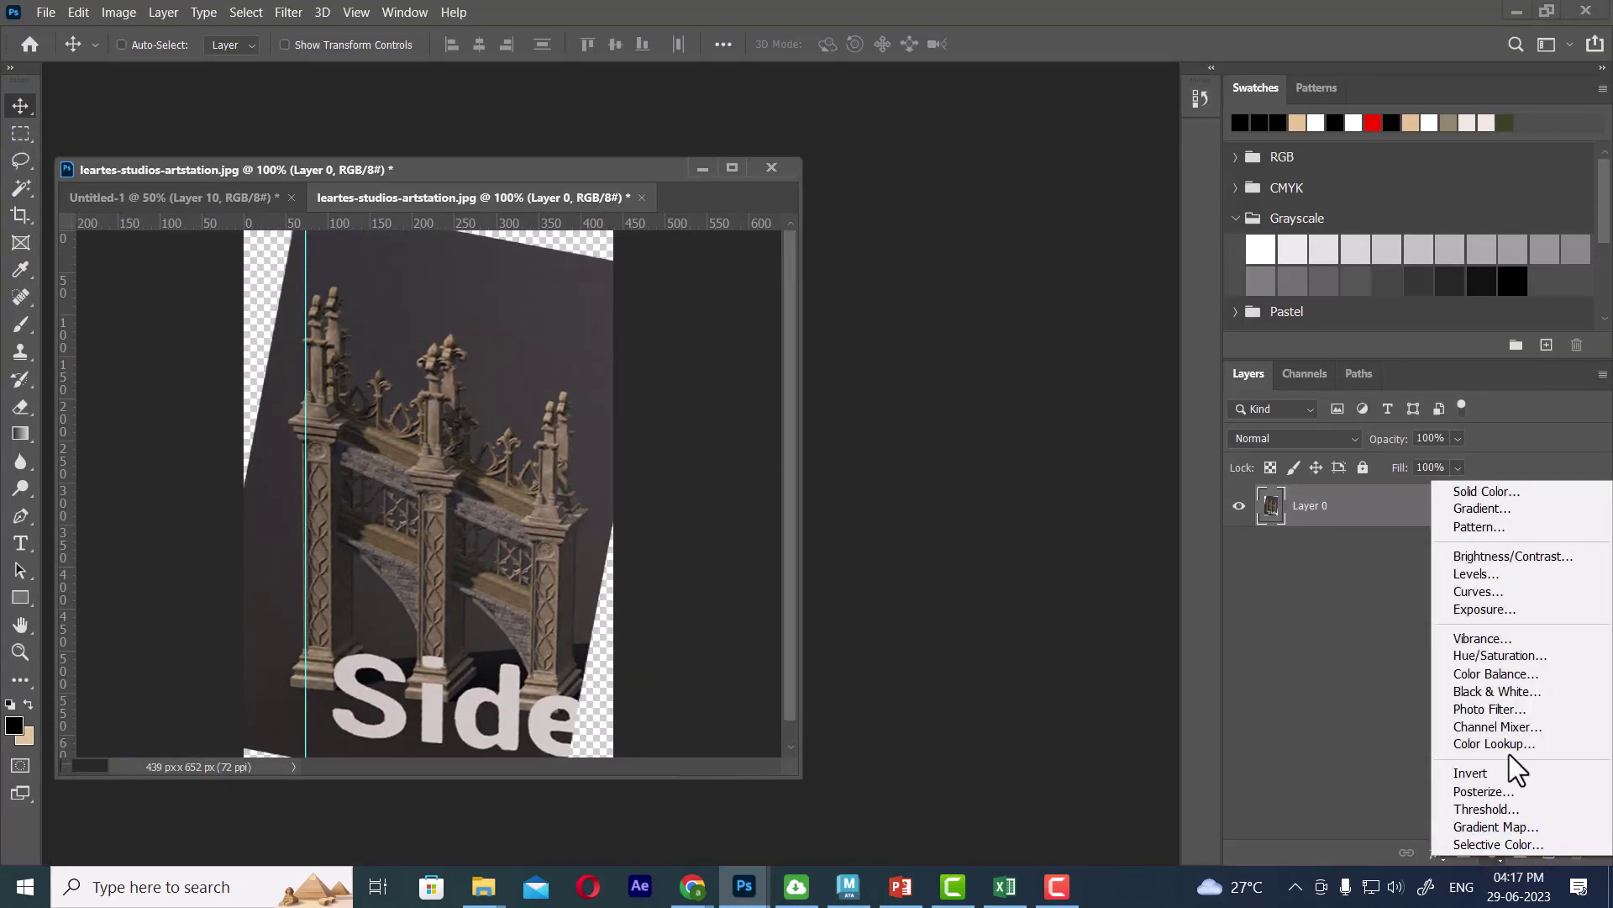
click(1540, 492)
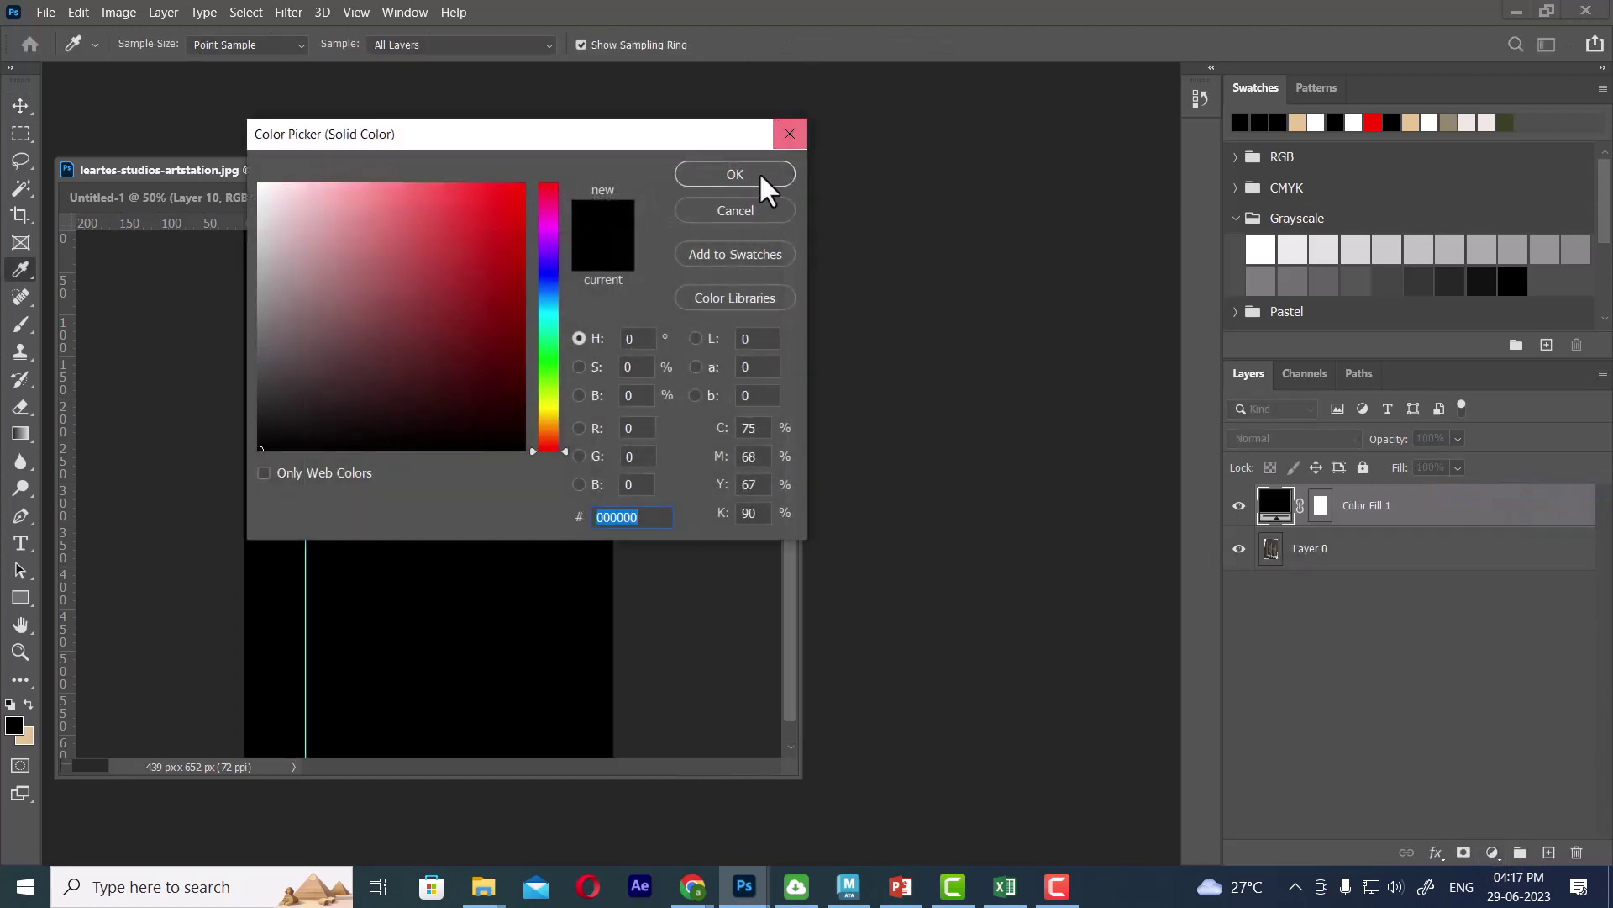
key(Return)
drag(1404, 513, 1383, 588)
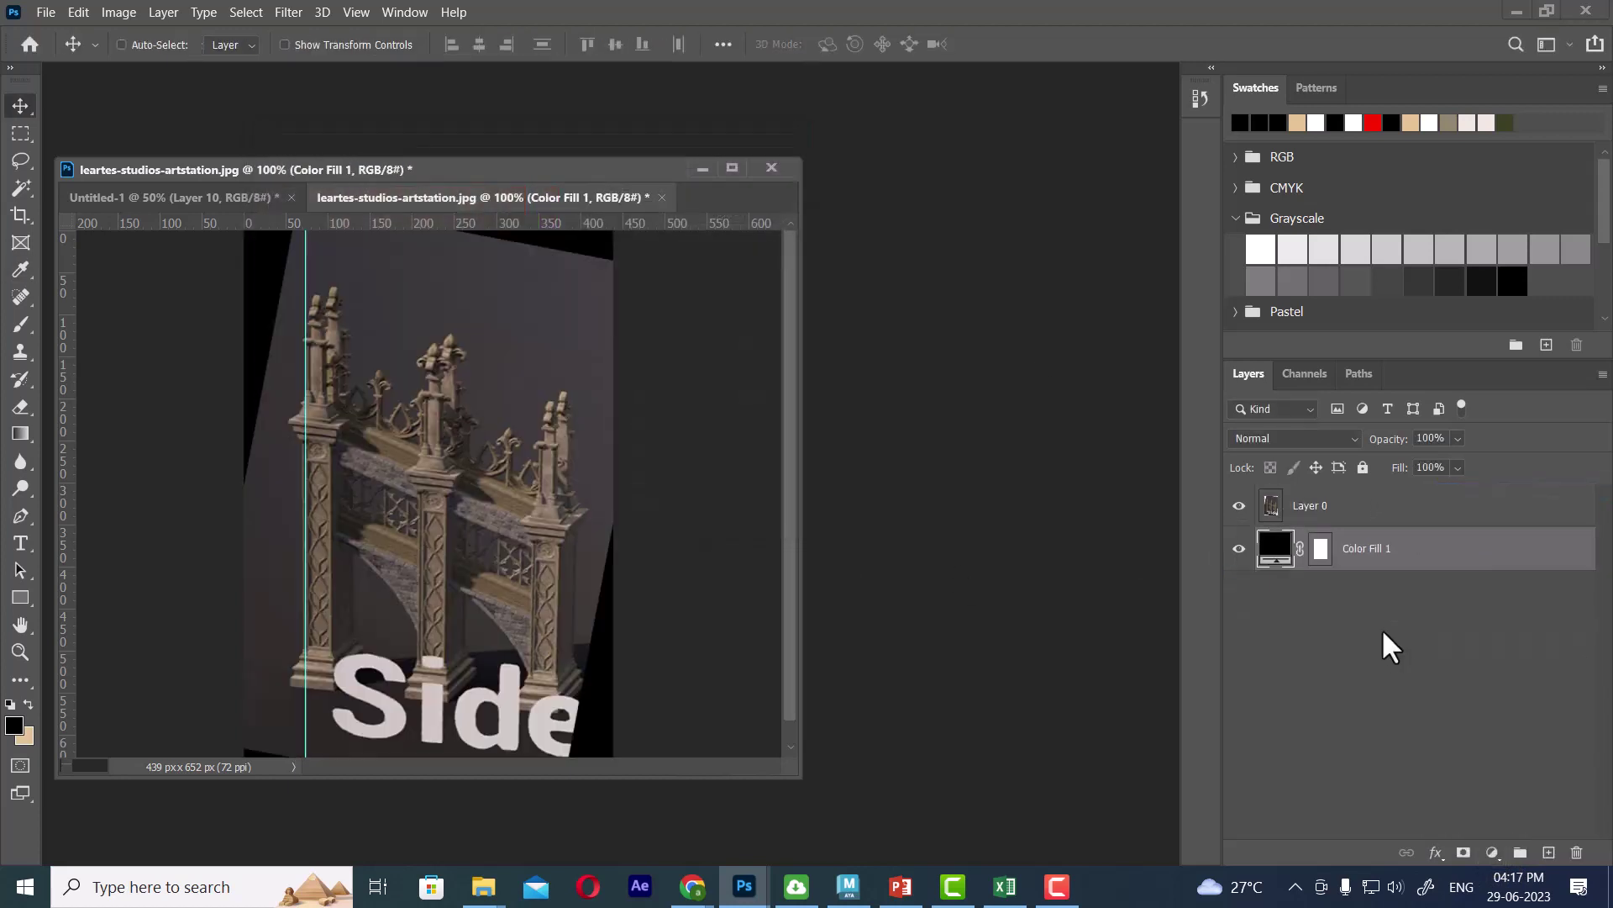
double_click(1274, 547)
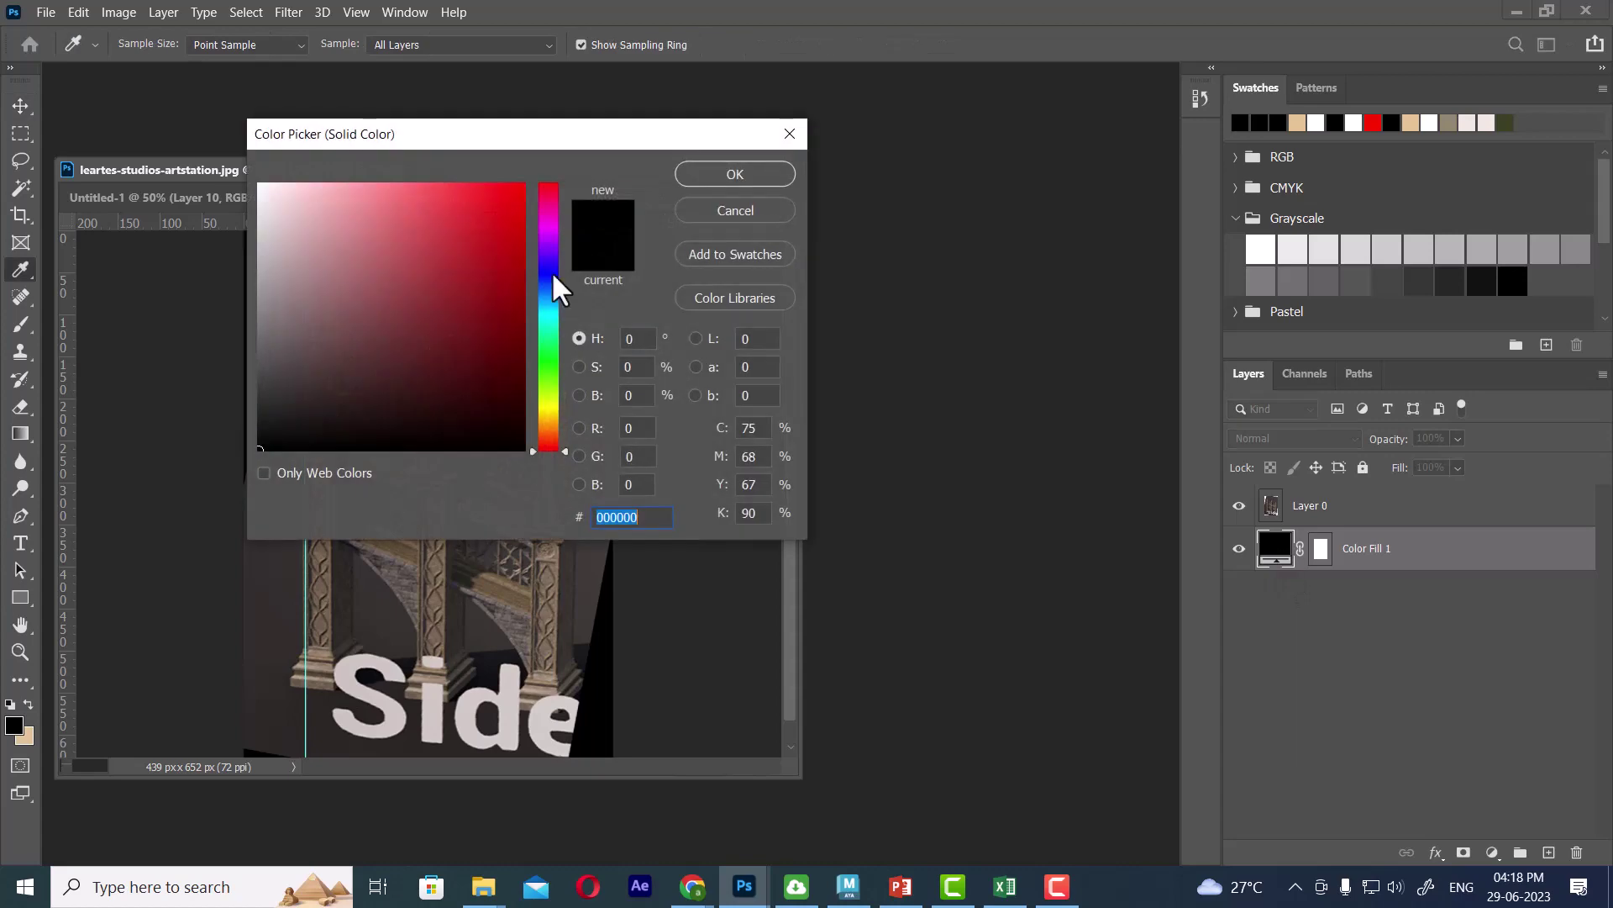
click(275, 645)
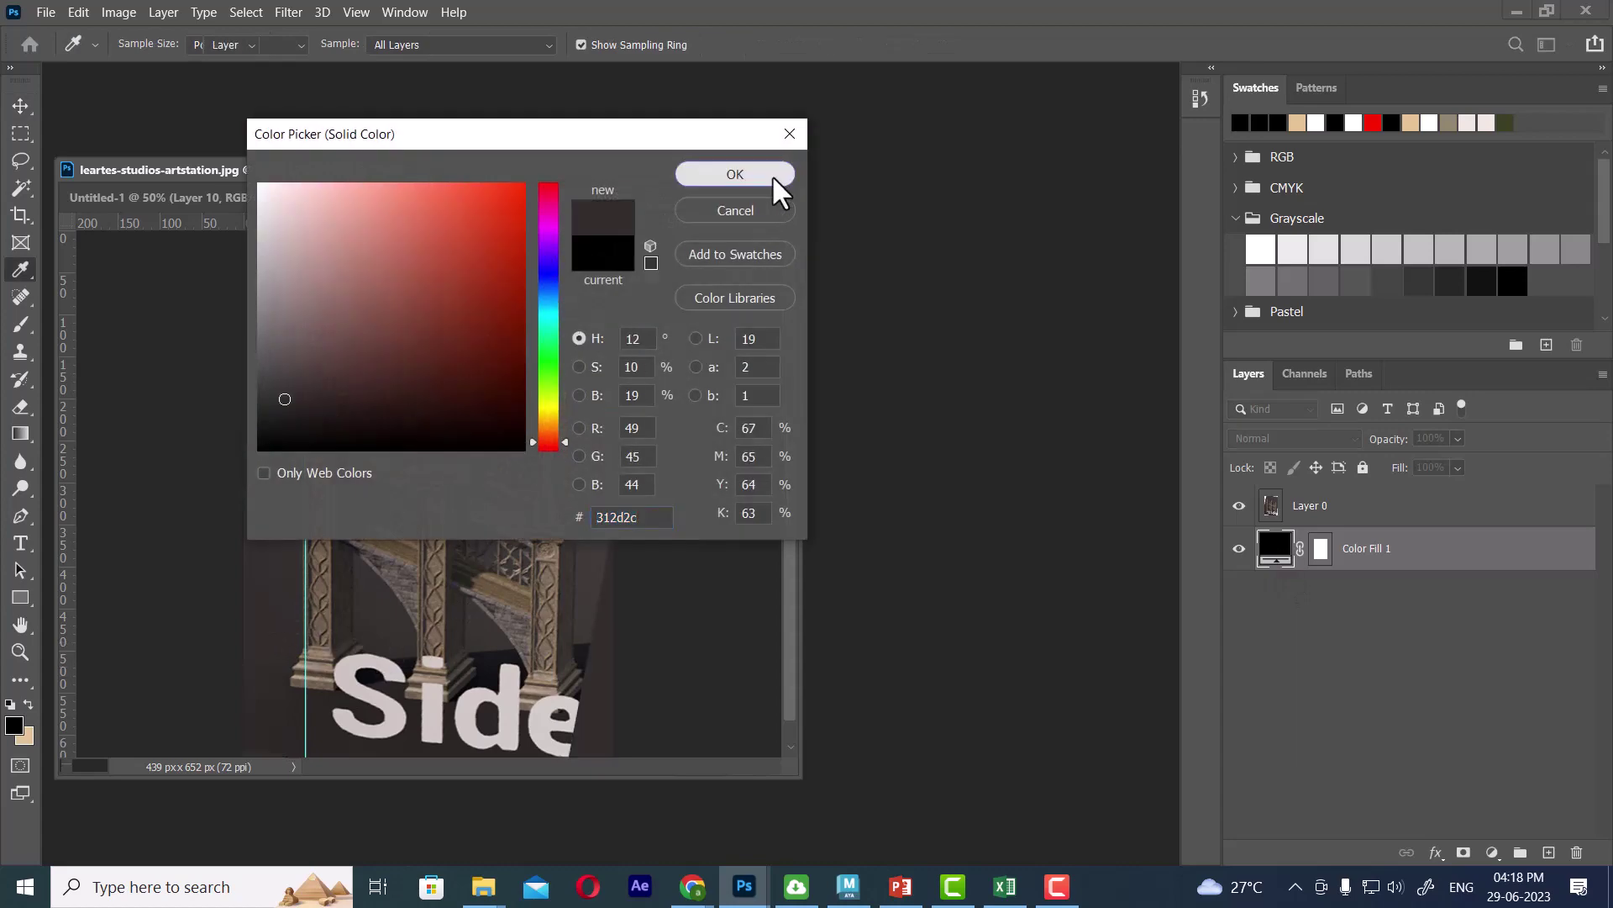
click(769, 174)
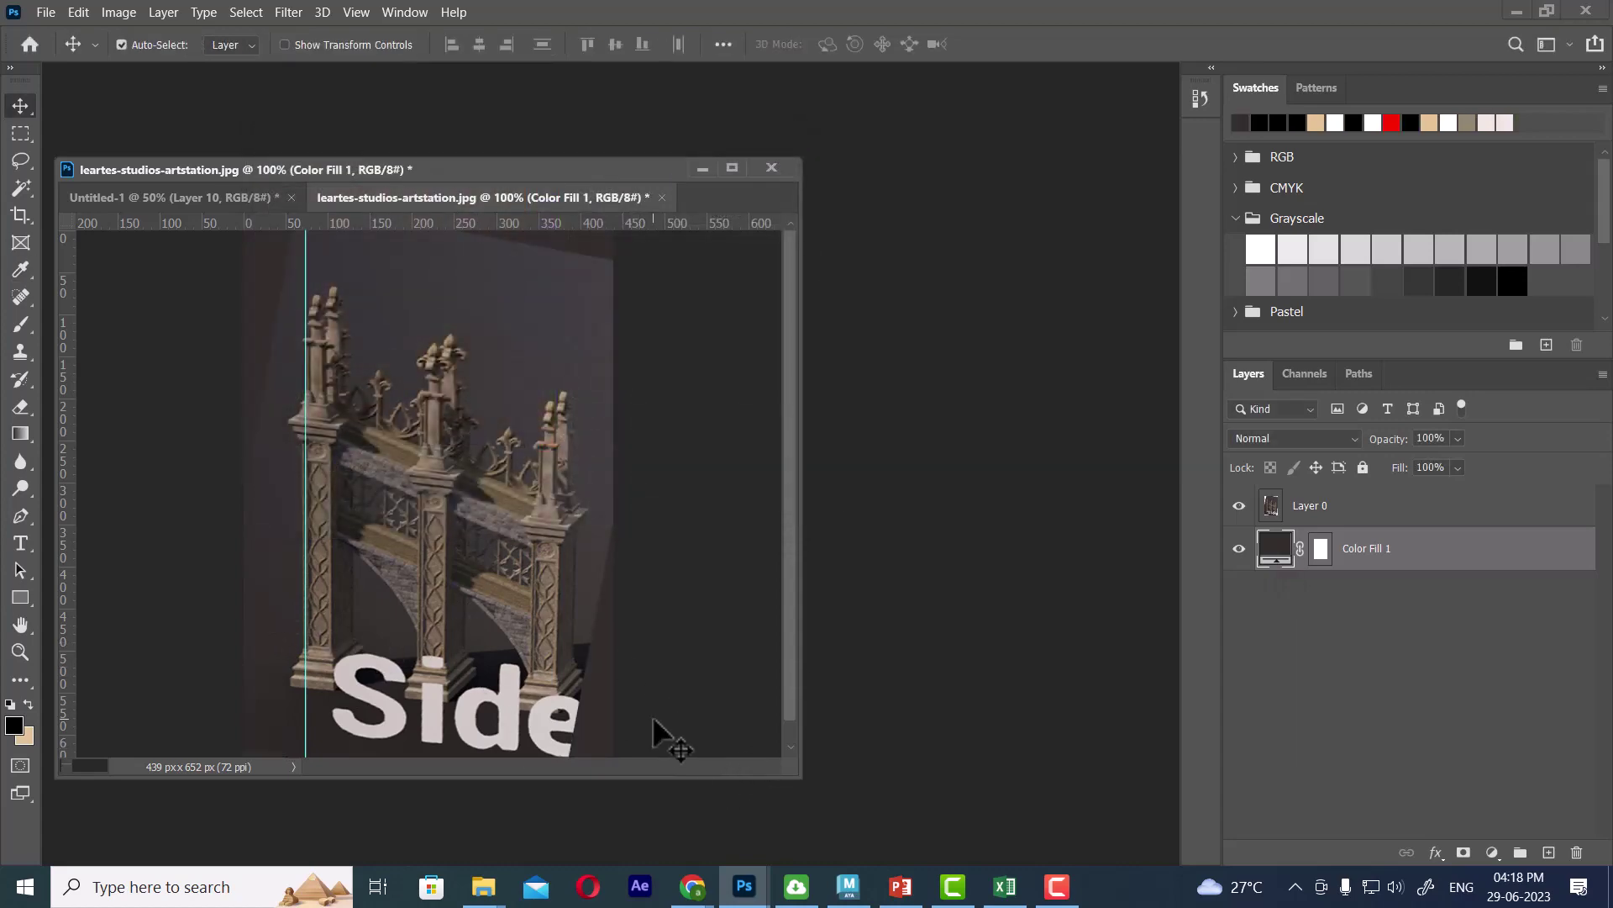
key(ctrl+s)
Save the image on the computer as a JPEG named piller in Ref_3_castle.
click(826, 605)
click(469, 615)
key(j)
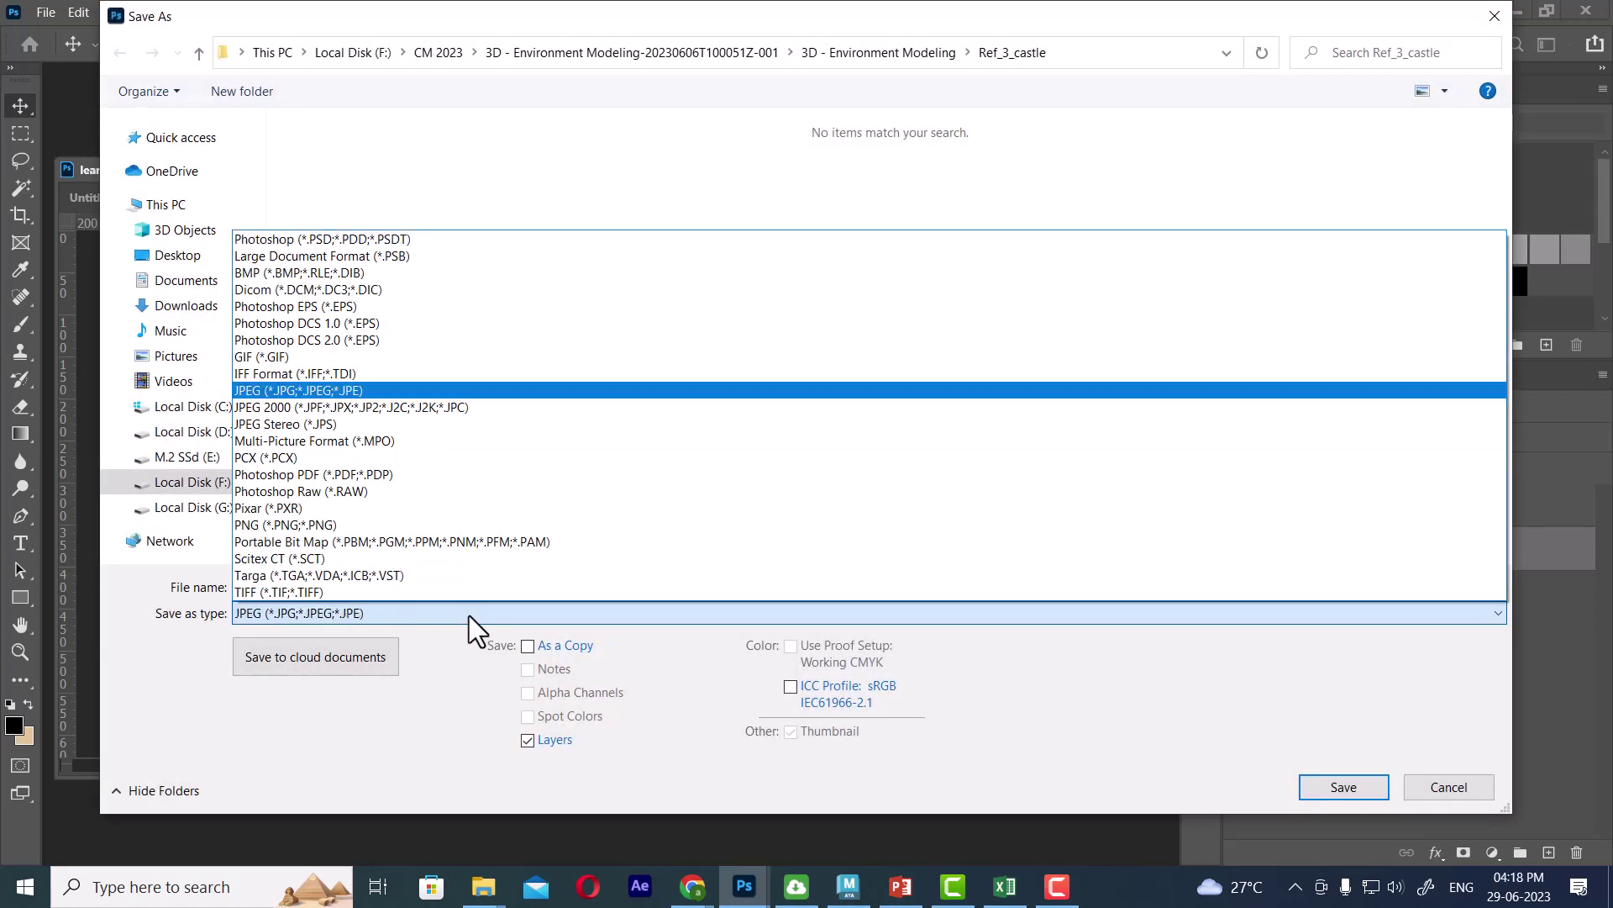
key(Return)
click(452, 598)
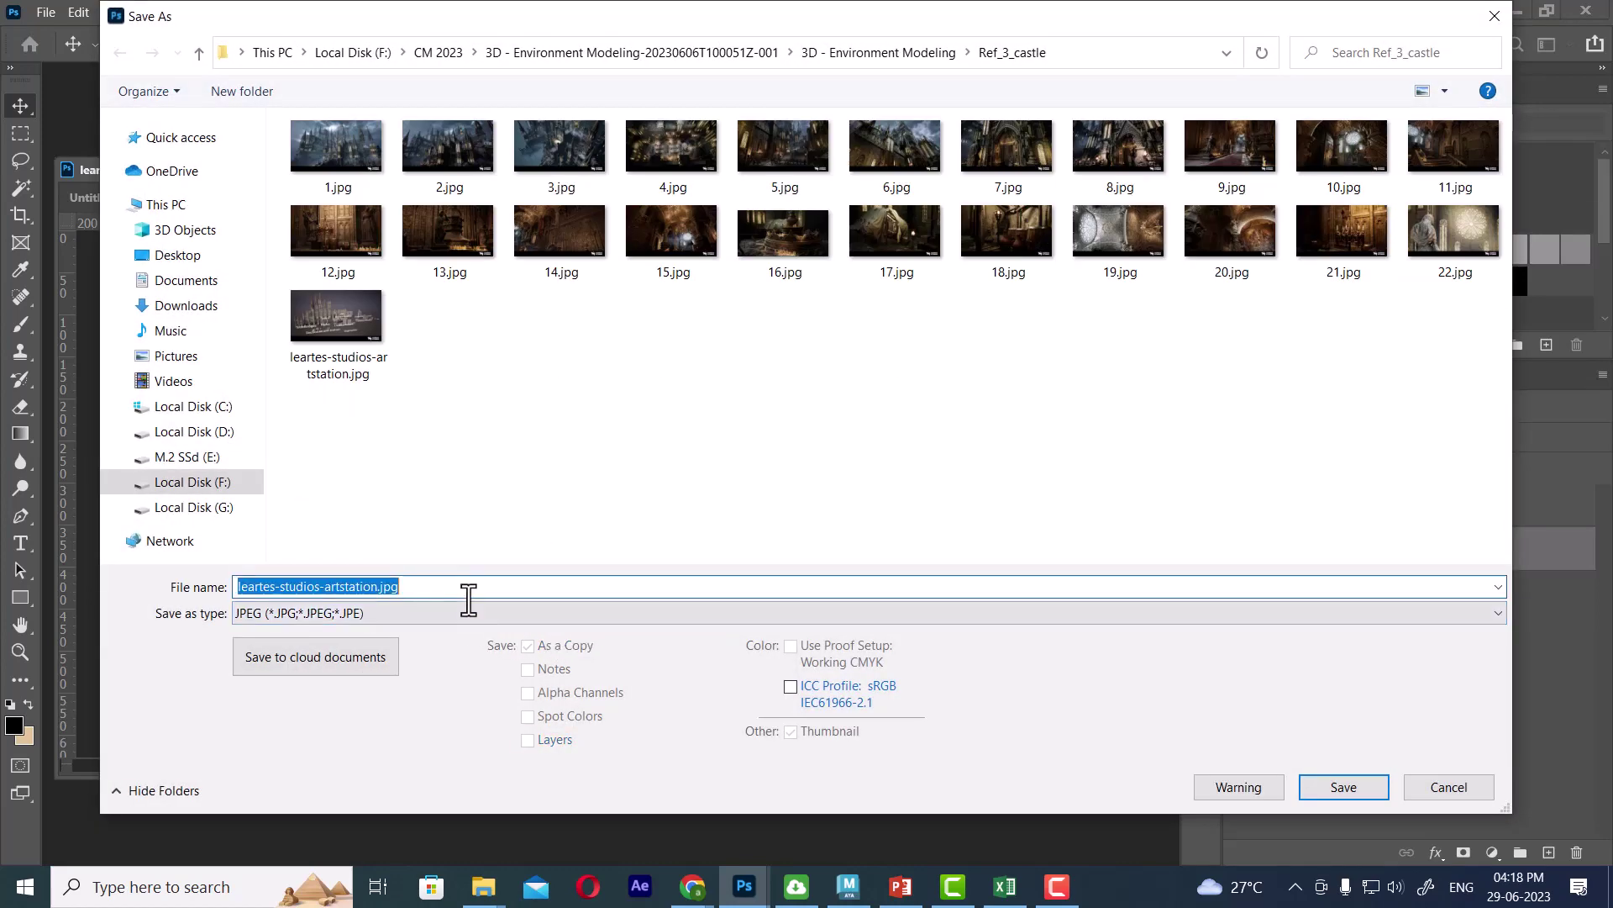
text(pill)
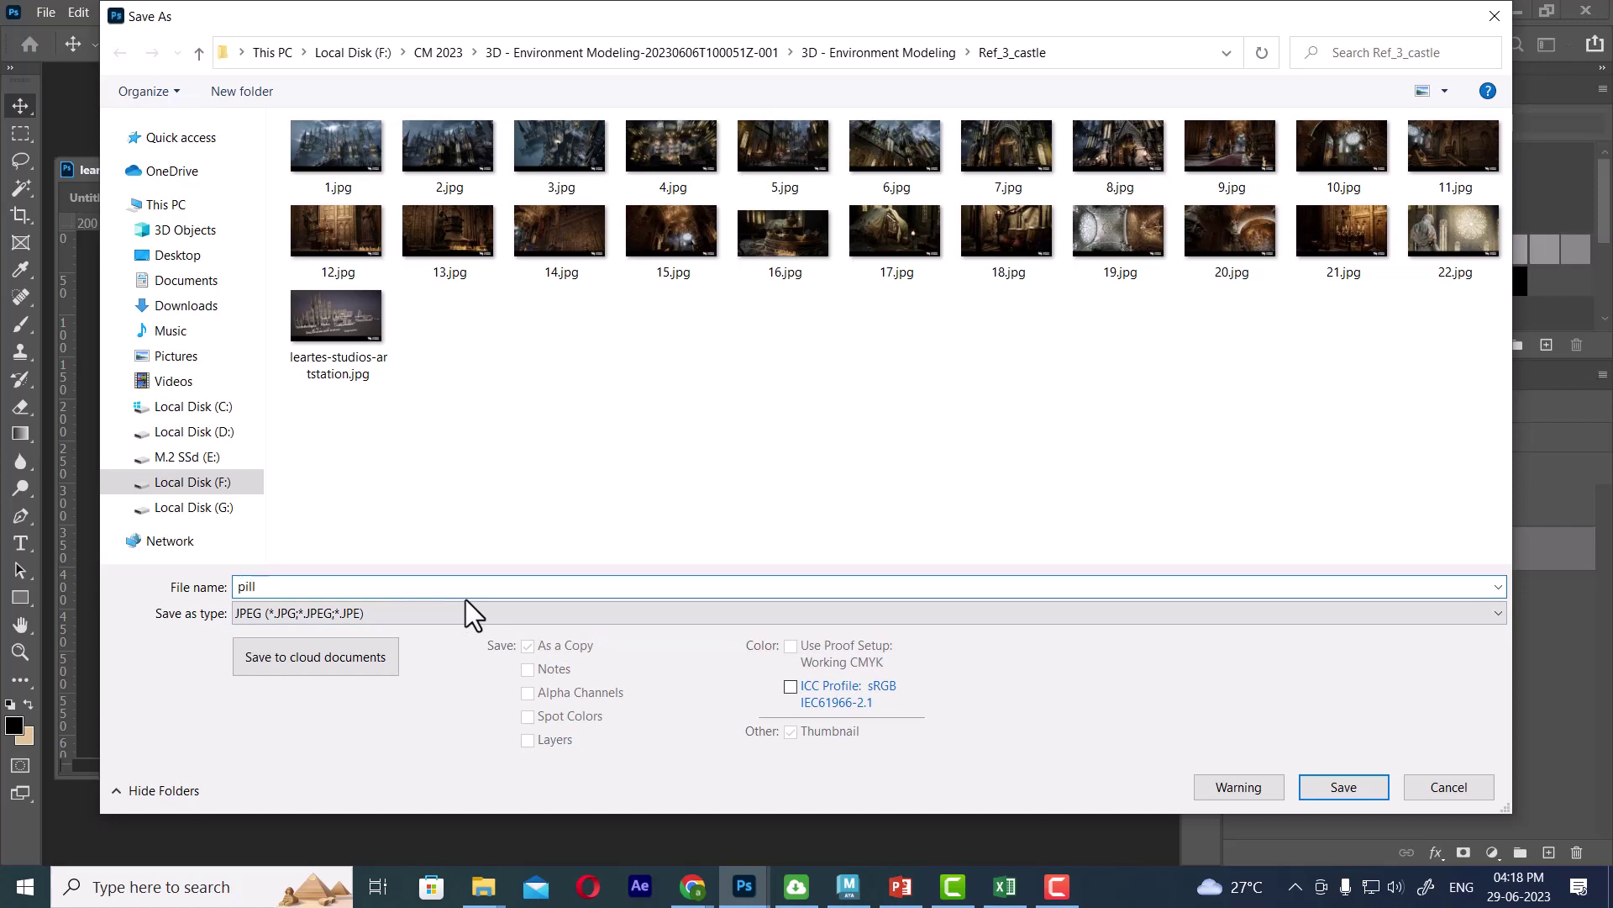
text(er)
key(Return)
key(Return)
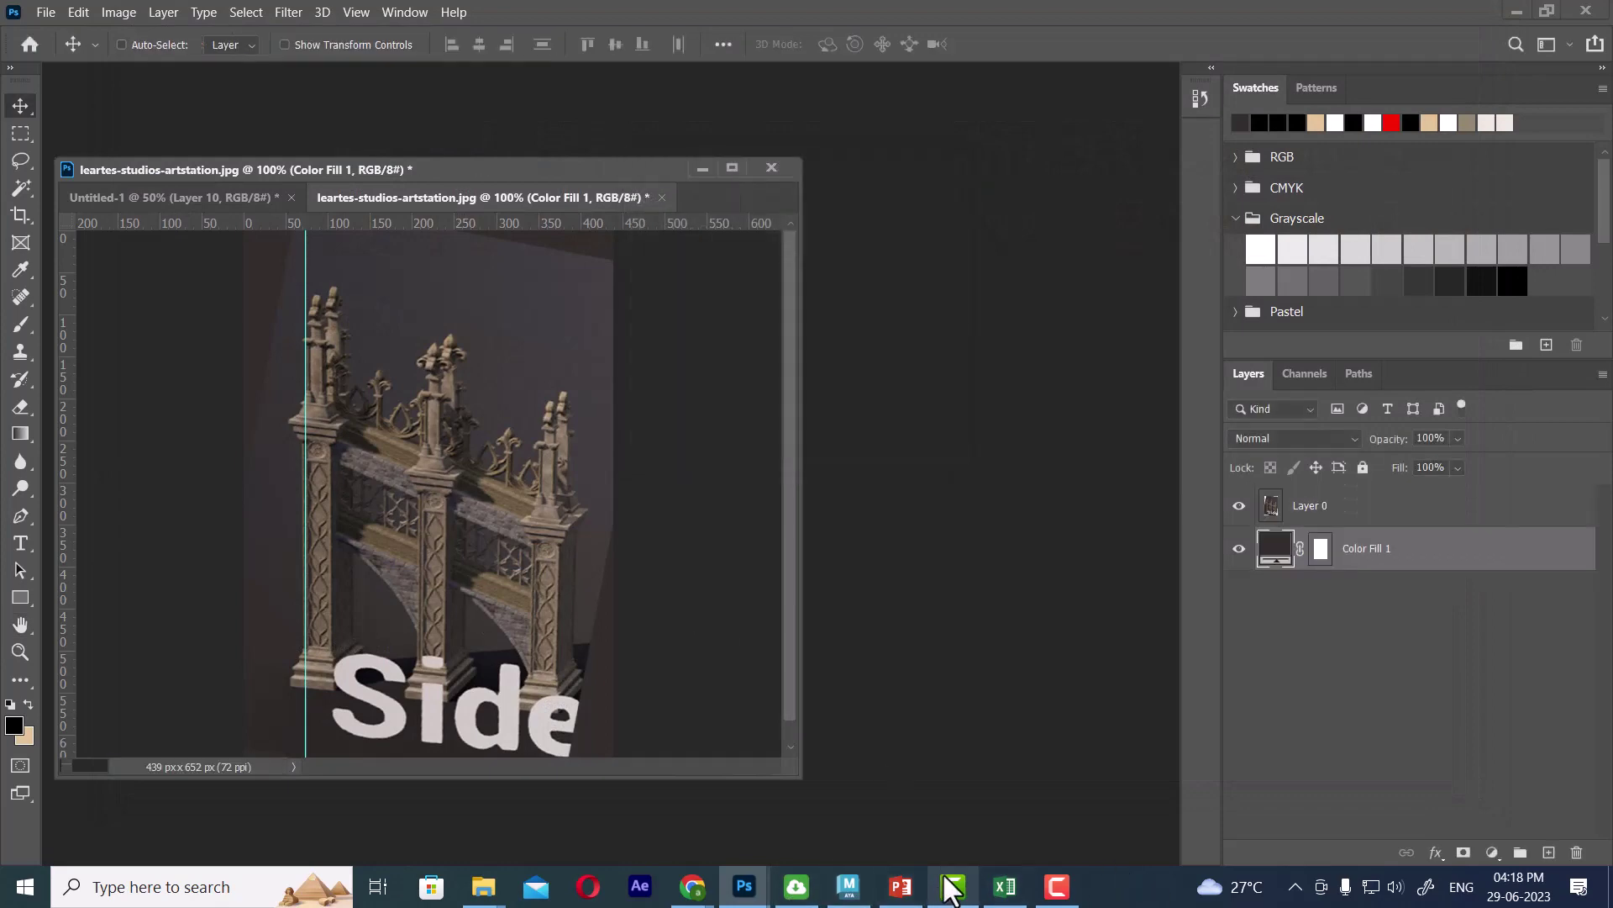
Switch to Maya and maximize the front view.
click(853, 893)
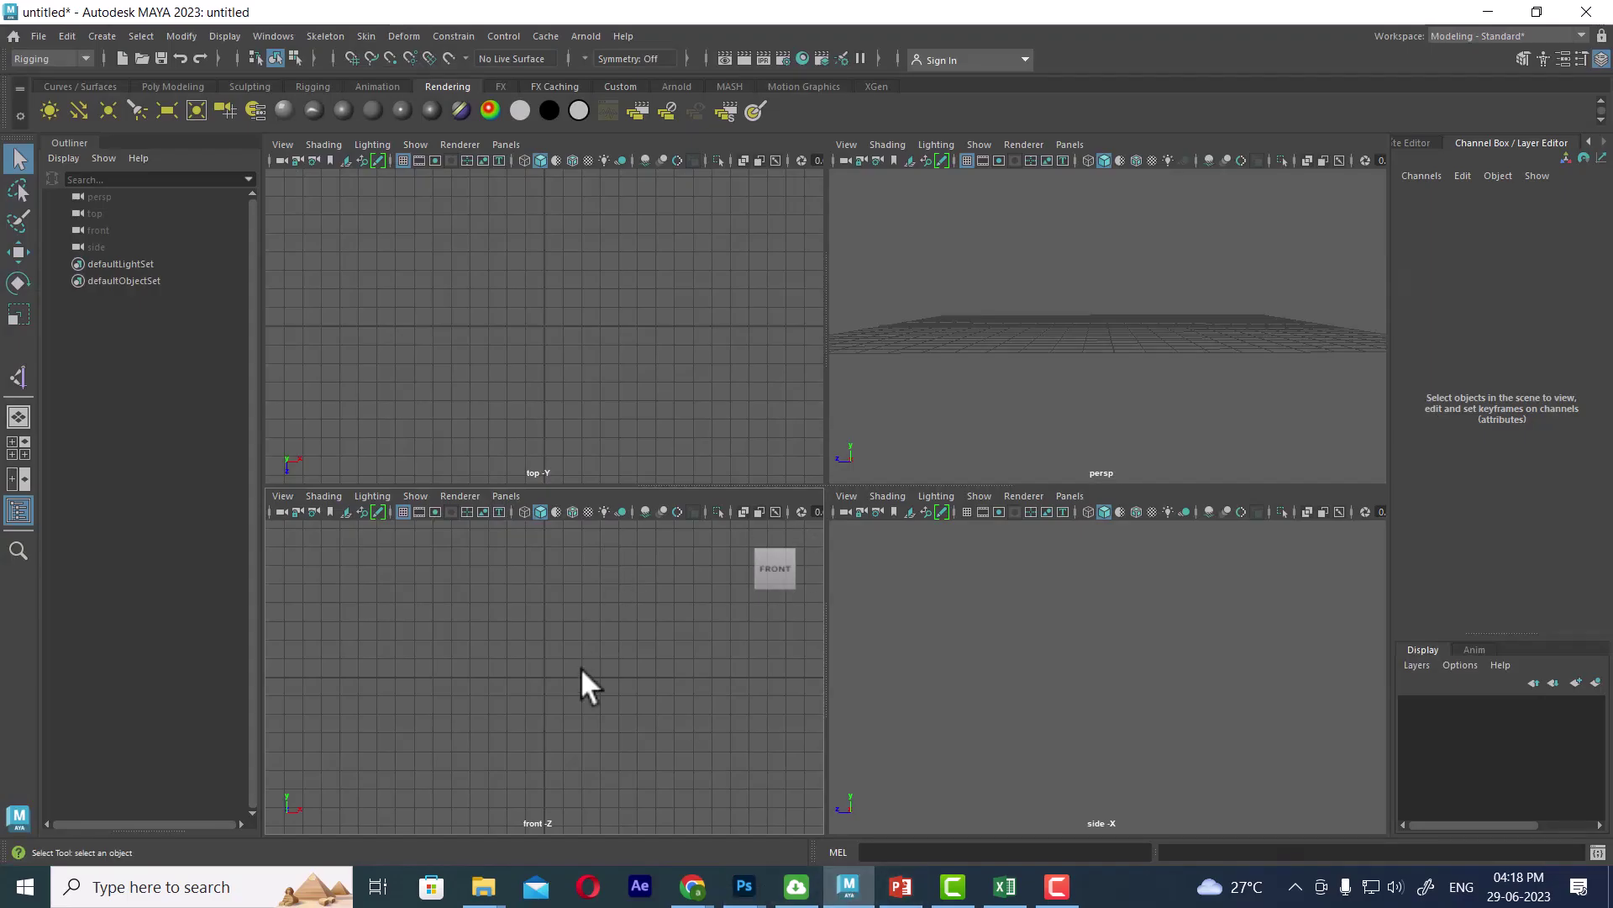
key(space)
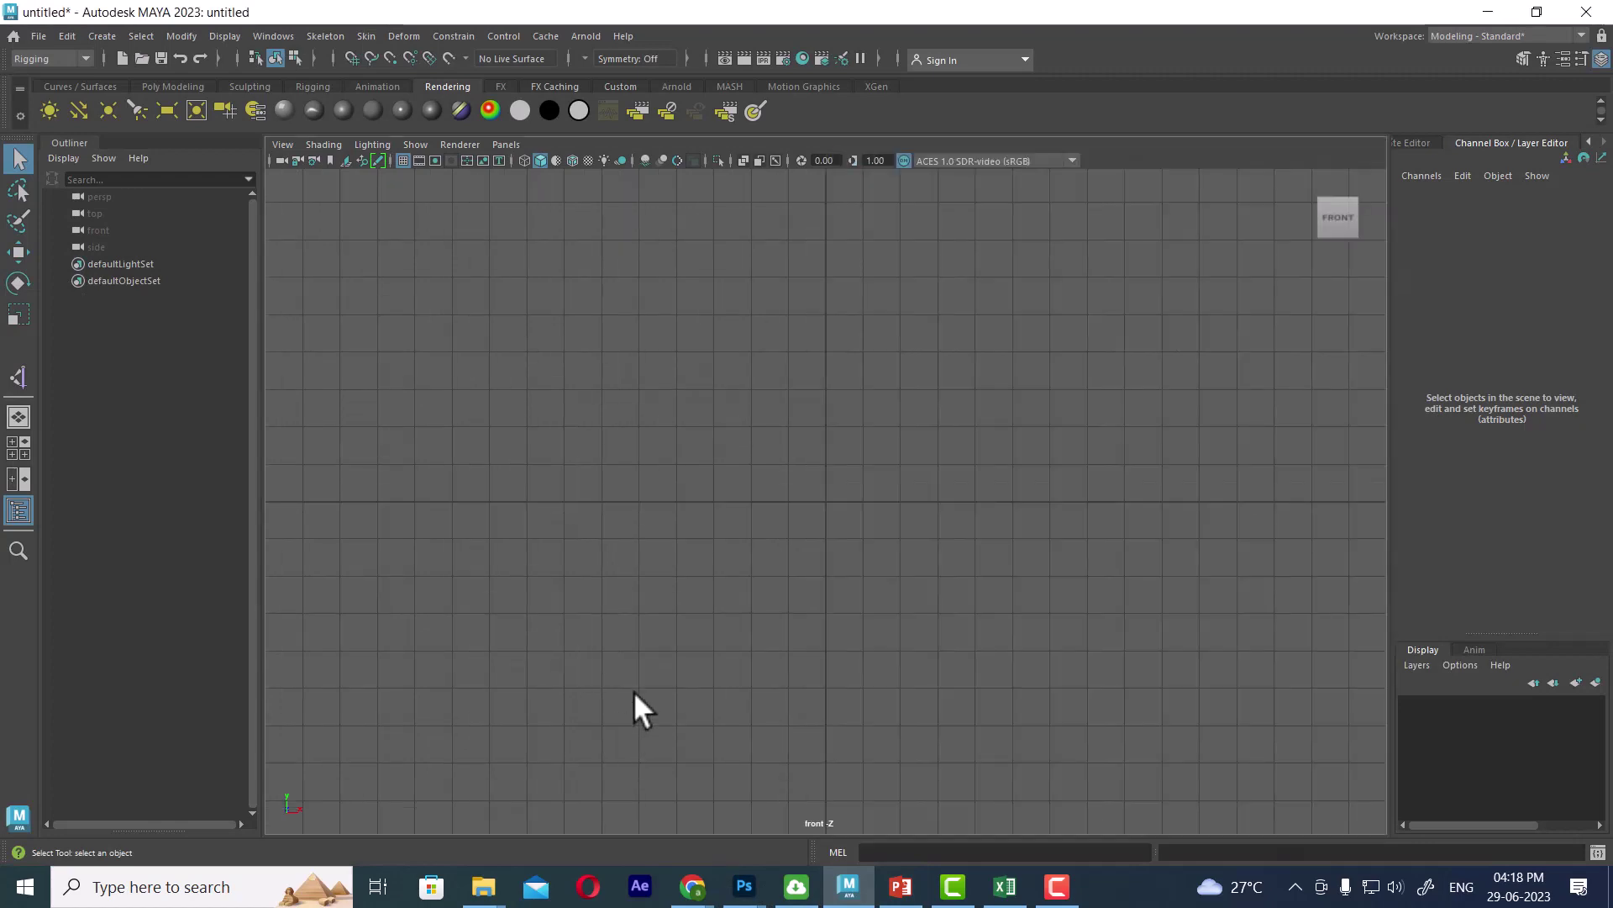
click(282, 144)
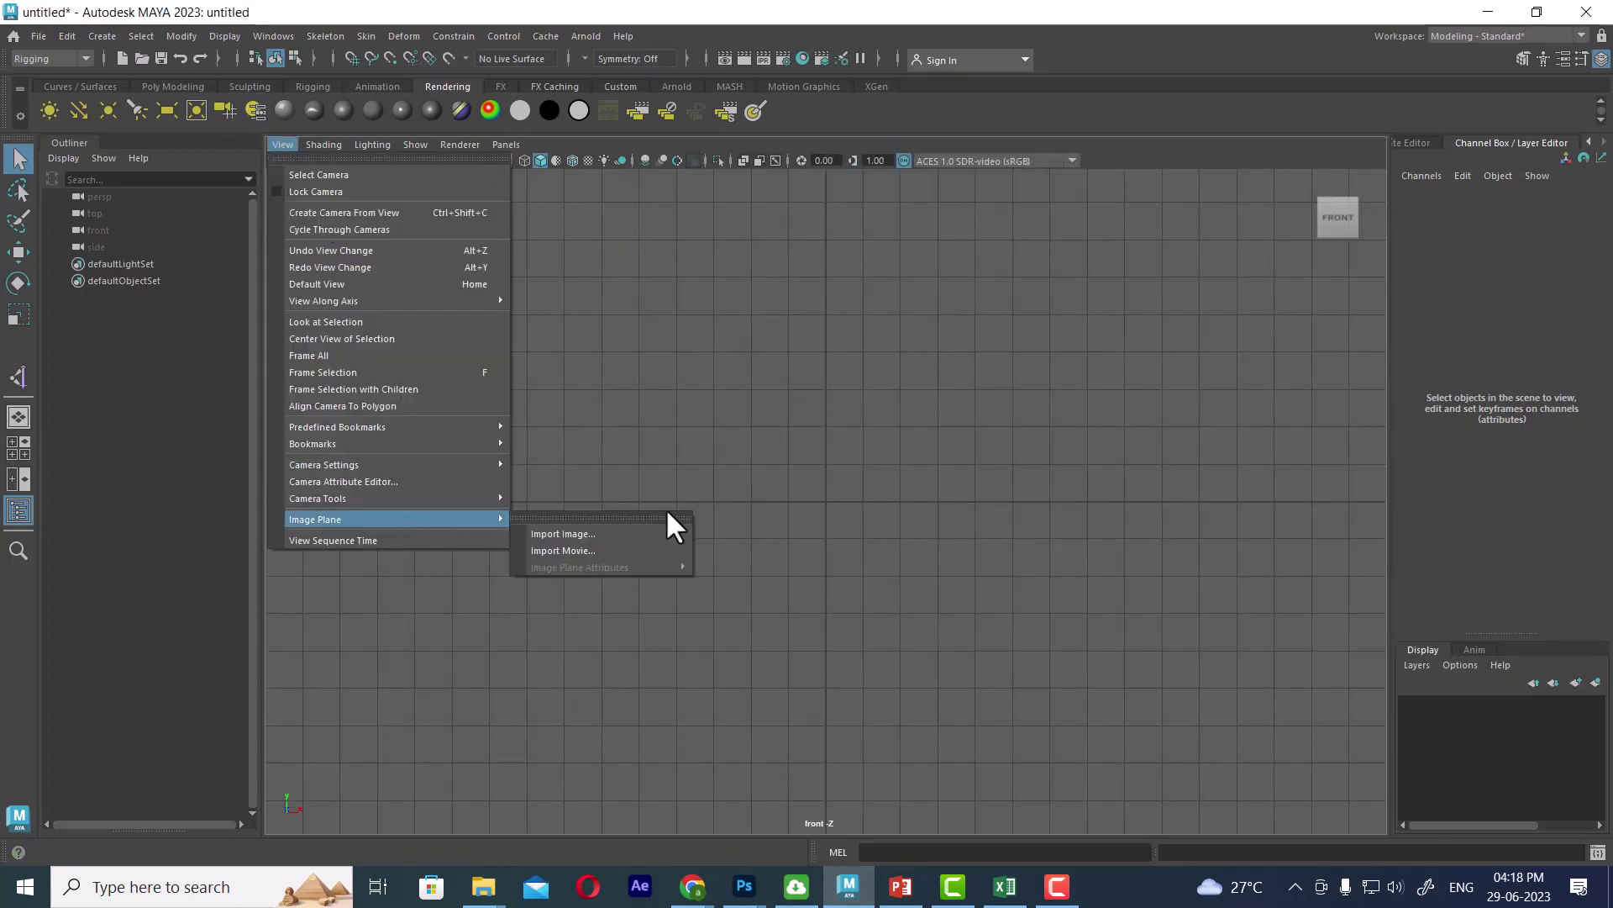
Start an image plane import listing All Files, and copy the Ref_3_castle folder path.
click(639, 536)
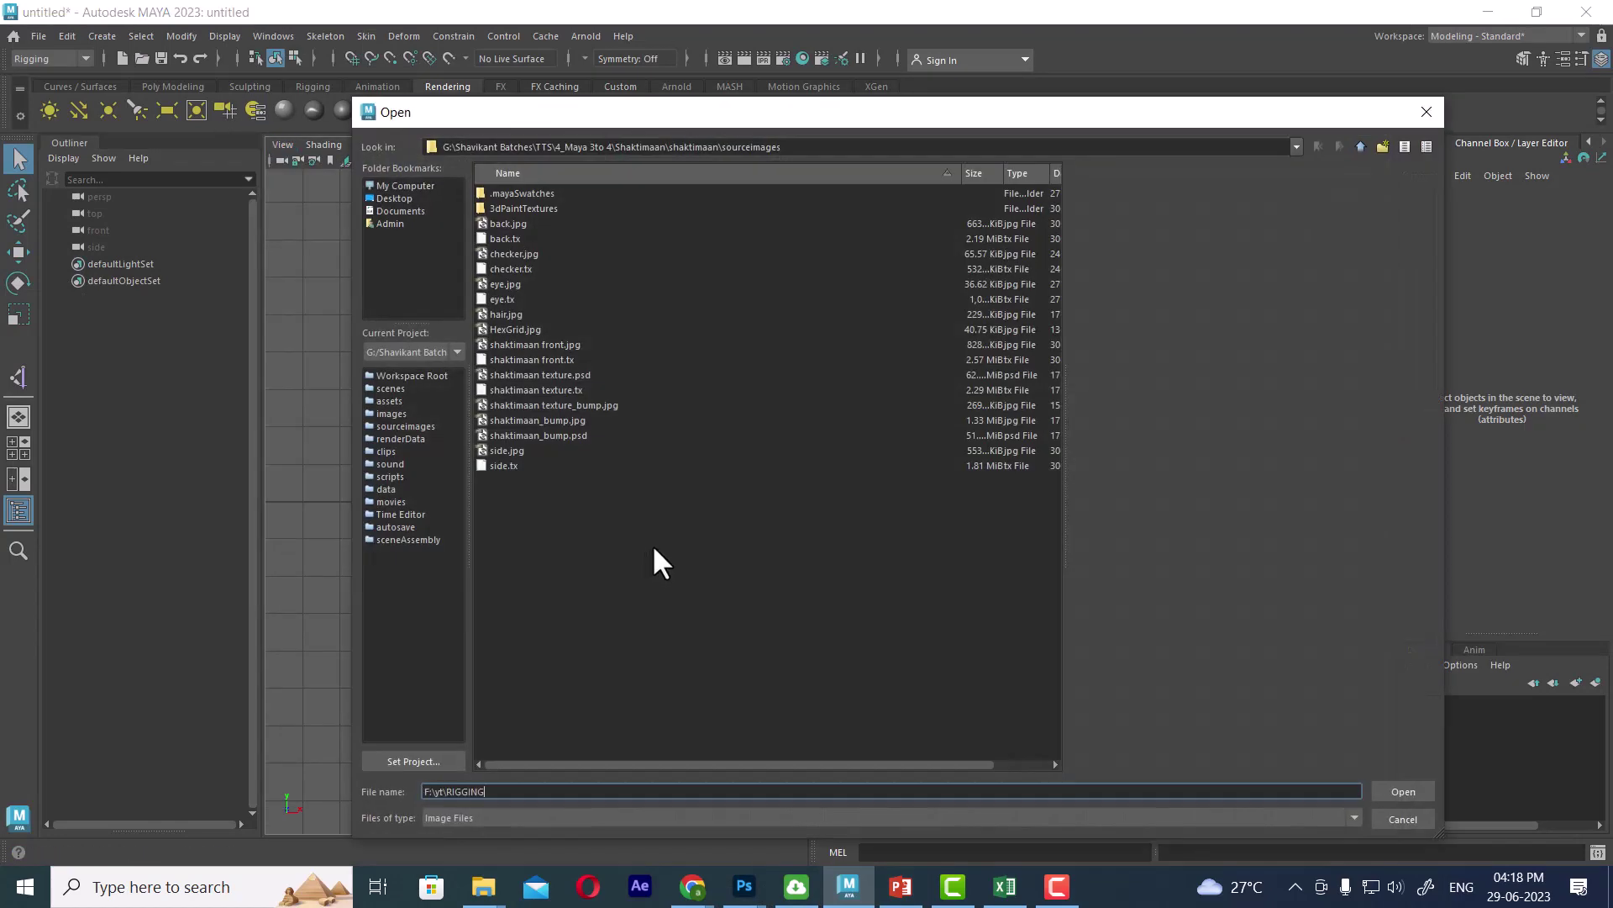
click(483, 817)
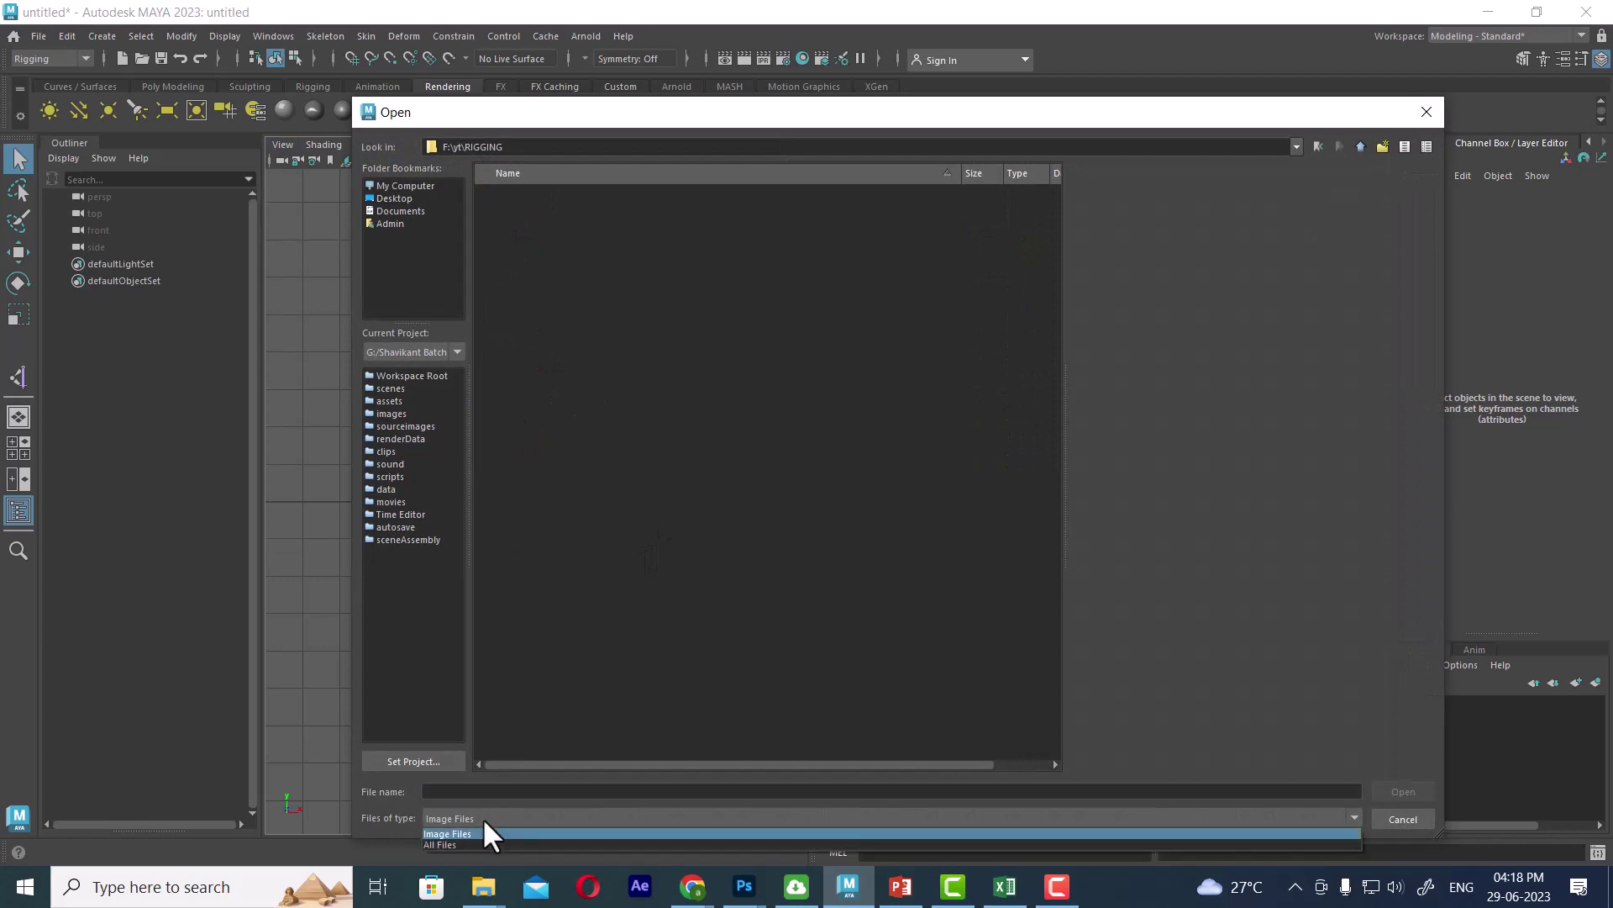
click(461, 844)
click(483, 887)
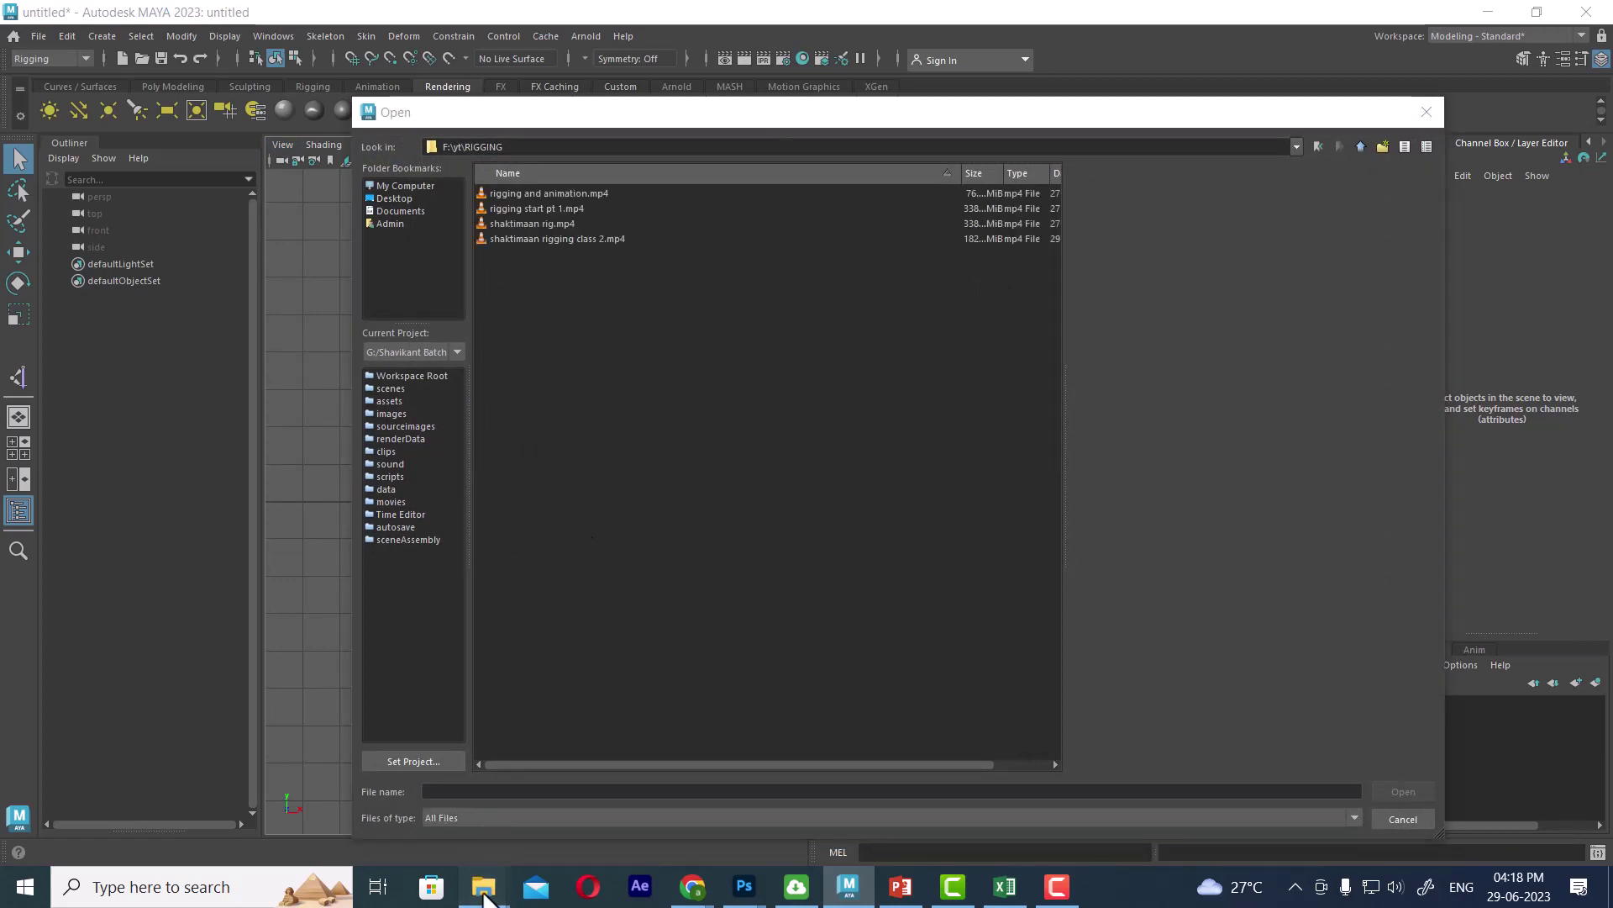
click(198, 769)
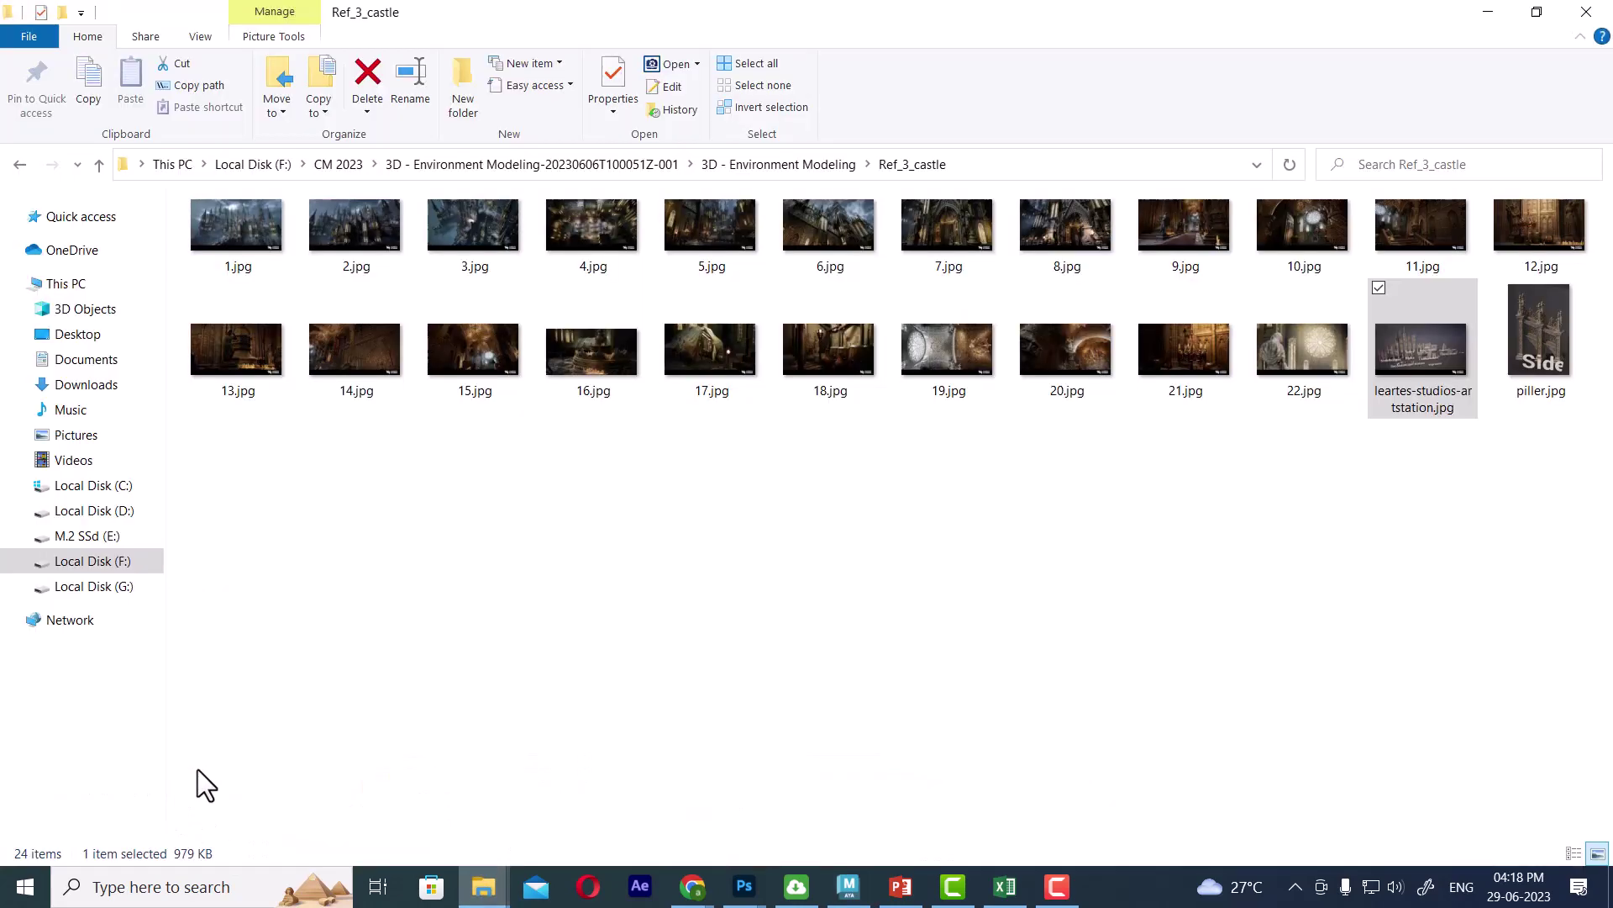
click(964, 167)
click(1492, 12)
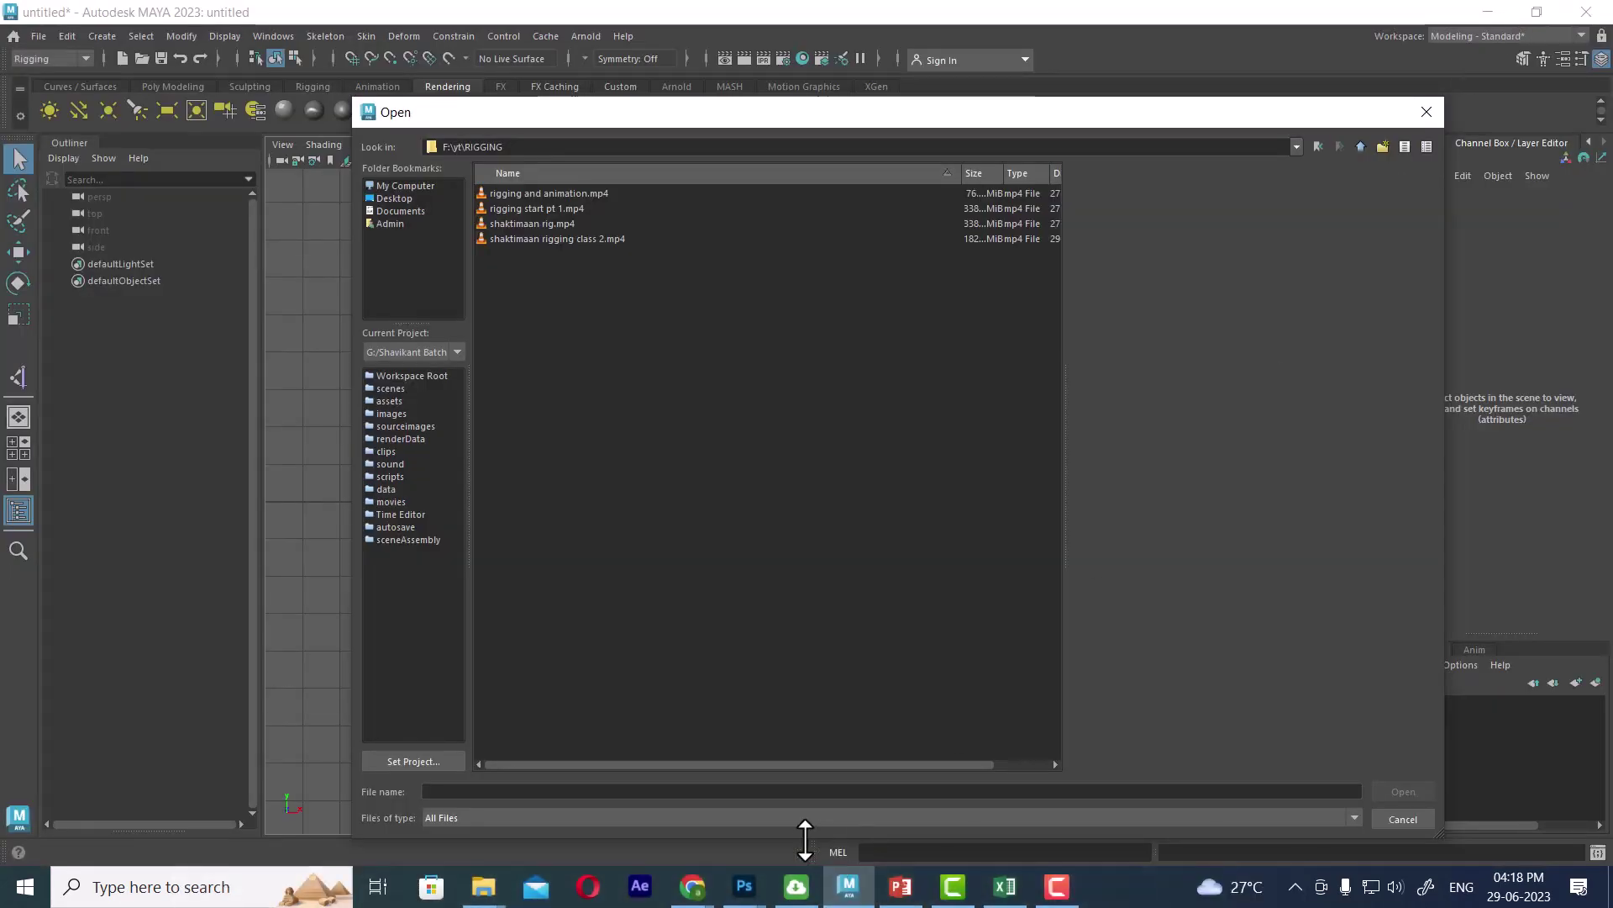
Go to the Ref_3_castle folder and load piller.jpg as the front image plane.
click(666, 792)
key(ctrl+v)
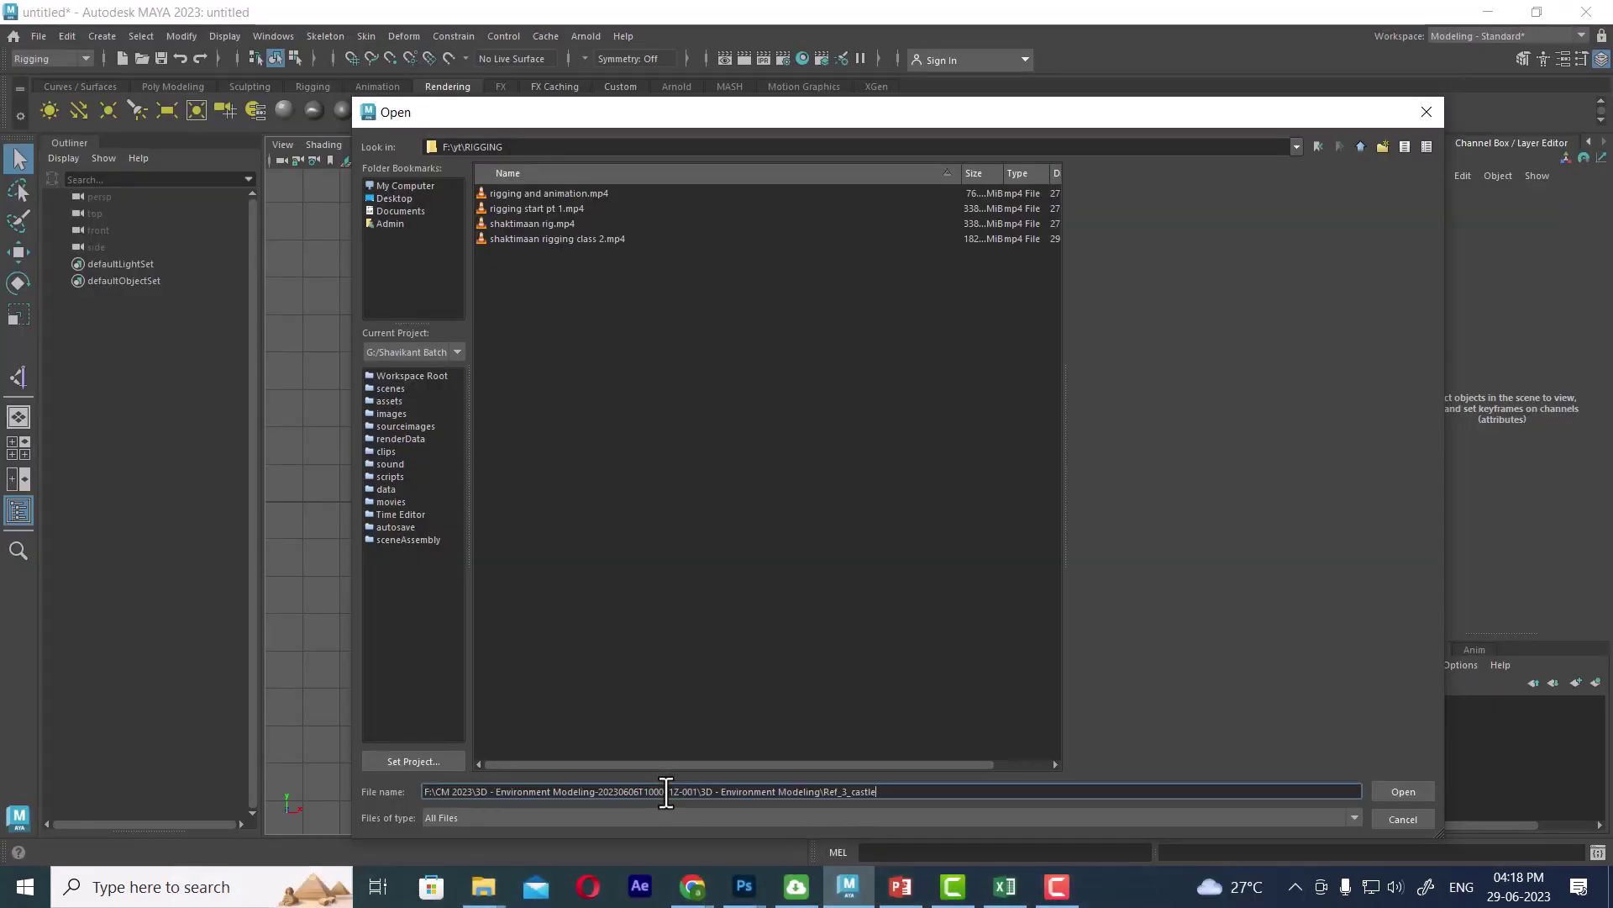
key(Return)
click(517, 547)
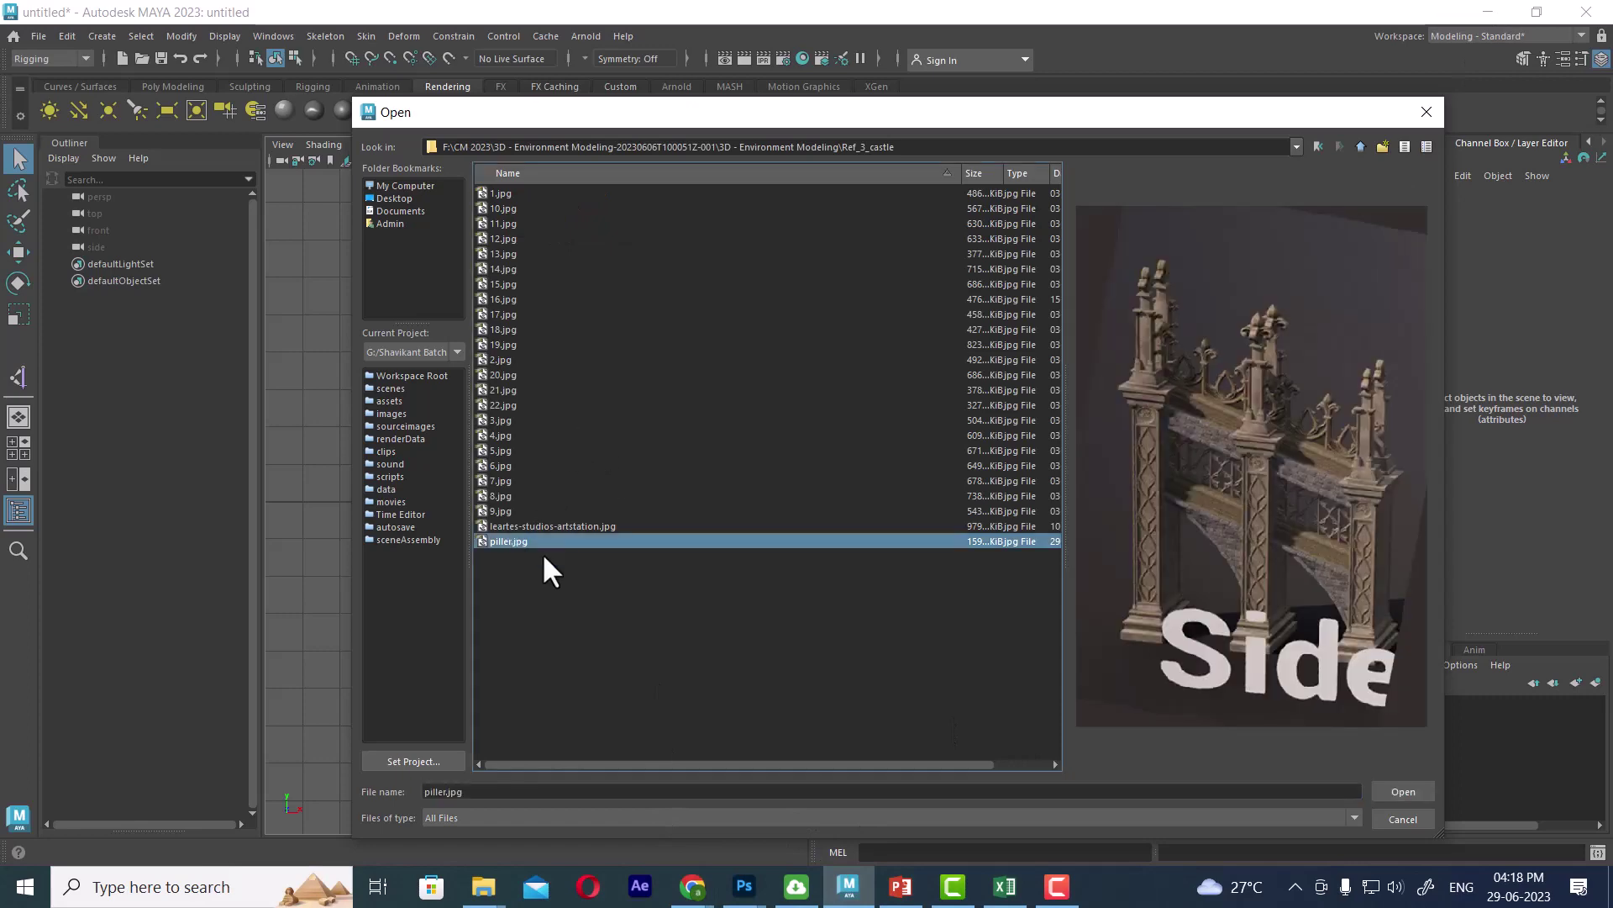
click(1382, 788)
Raise imagePlane1 in the front view with the Move tool.
scroll(924, 544, up, 2)
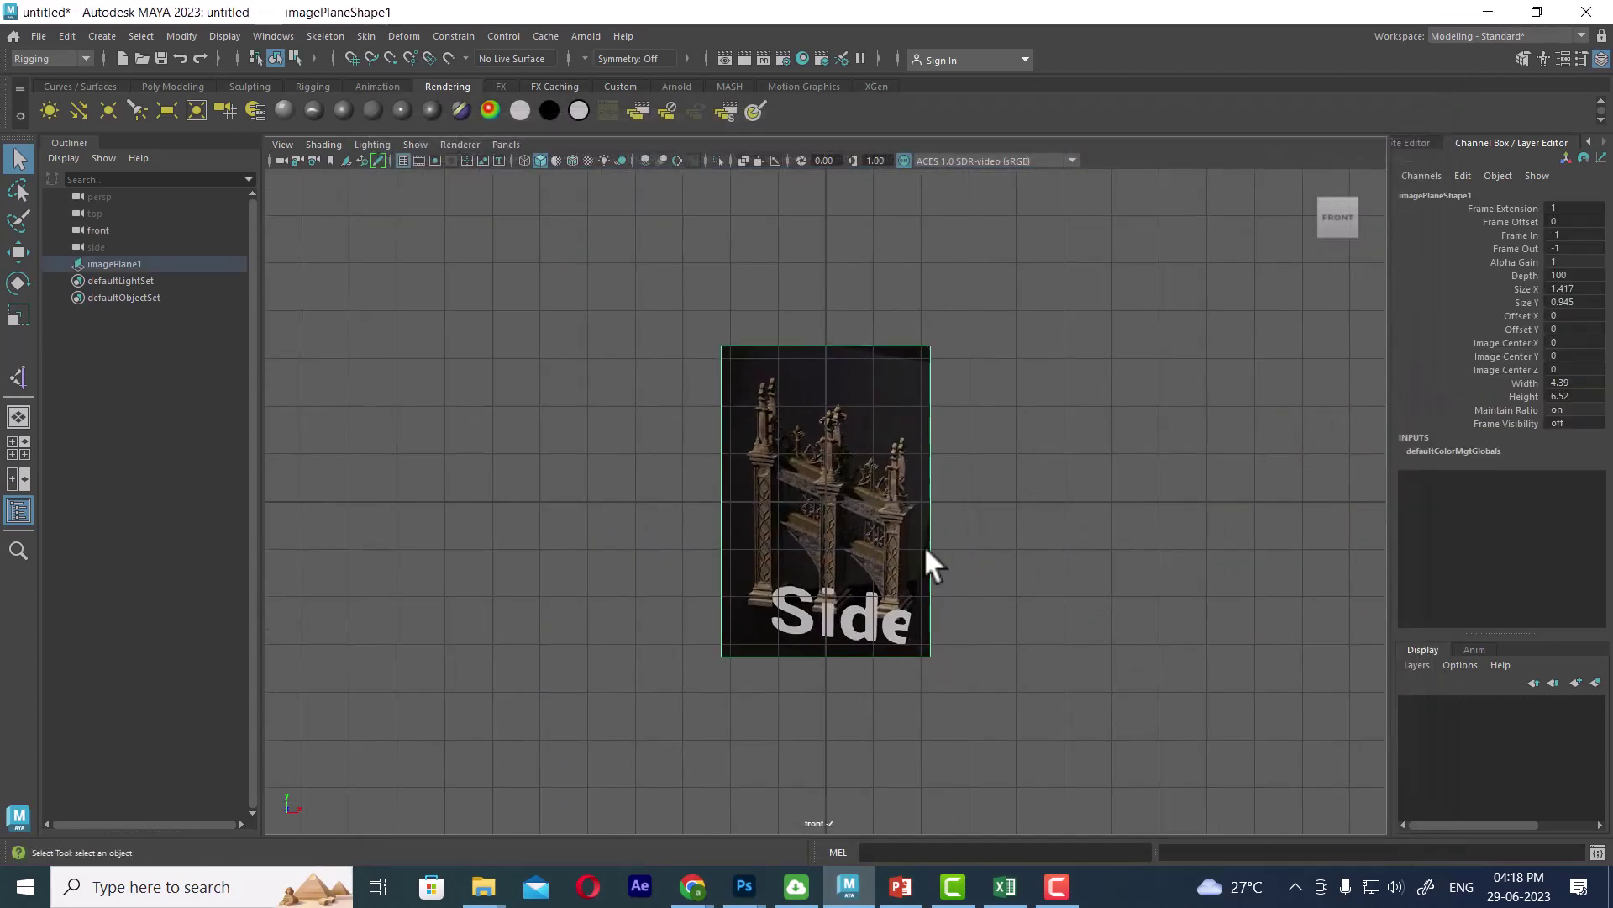
key(w)
scroll(1069, 710, up, 3)
drag(835, 423, 845, 164)
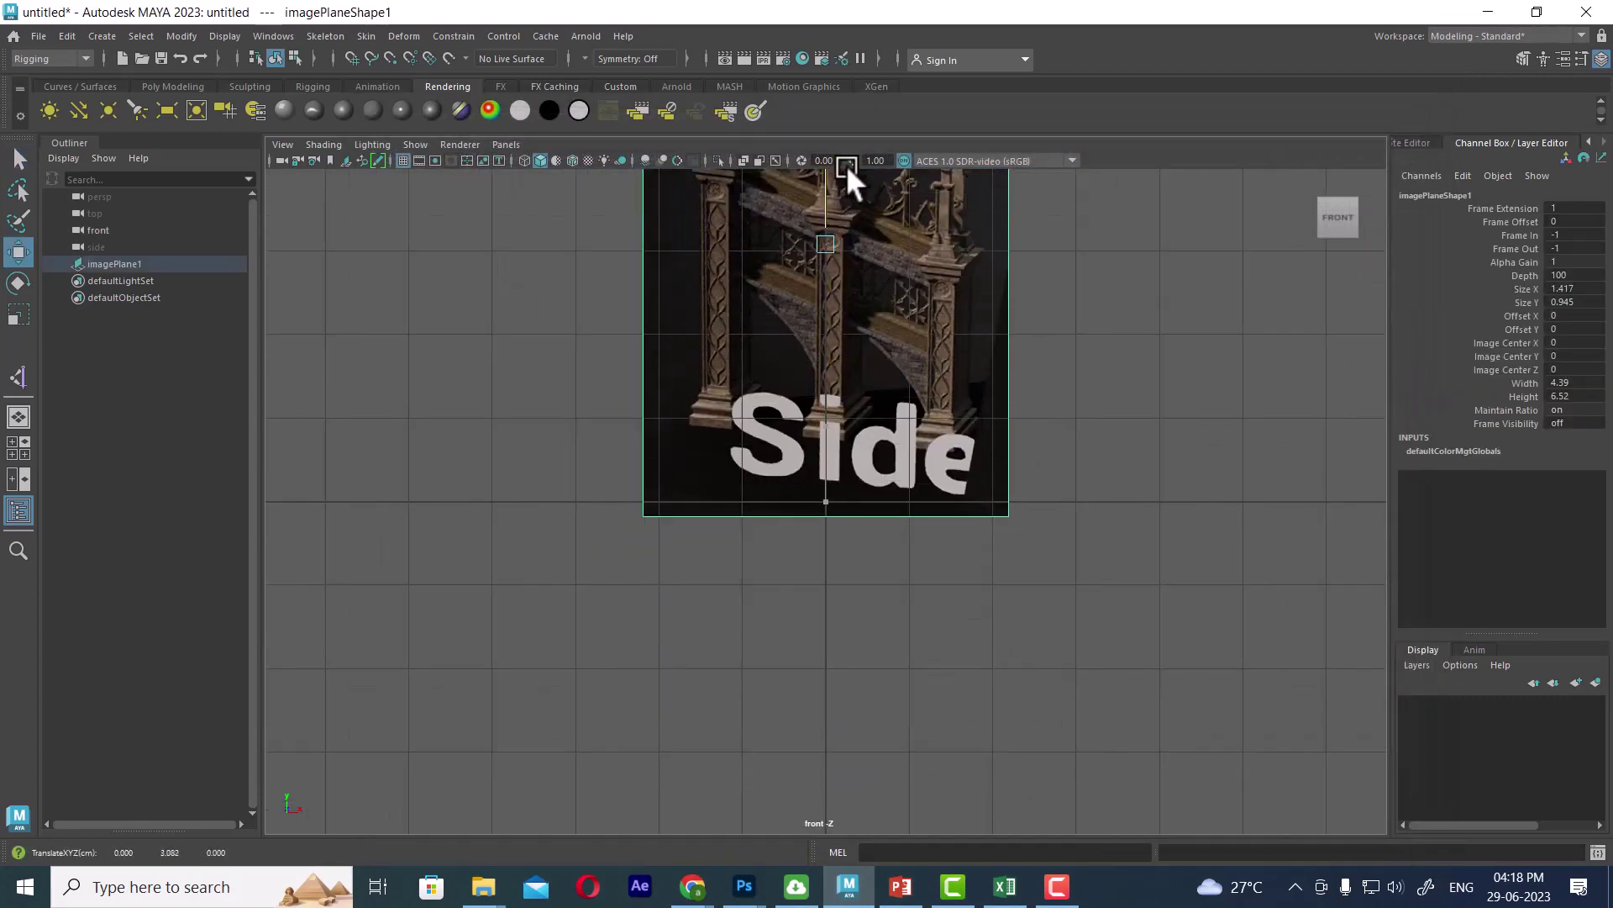
scroll(887, 441, up, 1)
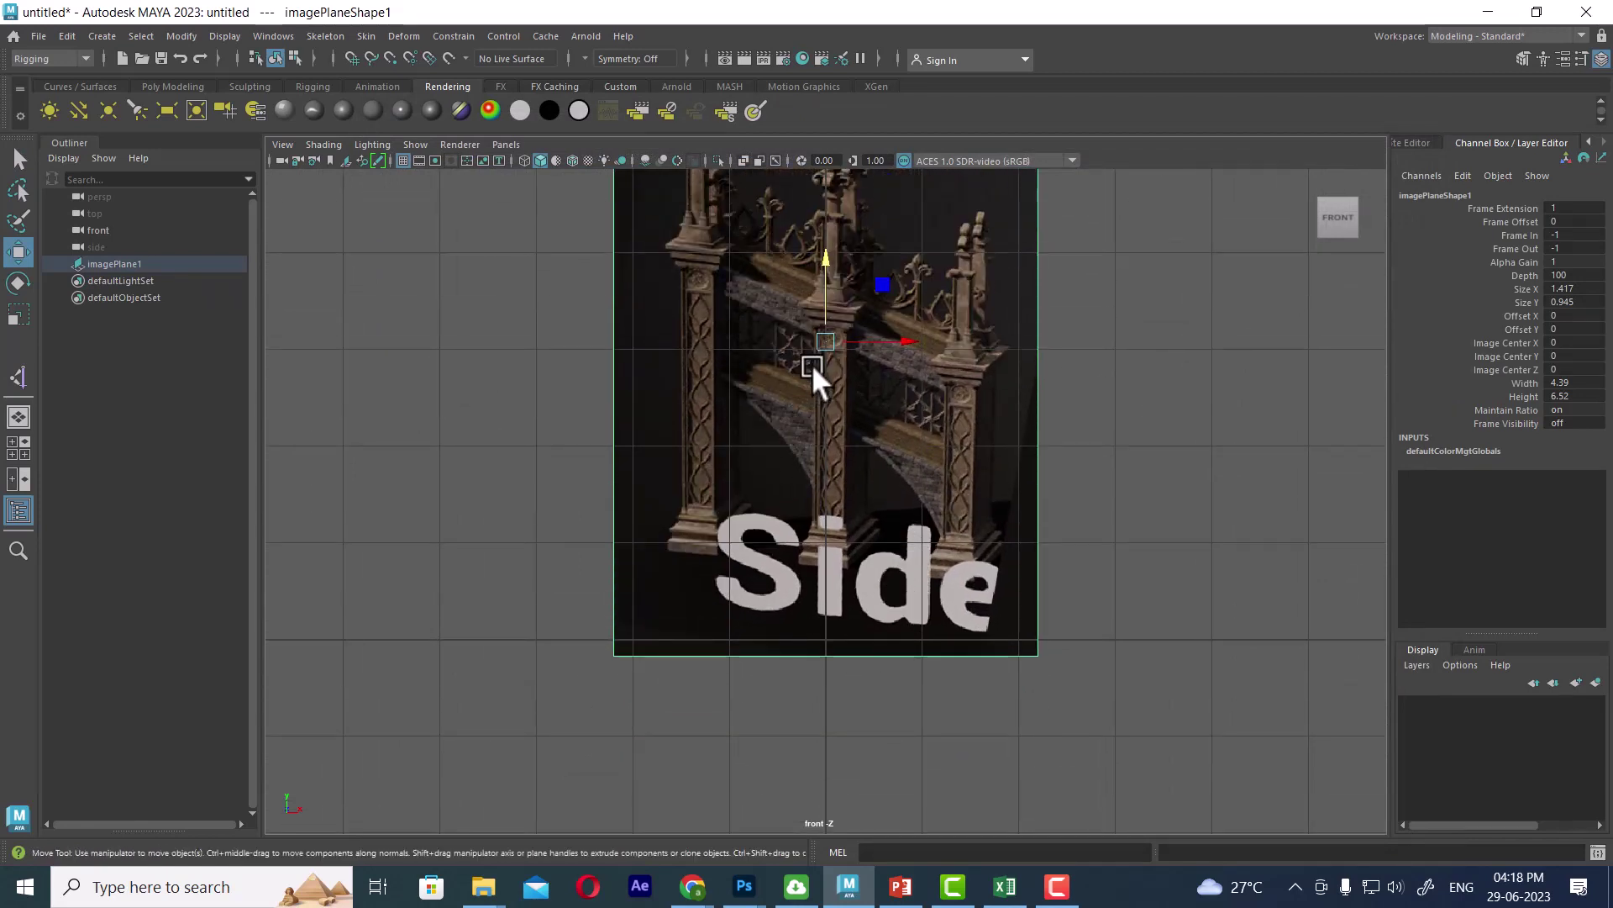
drag(823, 304, 824, 365)
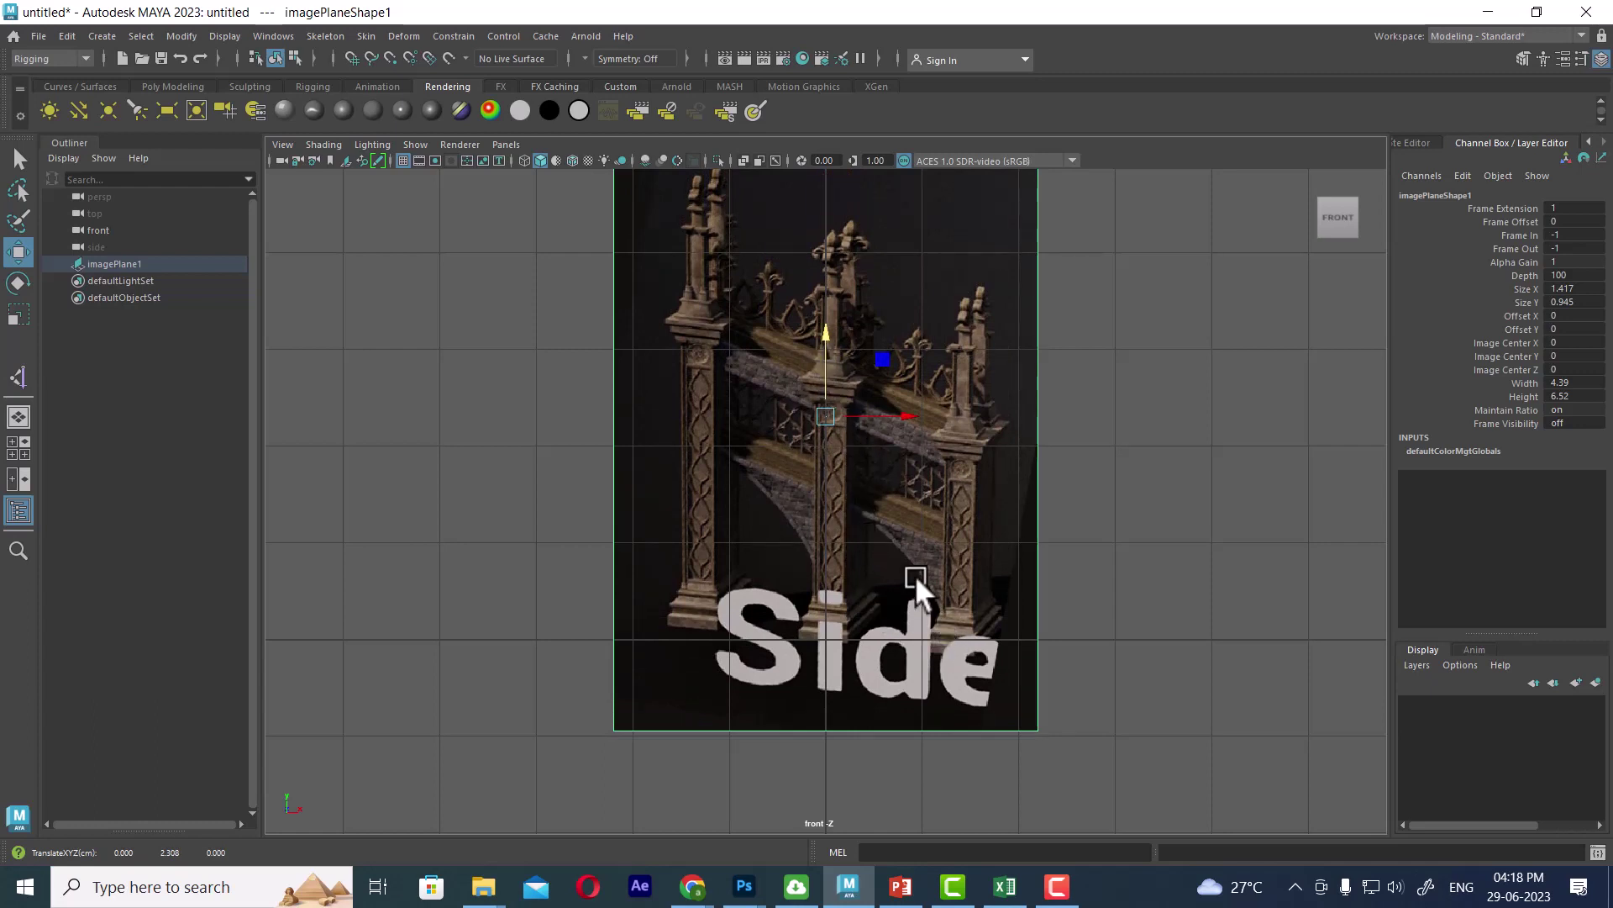
mouse_move(914, 573)
alt+middle_down()
mouse_move(1006, 527)
mouse_move(906, 538)
alt+middle_up()
Shift the image plane right to roughly X 1.28, Y 2.31, and zoom to the pillar base.
scroll(942, 499, up, 2)
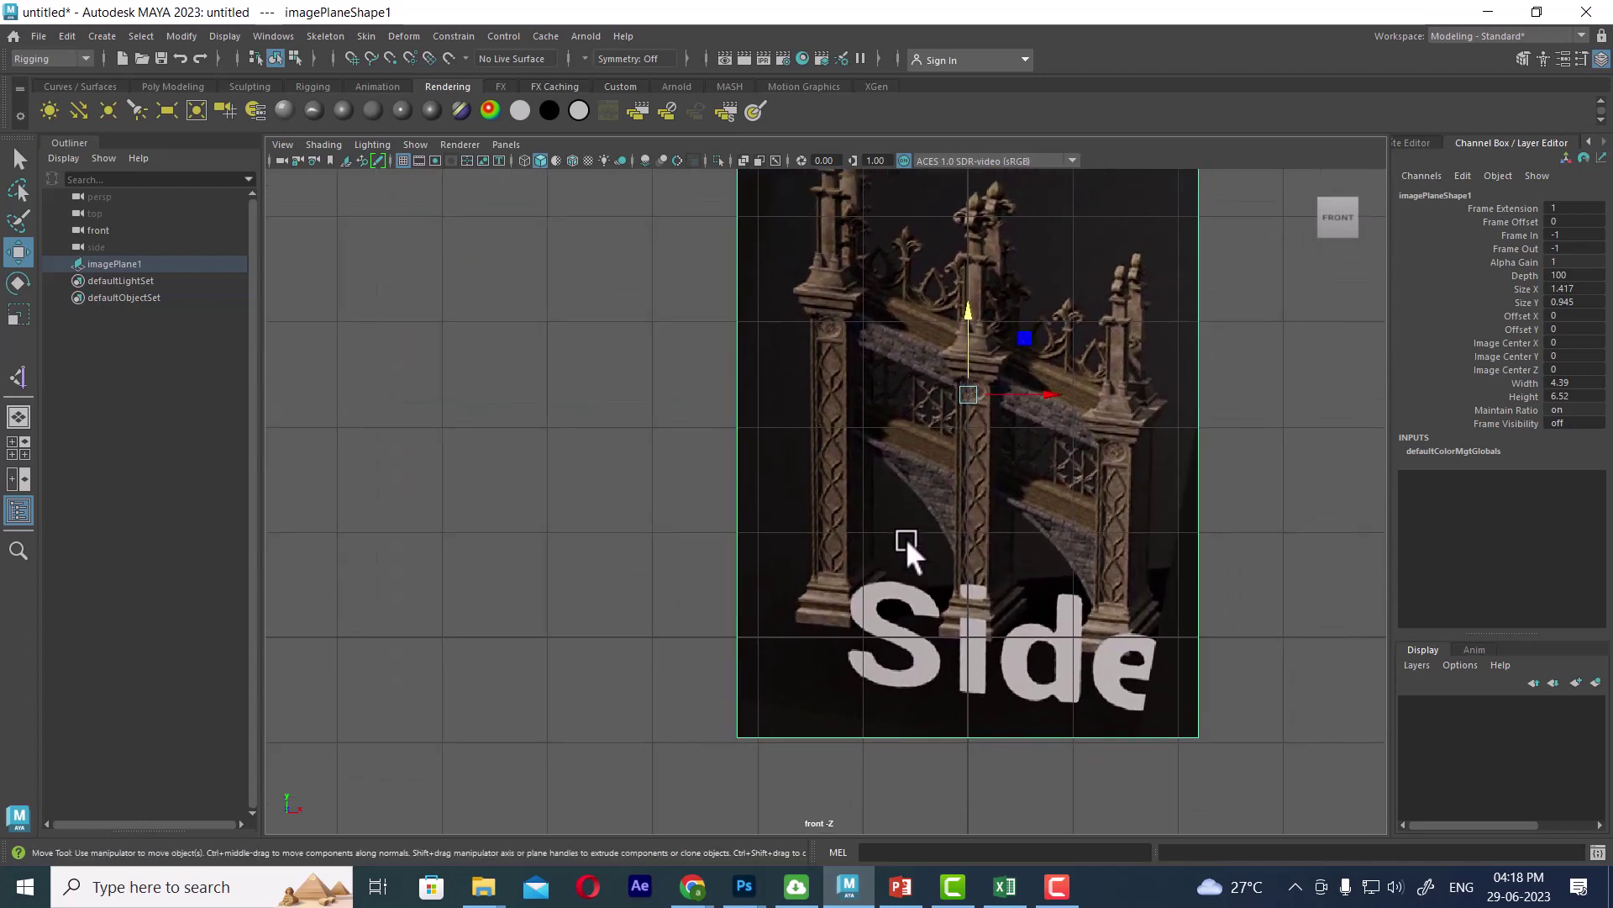
drag(1046, 409, 1172, 423)
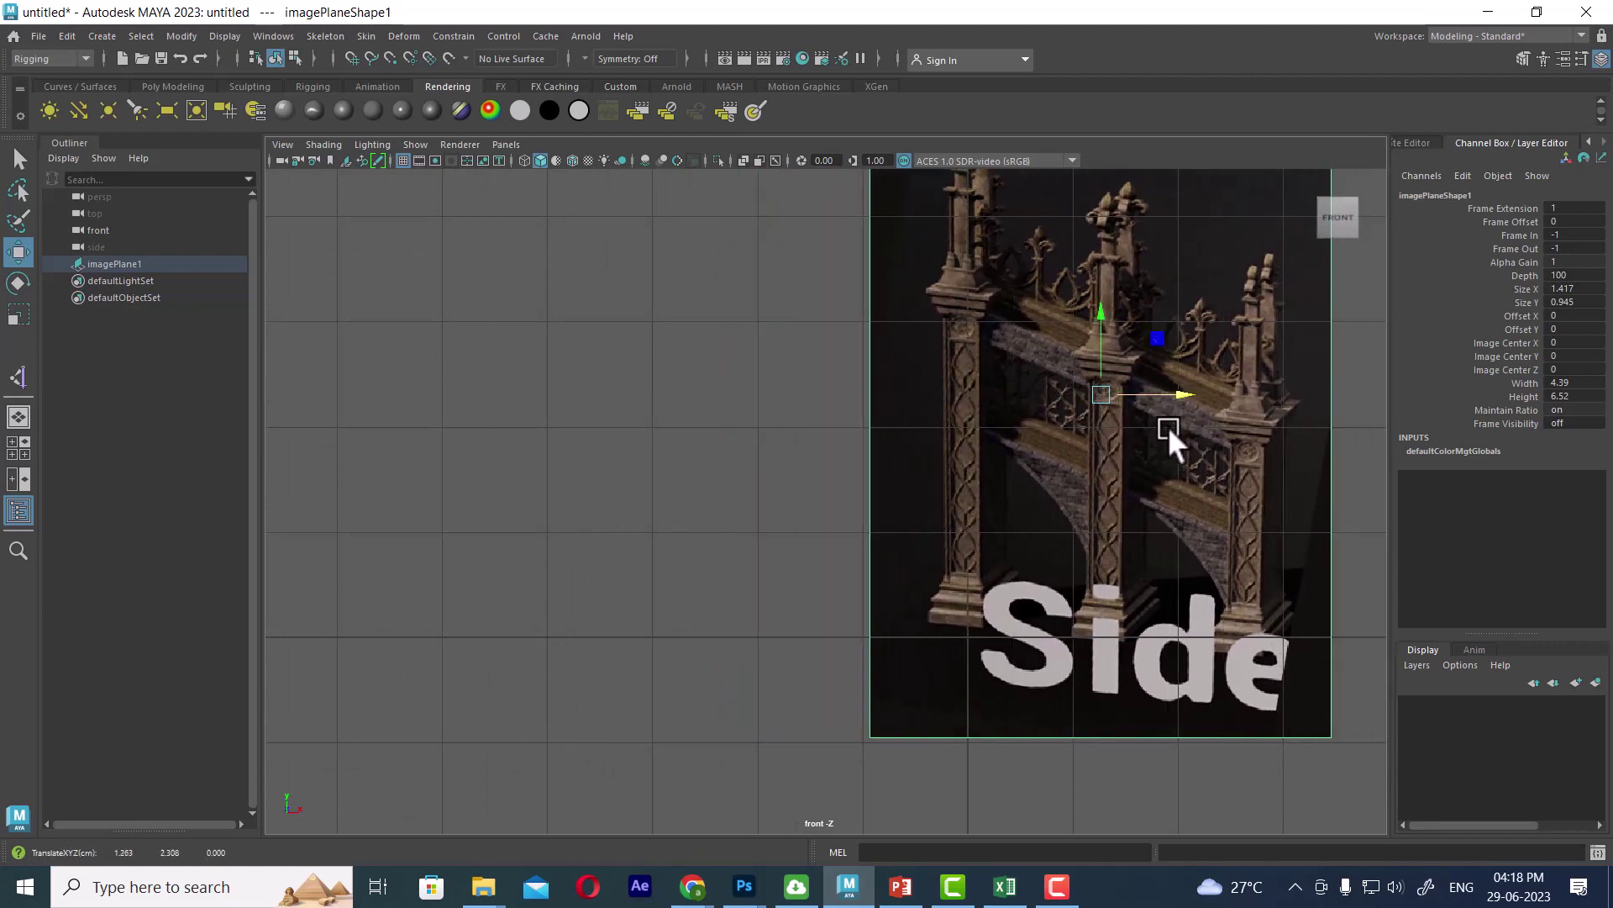
scroll(1022, 630, up, 3)
scroll(973, 406, up, 3)
scroll(969, 461, up, 2)
scroll(969, 461, up, 2)
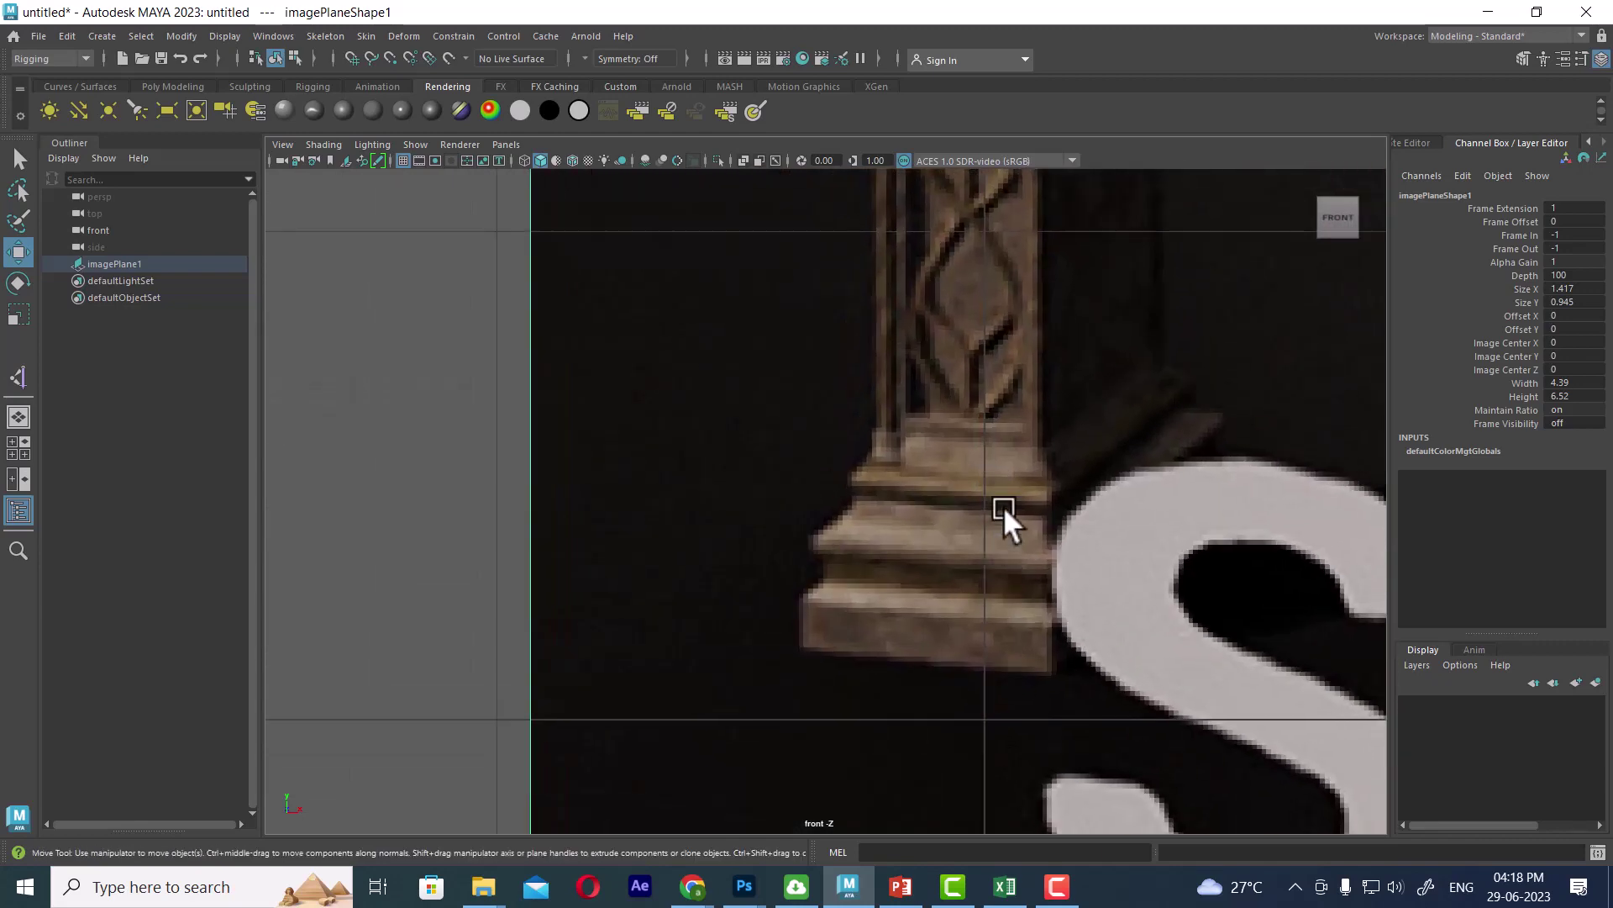
scroll(1004, 515, up, 2)
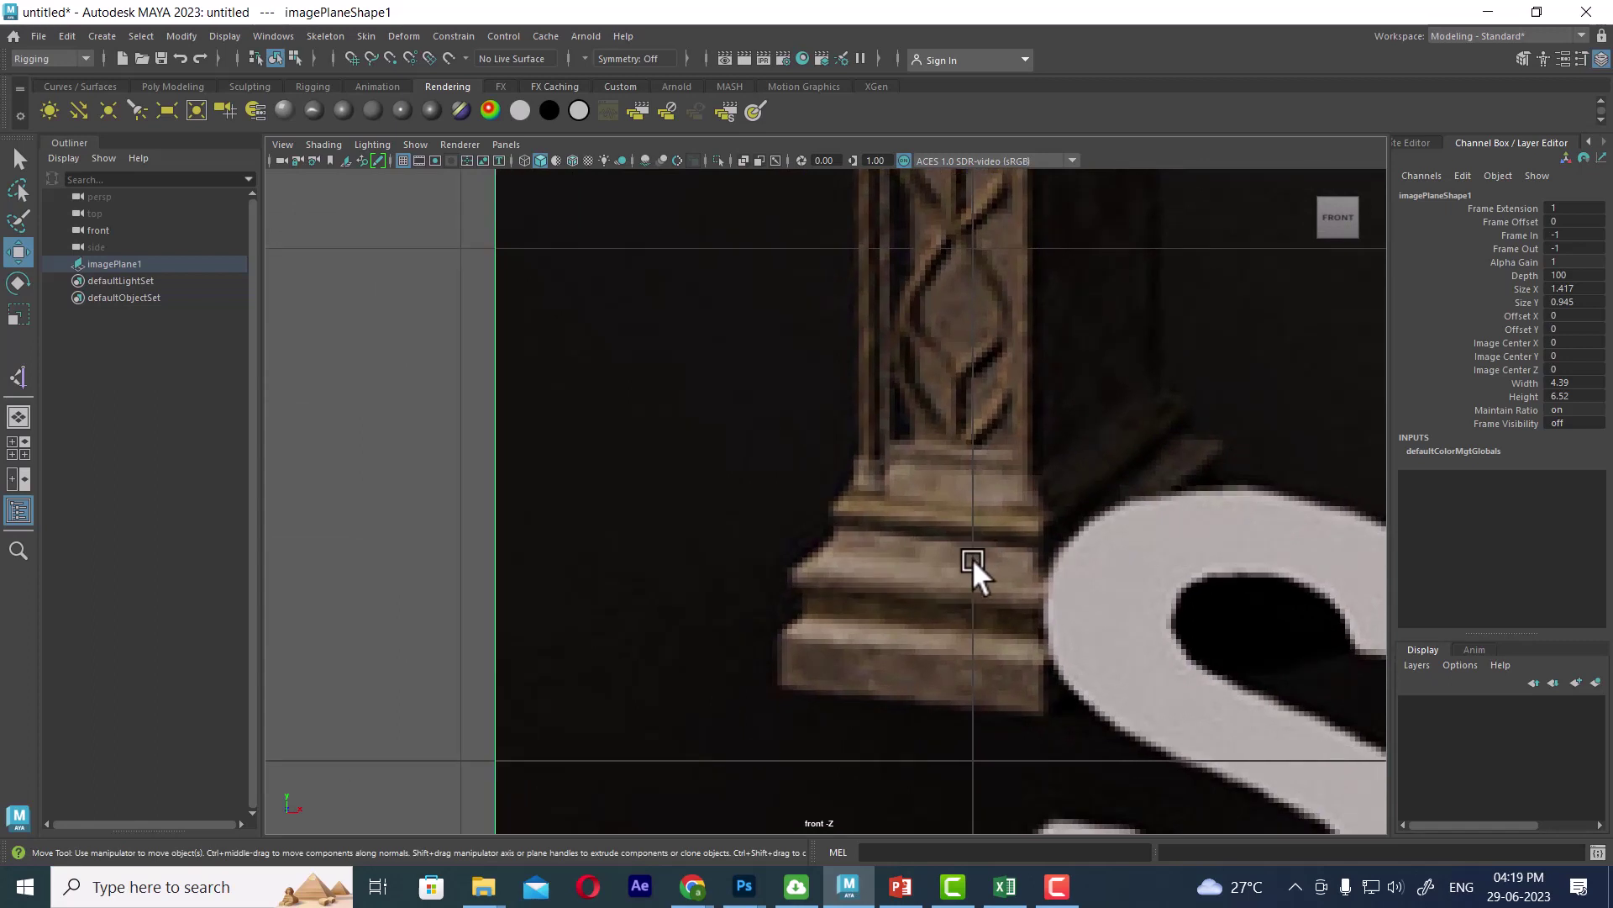
click(102, 36)
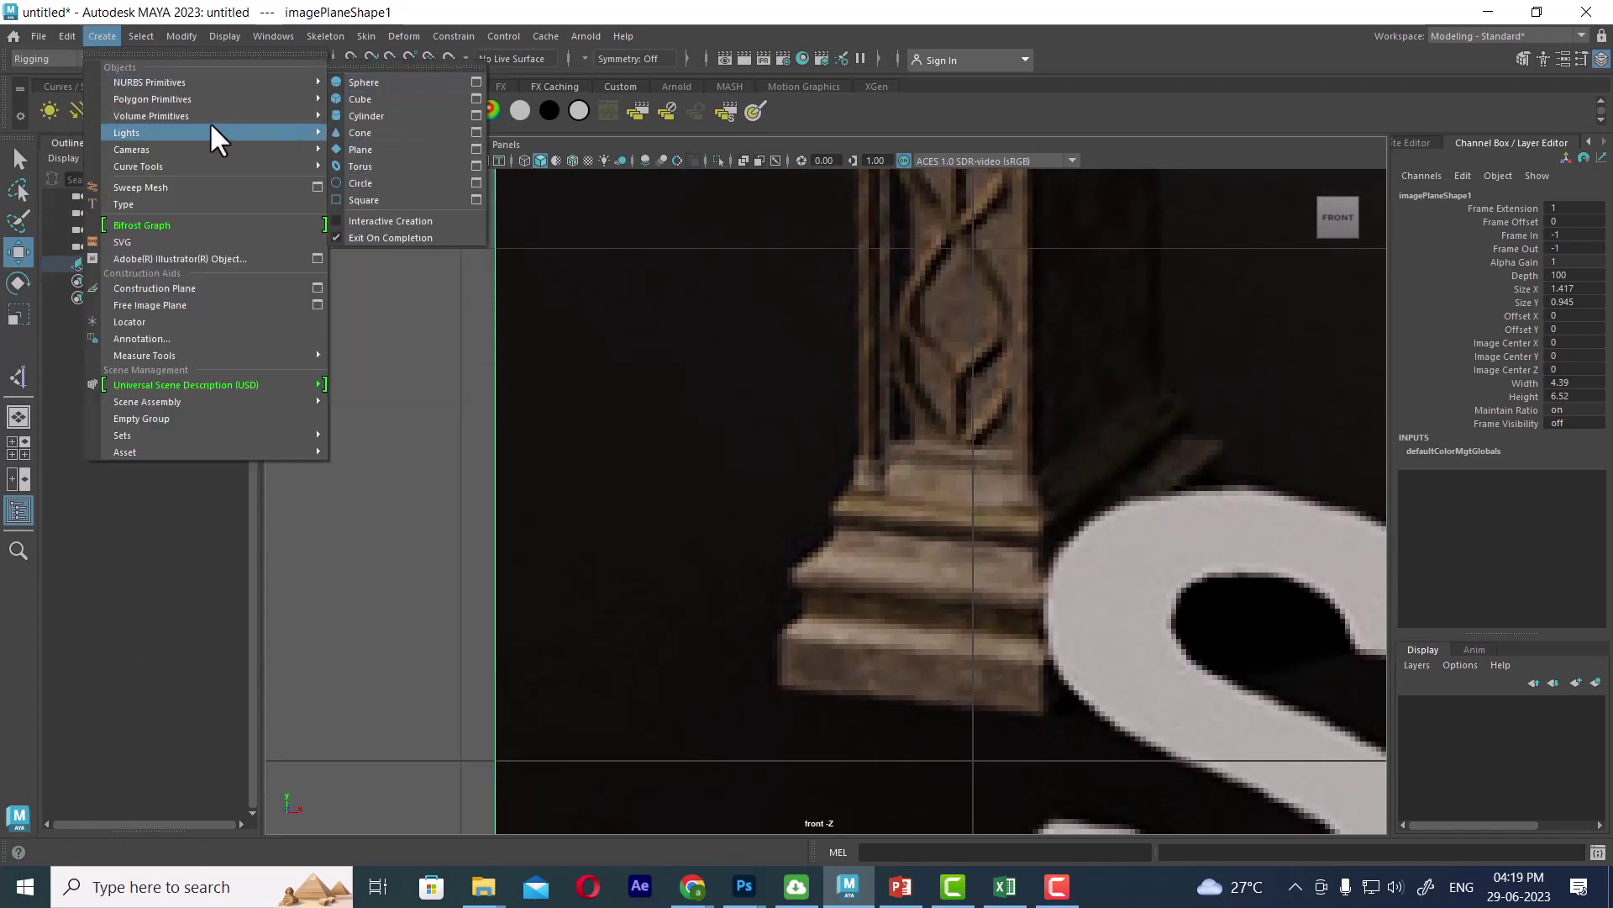
mouse_move(139, 166)
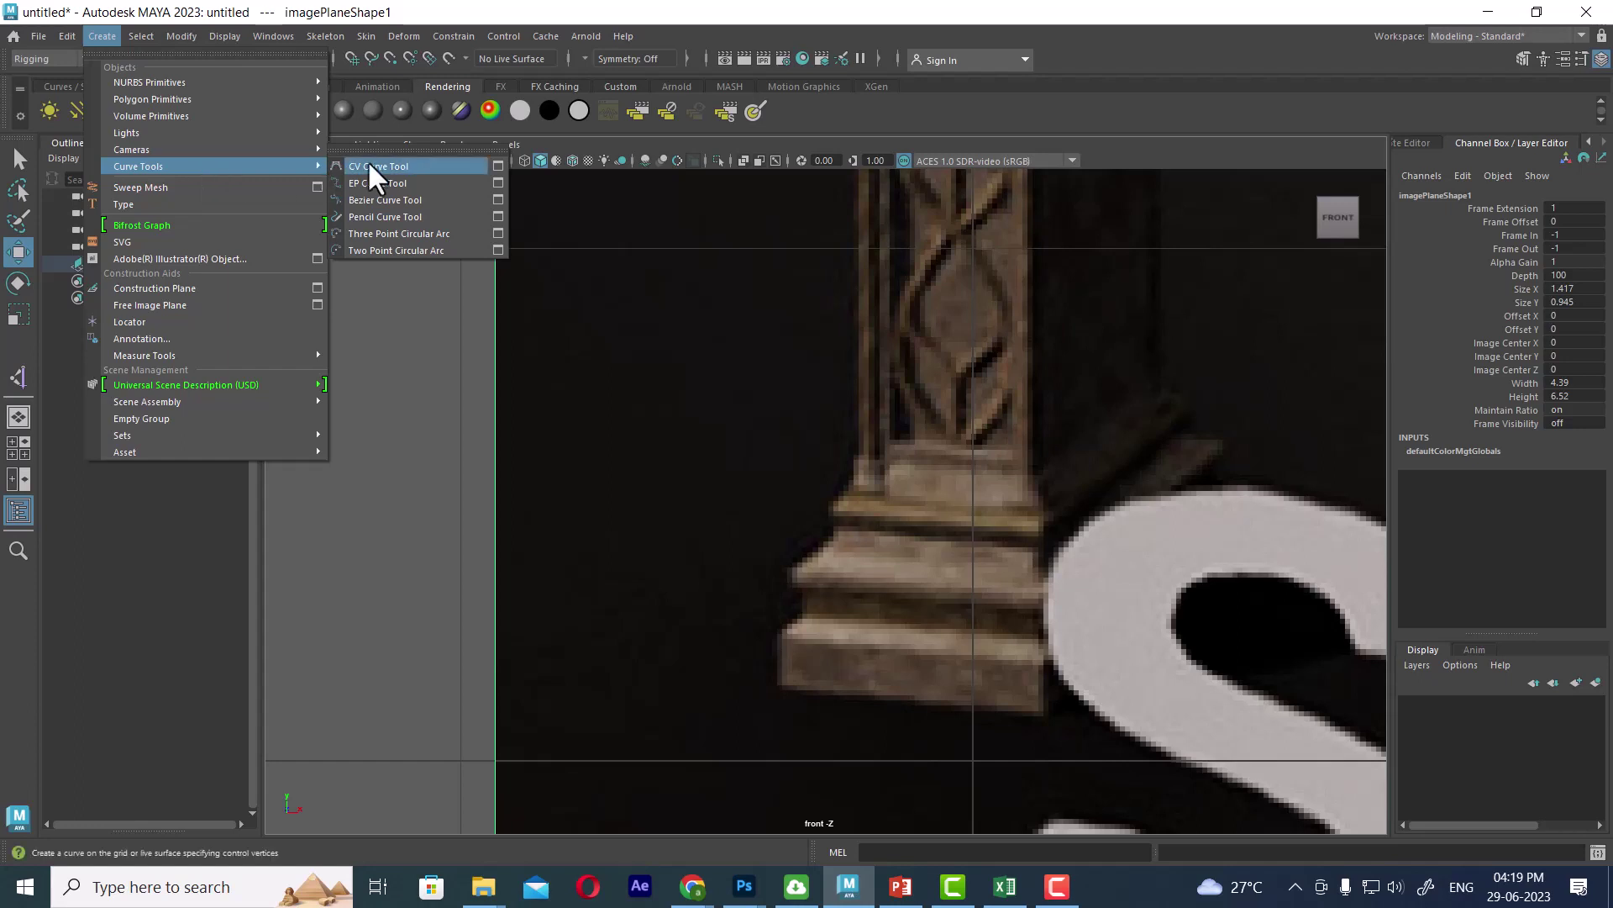
Start a CV curve at the pillar base, deleting the misplaced first points.
click(370, 166)
alt+middle_drag(800, 565, 740, 409)
scroll(736, 415, up, 3)
scroll(735, 414, up, 2)
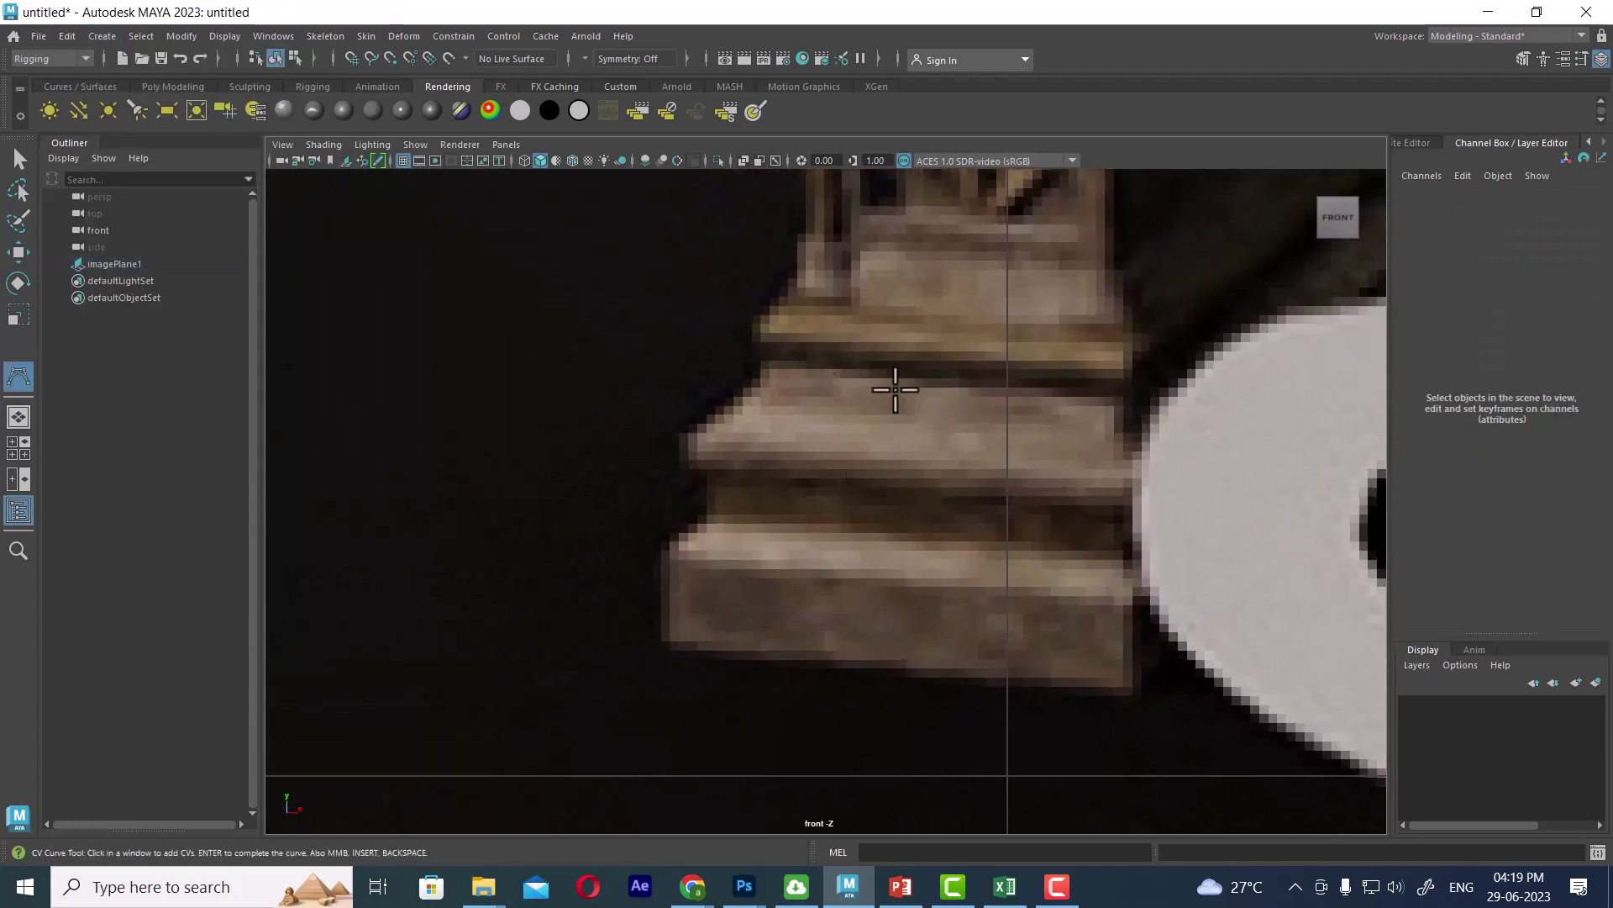
alt+middle_drag(893, 386, 879, 436)
click(827, 252)
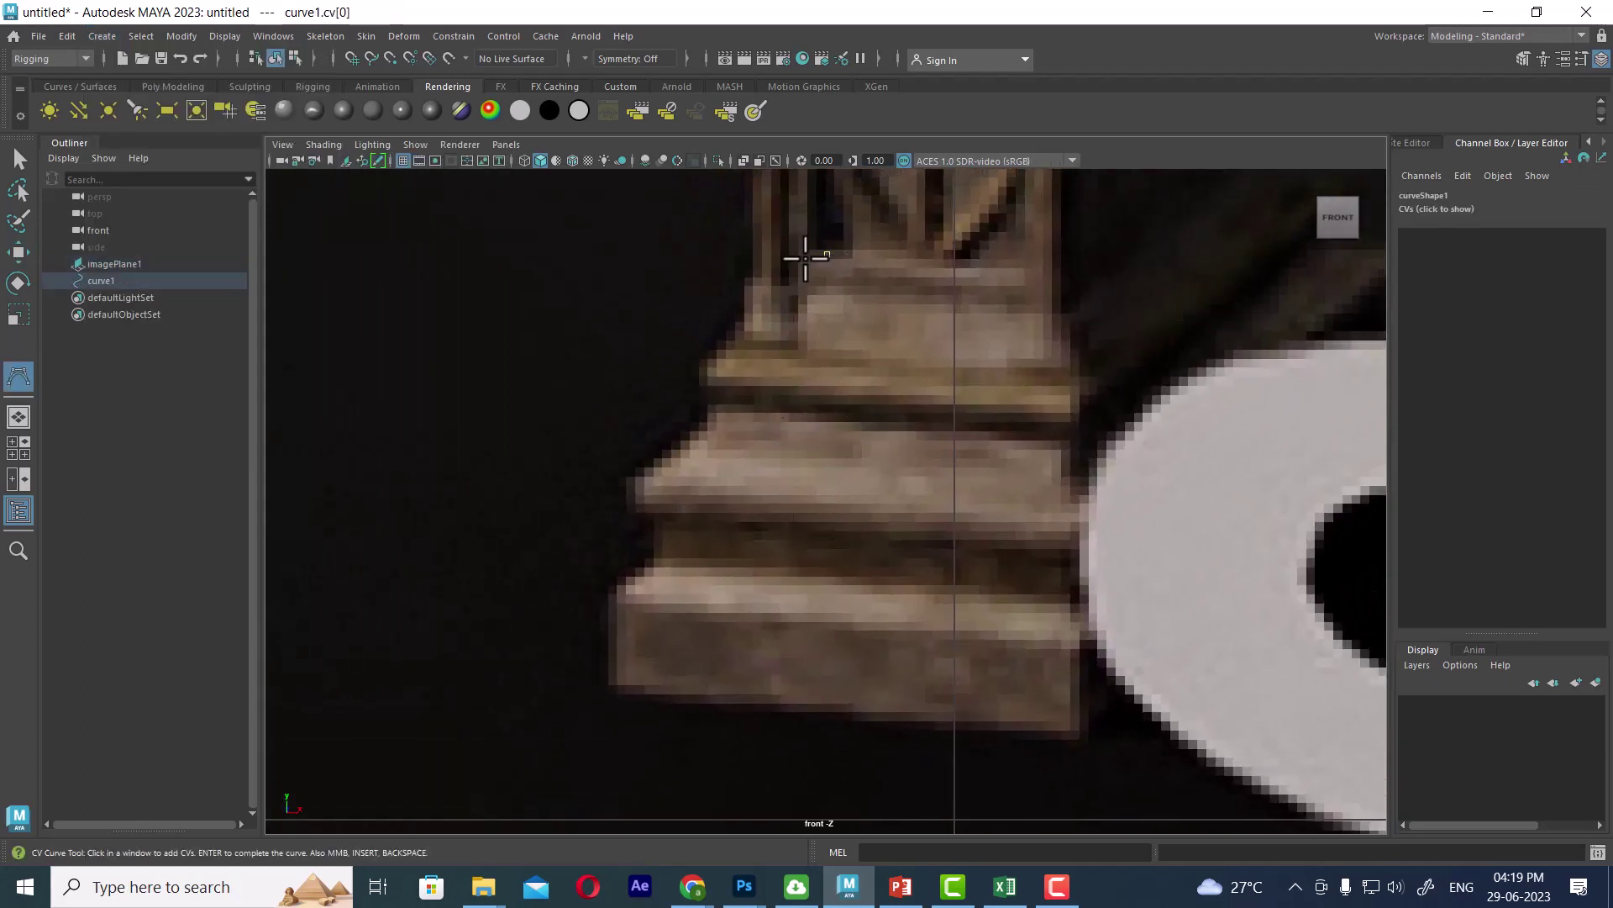
click(799, 265)
click(798, 267)
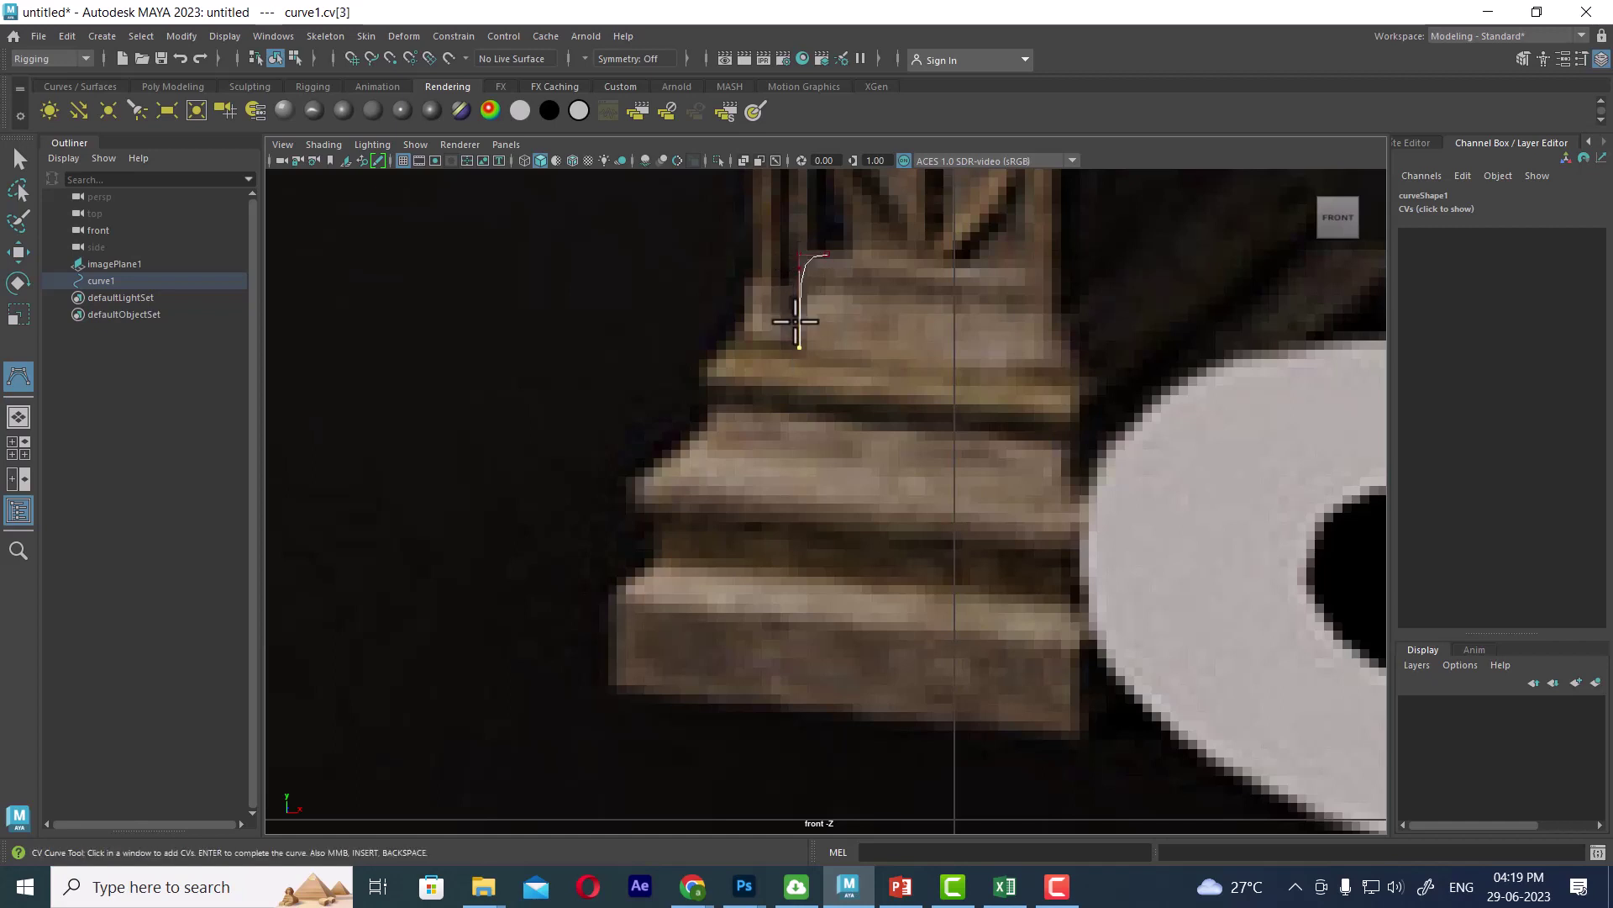
key(BackSpace)
key(BackSpace)
key(BackSpace)
Trace CVs along the base top and around the first step's outline.
click(799, 288)
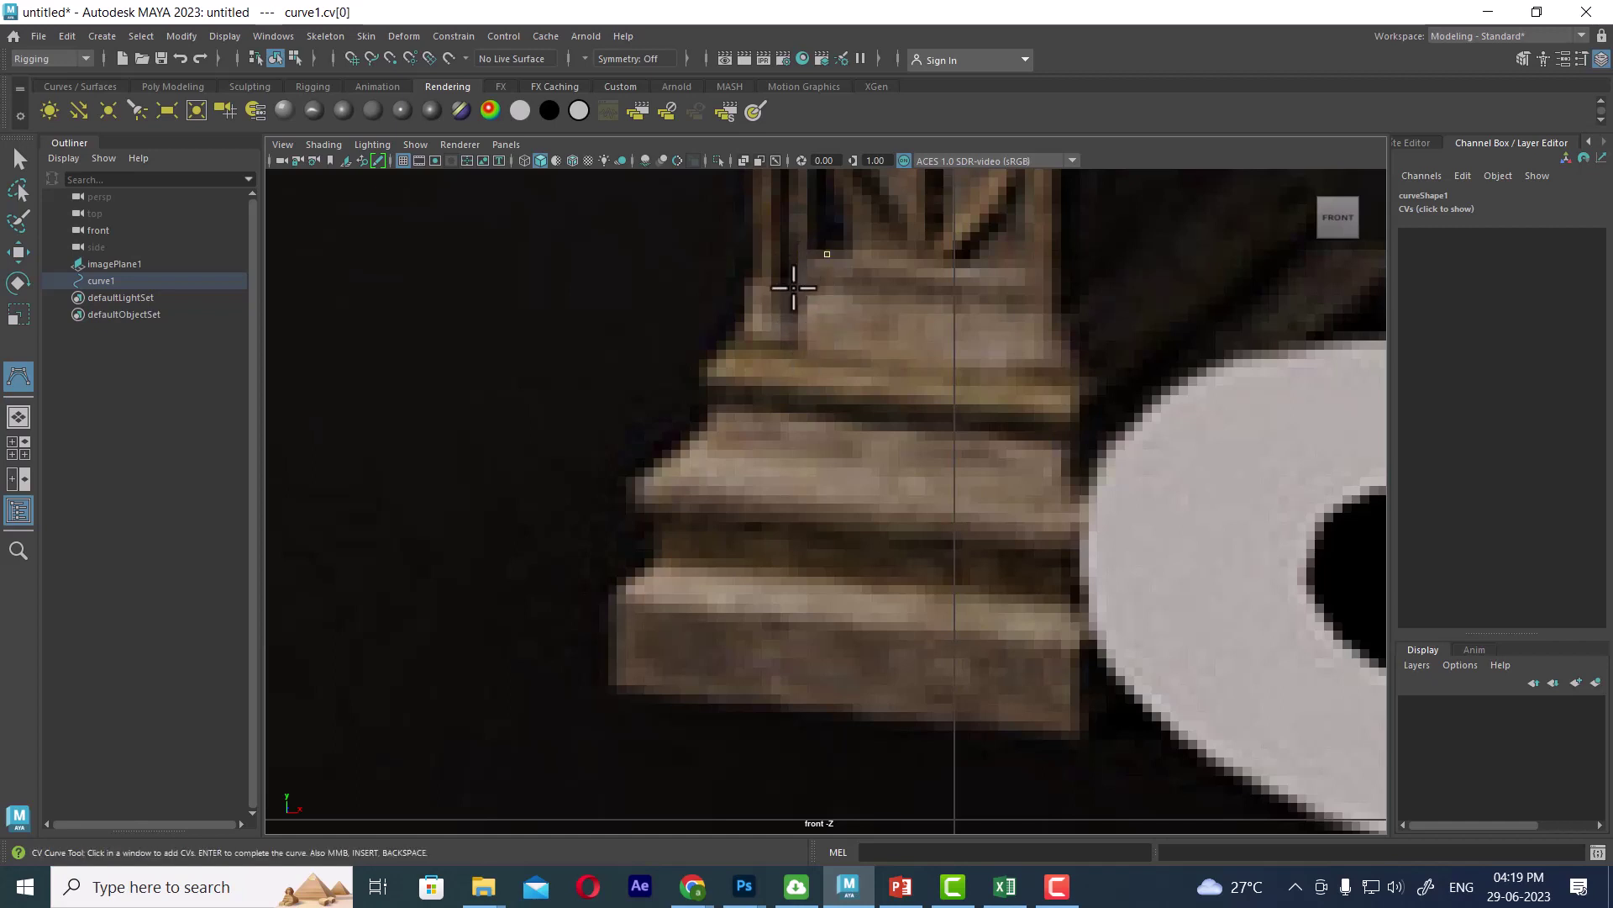
alt+middle_drag(799, 288, 835, 331)
click(826, 320)
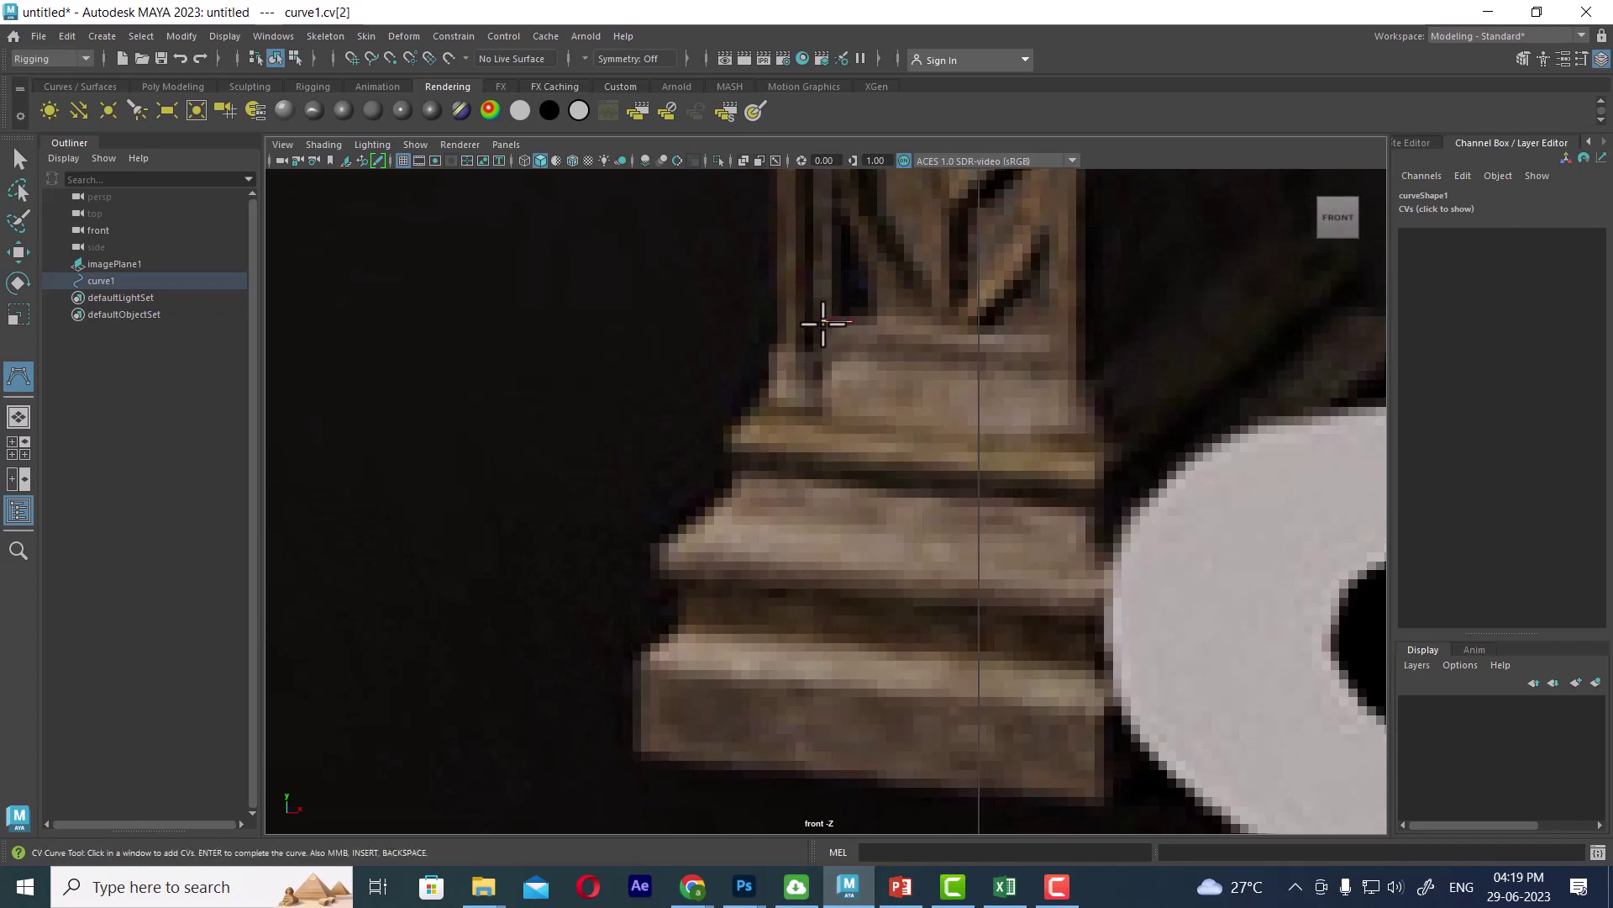
click(823, 340)
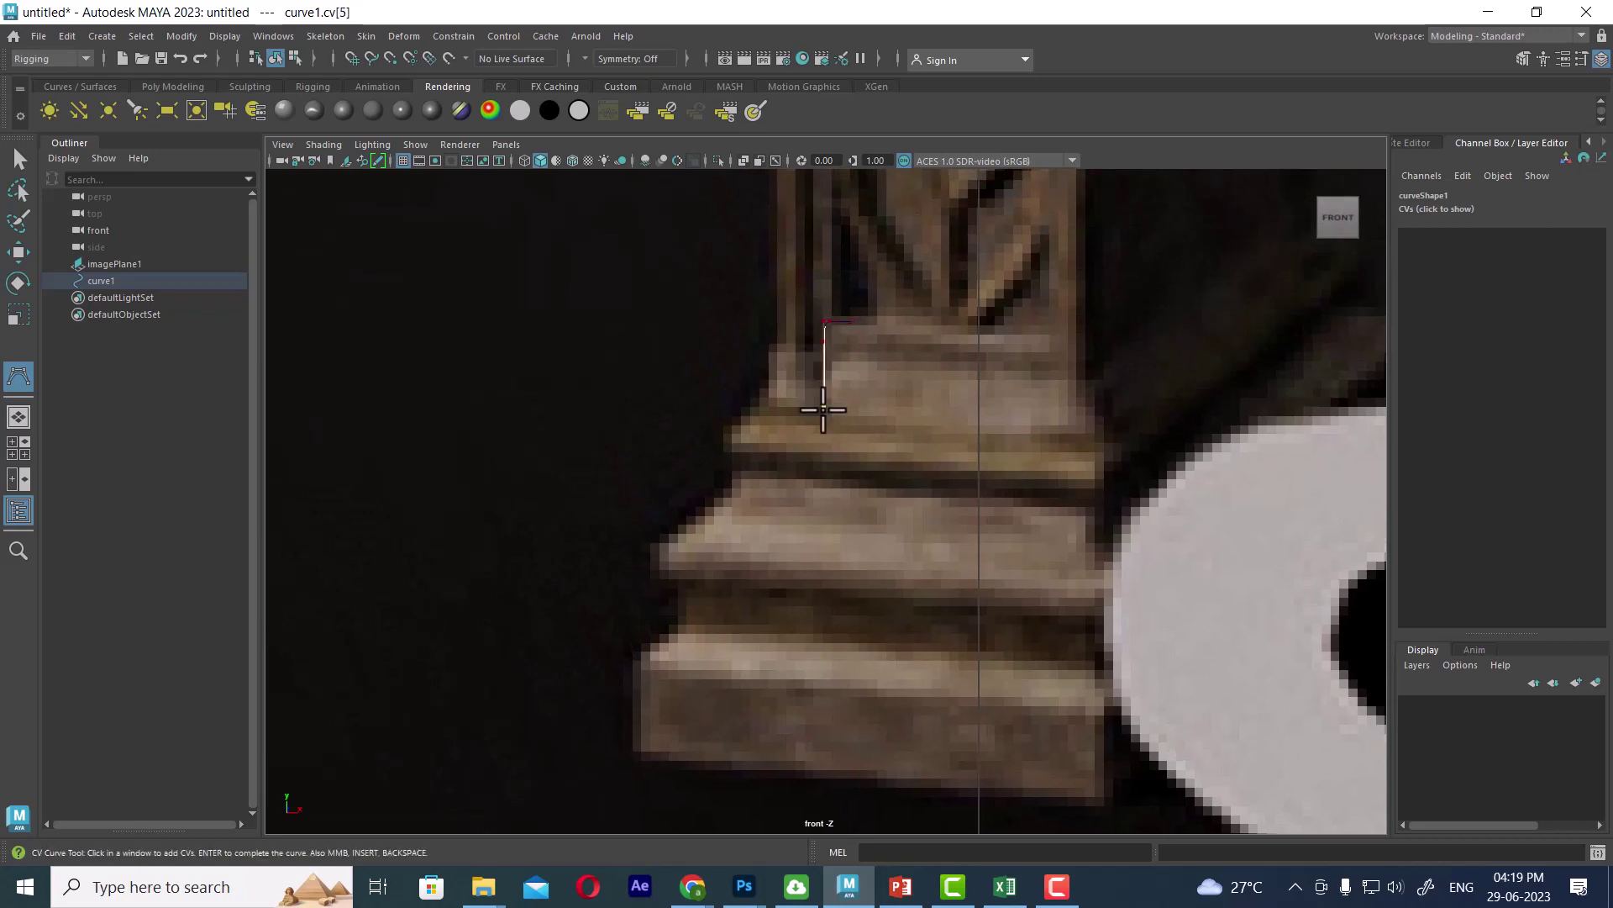
click(823, 407)
click(790, 418)
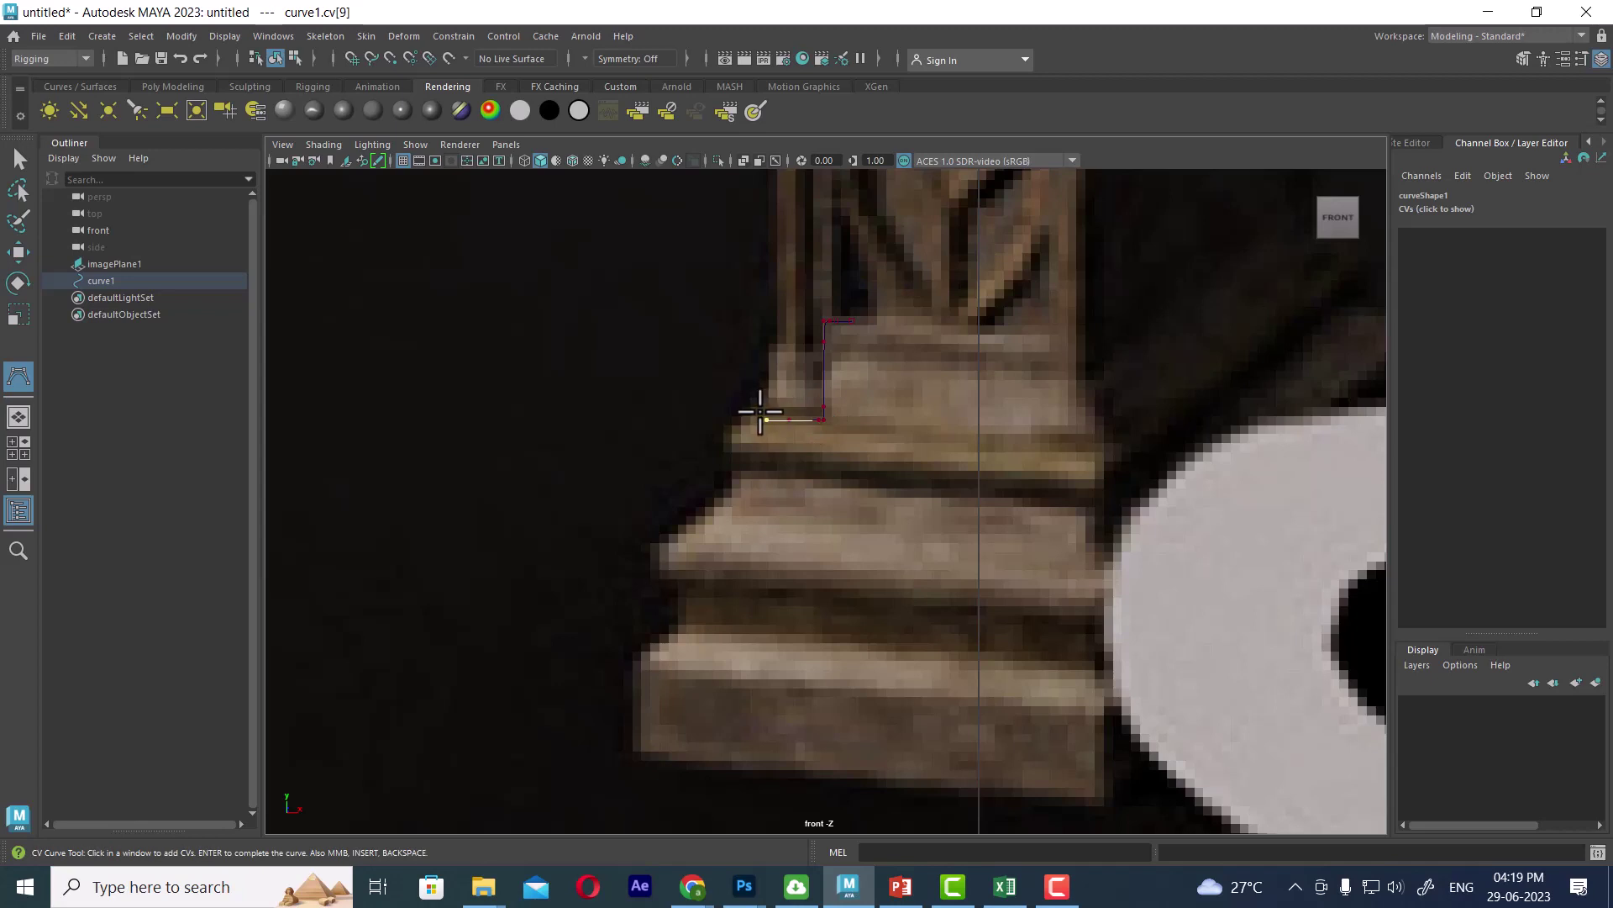
click(753, 419)
click(732, 429)
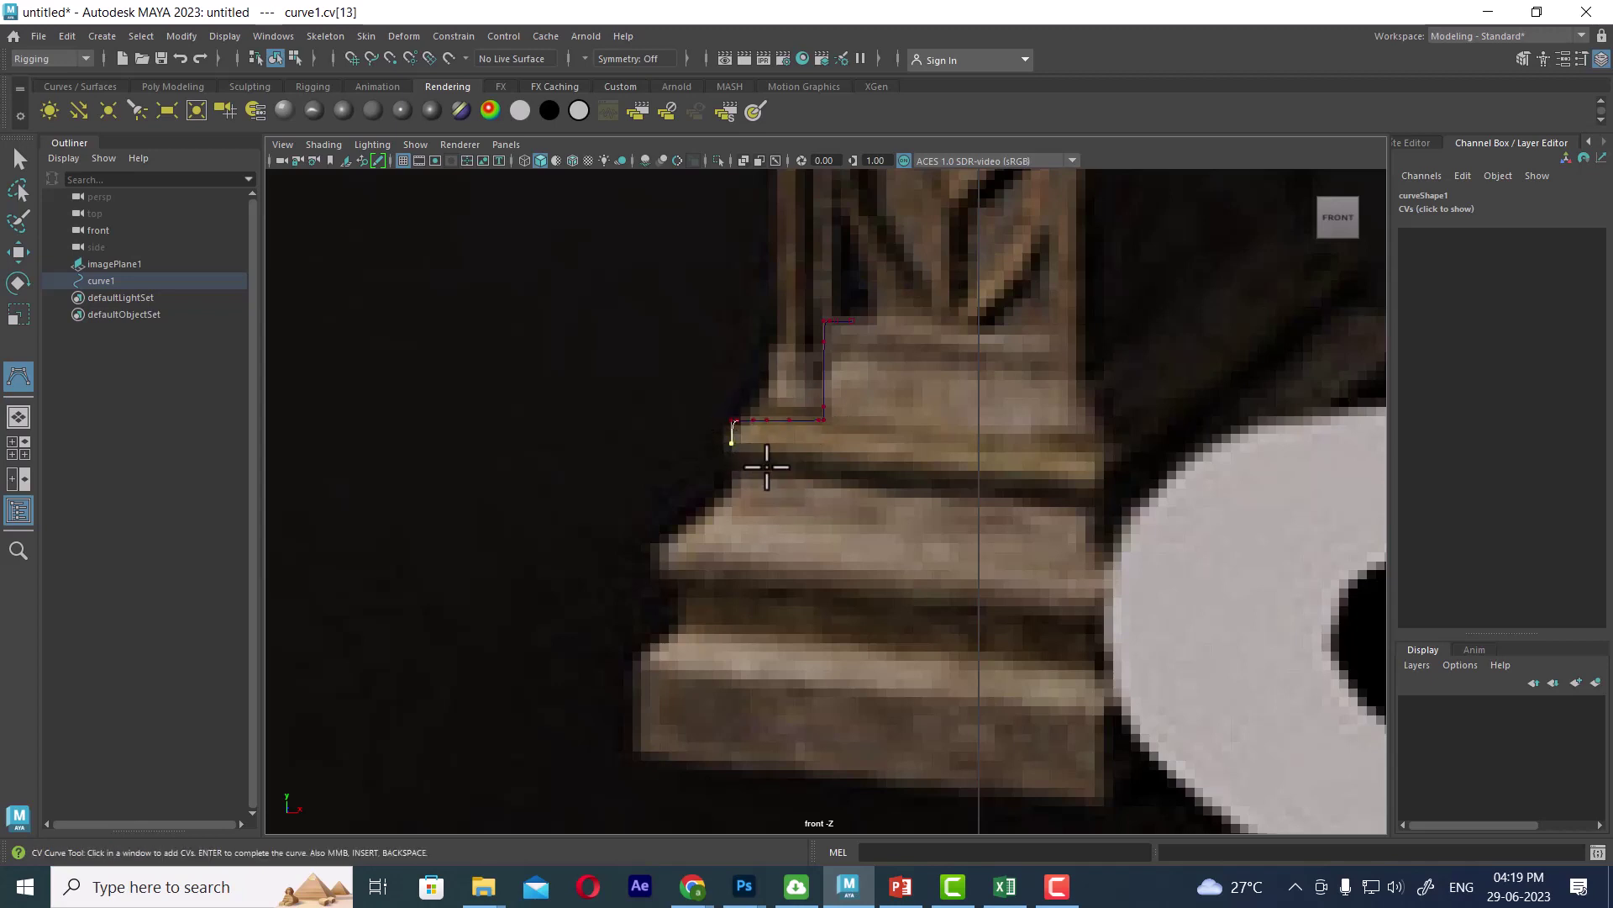
click(738, 453)
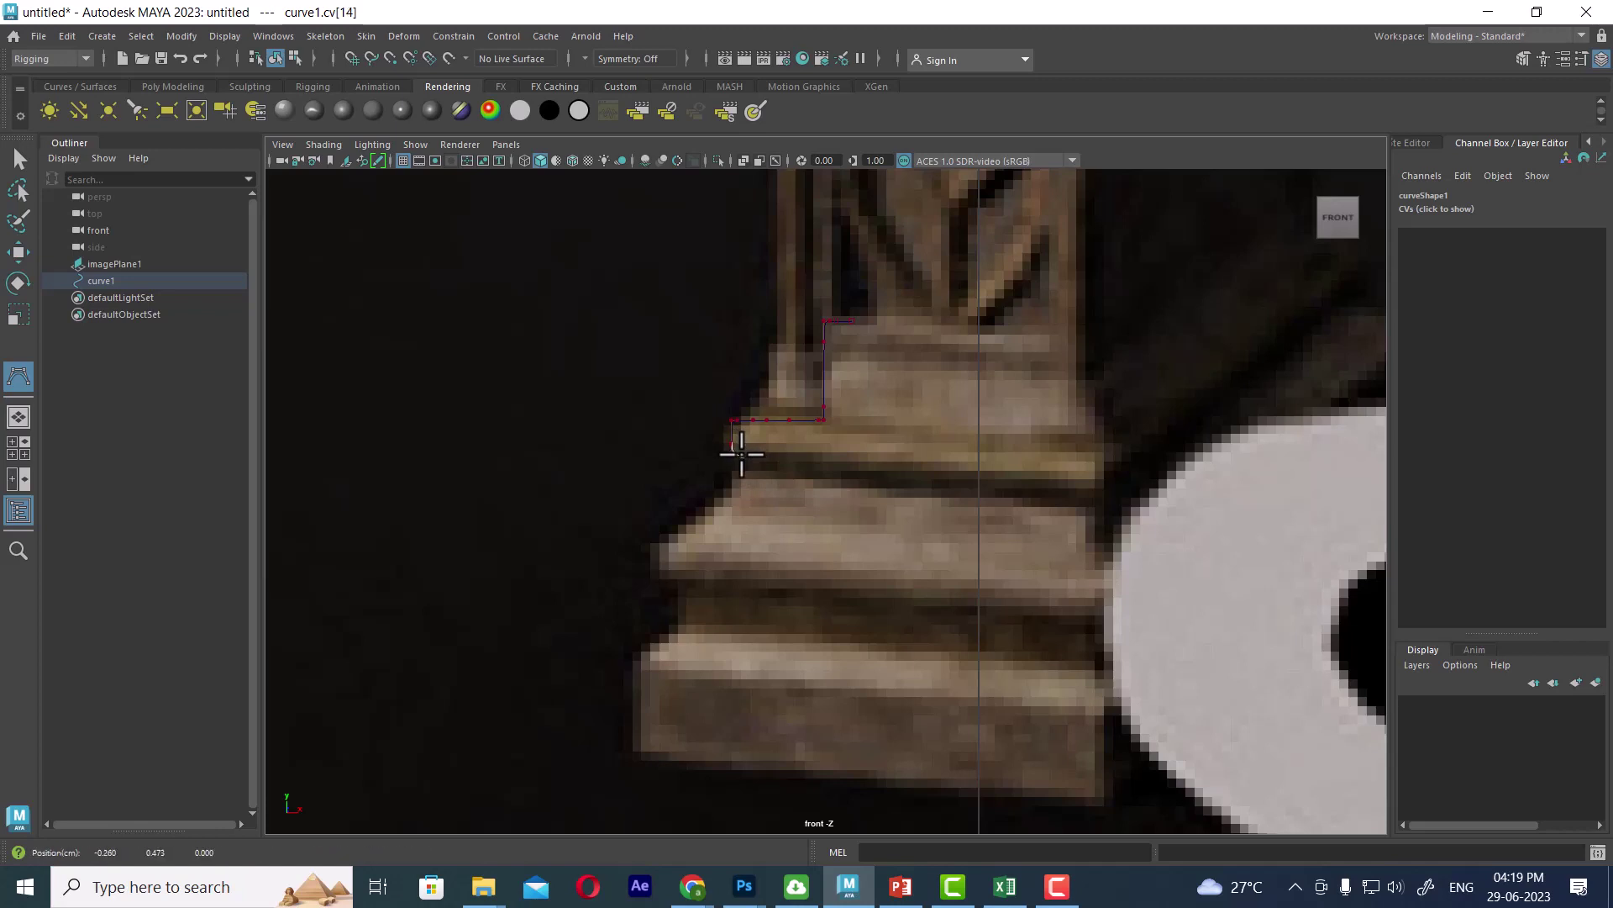
click(740, 458)
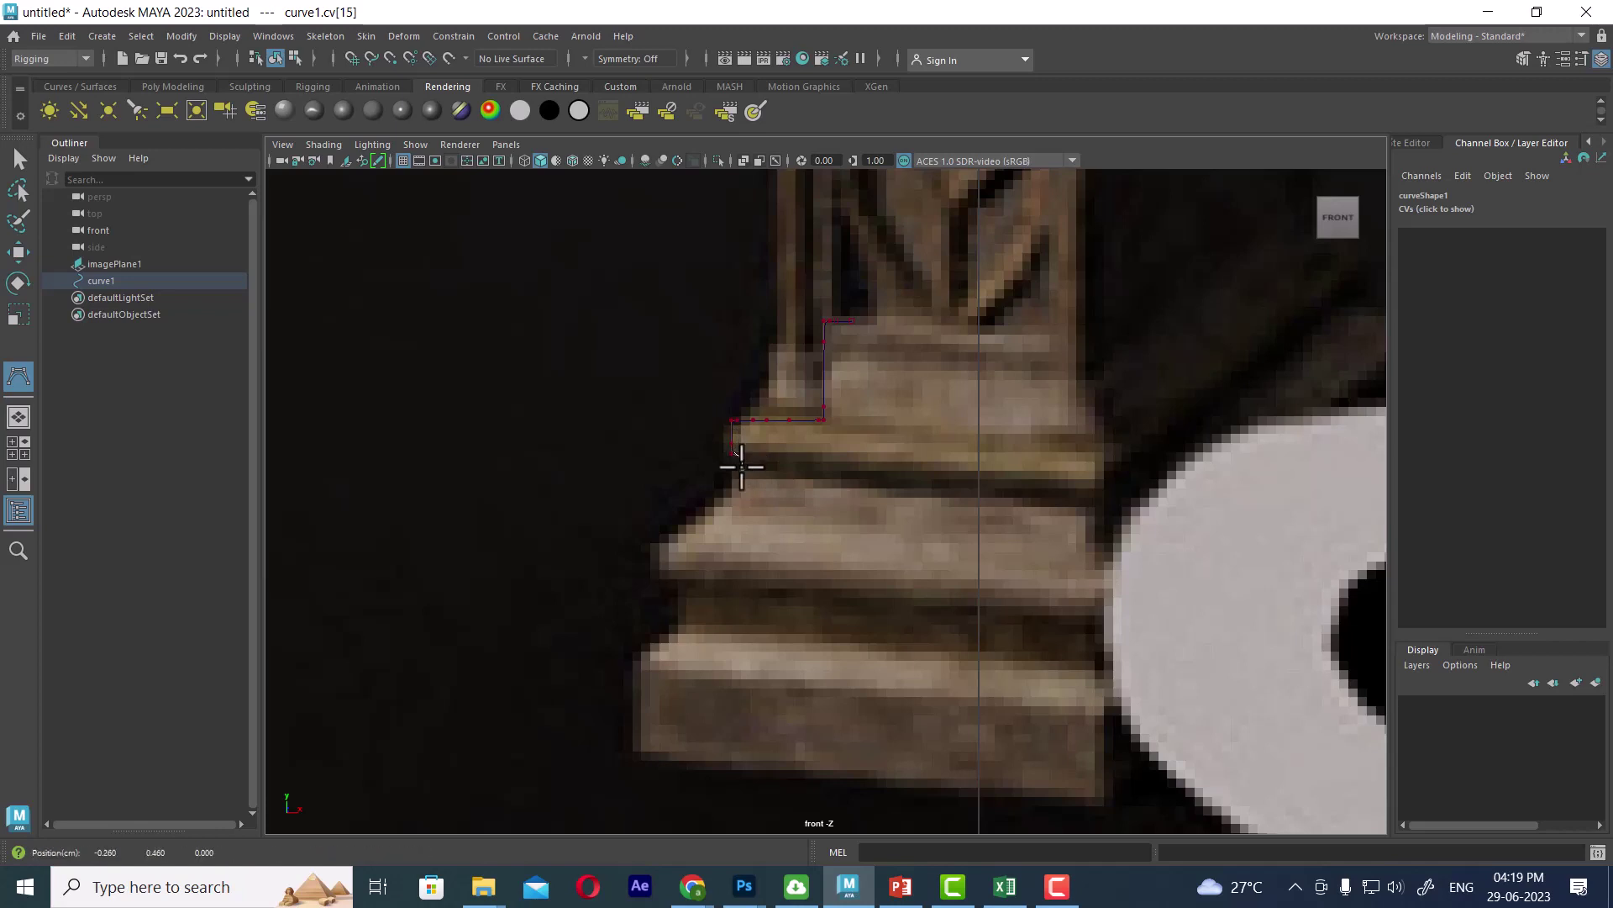
Continue the curve's CVs around the curved moulding of the base.
click(717, 504)
click(716, 503)
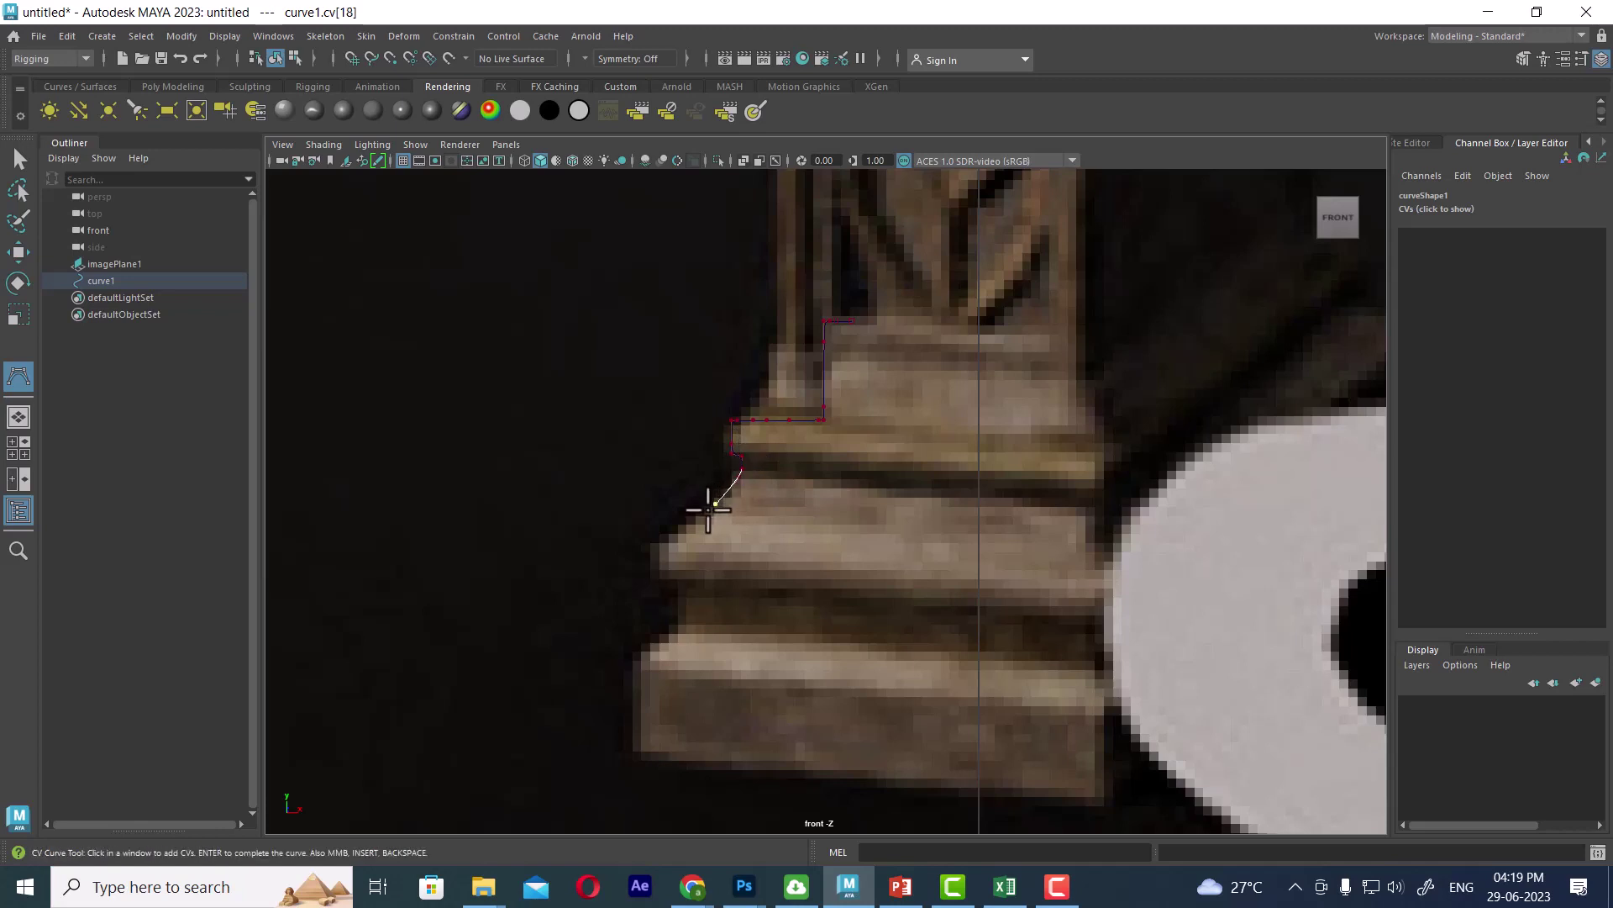
click(659, 545)
click(656, 572)
click(680, 598)
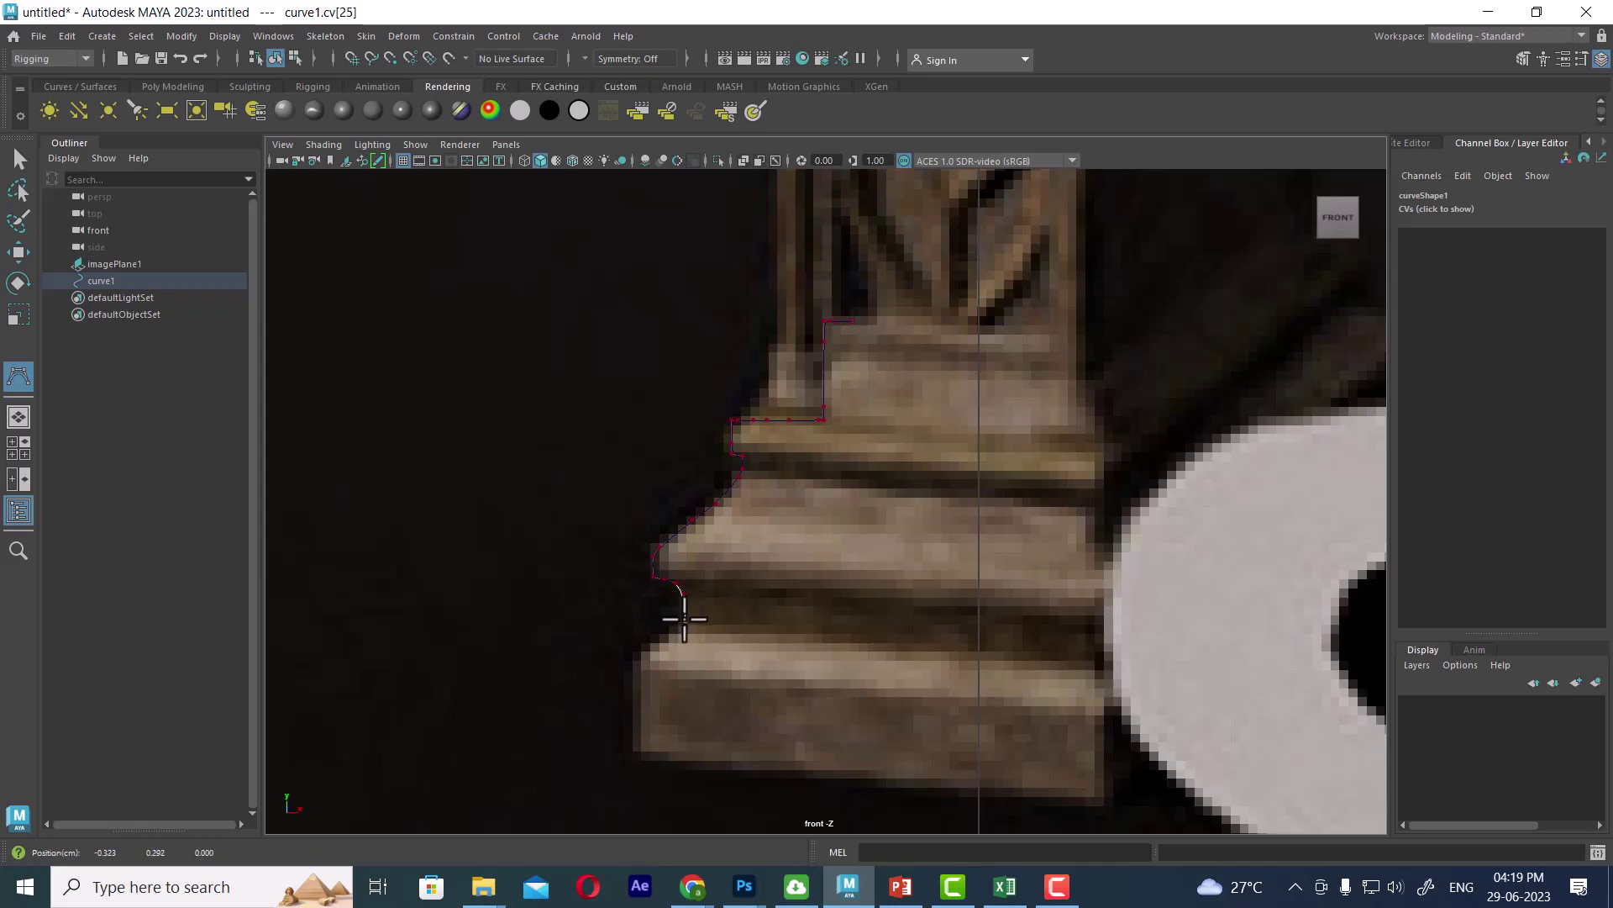
drag(683, 619, 682, 621)
click(669, 620)
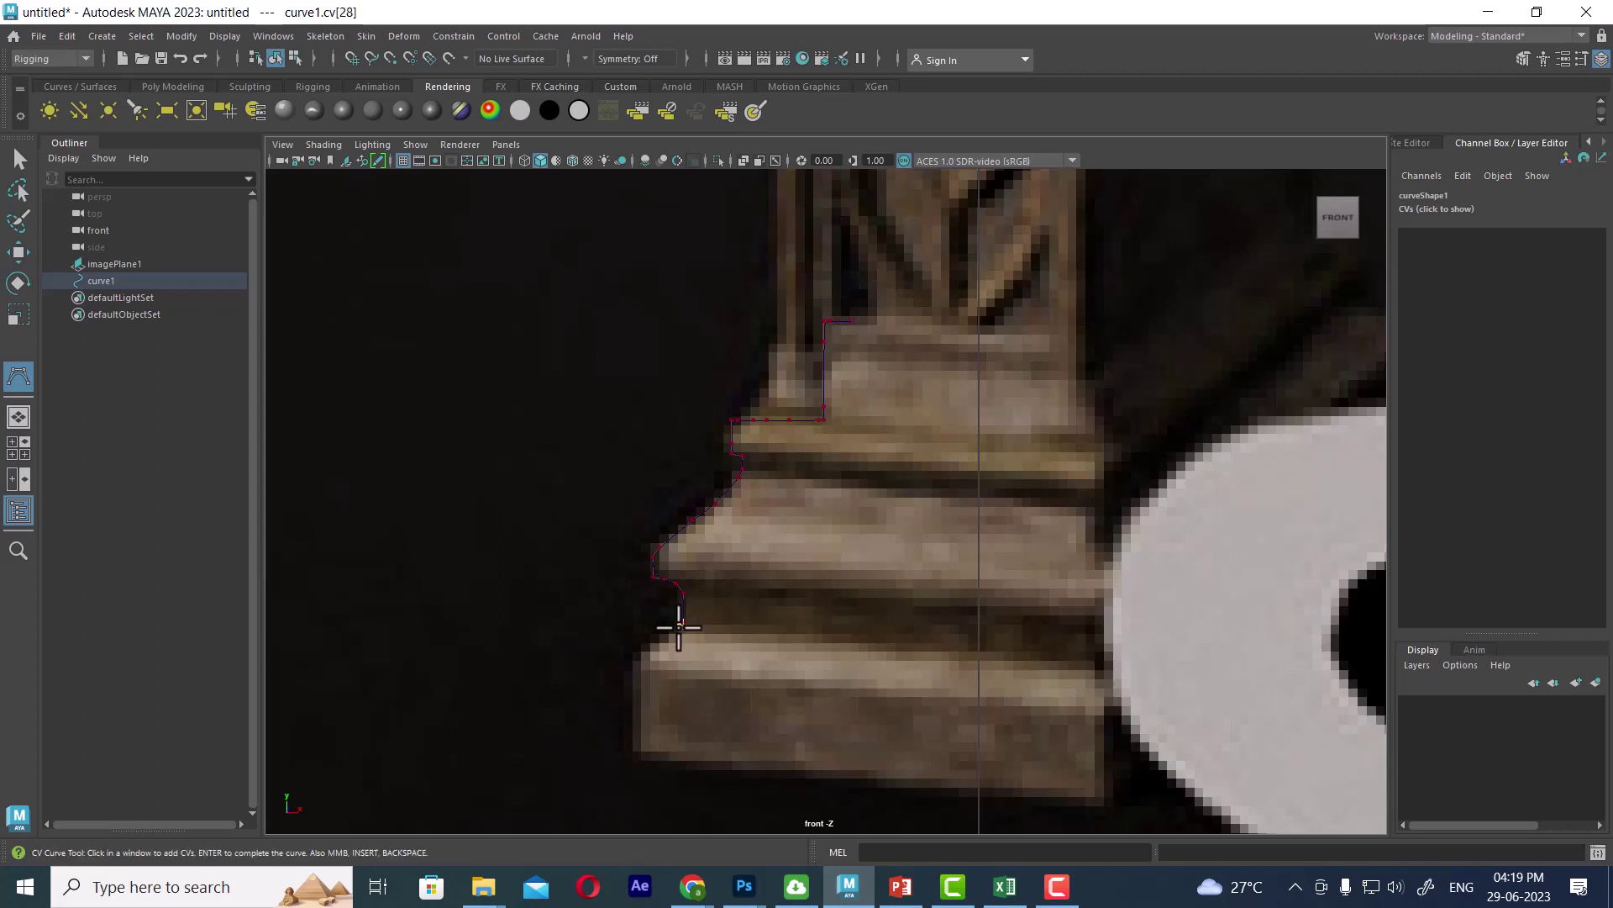
Trace the lower steps down to the bottom edge, ending at the bottom centre.
alt+middle_drag(670, 619, 781, 417)
click(684, 418)
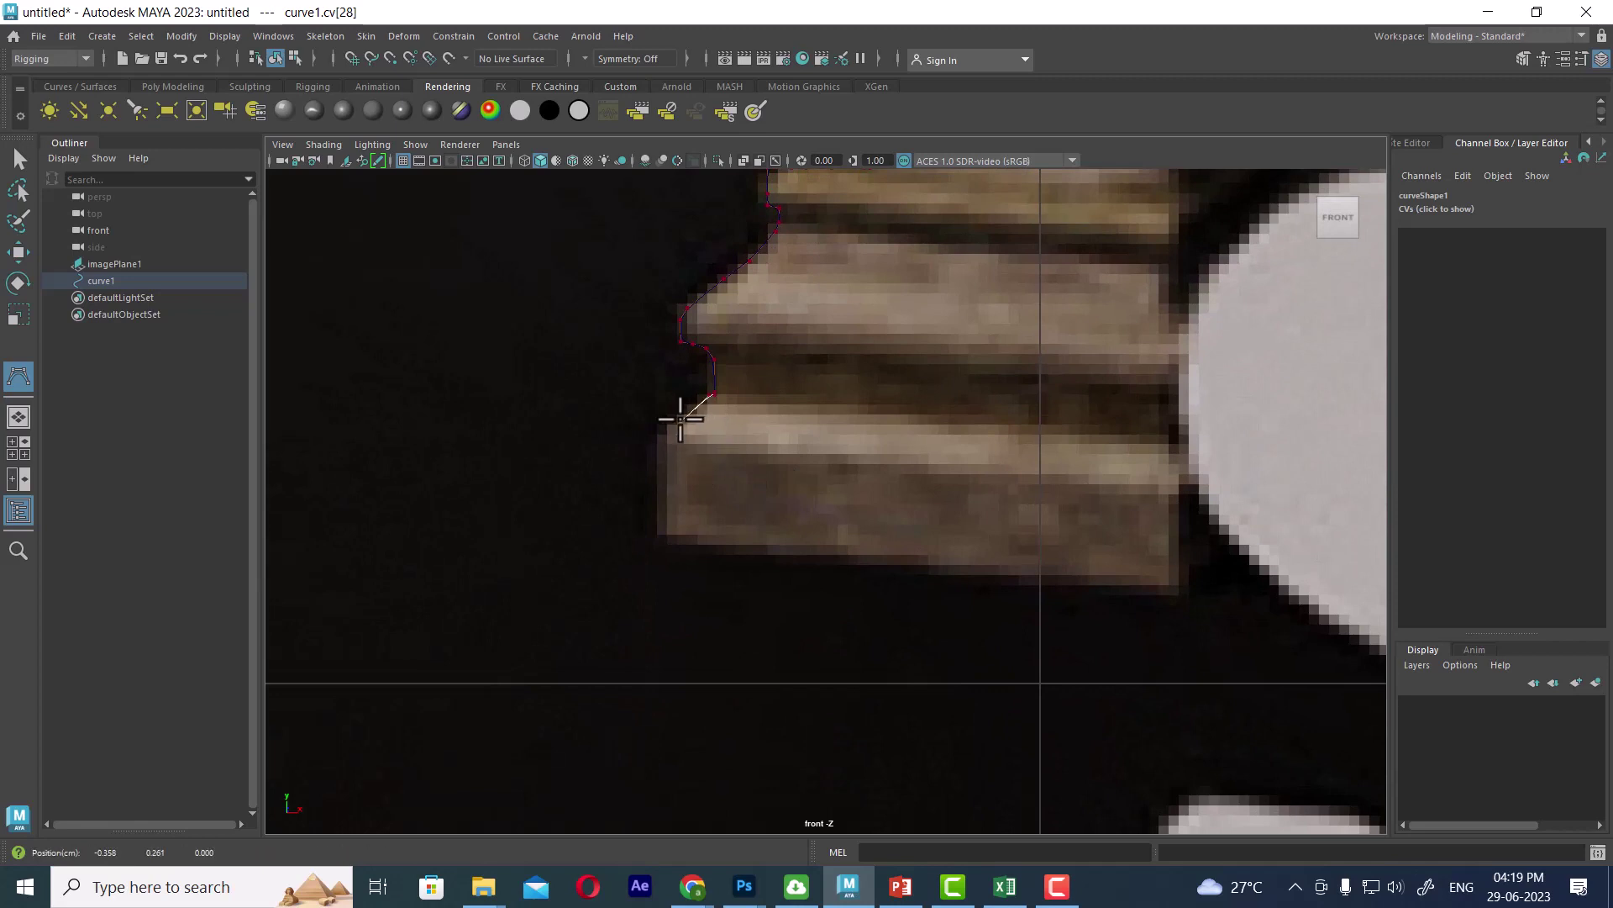
click(673, 426)
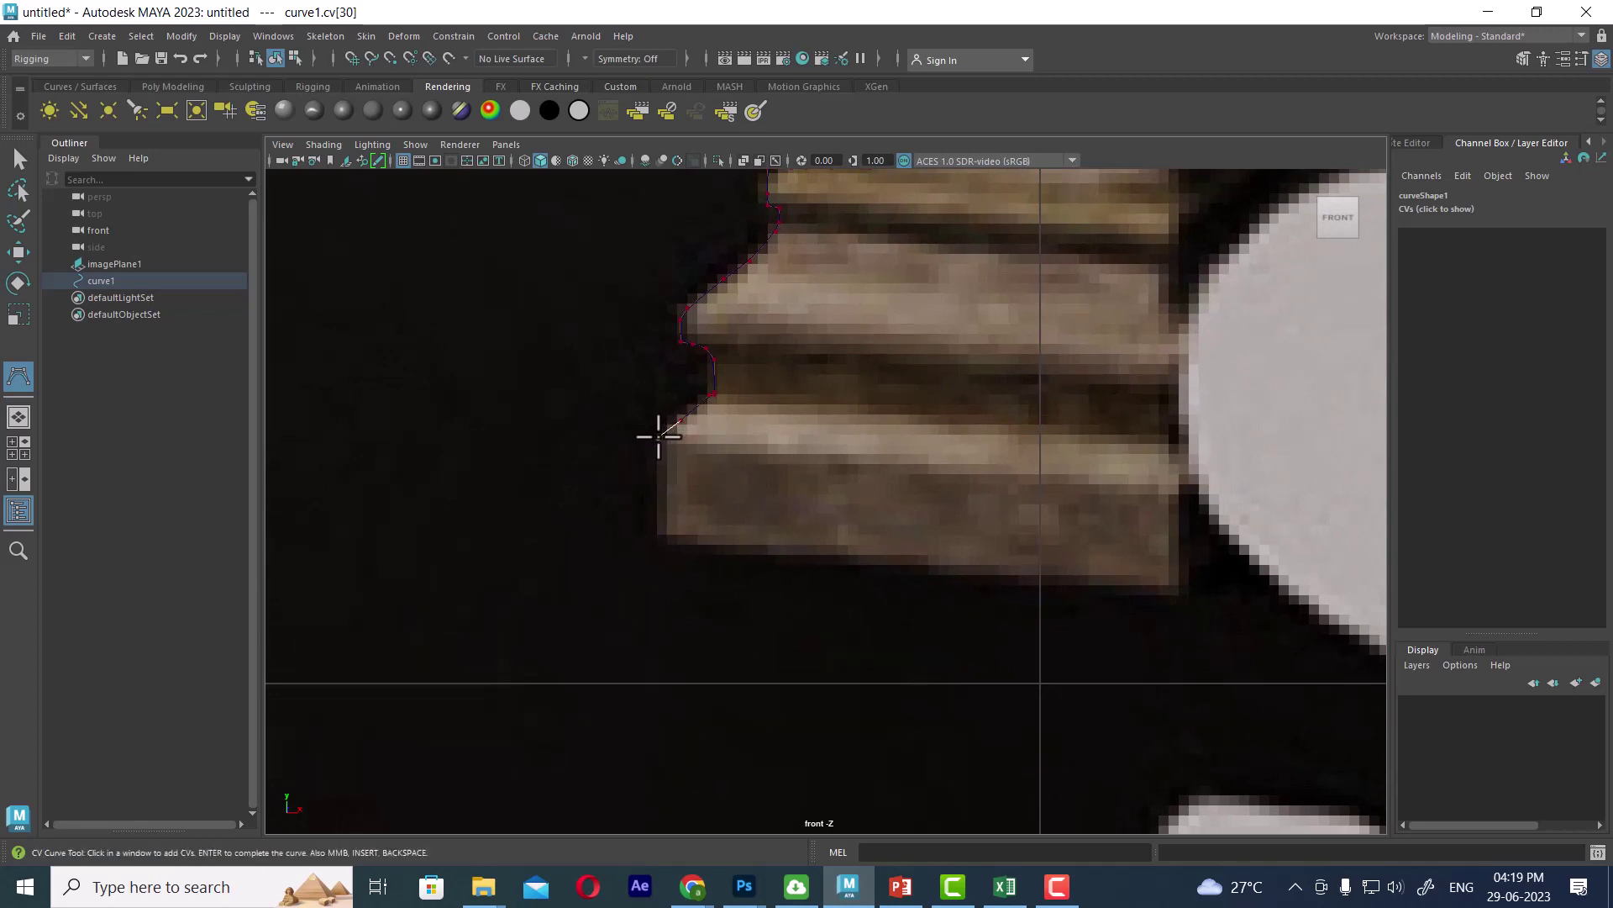
click(659, 464)
click(658, 542)
click(686, 543)
scroll(822, 342, down, 5)
scroll(875, 548, up, 3)
scroll(858, 514, up, 2)
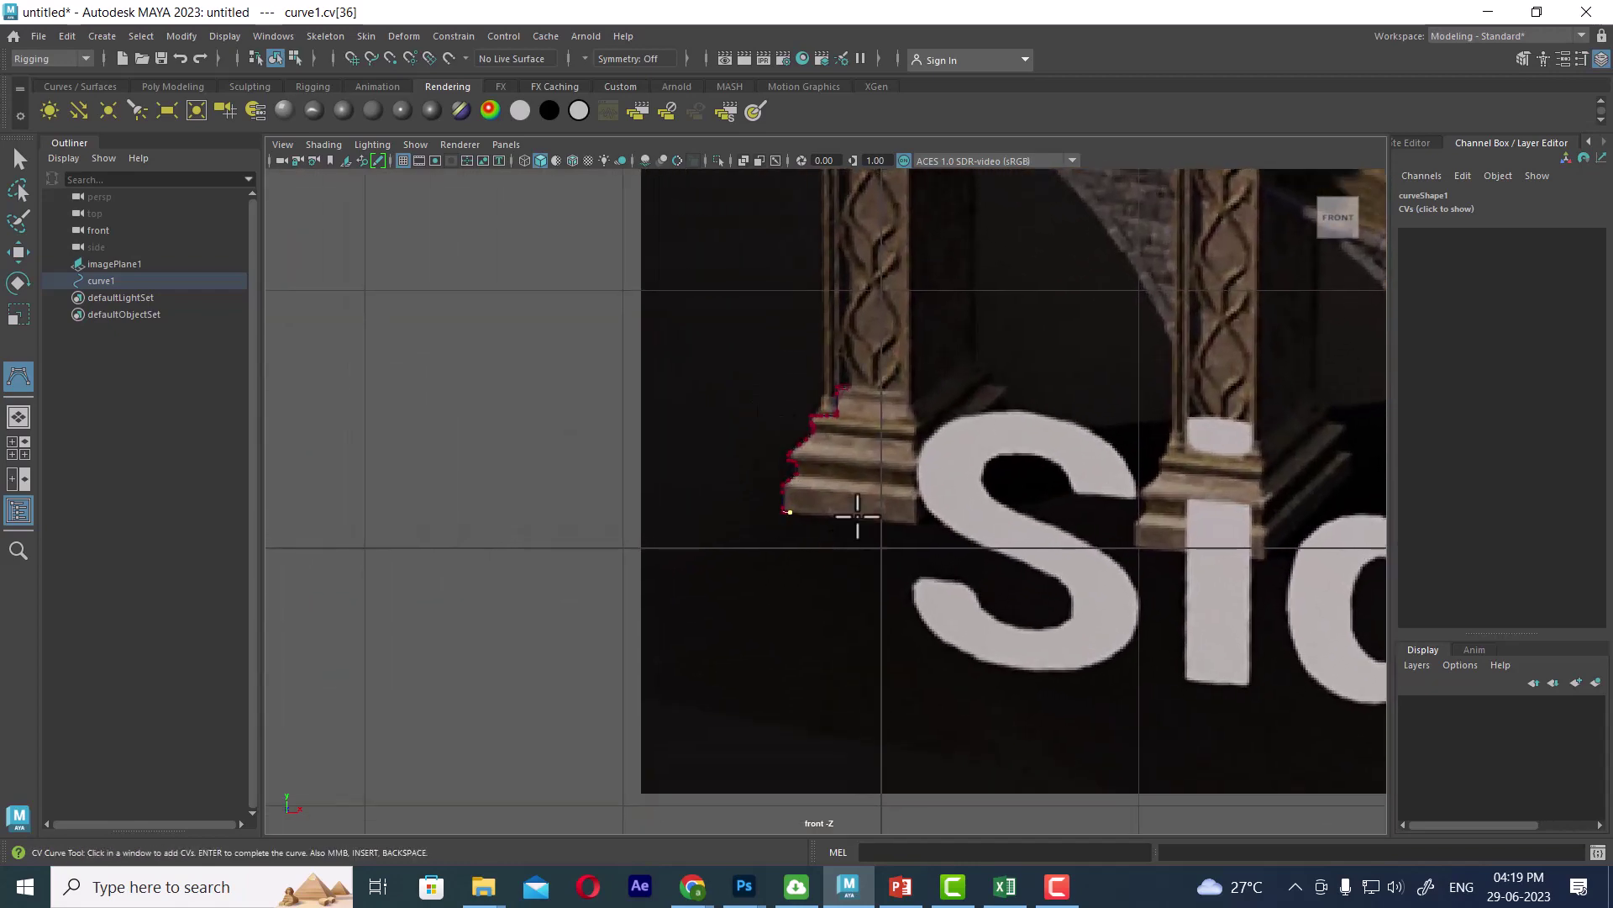
scroll(866, 521, up, 2)
scroll(878, 529, up, 1)
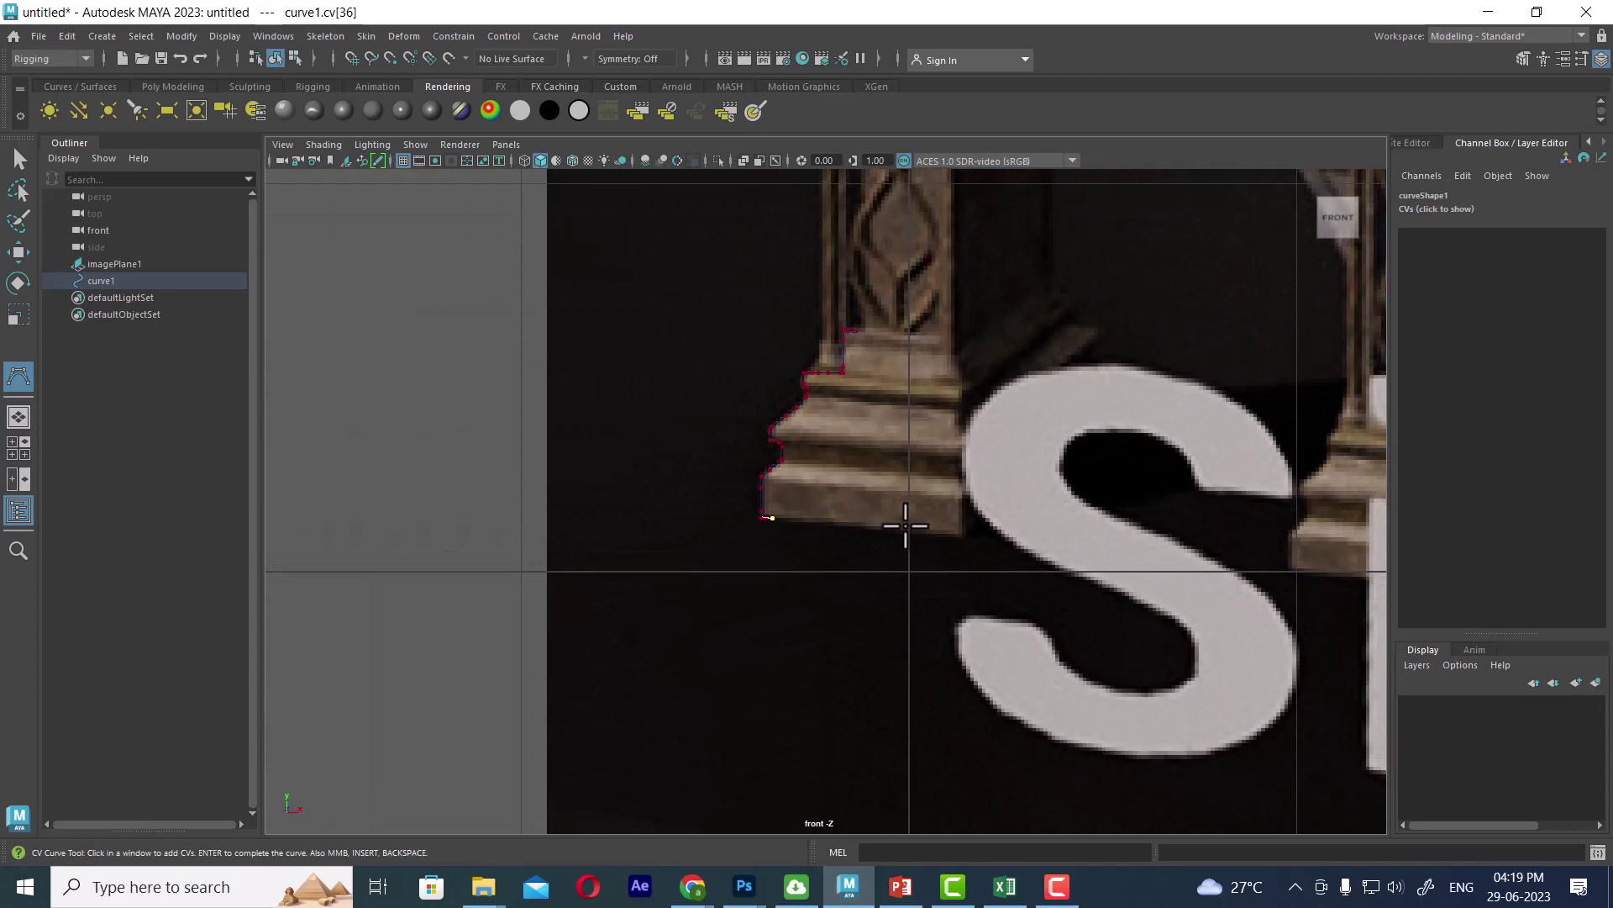
click(905, 519)
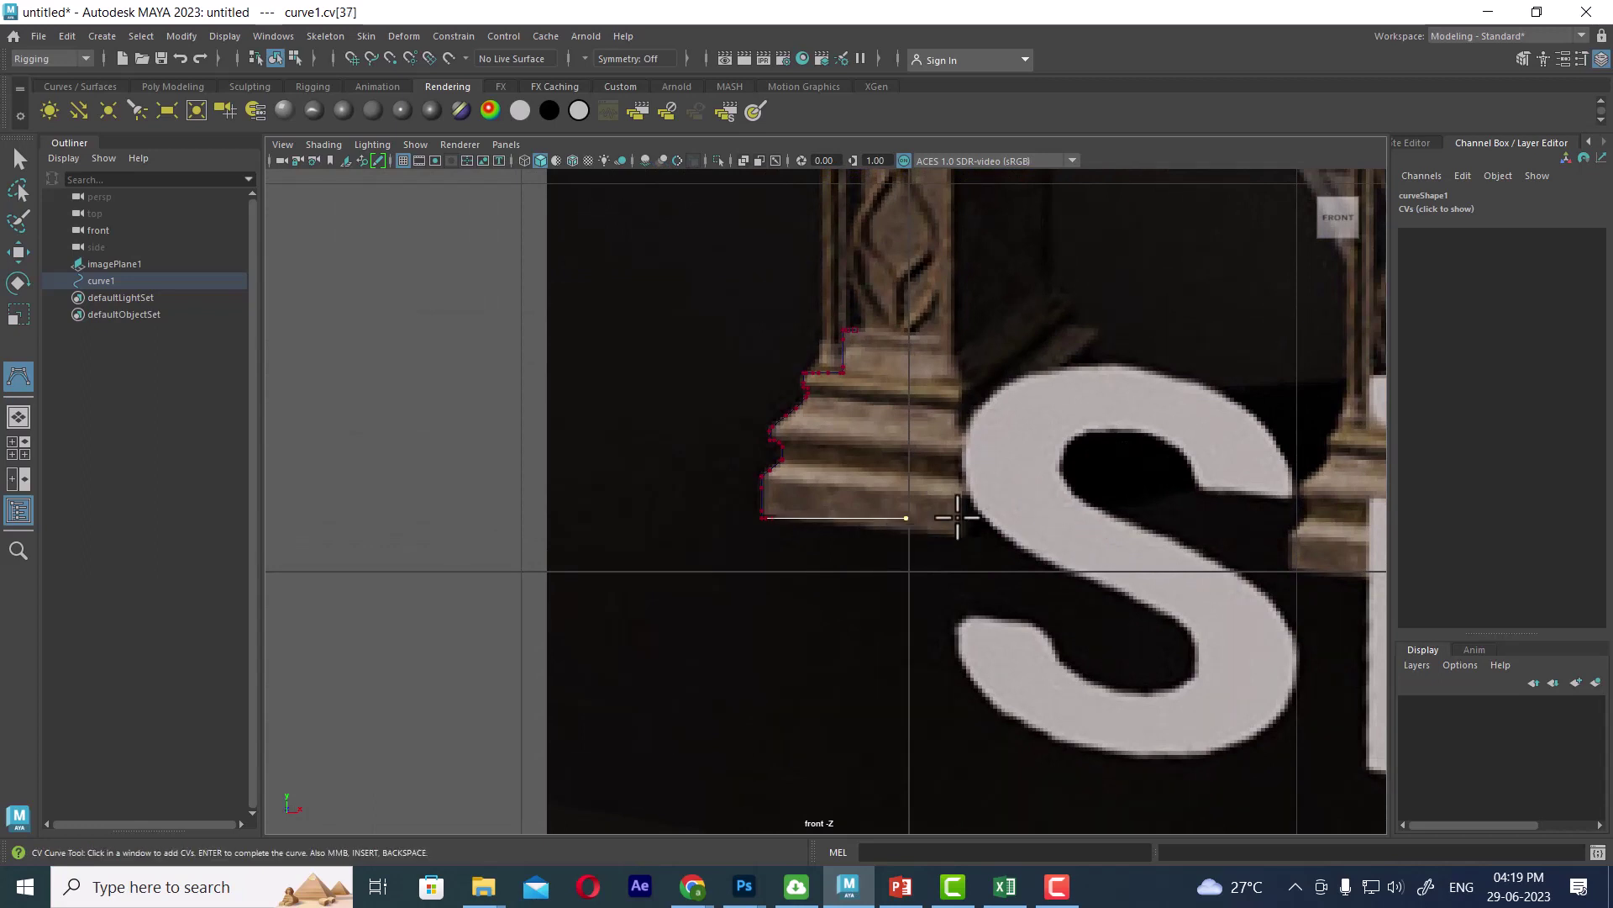
Finish curve1 and move its top CV right onto the centre axis.
key(Return)
key(w)
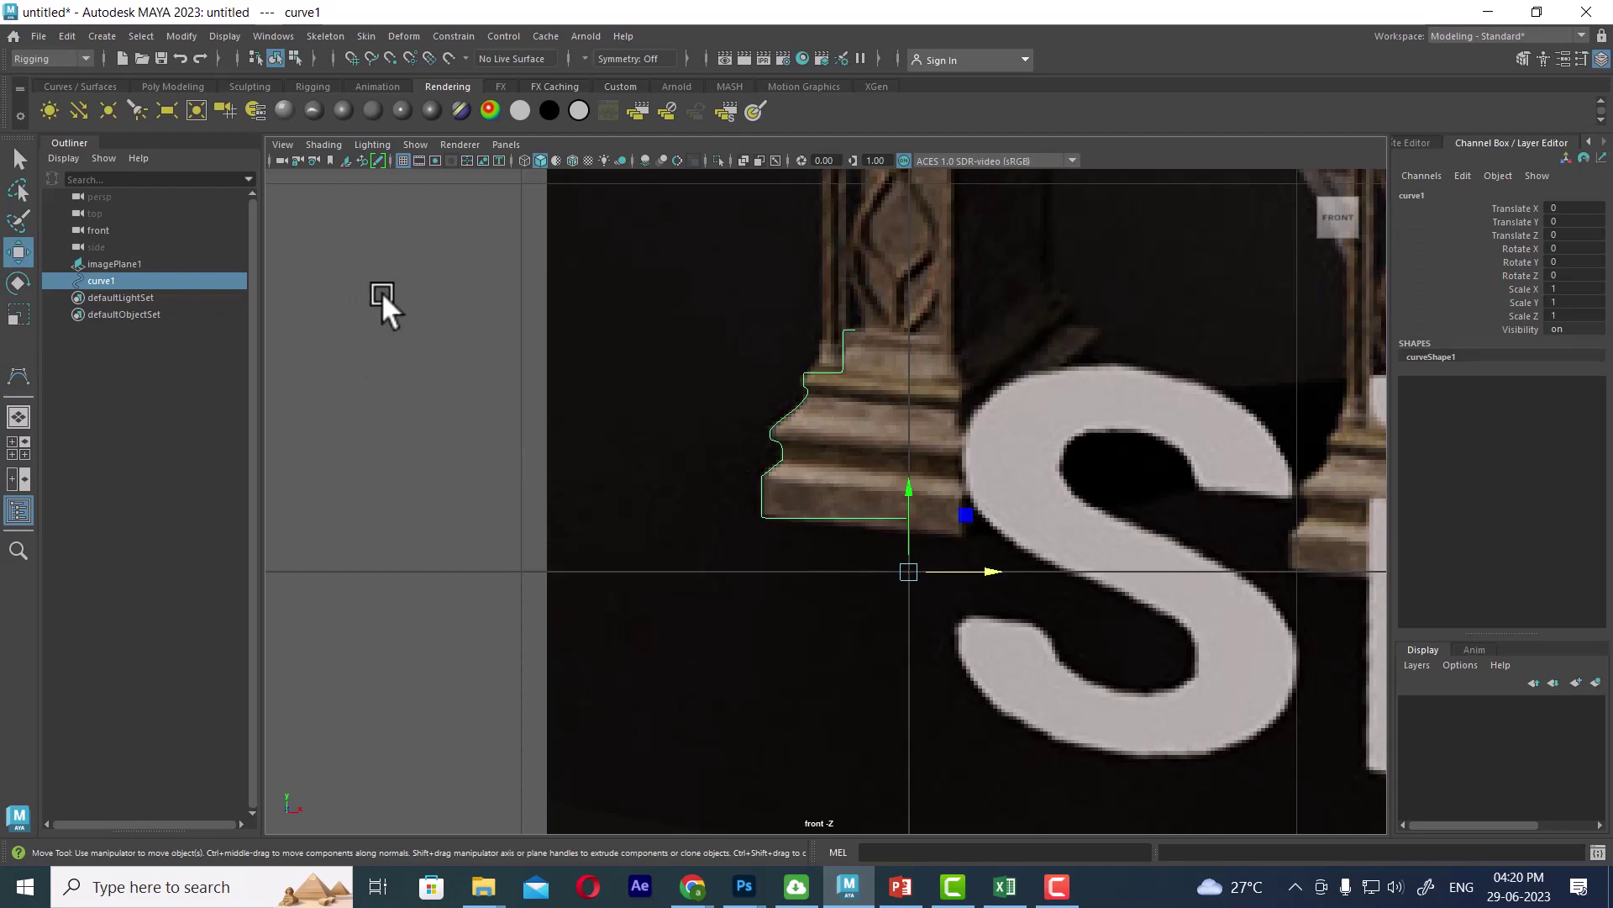
right_drag(381, 291, 163, 250)
scroll(905, 375, up, 2)
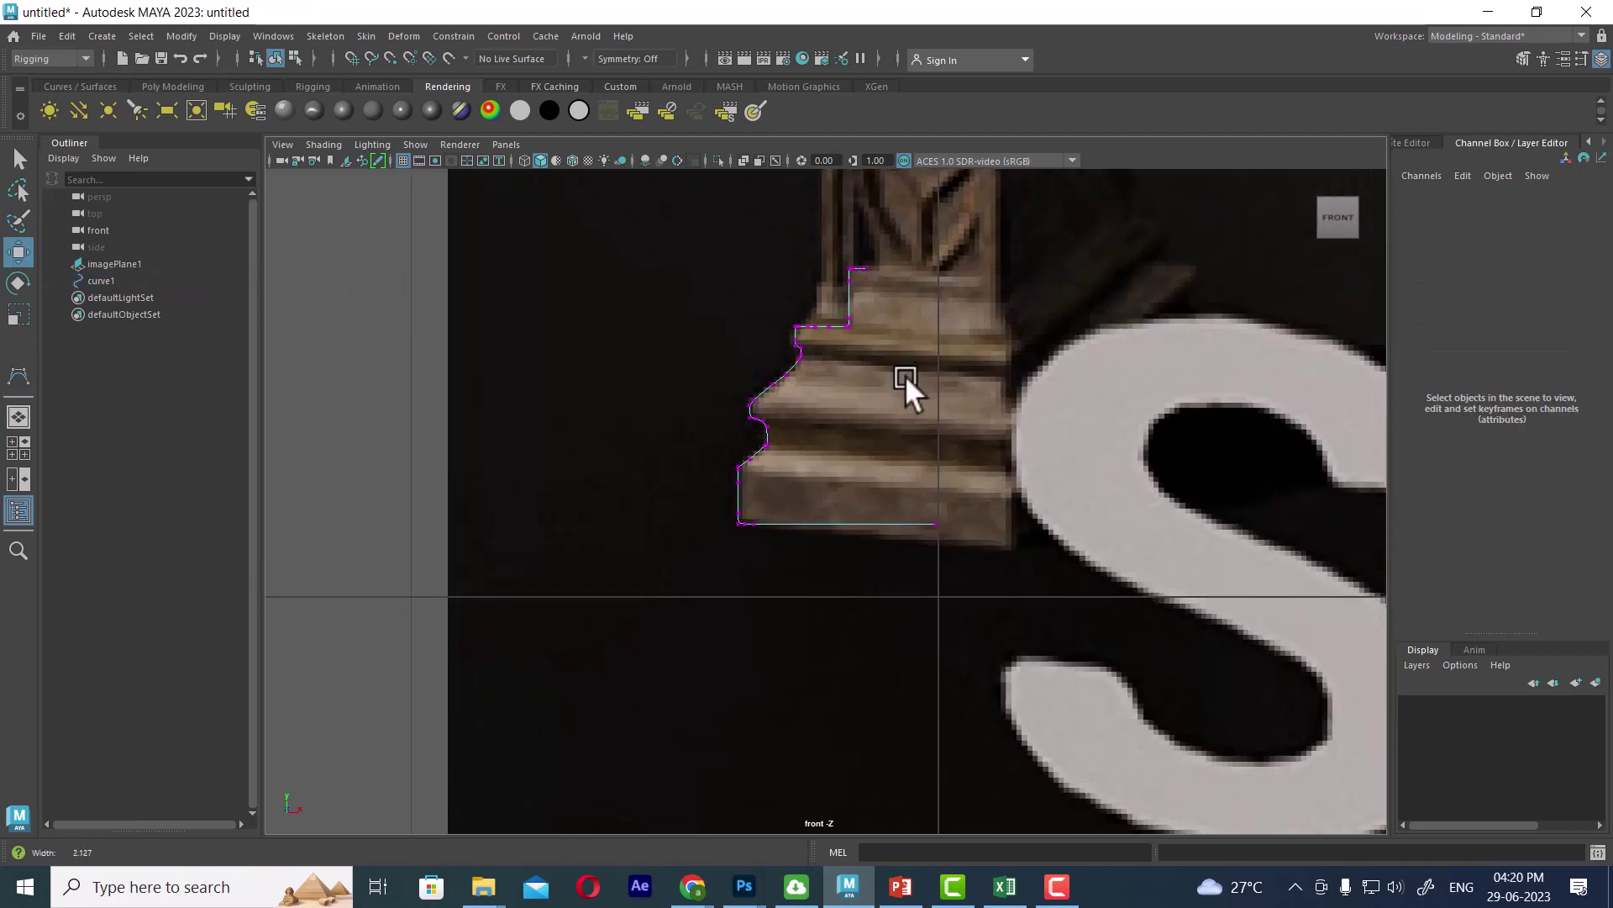
click(864, 267)
drag(949, 269, 1024, 271)
Leave CV editing mode, clear the selection and zoom in on the curve.
right_click(803, 364)
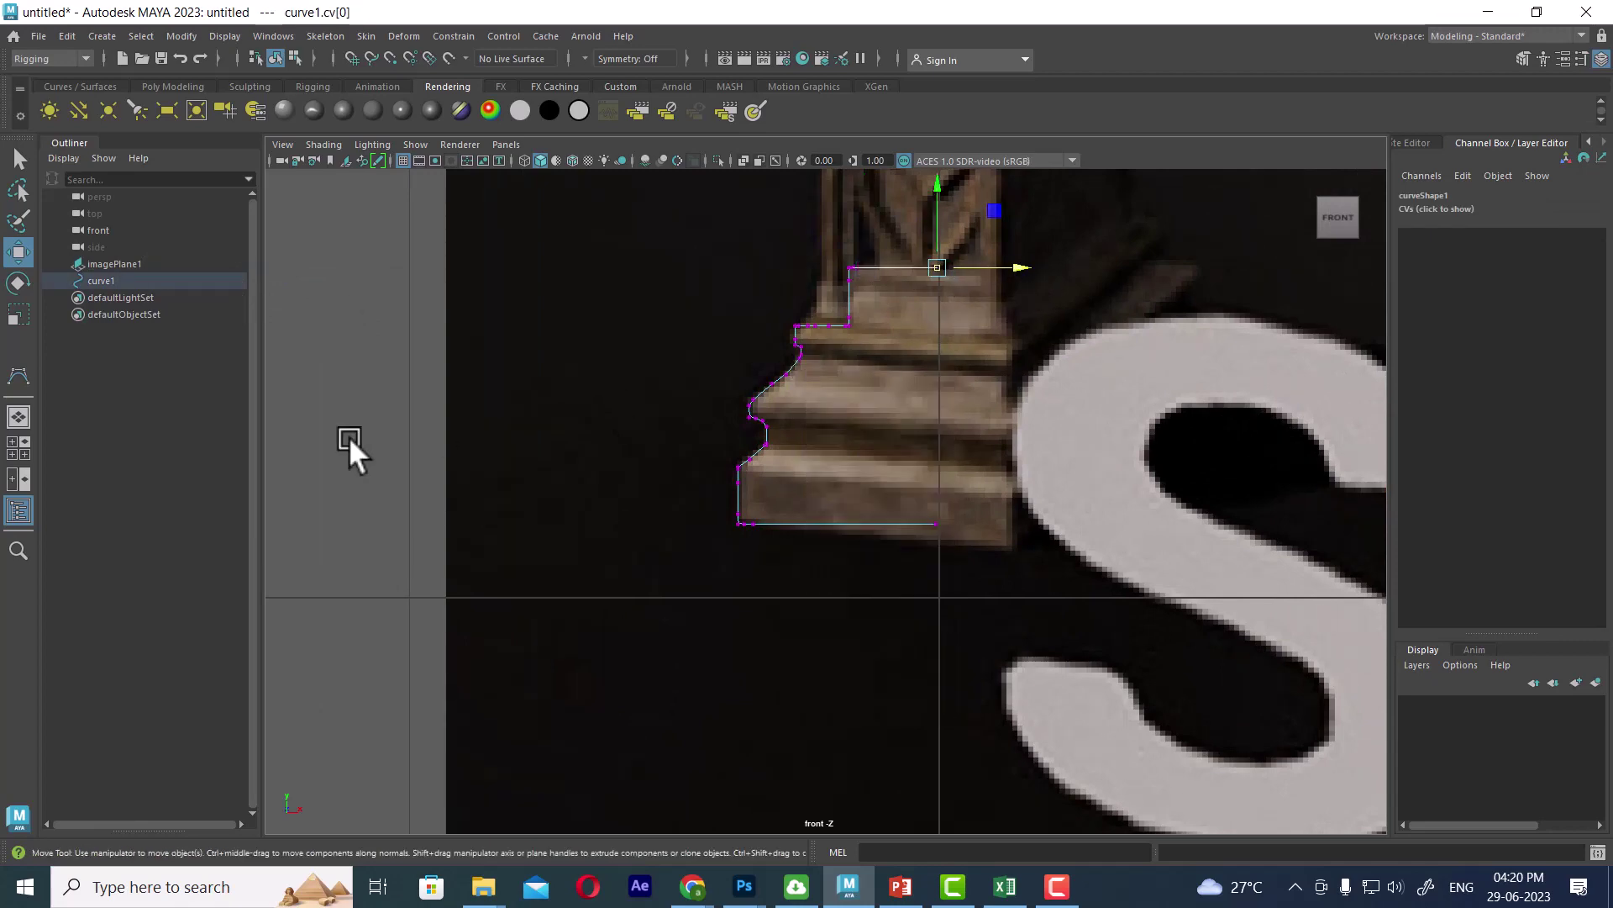
scroll(350, 451, down, 5)
right_click(441, 387)
click(611, 370)
scroll(863, 685, up, 3)
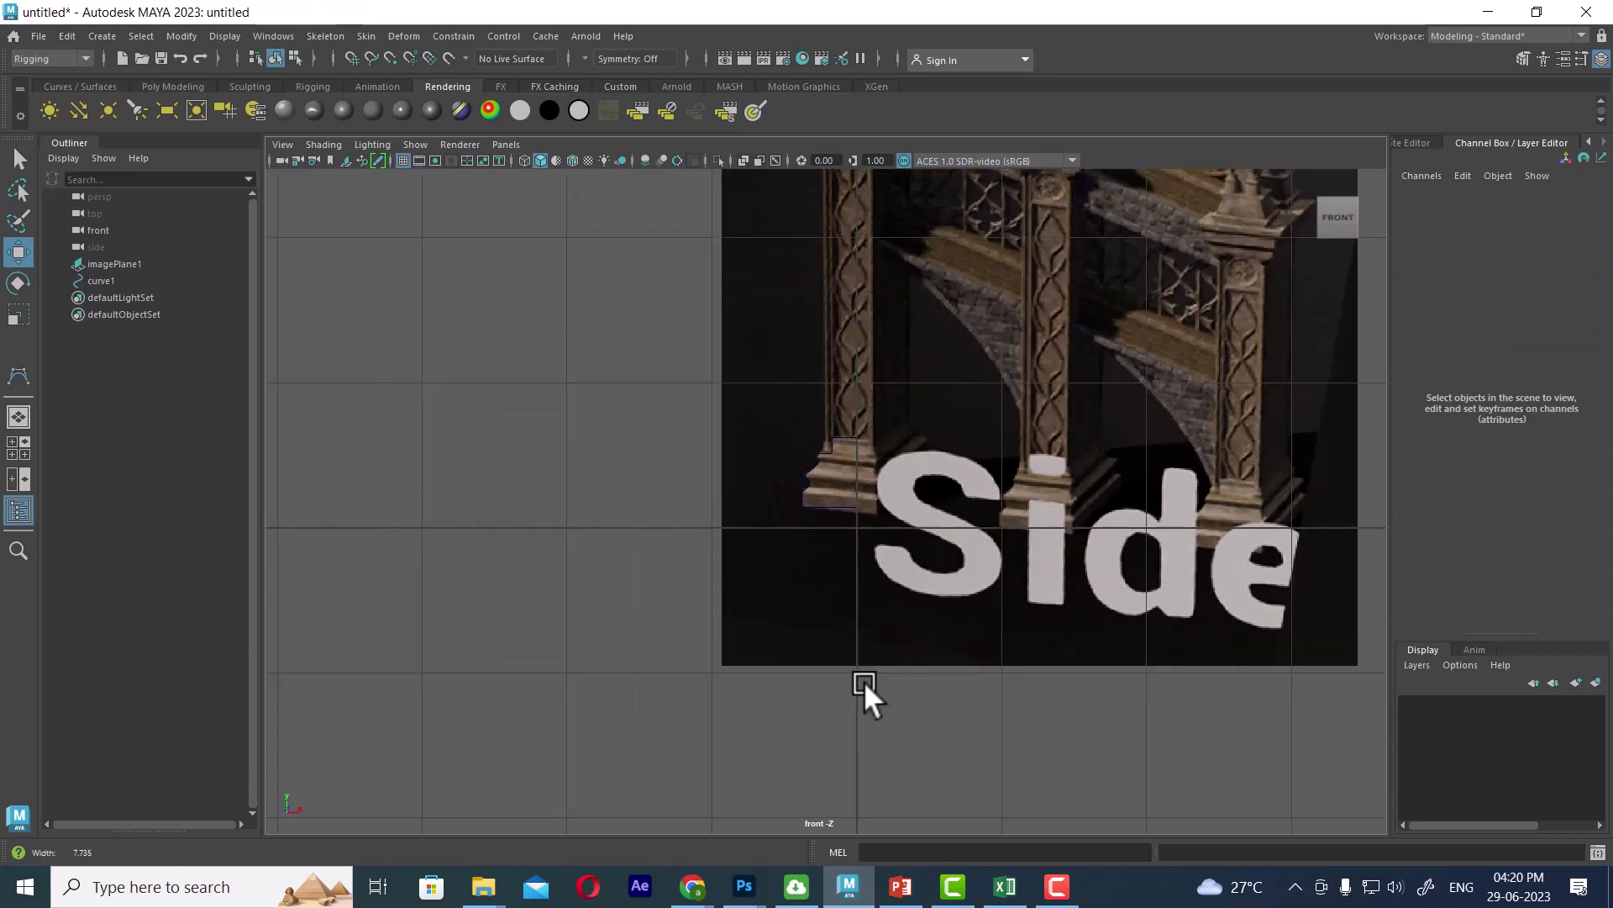
scroll(891, 504, up, 3)
scroll(580, 567, up, 2)
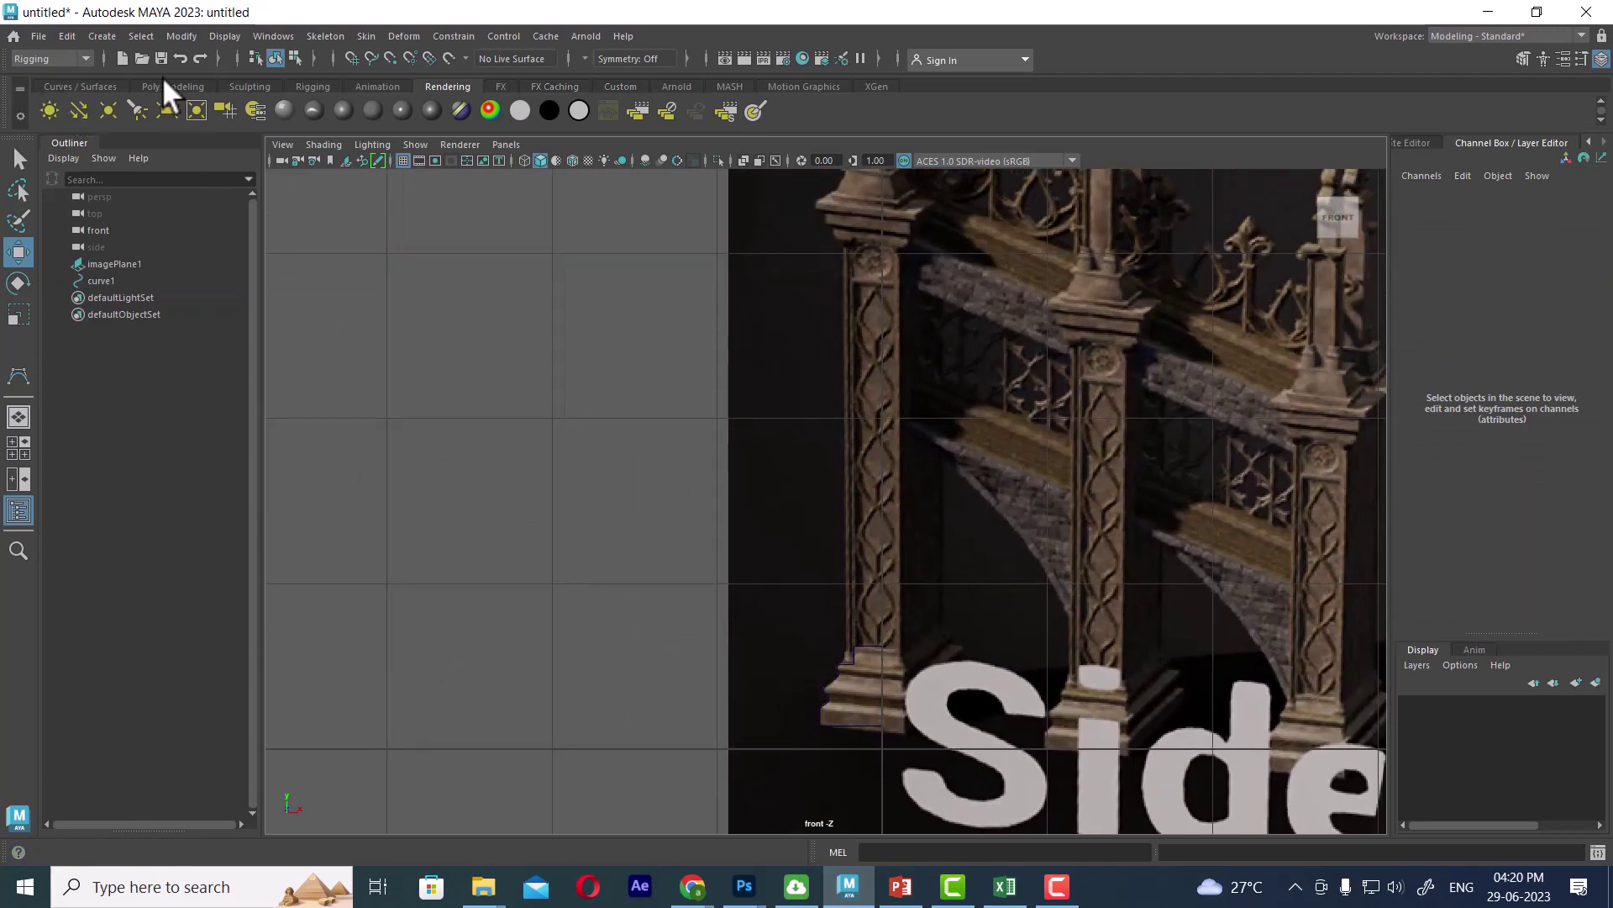
Create a polygon cube and shrink it to about a quarter size.
click(91, 30)
mouse_move(153, 98)
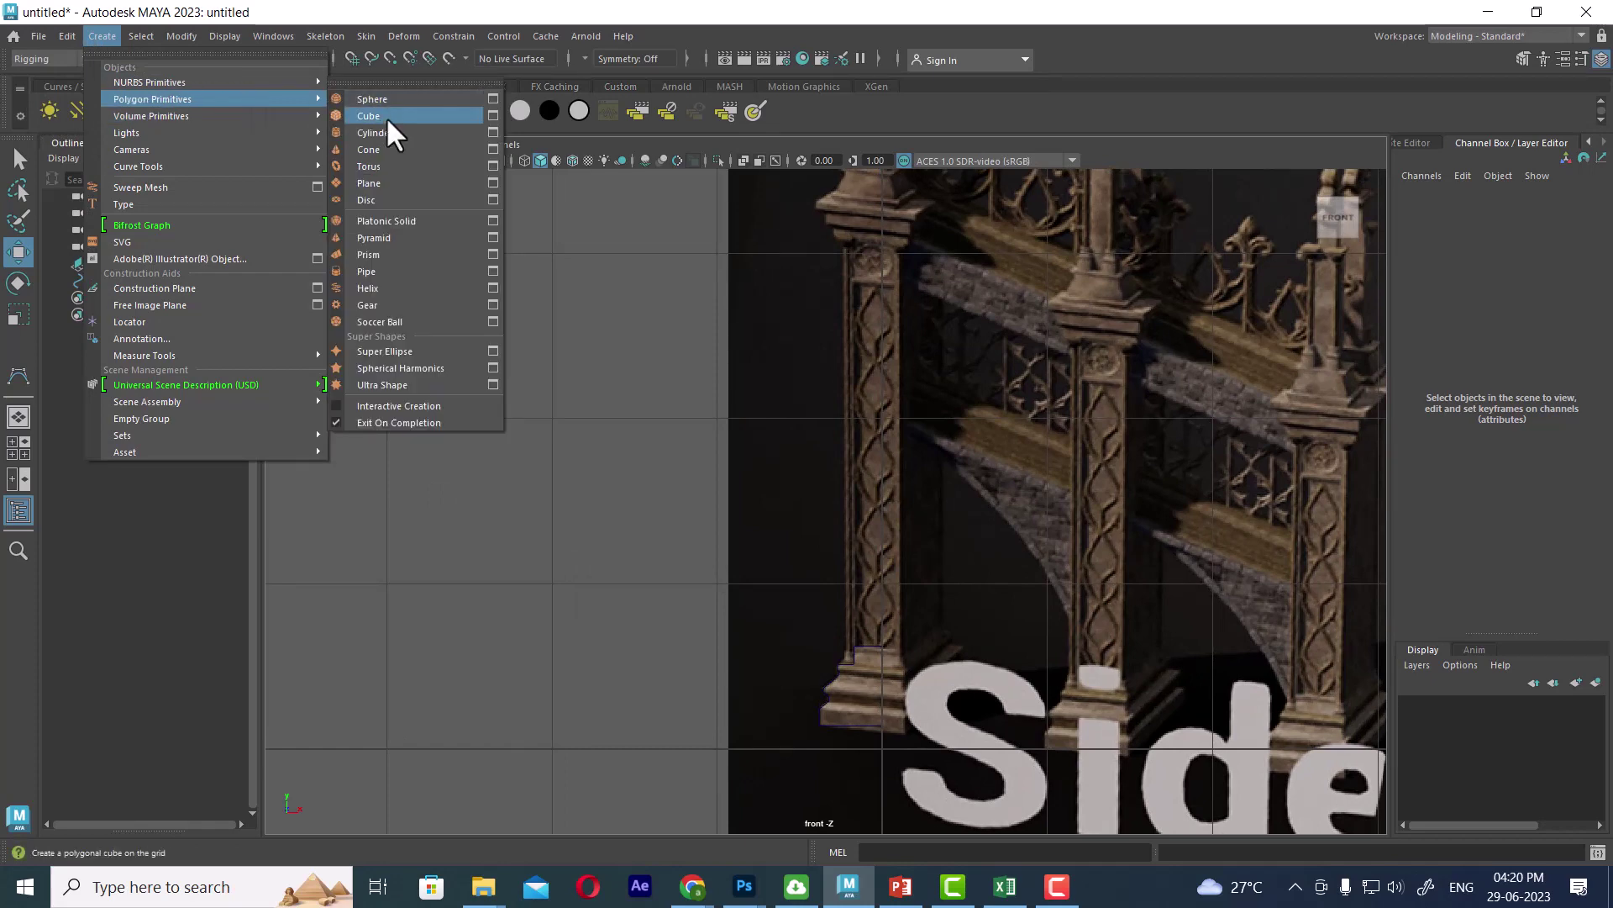
click(385, 116)
scroll(869, 473, down, 1)
alt+middle_drag(868, 472, 825, 436)
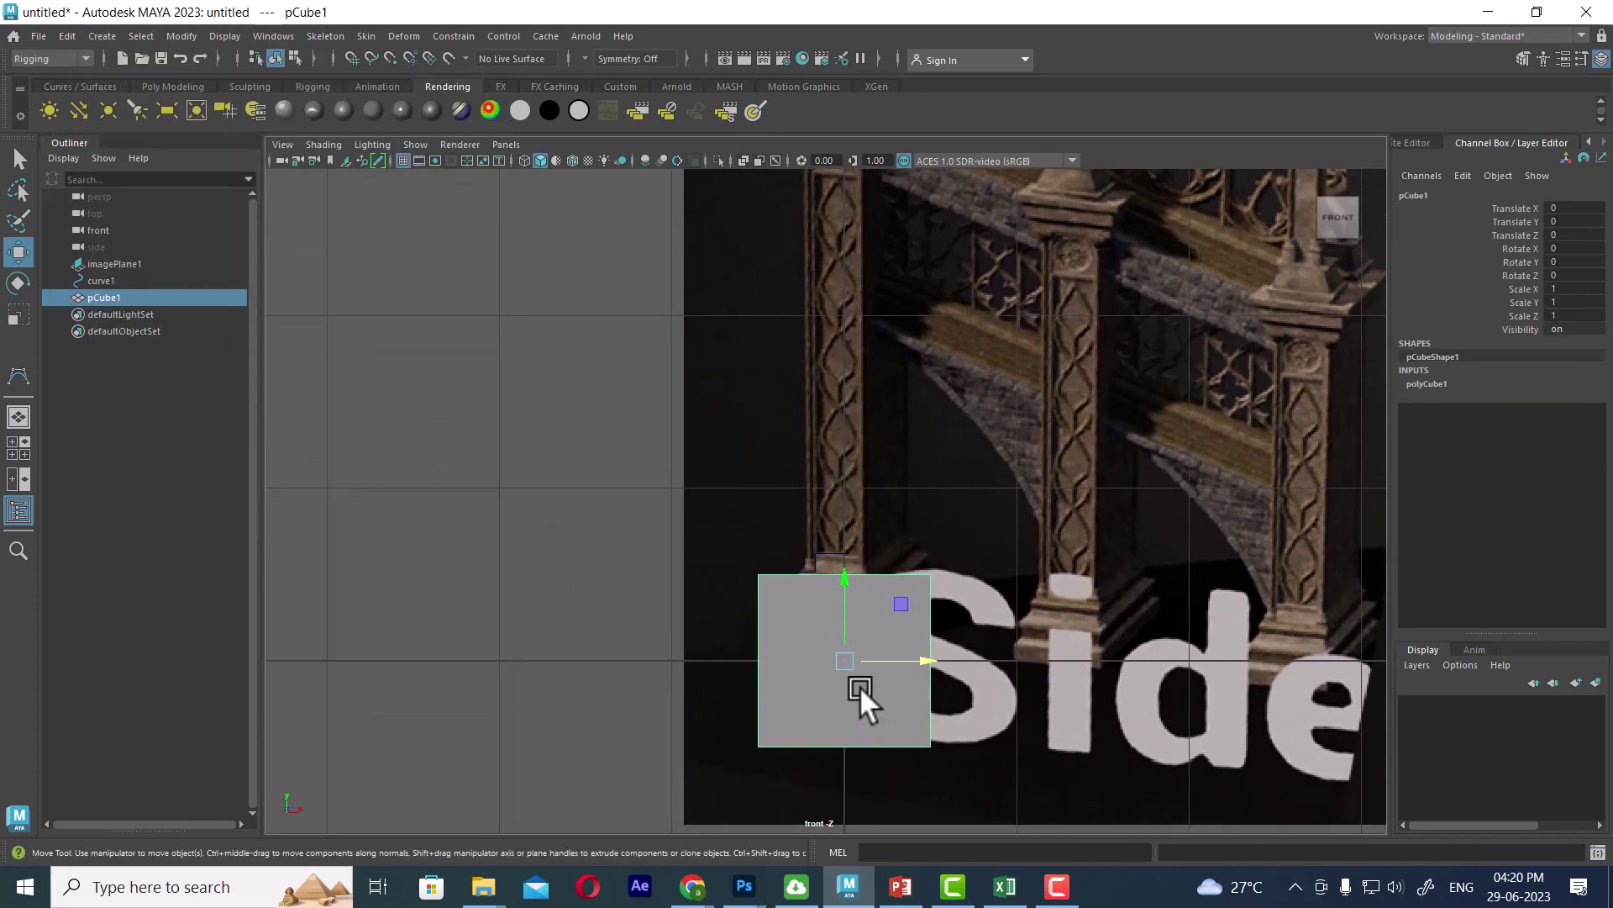
key(r)
drag(847, 664, 736, 711)
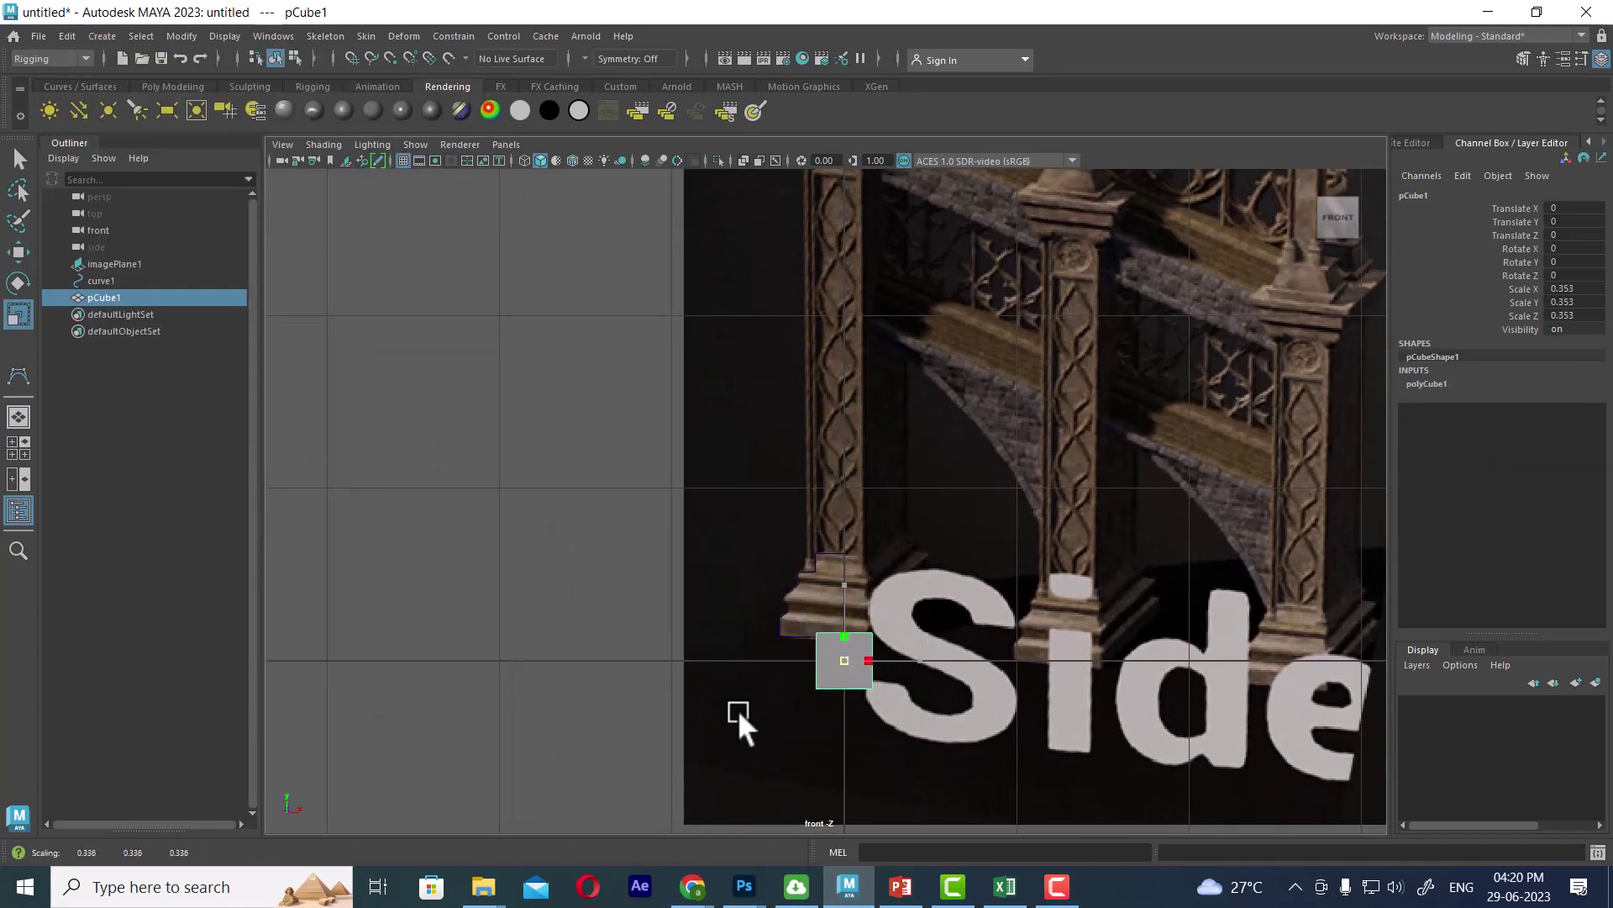
Raise the cube onto the pillar base and enlarge it slightly (scale 0.294, Y 0.763).
key(w)
alt+right_drag(854, 604, 910, 693)
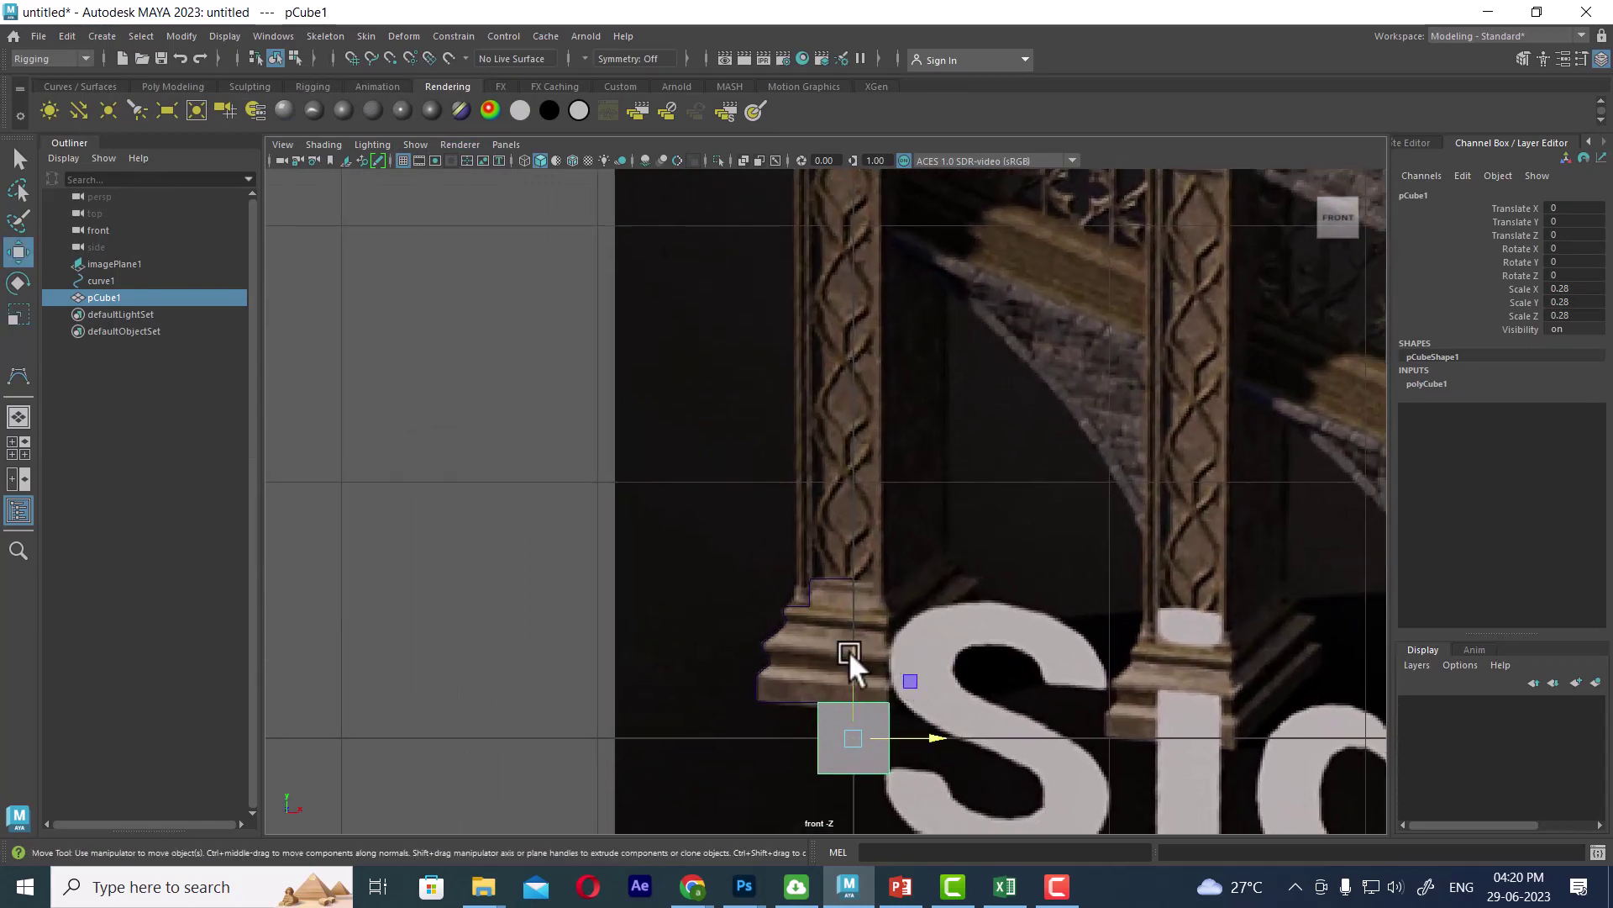
drag(849, 649, 850, 494)
alt+right_drag(865, 556, 883, 612)
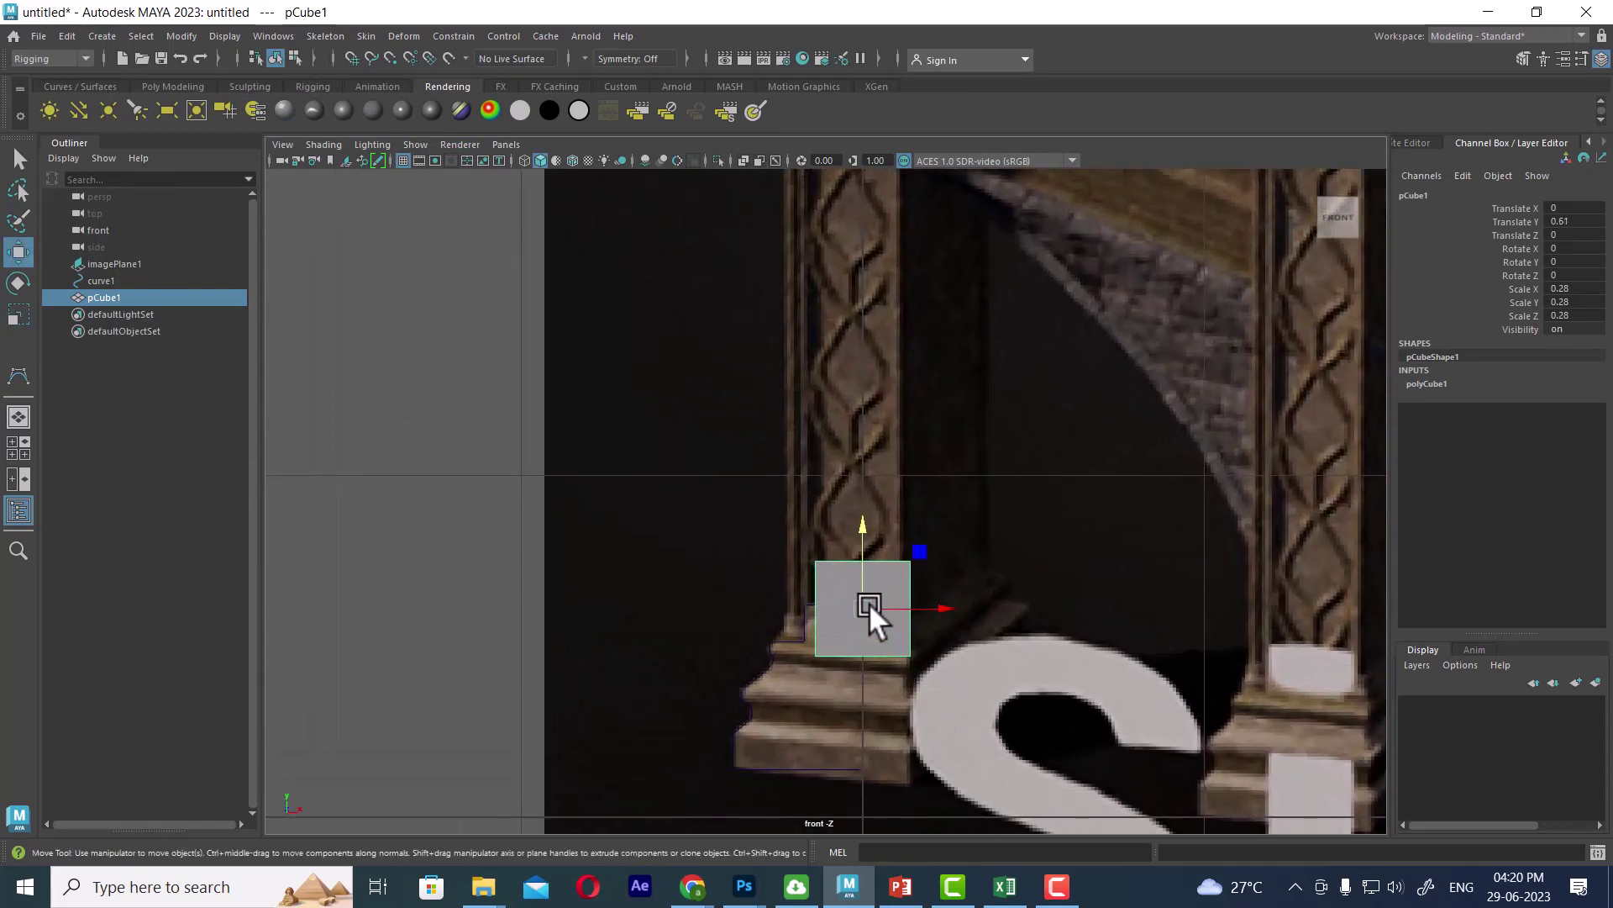
key(r)
mouse_move(854, 608)
mouse_down()
mouse_move(872, 602)
mouse_move(863, 478)
mouse_up()
key(w)
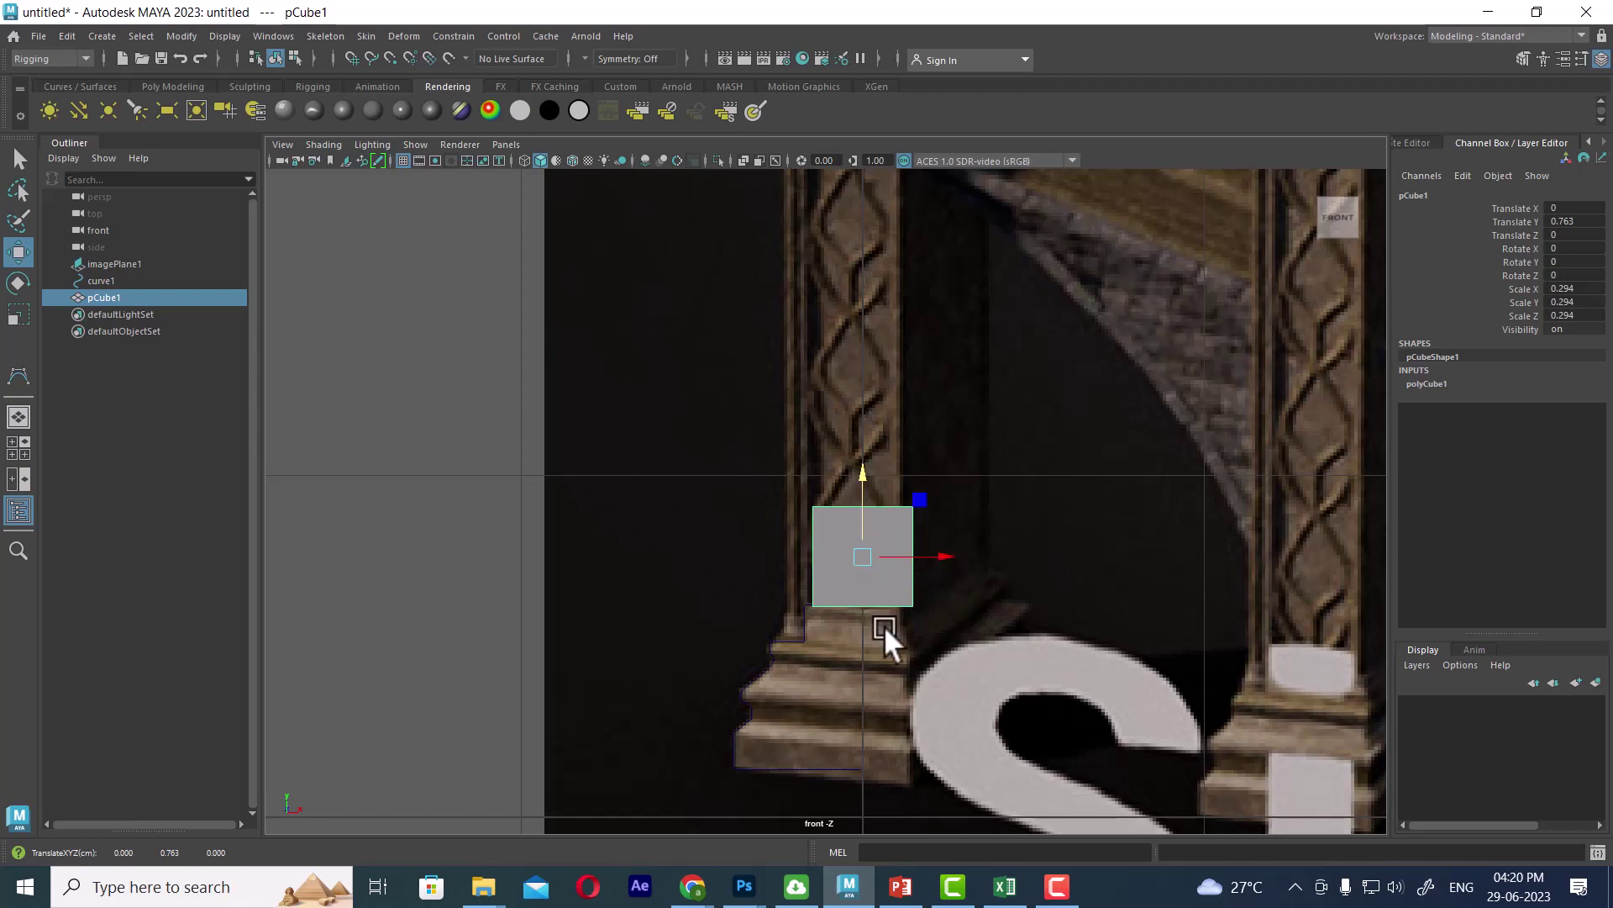
Bring the whole pillar shaft into view and select the stepped profile curve.
scroll(872, 624, down, 3)
scroll(845, 584, down, 3)
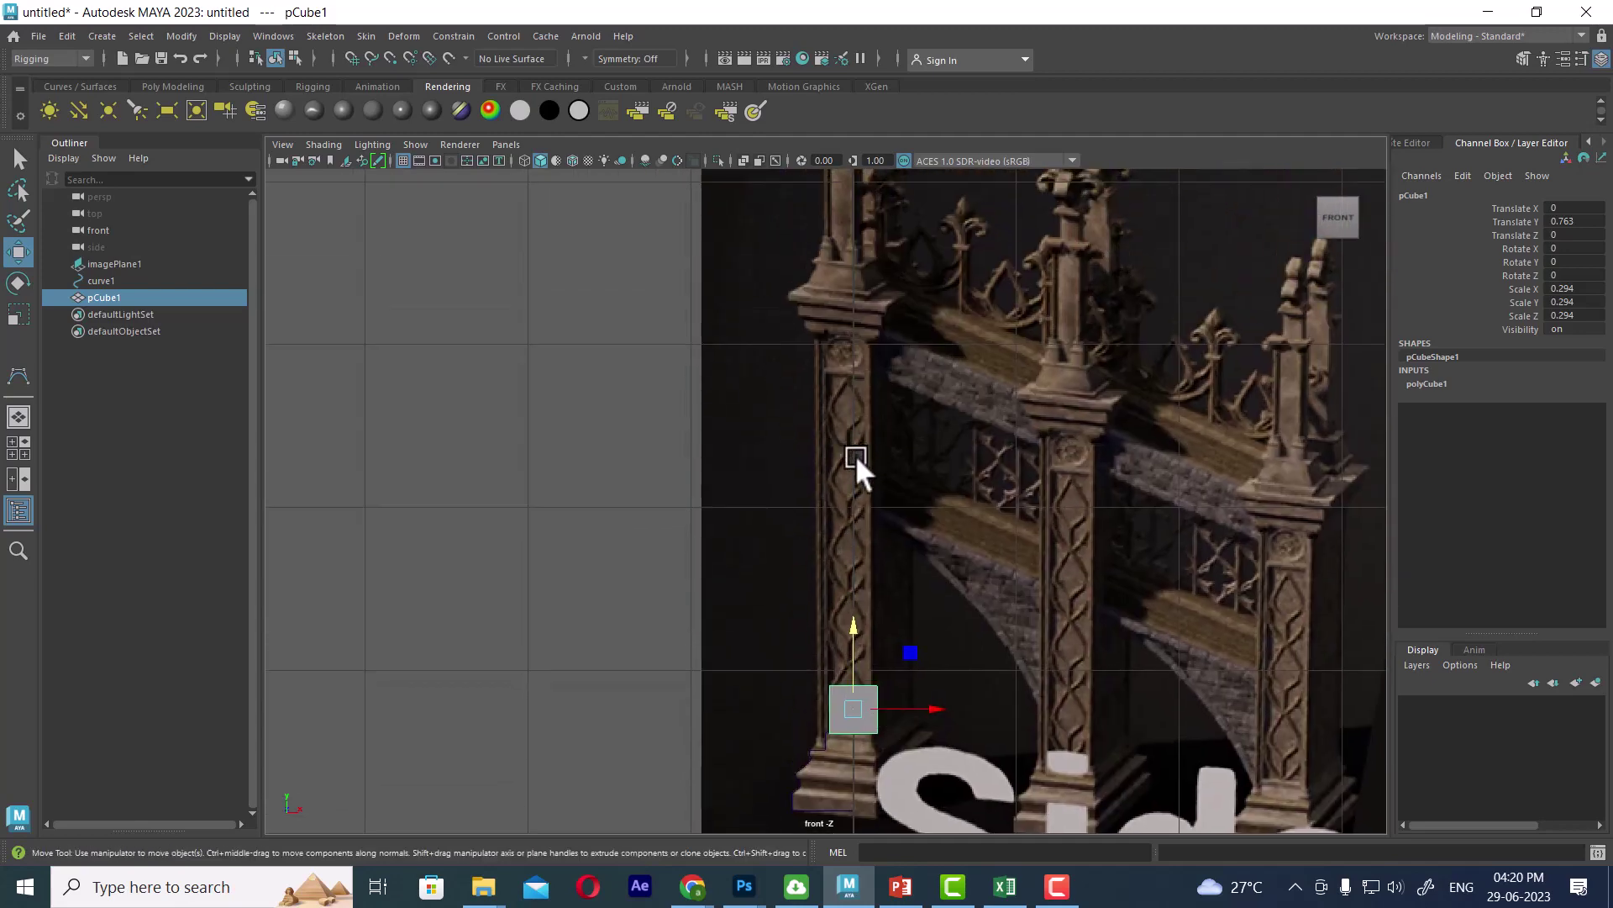
alt+middle_drag(854, 454, 866, 234)
scroll(879, 659, up, 2)
click(748, 685)
scroll(879, 432, up, 2)
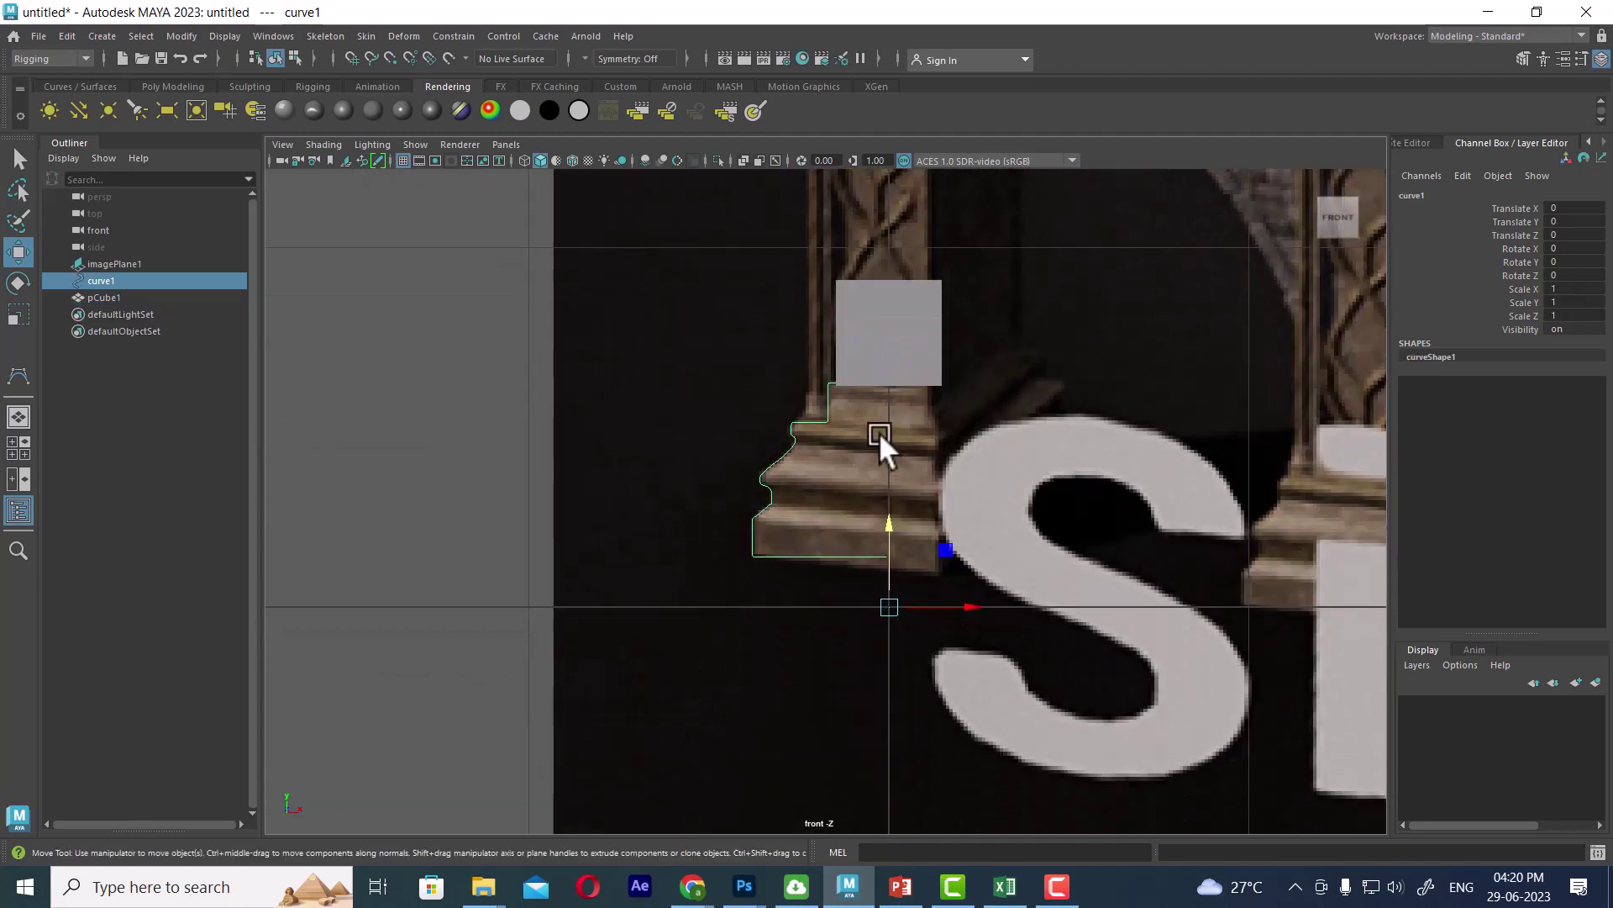
scroll(934, 588, up, 1)
scroll(934, 588, down, 1)
Switch to the perspective view and select the reference image plane.
key(space)
key(space)
mouse_move(980, 380)
alt+mouse_down()
mouse_move(991, 578)
mouse_move(1010, 431)
alt+mouse_up()
click(1010, 431)
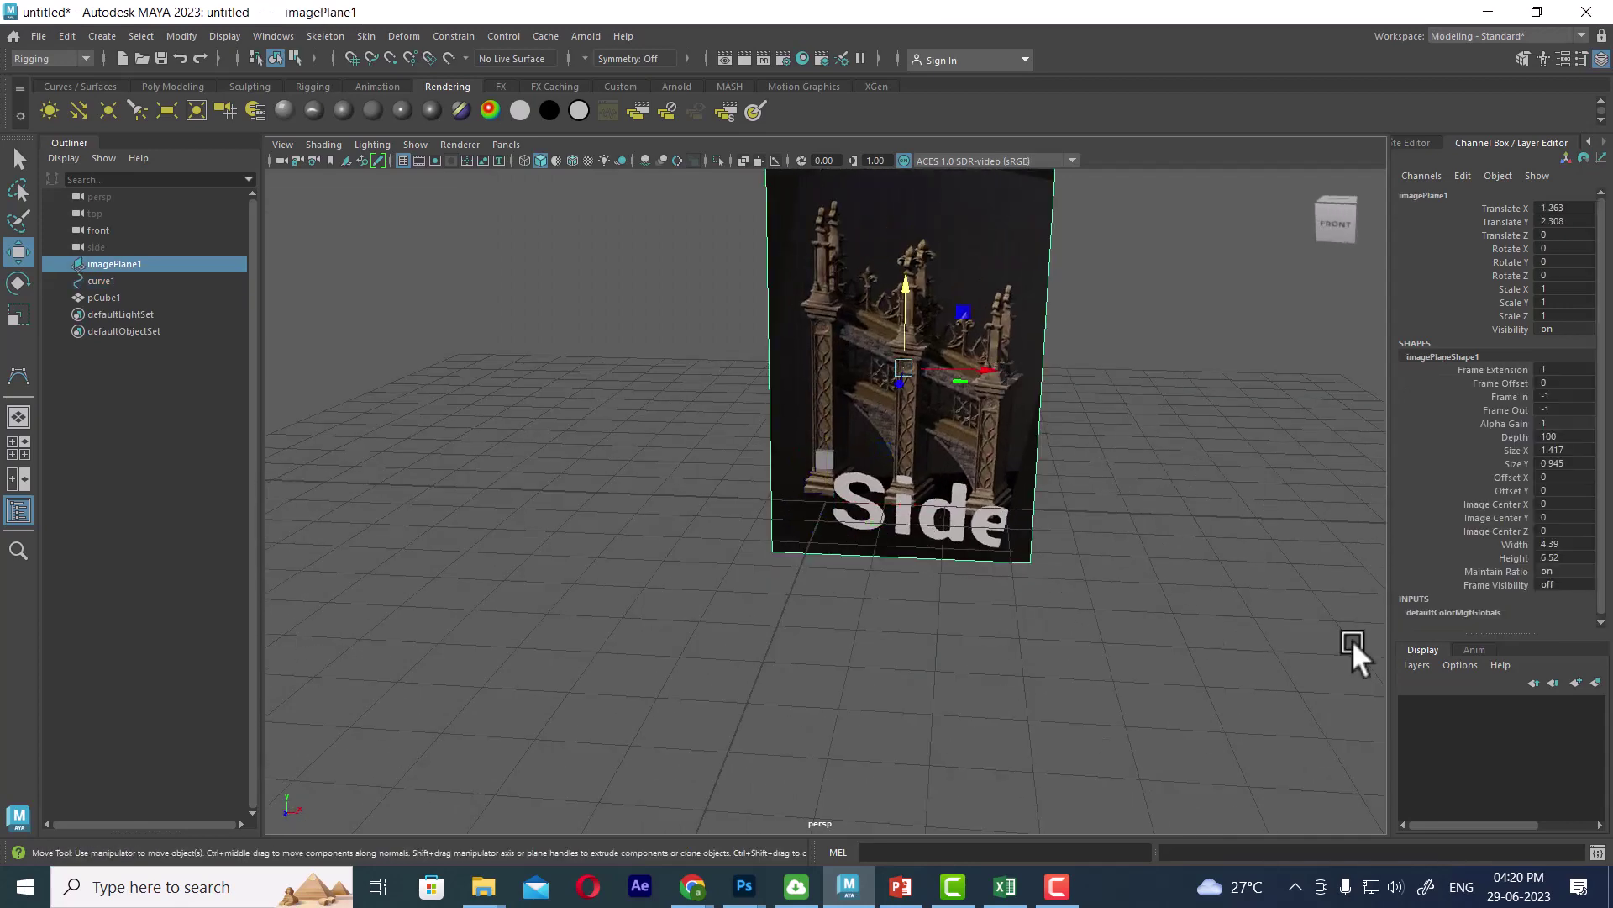
Put the image plane on a new display layer, layer1, and hide that layer.
click(1595, 682)
click(1410, 710)
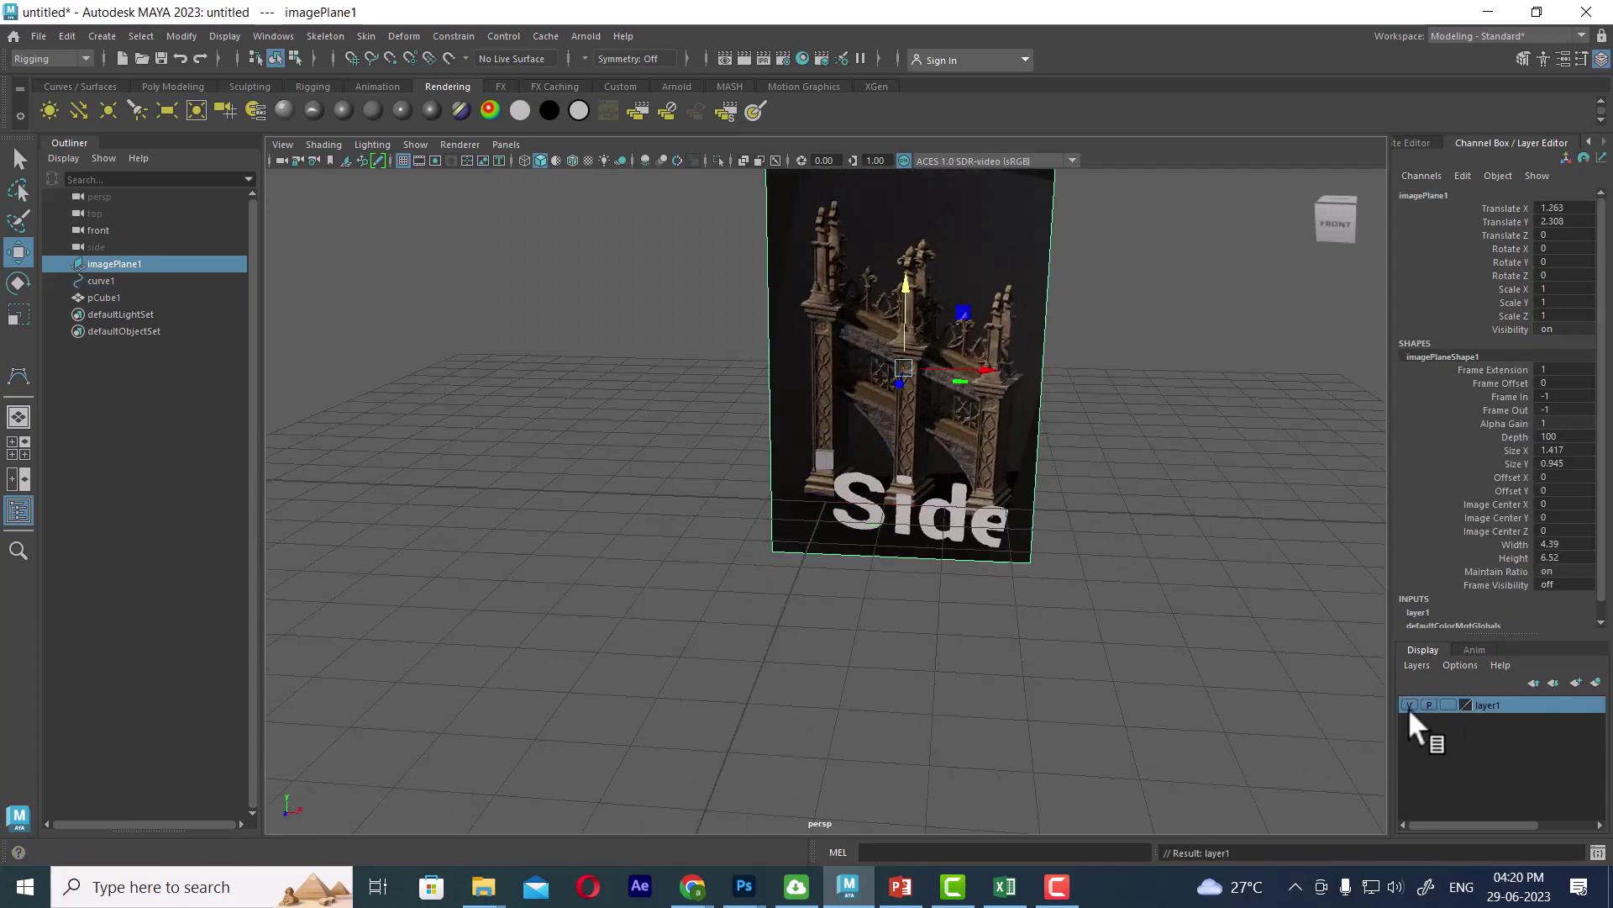
click(1408, 706)
Reselect the profile curve and dolly in closer to the cube and curve.
click(822, 477)
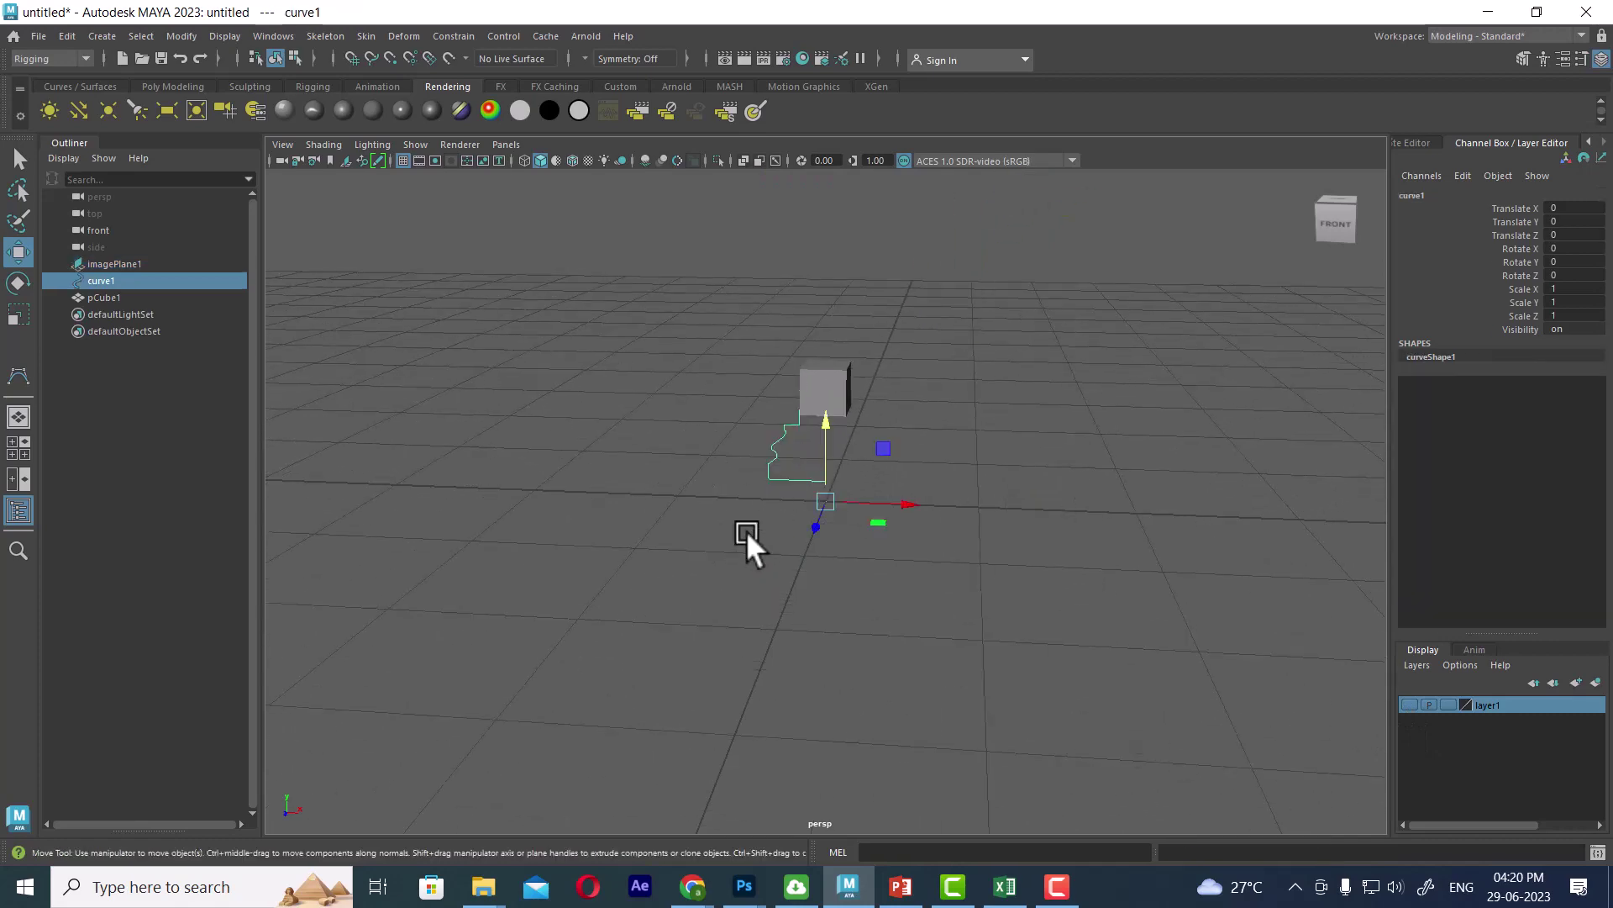
mouse_move(746, 531)
alt+right_down()
mouse_move(835, 455)
mouse_move(950, 593)
alt+right_up()
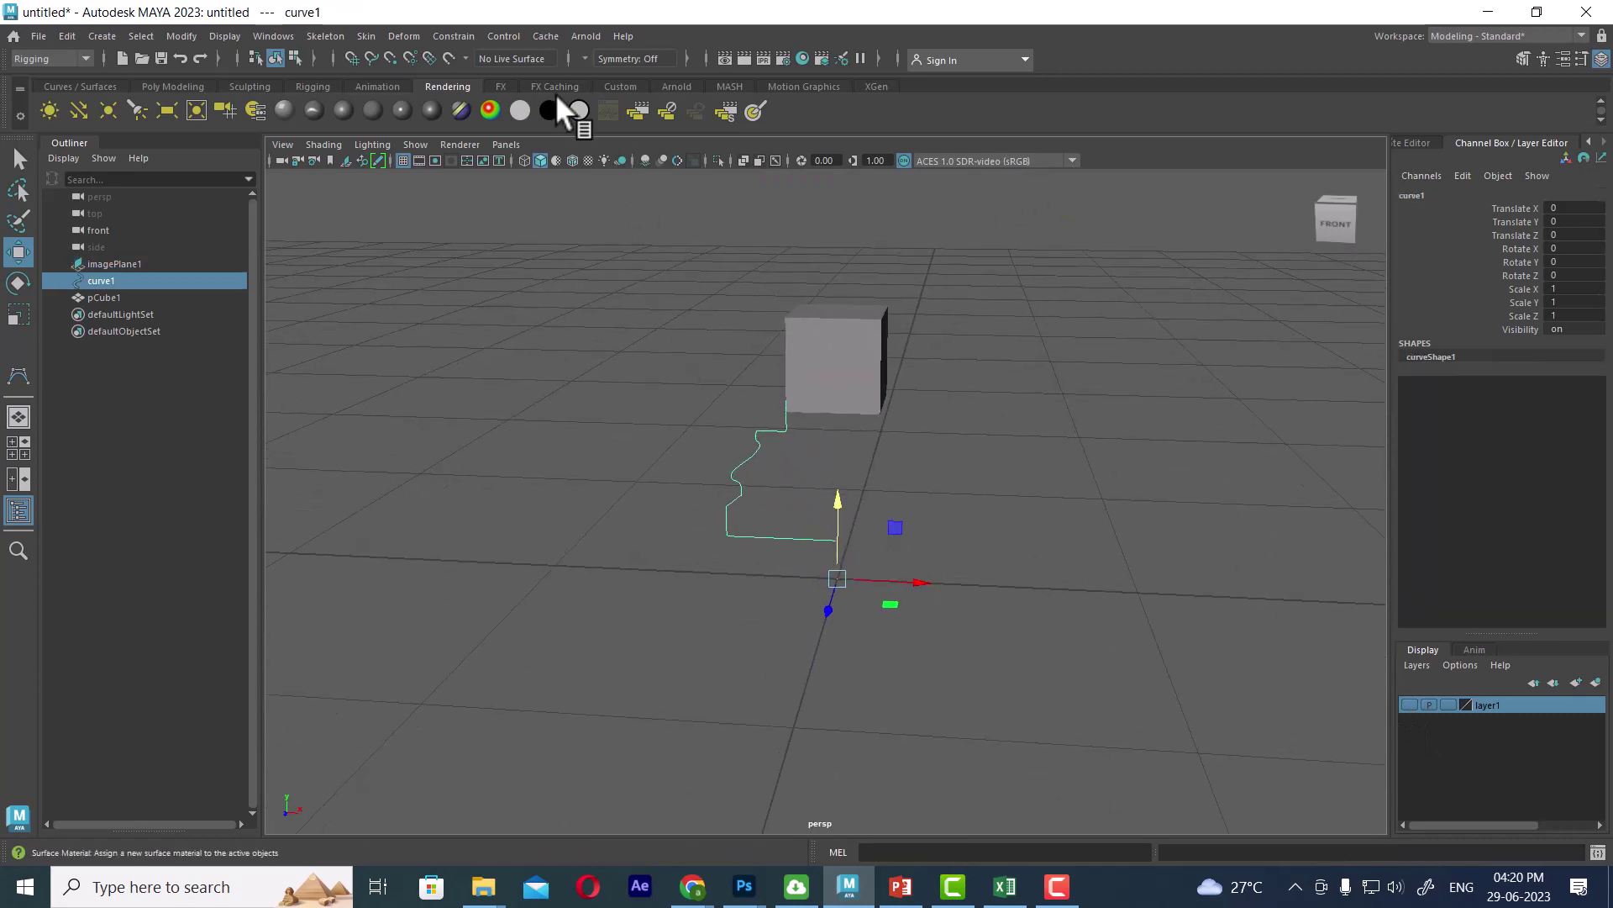
click(59, 59)
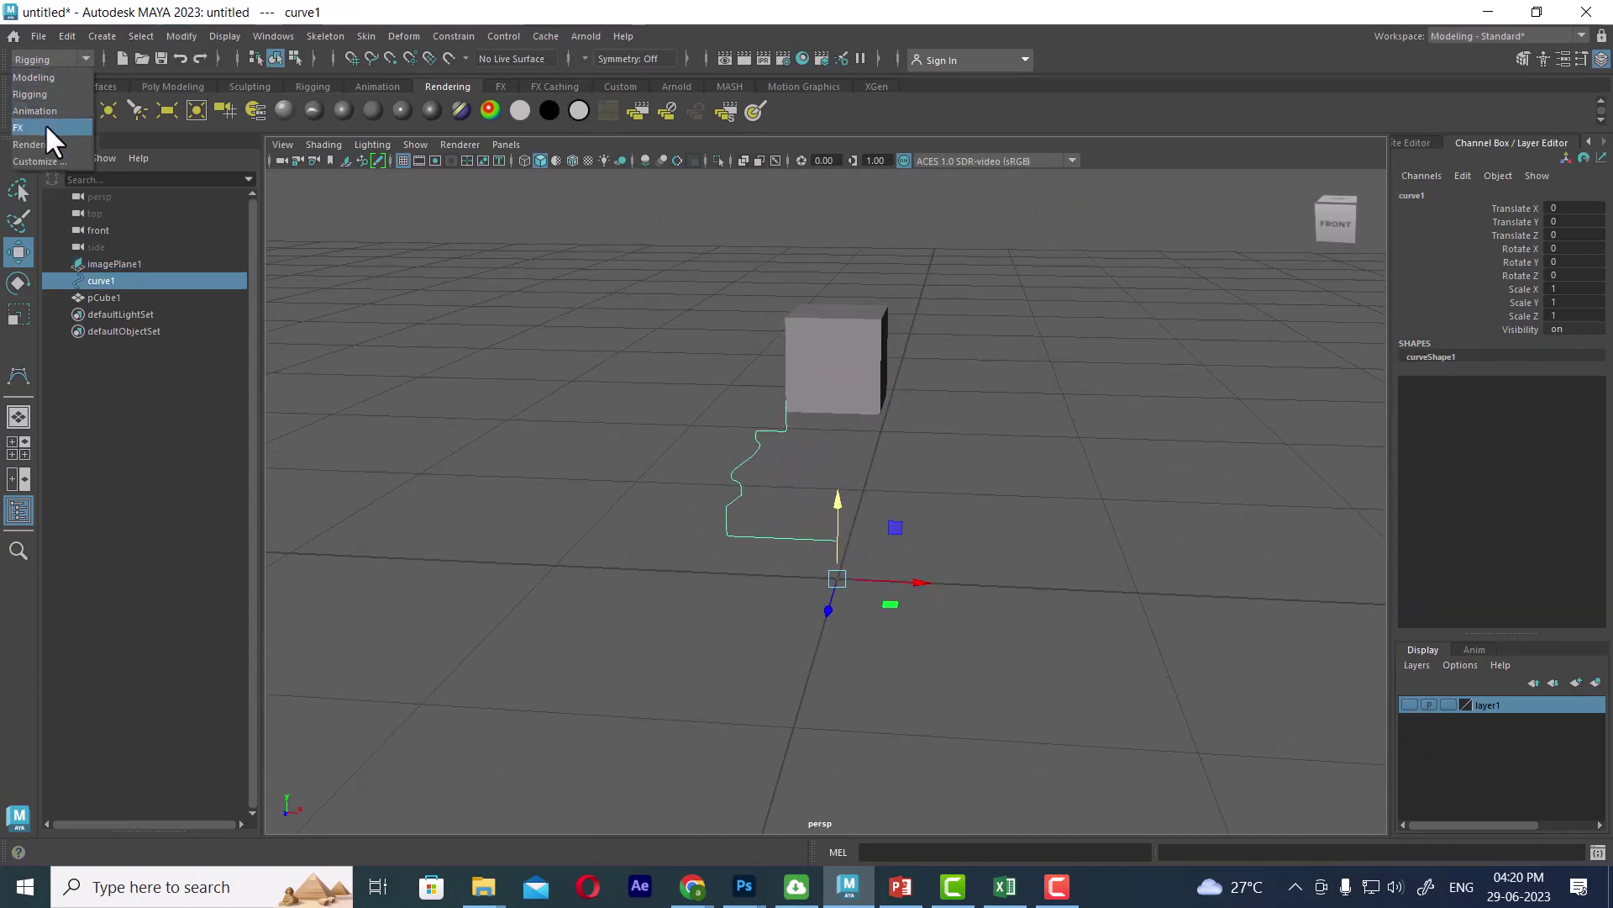
Switch to the Modeling menu set and revolve the profile curve into a surface.
click(57, 77)
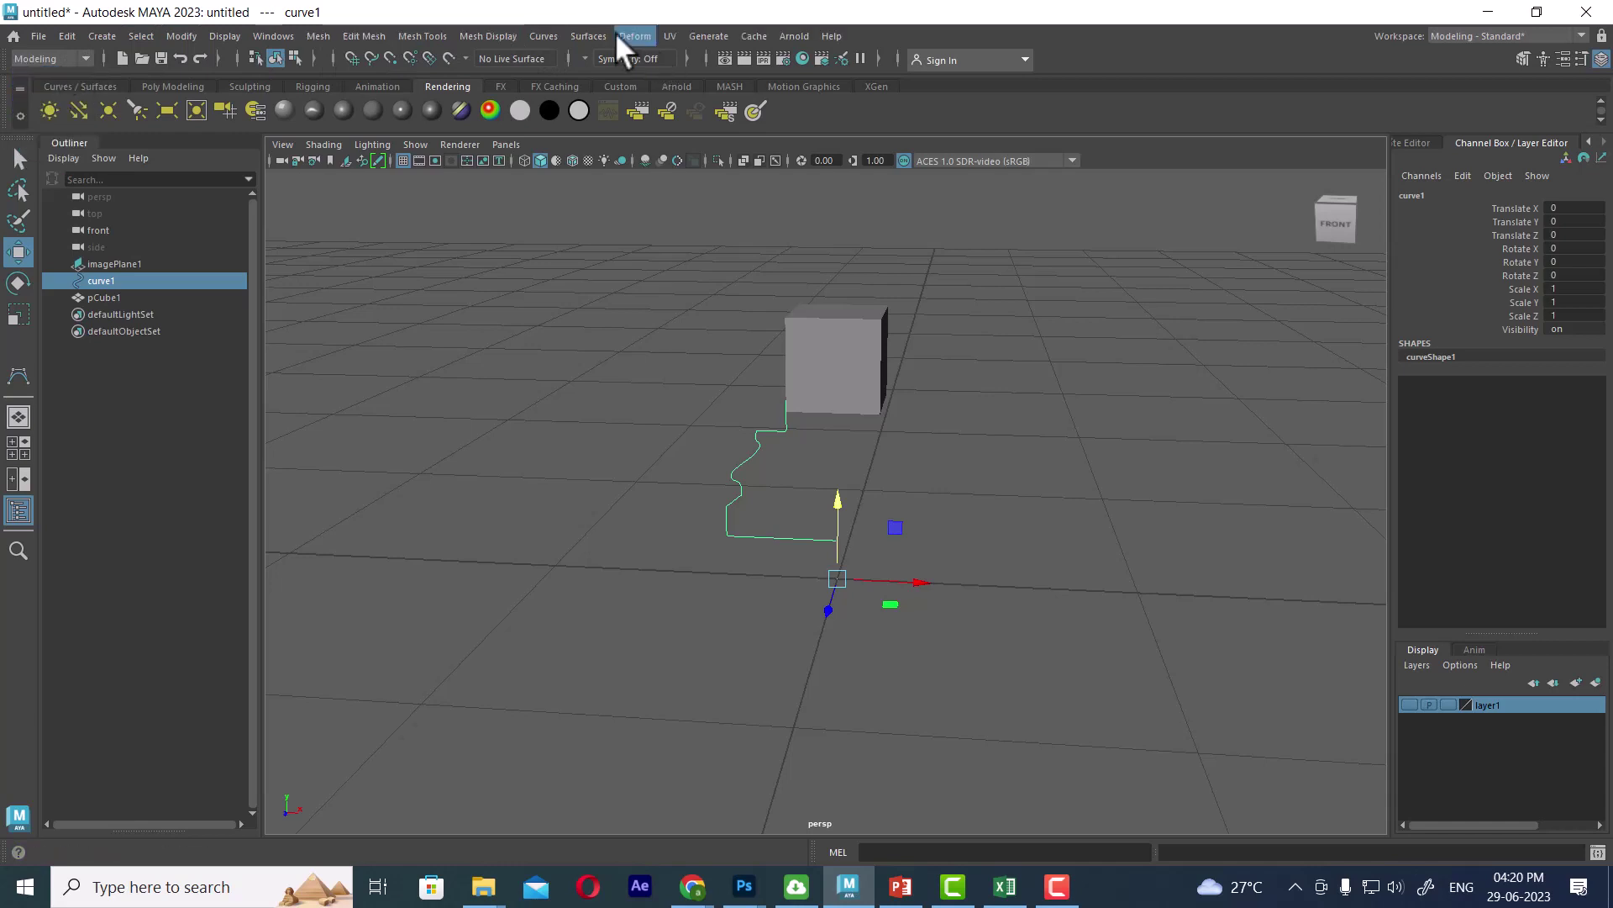
click(580, 36)
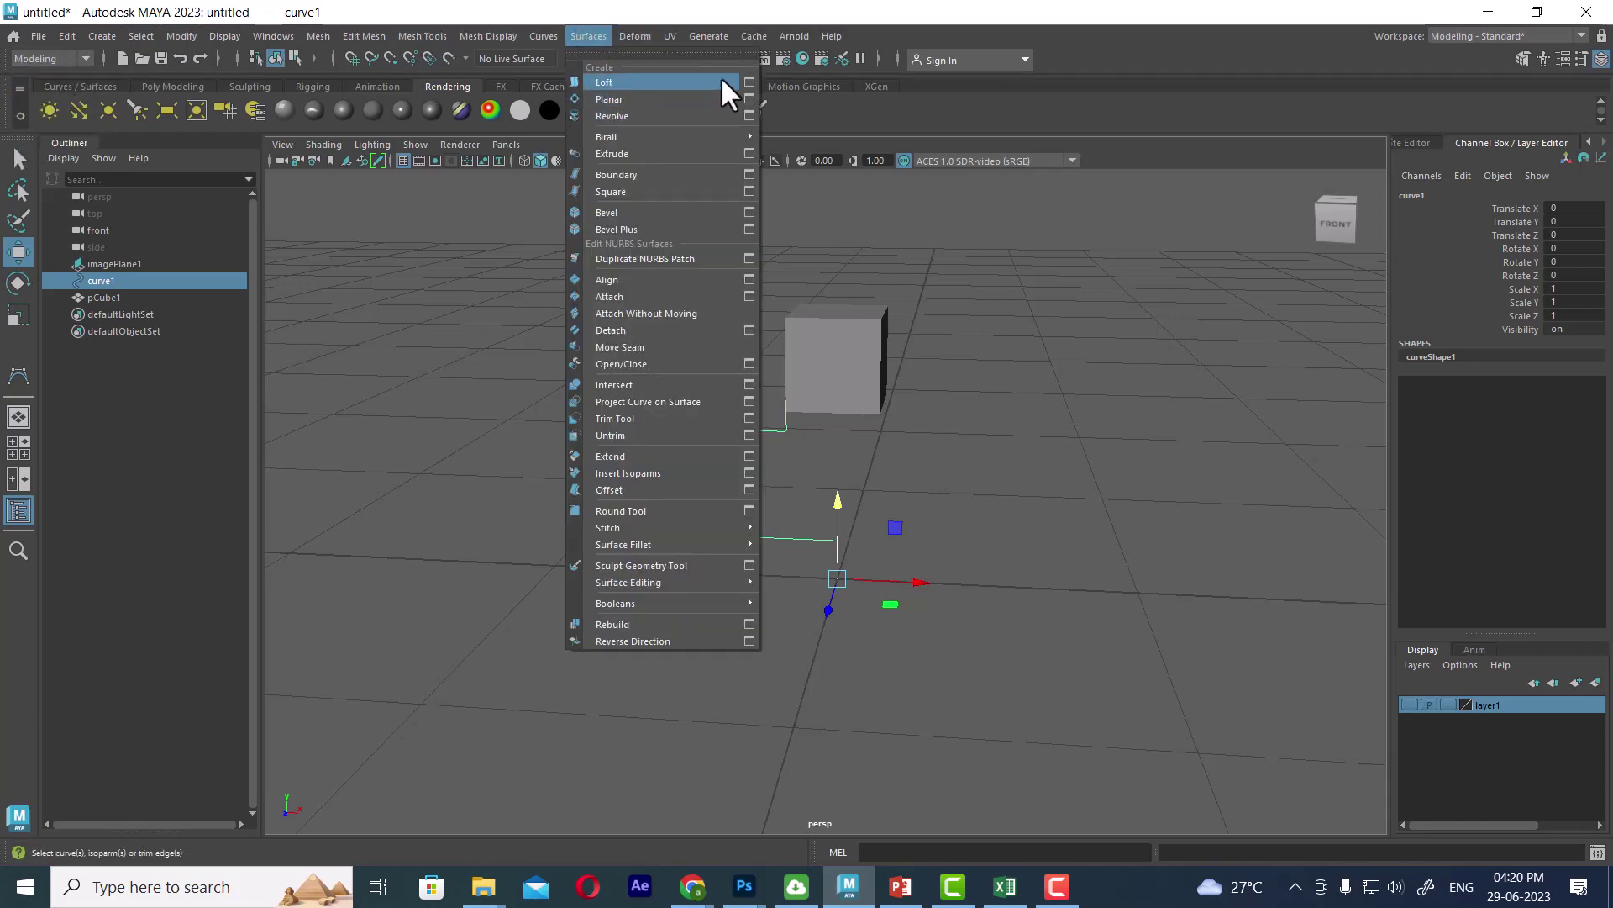
click(749, 115)
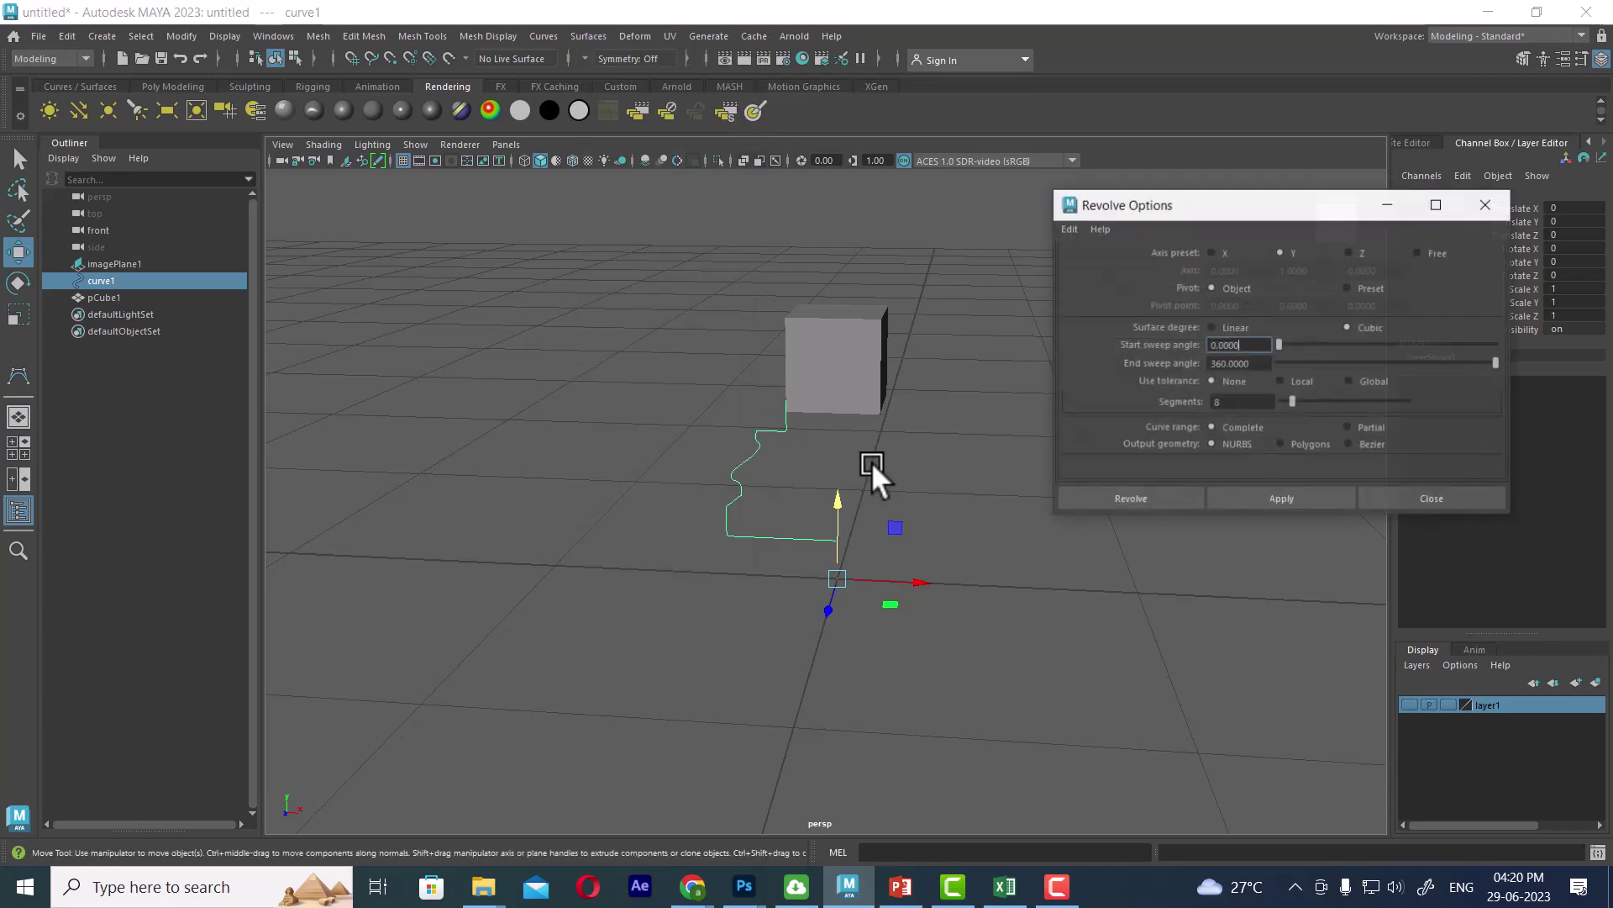
click(1279, 496)
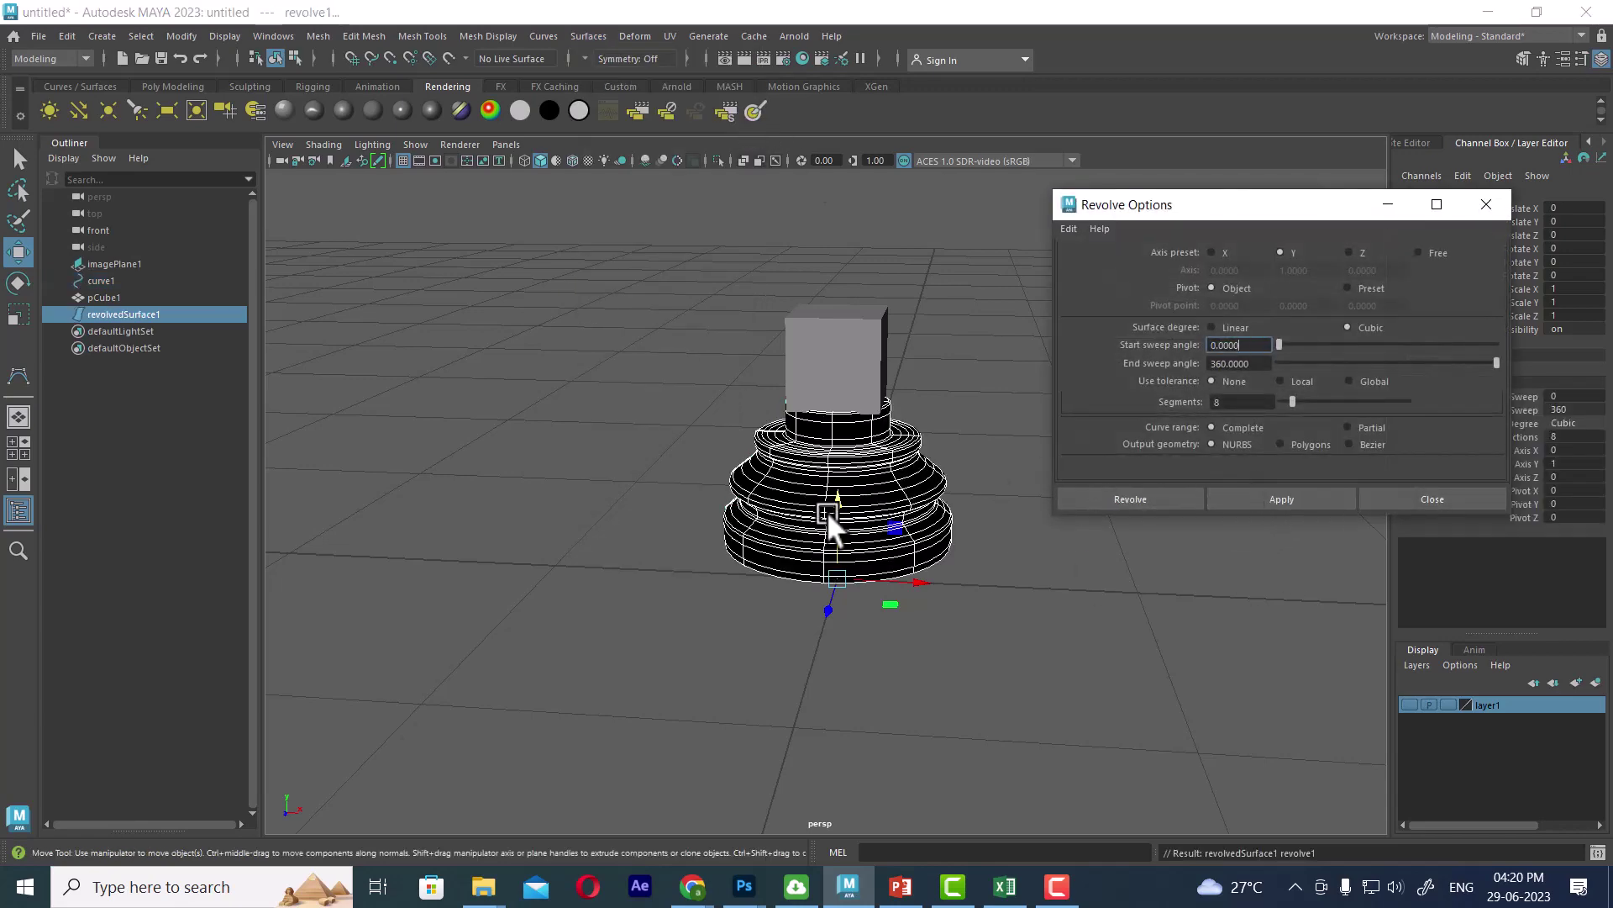
Set the revolve to Linear degree with 4 sections for a square base.
alt+drag(827, 511, 1203, 430)
drag(1255, 205, 469, 153)
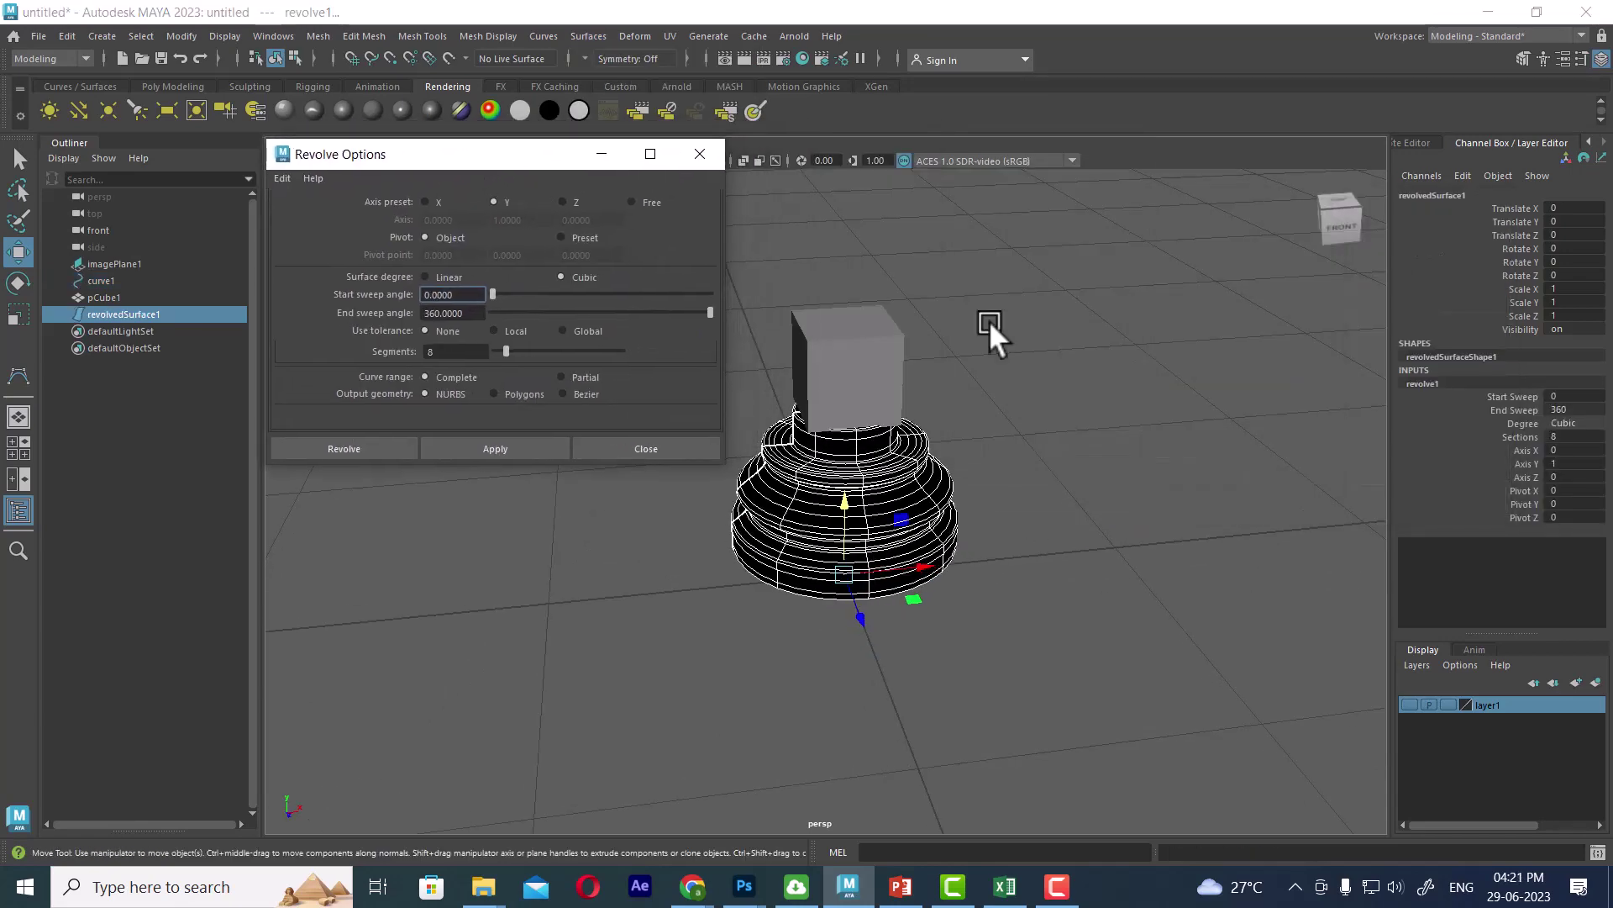
ctrl+drag(1577, 439, 1571, 441)
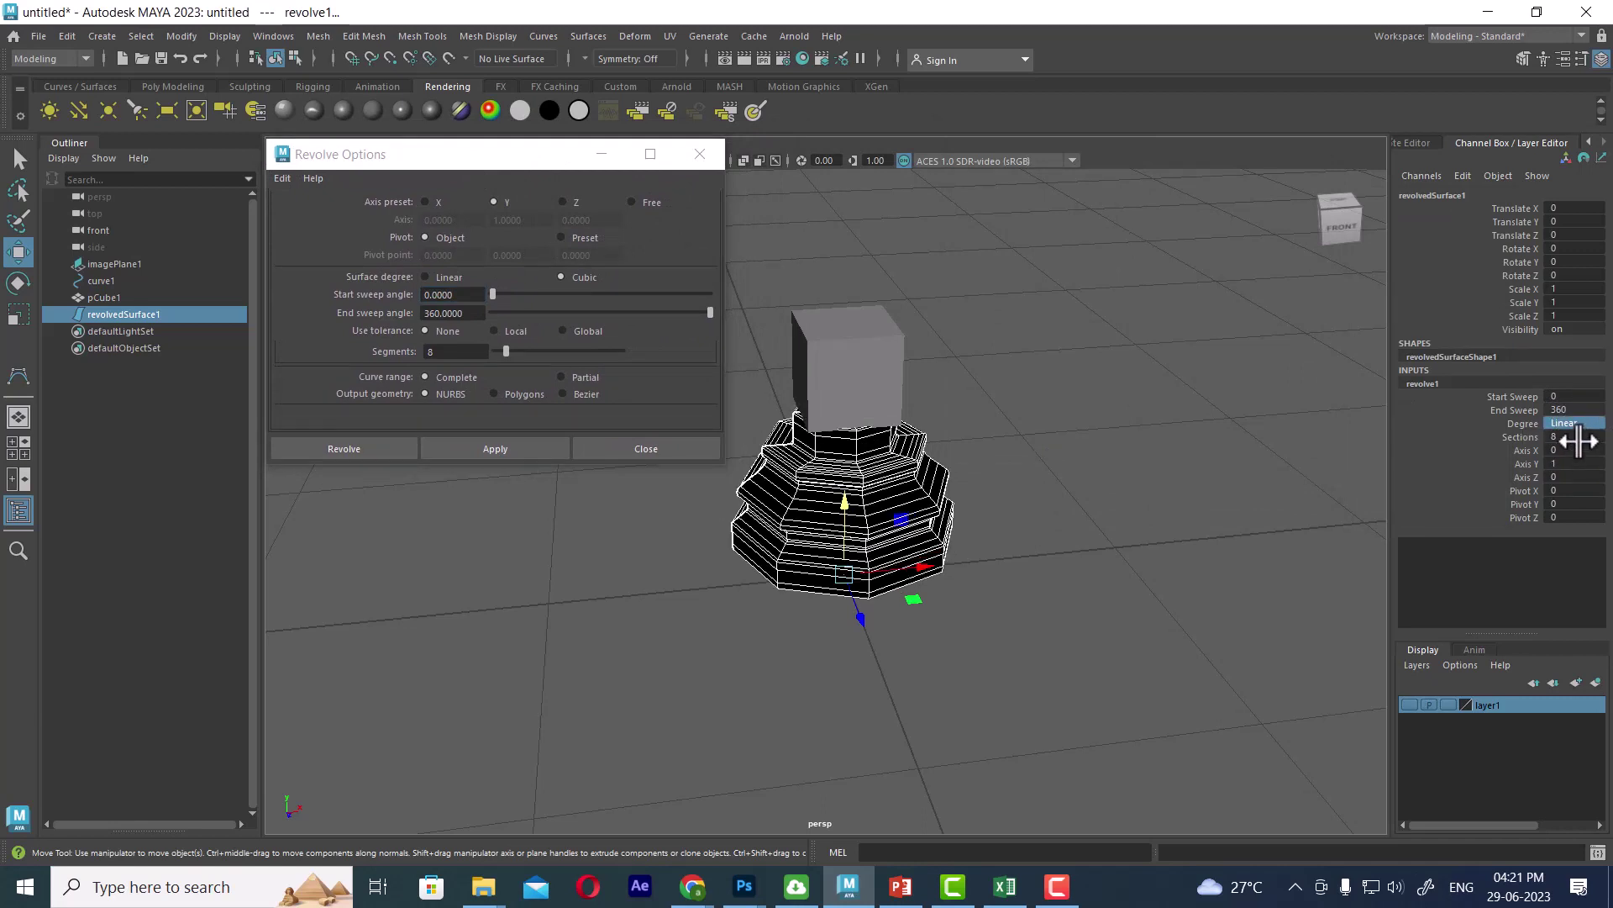
double_click(1558, 441)
text(4)
key(Return)
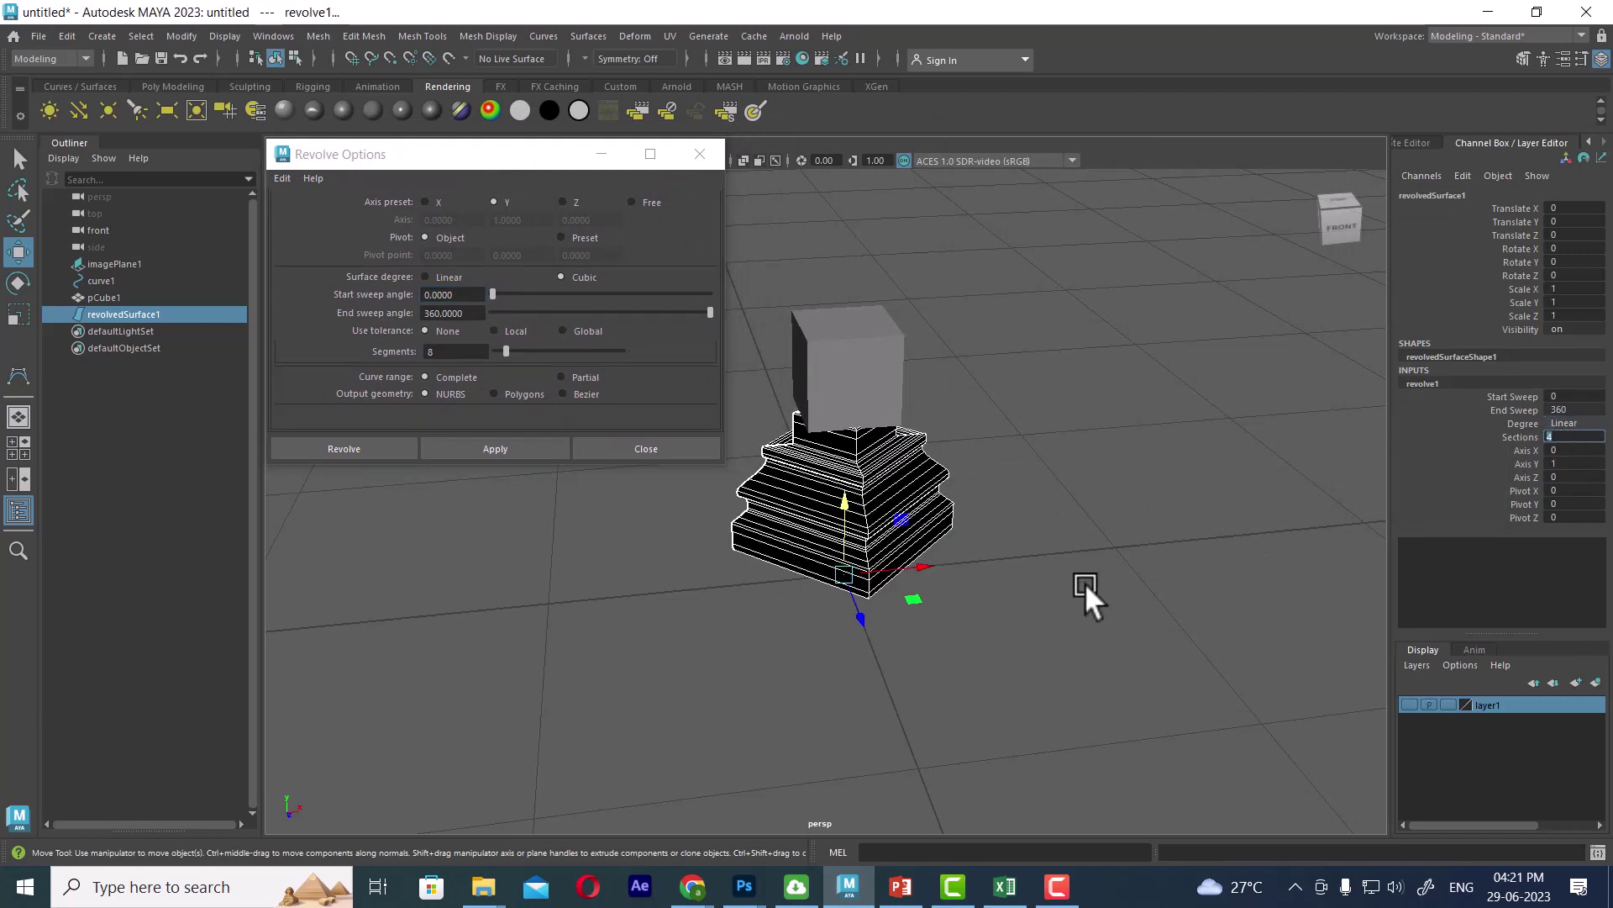
key(f)
alt+drag(1101, 598, 1113, 566)
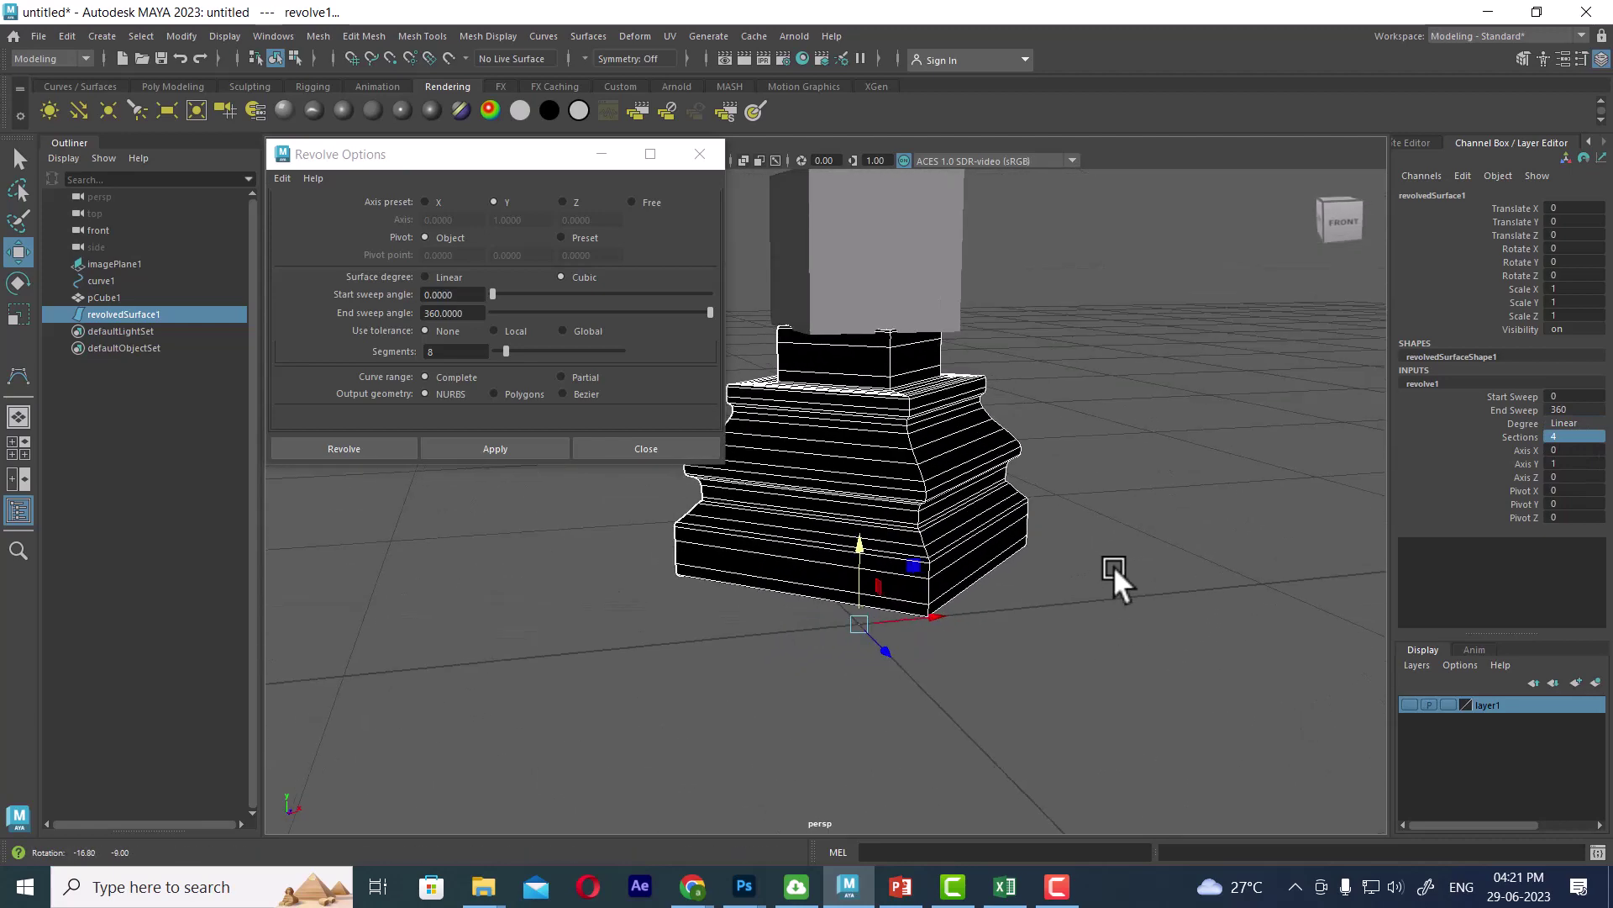
click(672, 447)
Reverse the revolved base's surface direction so it shades grey.
click(1014, 516)
click(864, 462)
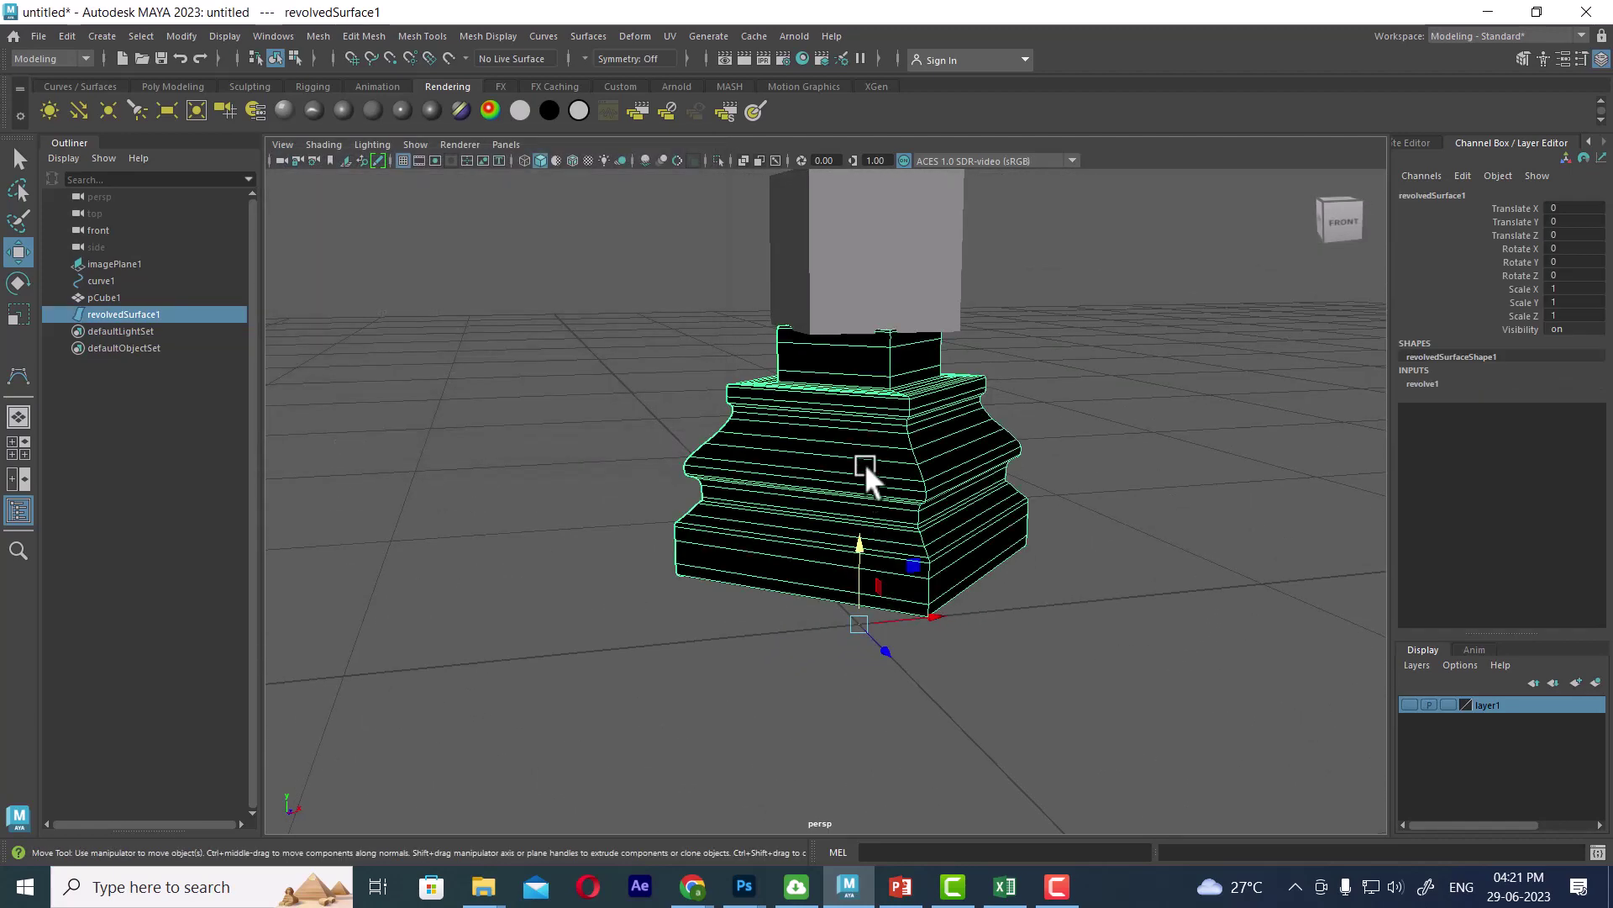
click(588, 36)
click(655, 637)
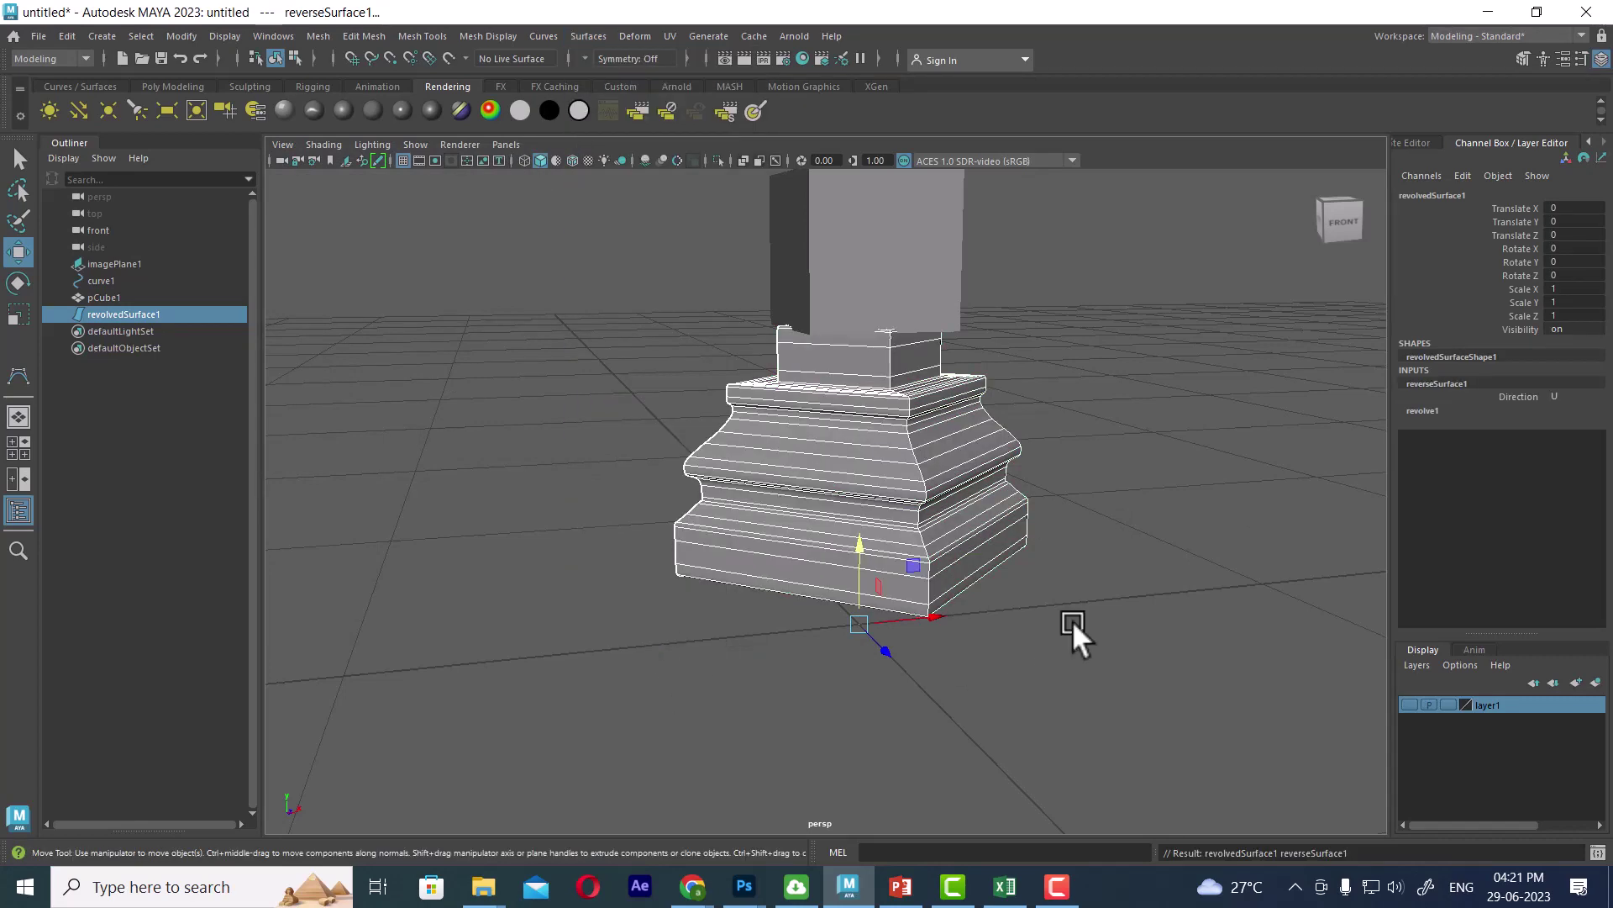
click(1071, 621)
mouse_move(1070, 622)
alt+mouse_down()
mouse_move(1056, 584)
mouse_move(1168, 563)
mouse_move(1203, 576)
mouse_move(969, 568)
mouse_move(973, 420)
alt+mouse_up()
Switch to four views, show layer1 again, and make the lower-left pane a wireframe Front view.
key(space)
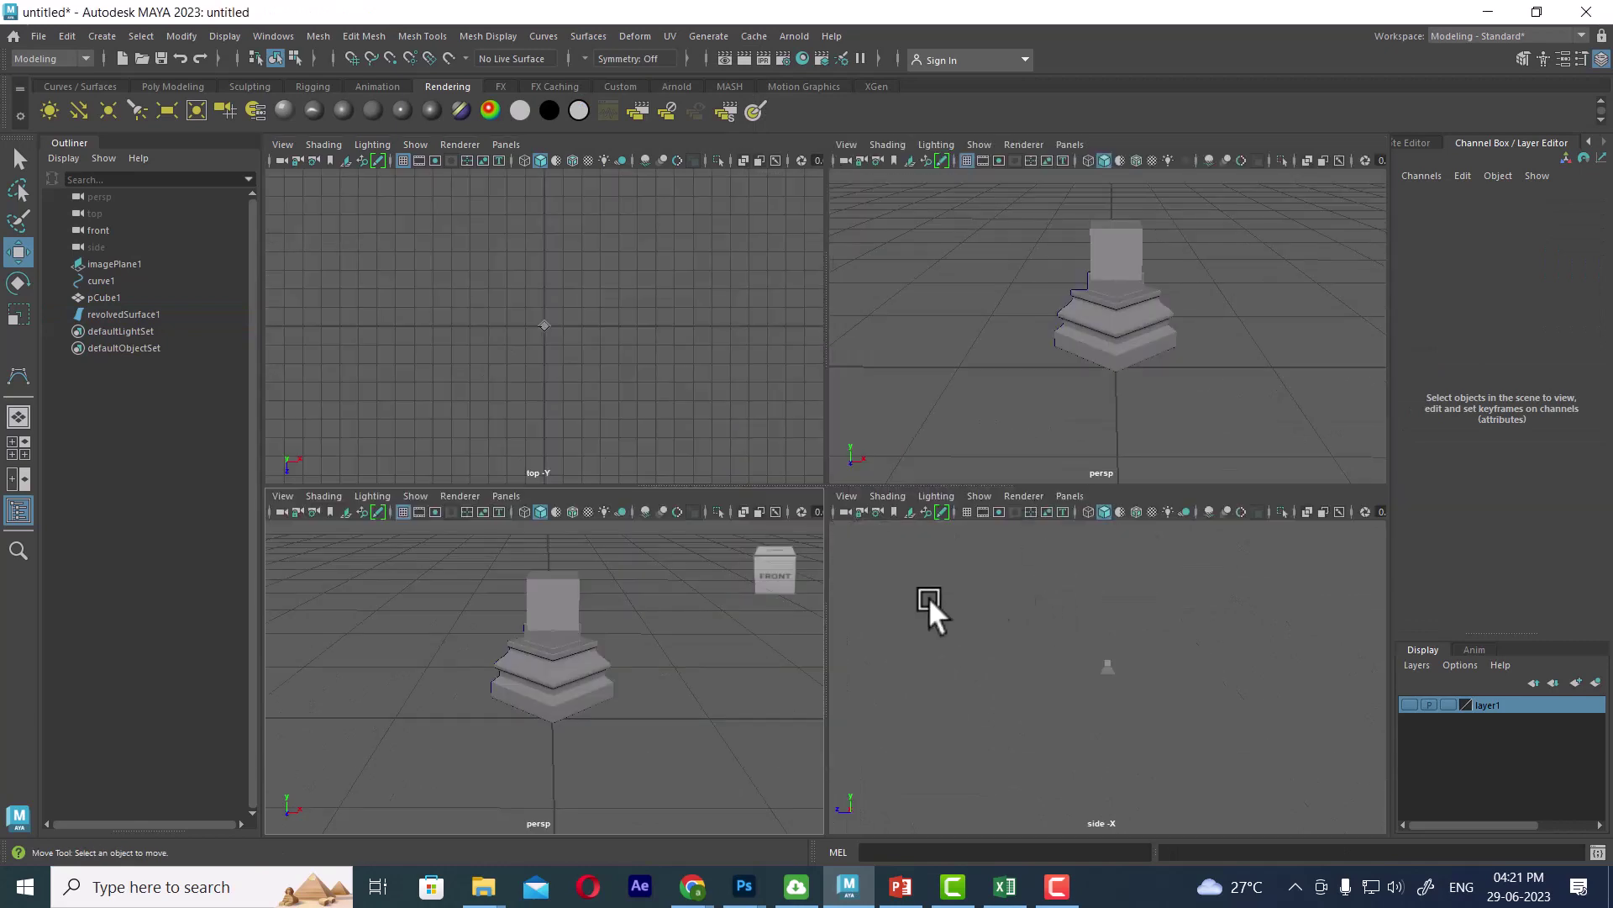
click(1409, 704)
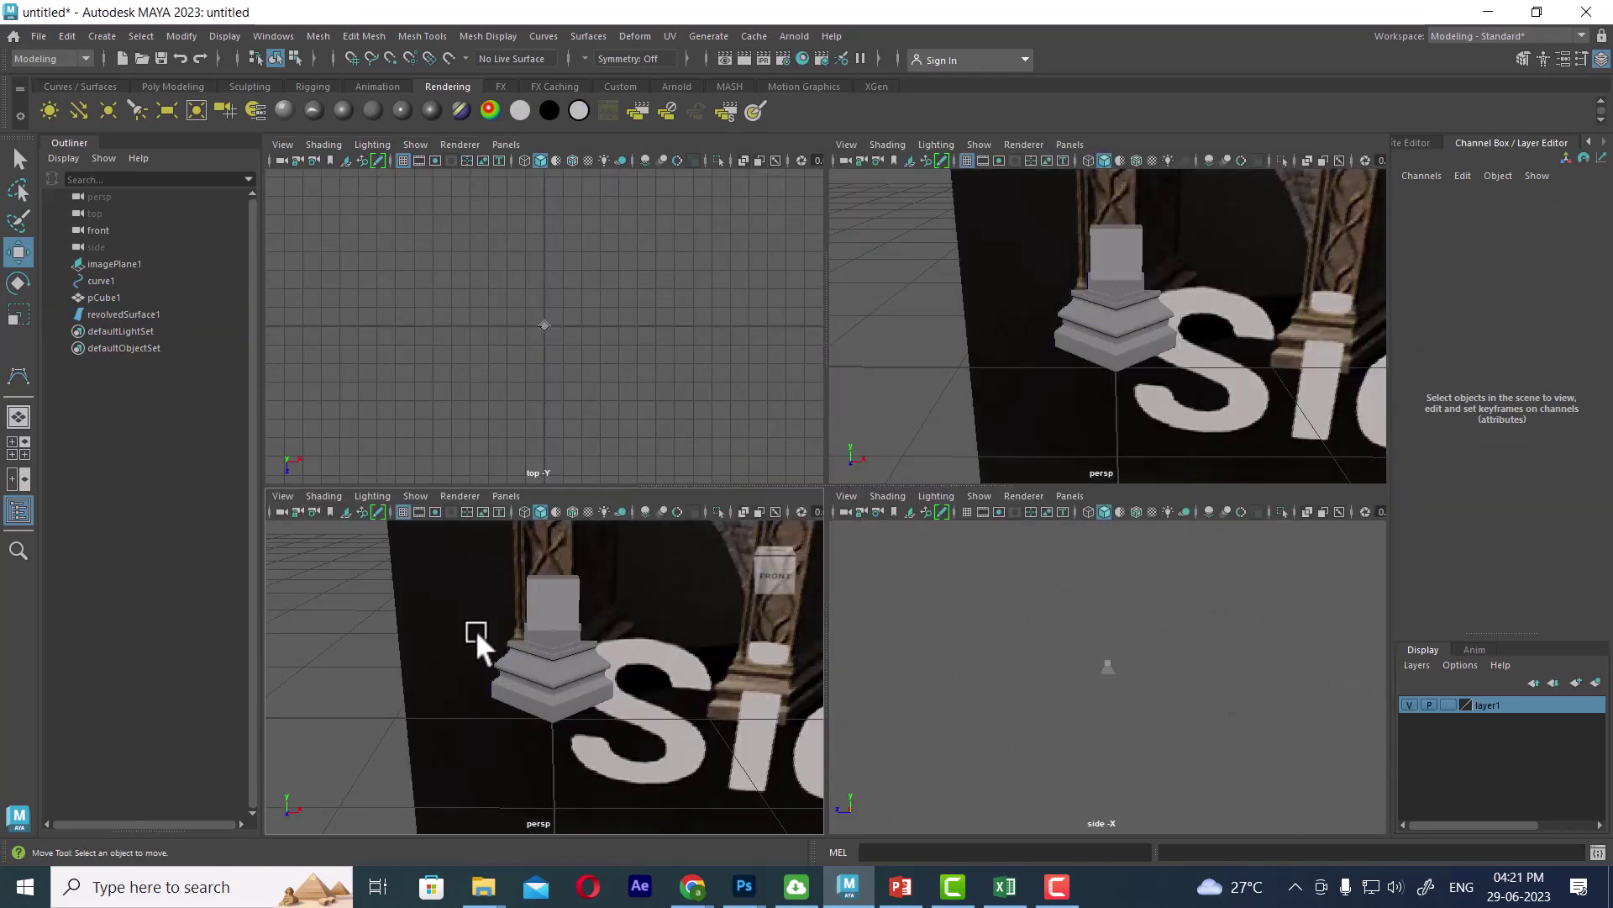
key(space)
drag(614, 658, 616, 697)
scroll(630, 681, up, 3)
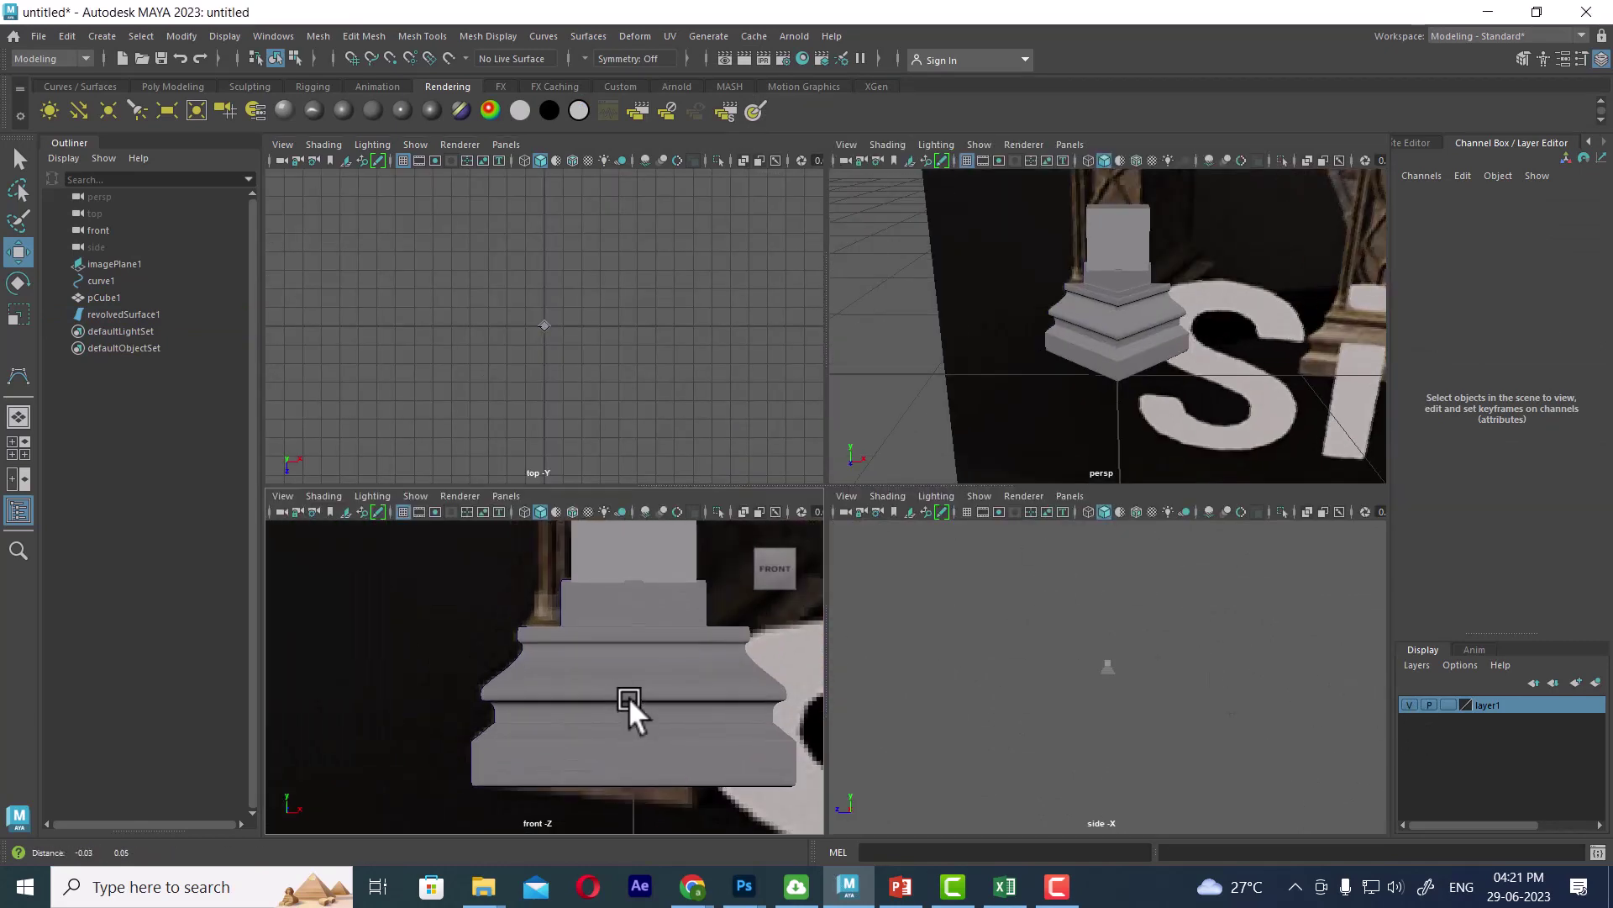
key(4)
scroll(632, 664, down, 3)
scroll(653, 708, down, 2)
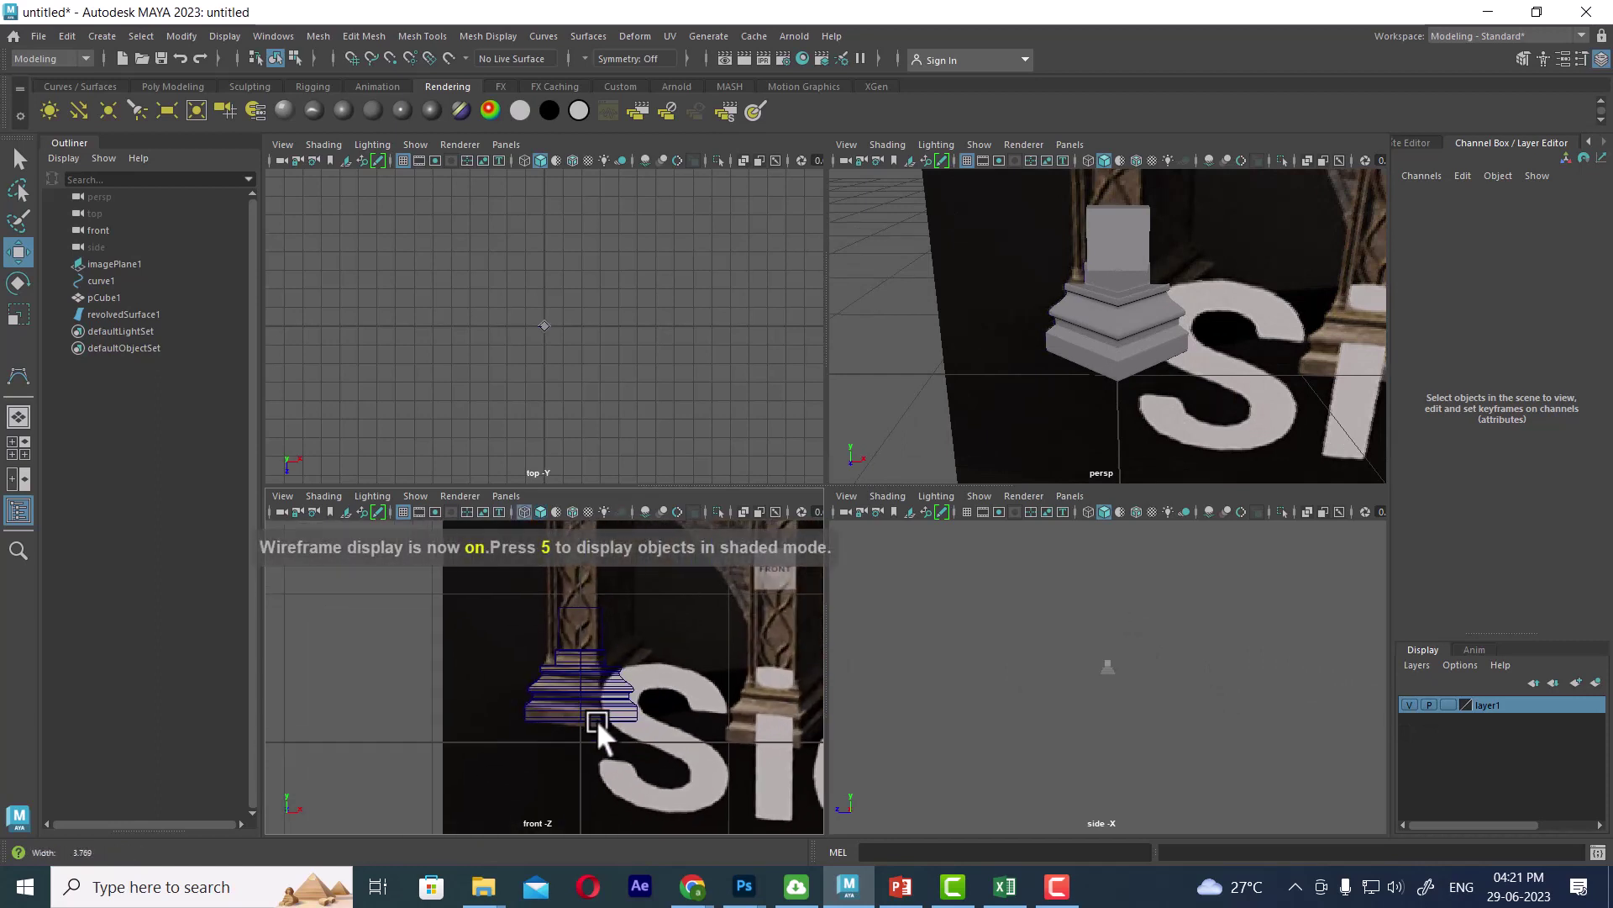
scroll(597, 720, up, 1)
Select both the revolved base and its profile curve.
click(1119, 362)
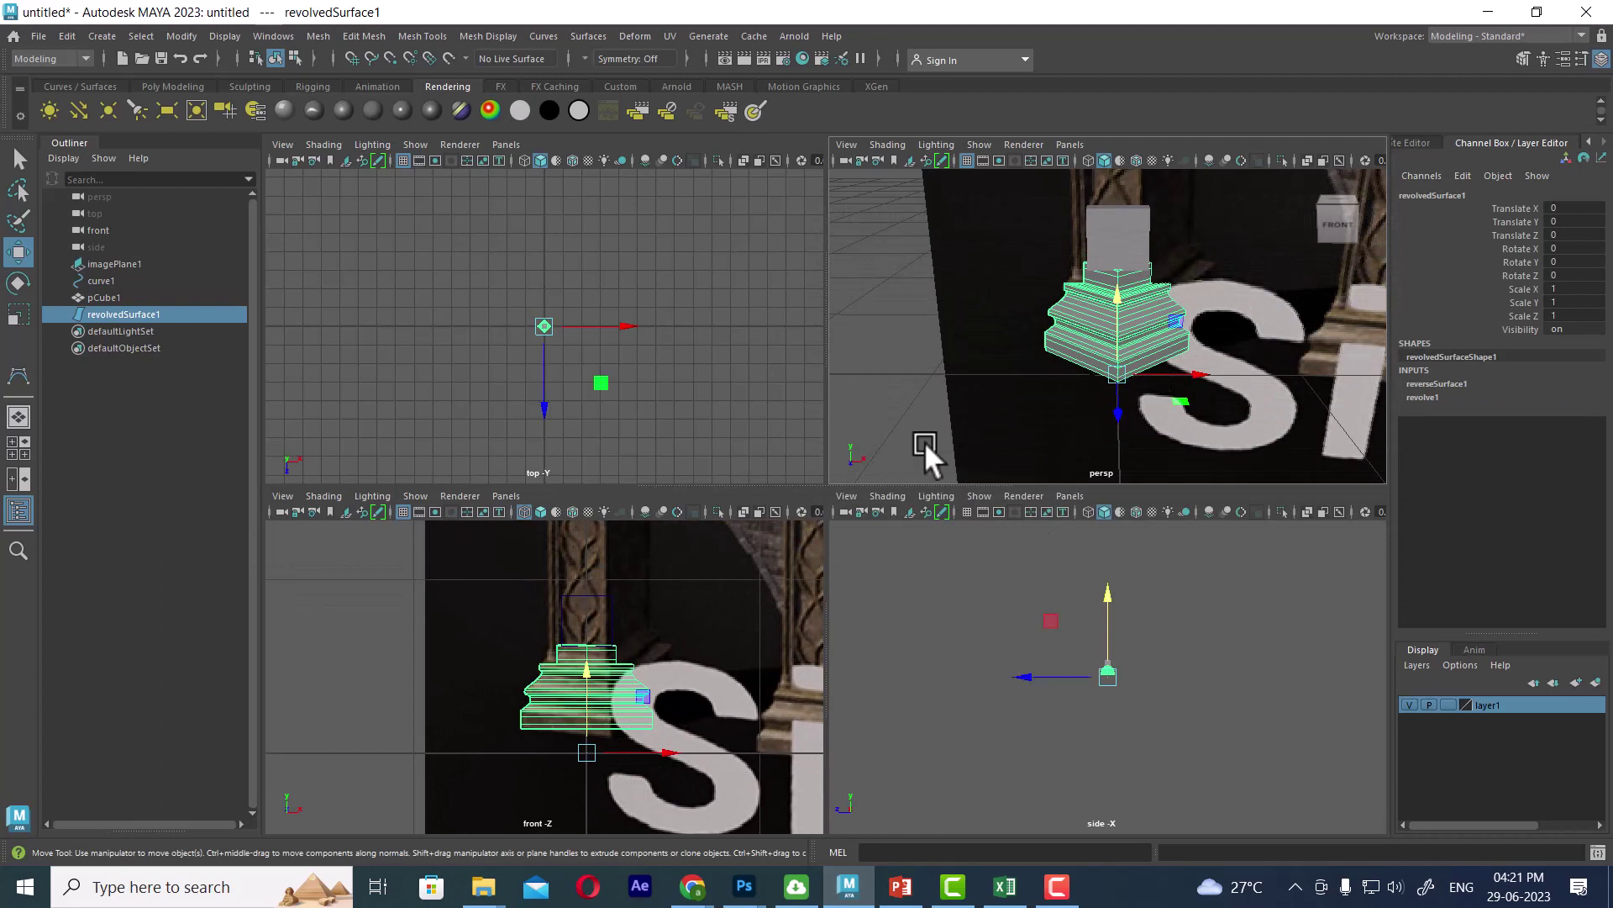
scroll(552, 296, up, 5)
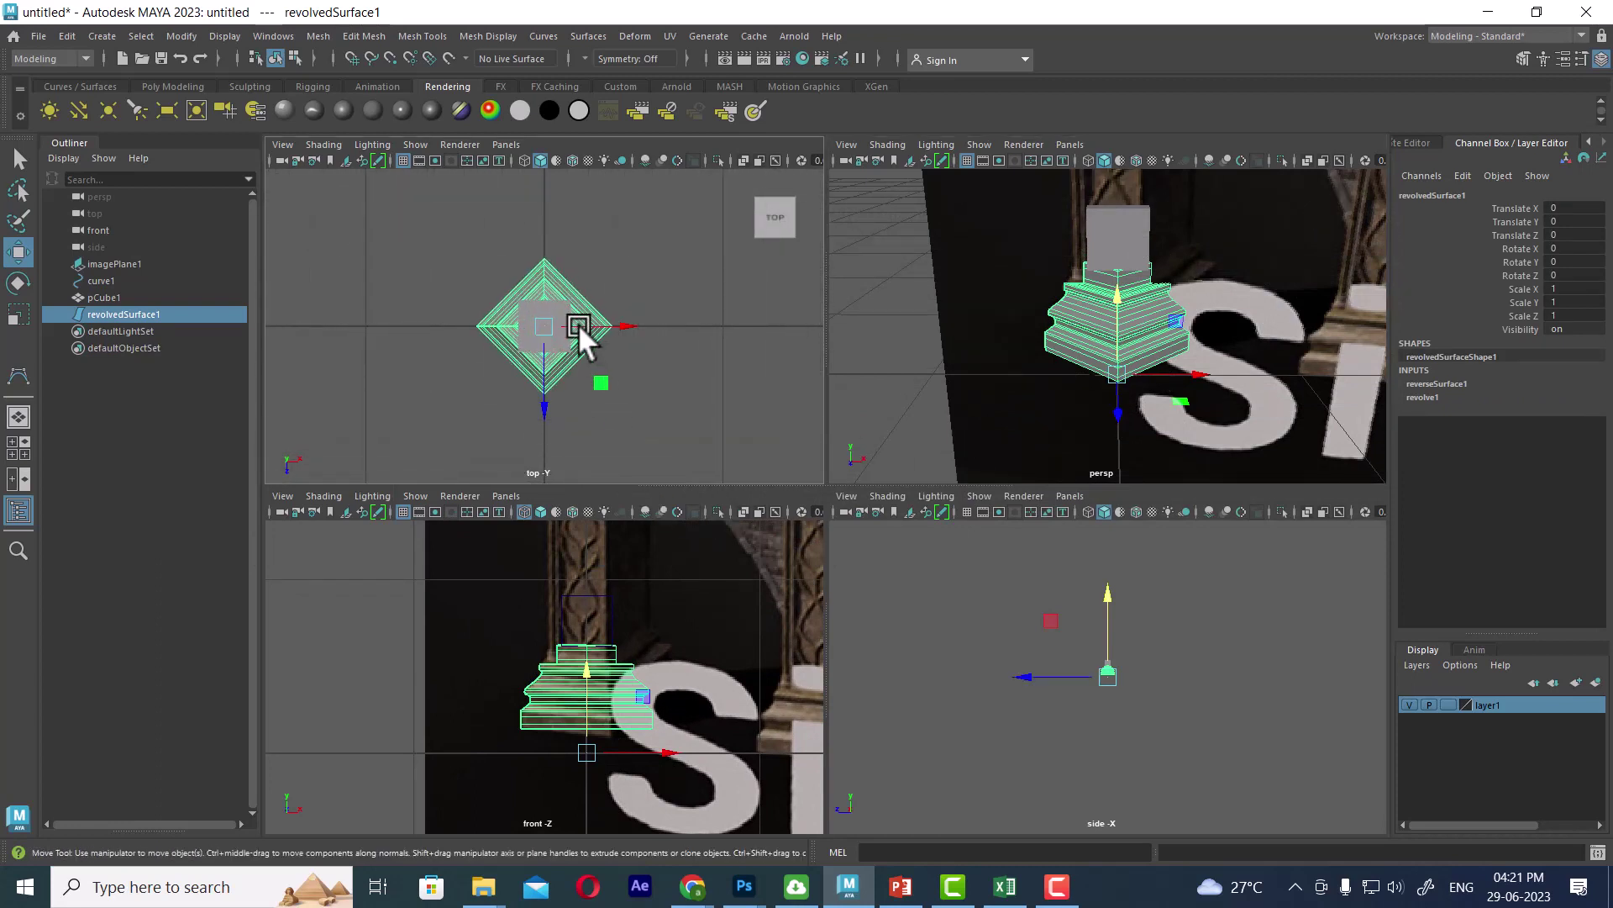
click(554, 408)
drag(482, 320, 463, 391)
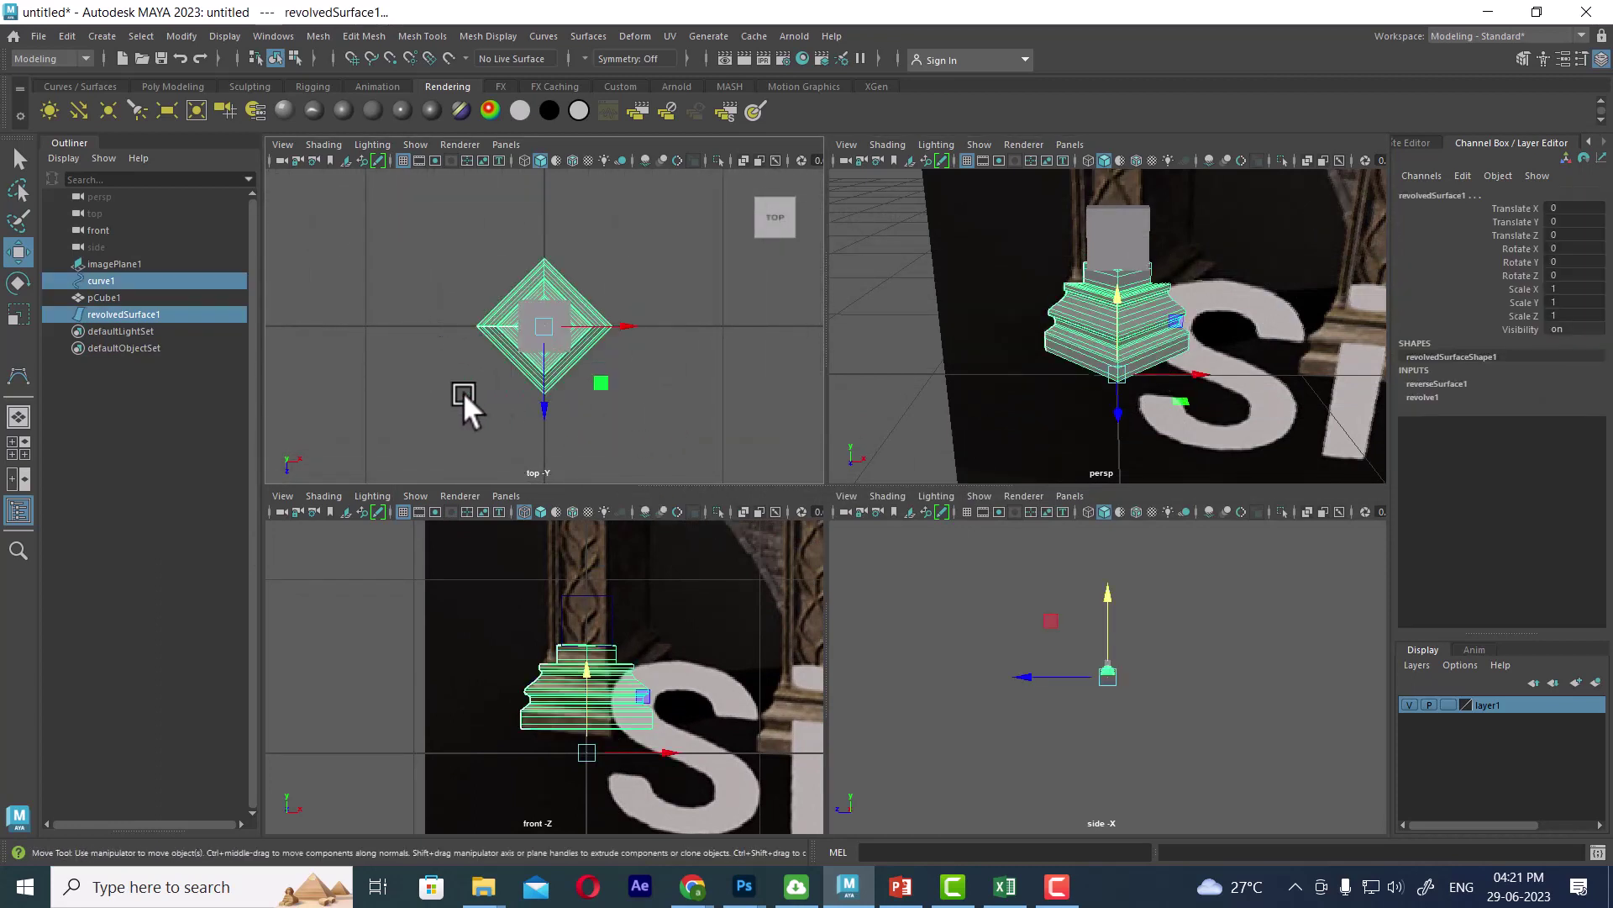
click(67, 36)
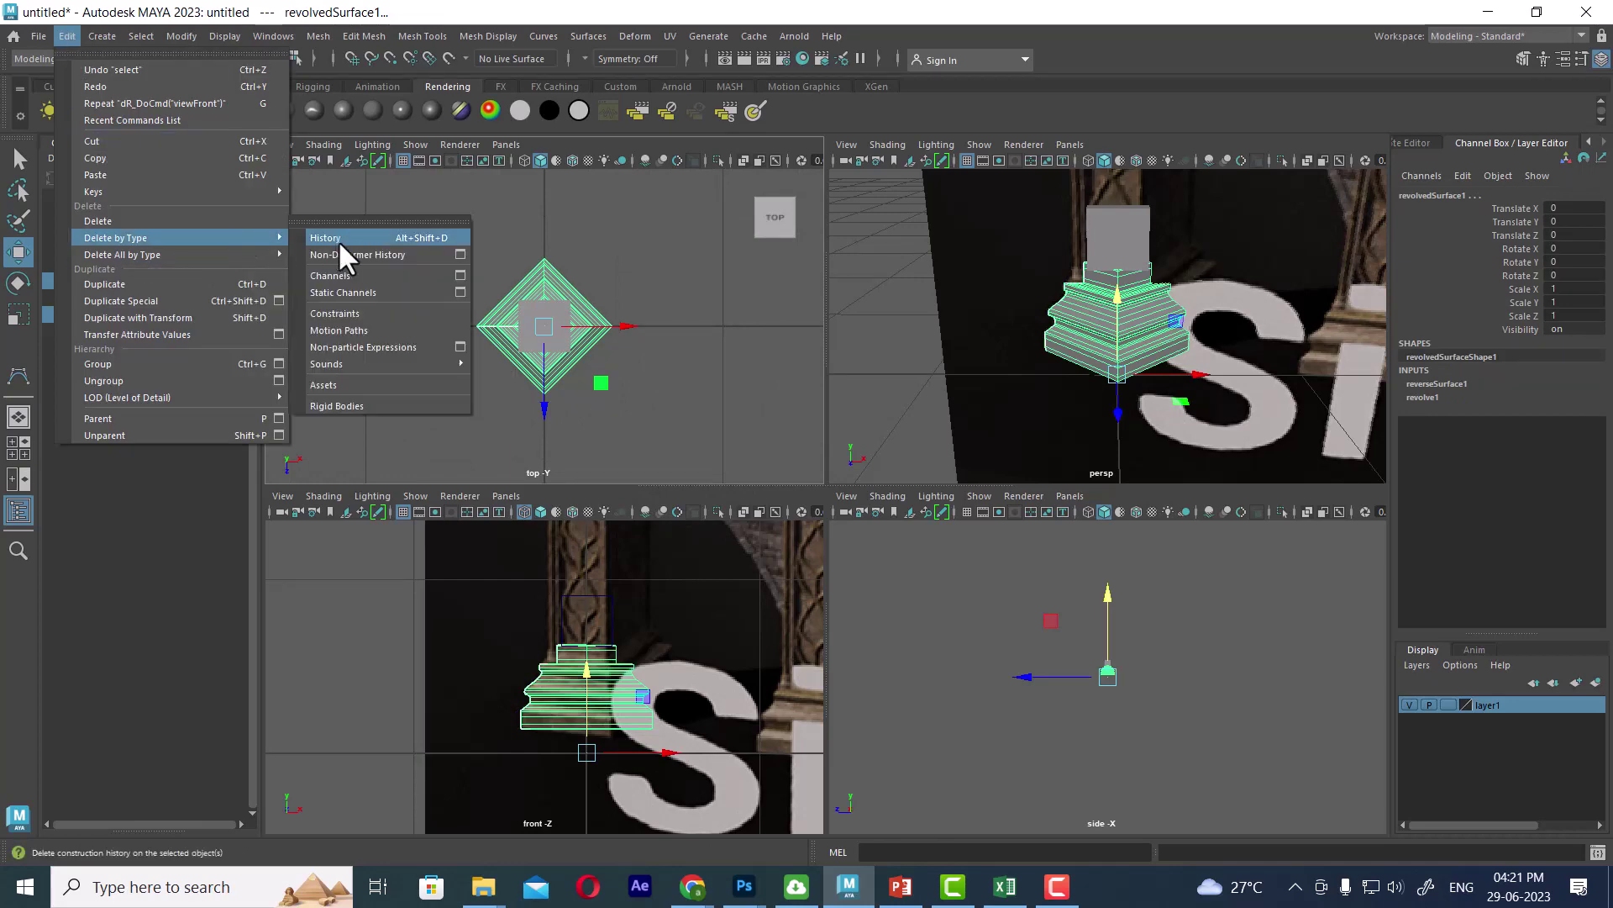
Delete the selection's construction history and rotate the base to -45 on Y.
click(339, 240)
click(573, 340)
key(e)
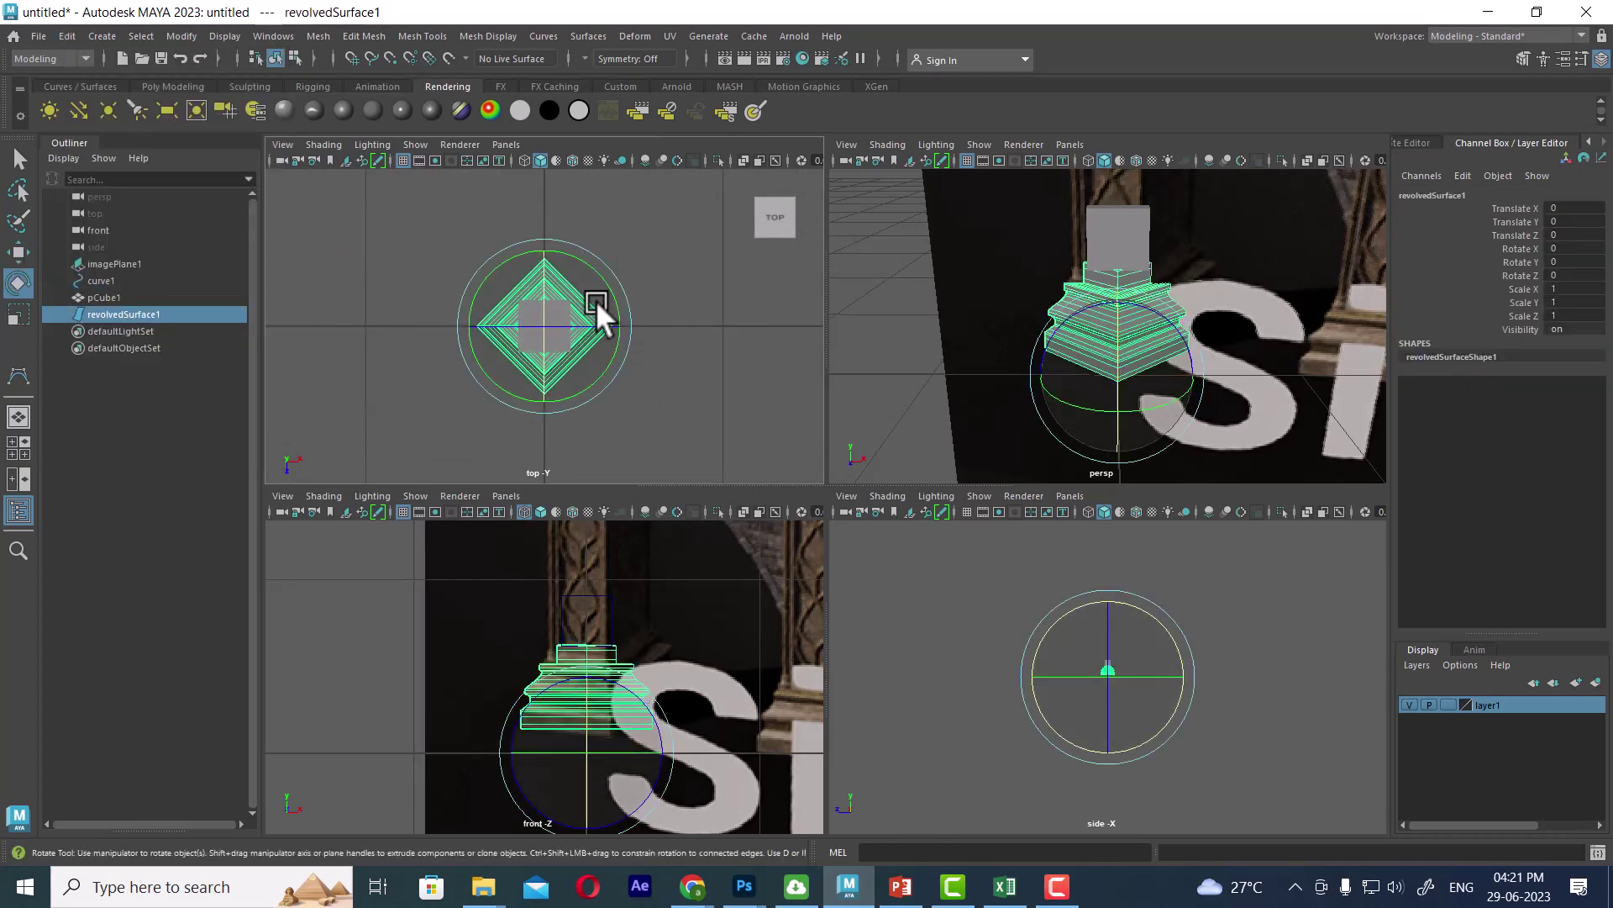
drag(596, 270, 618, 295)
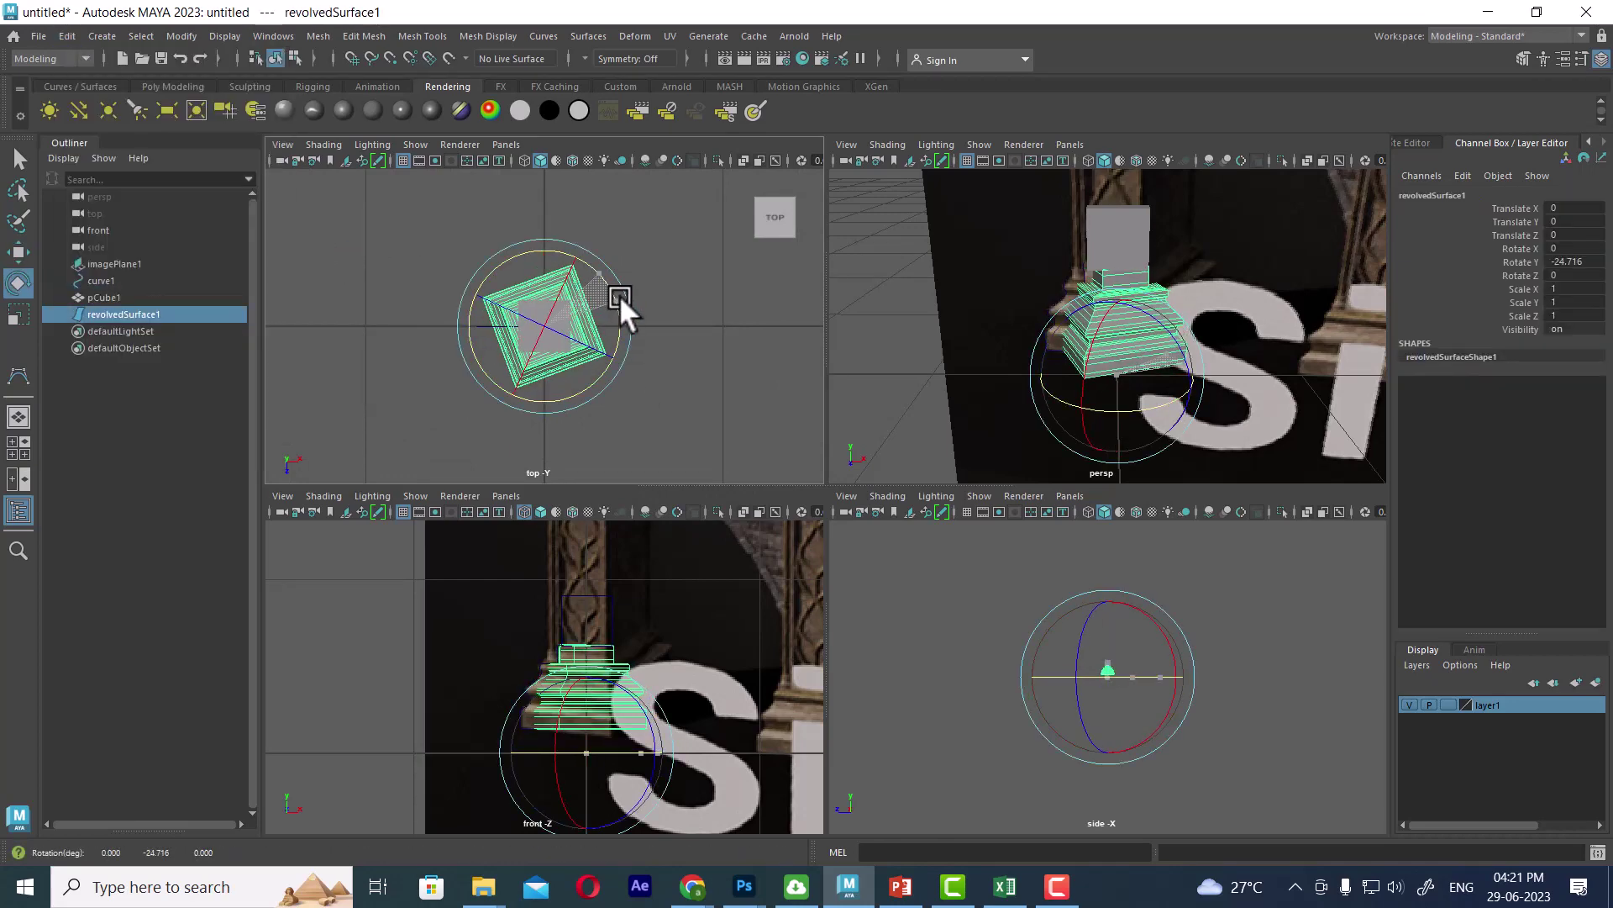
click(1592, 263)
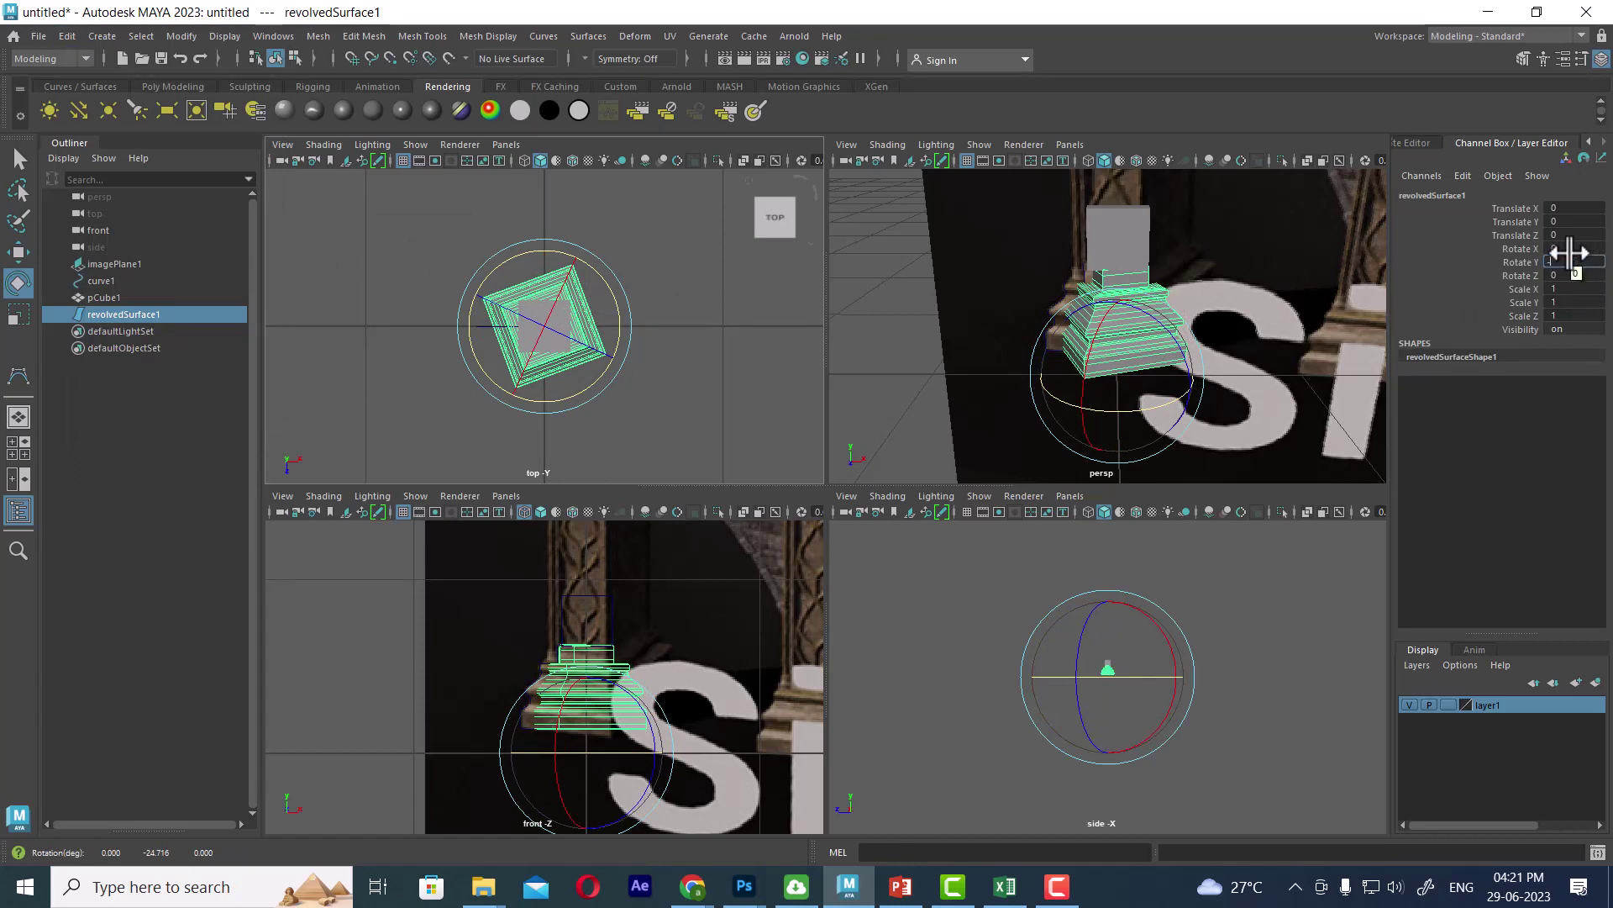
text(0)
key(Return)
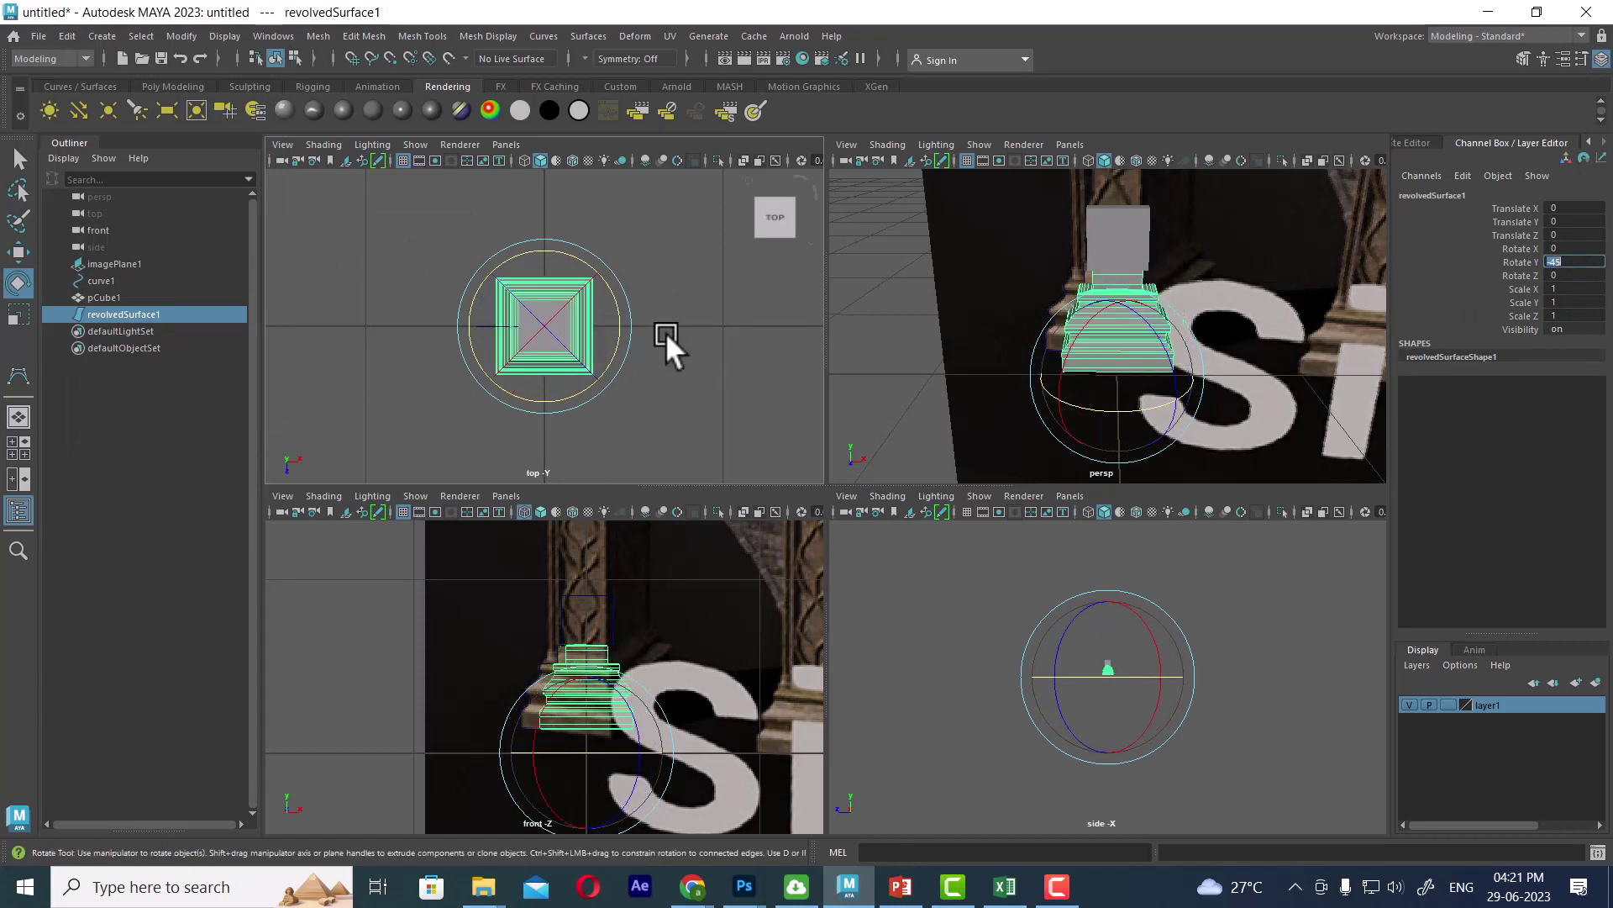
drag(666, 331, 684, 405)
Inspect the base's alignment in a maximized front view, then return to four views.
key(w)
key(f)
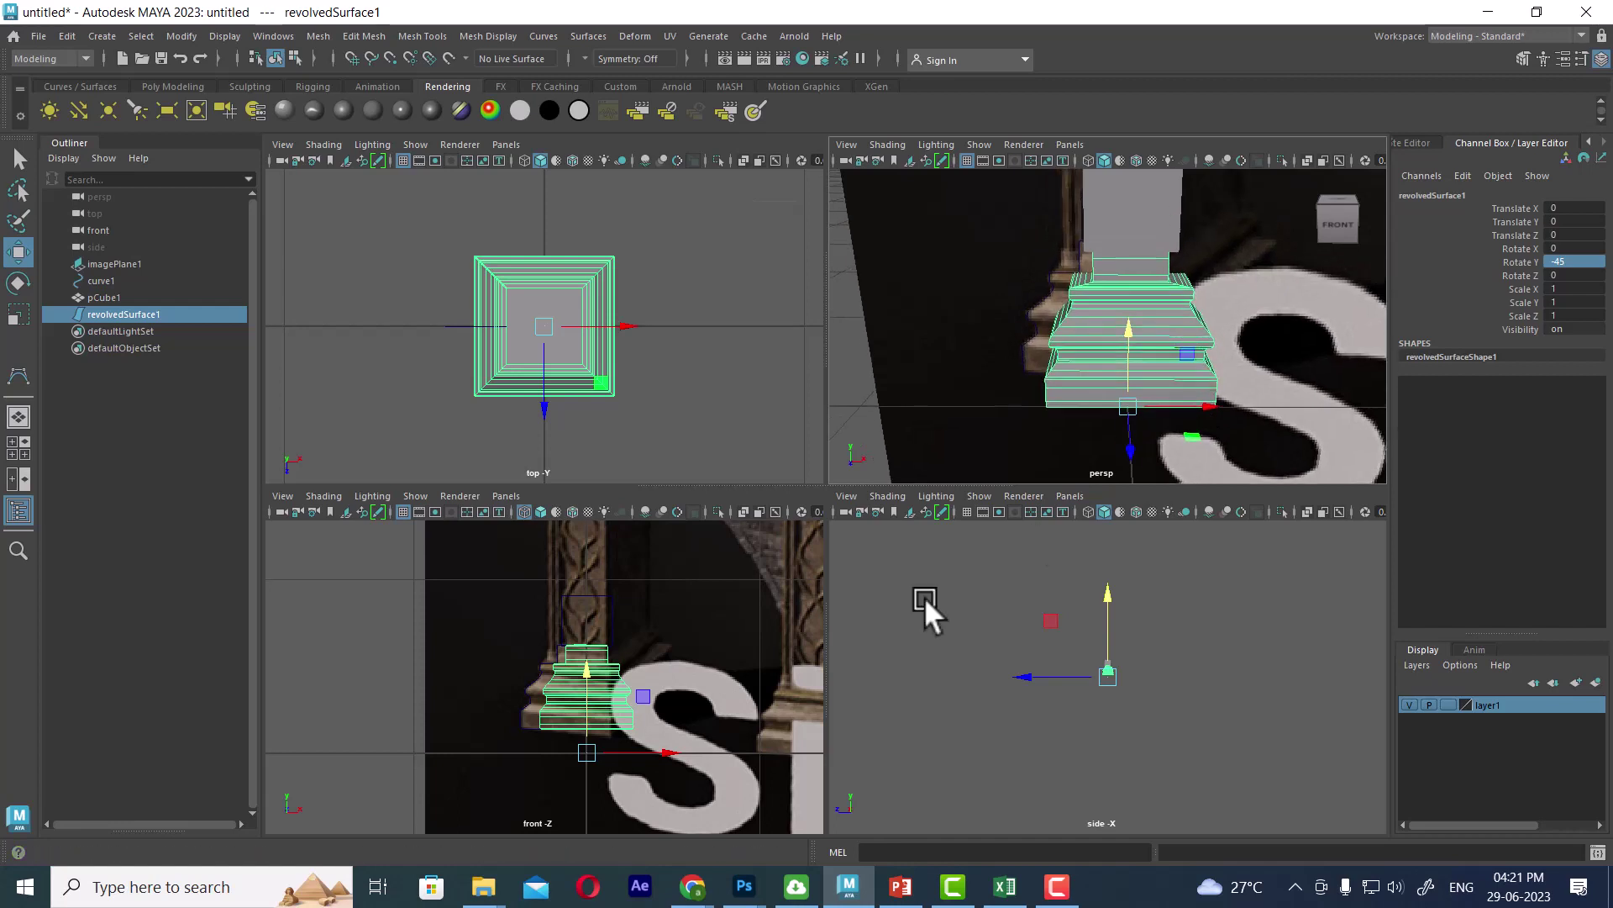
key(f)
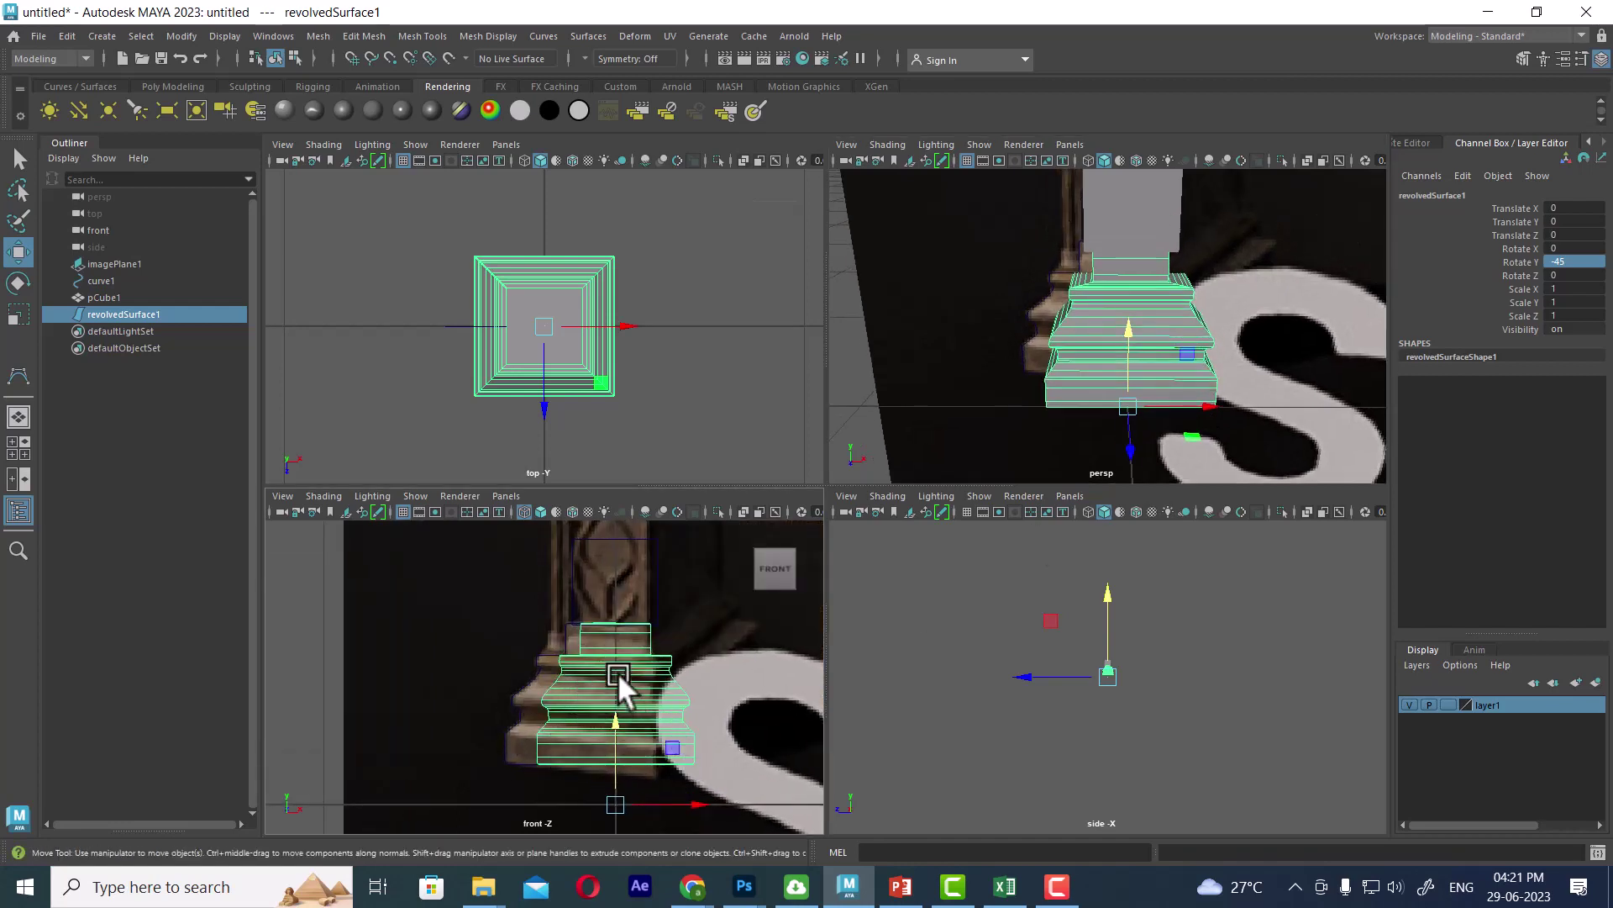
scroll(662, 693, down, 3)
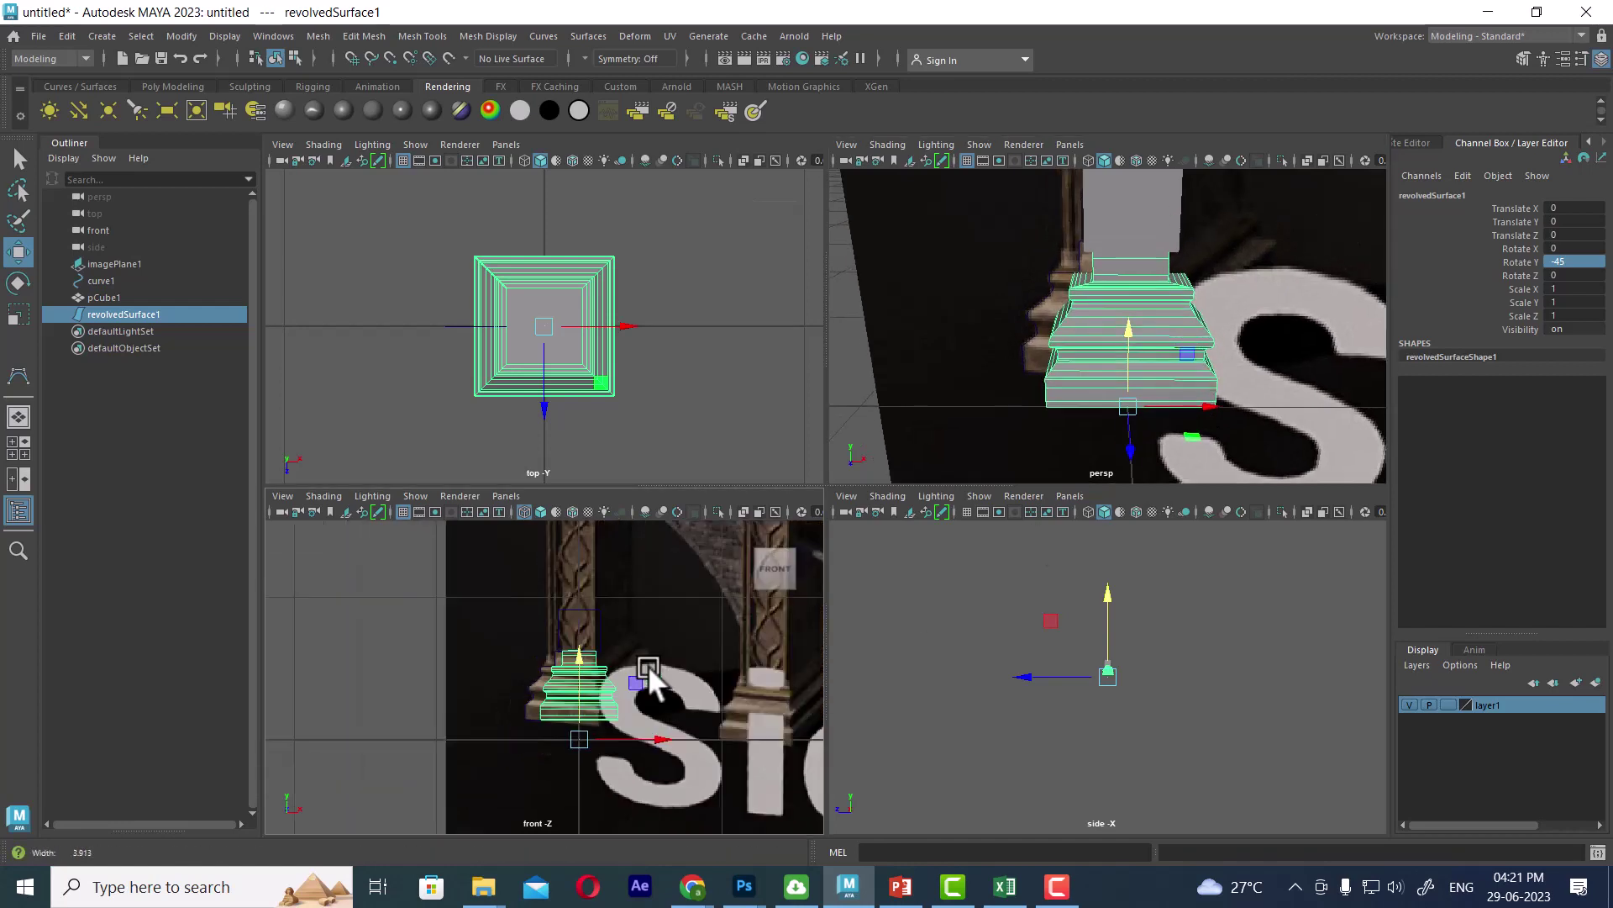
scroll(642, 721, up, 3)
key(space)
mouse_move(661, 706)
alt+middle_down()
mouse_move(809, 519)
mouse_move(760, 648)
alt+middle_up()
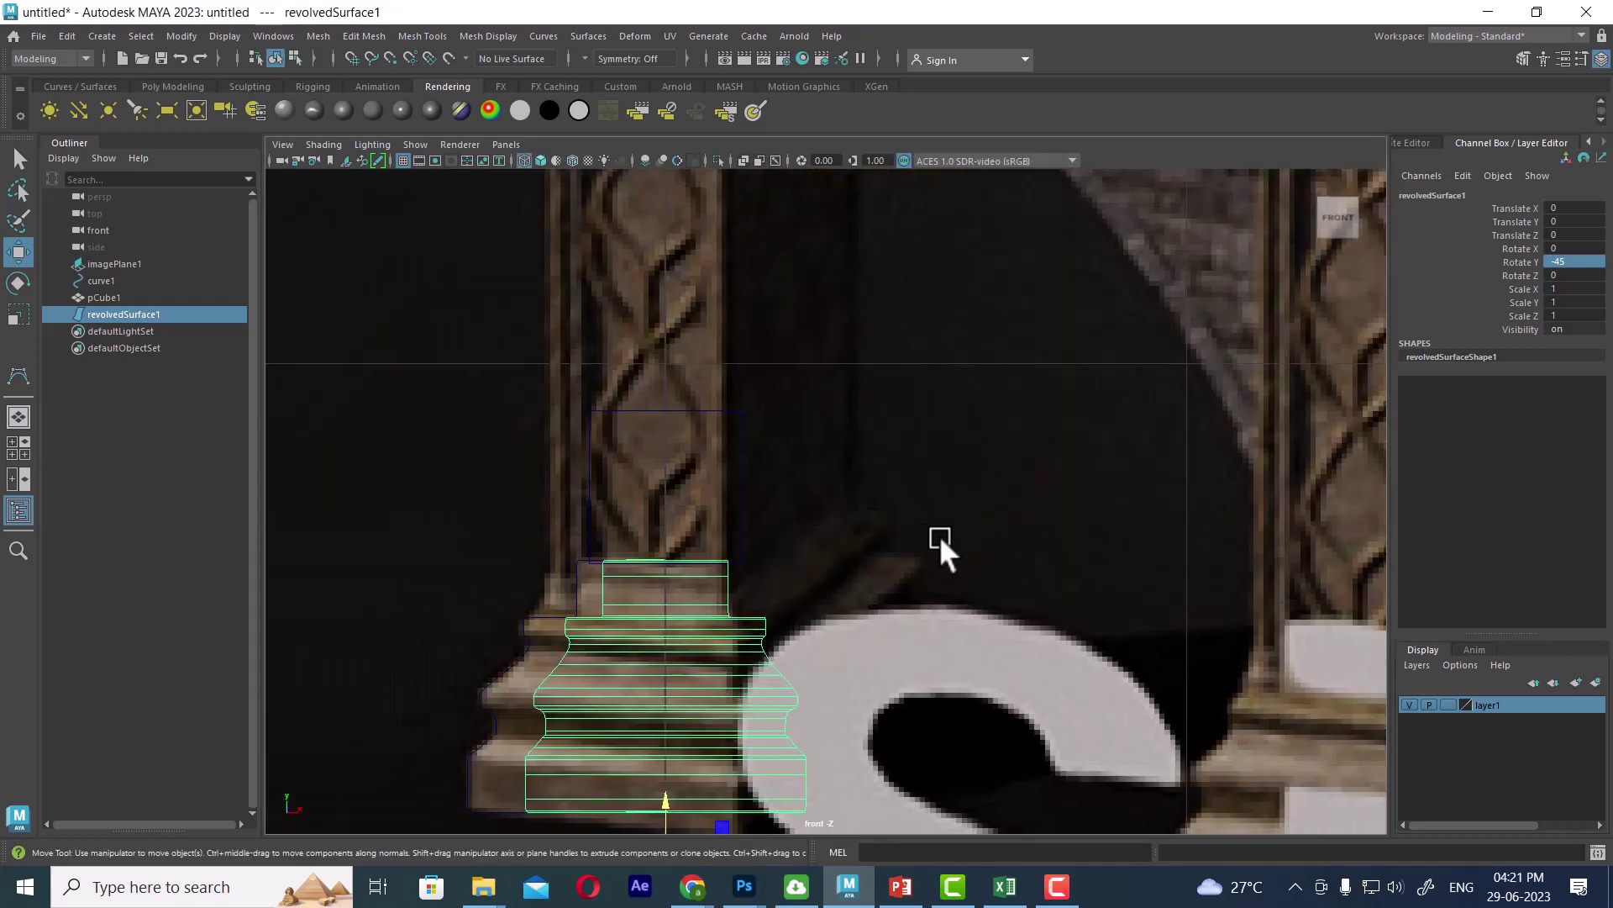
scroll(886, 578, down, 5)
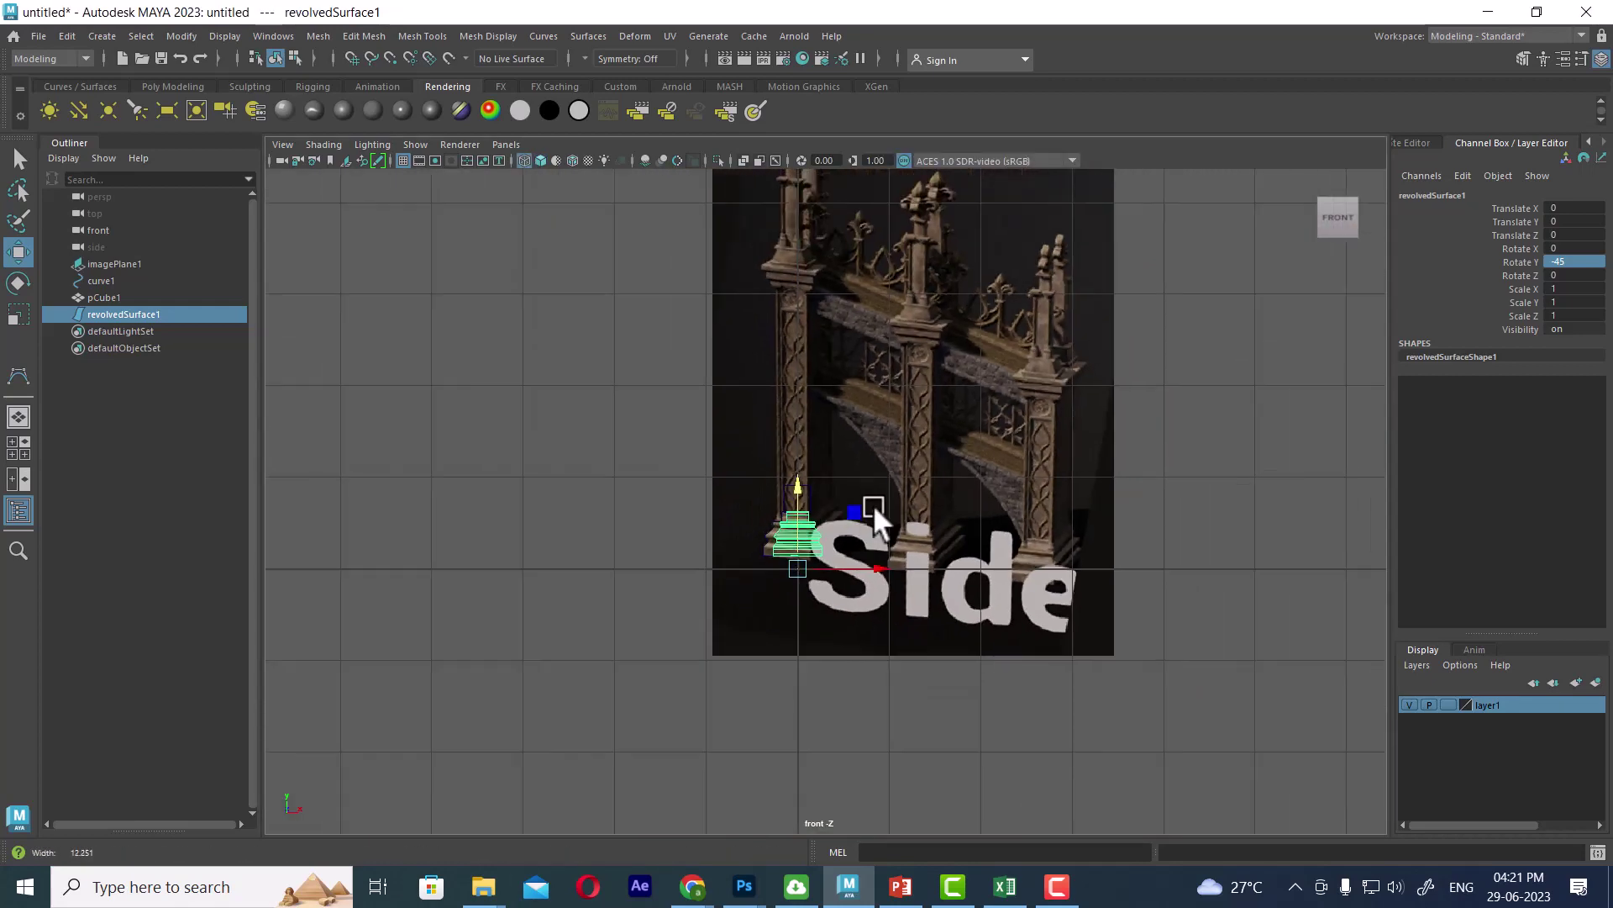
scroll(874, 502, up, 4)
key(space)
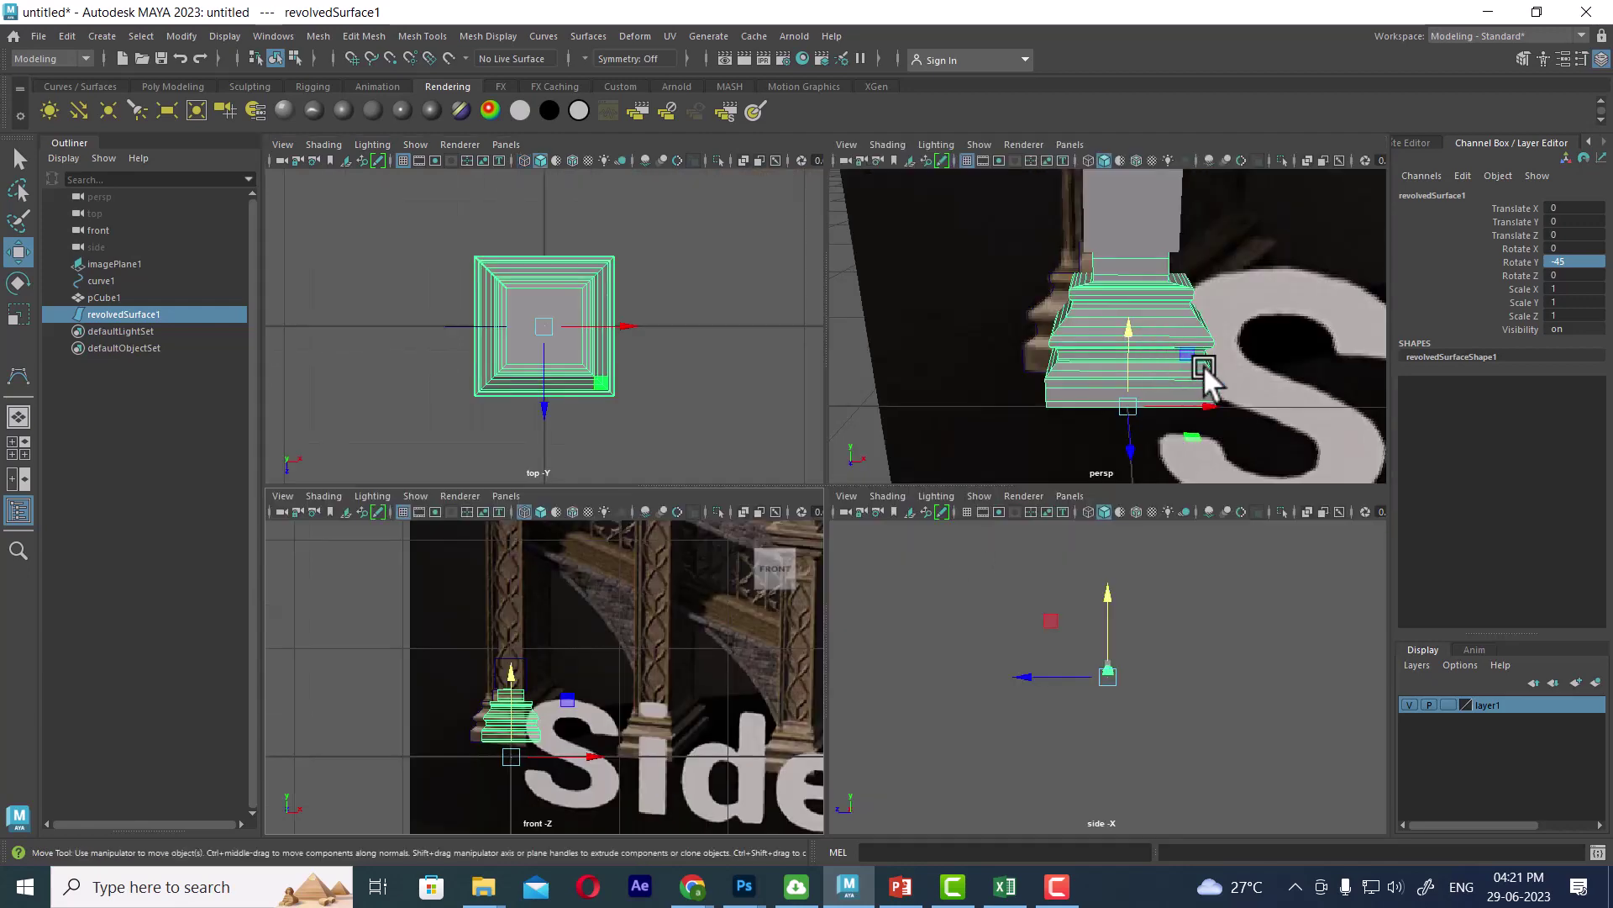
mouse_move(1202, 364)
alt+mouse_down()
mouse_move(1086, 321)
mouse_move(1153, 372)
alt+mouse_up()
Toggle the revolved surface between control vertex and object mode and reselect it.
right_click(726, 246)
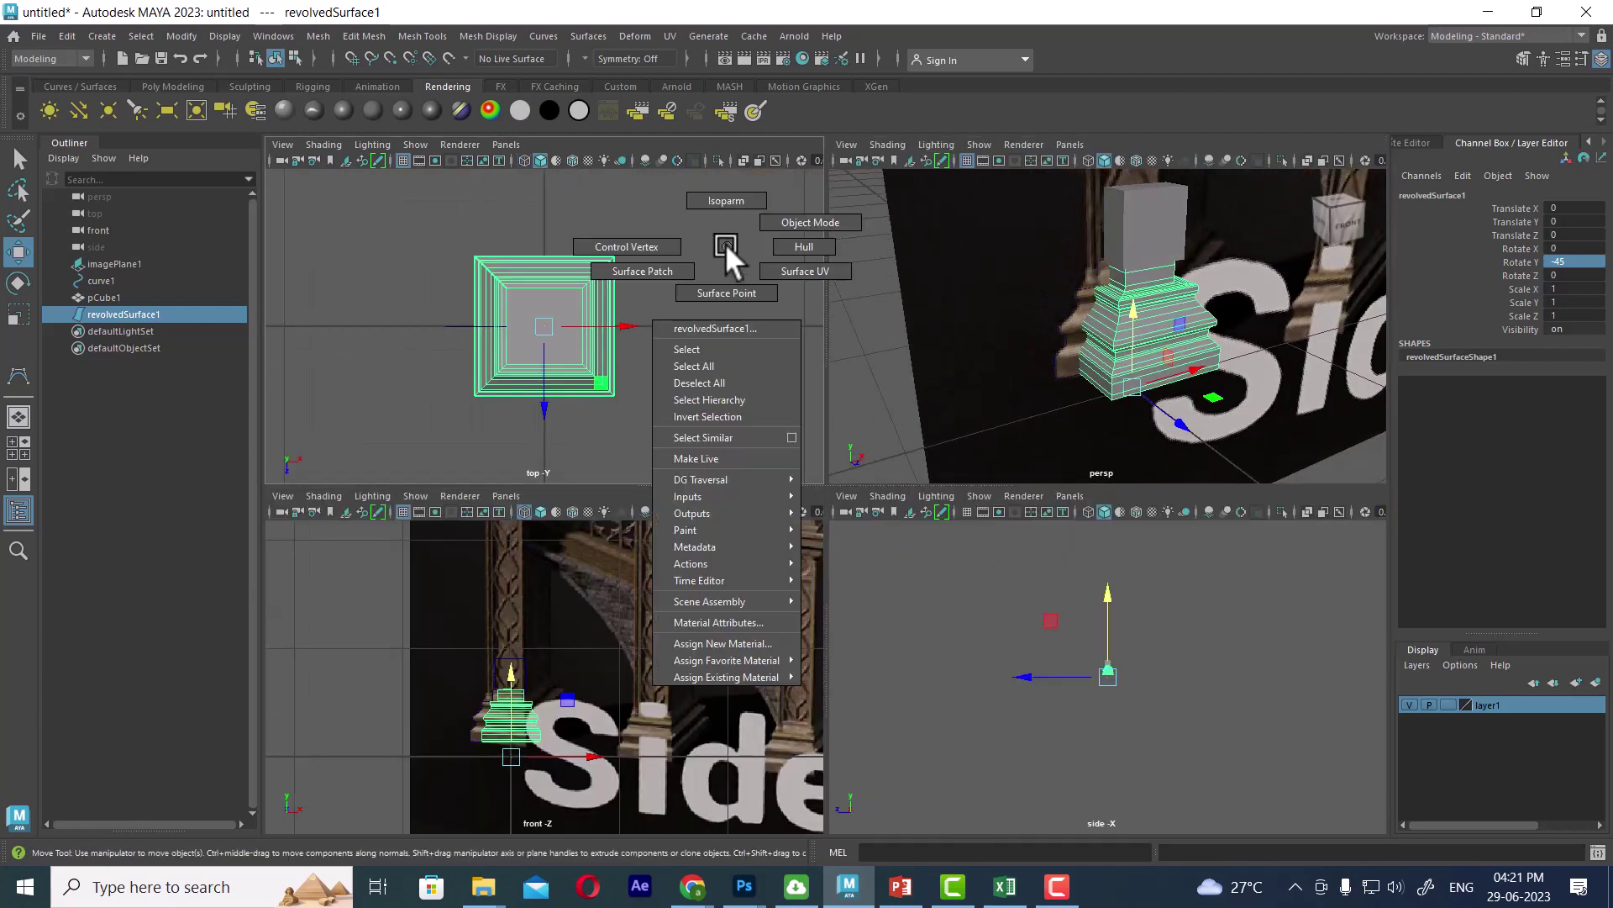
right_drag(725, 242, 626, 246)
right_drag(521, 291, 642, 249)
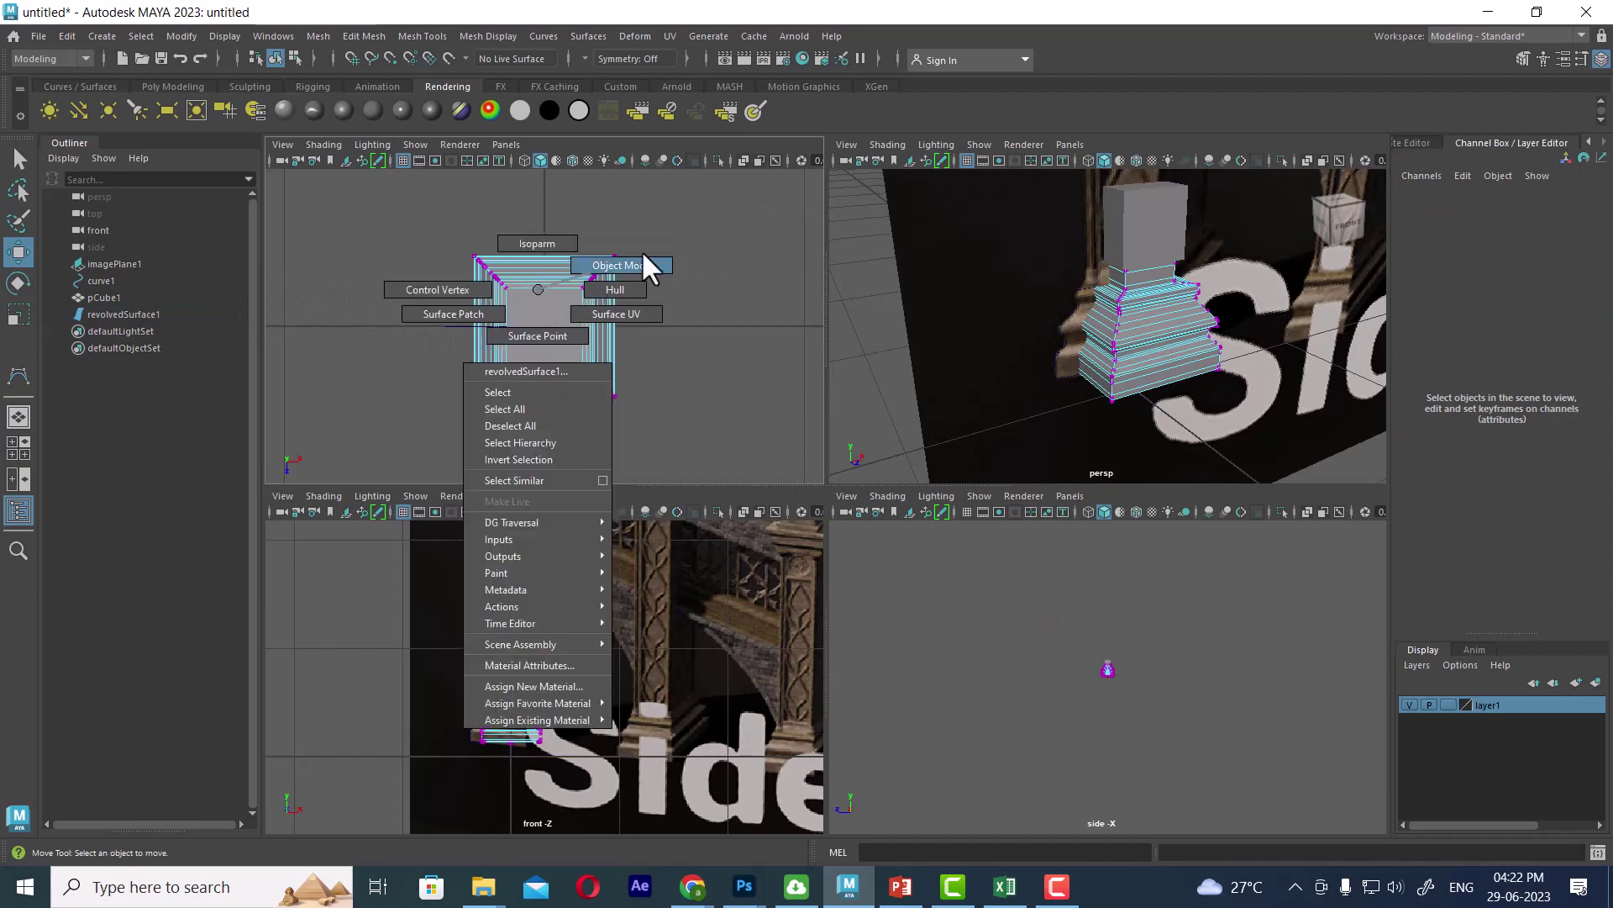
click(615, 290)
mouse_move(1244, 336)
alt+mouse_down()
mouse_move(1318, 343)
mouse_move(1220, 354)
alt+mouse_up()
Raise the top-edge control vertices, undo the move, and maximize the perspective view.
key(F8)
drag(416, 225, 664, 315)
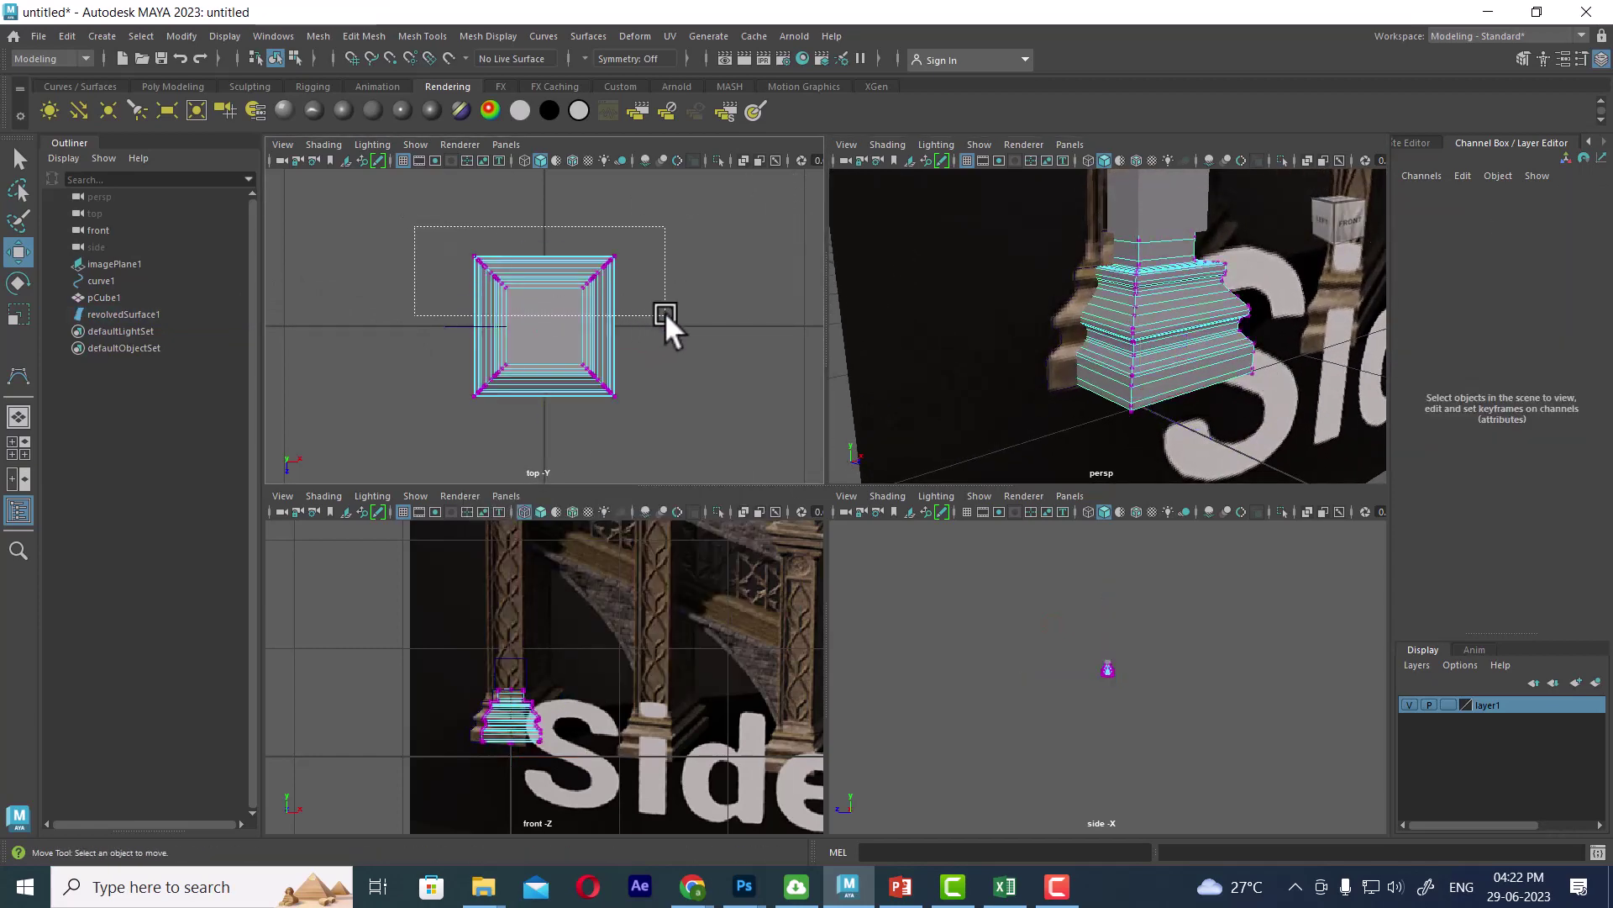
mouse_move(549, 356)
mouse_down()
mouse_move(548, 304)
mouse_move(565, 315)
mouse_up()
key(ctrl+z)
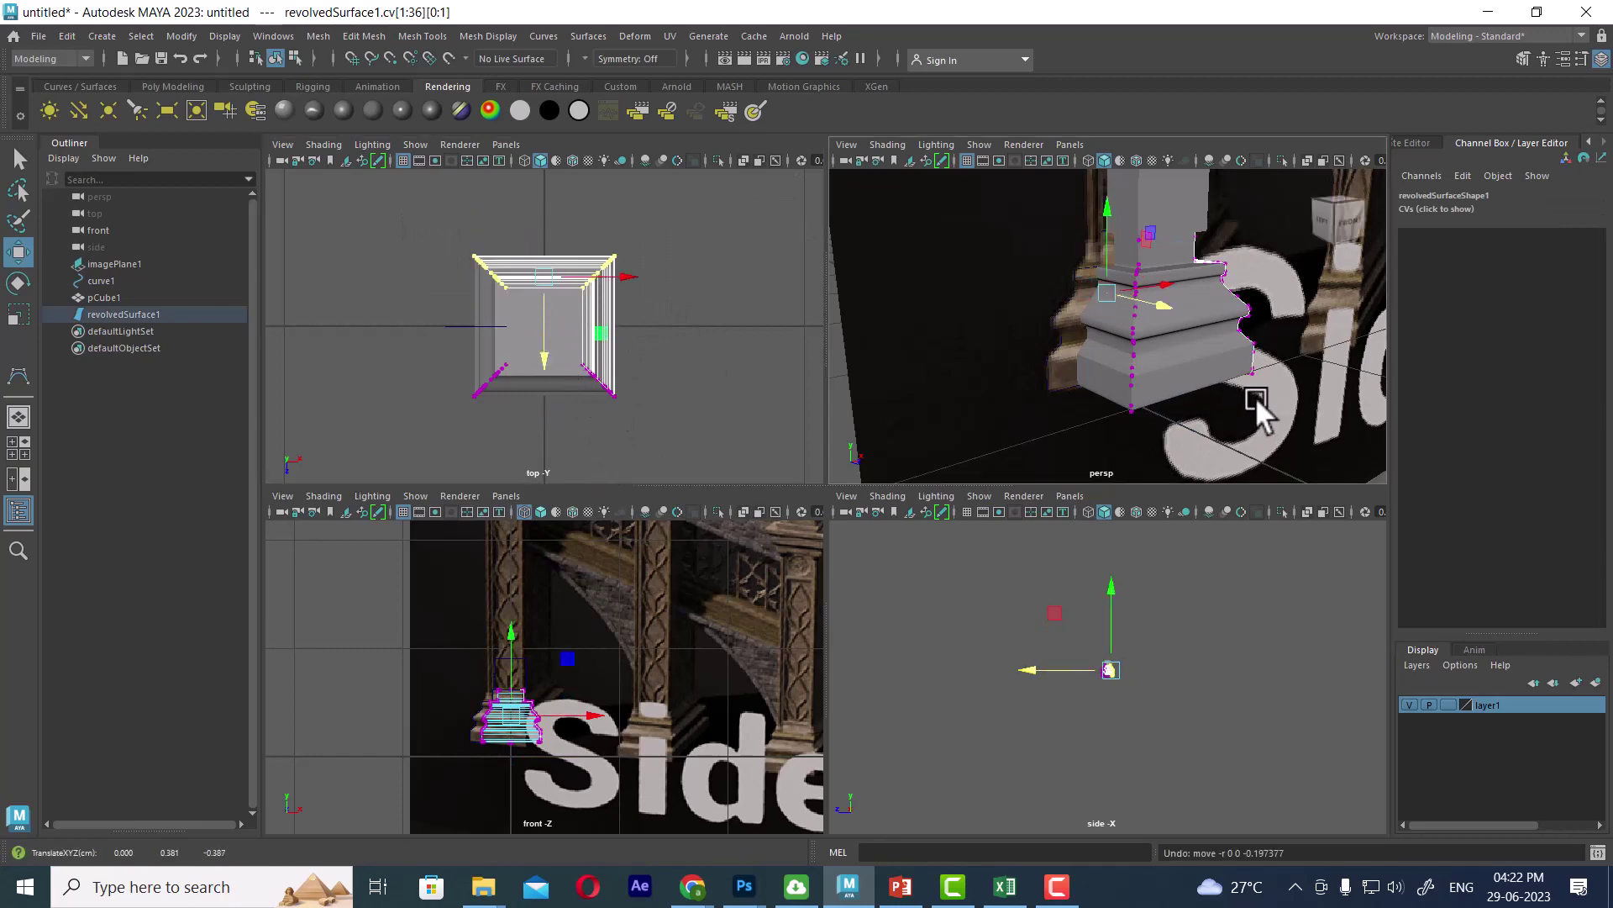
right_drag(1193, 363, 1212, 311)
key(space)
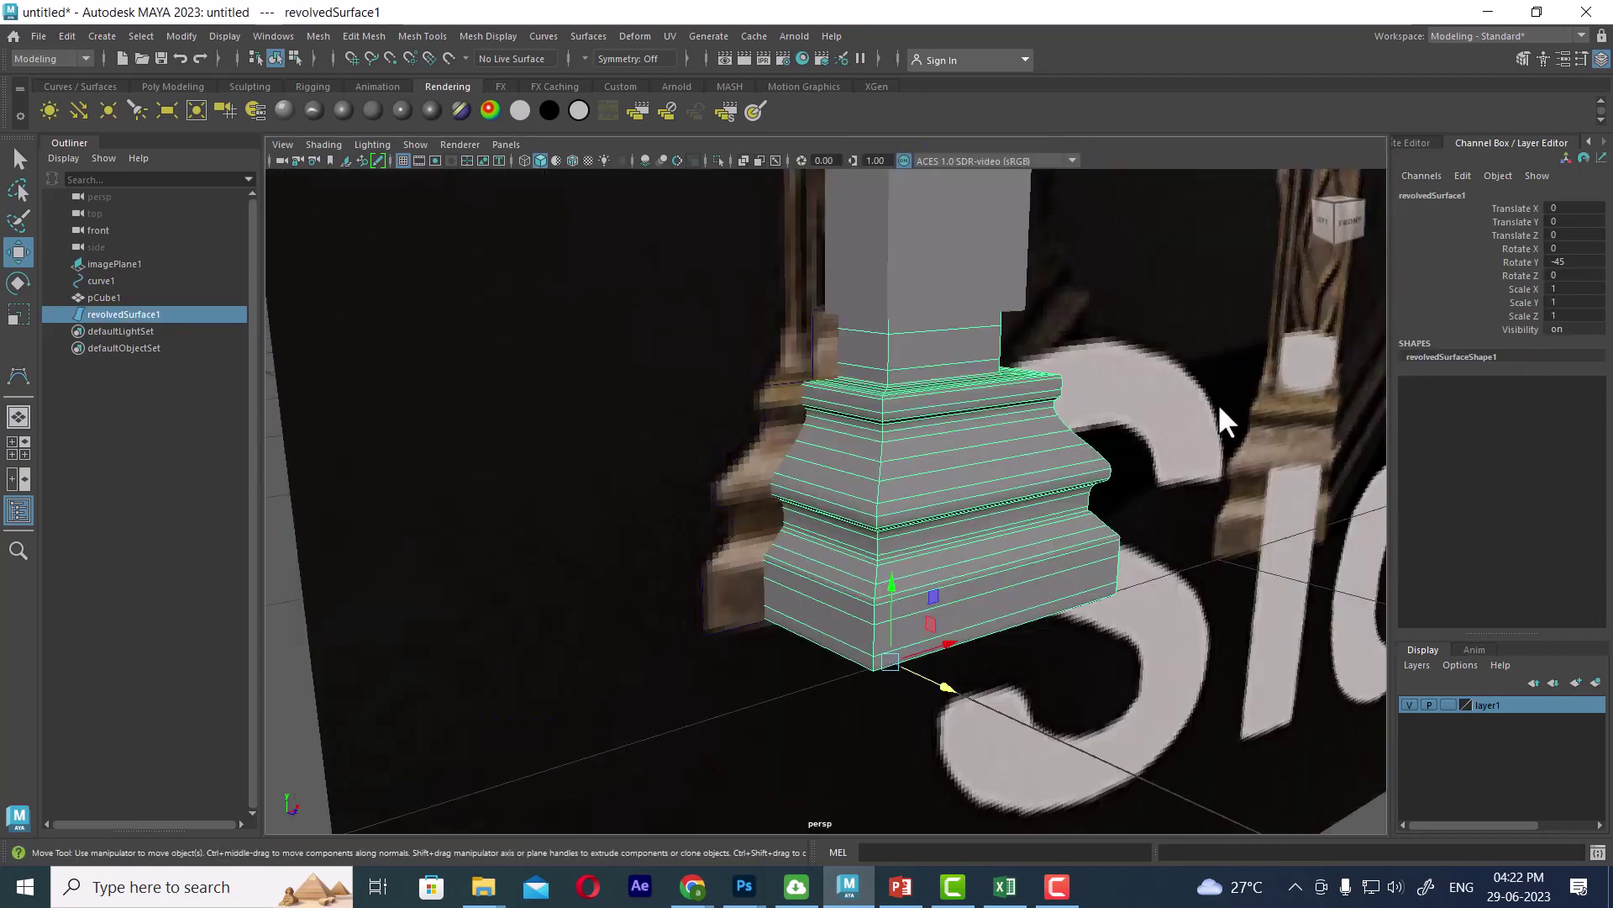
In NURBS to Polygons options, choose General tessellation with per-span iso params for U and V.
click(179, 37)
mouse_move(209, 447)
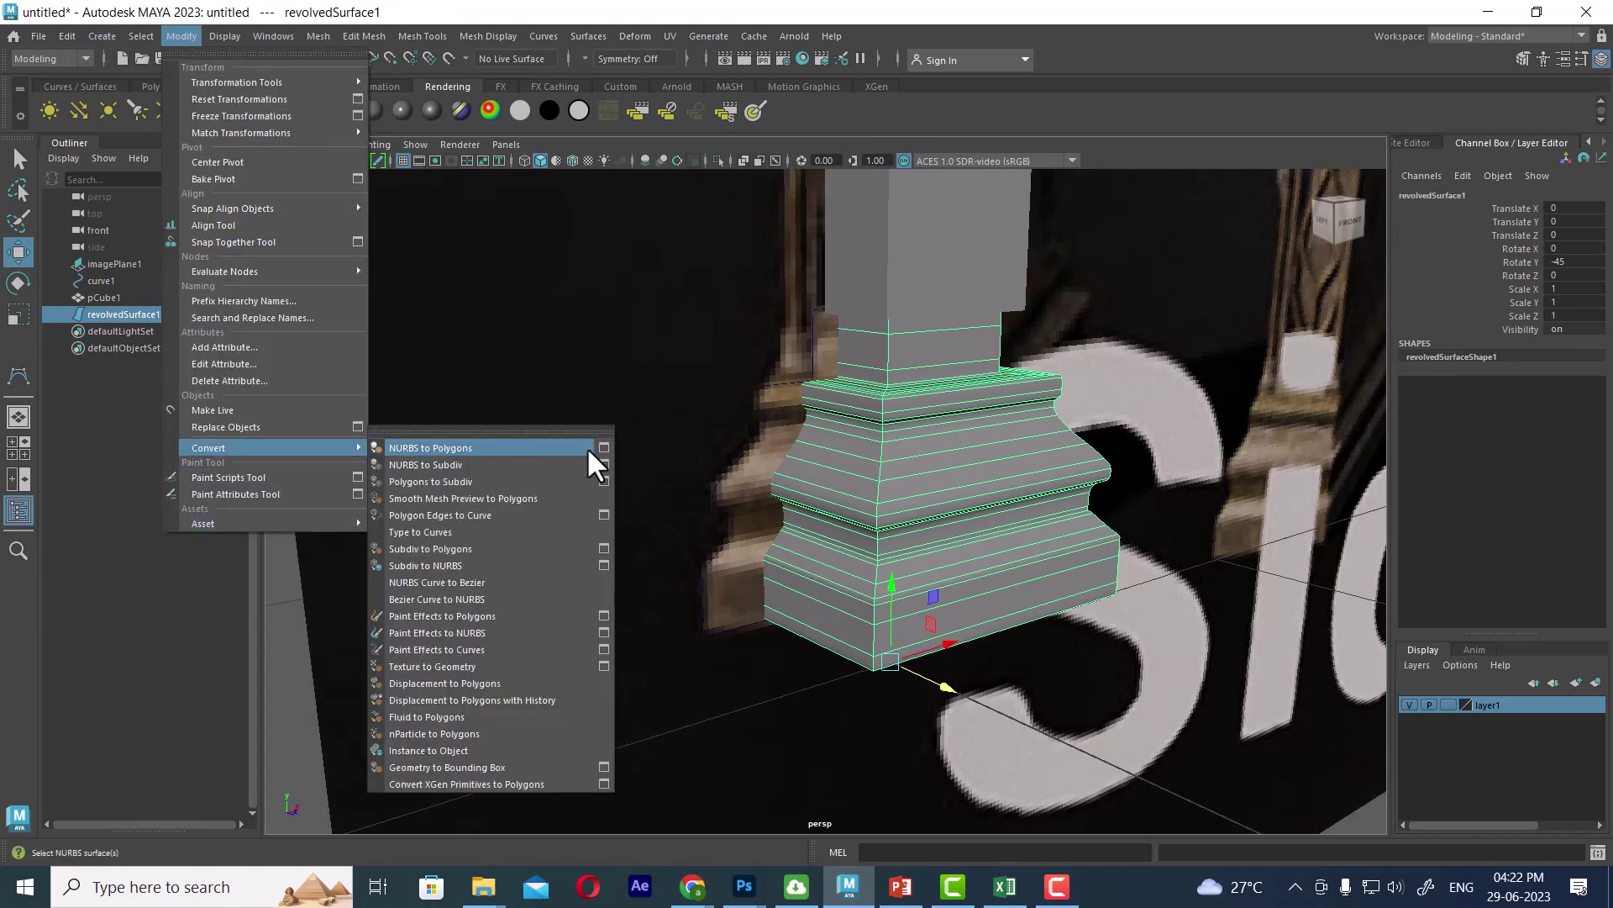
click(605, 447)
drag(457, 153, 1323, 195)
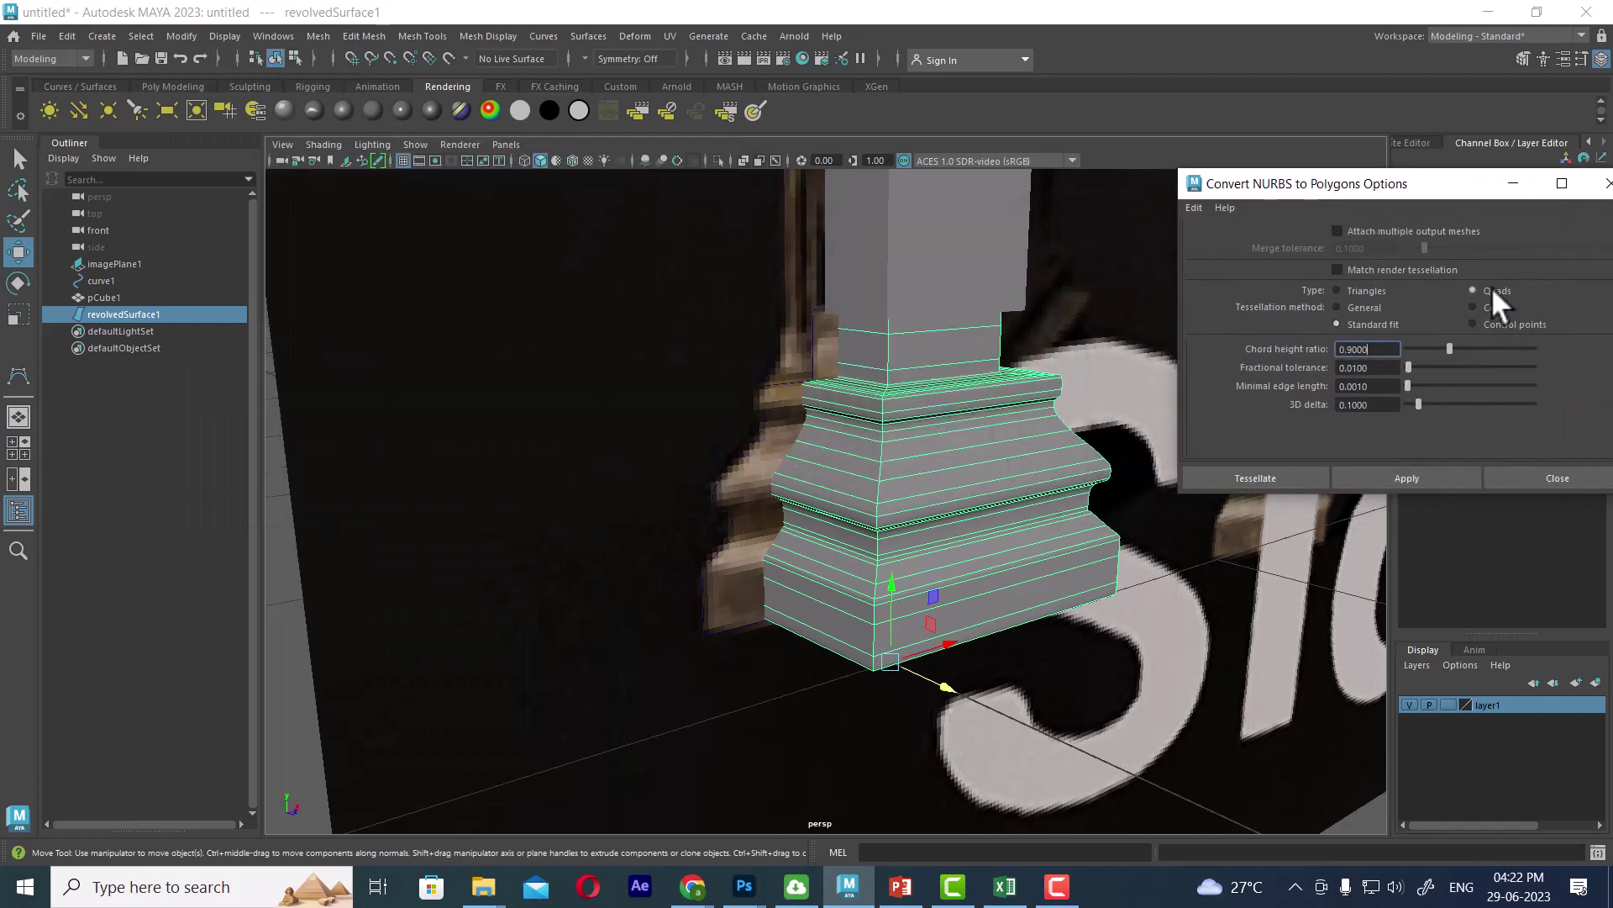
click(1365, 307)
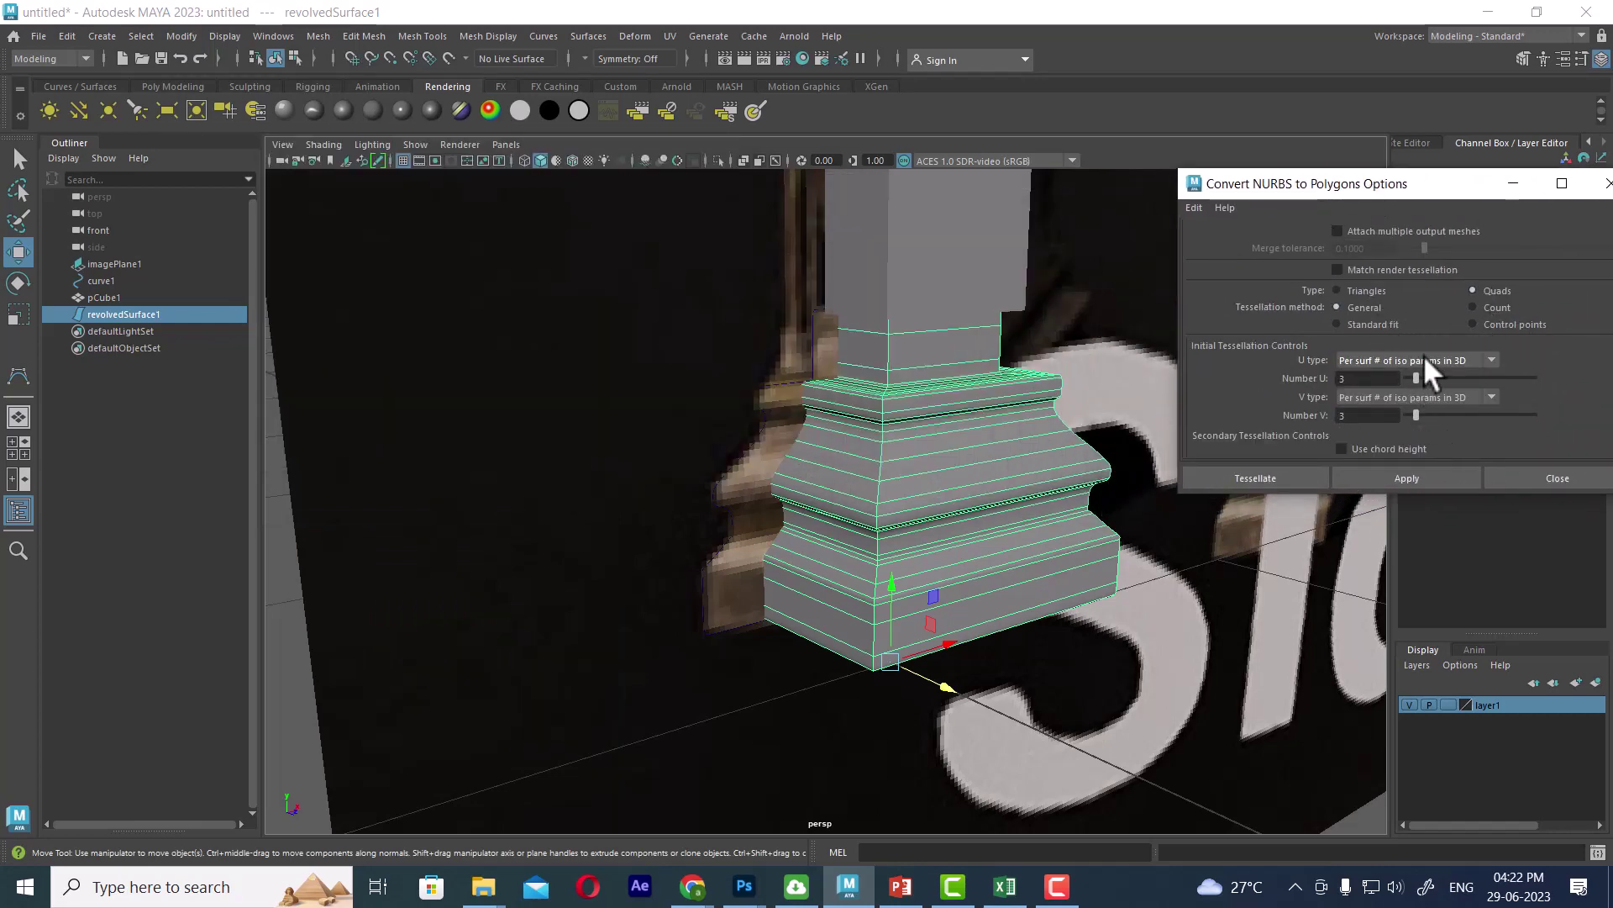
click(1424, 356)
click(1426, 414)
click(1449, 397)
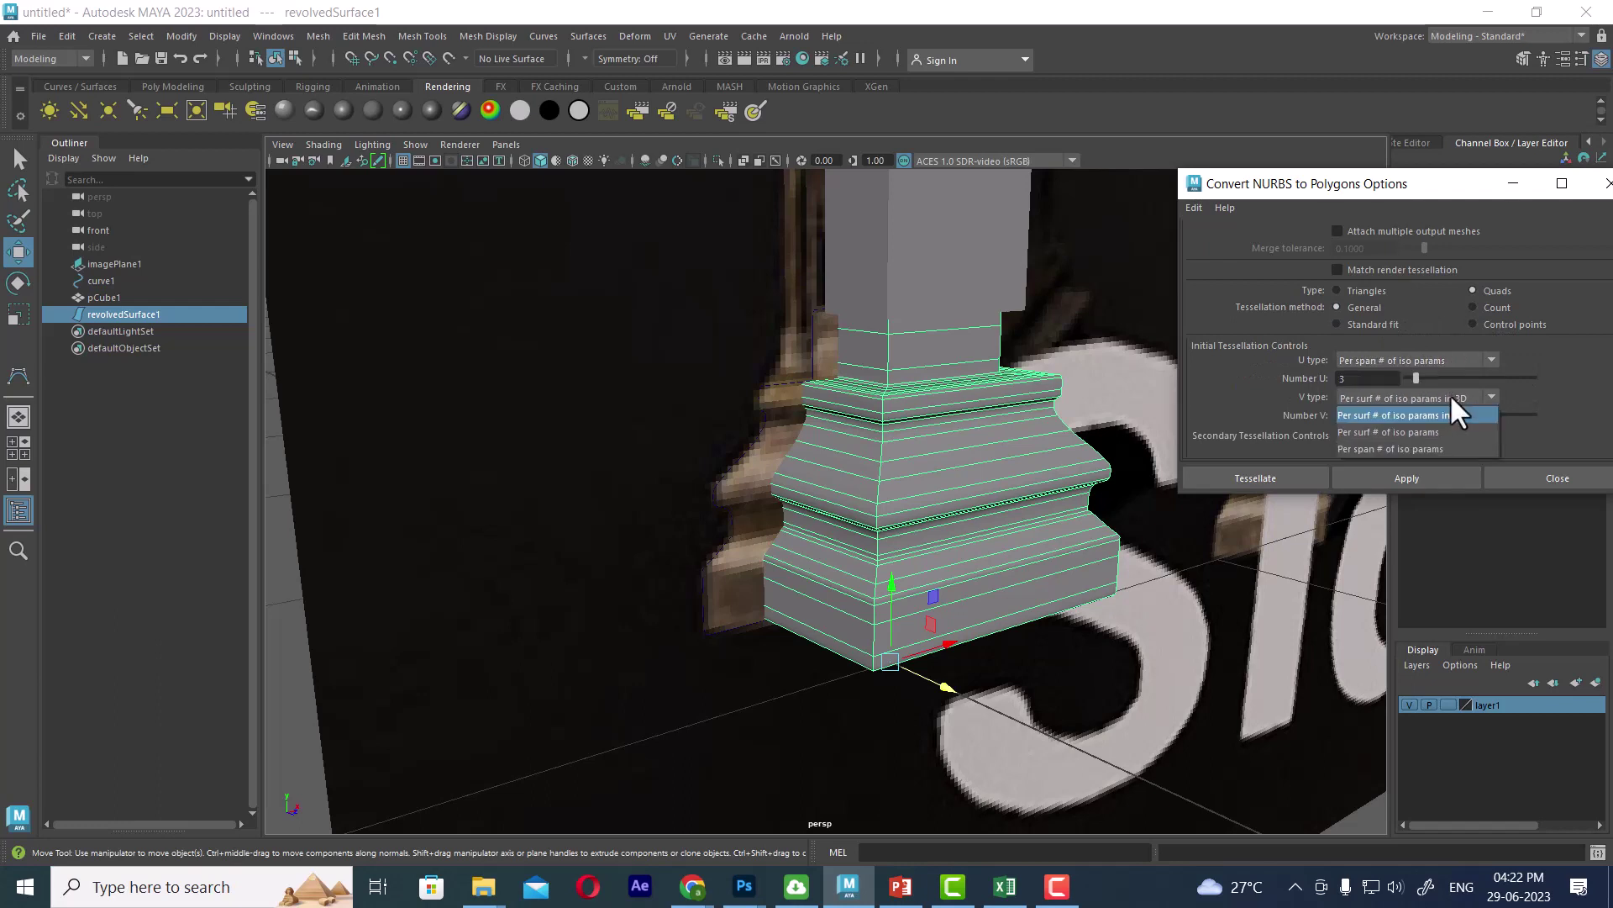
click(1440, 450)
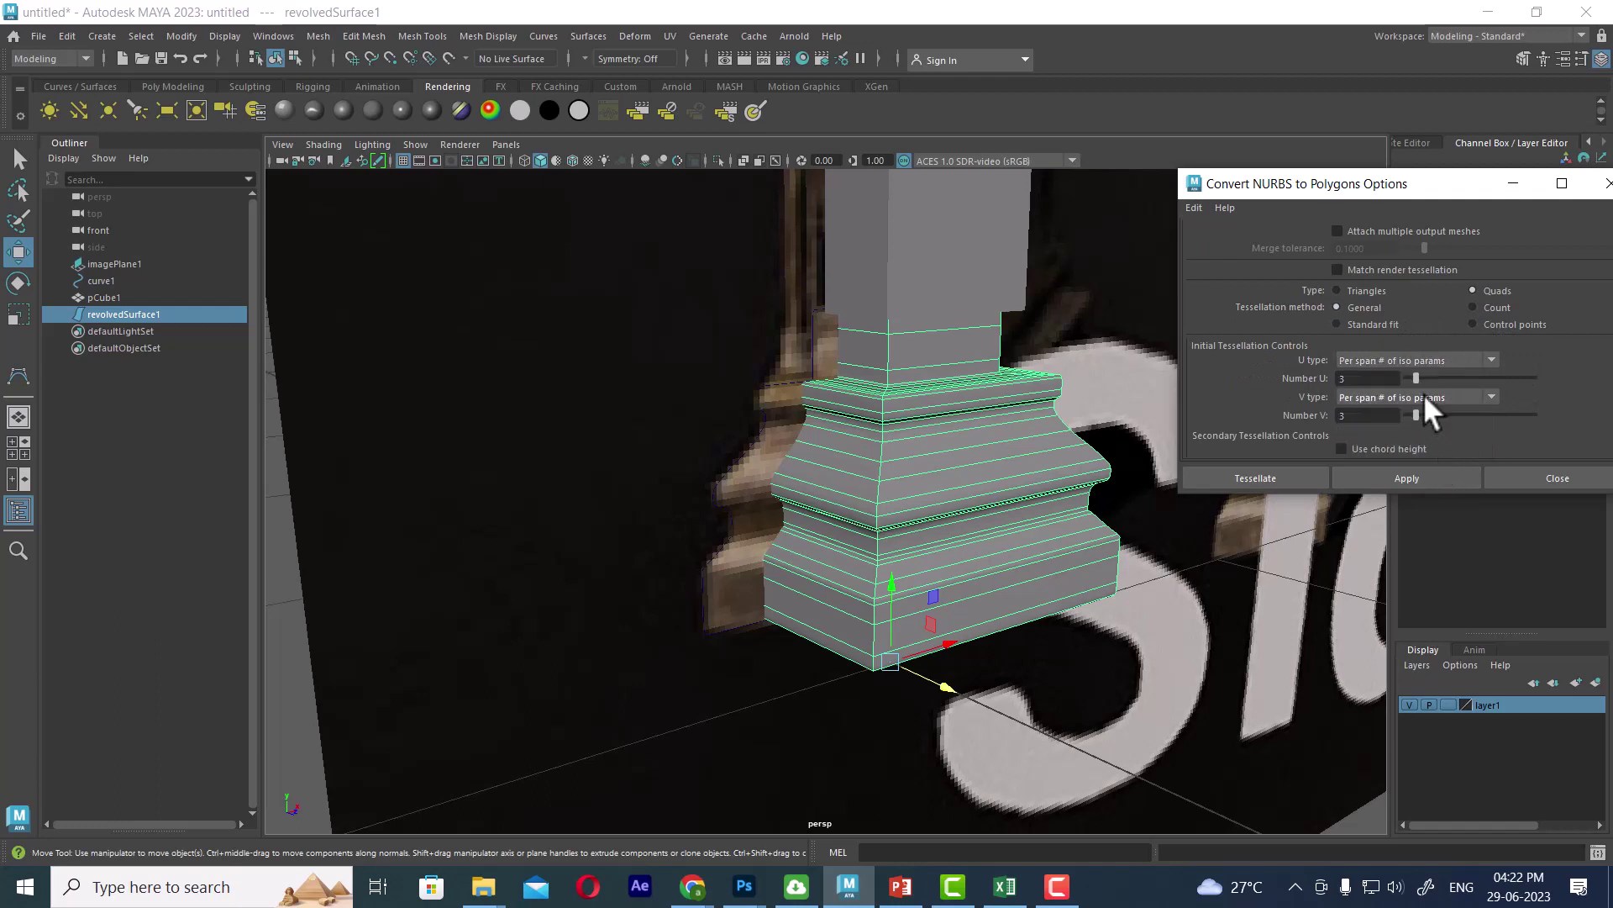
Set Number U and V to 1 and apply the quad polygon conversion.
double_click(1357, 378)
text(1)
key(Tab)
text(1)
key(Return)
click(1427, 475)
mouse_move(967, 588)
alt+mouse_down()
mouse_move(943, 626)
mouse_move(915, 501)
mouse_move(1605, 496)
alt+mouse_up()
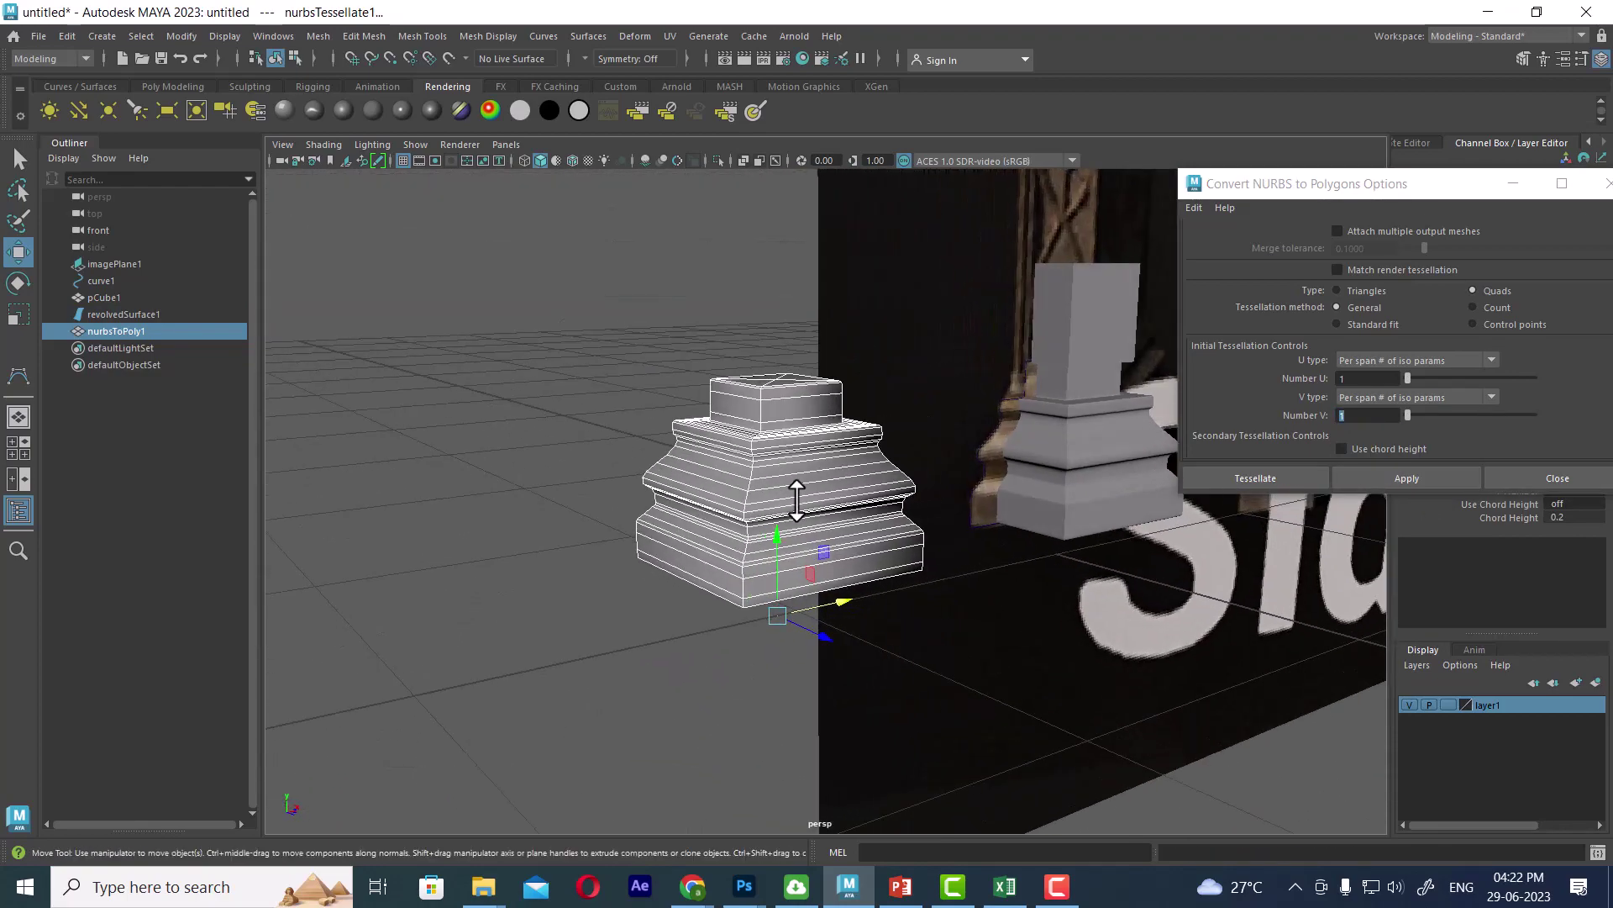
click(1599, 488)
Hide the polygon base and put the original revolved surface on a new hidden layer.
scroll(1182, 609, up, 3)
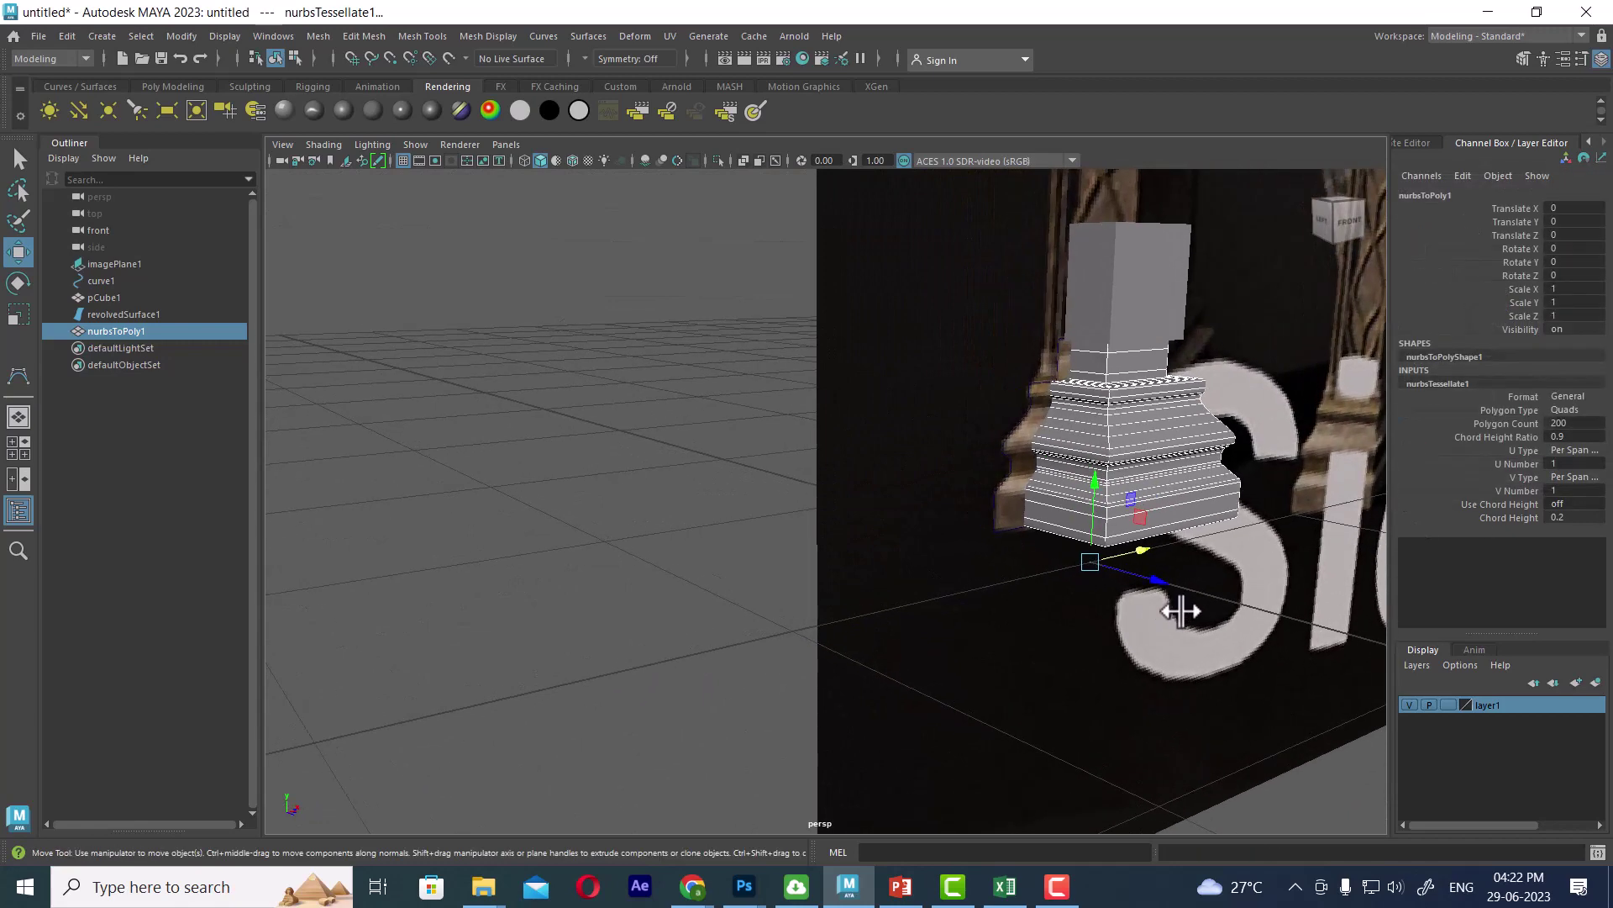
key(h)
click(1161, 504)
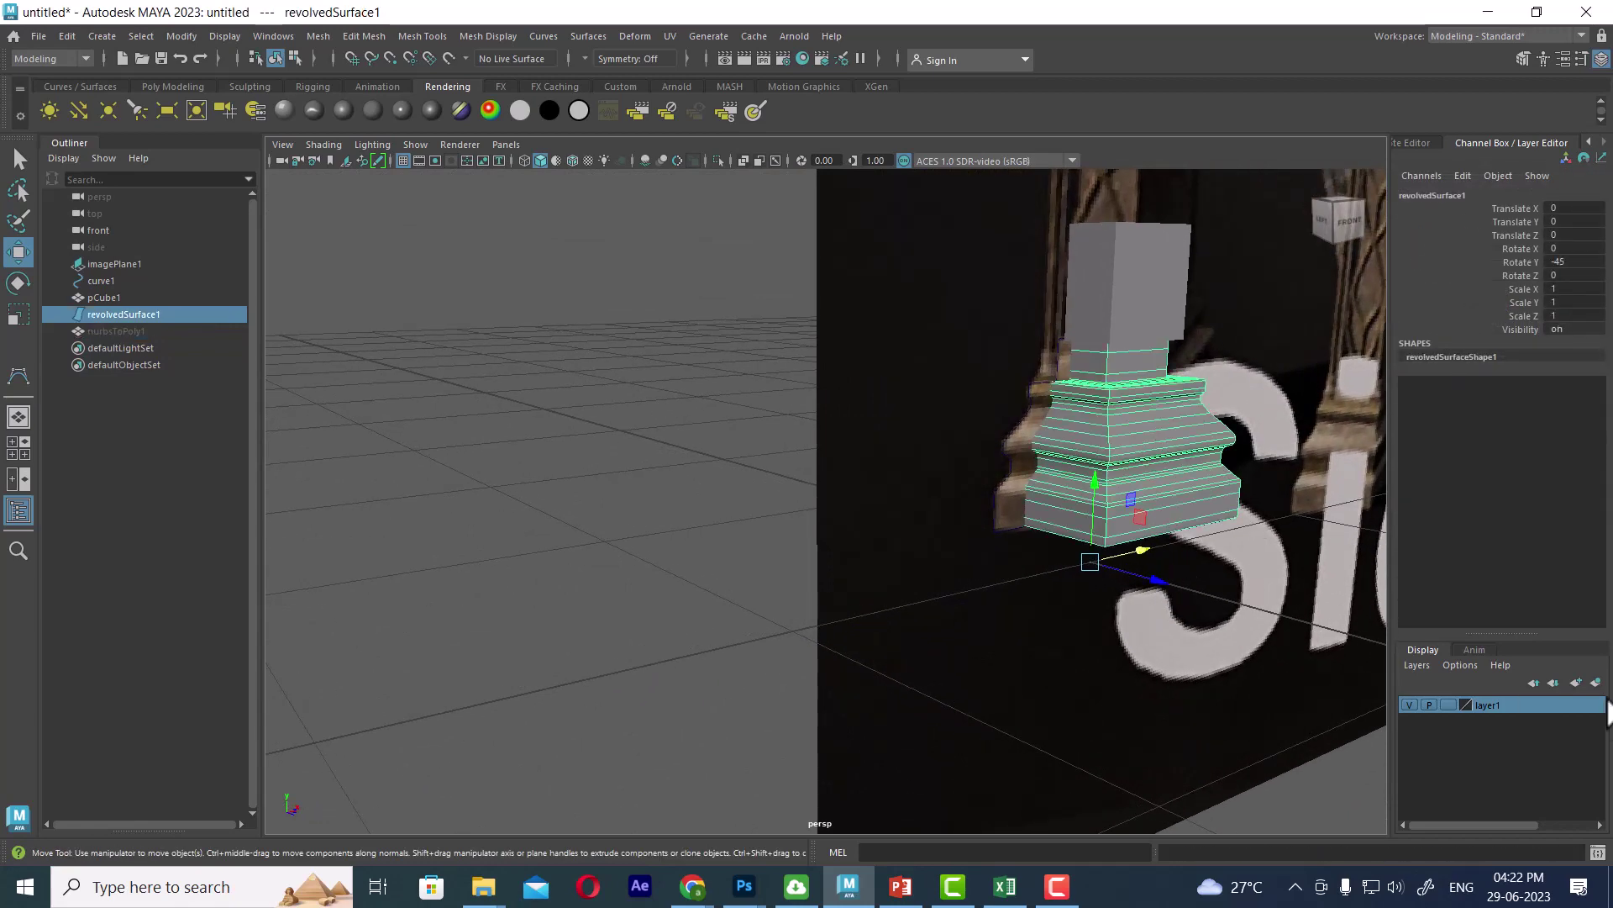
click(1596, 683)
click(1409, 705)
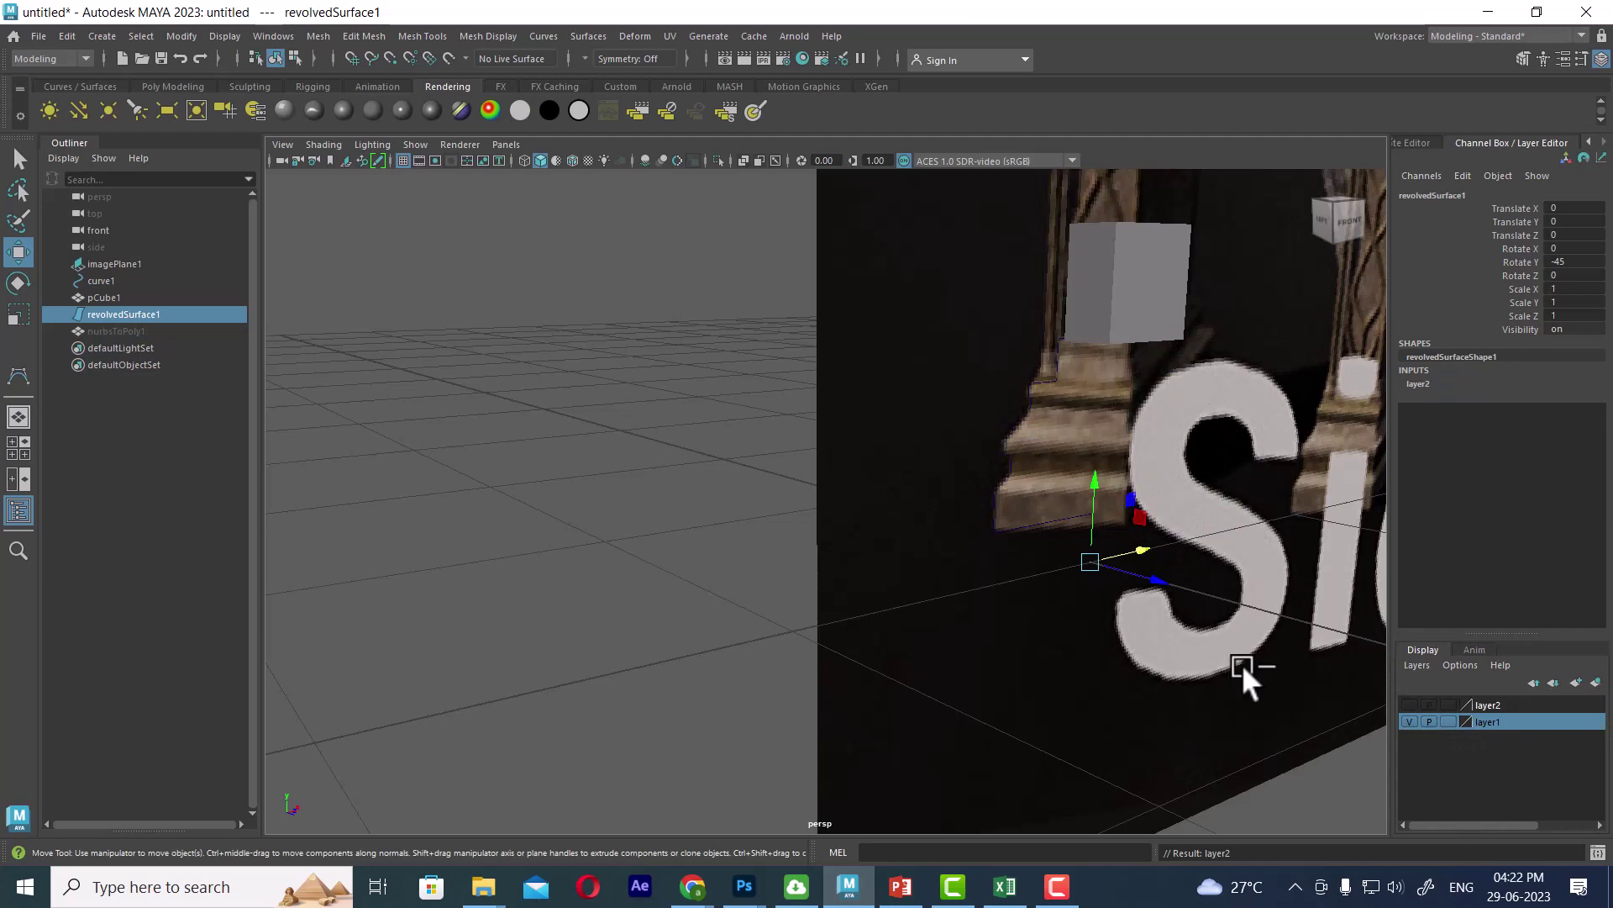
Unhide the polygon base, select it and enter vertex editing.
key(ctrl+shift+h)
click(1185, 432)
alt+drag(1208, 596, 1071, 506)
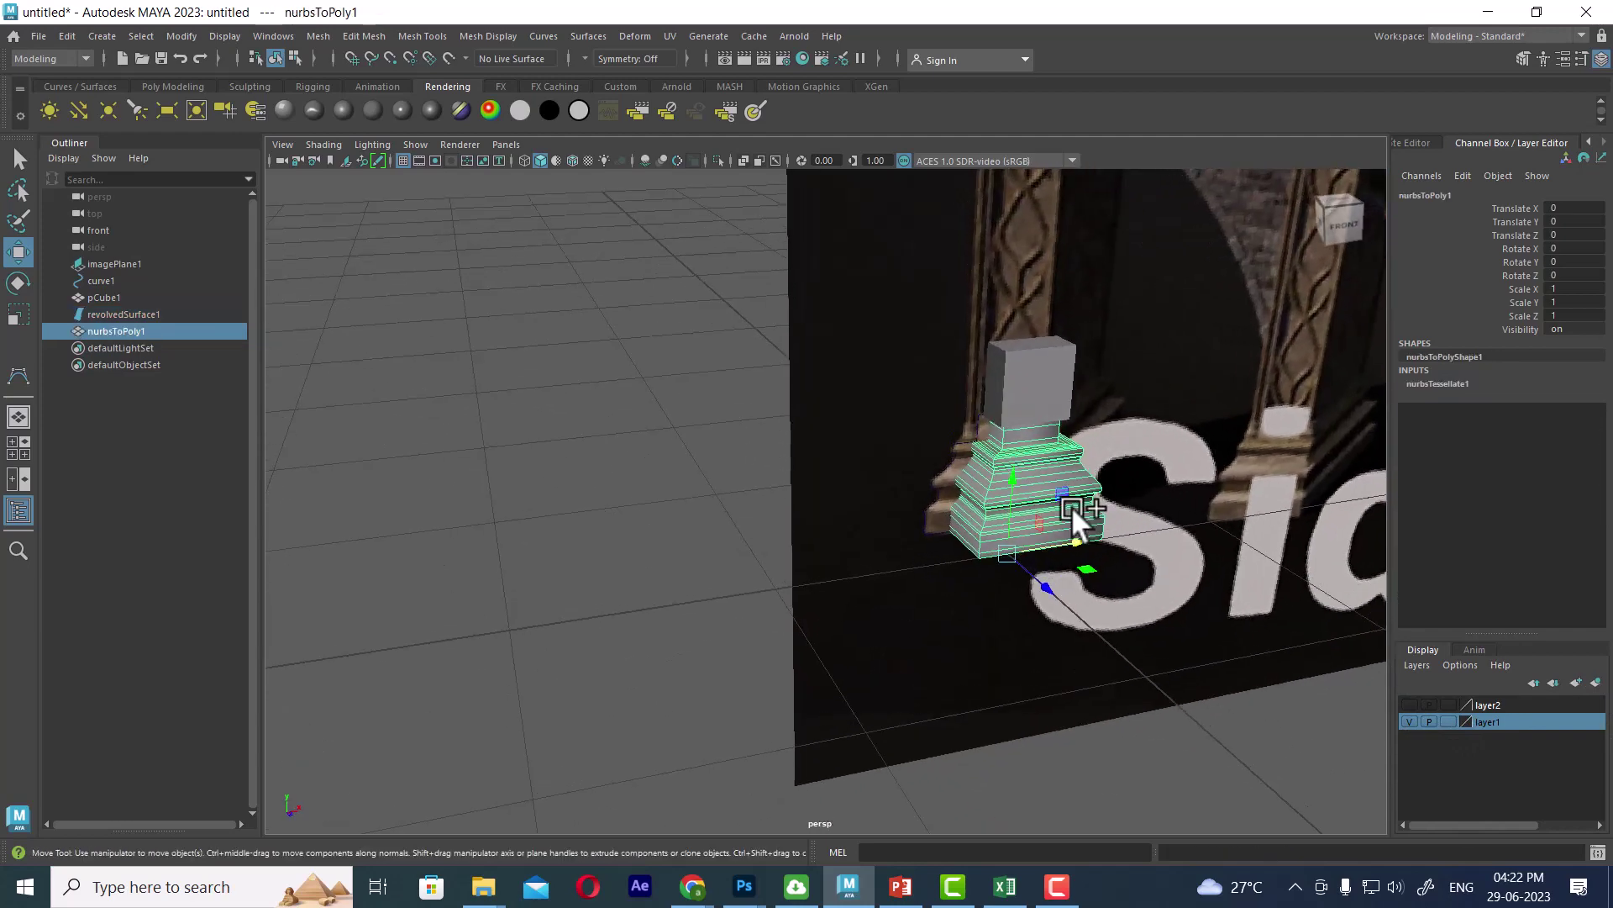
right_drag(527, 421, 613, 471)
mouse_move(613, 471)
alt+mouse_down()
mouse_move(875, 536)
mouse_move(830, 528)
alt+mouse_up()
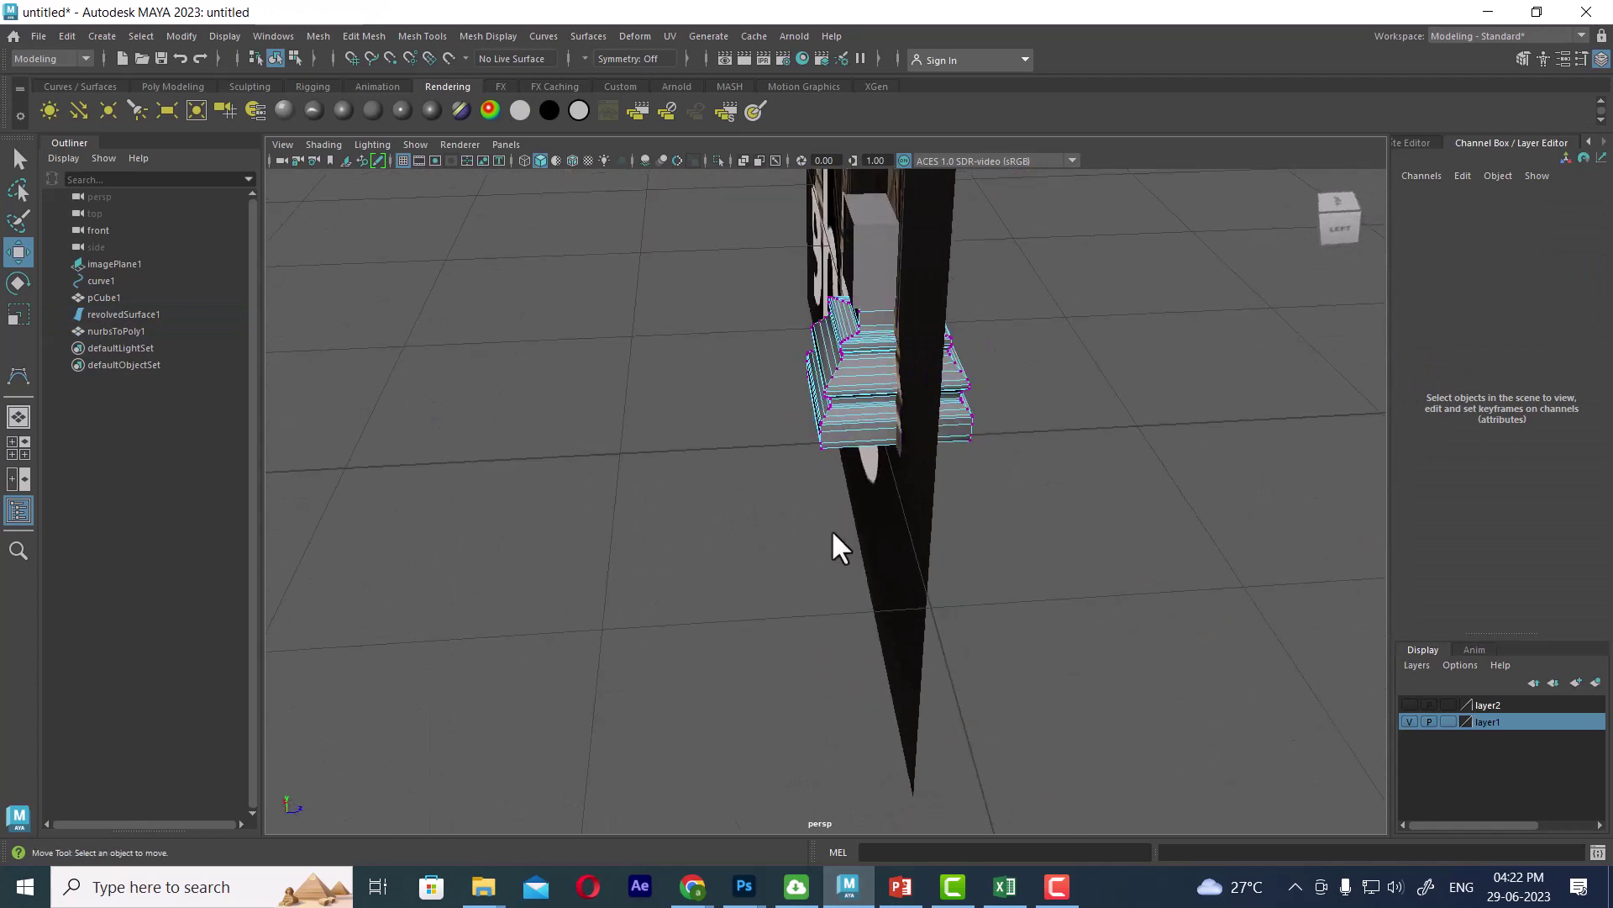
From the top view, select the top row of vertices, move them up, then undo.
key(space)
drag(554, 481, 863, 521)
drag(628, 307, 979, 424)
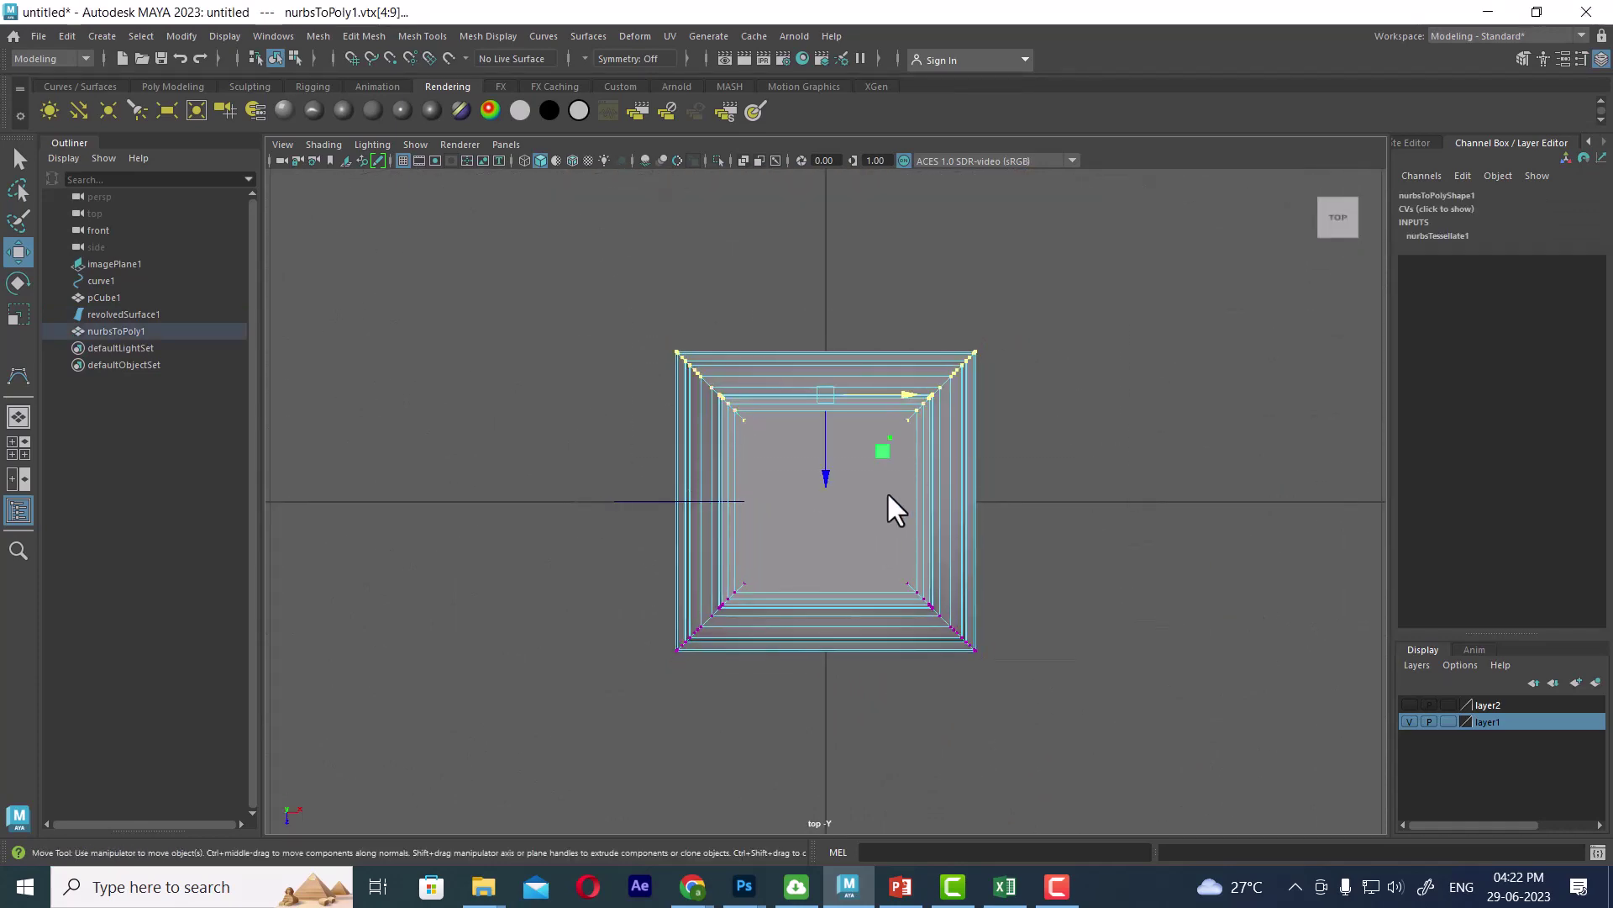
drag(821, 475, 821, 264)
key(ctrl+z)
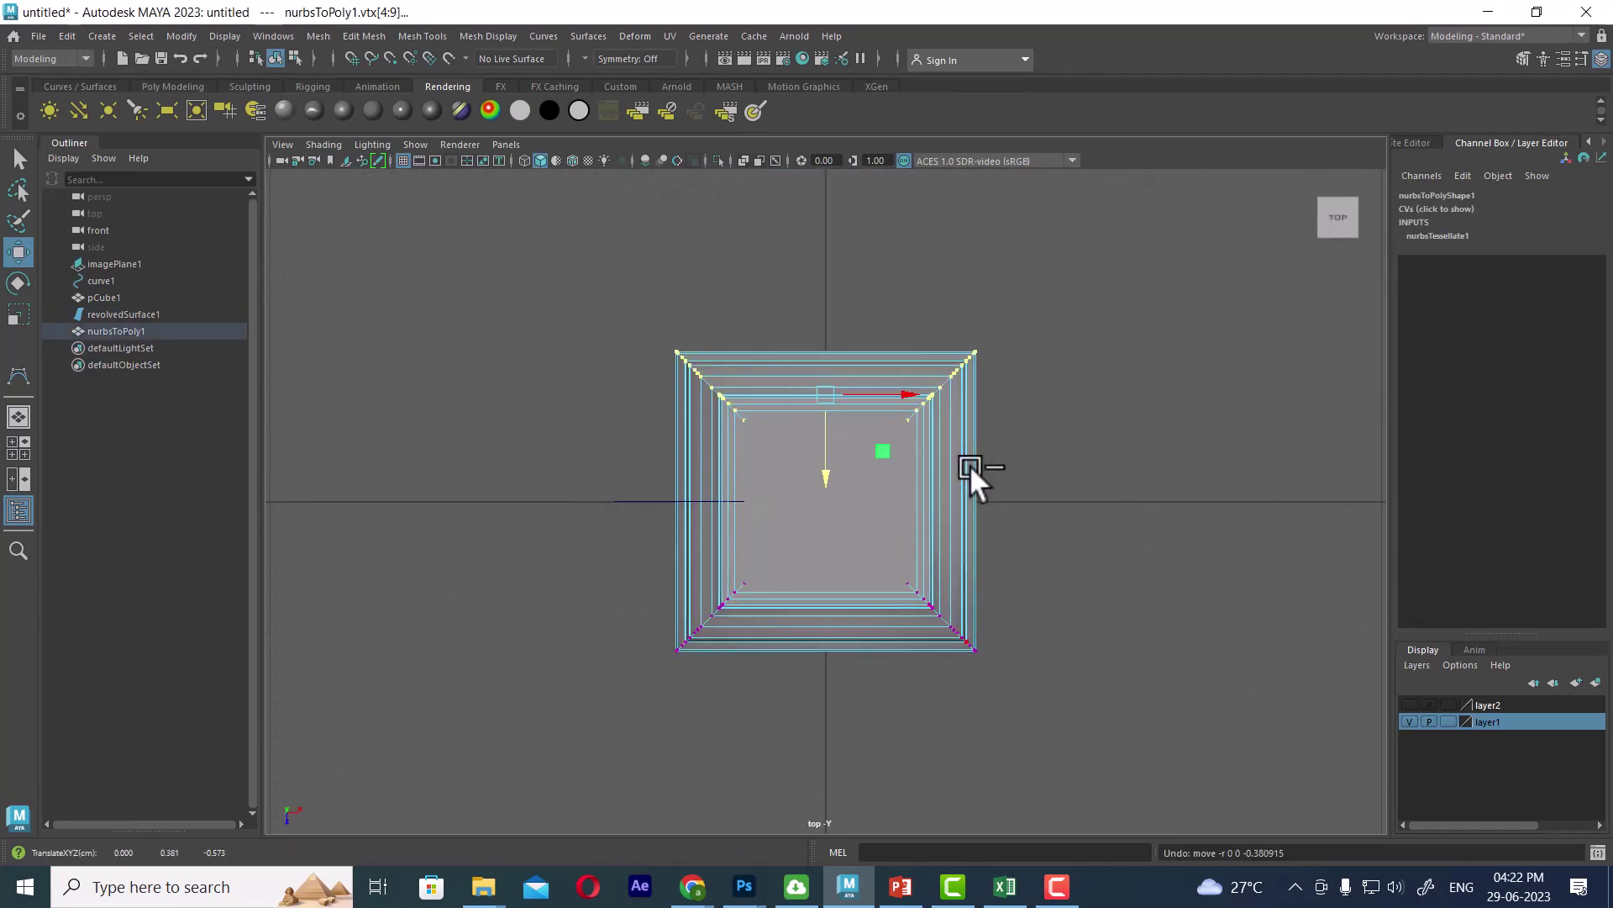
Move the base's top row of vertices upward, checking in four views and front view.
key(space)
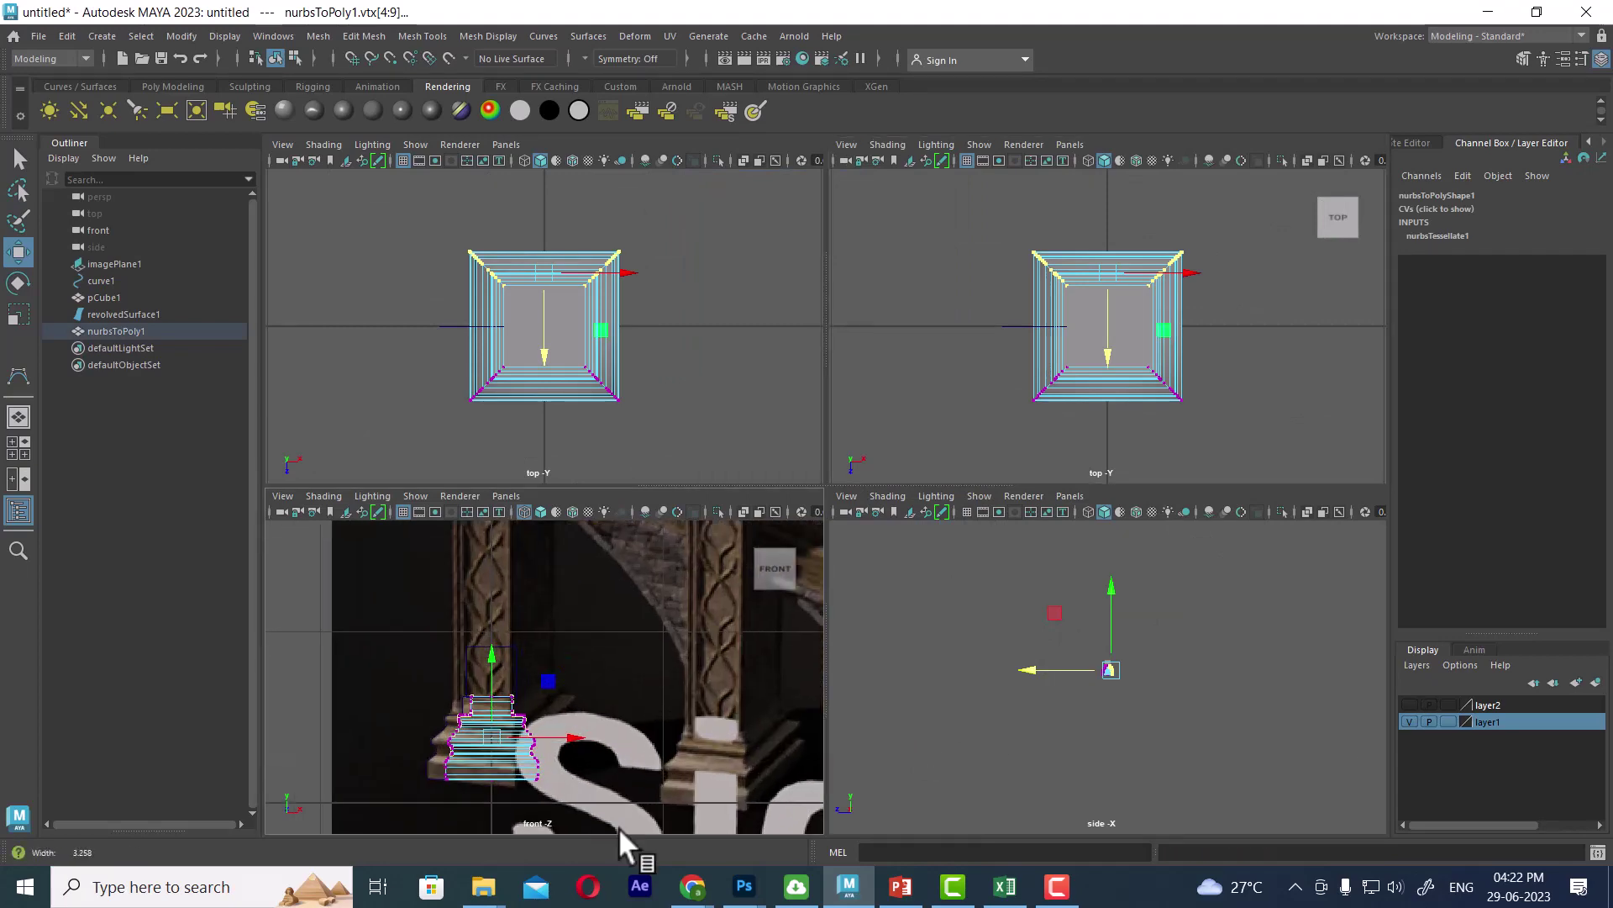
scroll(612, 668, up, 3)
key(space)
scroll(713, 581, up, 2)
key(space)
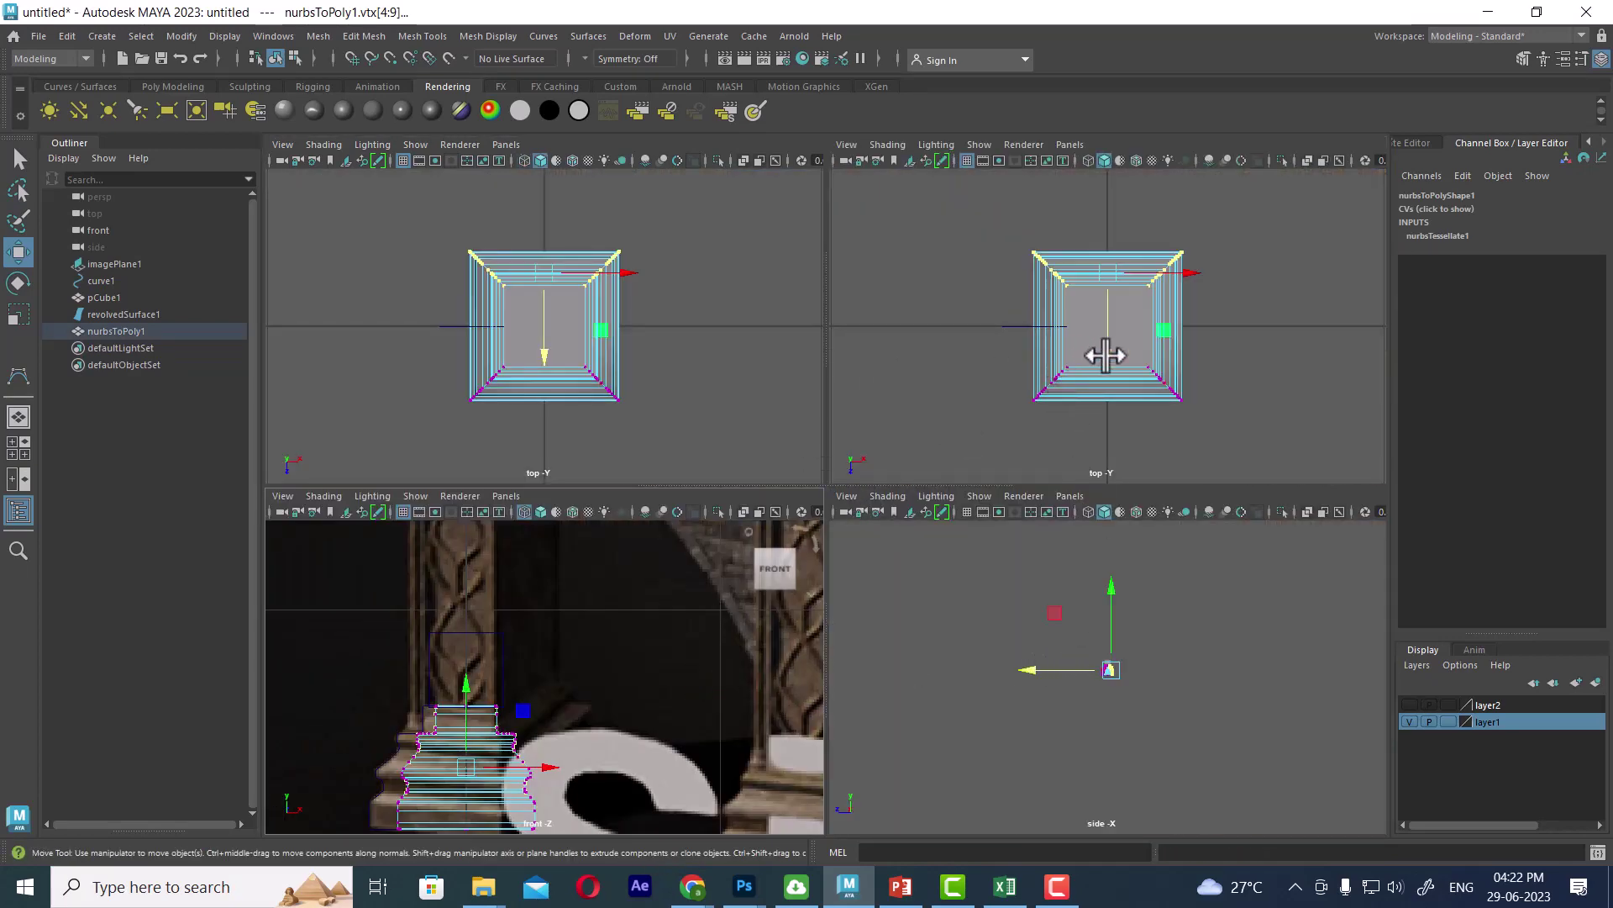
drag(1107, 351, 1108, 271)
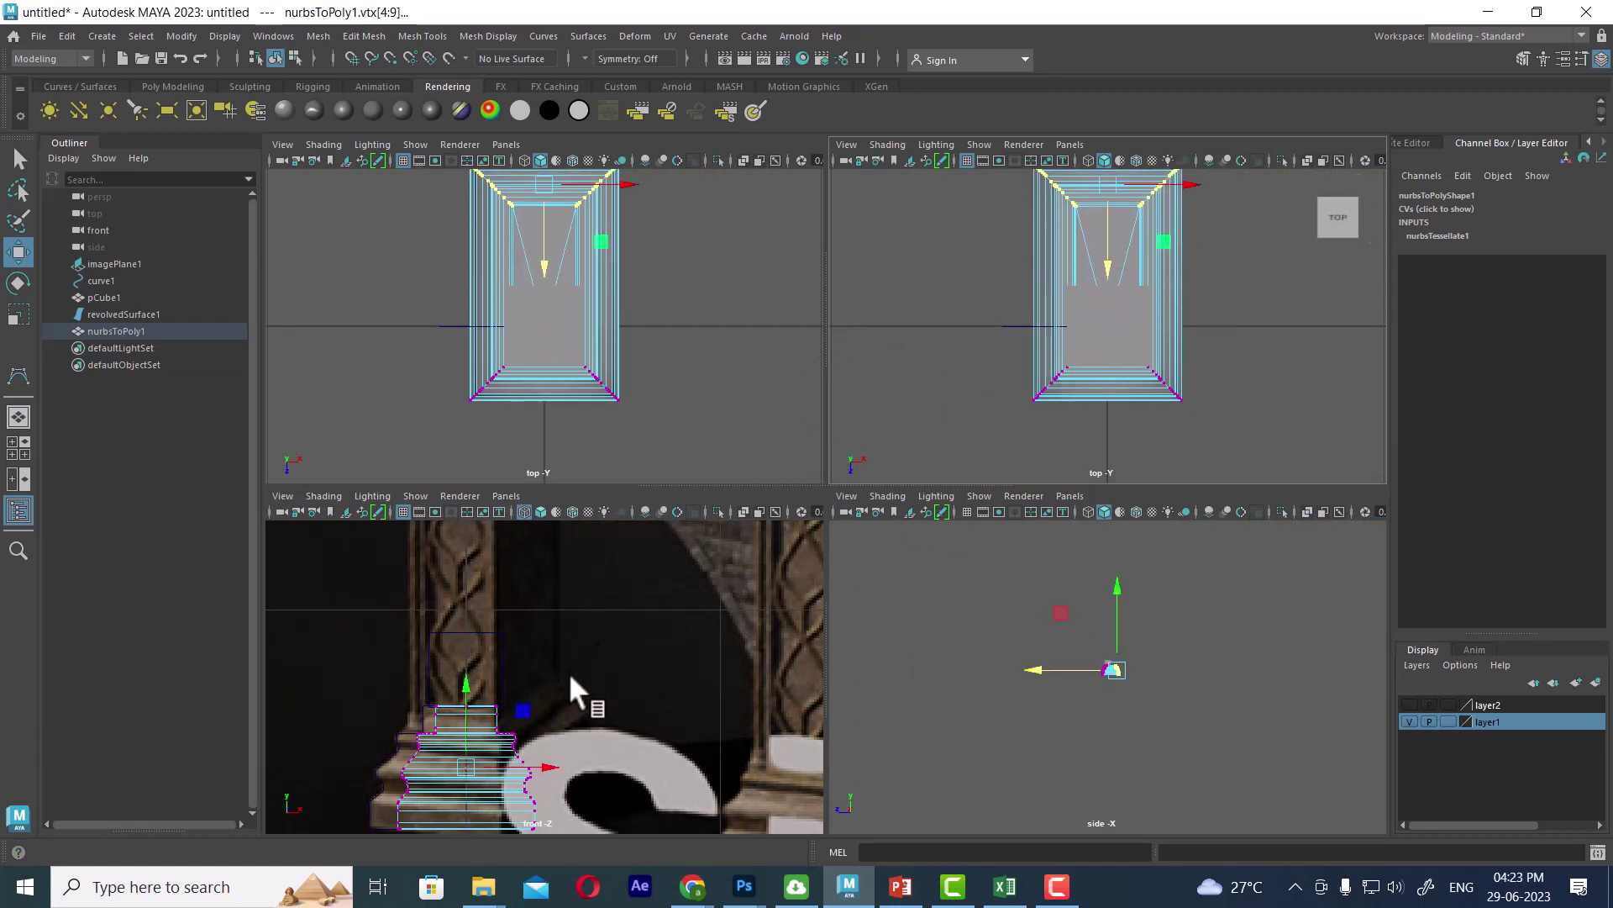
scroll(558, 745, down, 5)
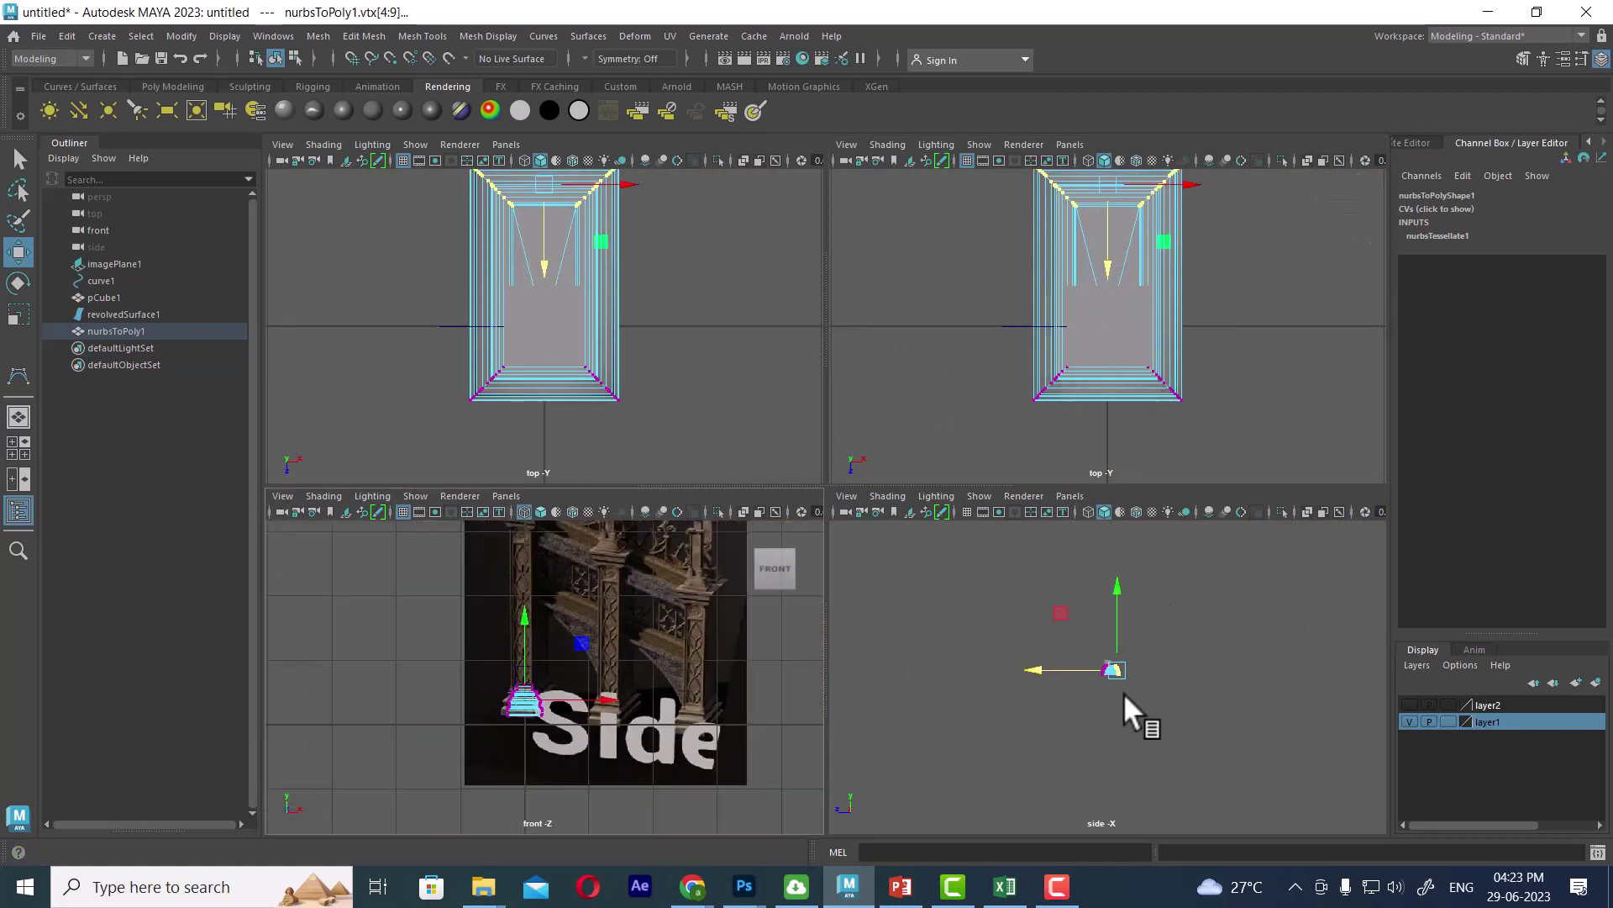
scroll(552, 748, up, 2)
In a maximized front view, return to object selection and select the cube on the base.
key(space)
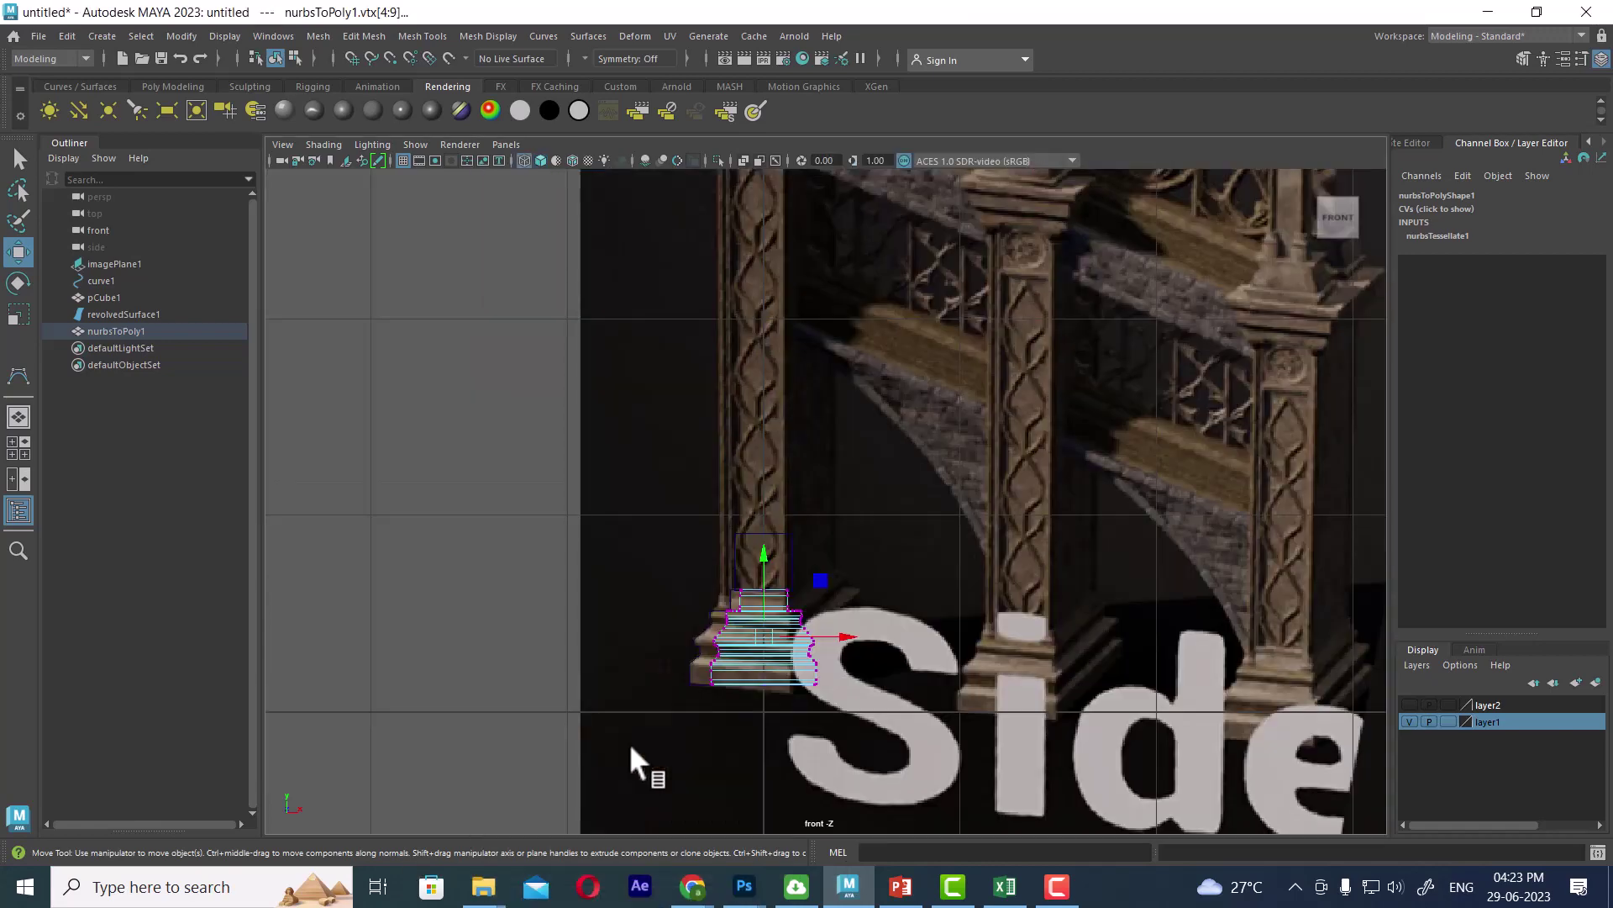
scroll(795, 665, up, 2)
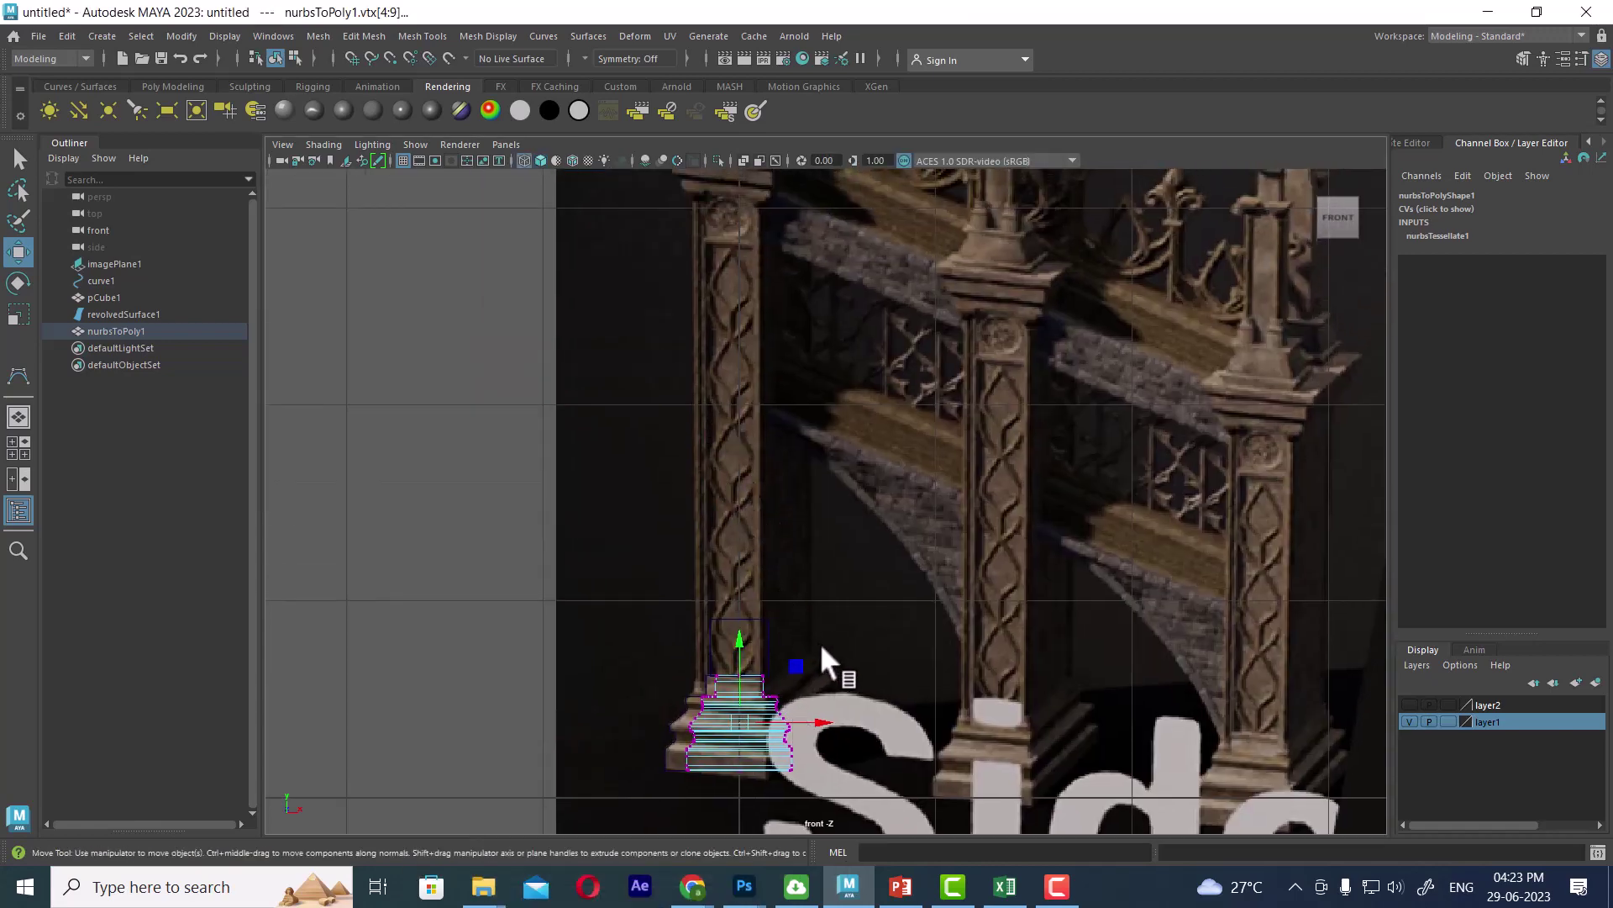
alt+middle_drag(822, 663, 800, 534)
scroll(800, 534, up, 3)
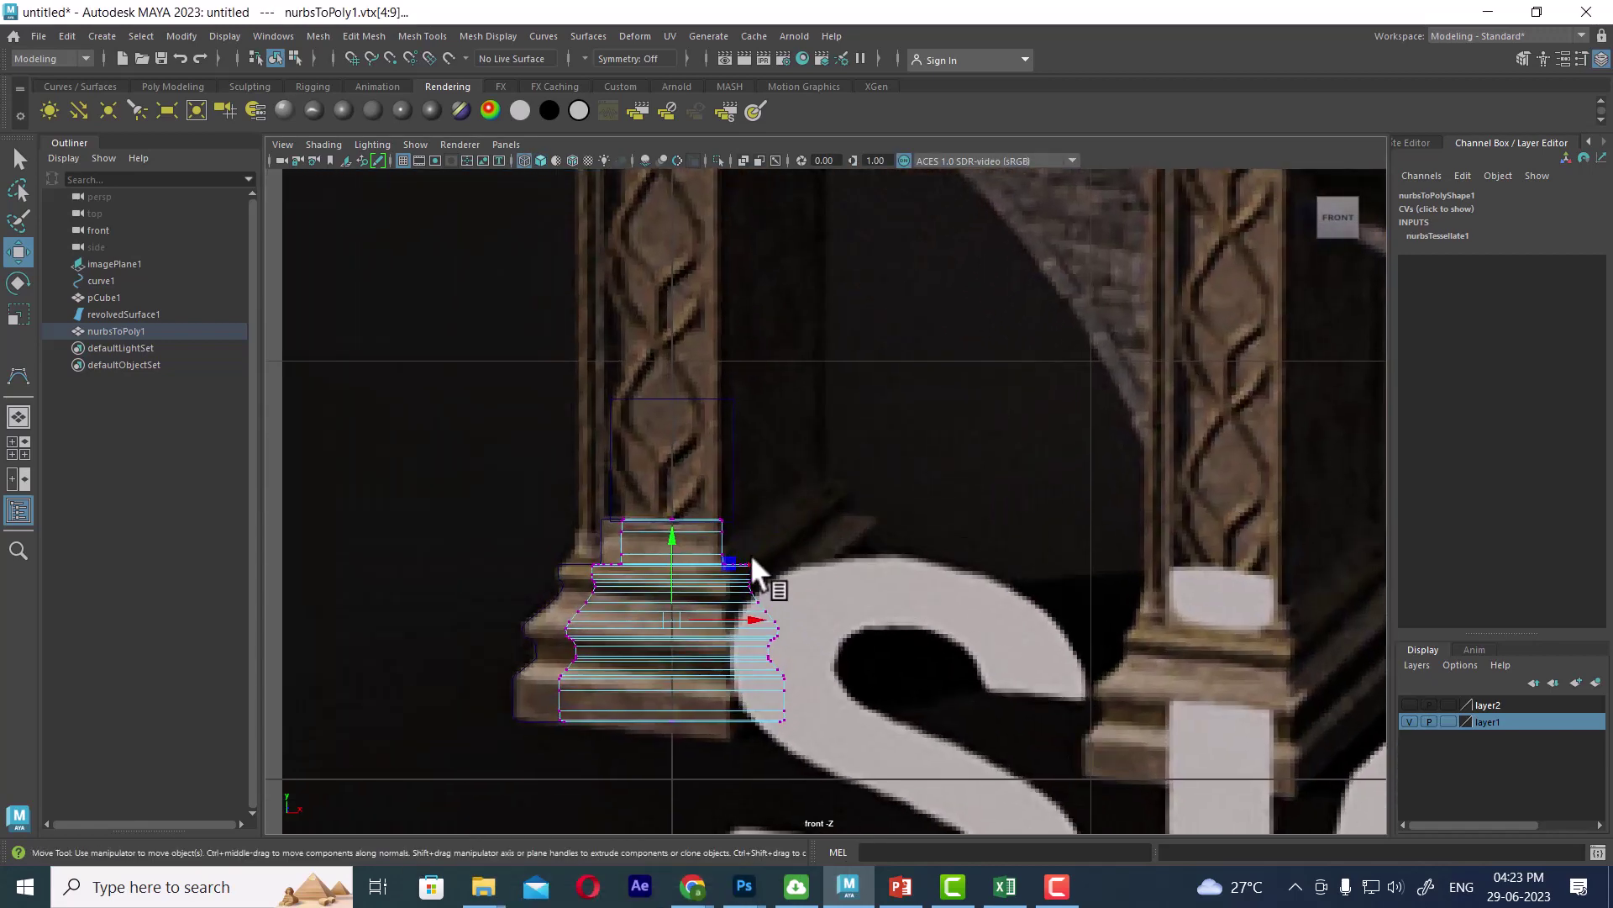
right_drag(678, 452, 889, 301)
click(734, 392)
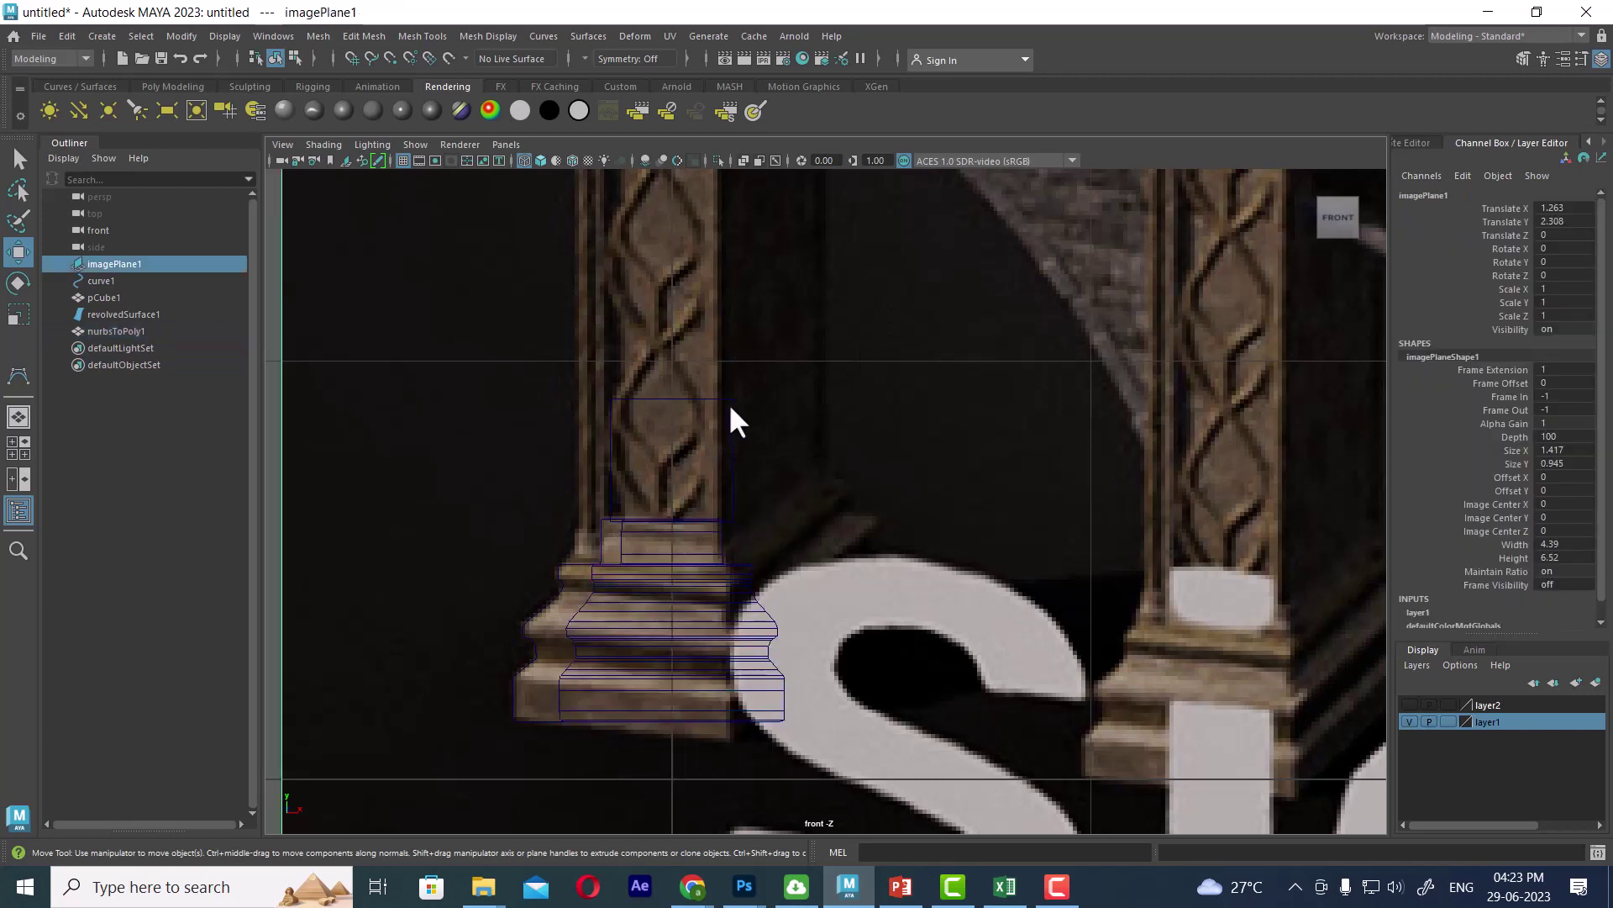
click(732, 403)
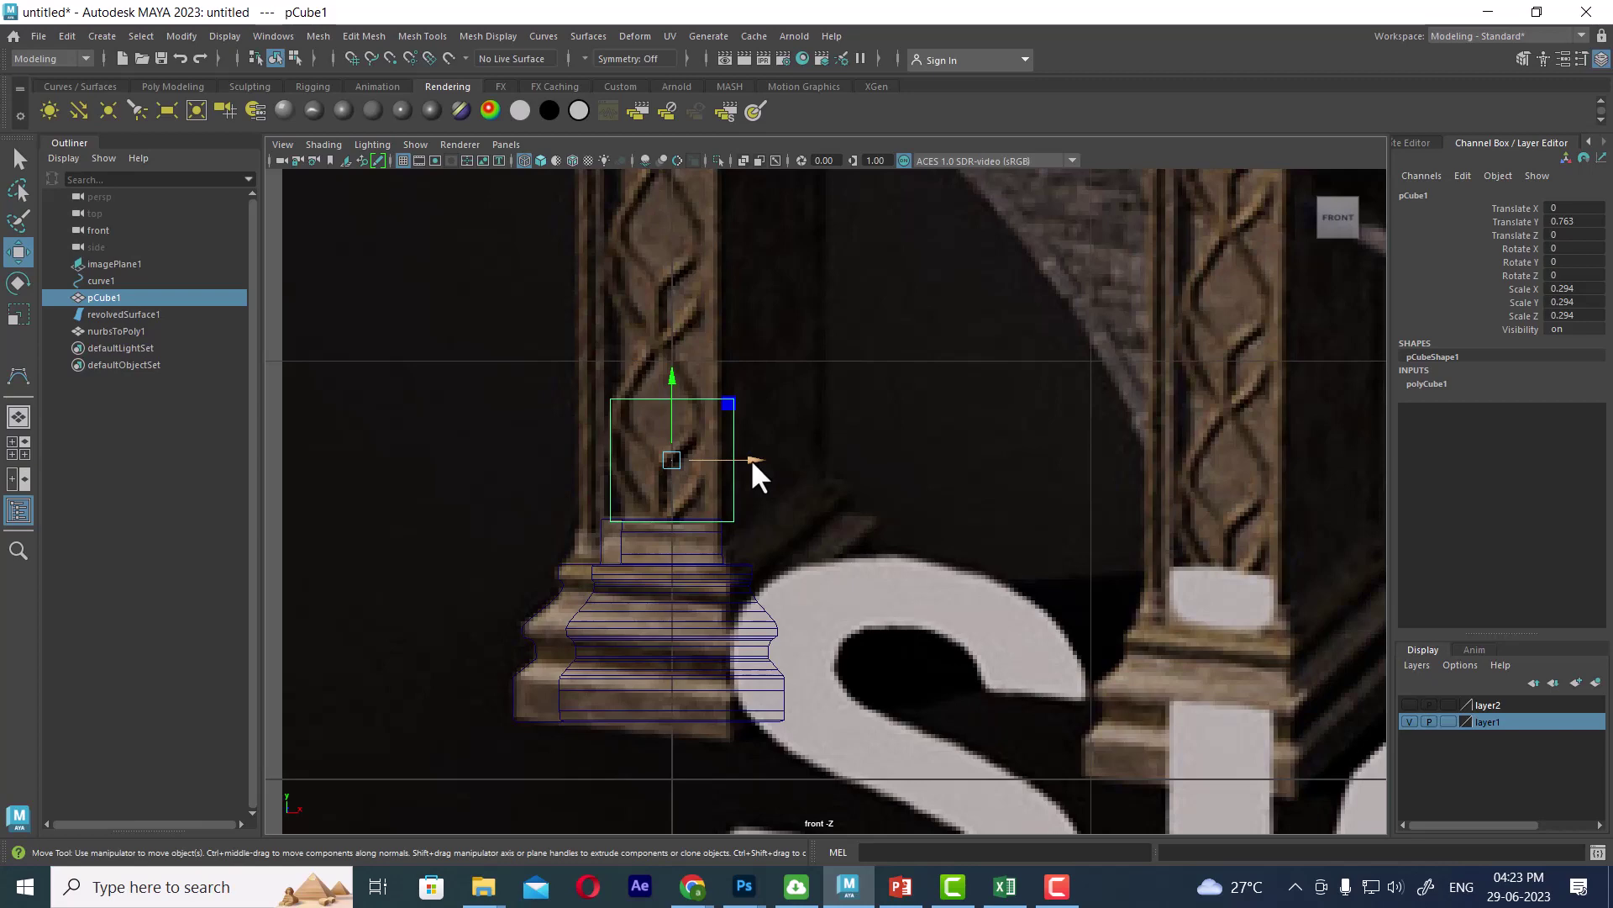
In the four-view layout, scale the shaft cube pCube1 uniformly to 0.275.
key(space)
alt+drag(1170, 252, 1199, 381)
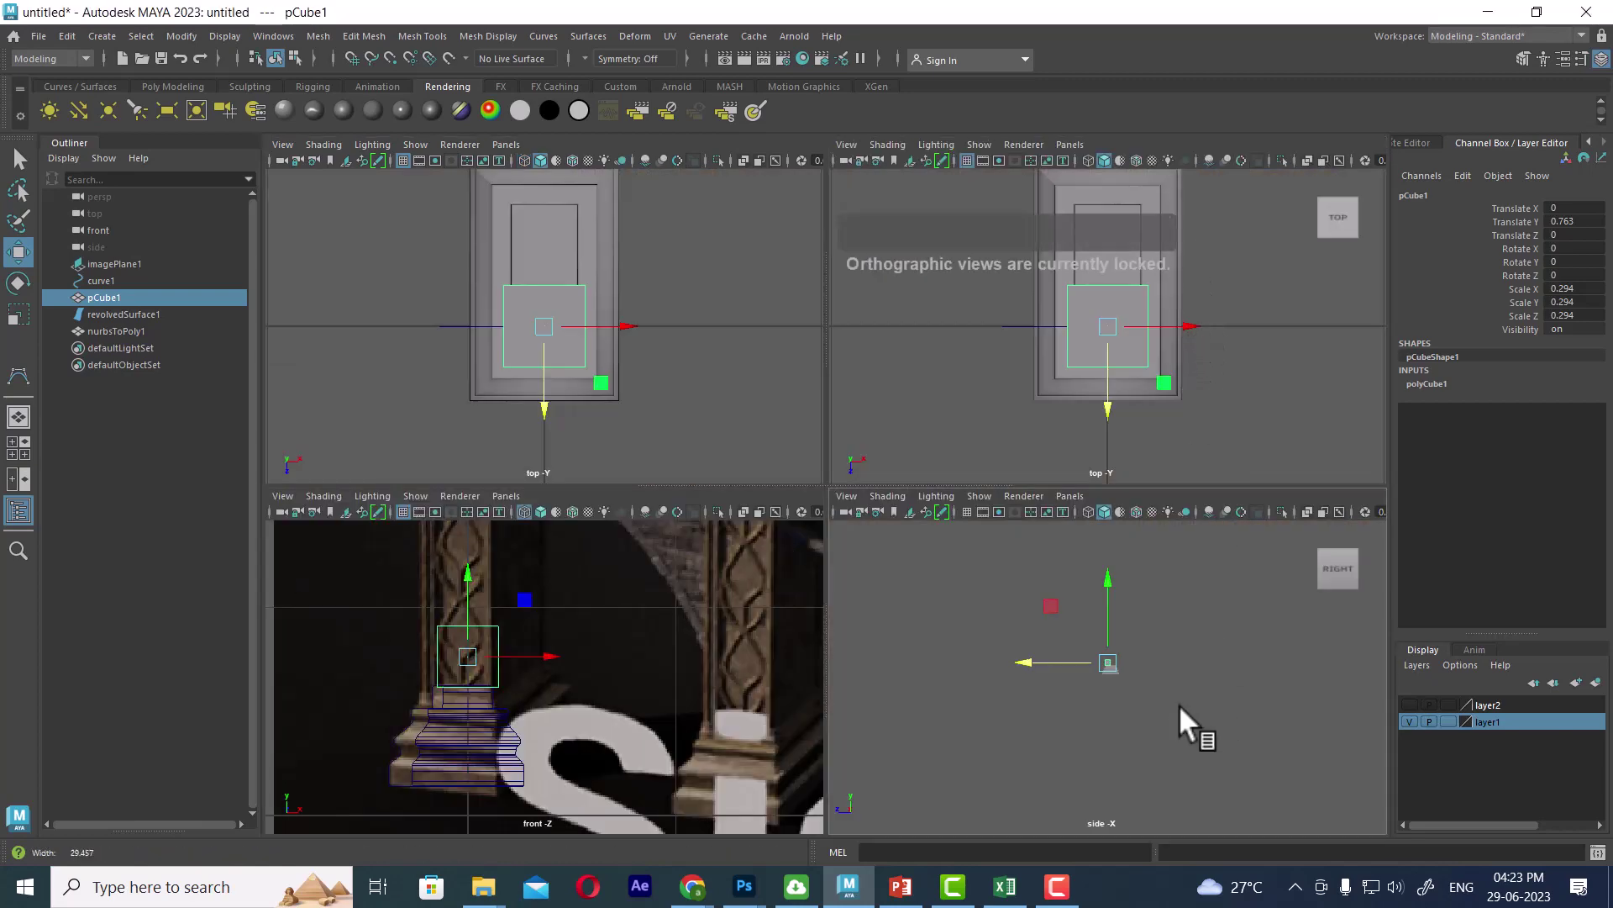
mouse_move(1178, 704)
alt+mouse_down()
mouse_move(1198, 731)
mouse_move(1177, 568)
mouse_move(1101, 672)
mouse_move(1080, 462)
mouse_move(1116, 648)
mouse_move(1164, 661)
alt+mouse_up()
click(1164, 660)
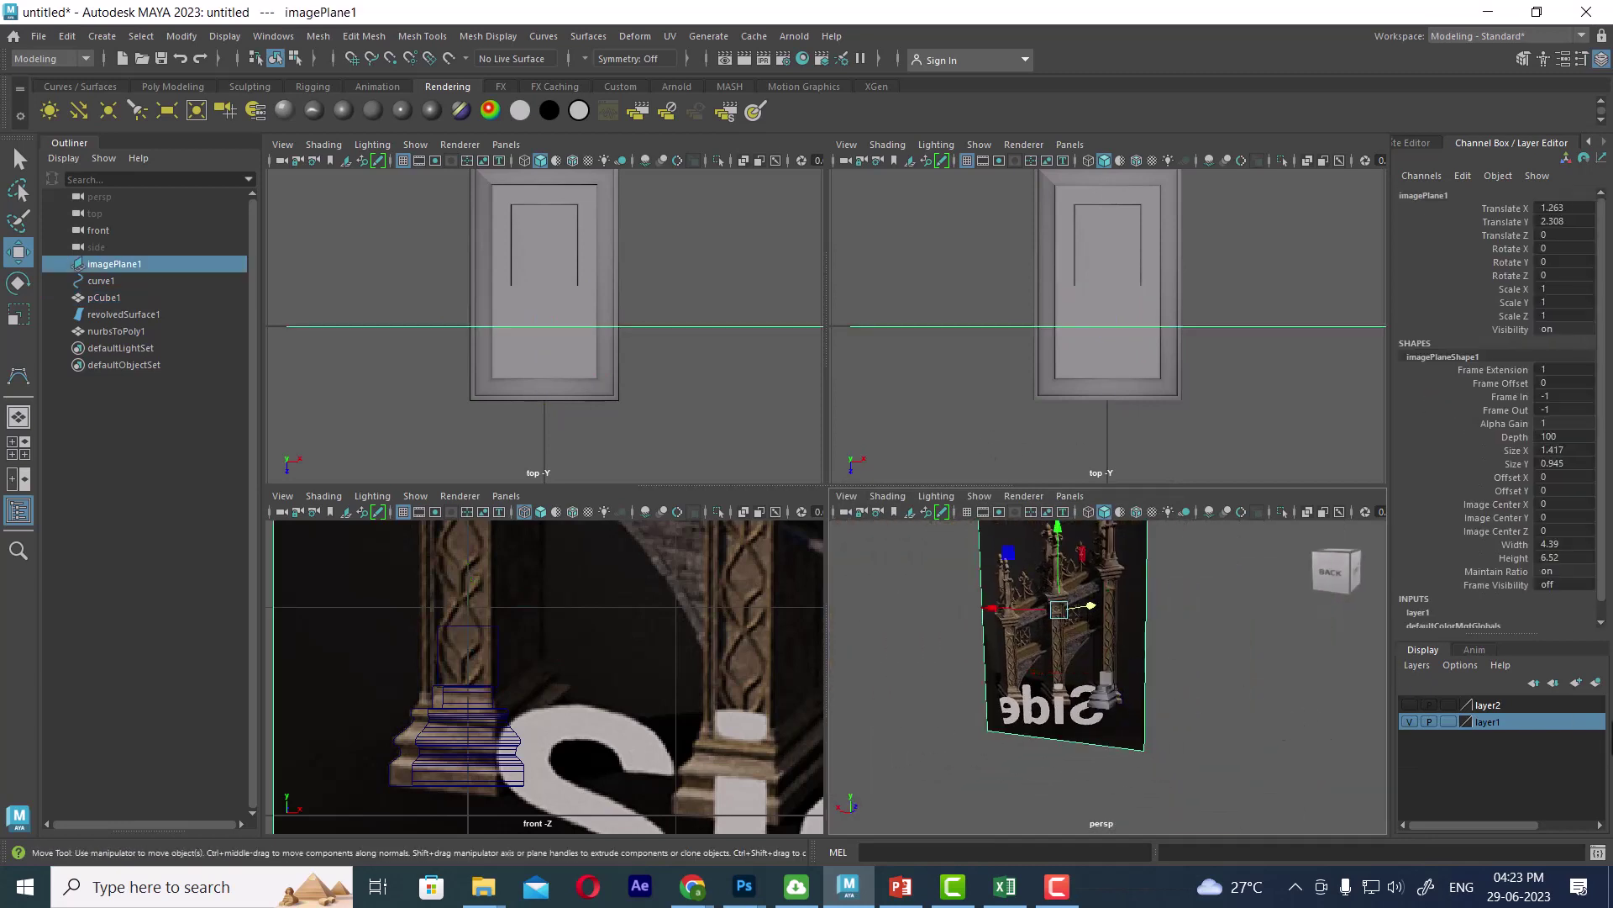
mouse_move(1343, 731)
alt+mouse_down()
mouse_move(1159, 627)
mouse_move(1252, 611)
mouse_move(1001, 643)
mouse_move(1185, 723)
mouse_move(1227, 724)
mouse_move(1162, 763)
alt+mouse_up()
click(1096, 664)
alt+drag(1243, 708, 1193, 739)
scroll(1201, 740, up, 3)
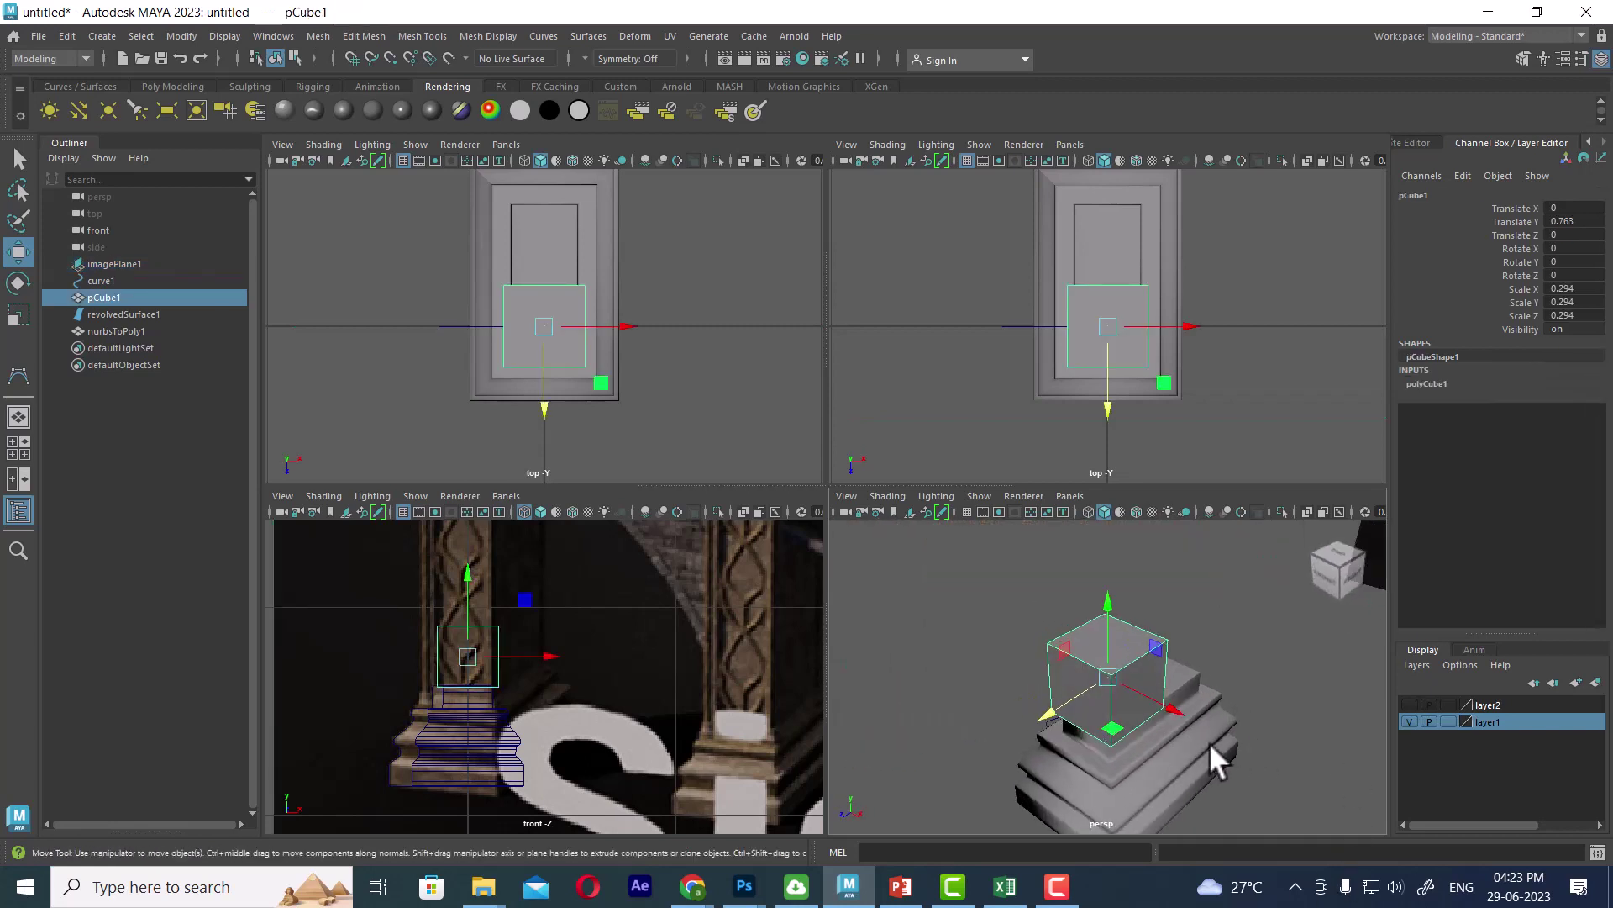
scroll(973, 695, up, 3)
scroll(562, 728, up, 2)
scroll(568, 679, up, 2)
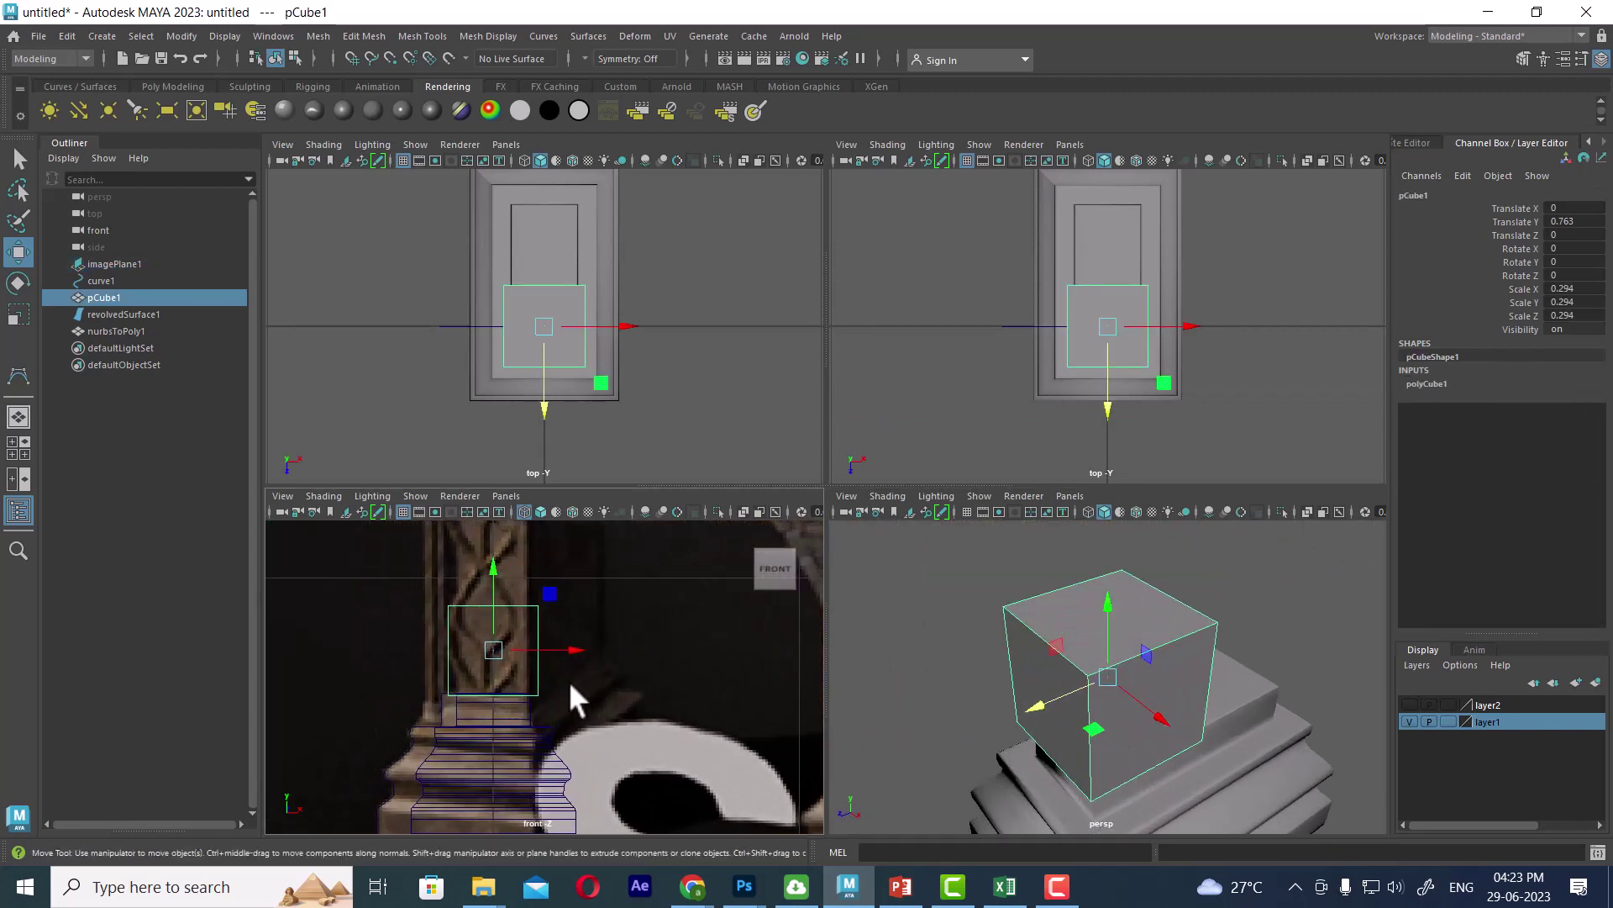
key(r)
drag(494, 663, 482, 650)
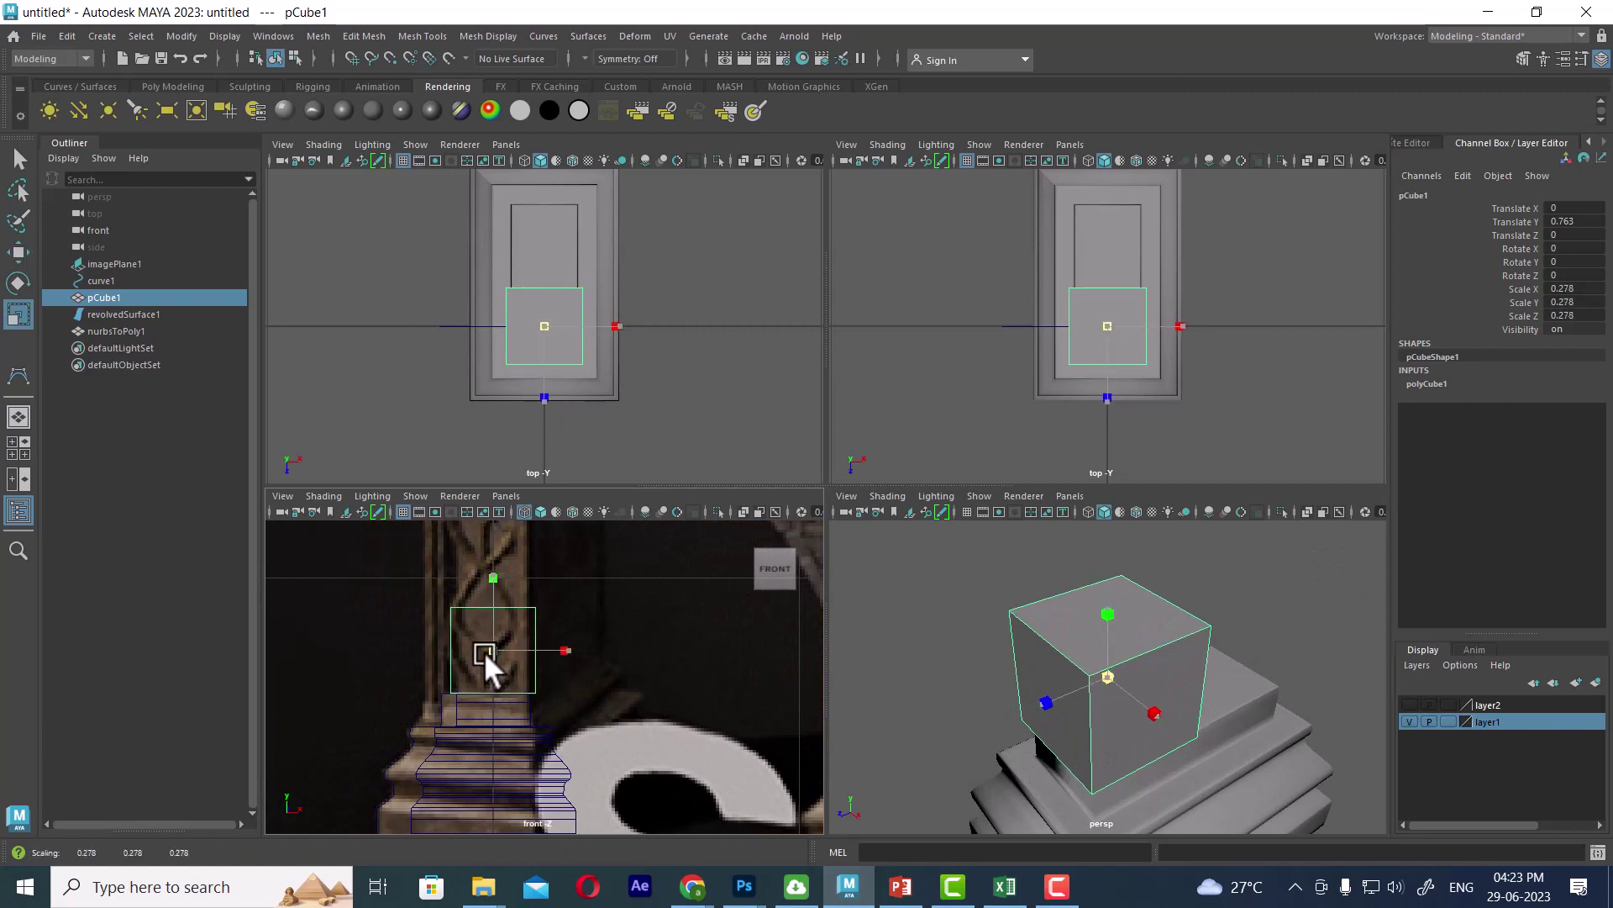
Pull one side's vertices of pCube1 outward so the block becomes deeper.
alt+drag(1087, 678, 1178, 618)
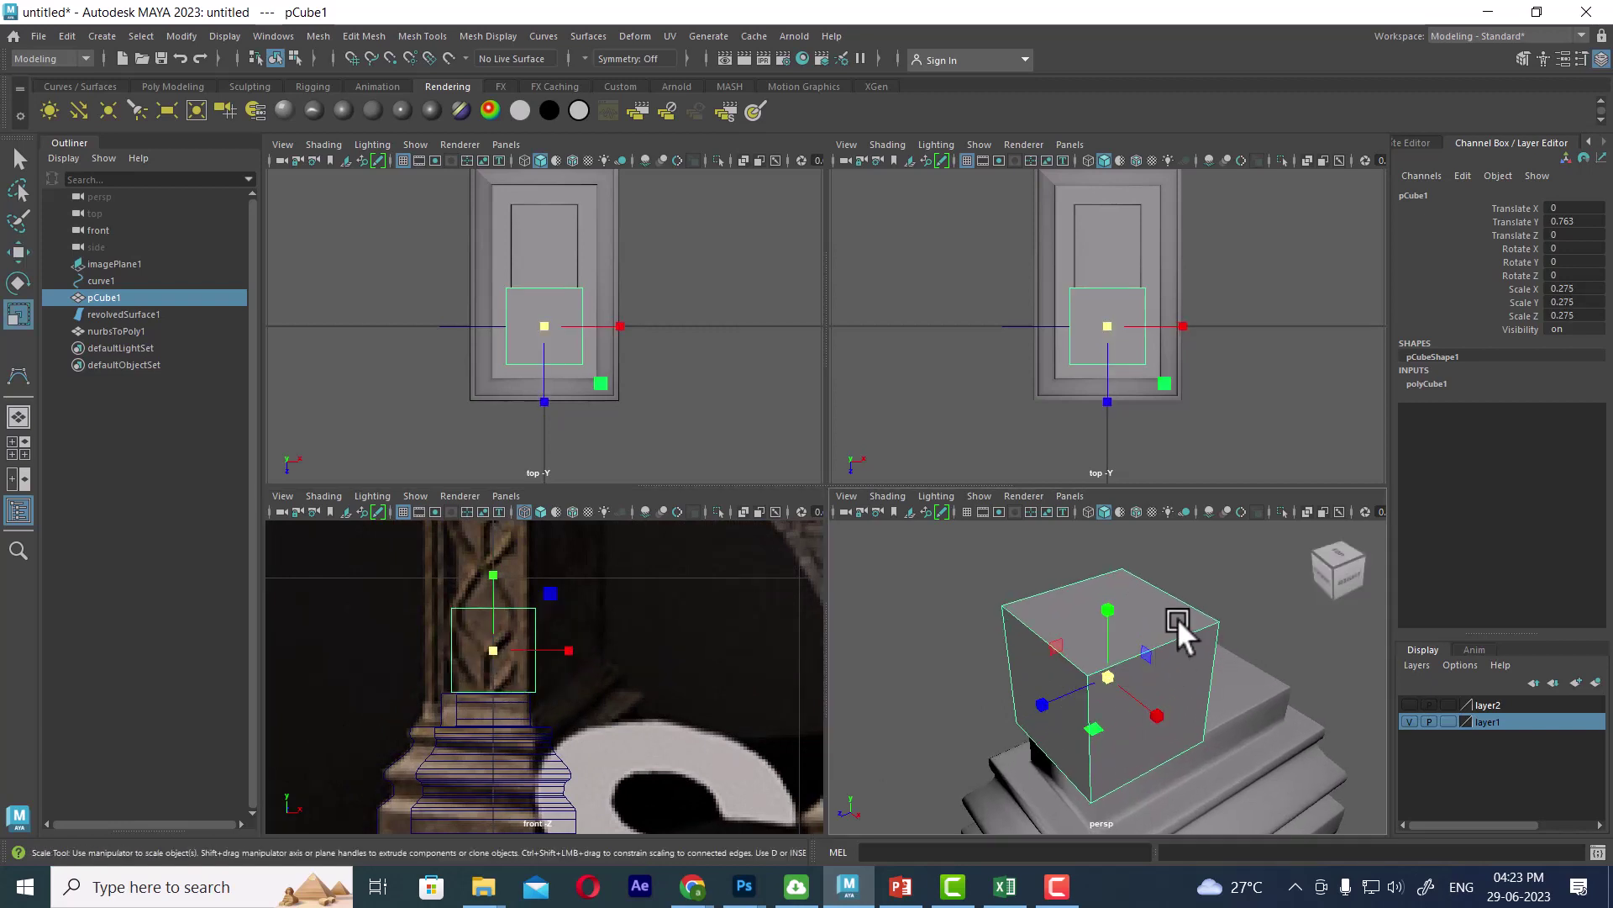
right_drag(1109, 362, 1005, 381)
alt+drag(1067, 622, 1151, 603)
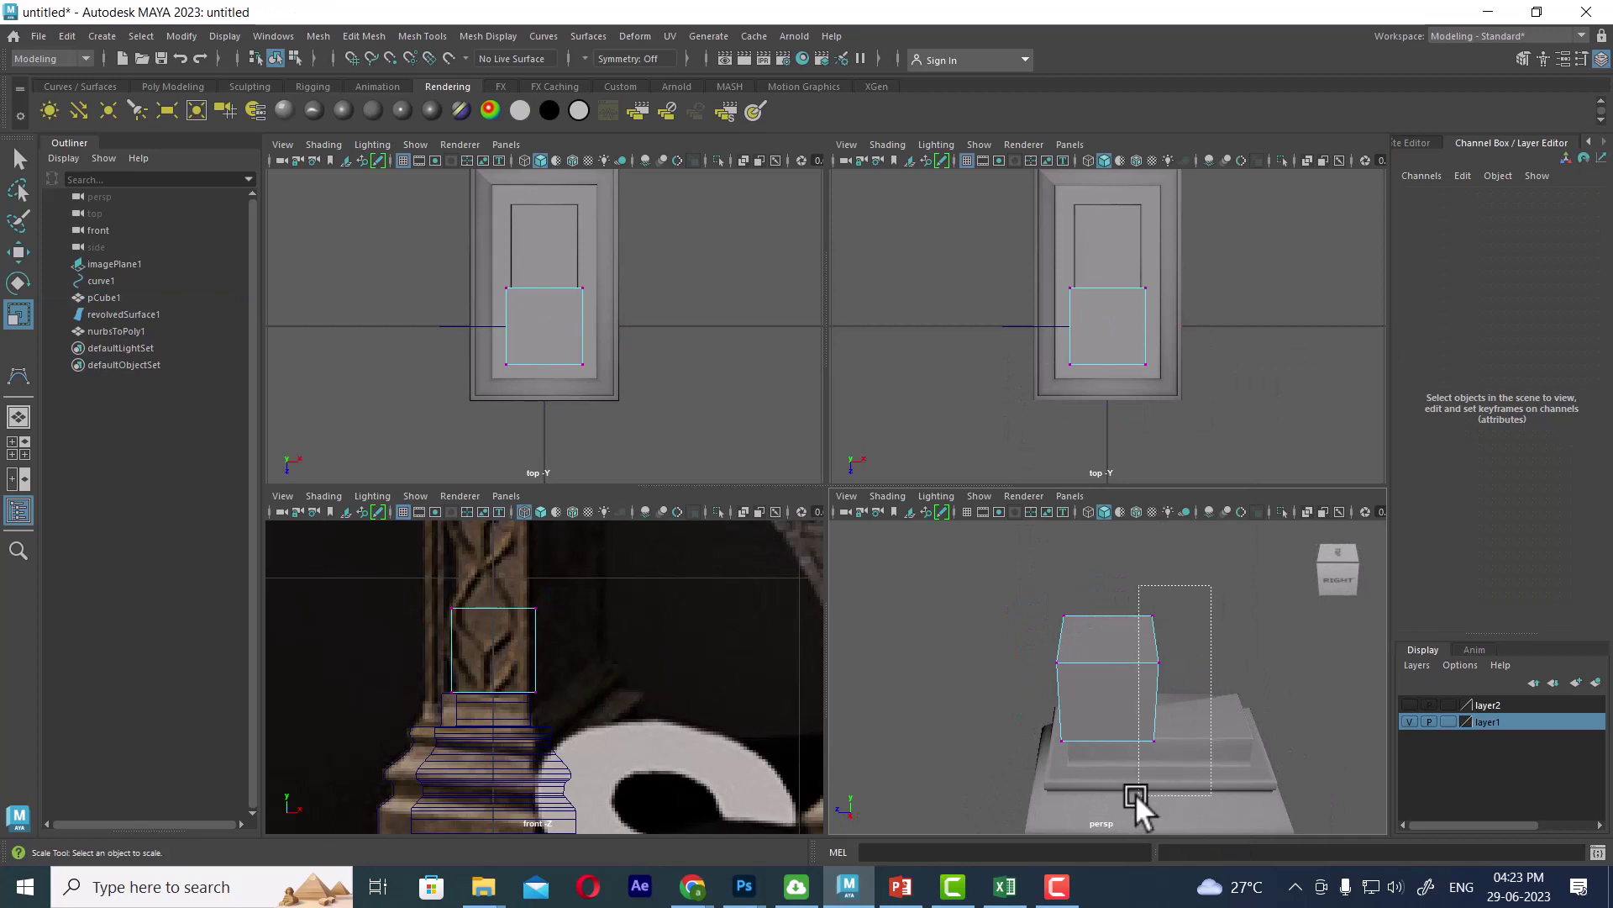
drag(1136, 793, 1139, 794)
key(w)
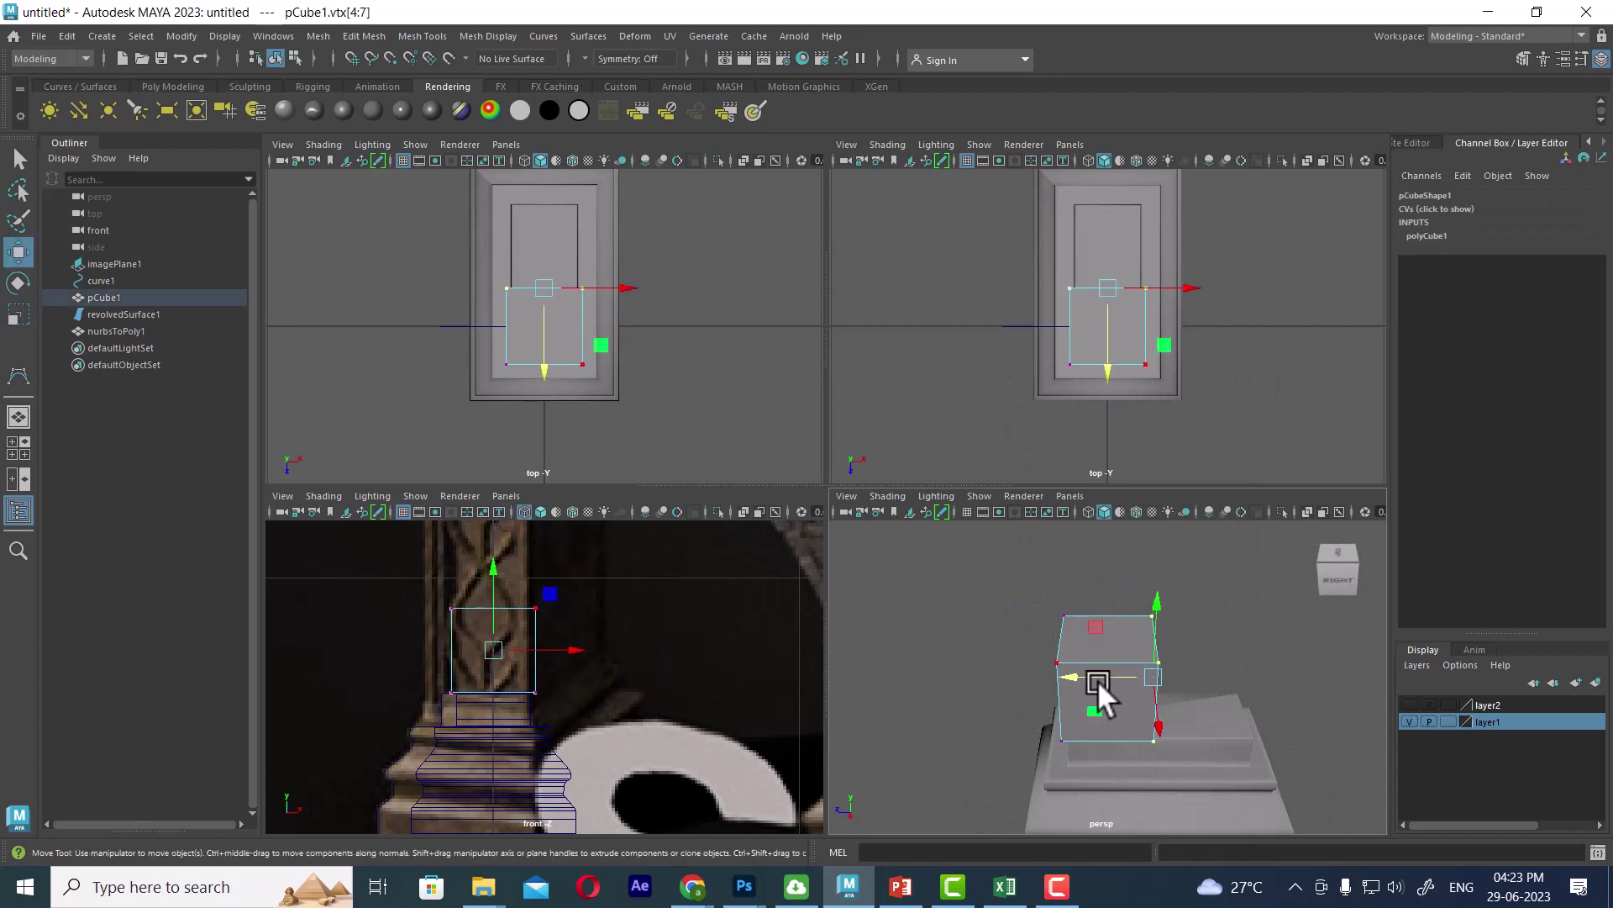
drag(1098, 679, 1161, 669)
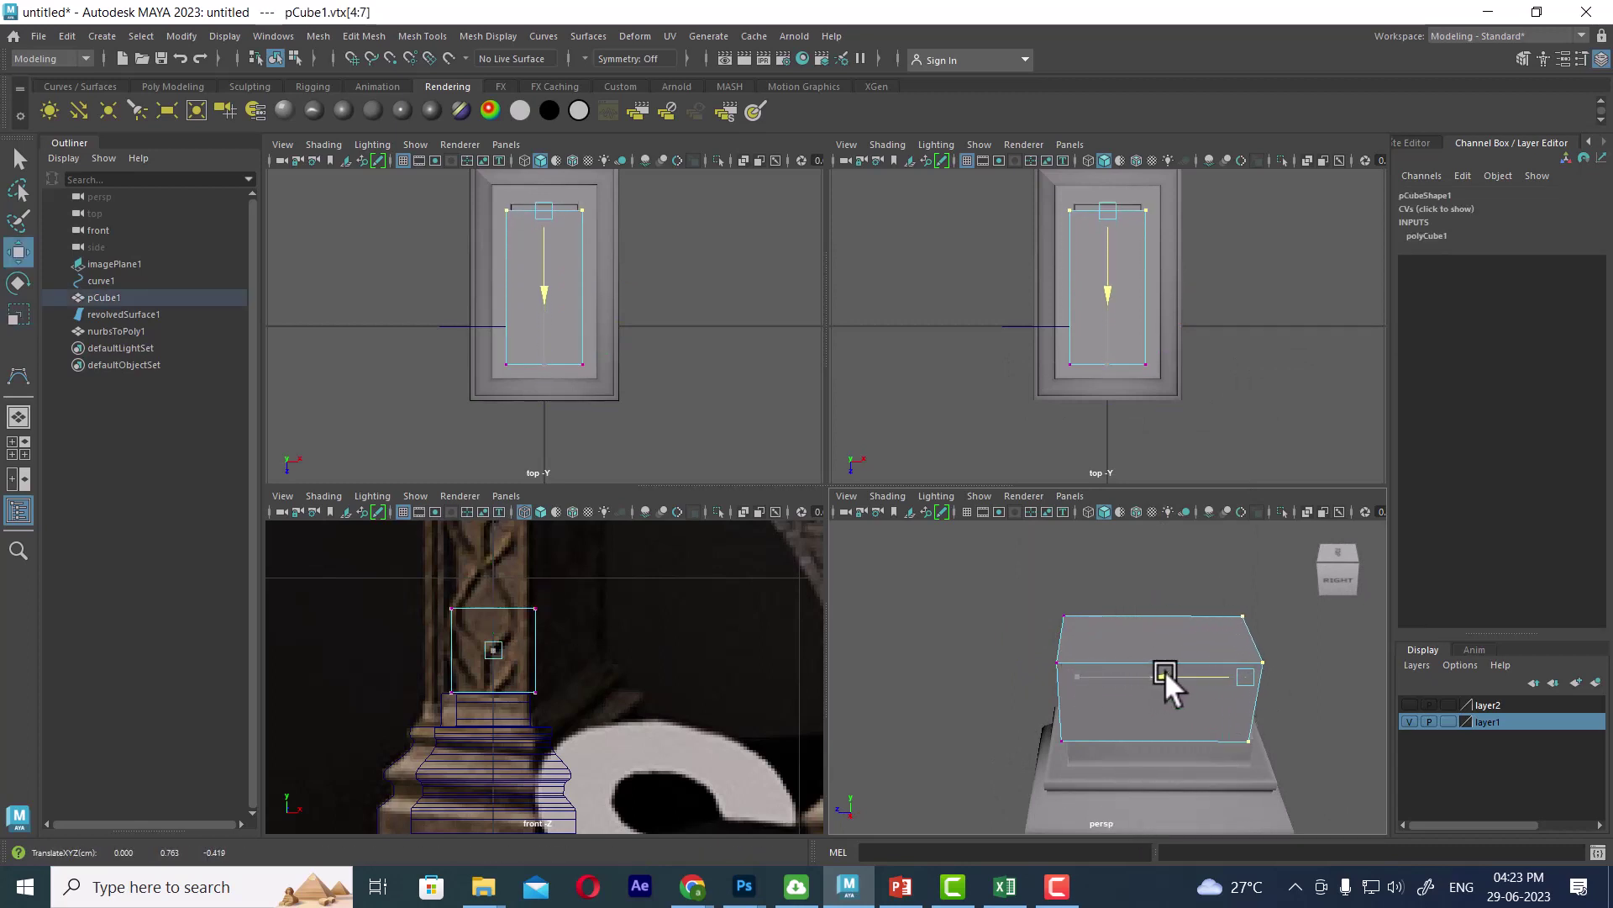
key(F8)
alt+drag(1212, 750, 1199, 723)
click(1172, 755)
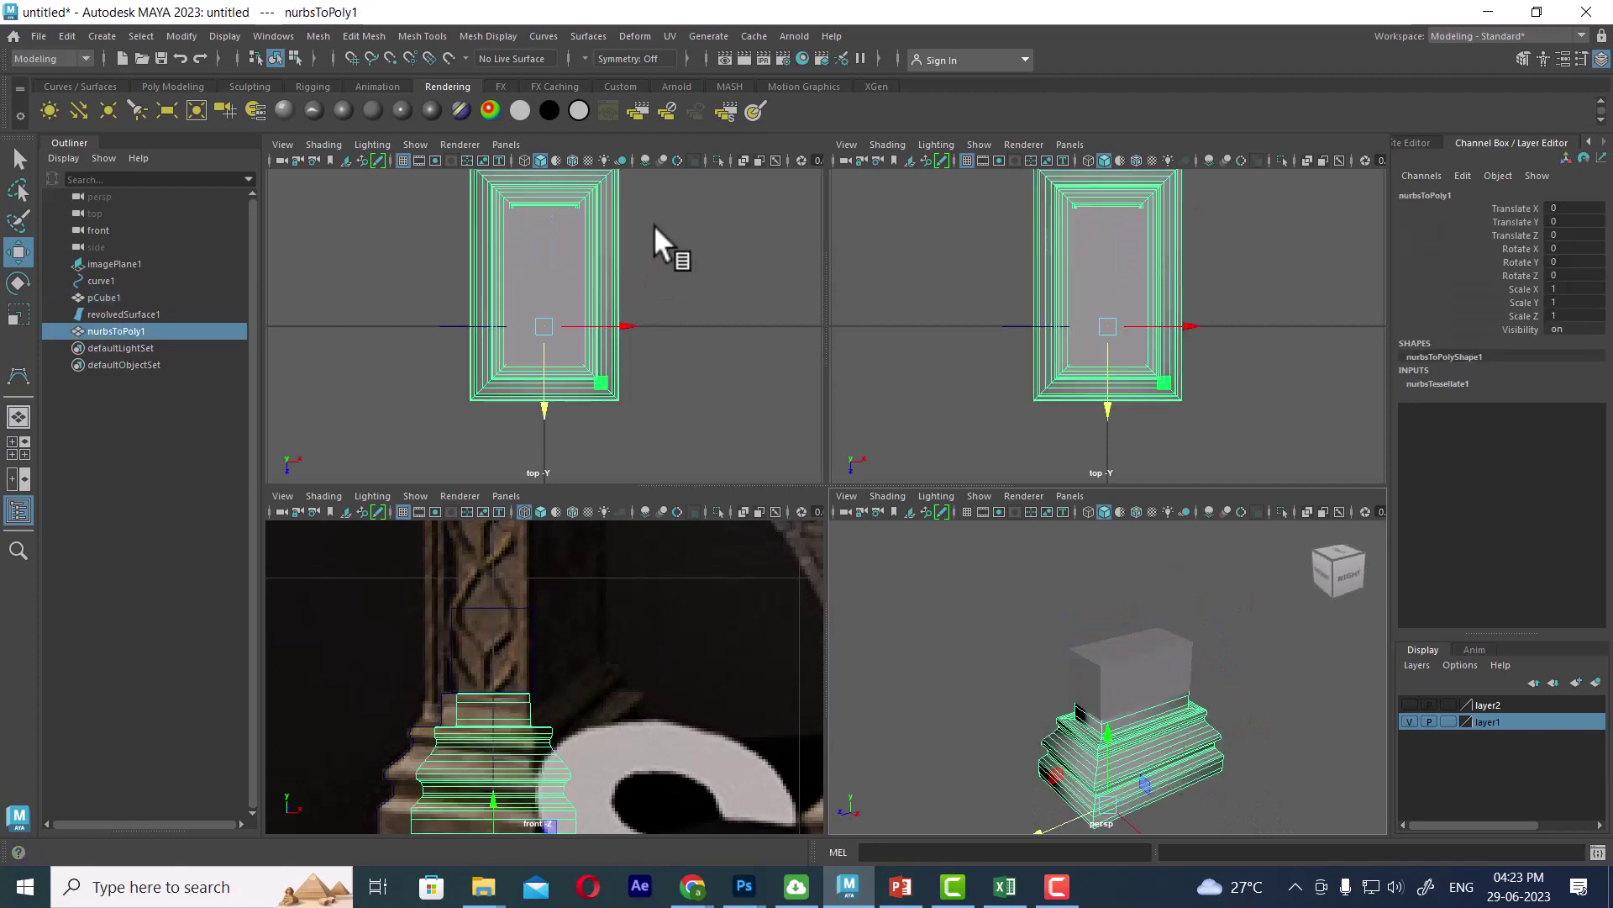
In the top view, move the stepped base's vertices vtx[0:9] slightly left along X.
right_drag(654, 223, 471, 203)
scroll(577, 295, down, 5)
drag(458, 241, 543, 396)
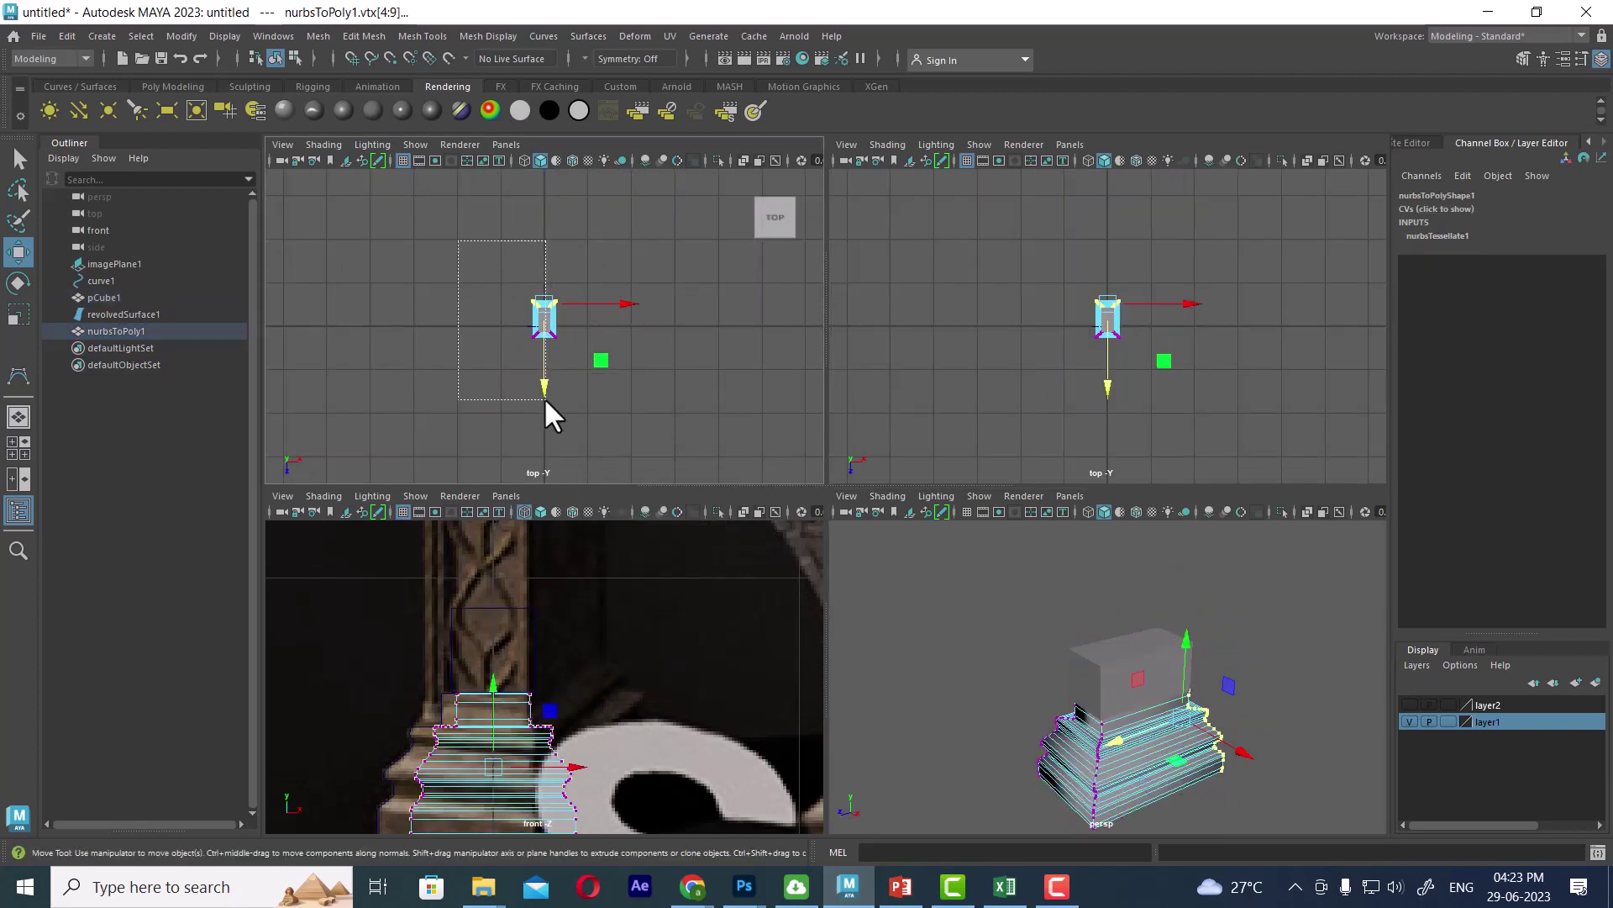
scroll(798, 452, up, 3)
scroll(588, 311, up, 3)
scroll(607, 361, up, 2)
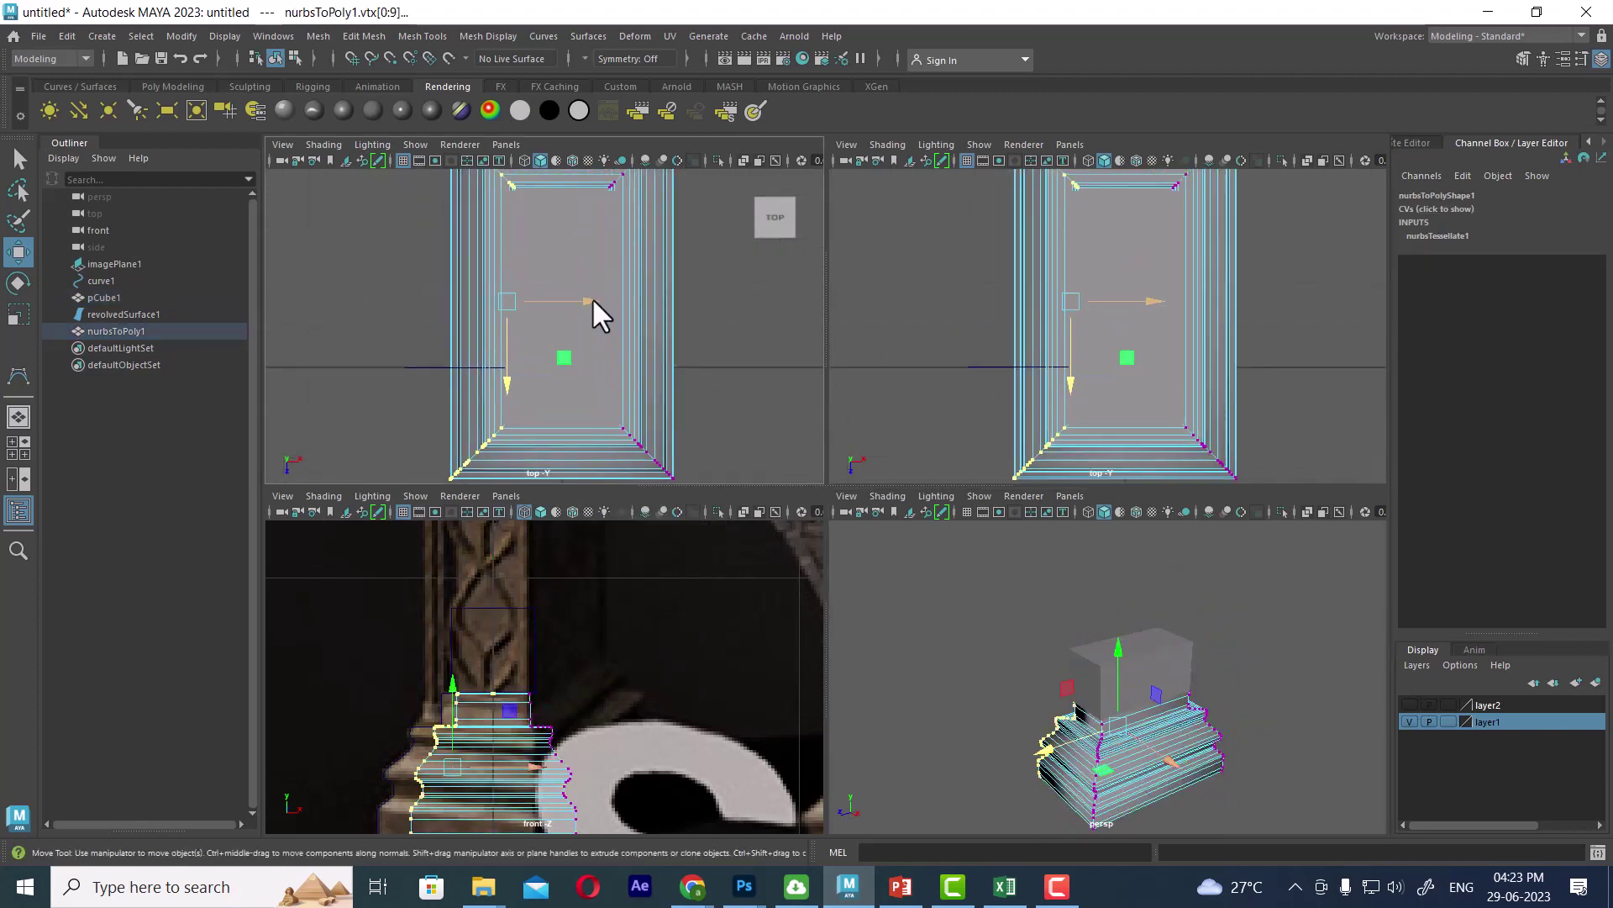
drag(593, 311, 574, 307)
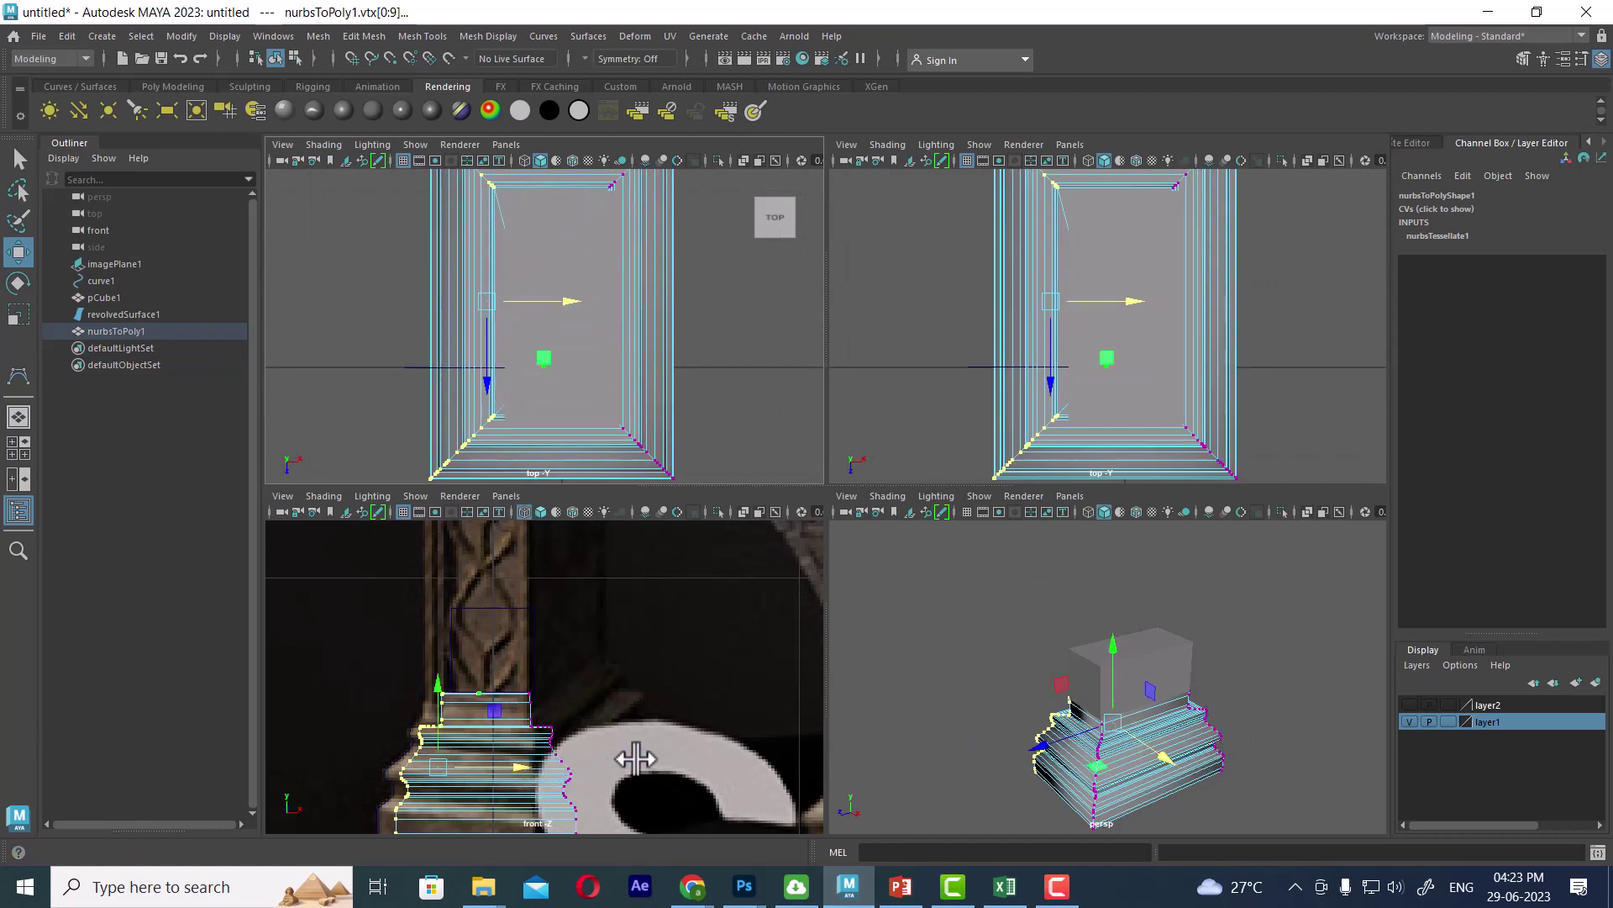
Maximize the perspective view and orbit to inspect the base and shaft.
mouse_move(767, 753)
alt+middle_down()
mouse_move(688, 587)
mouse_move(692, 765)
alt+middle_up()
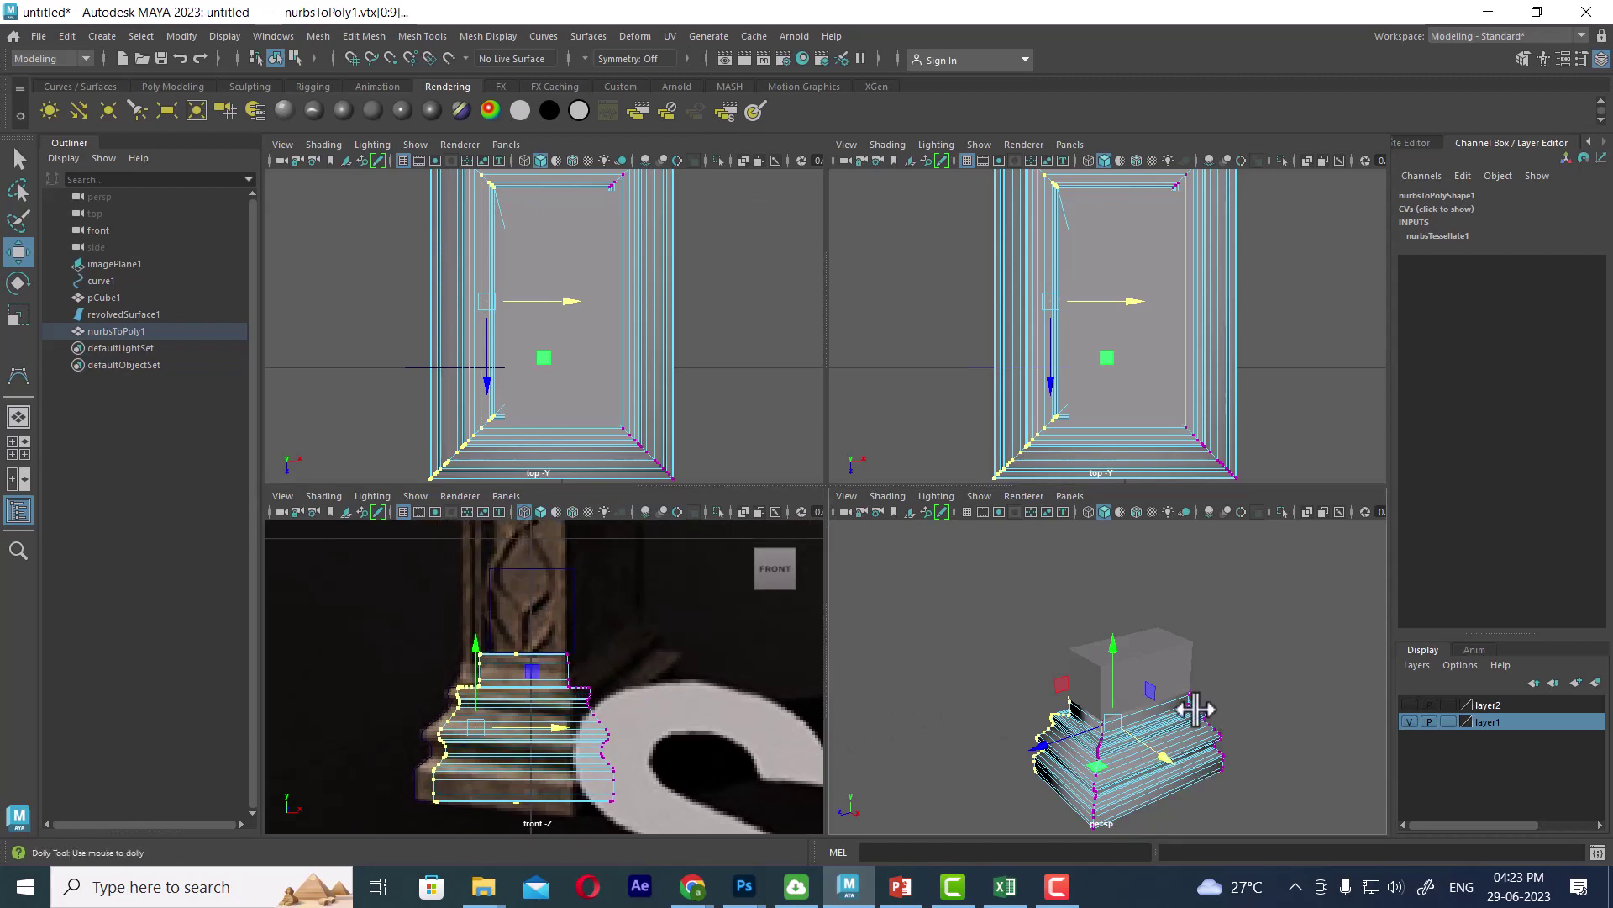
key(space)
alt+drag(1127, 688, 1220, 654)
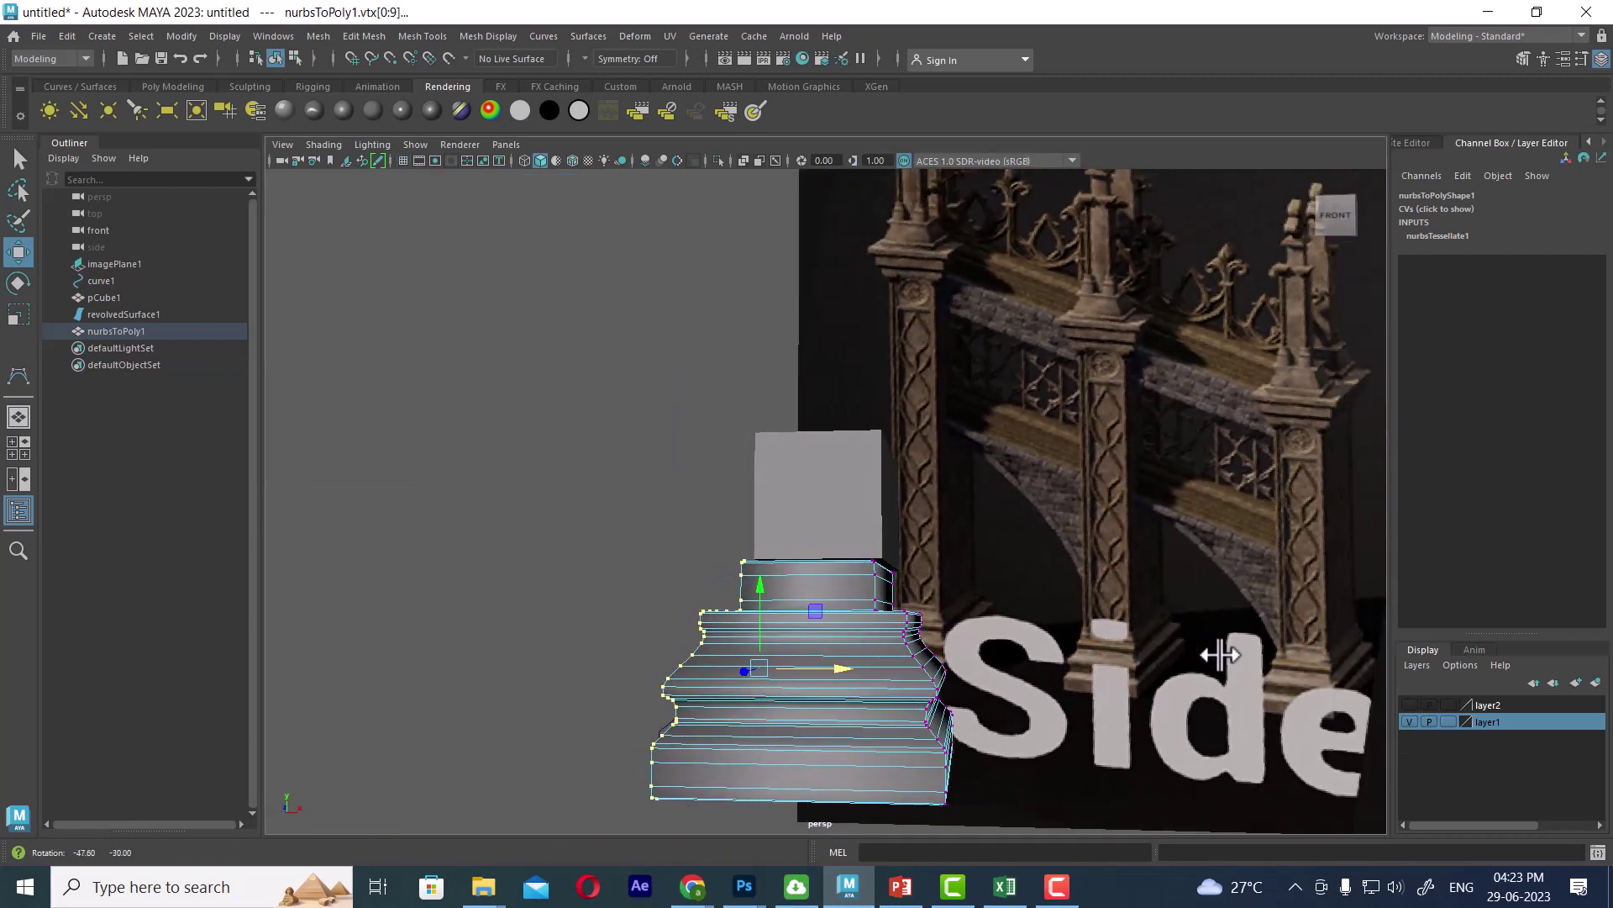
alt+right_drag(821, 666, 994, 590)
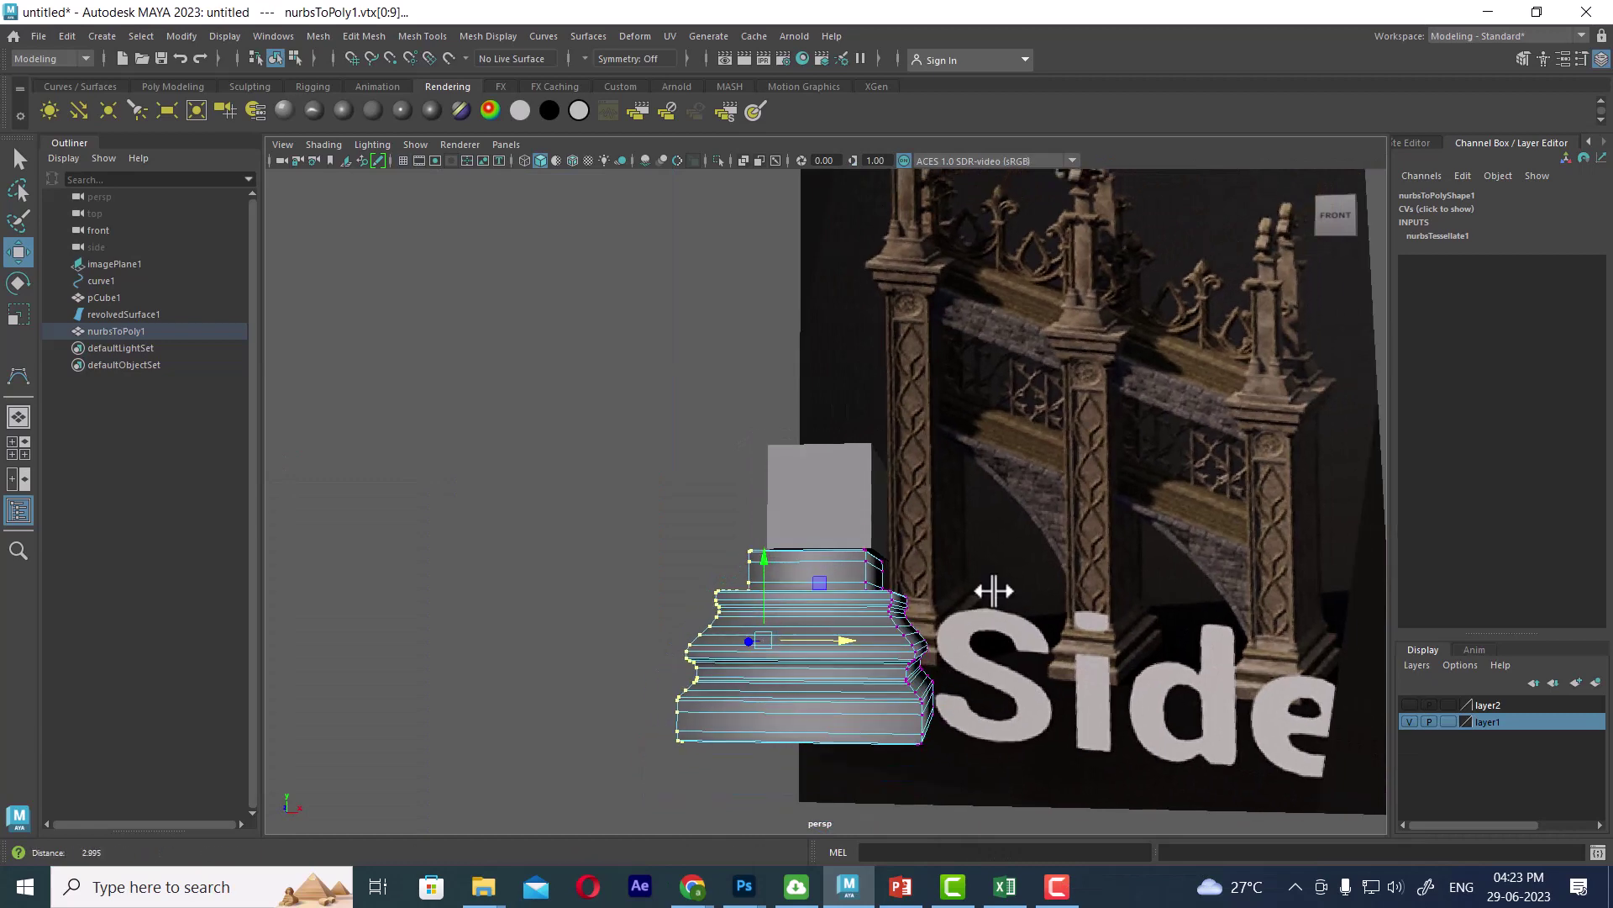
alt+drag(995, 590, 930, 612)
Move pCube1 -0.023 in X and scale its Z depth to 0.185.
click(869, 525)
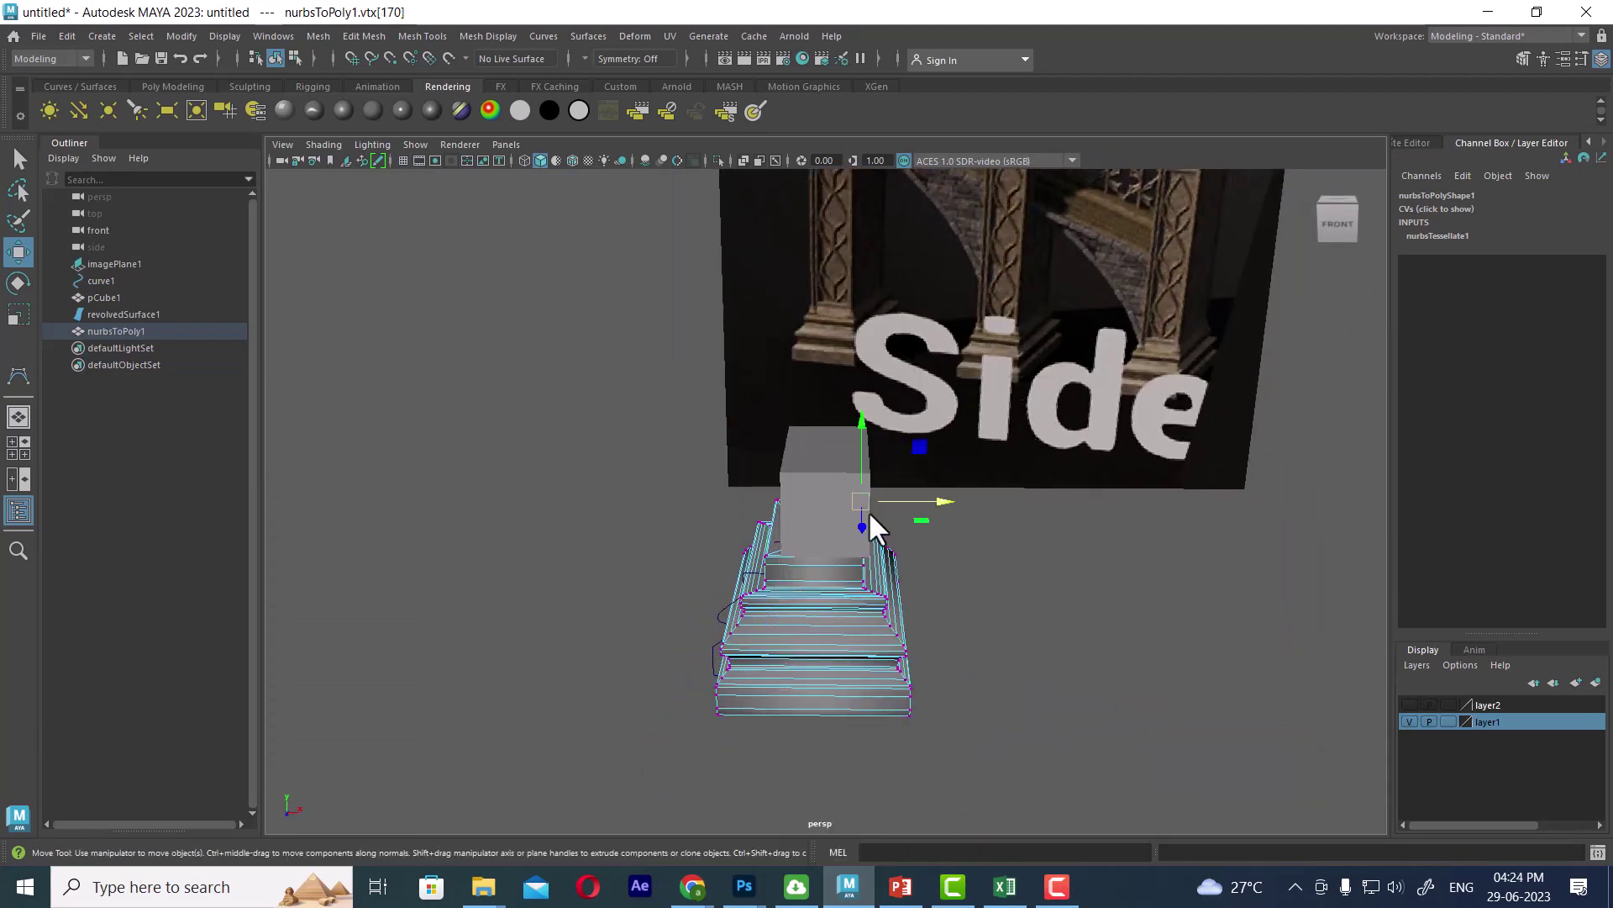
alt+drag(869, 525, 965, 563)
right_drag(821, 426, 940, 446)
click(869, 504)
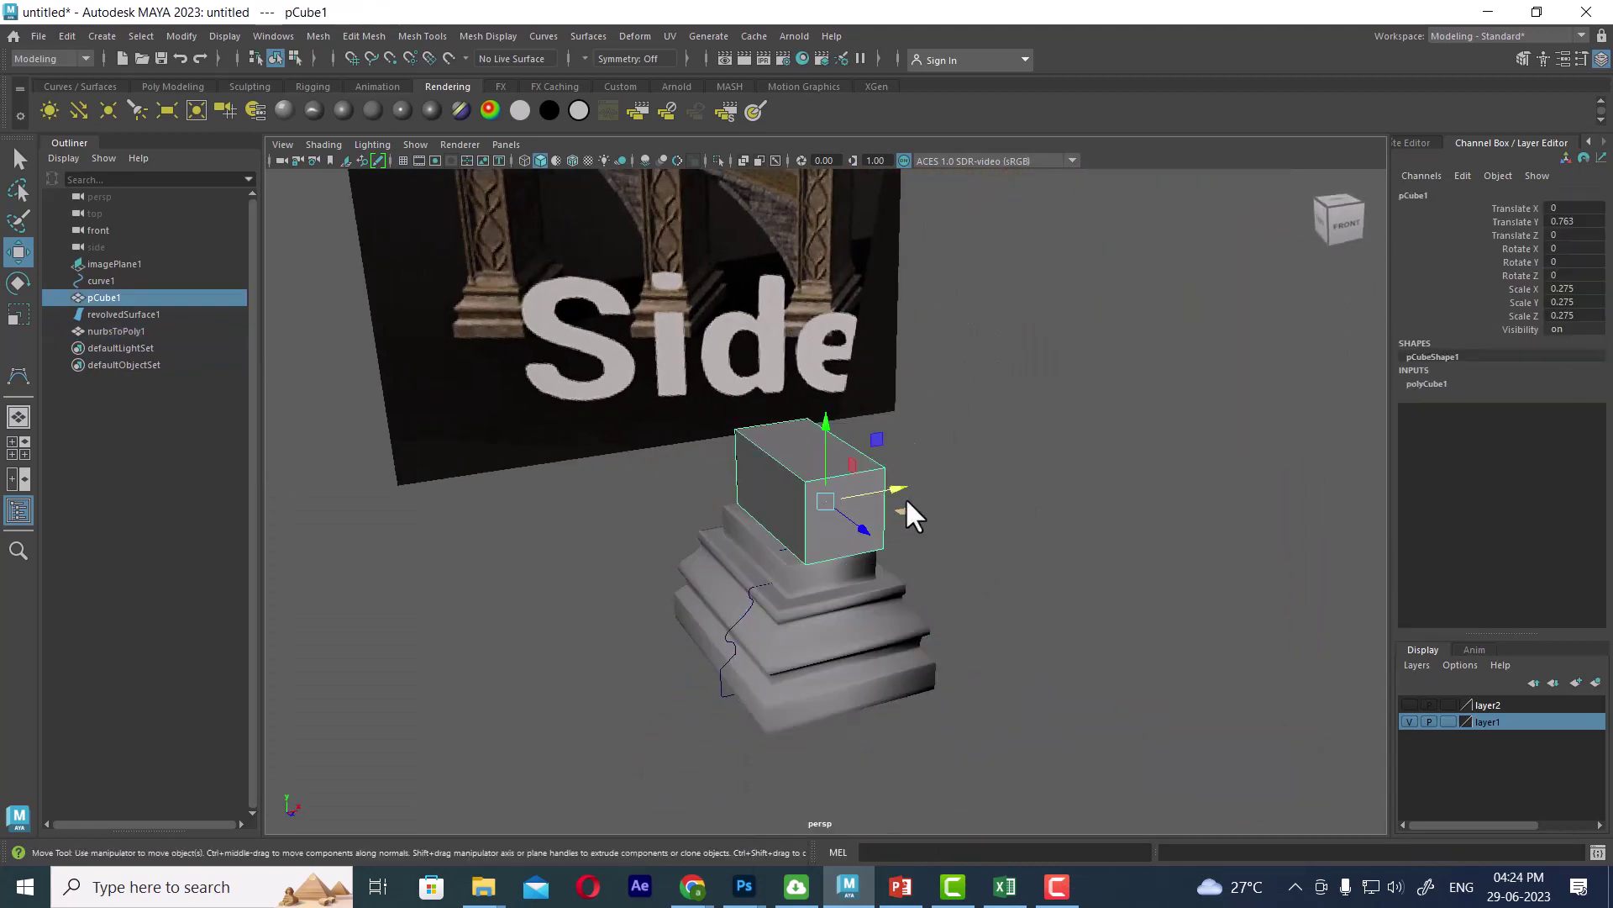
mouse_move(905, 492)
mouse_down()
mouse_move(829, 506)
mouse_move(874, 554)
mouse_move(1047, 383)
mouse_up()
key(r)
key(space)
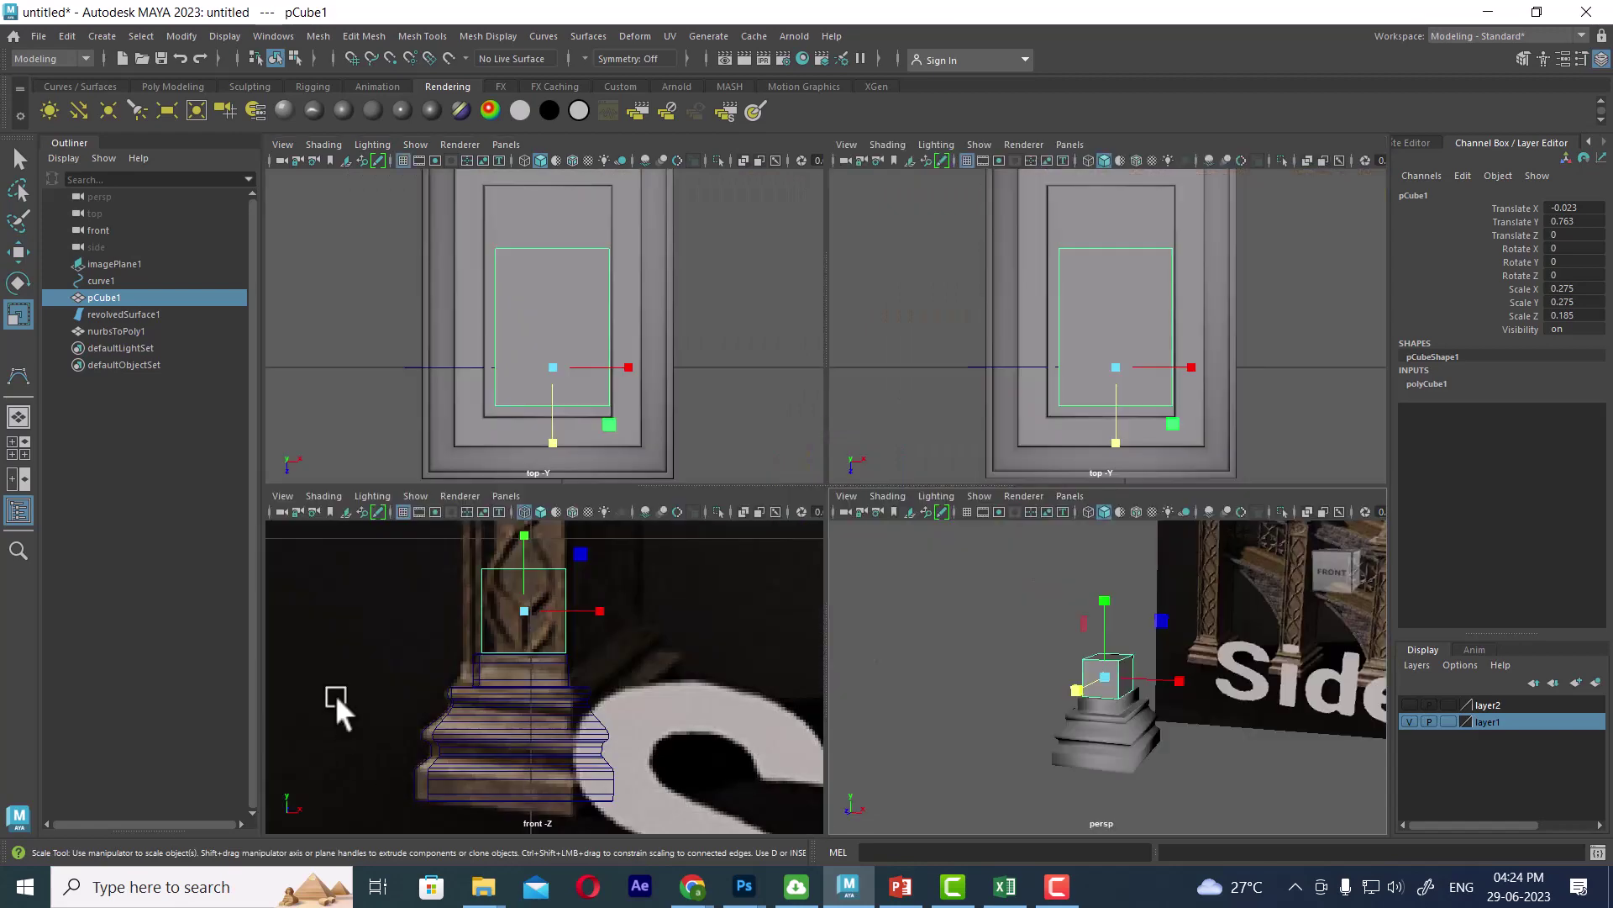
scroll(545, 616, down, 3)
scroll(629, 712, up, 2)
key(space)
Raise pCube1's top vertices to just below the reference capital, and make layer1 a reference layer.
scroll(632, 699, down, 4)
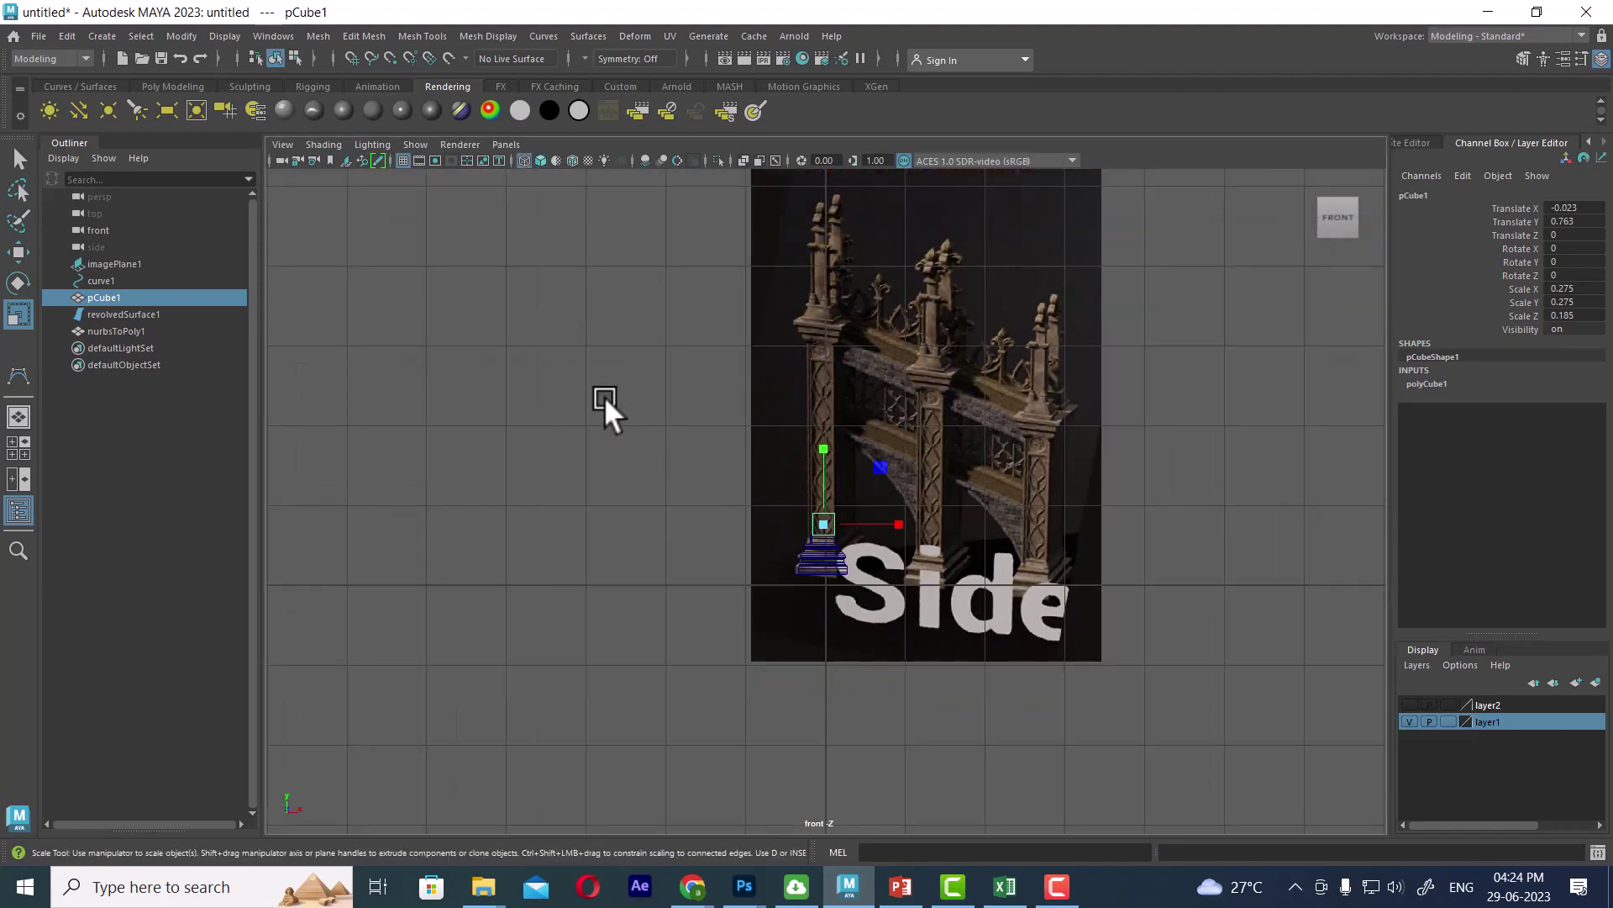
right_drag(603, 386, 292, 348)
scroll(790, 512, up, 3)
mouse_move(762, 488)
mouse_down()
mouse_move(907, 555)
mouse_move(902, 569)
mouse_up()
key(w)
alt+middle_drag(752, 429, 849, 579)
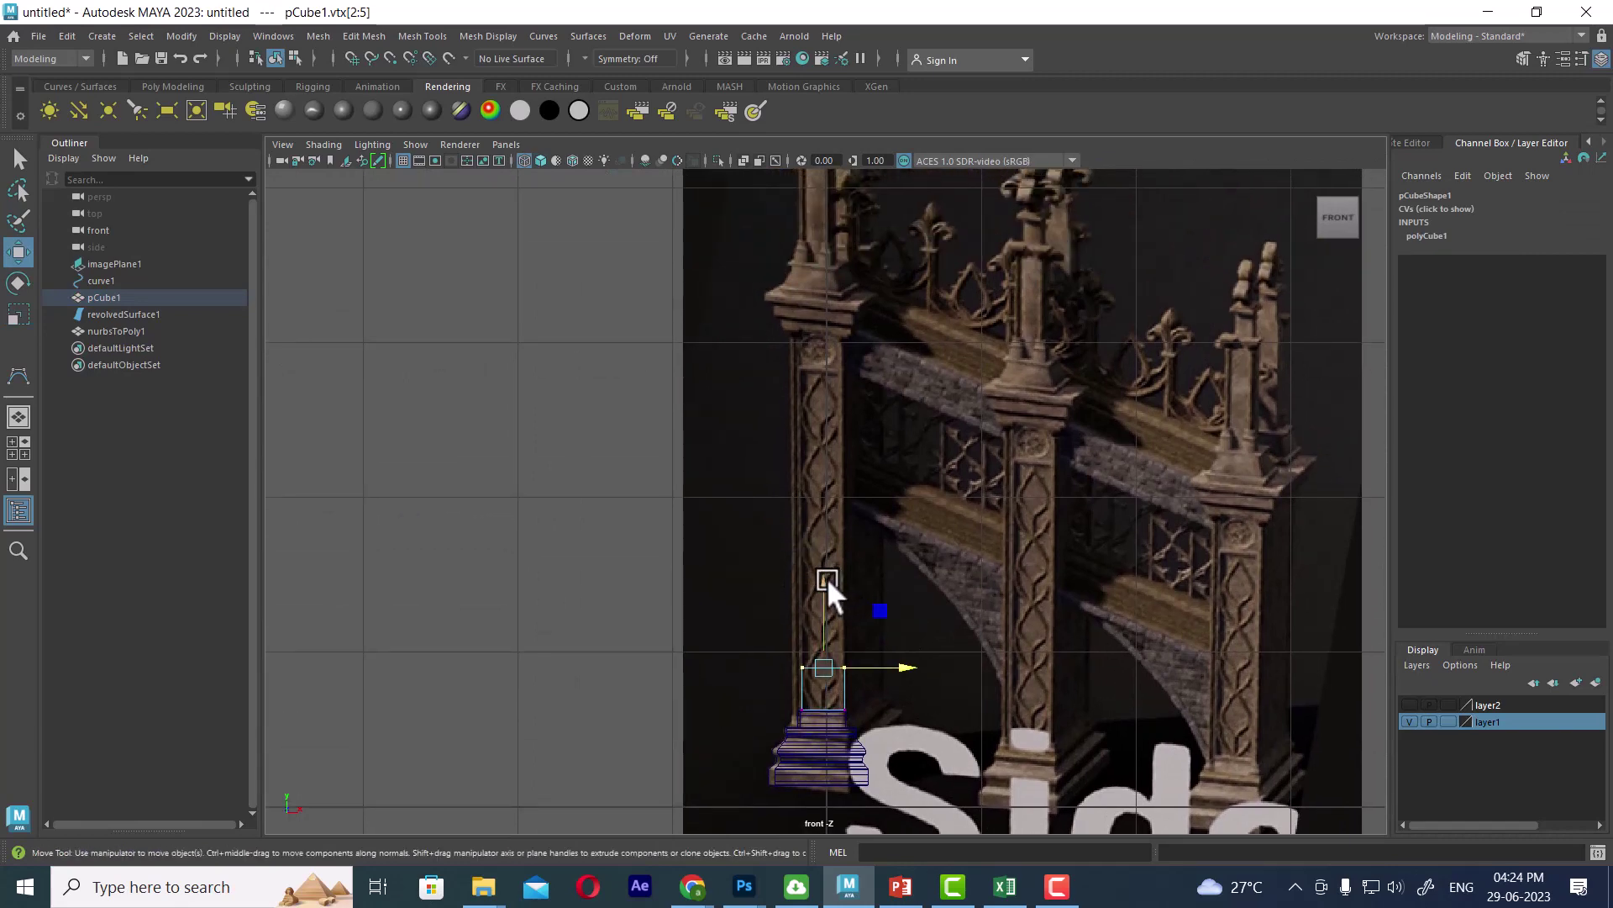
drag(827, 577, 823, 249)
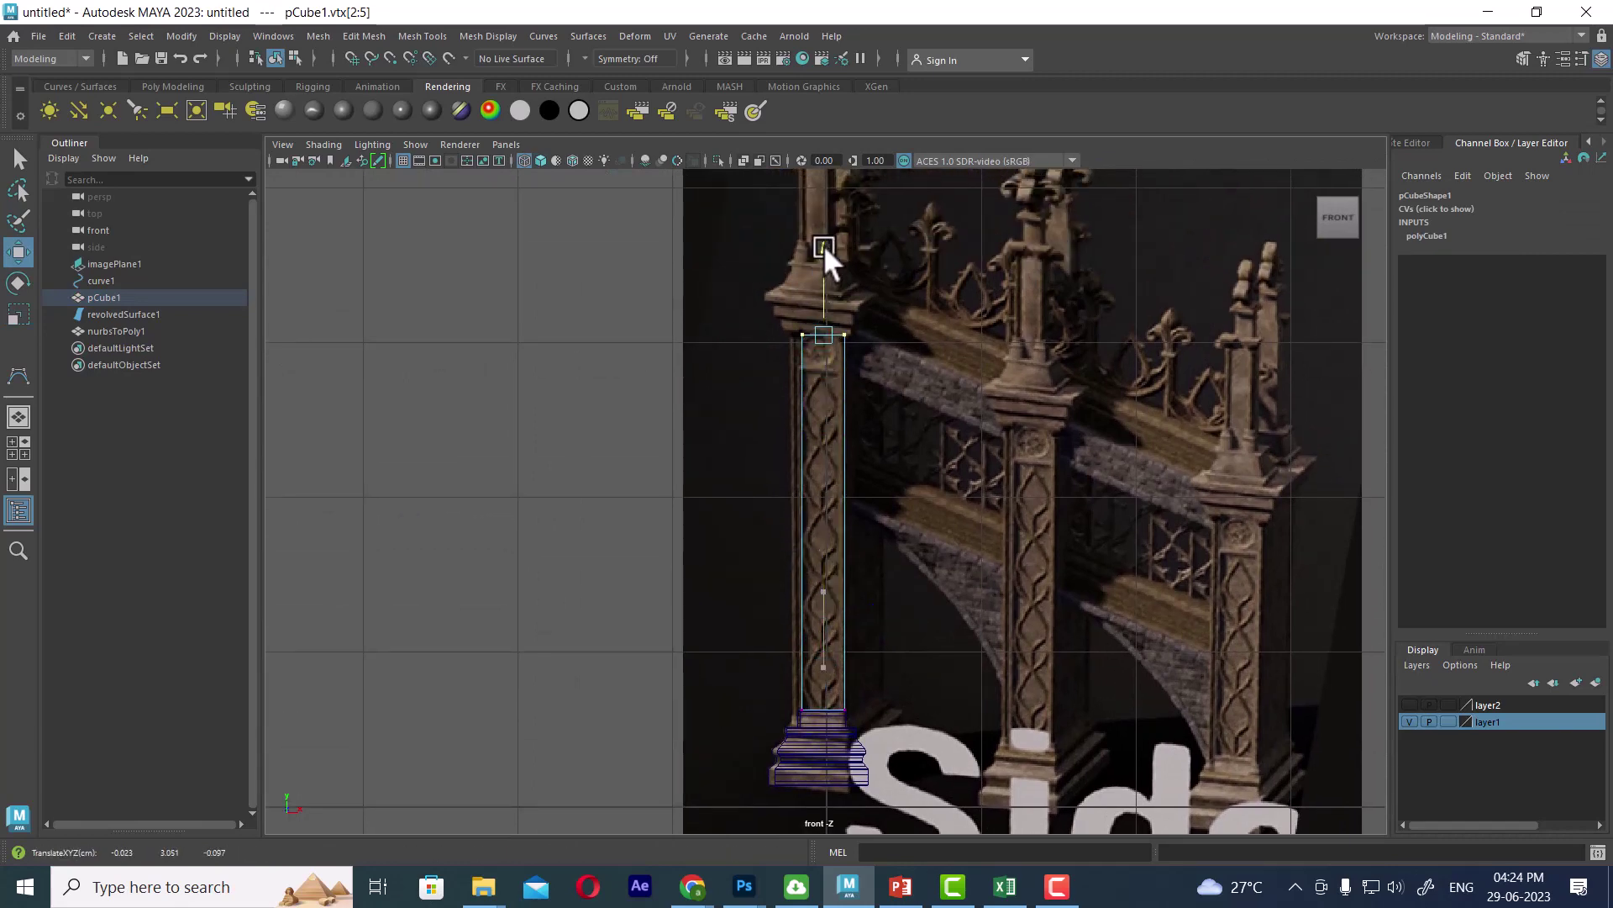
mouse_move(824, 244)
alt+right_down()
mouse_move(881, 368)
mouse_move(856, 388)
alt+right_up()
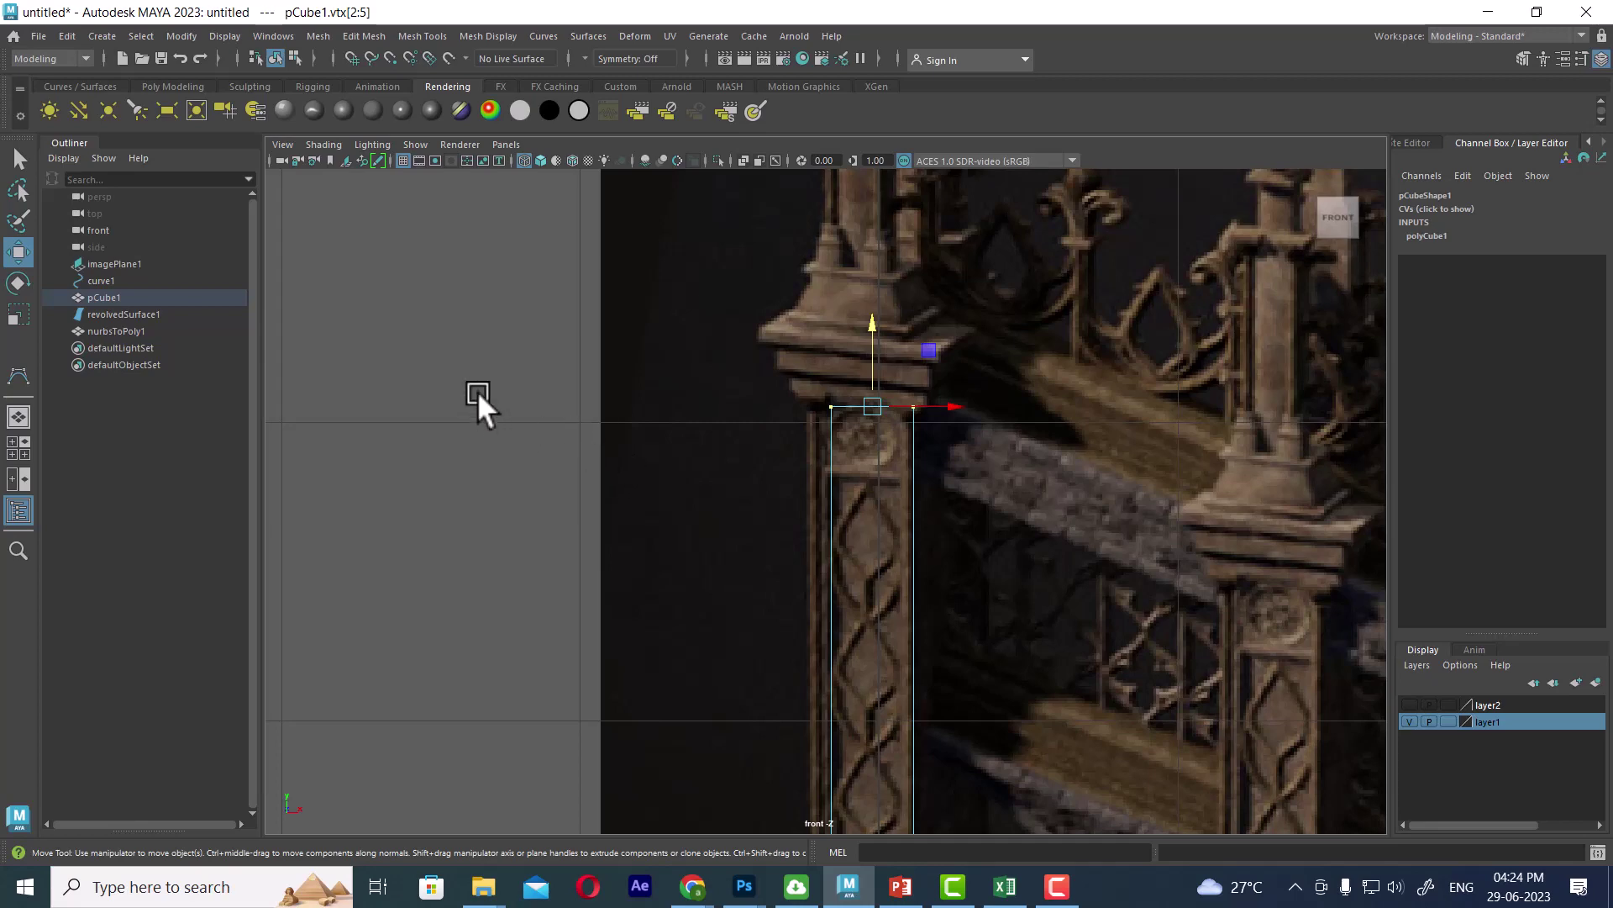
right_drag(466, 316, 552, 277)
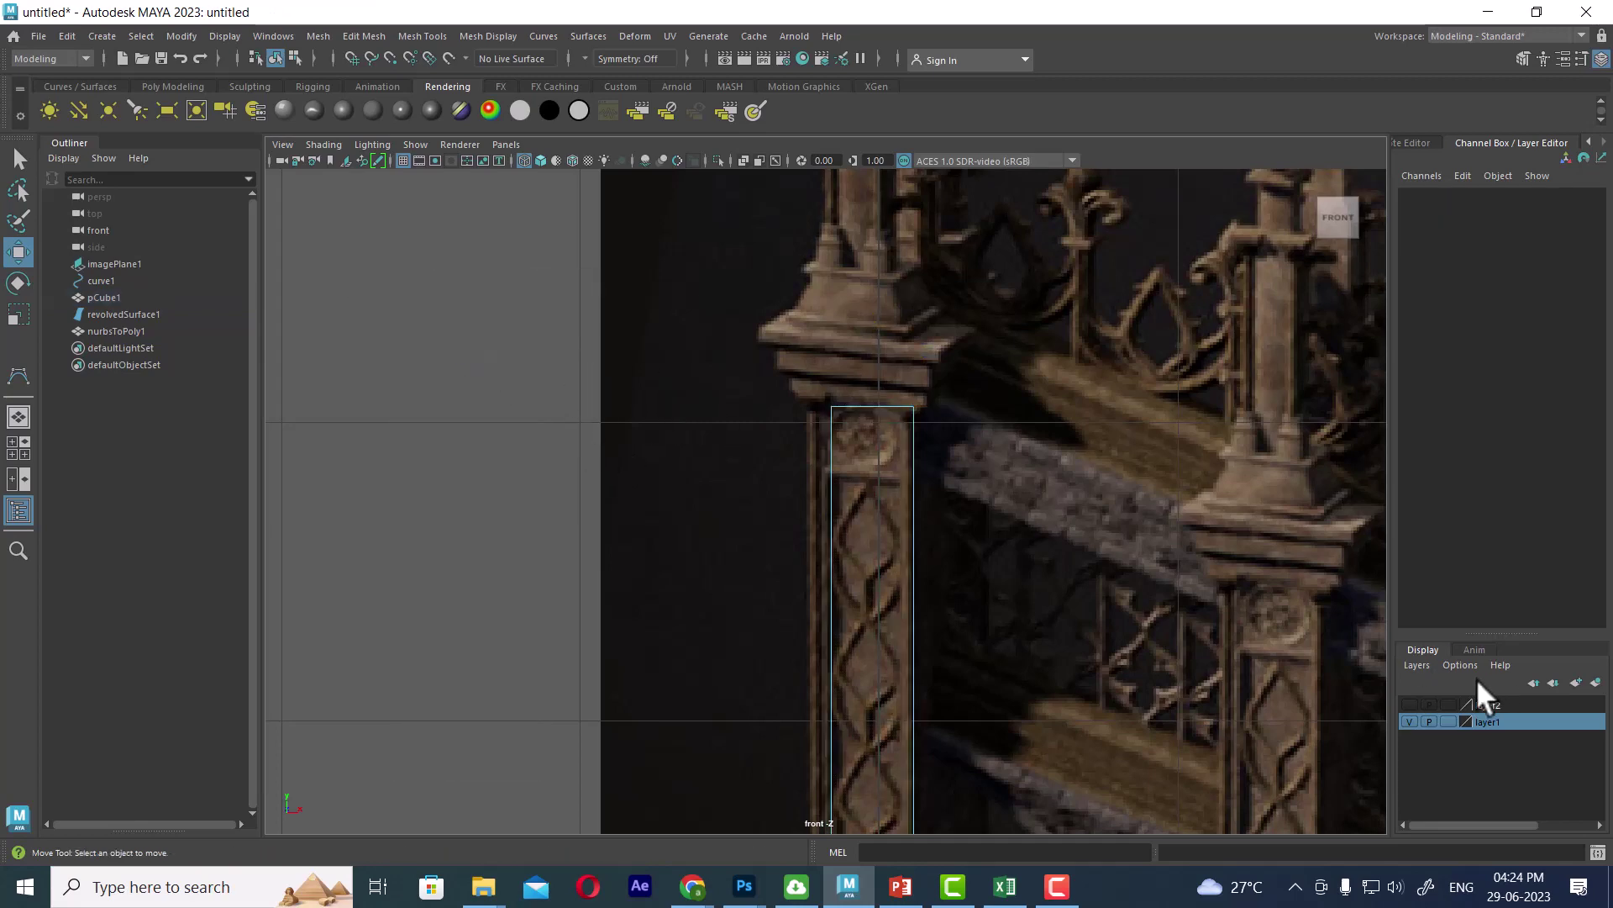
click(1447, 721)
Extrude the shaft's top face and widen it about 1.5 times.
drag(678, 295, 1207, 436)
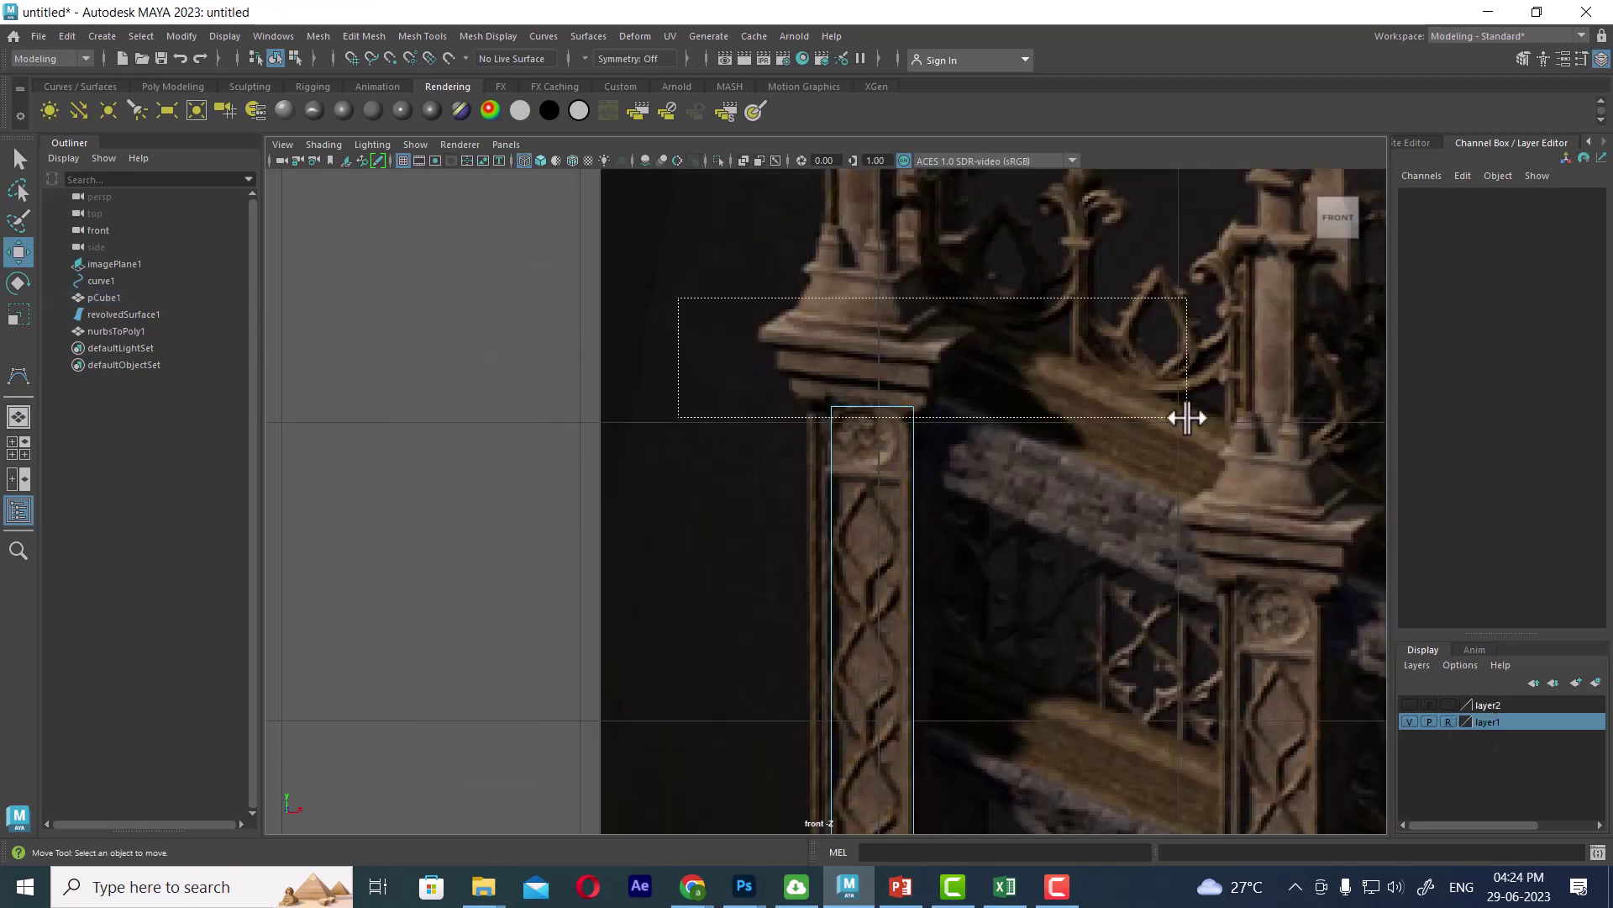
drag(1178, 528, 1021, 579)
click(849, 432)
scroll(931, 362, up, 2)
scroll(945, 358, up, 2)
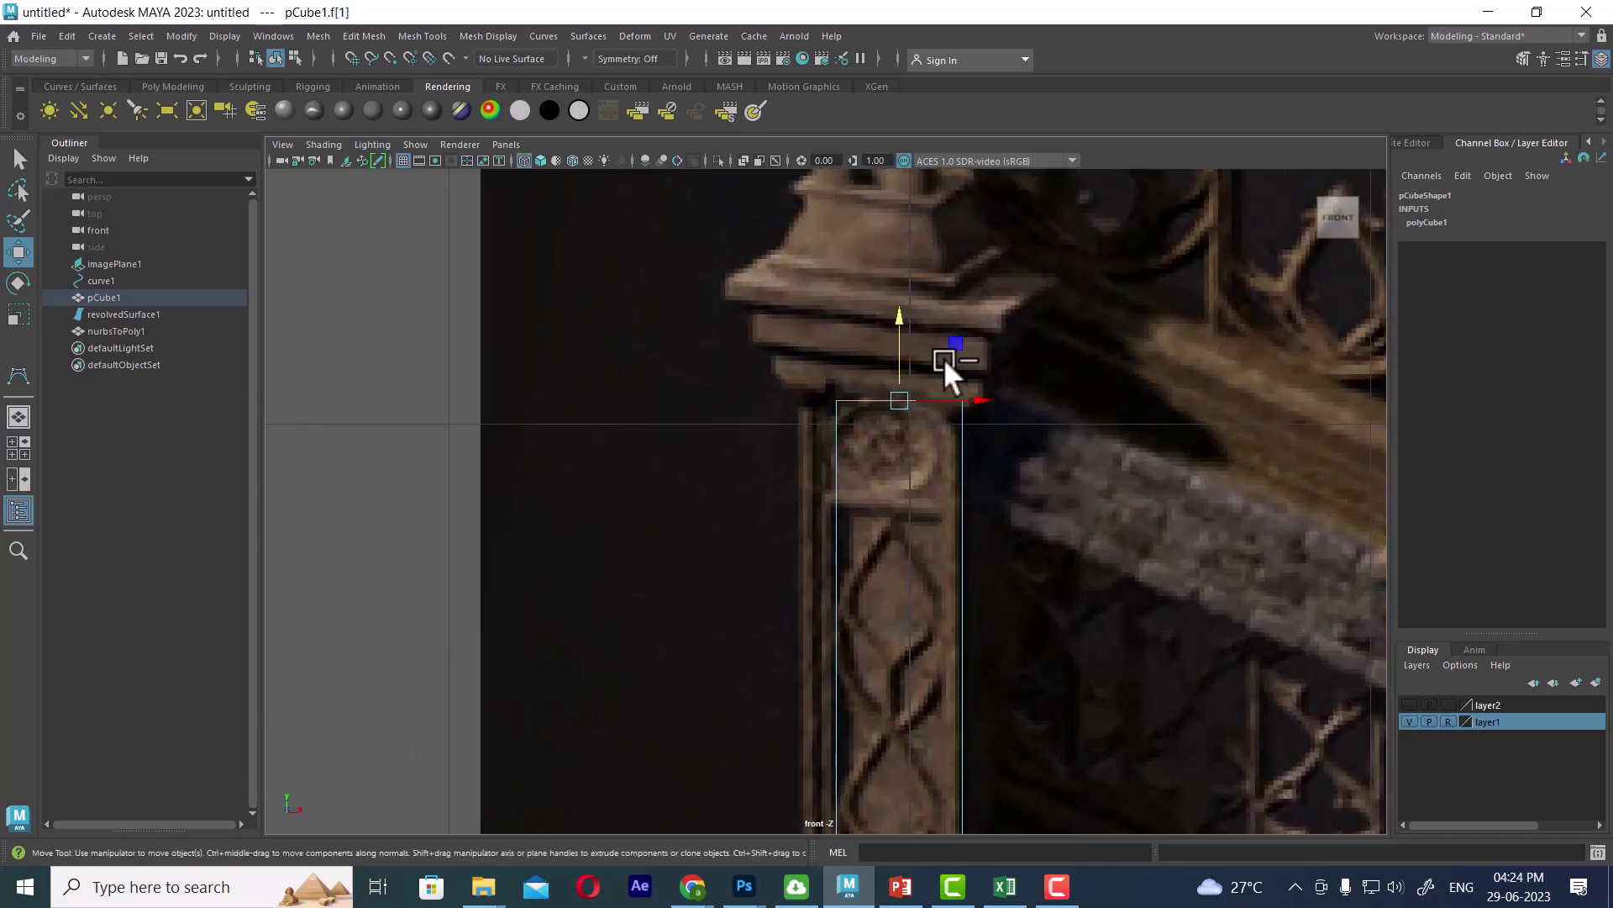
shift+right_drag(902, 331, 896, 311)
key(r)
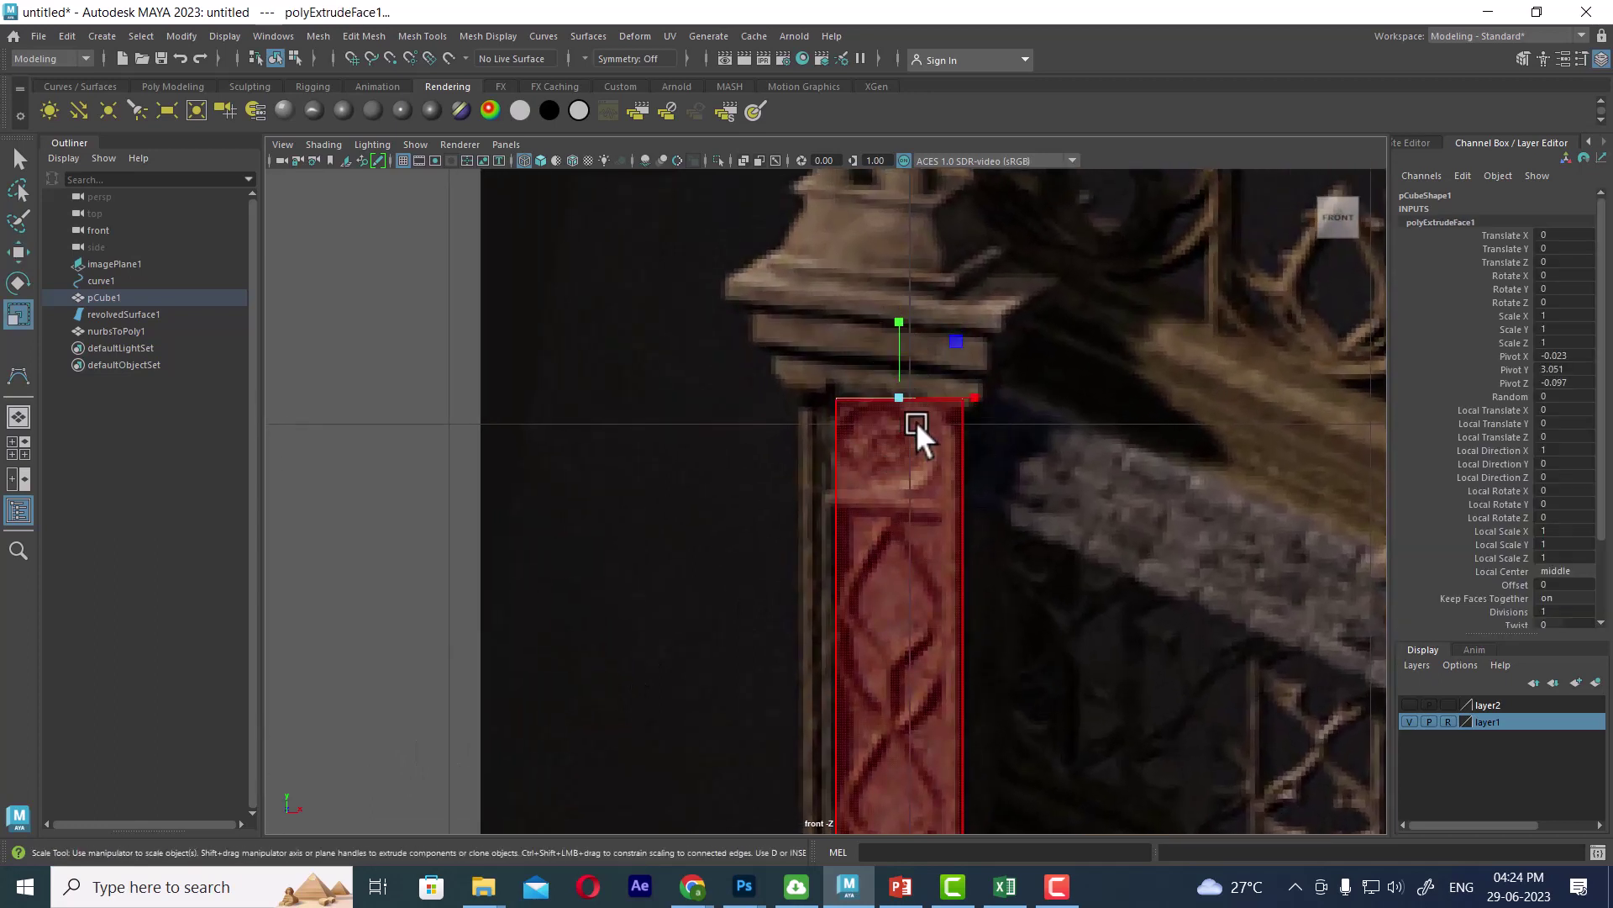
drag(896, 396, 951, 378)
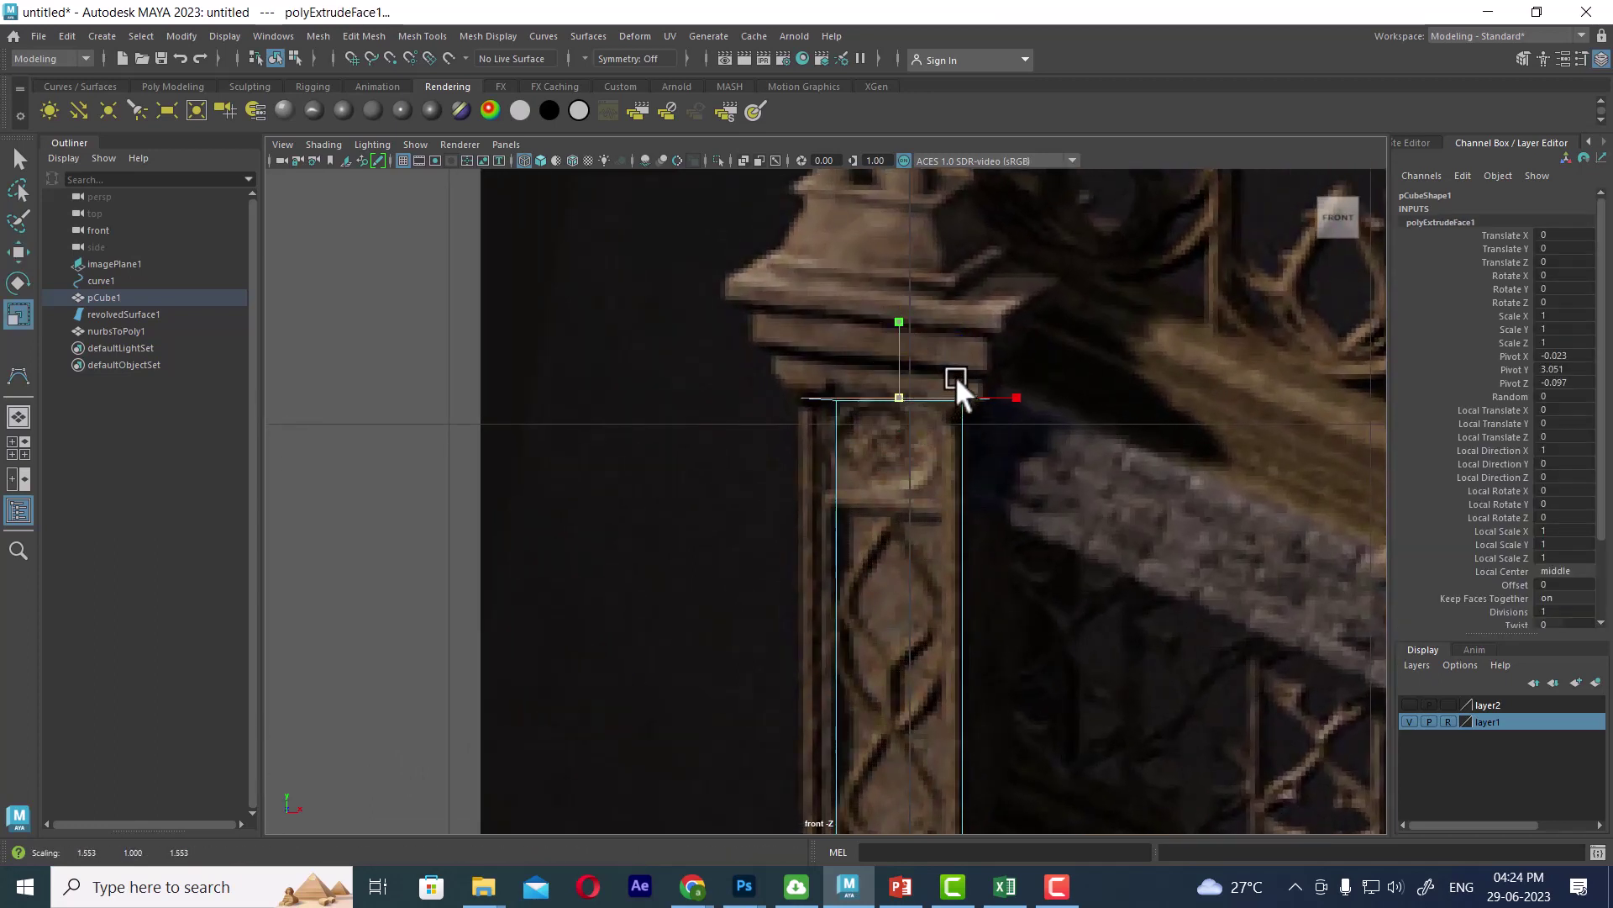
Extrude the top face twice more, raising each into a stacked capital step.
key(w)
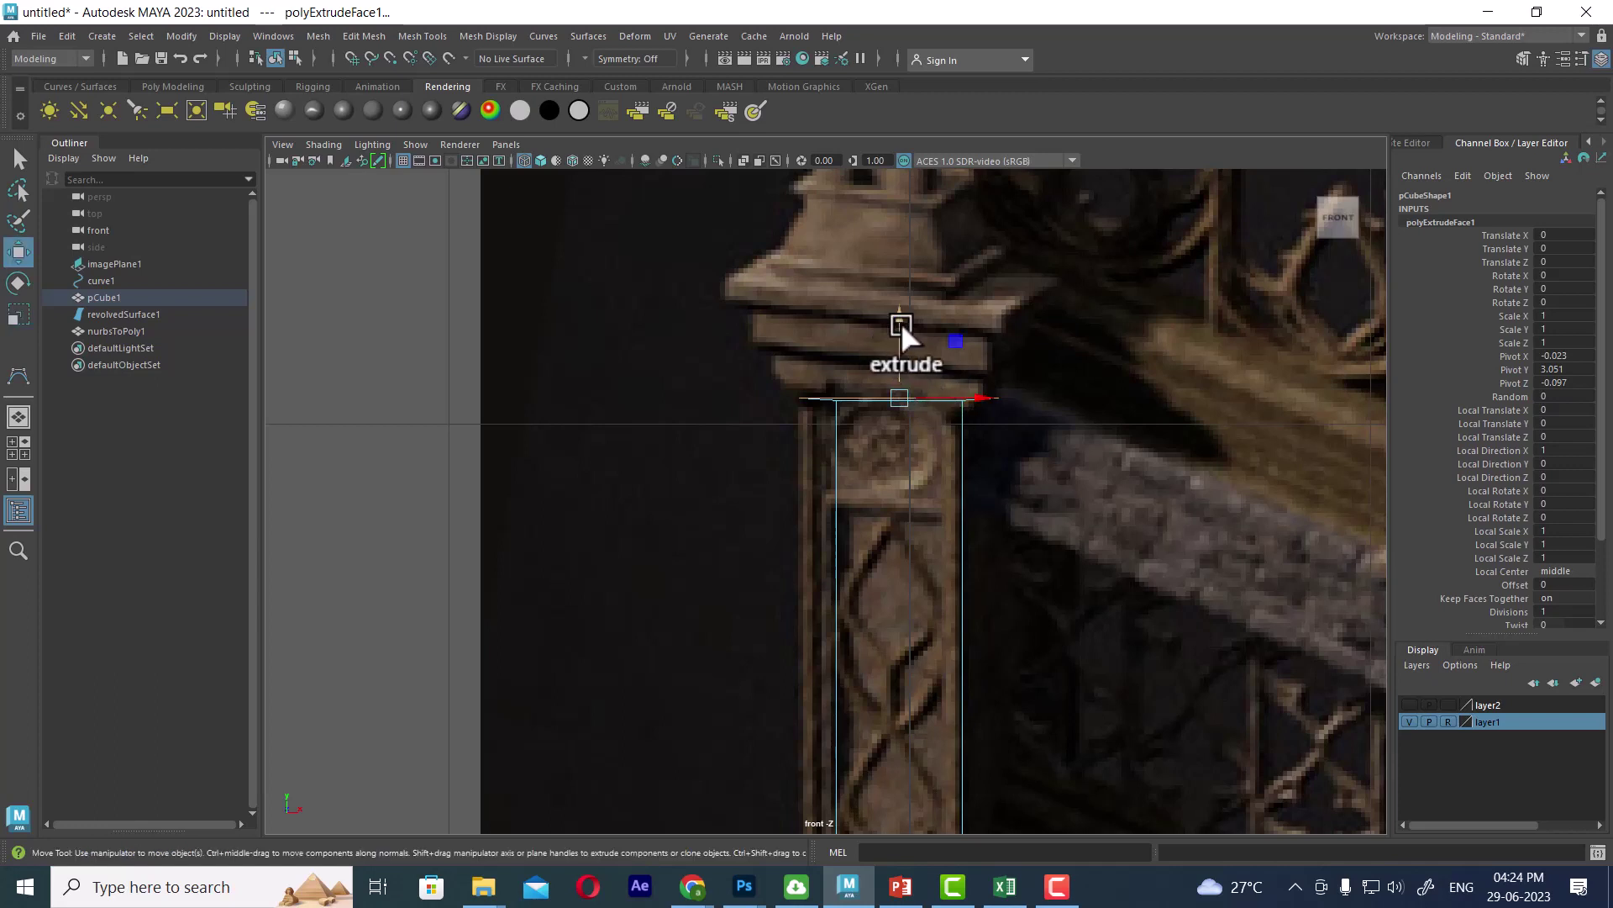
shift+drag(901, 322, 892, 293)
key(r)
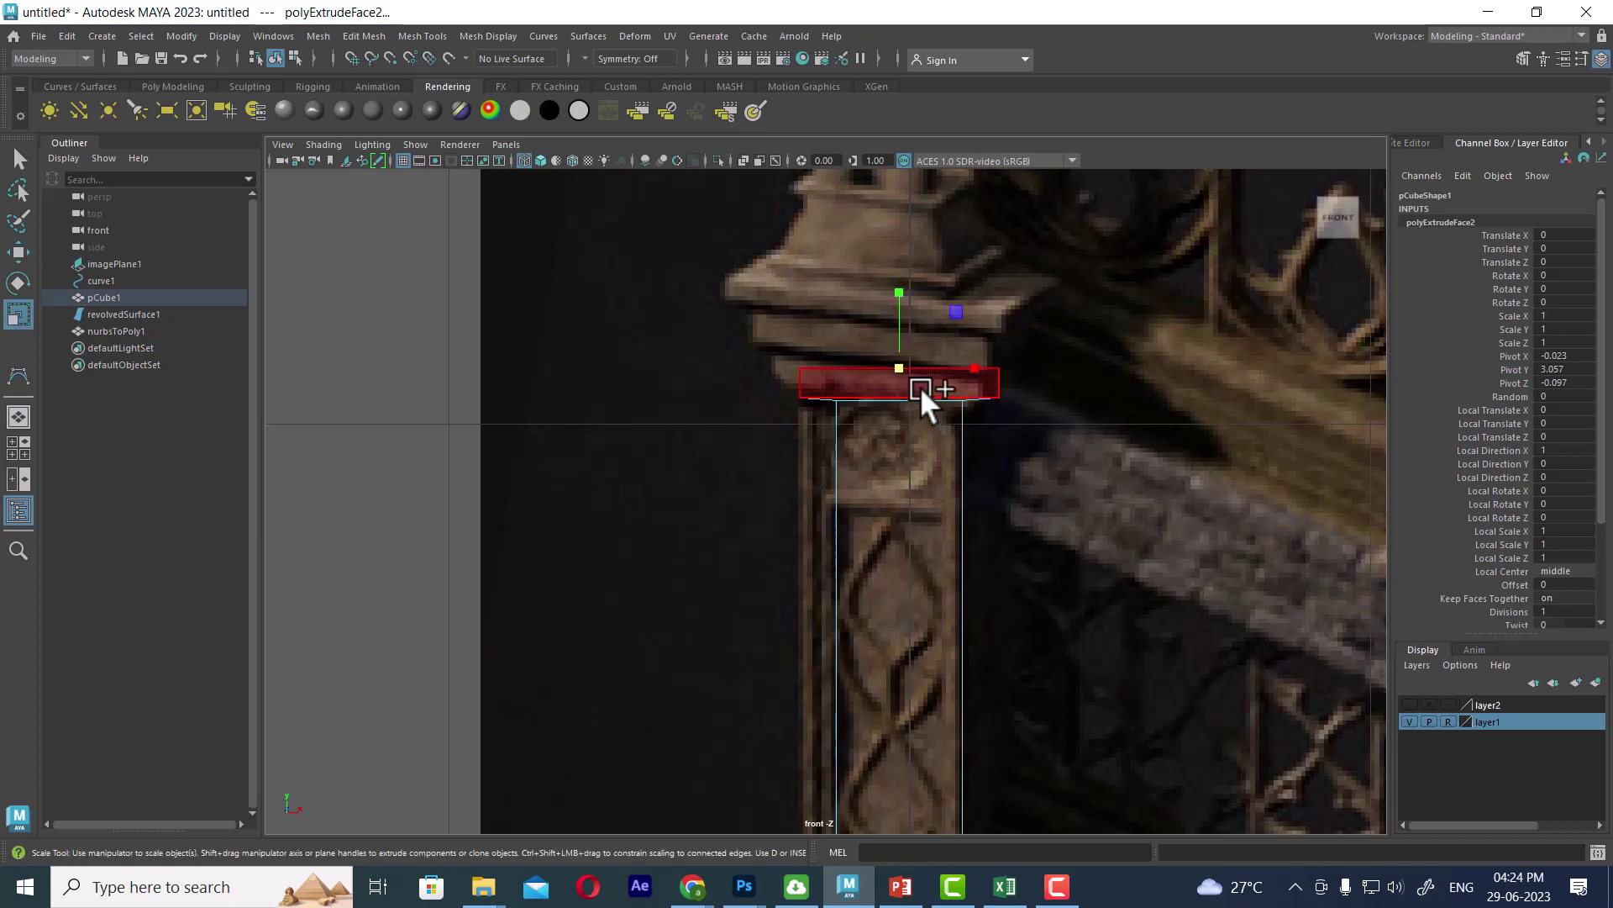
key(w)
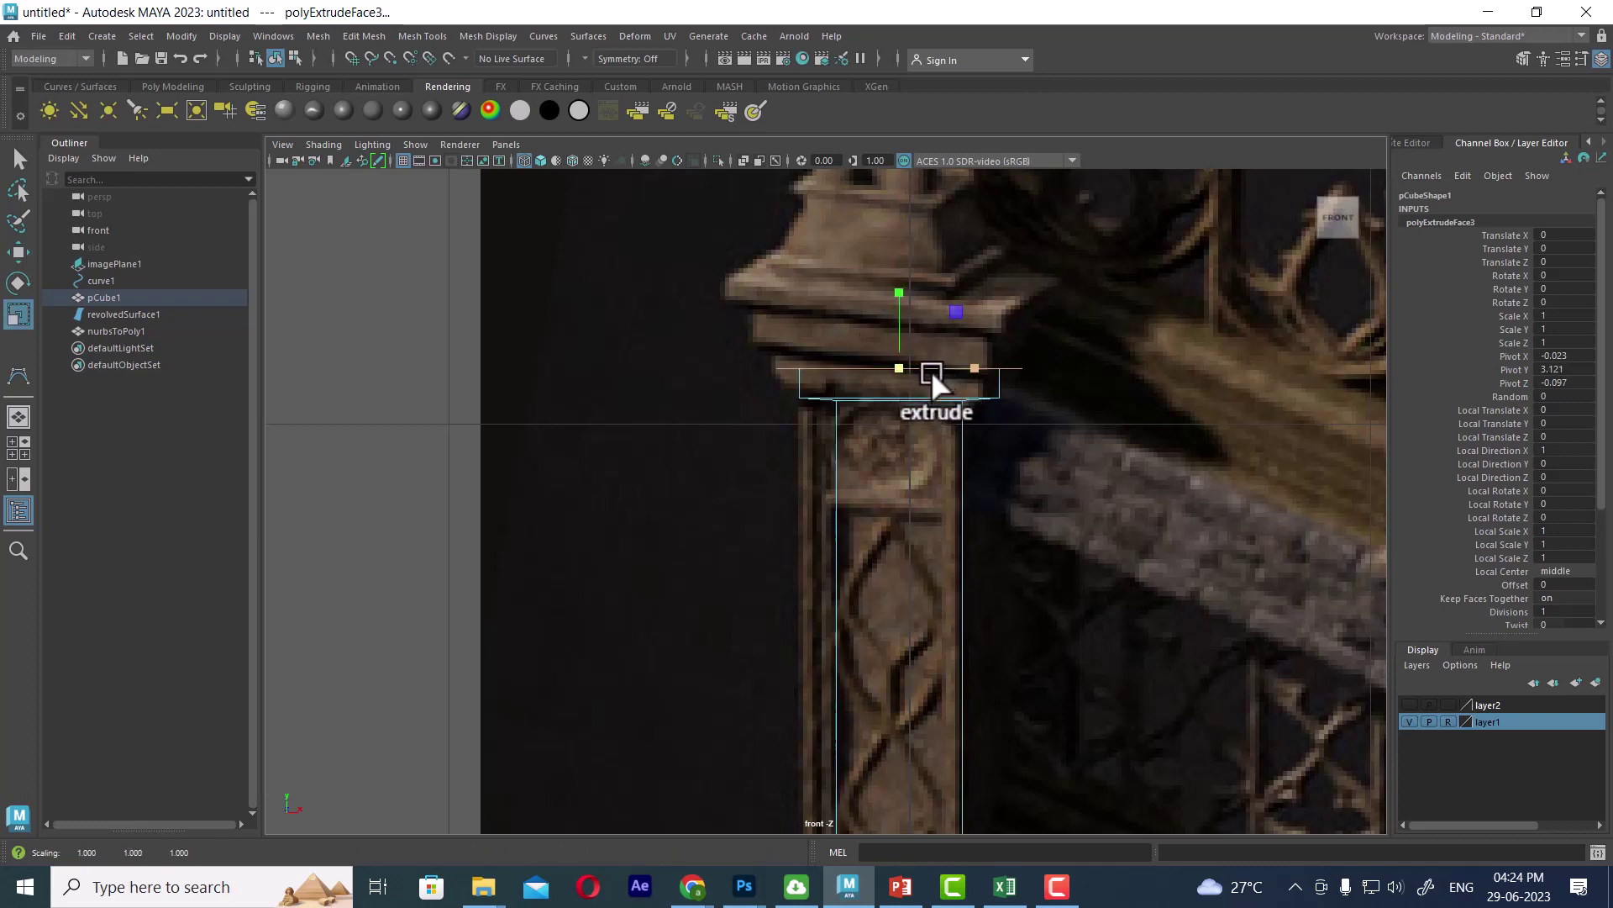
shift+click(891, 299)
shift+drag(896, 285, 895, 249)
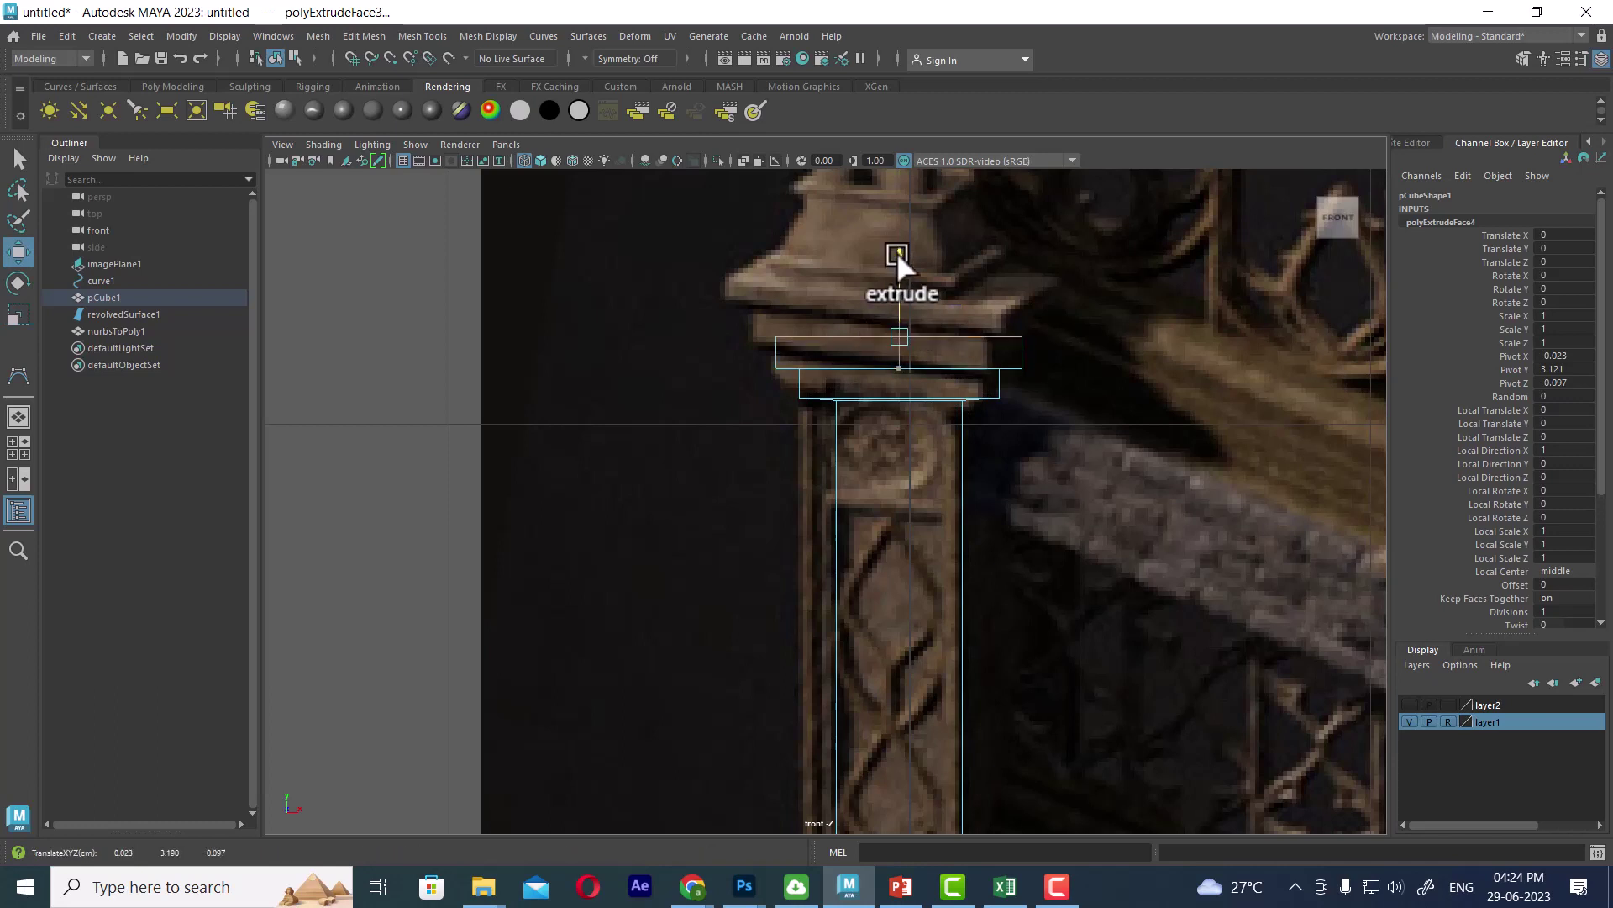
key(r)
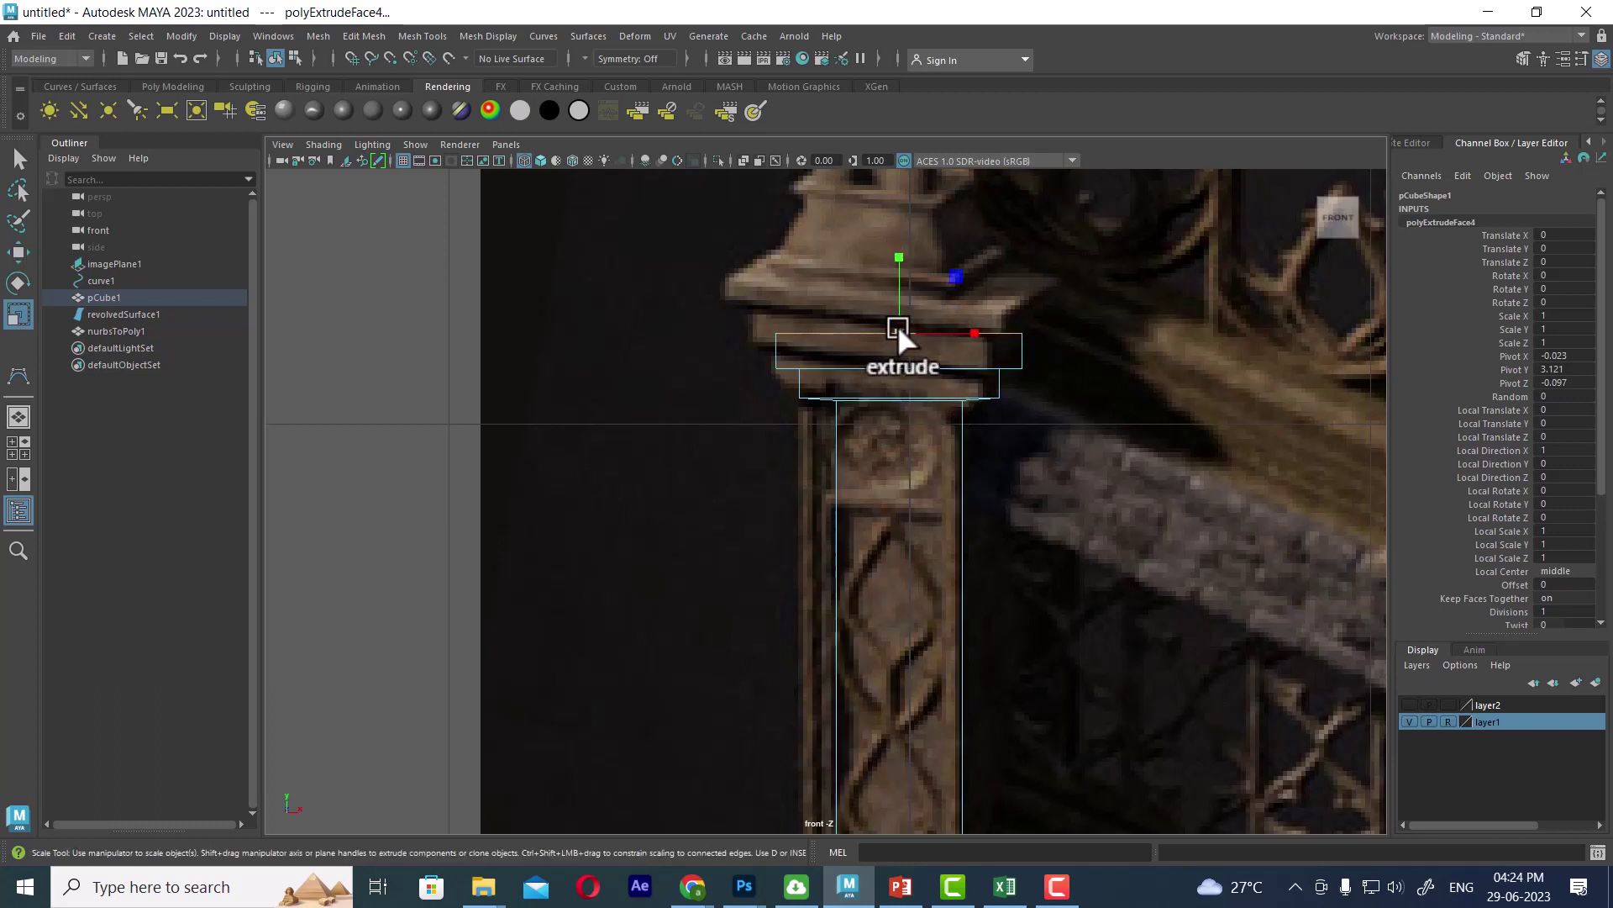
key(w)
shift+click(941, 334)
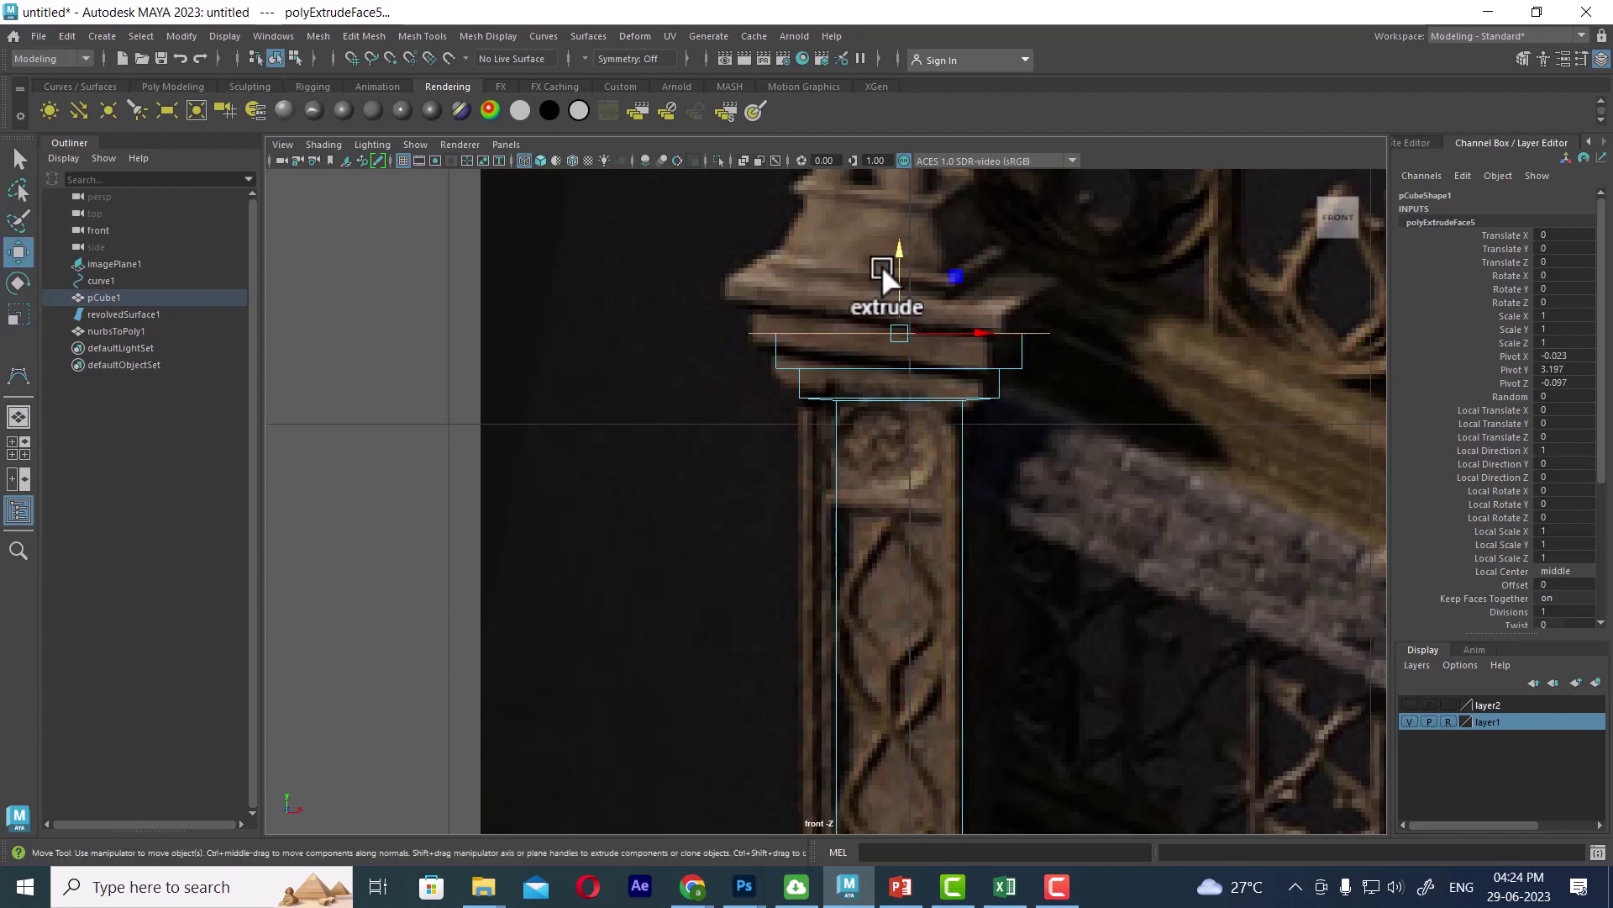
shift+drag(901, 249, 900, 215)
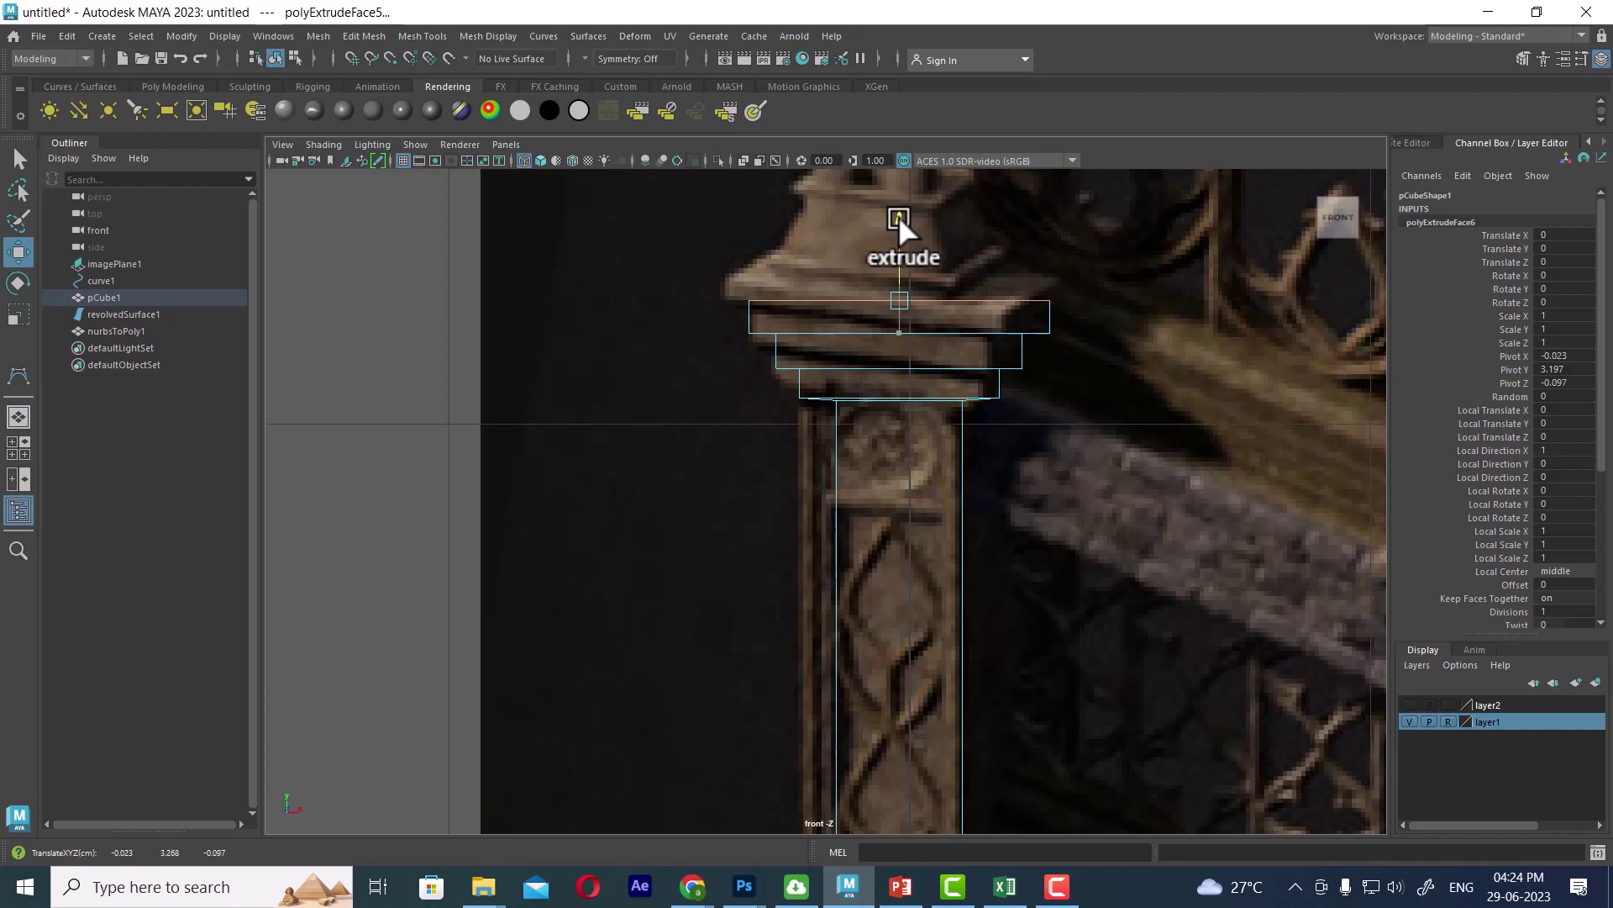
Add further shrunken extrusions and taper the top block to 0.776 scale.
key(r)
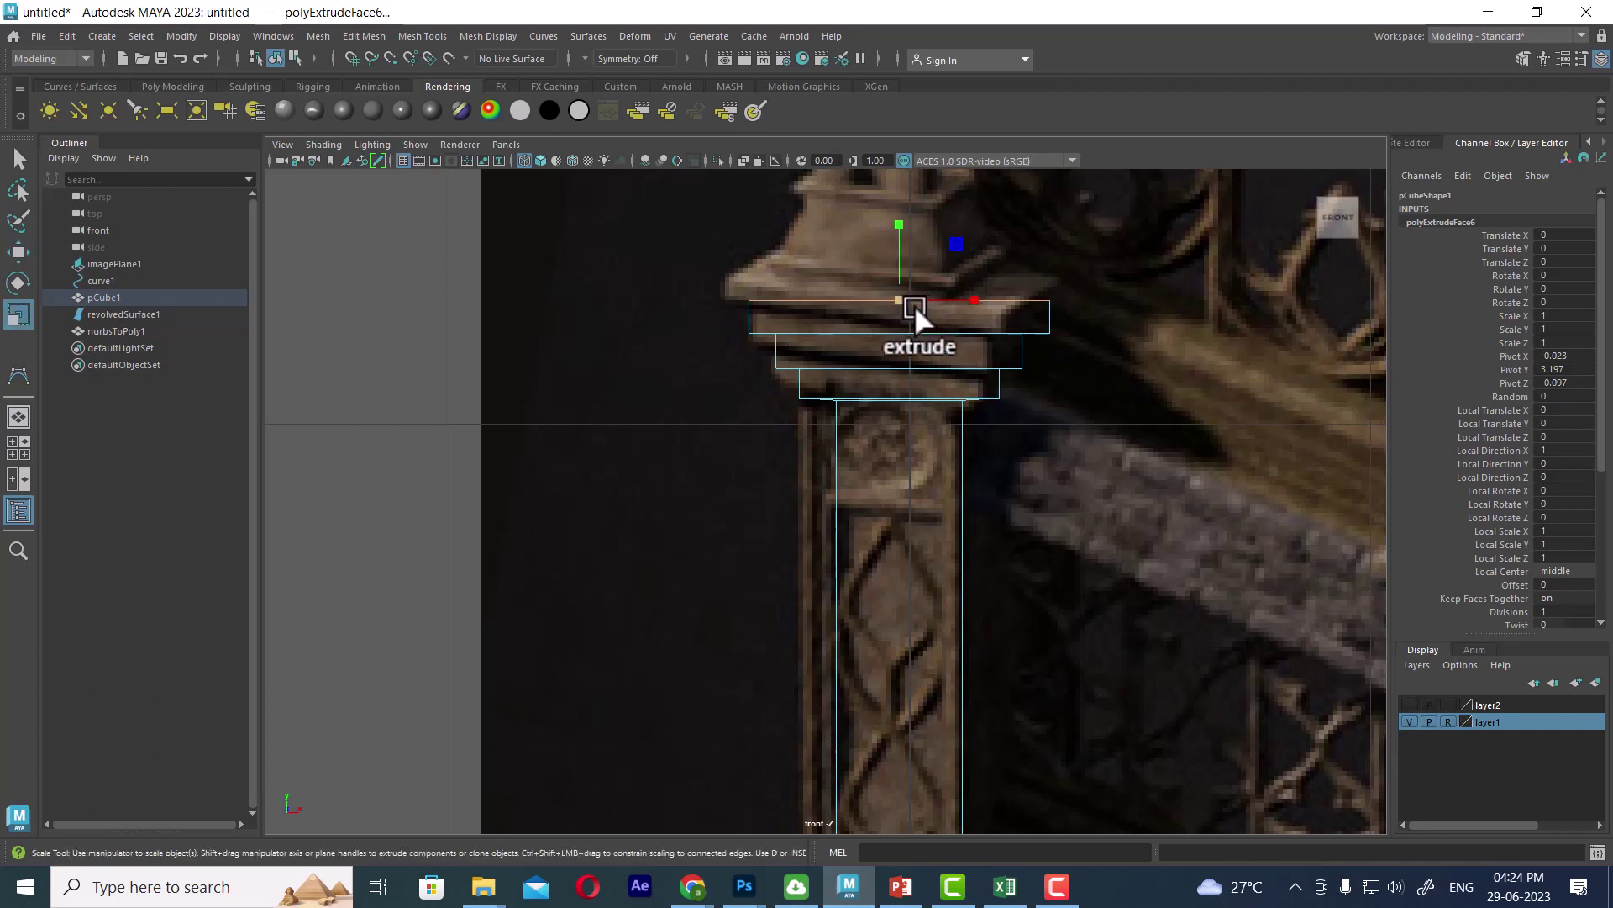
mouse_move(902, 296)
shift+mouse_down()
mouse_move(874, 318)
mouse_move(898, 212)
shift+mouse_up()
key(w)
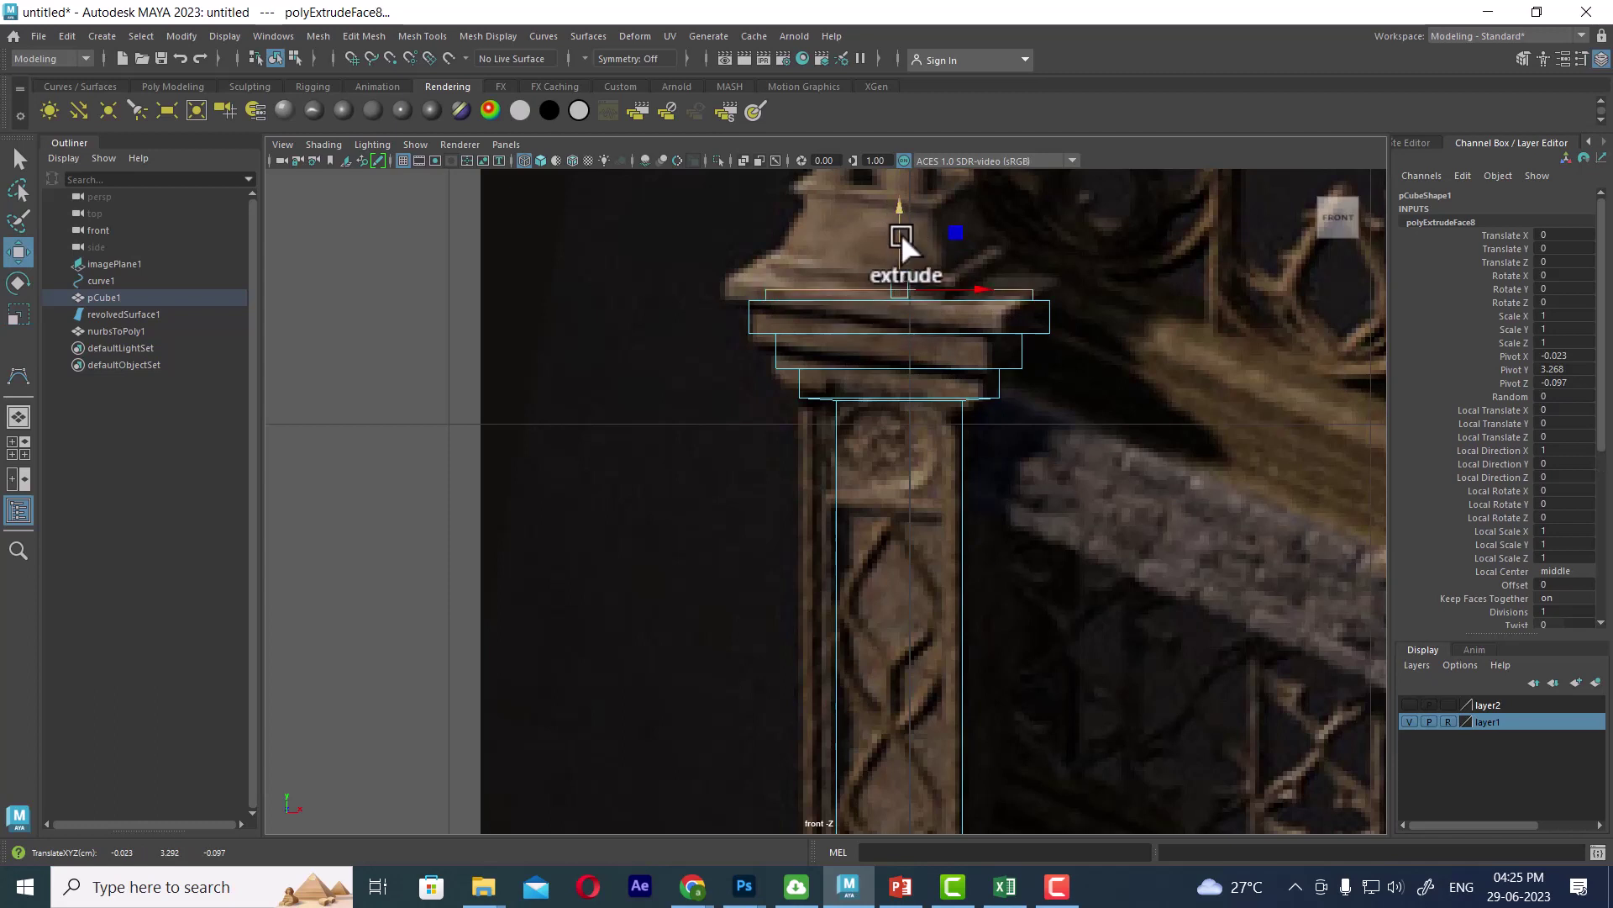
drag(900, 208, 899, 194)
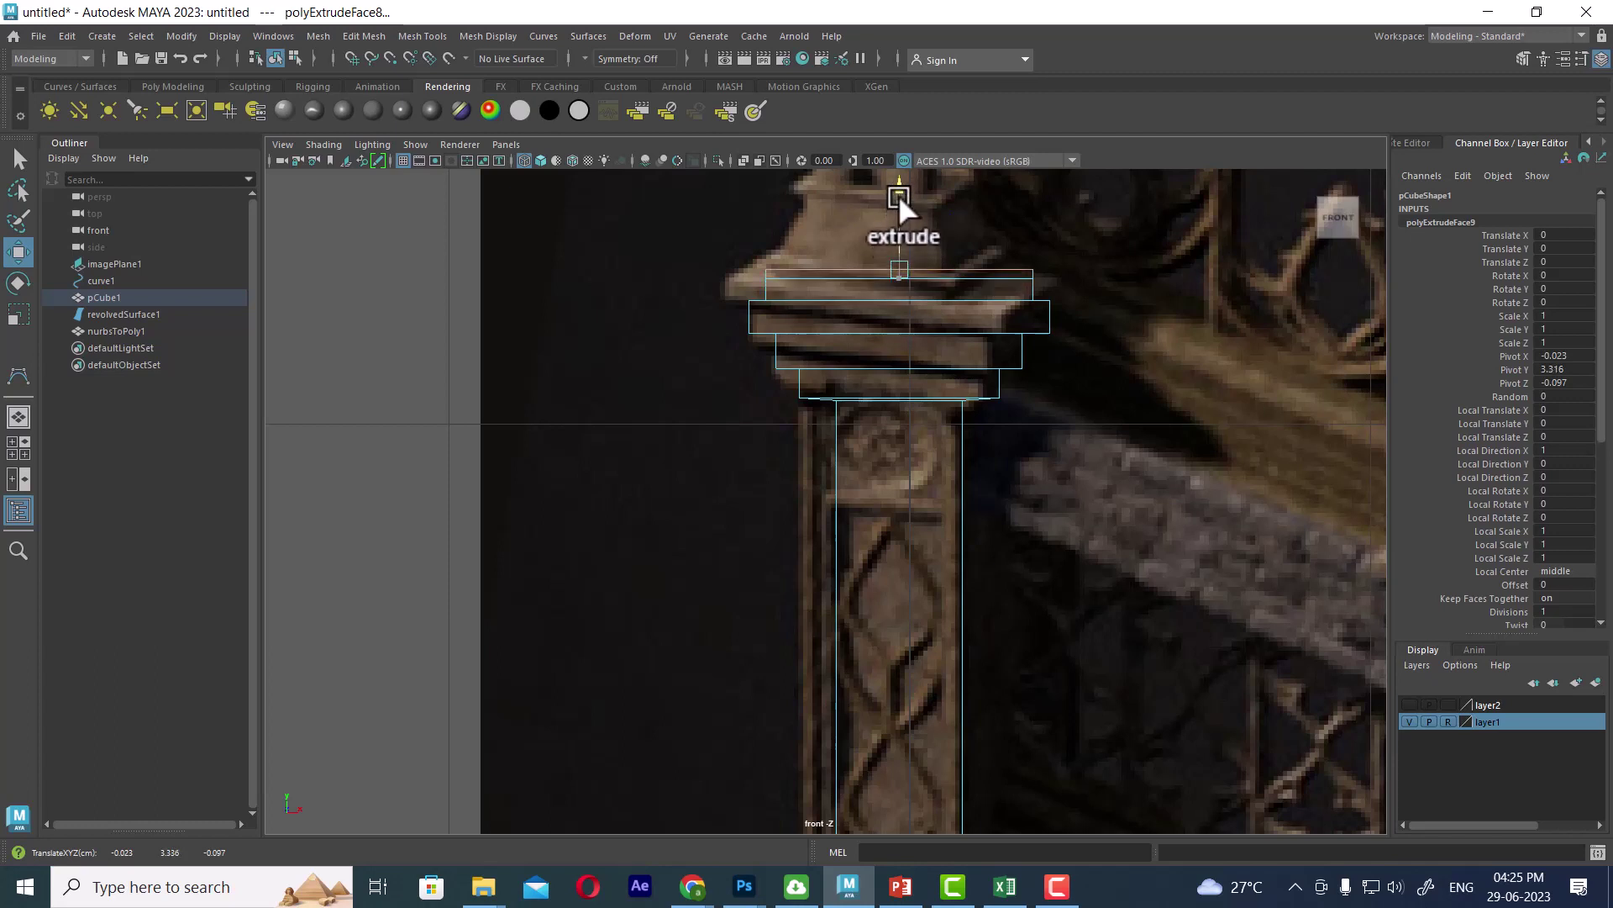
key(r)
mouse_move(906, 274)
mouse_down()
mouse_move(891, 270)
mouse_move(898, 126)
mouse_up()
key(w)
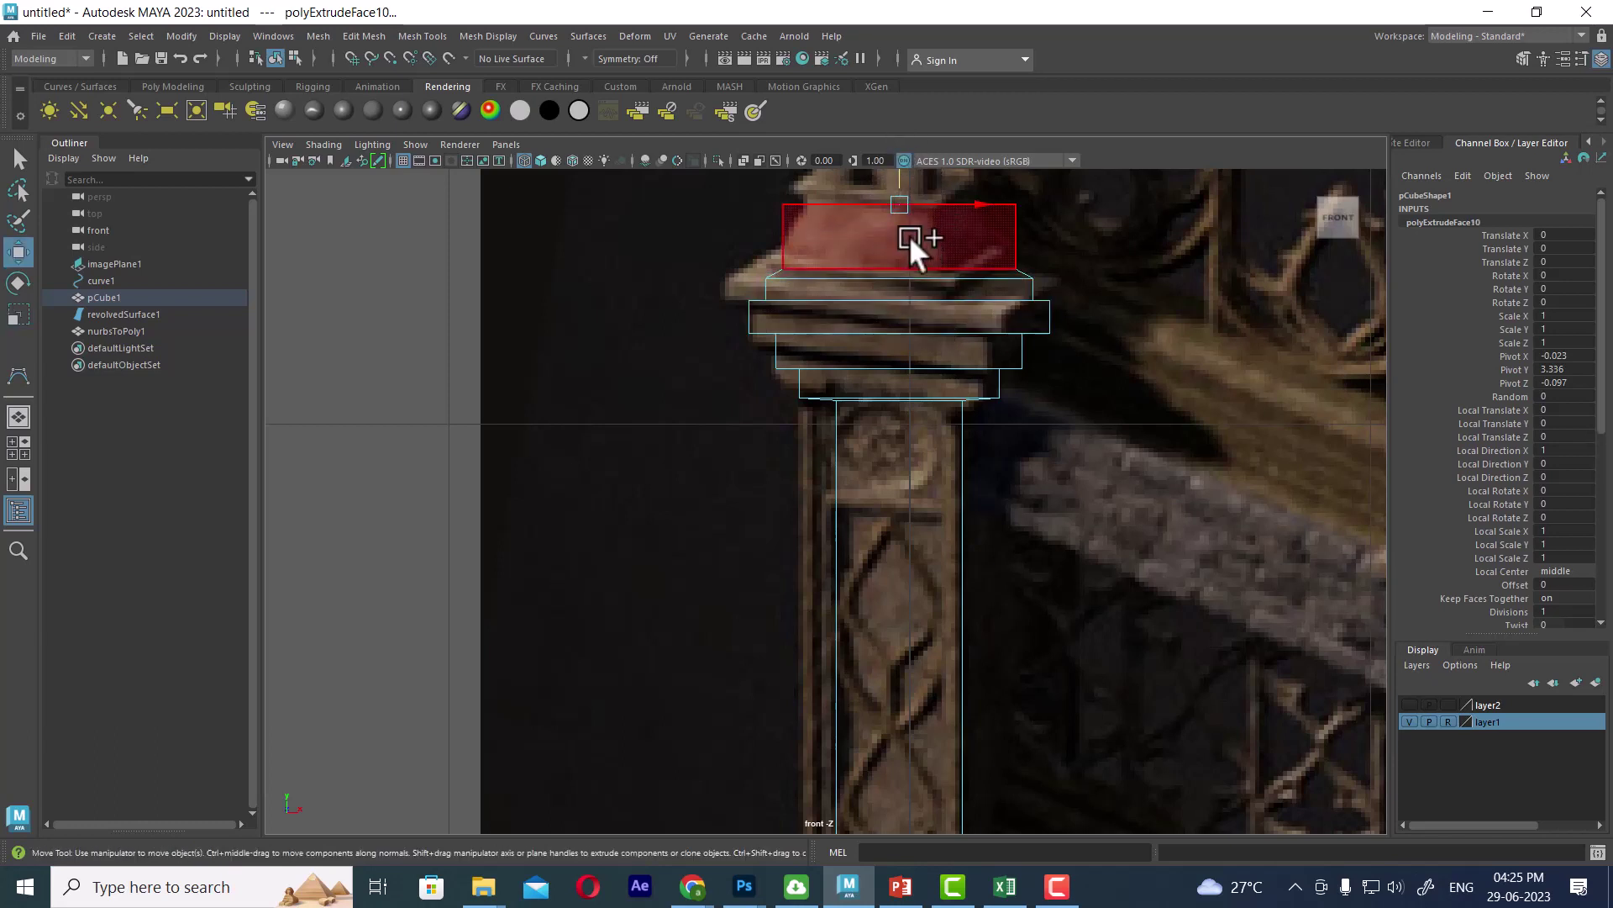
key(r)
drag(907, 210, 855, 219)
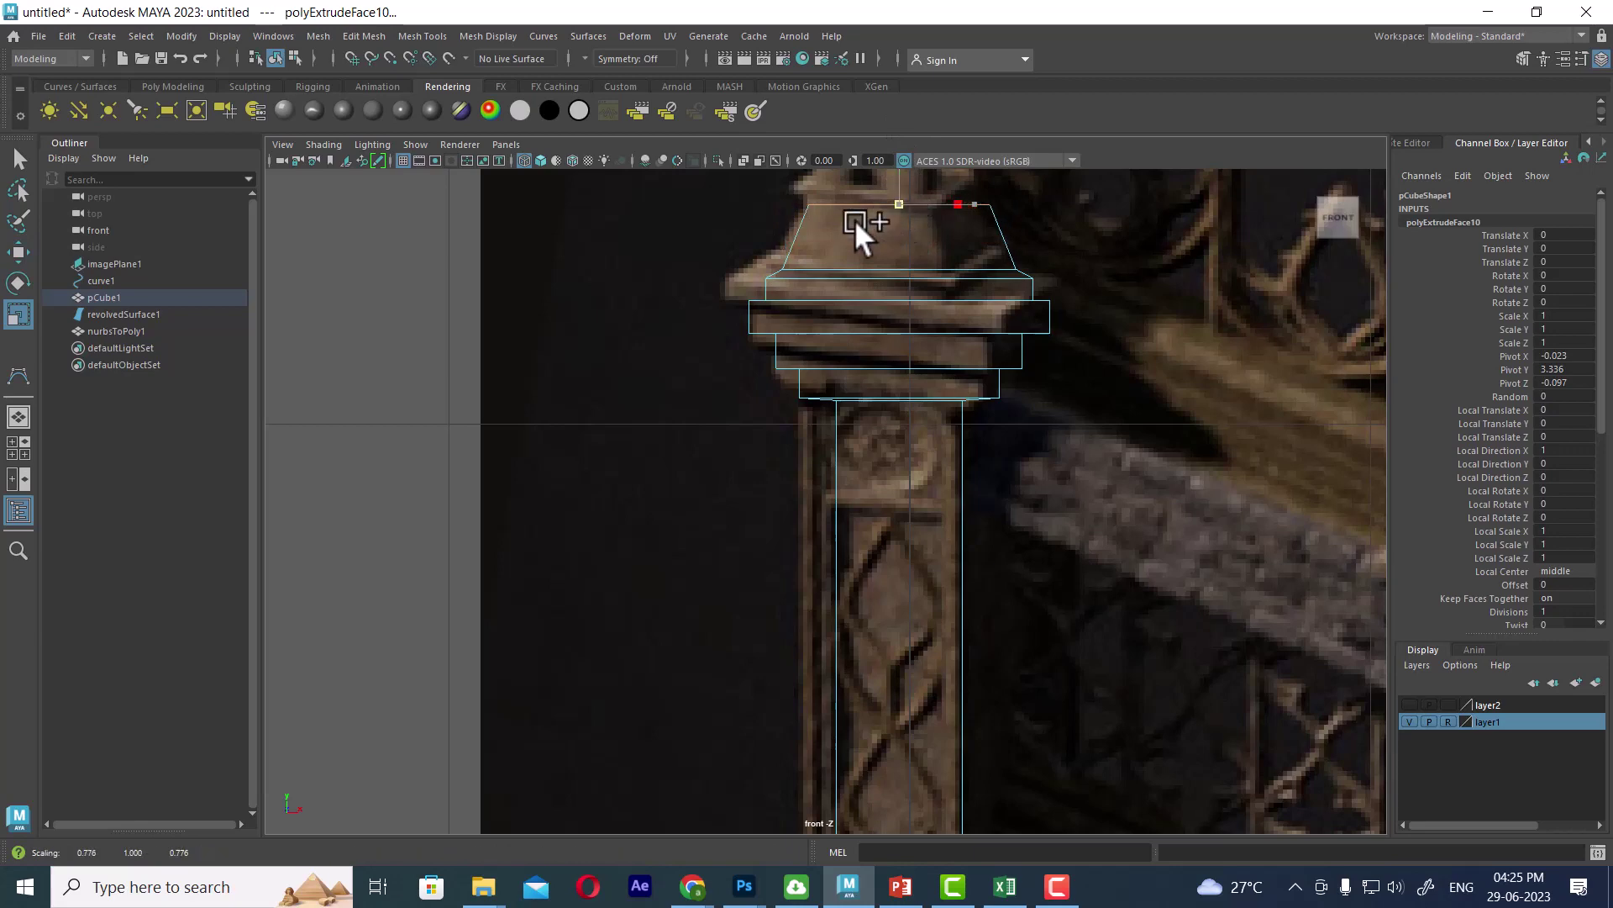
scroll(849, 400, down, 5)
scroll(976, 585, up, 3)
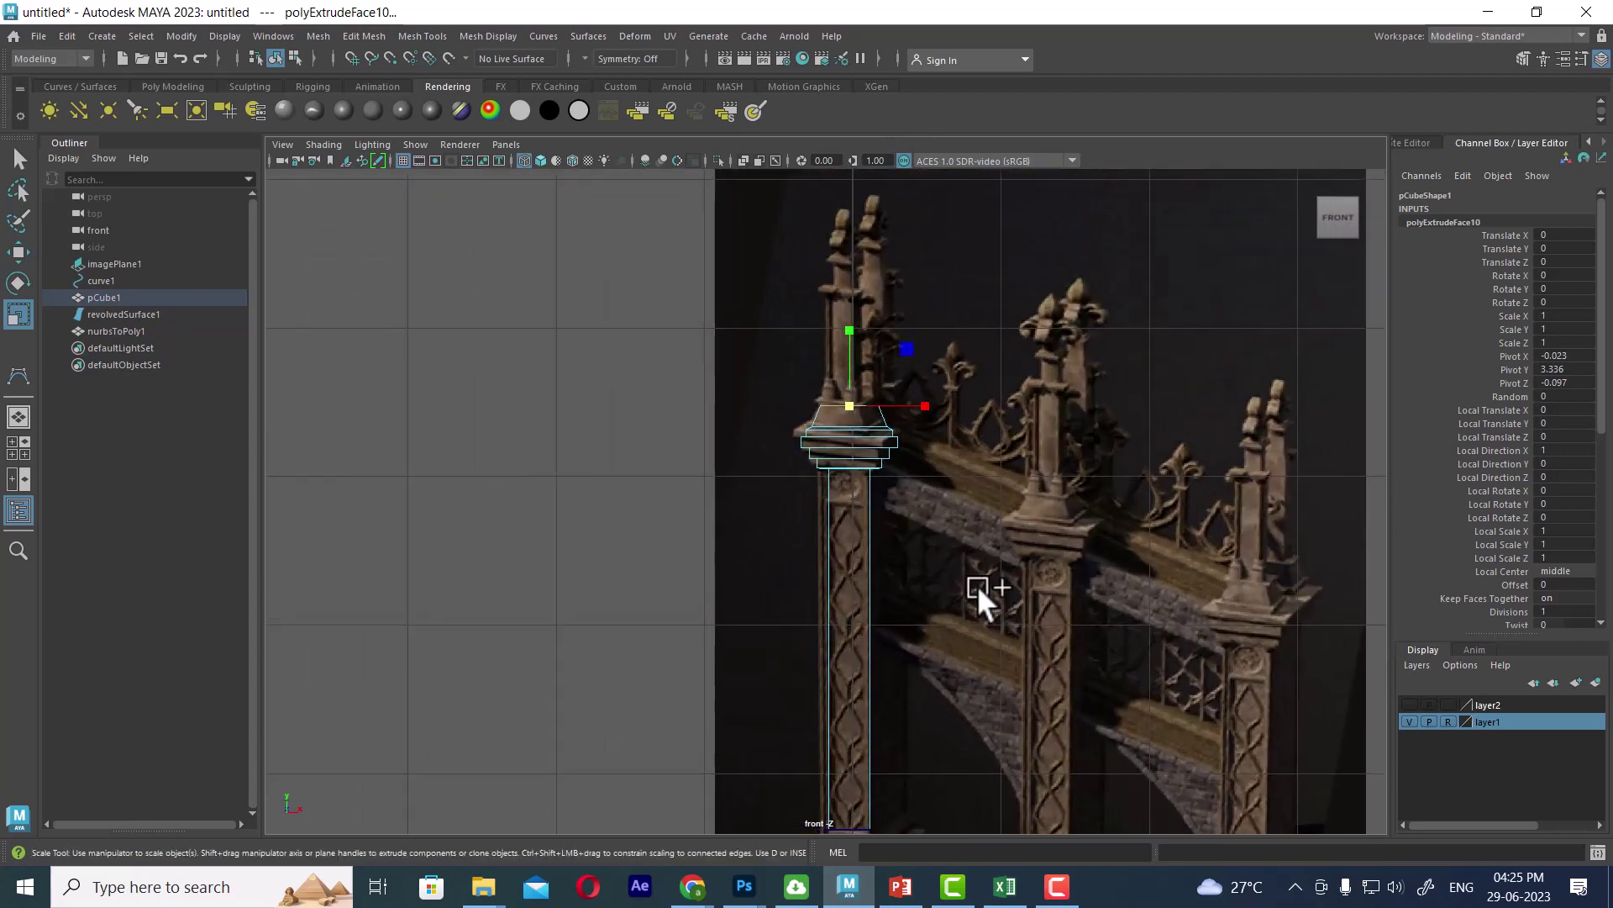
scroll(908, 410, down, 1)
scroll(933, 543, up, 2)
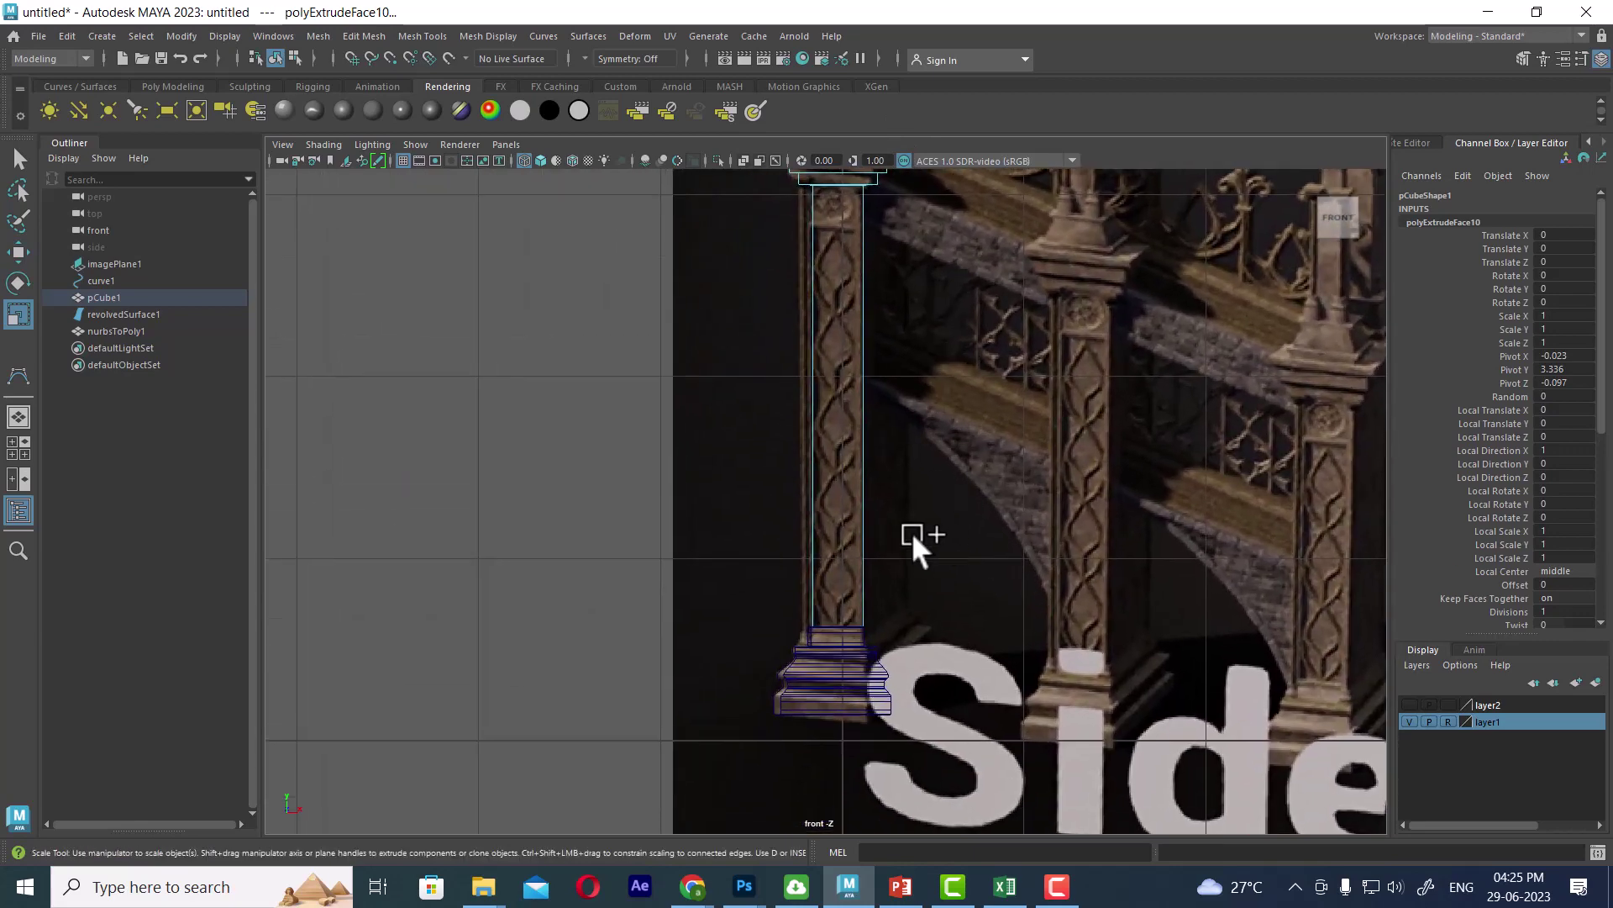
scroll(954, 477, up, 1)
scroll(955, 477, up, 1)
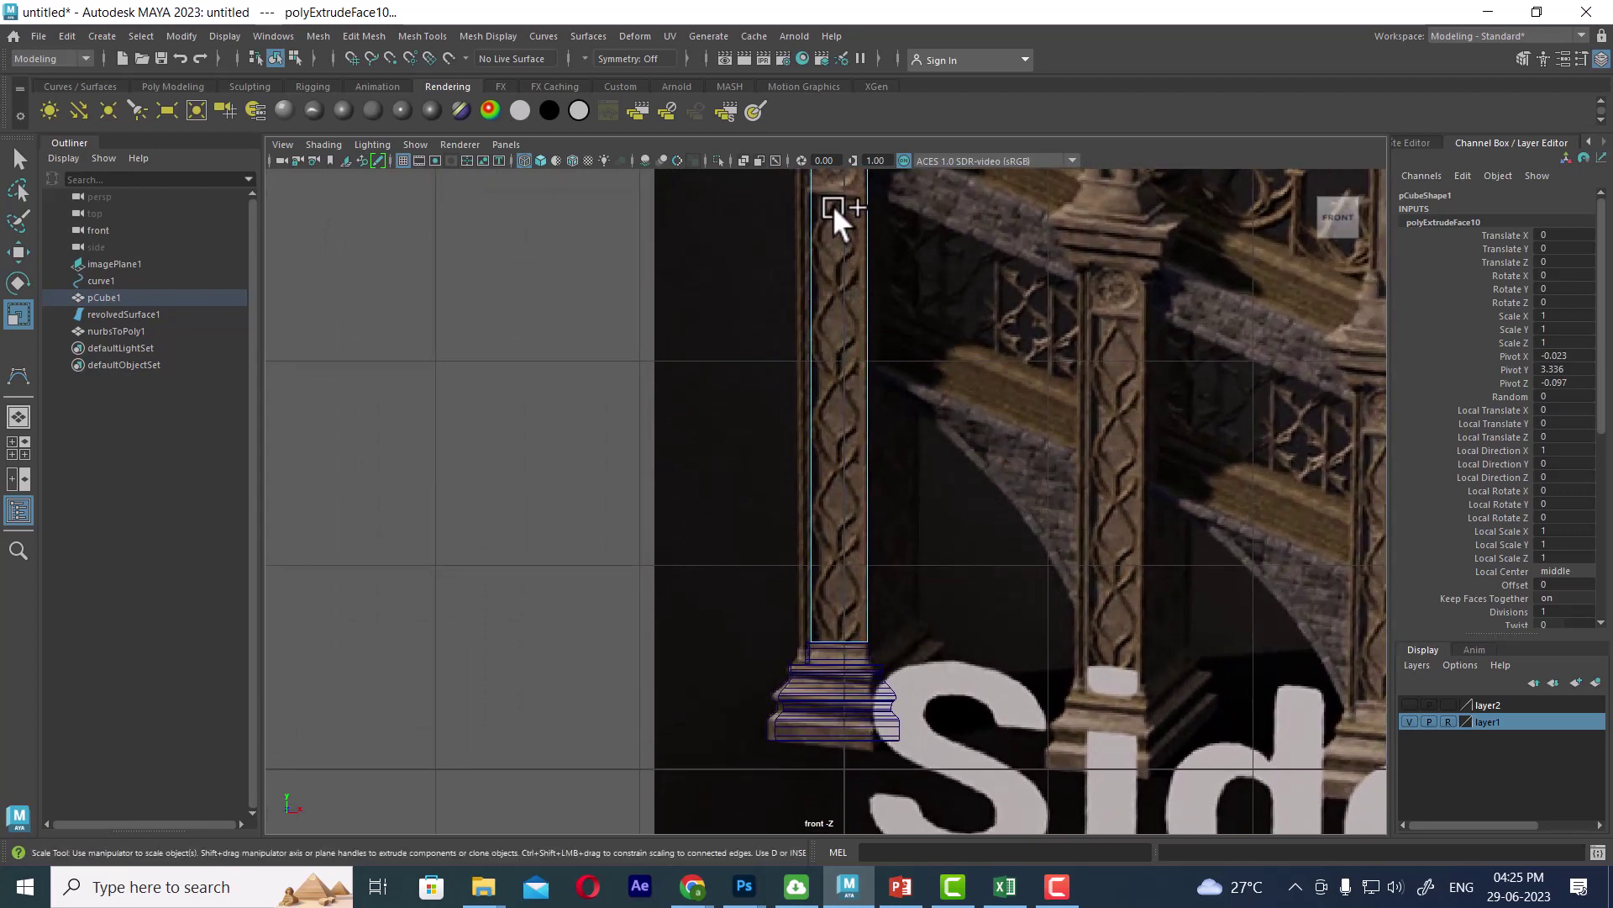
scroll(833, 365, down, 1)
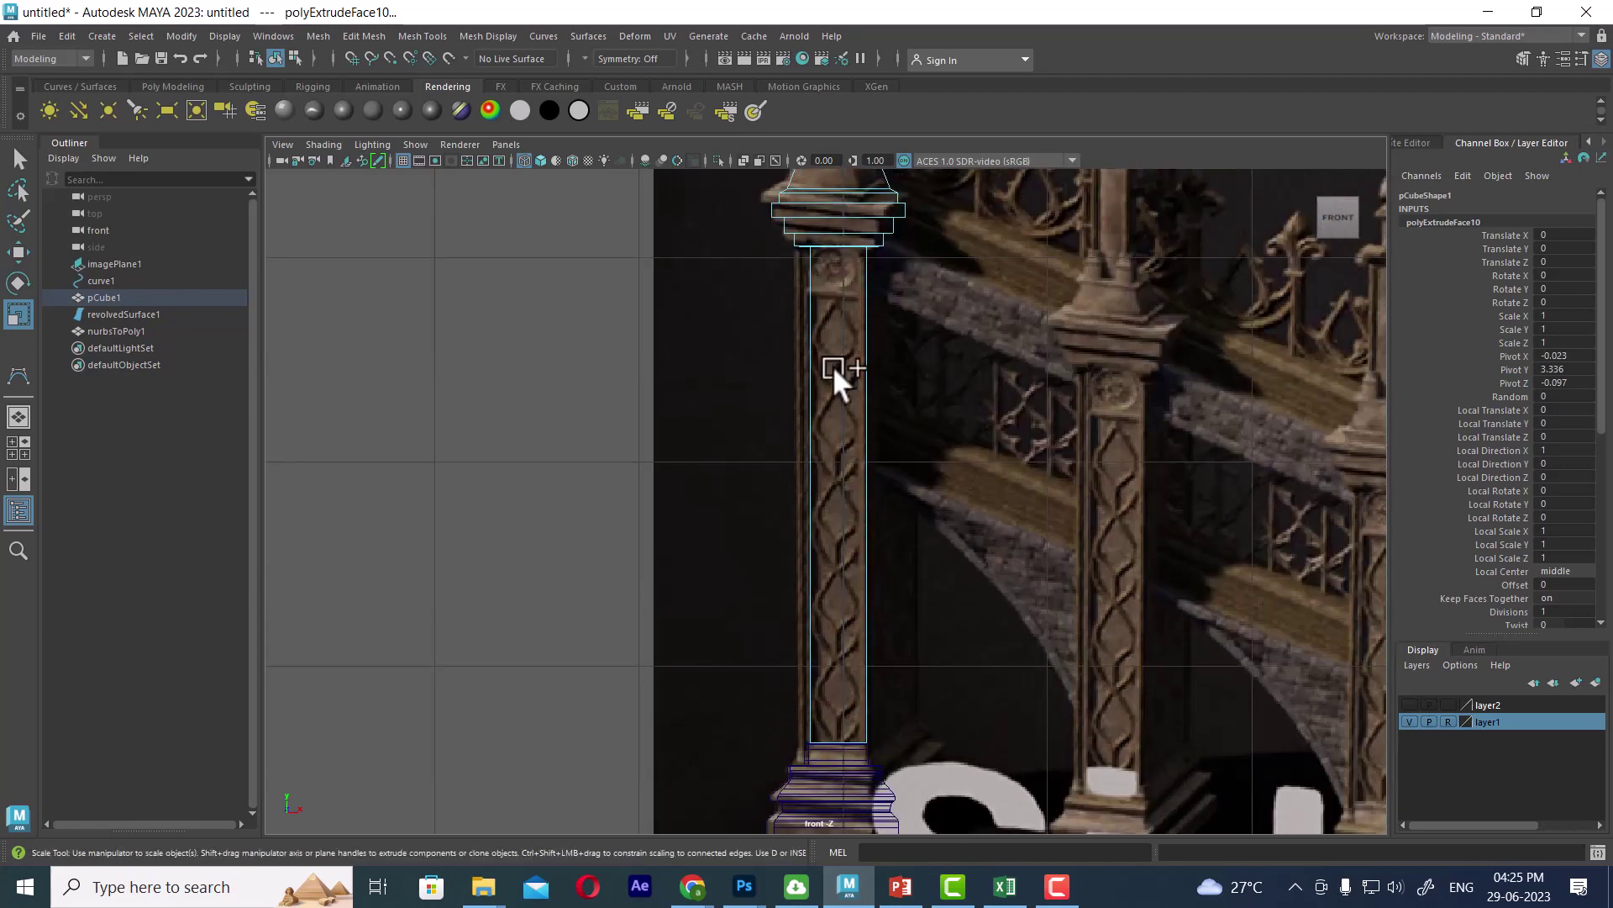
scroll(925, 524, up, 2)
scroll(906, 531, down, 3)
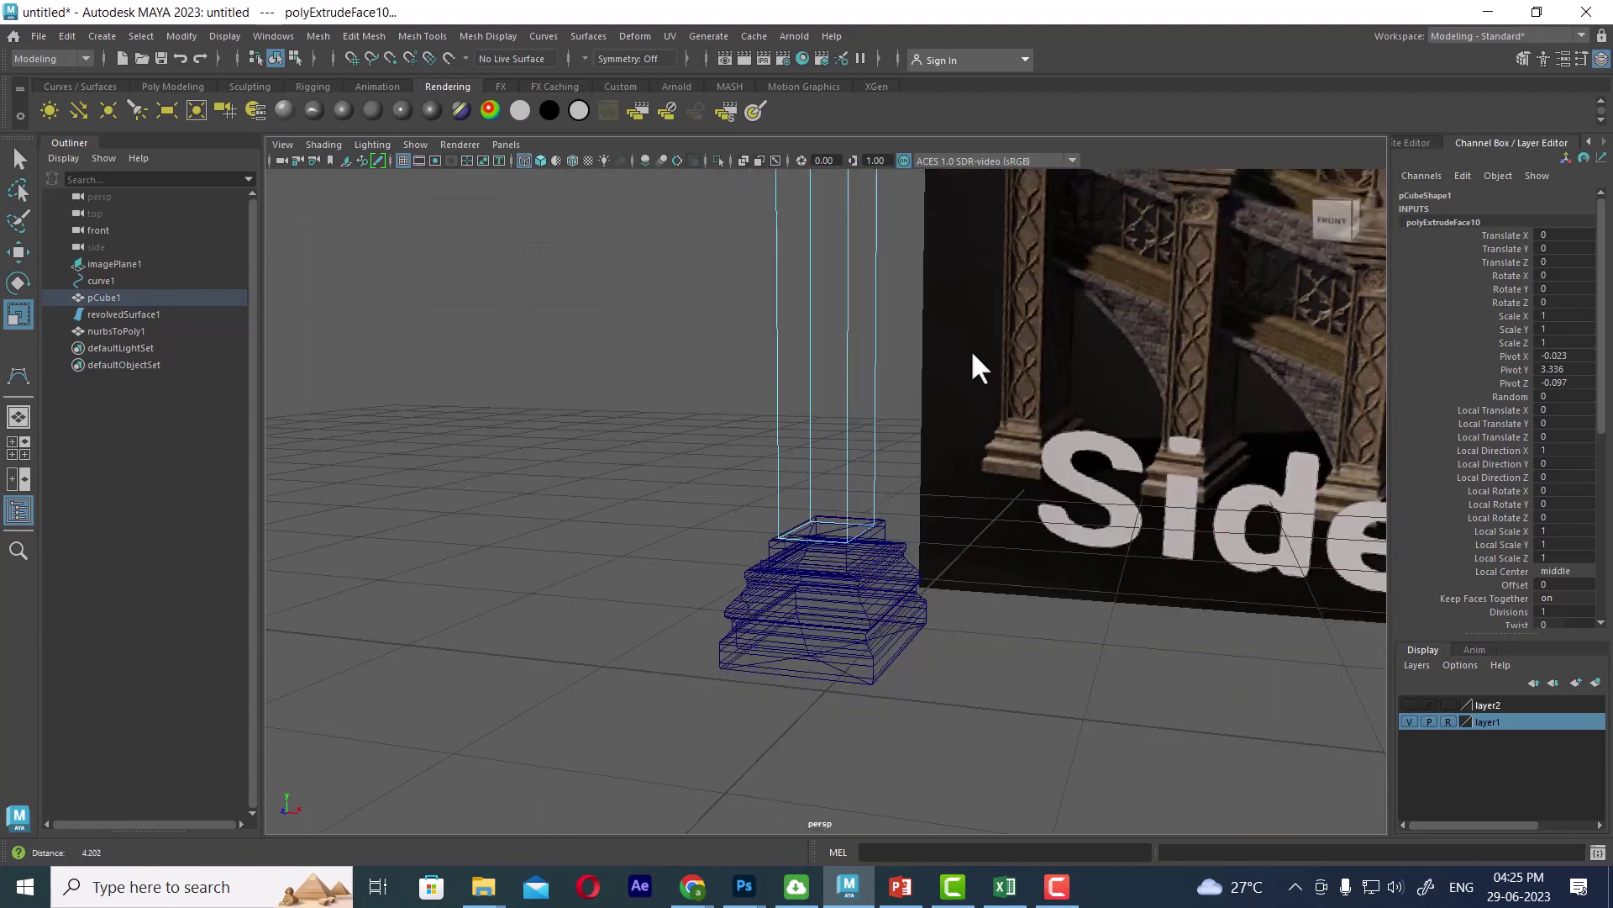
mouse_move(971, 350)
alt+mouse_down()
mouse_move(1013, 534)
mouse_move(878, 436)
alt+mouse_up()
key(5)
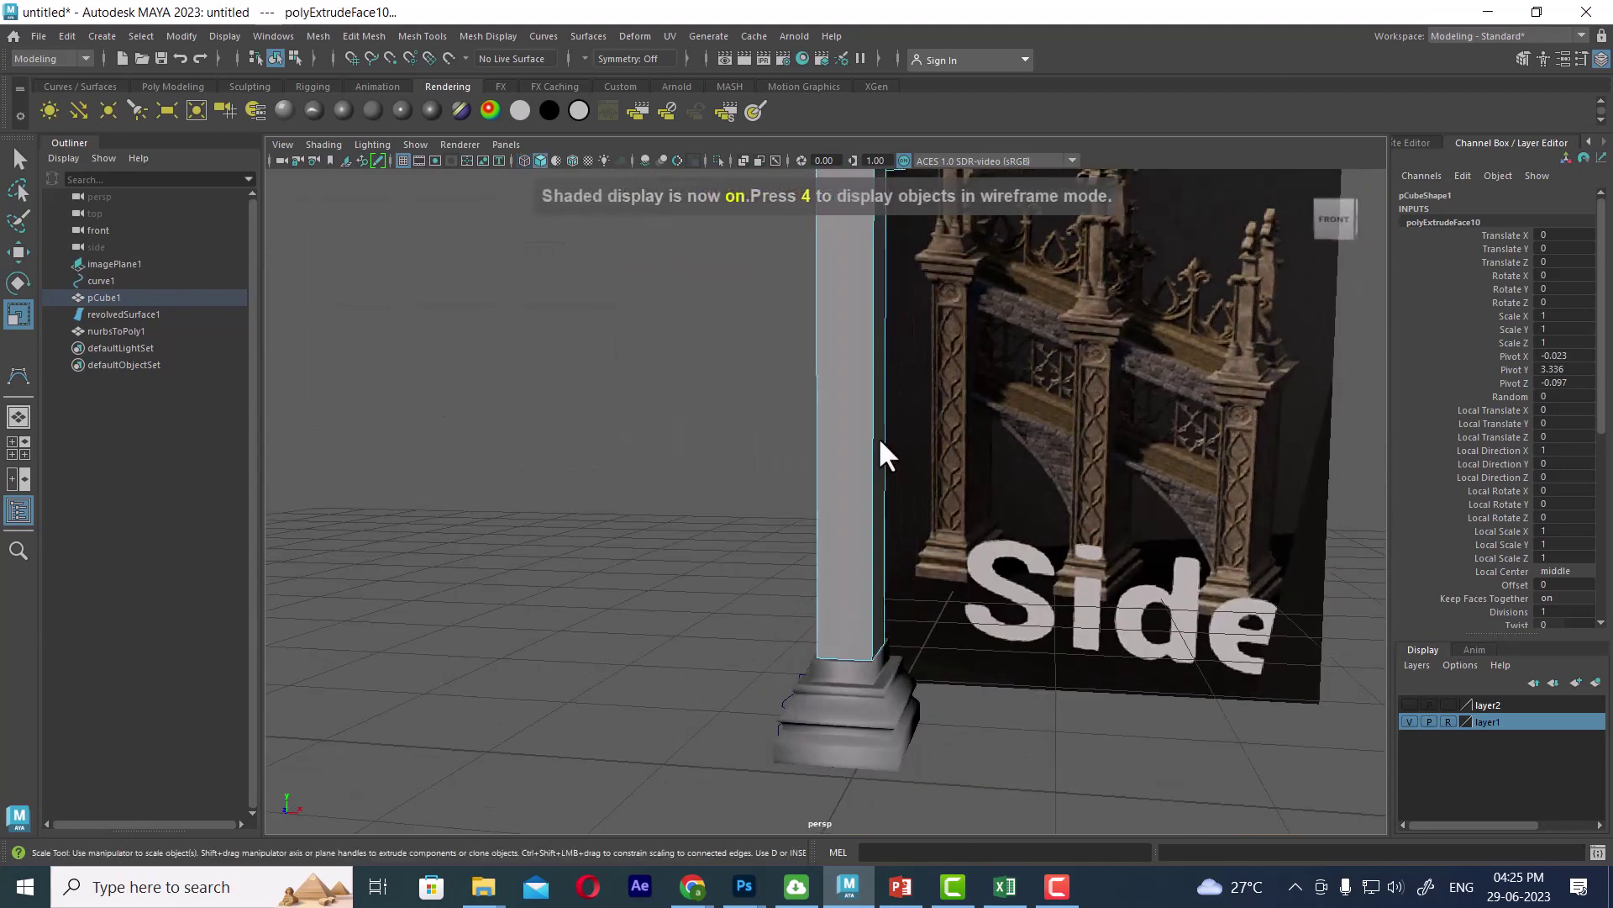
click(848, 323)
scroll(840, 320, up, 2)
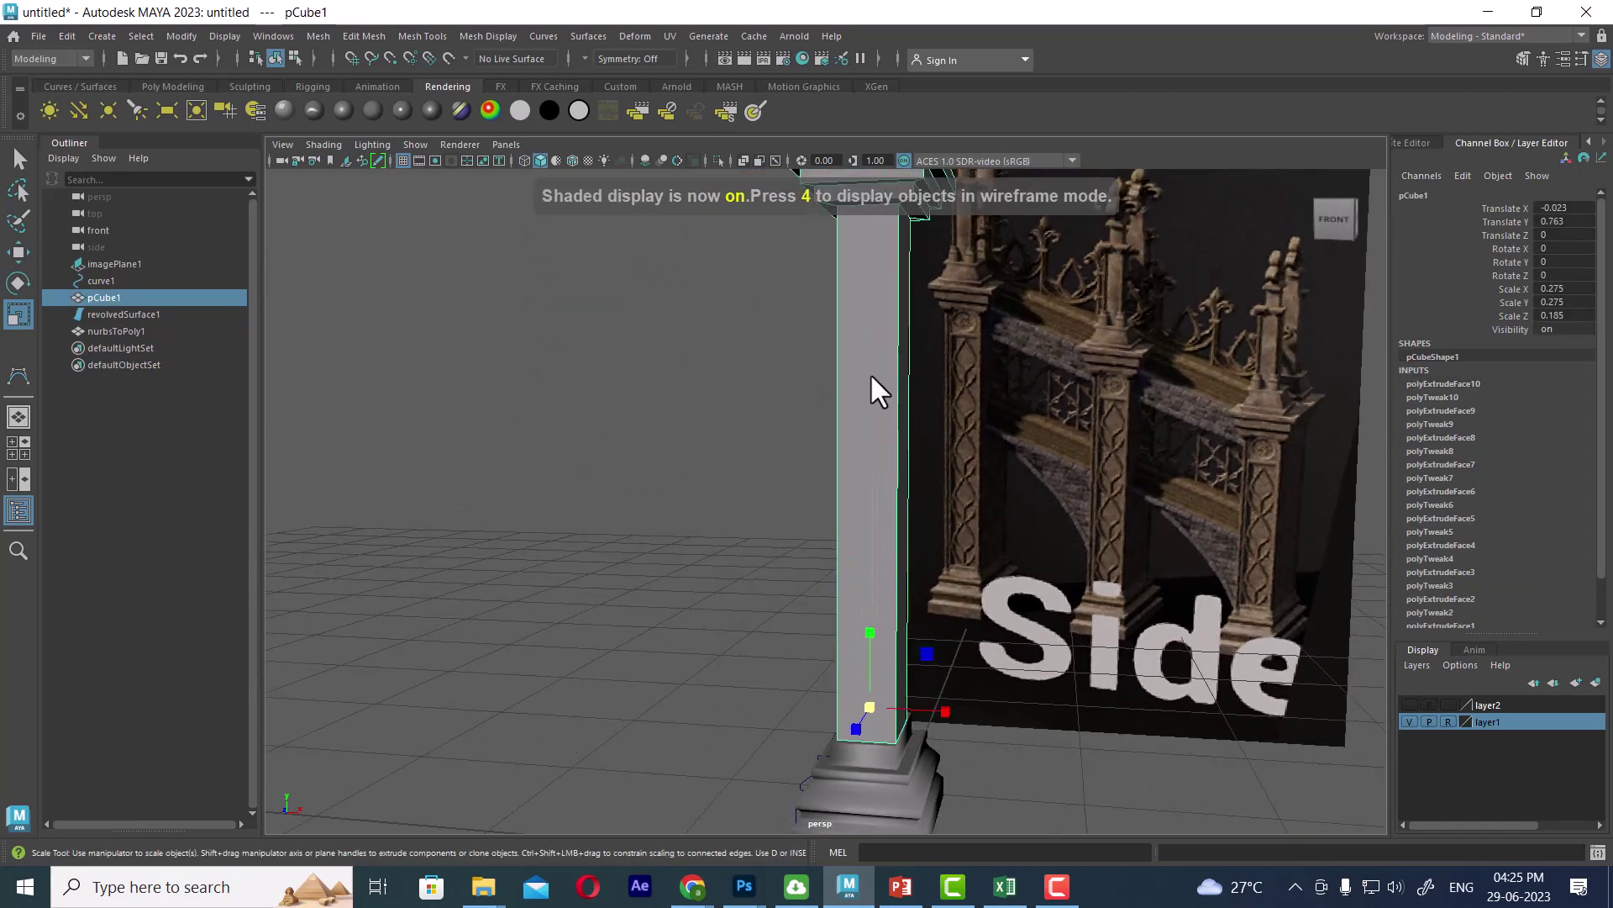
right_drag(862, 320, 865, 353)
click(865, 353)
mouse_move(969, 388)
alt+mouse_down()
mouse_move(936, 366)
mouse_move(1007, 387)
mouse_move(899, 365)
mouse_move(926, 372)
mouse_move(930, 353)
mouse_move(947, 466)
mouse_move(1008, 461)
alt+mouse_up()
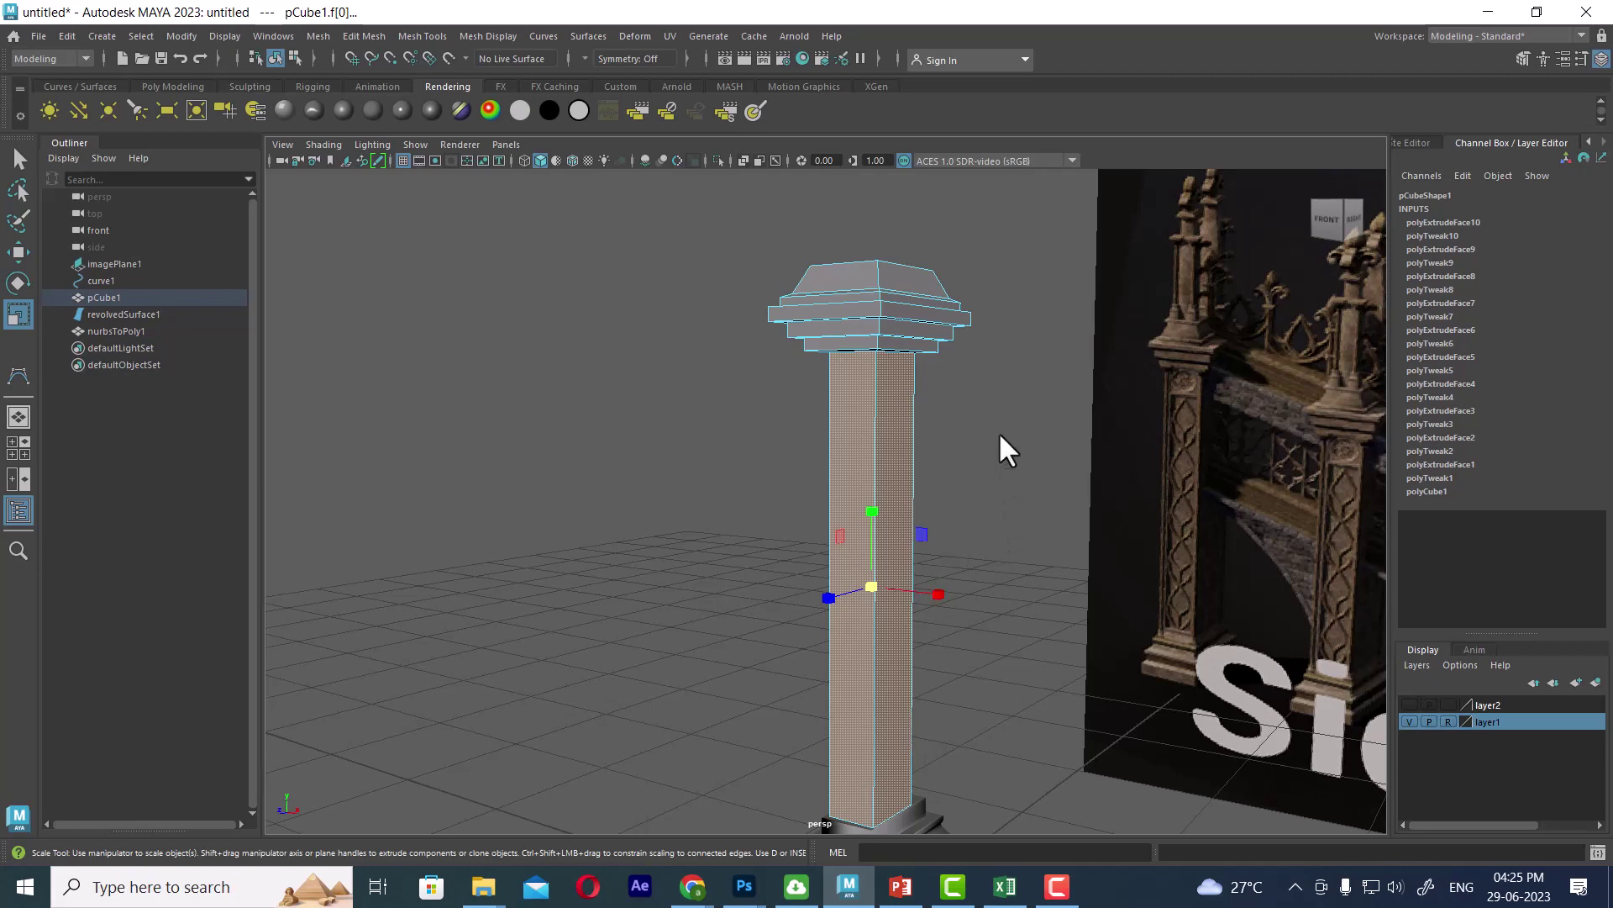
alt+drag(998, 431, 1005, 477)
key(space)
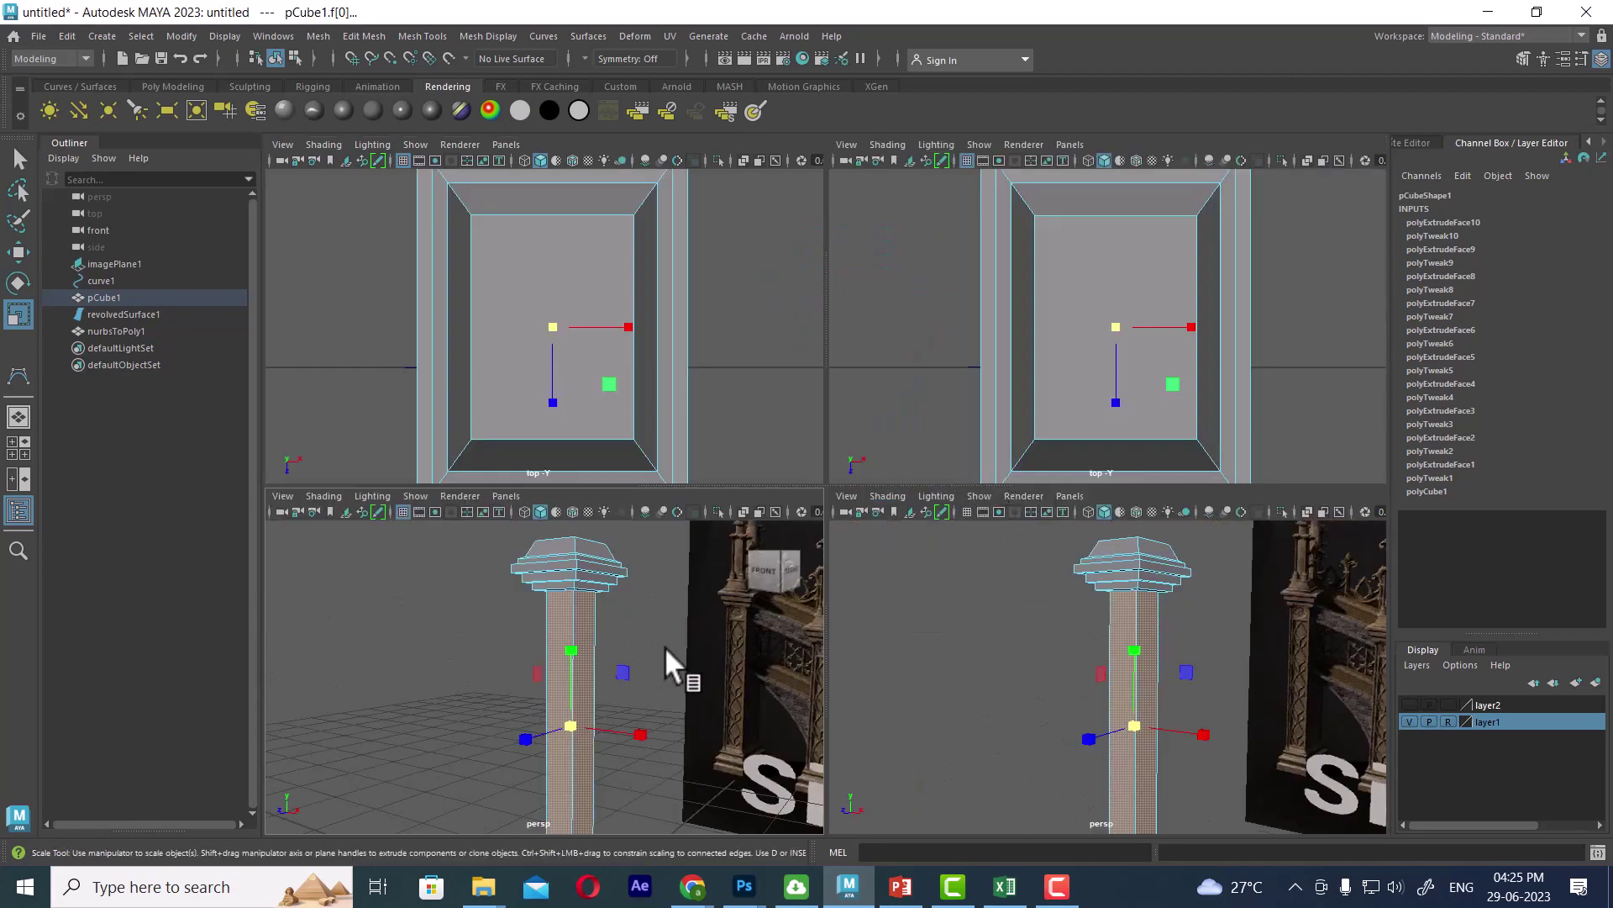
key(space)
key(space)
drag(756, 582, 836, 558)
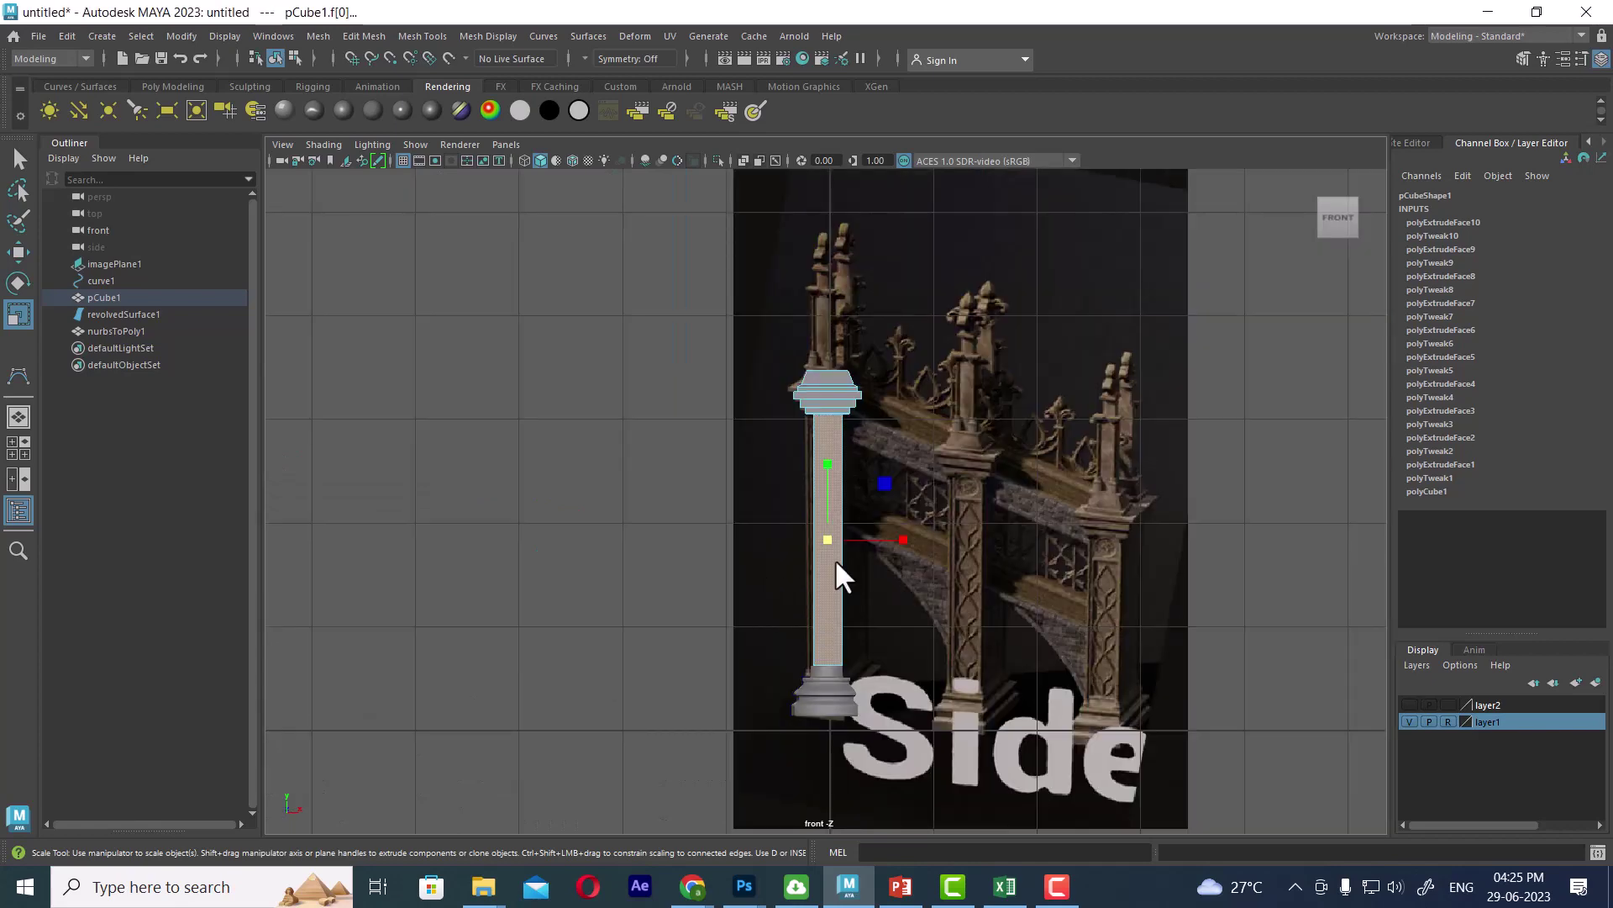
right_drag(835, 382, 963, 356)
click(824, 420)
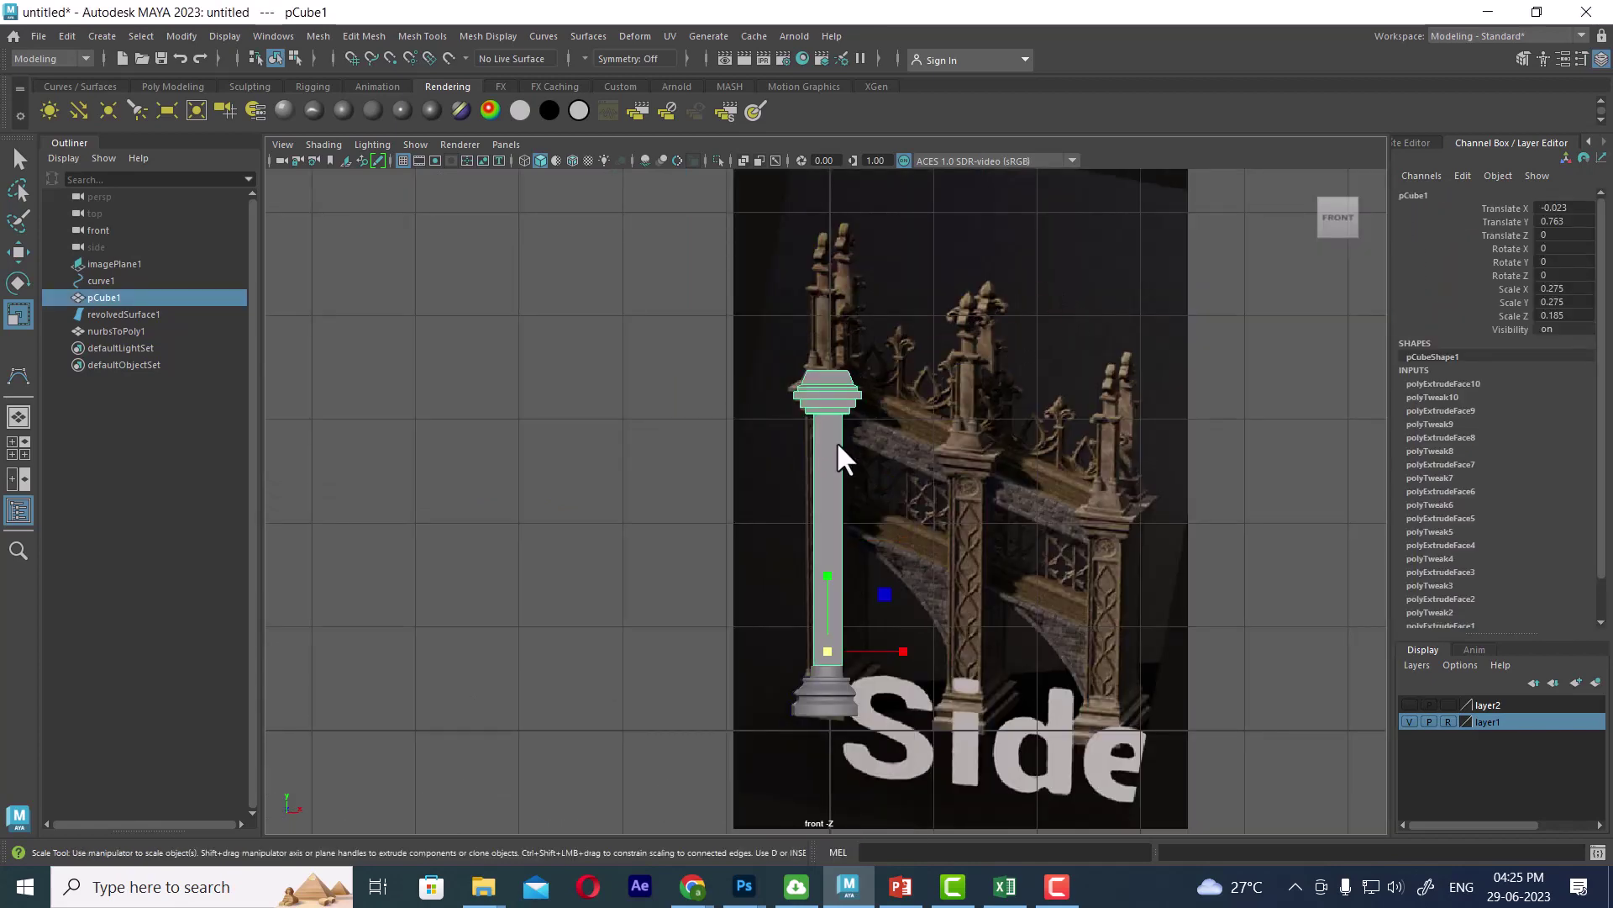
key(4)
scroll(803, 458, up, 3)
scroll(847, 442, up, 2)
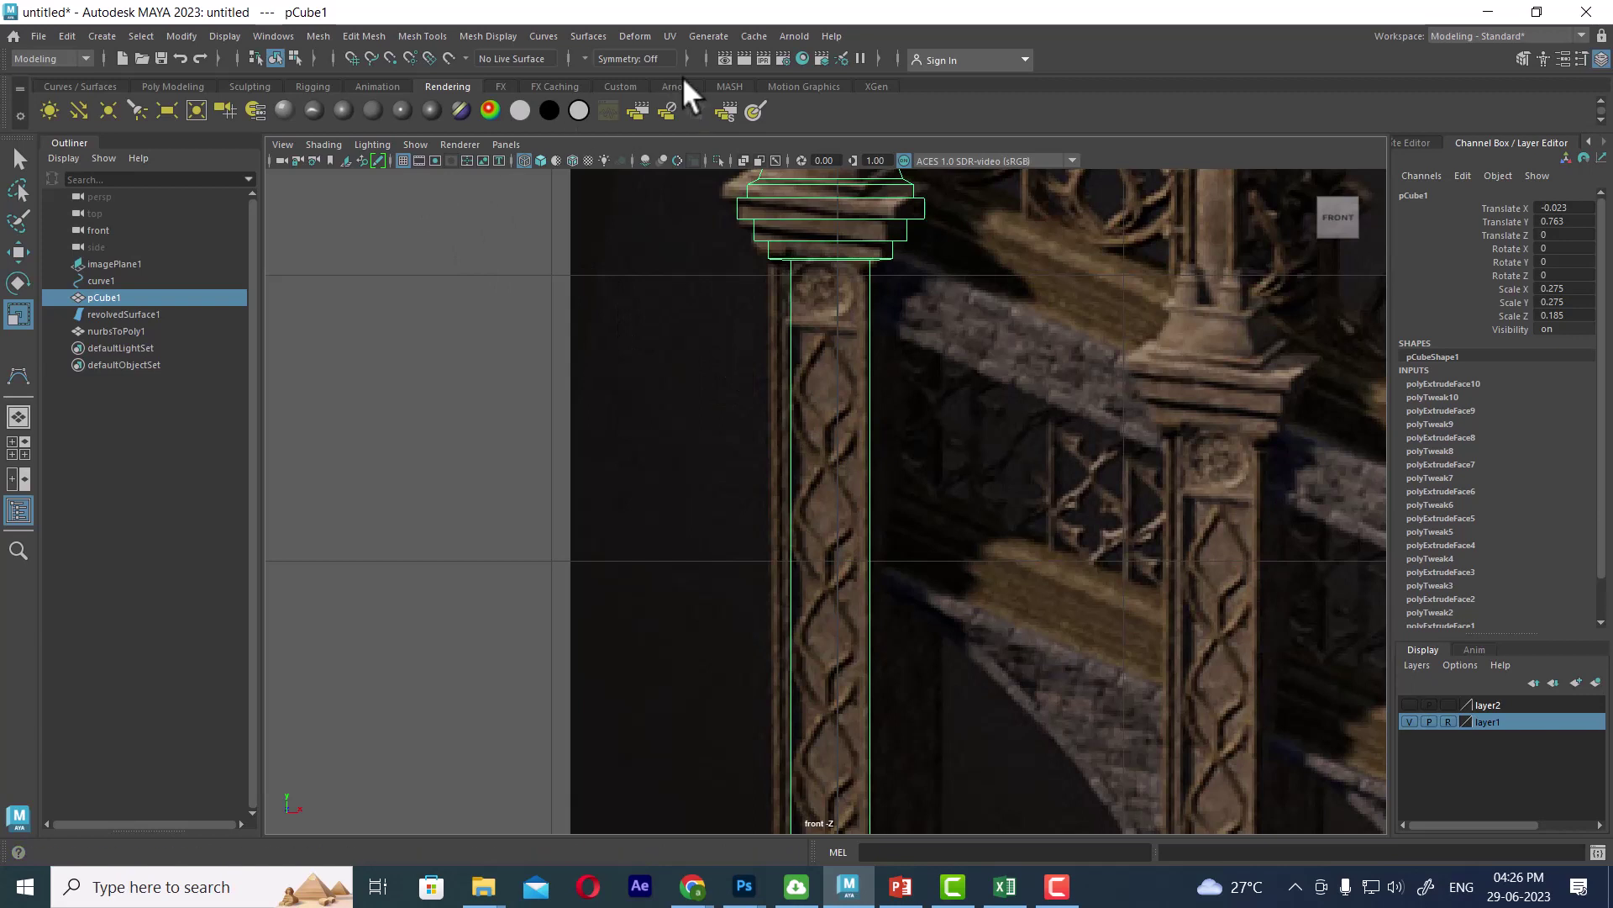
Make the column live and start a CV curve down the diamond's top and left side.
click(448, 57)
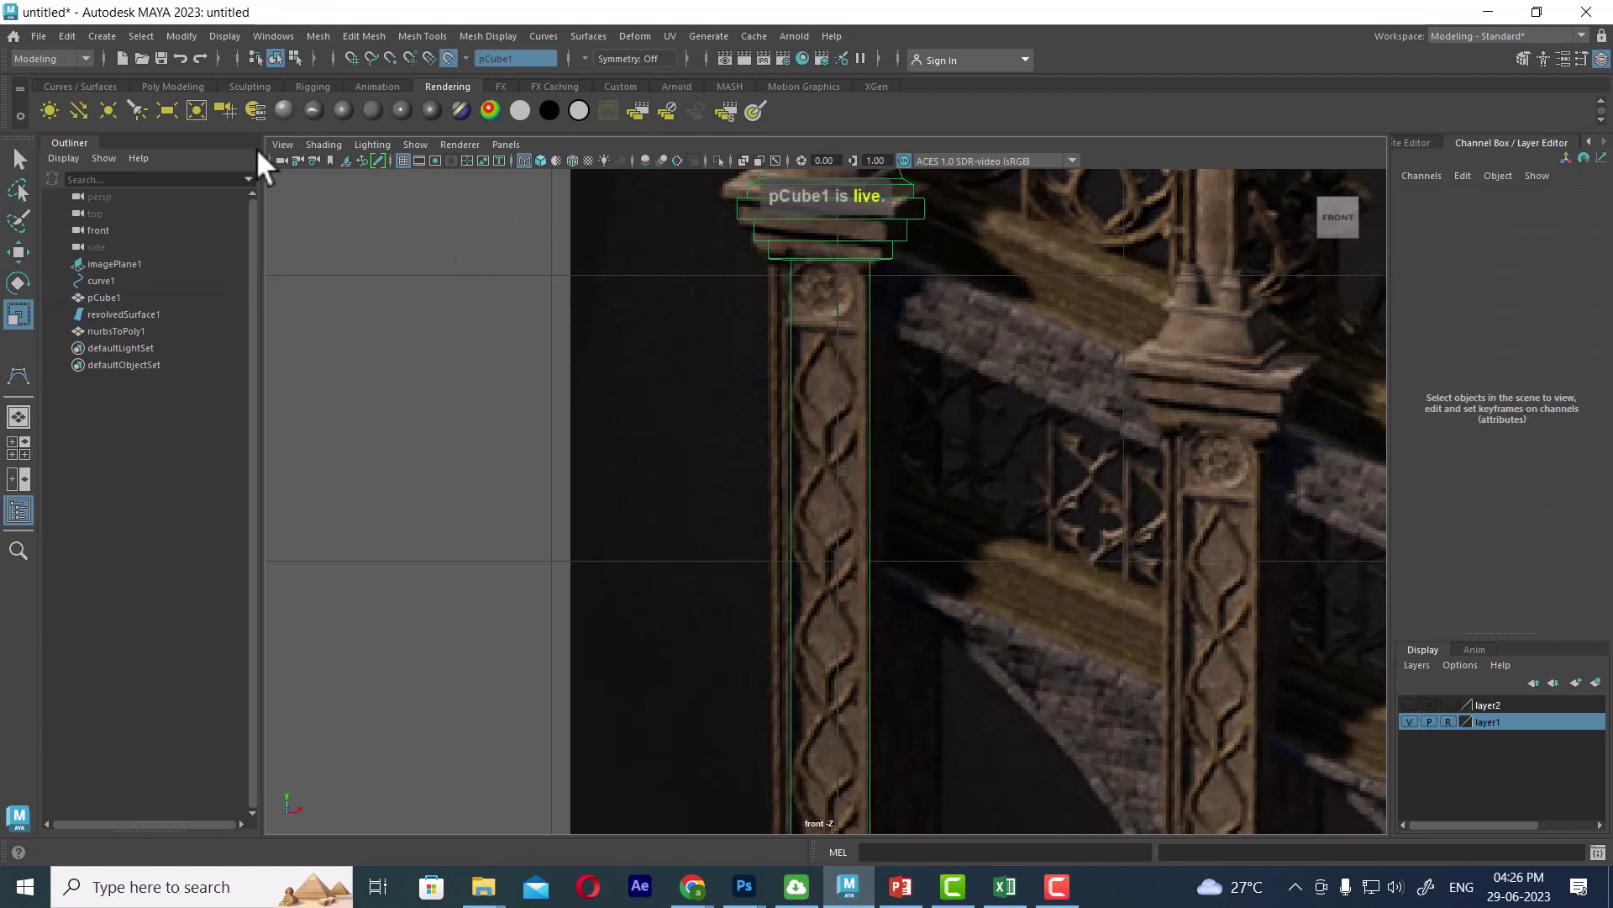
click(93, 35)
mouse_move(138, 166)
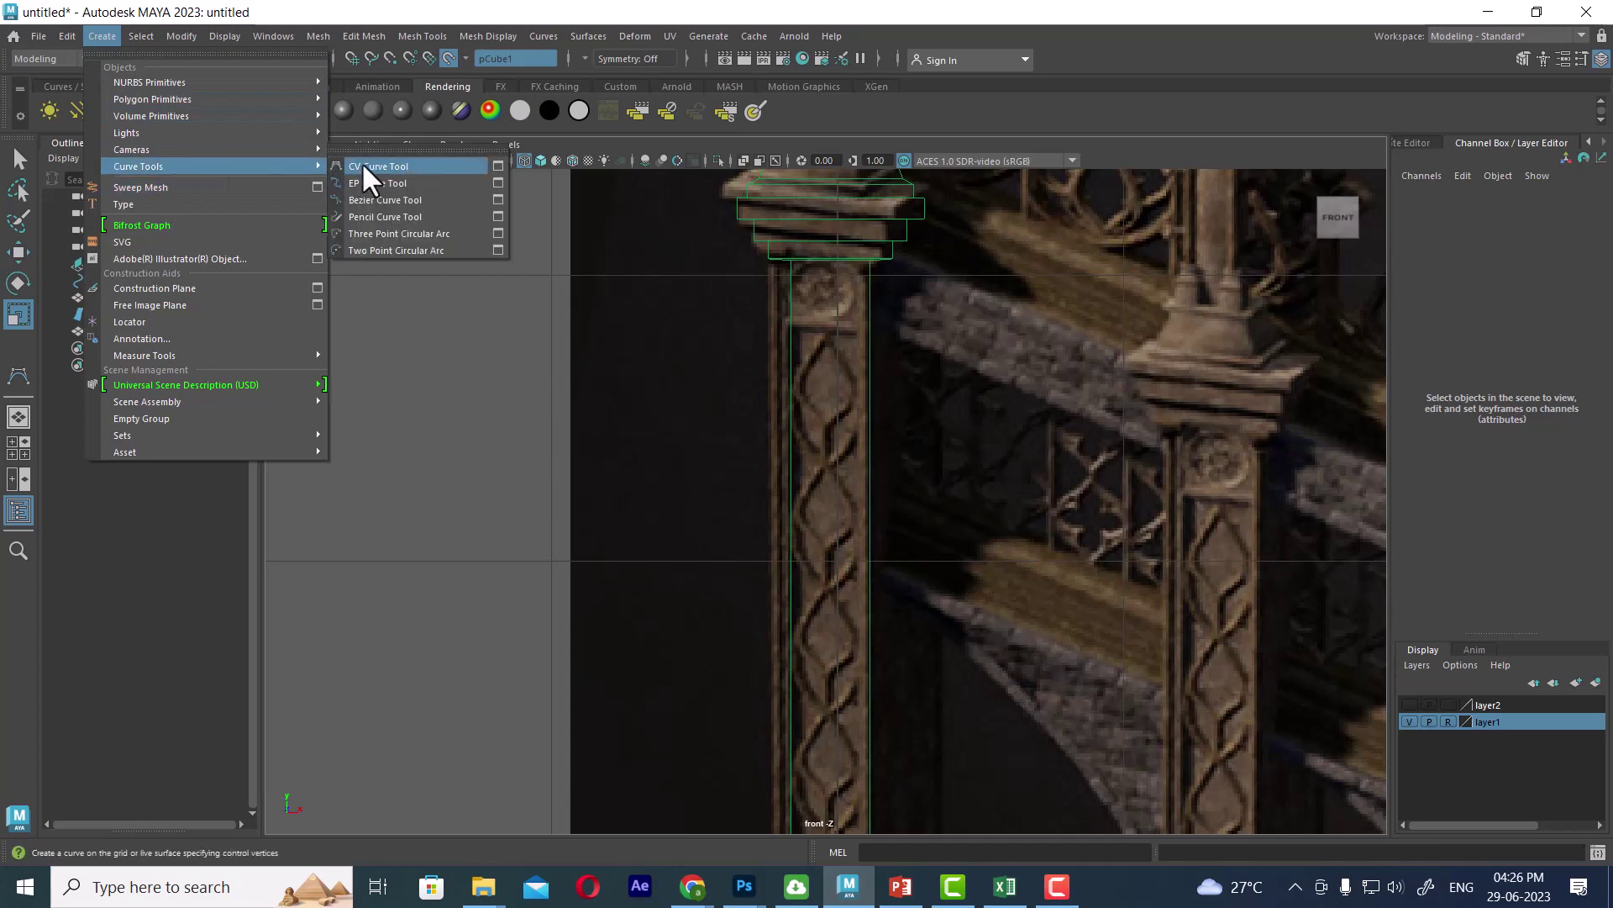
click(361, 164)
scroll(865, 292, up, 2)
click(822, 313)
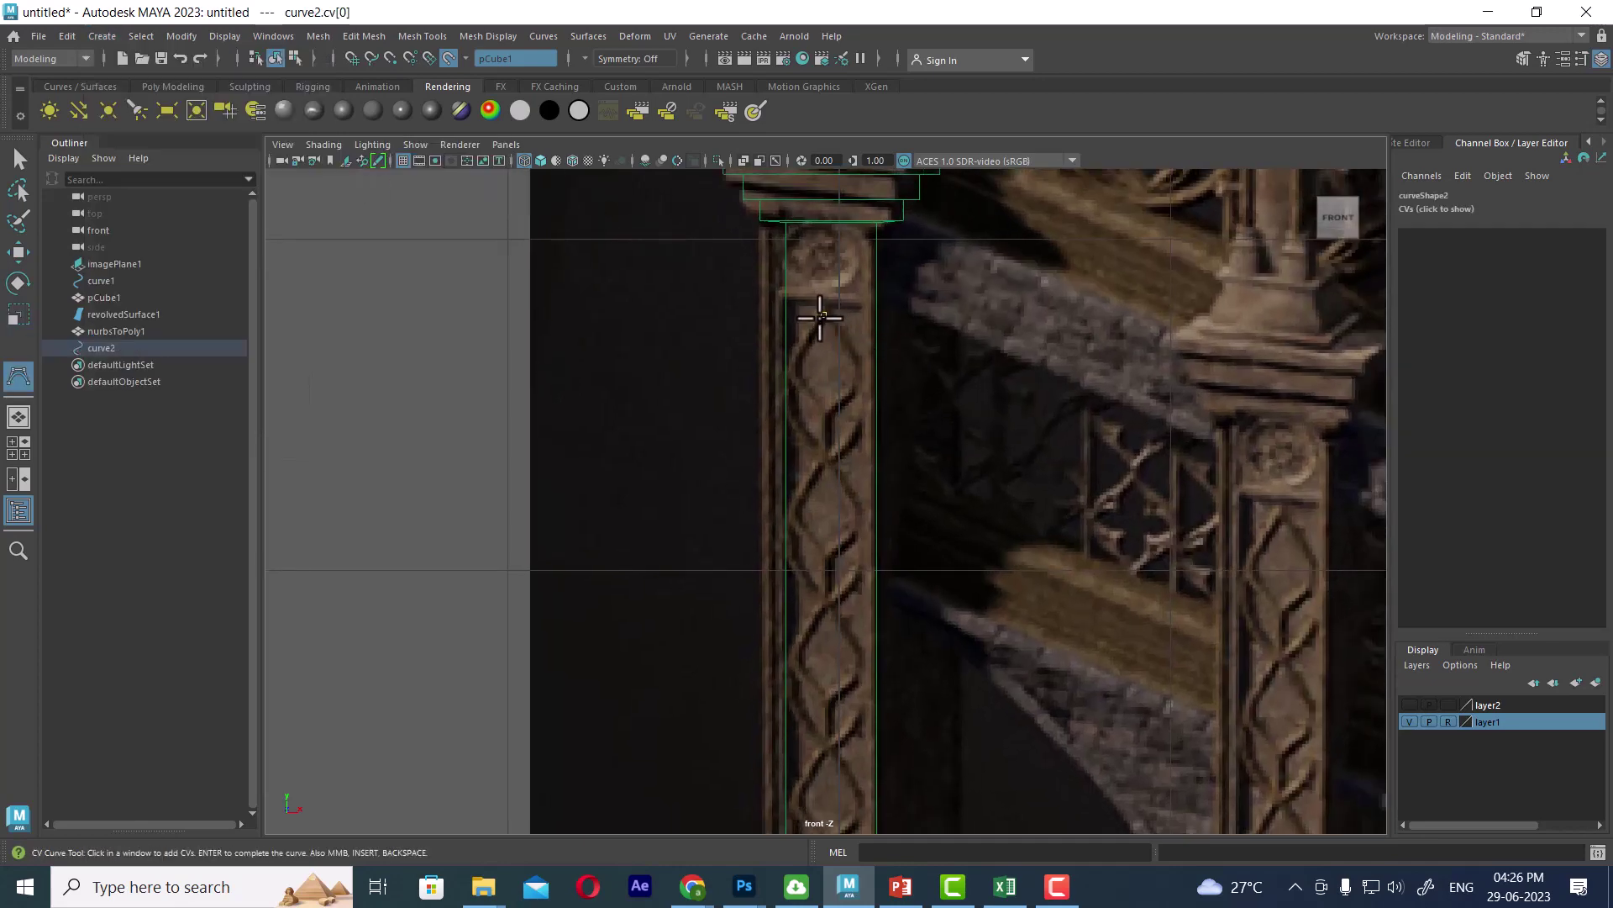
alt+middle_drag(818, 331, 972, 353)
scroll(1075, 344, up, 2)
scroll(1074, 343, up, 3)
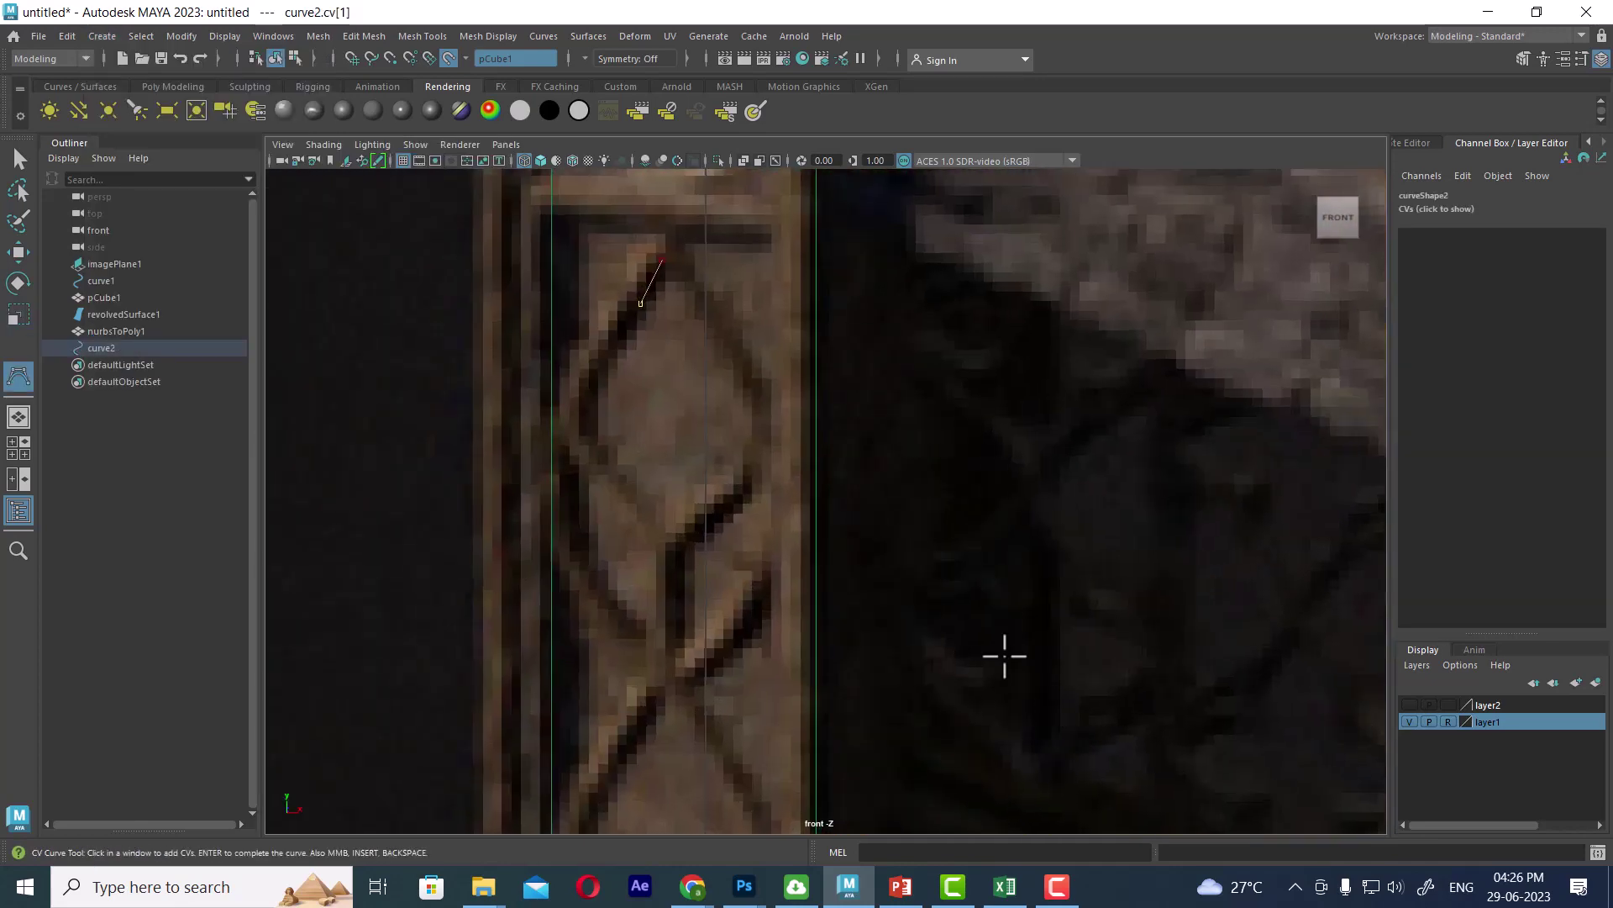
drag(768, 375, 759, 415)
click(742, 446)
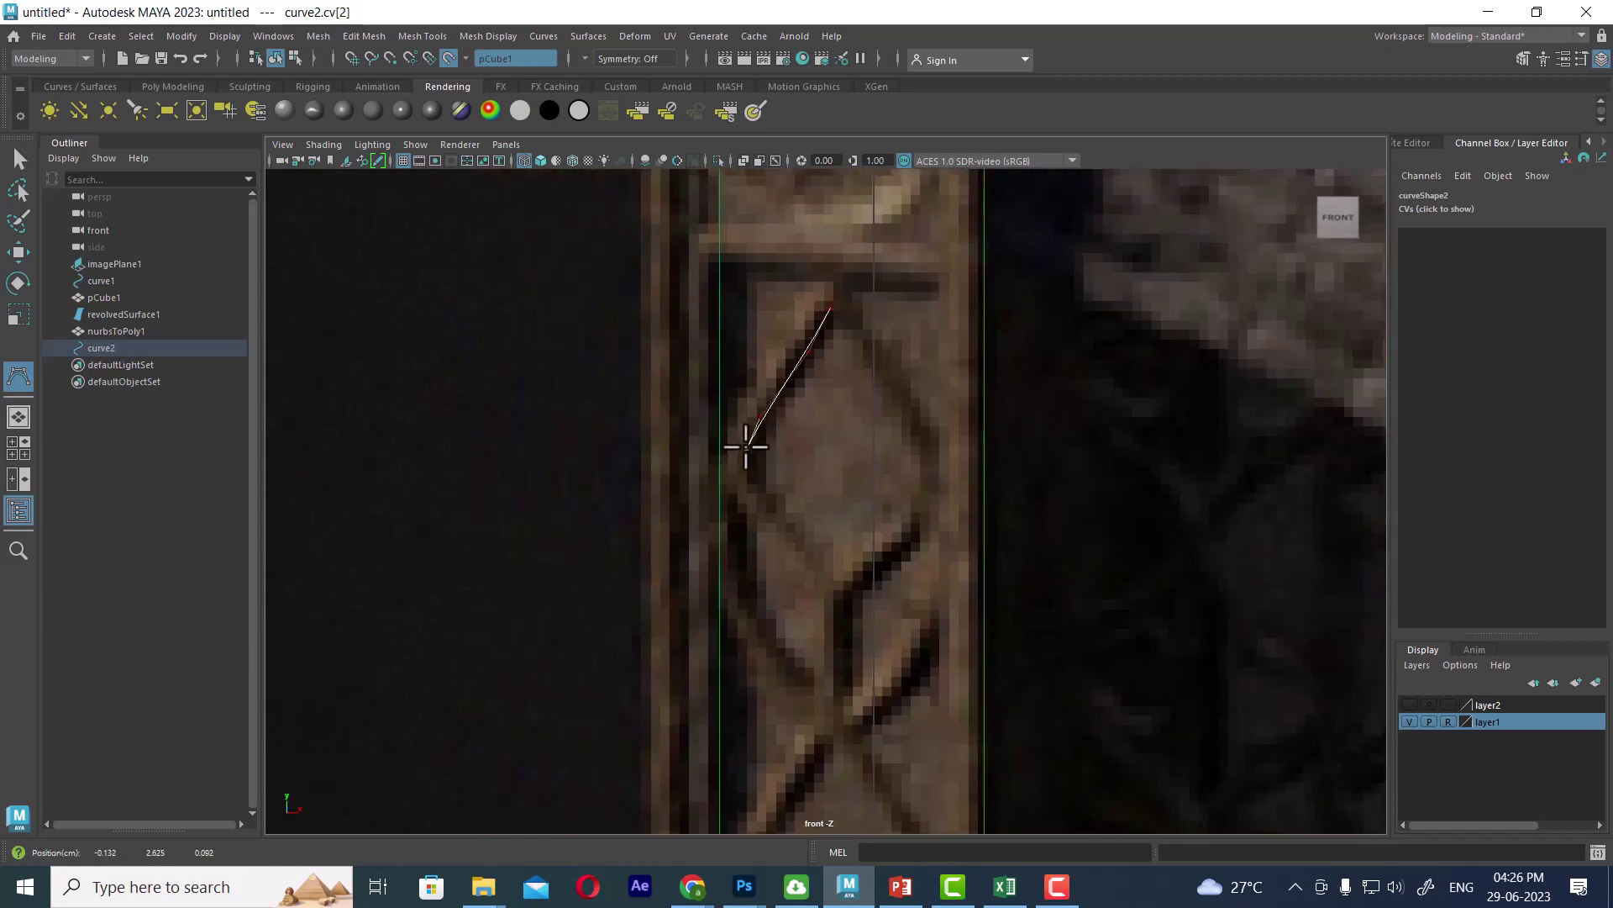
click(749, 490)
Trace the diamond's bottom and right side back to its top tip, completing curve2.
drag(748, 506, 821, 585)
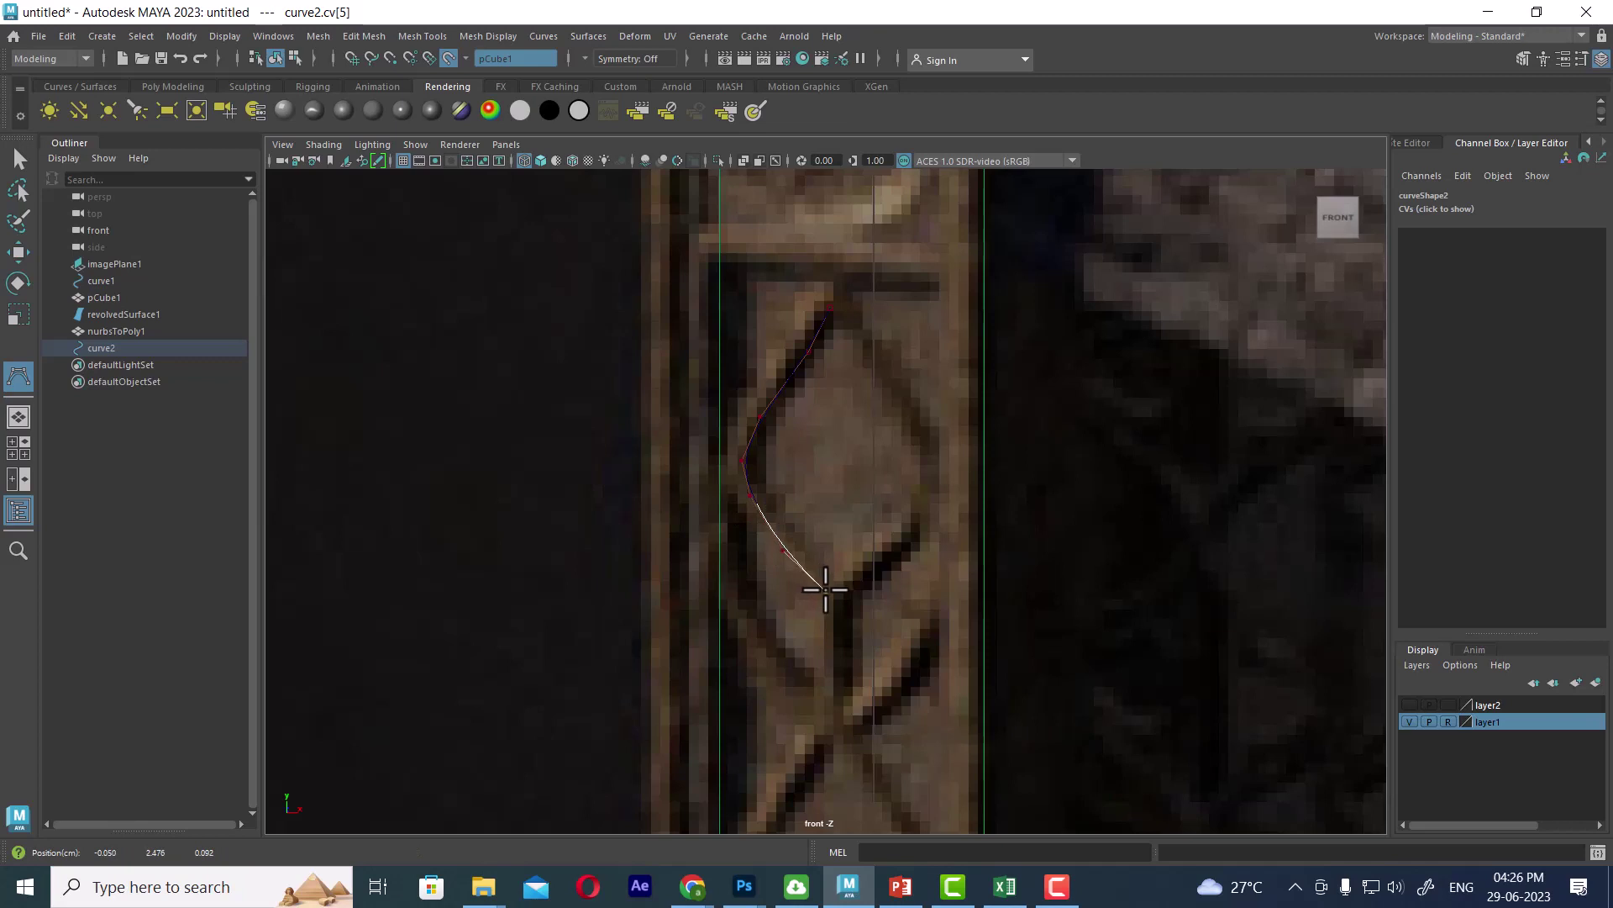
click(827, 590)
click(854, 575)
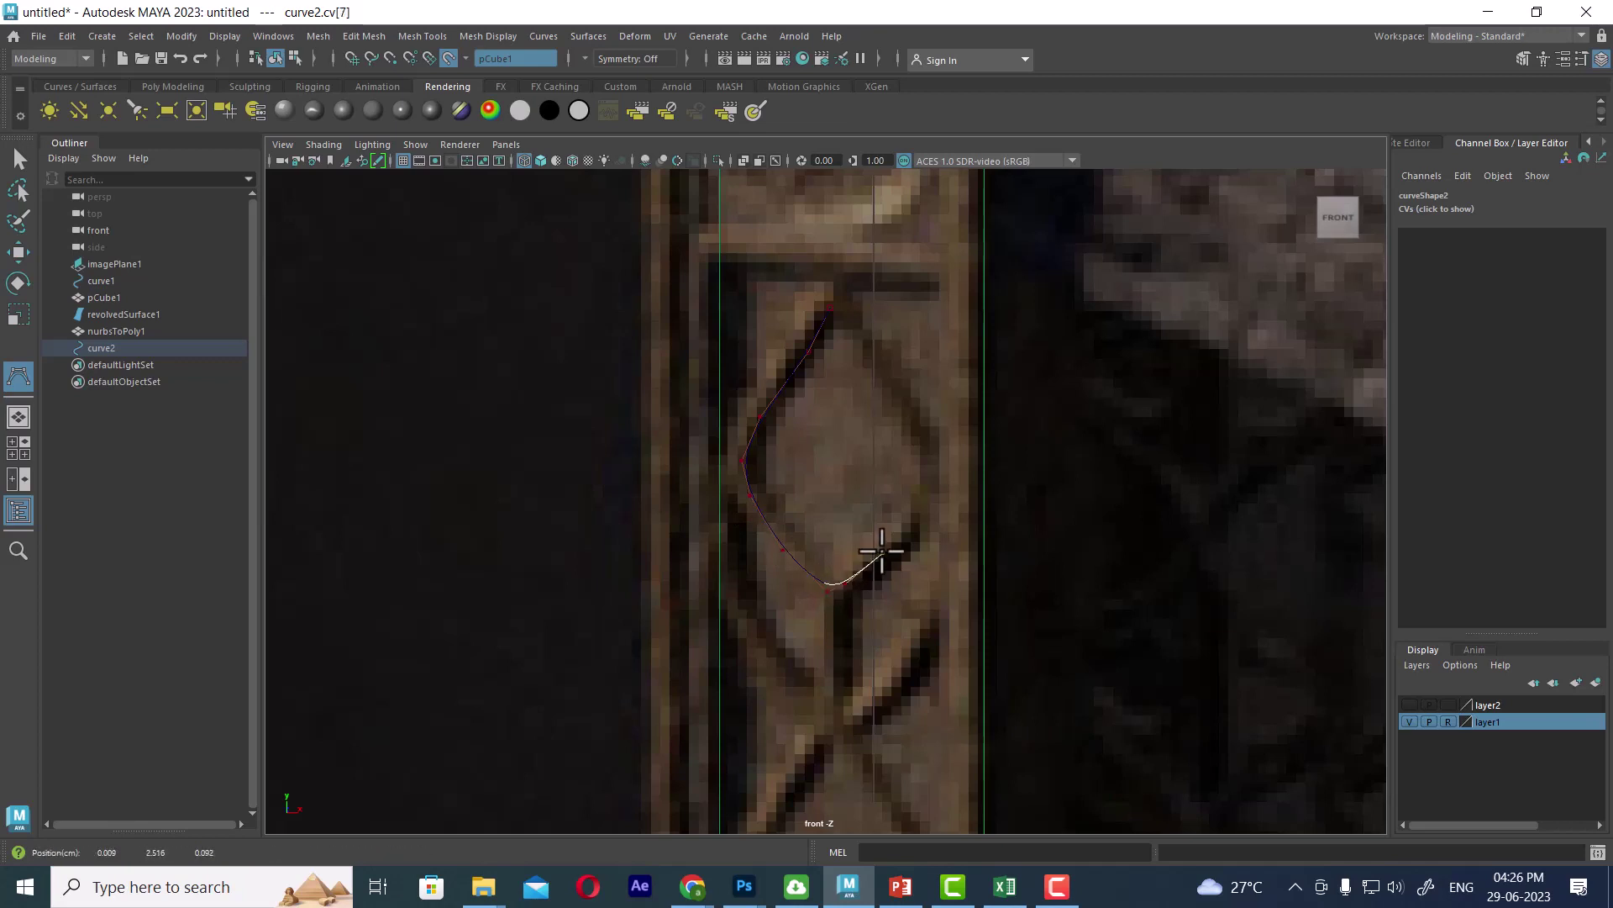
click(920, 504)
click(923, 482)
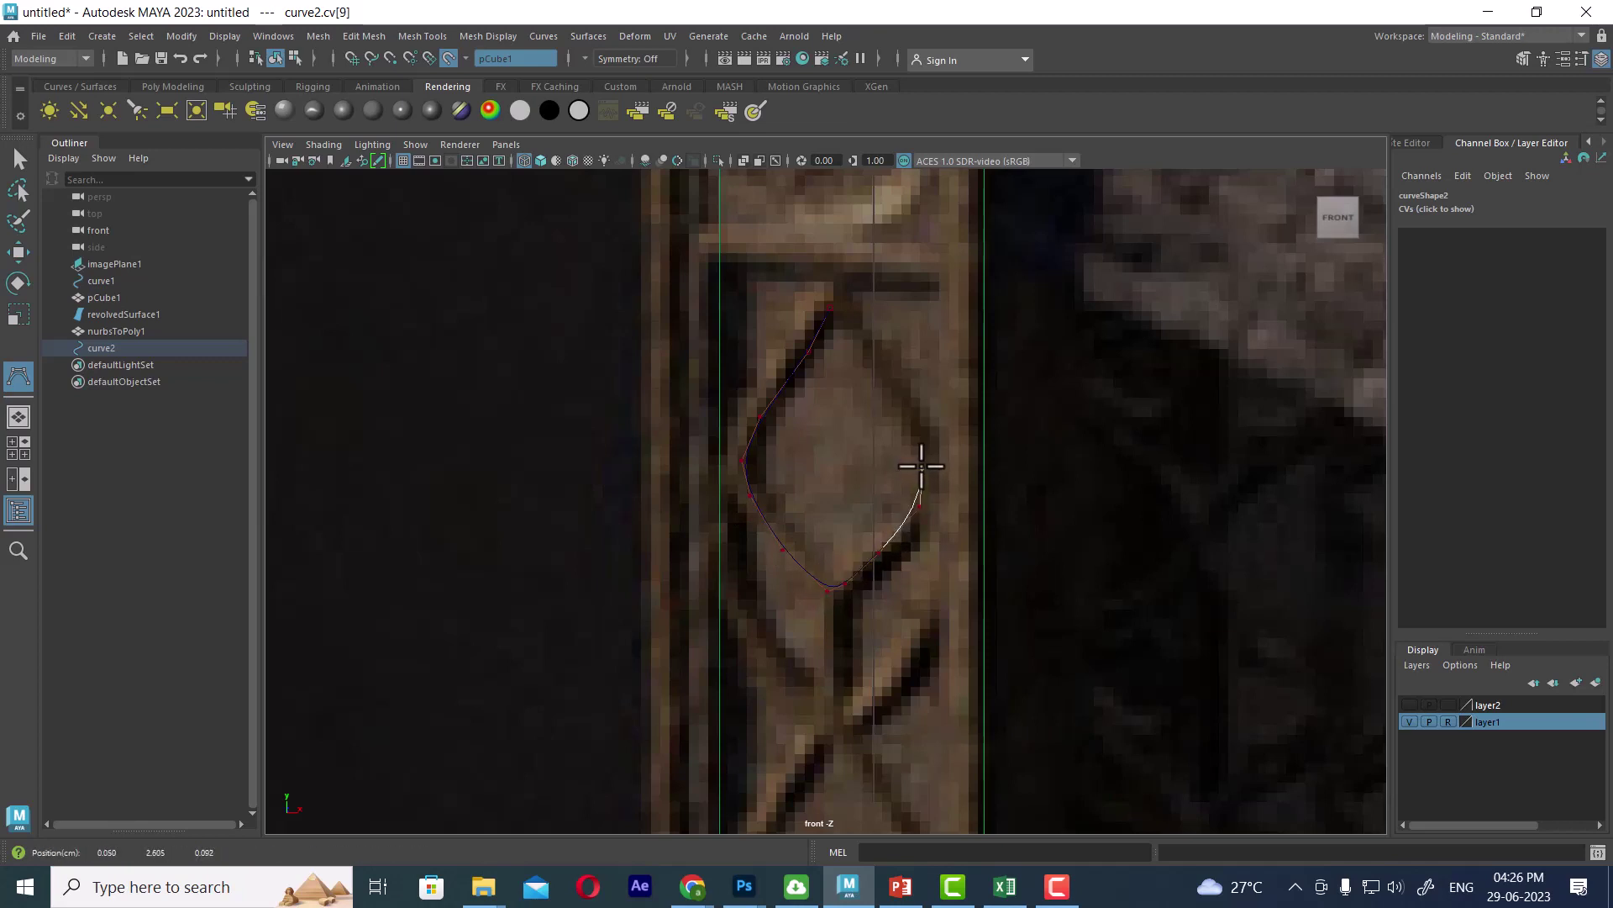
click(923, 466)
click(909, 429)
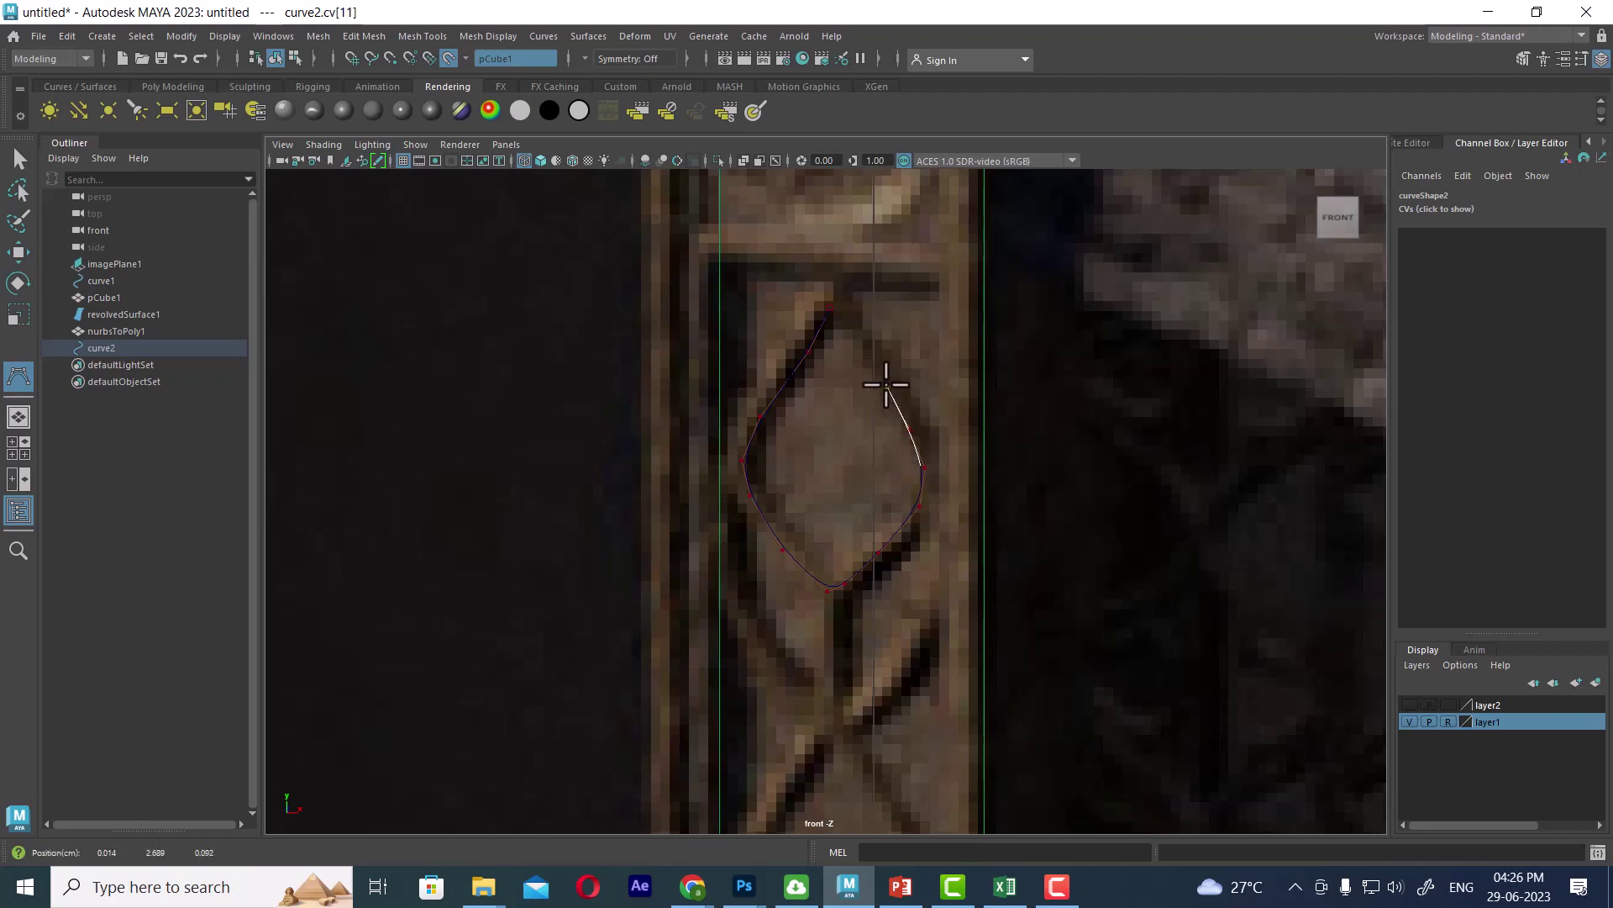
drag(885, 383, 855, 334)
click(849, 331)
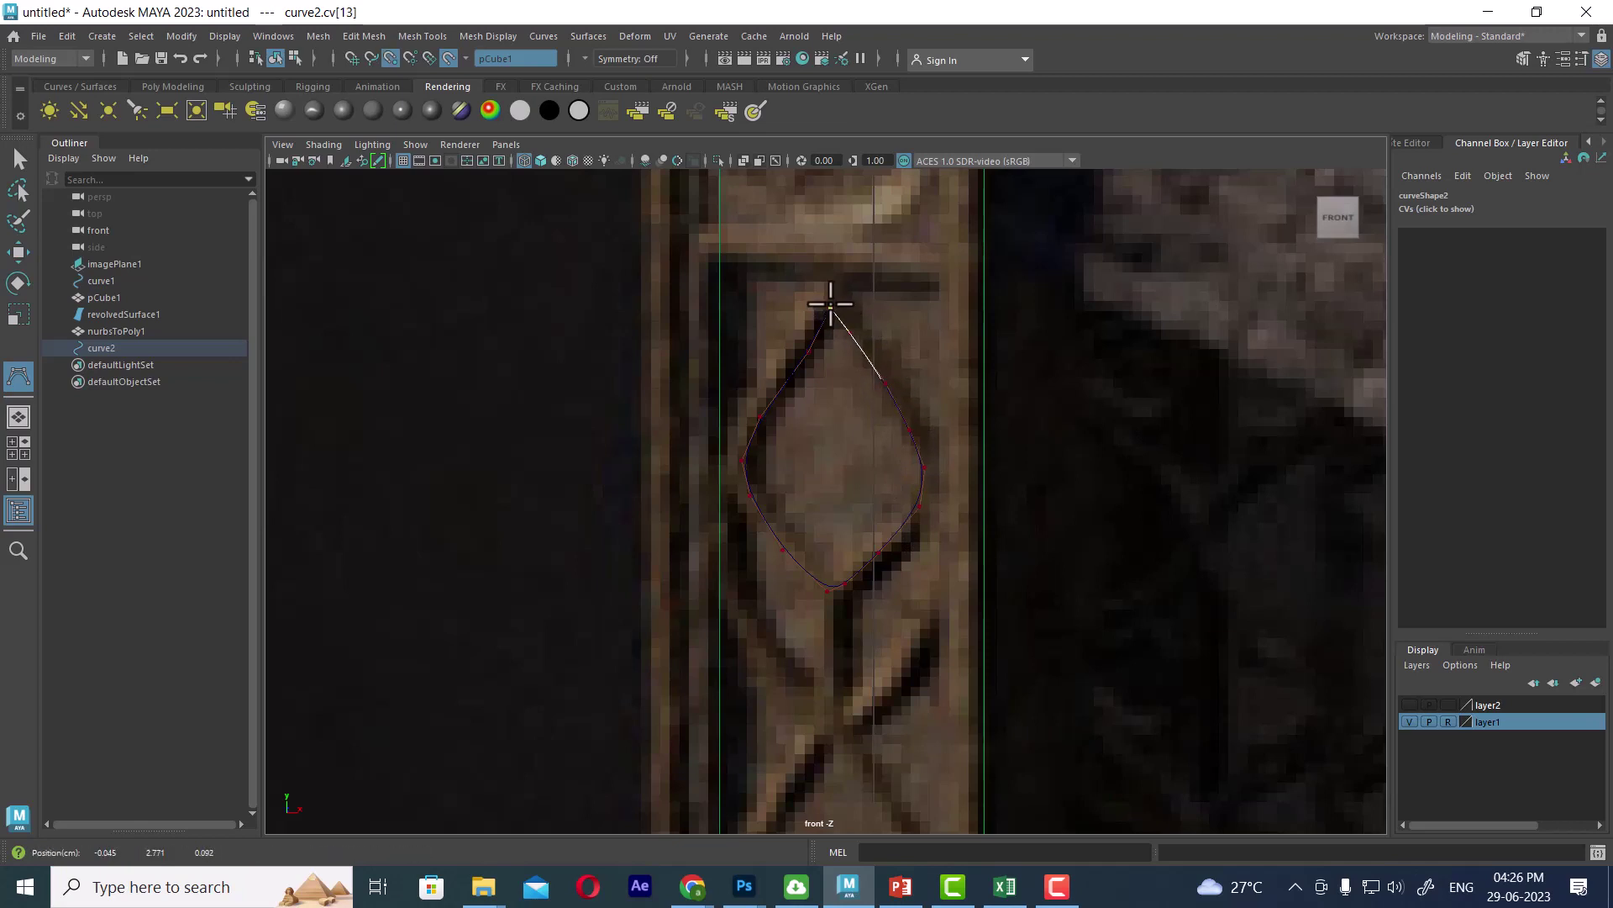
key(Return)
right_click(867, 349)
Move curve2's control vertices to sharpen its top into a point and straighten its left side.
right_drag(854, 345, 768, 349)
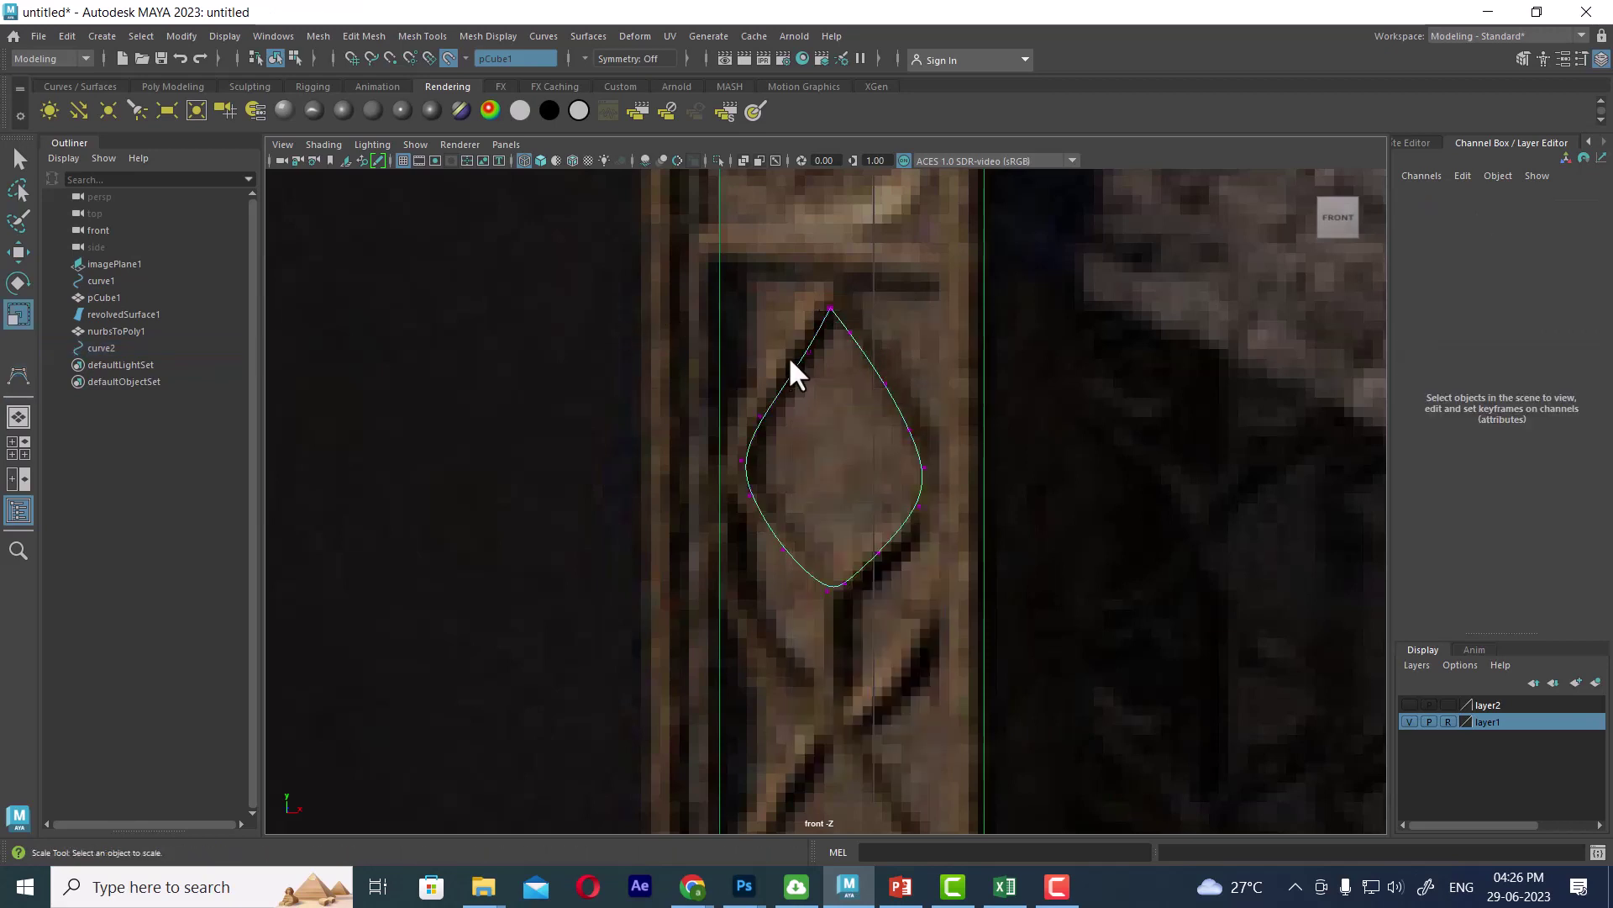
click(807, 352)
drag(824, 372, 803, 351)
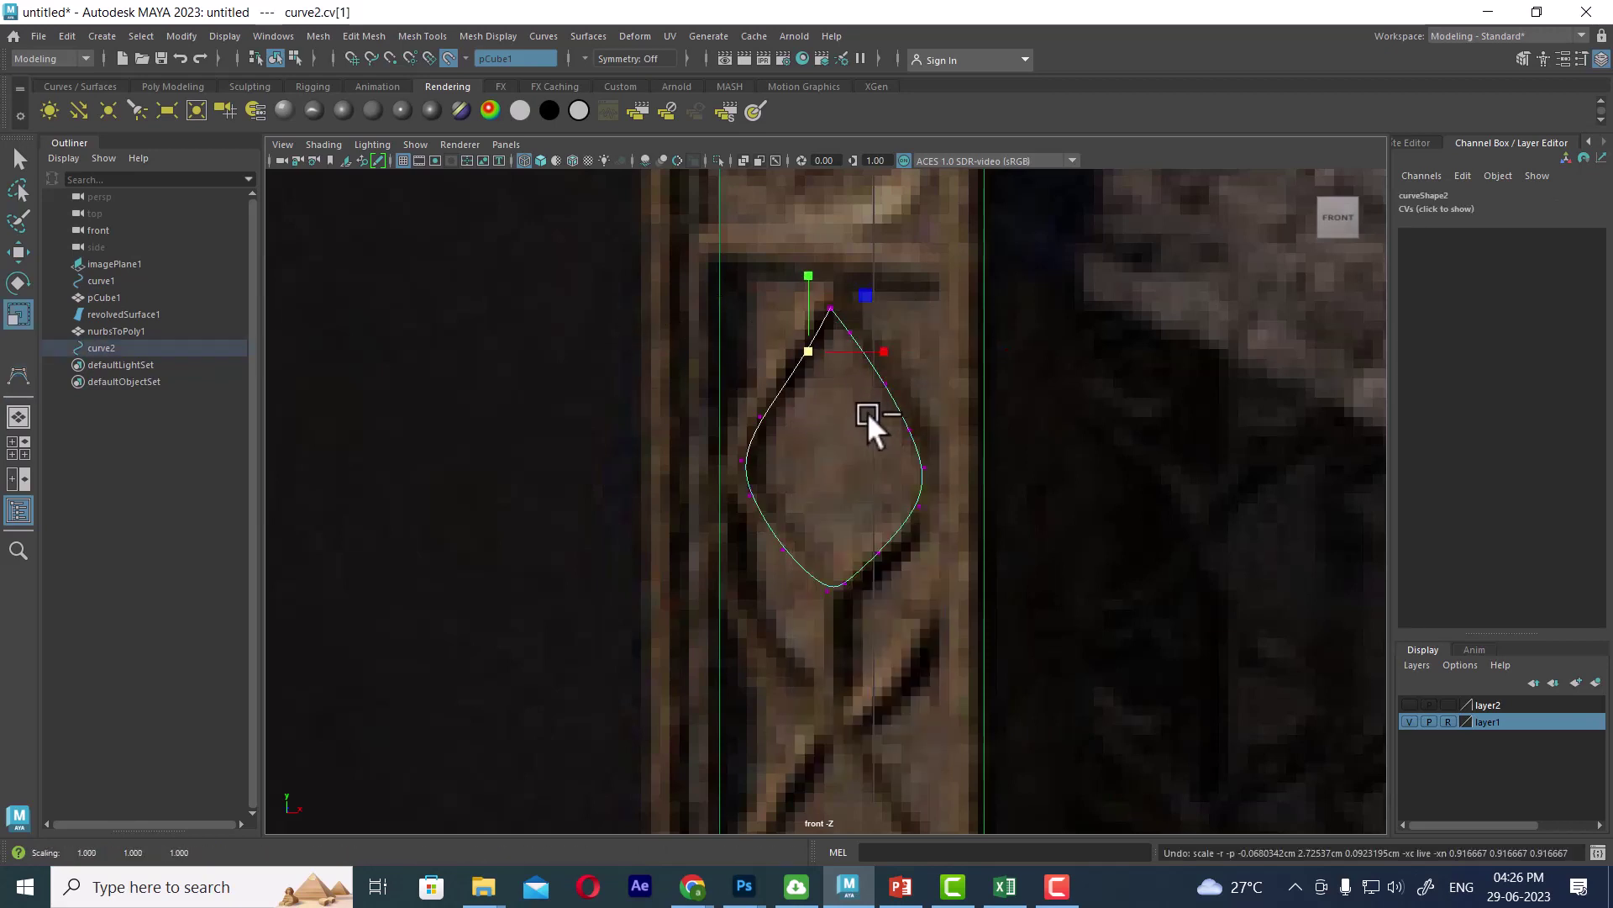
key(w)
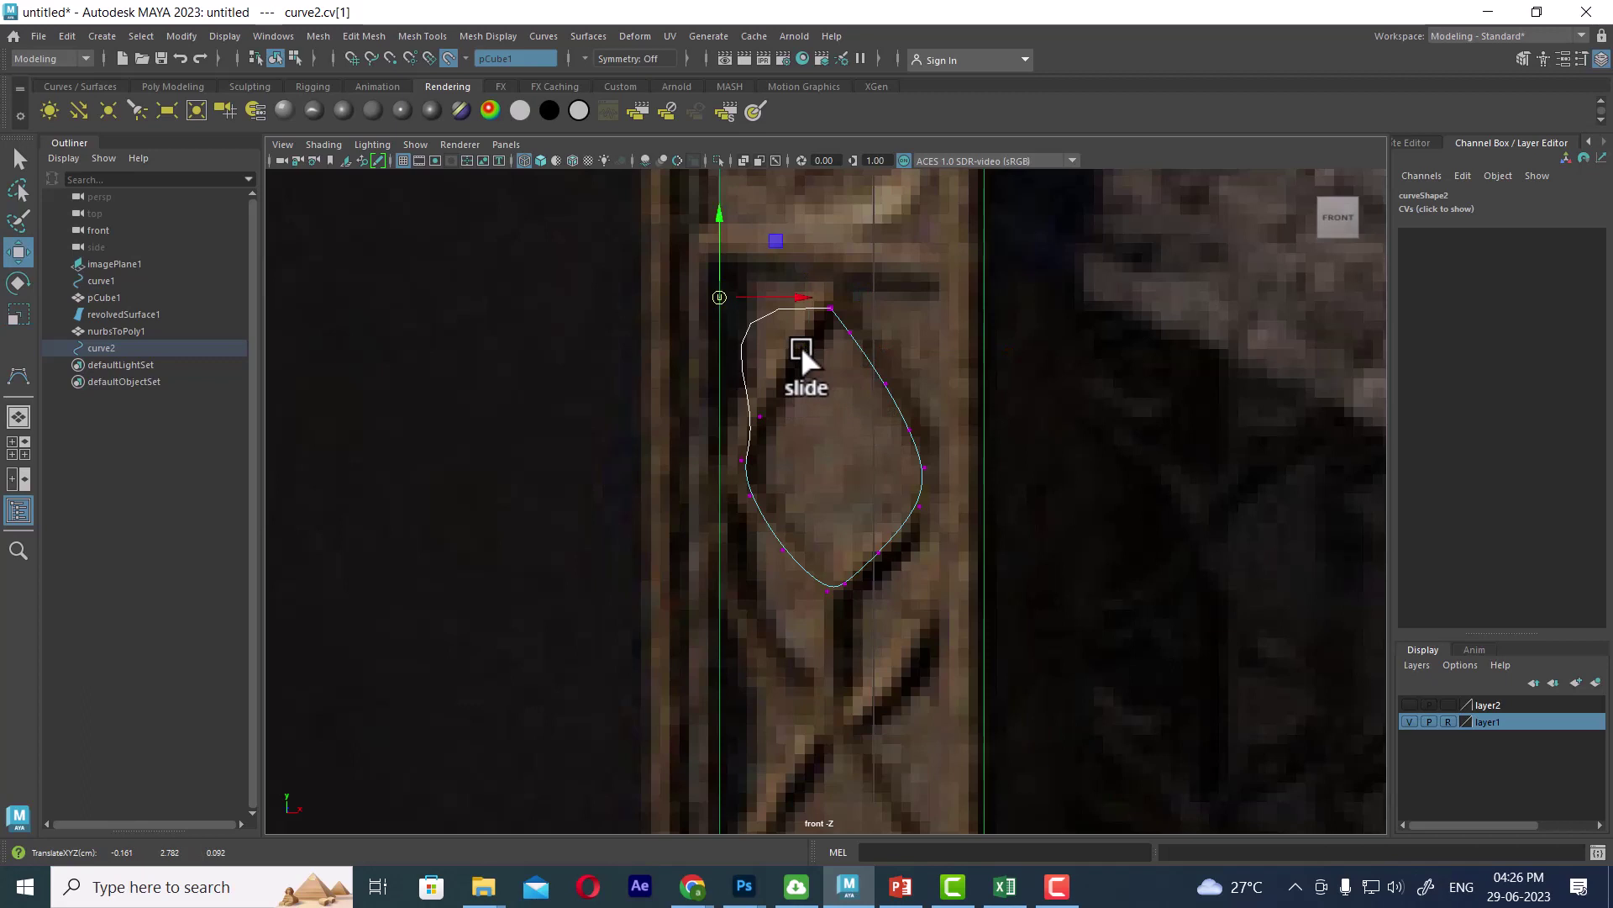
click(800, 345)
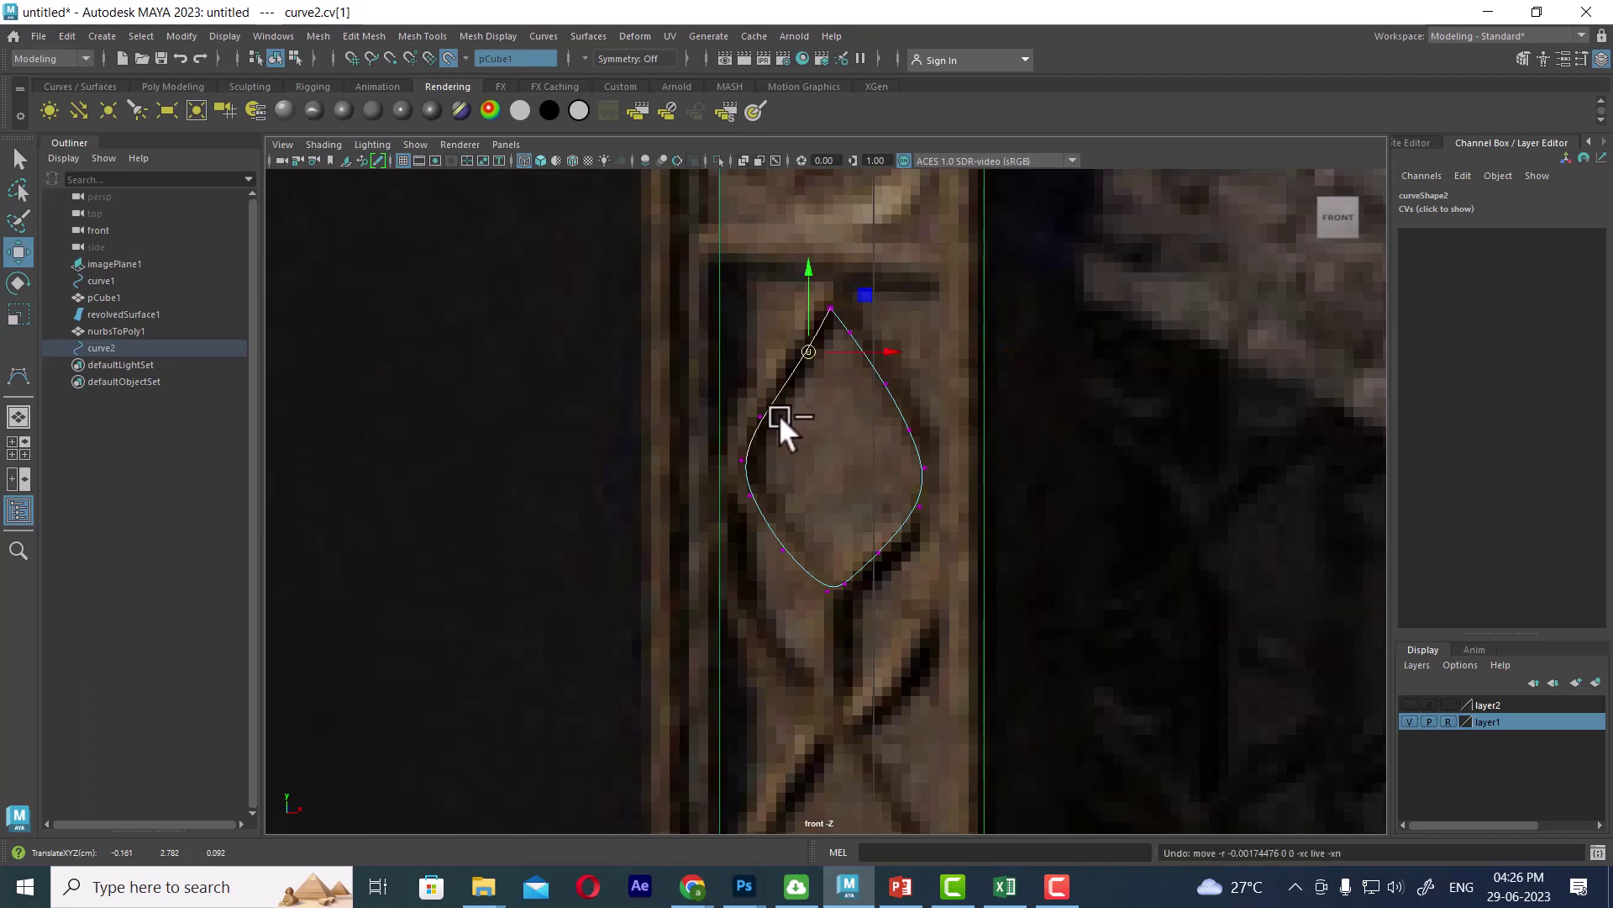
click(447, 57)
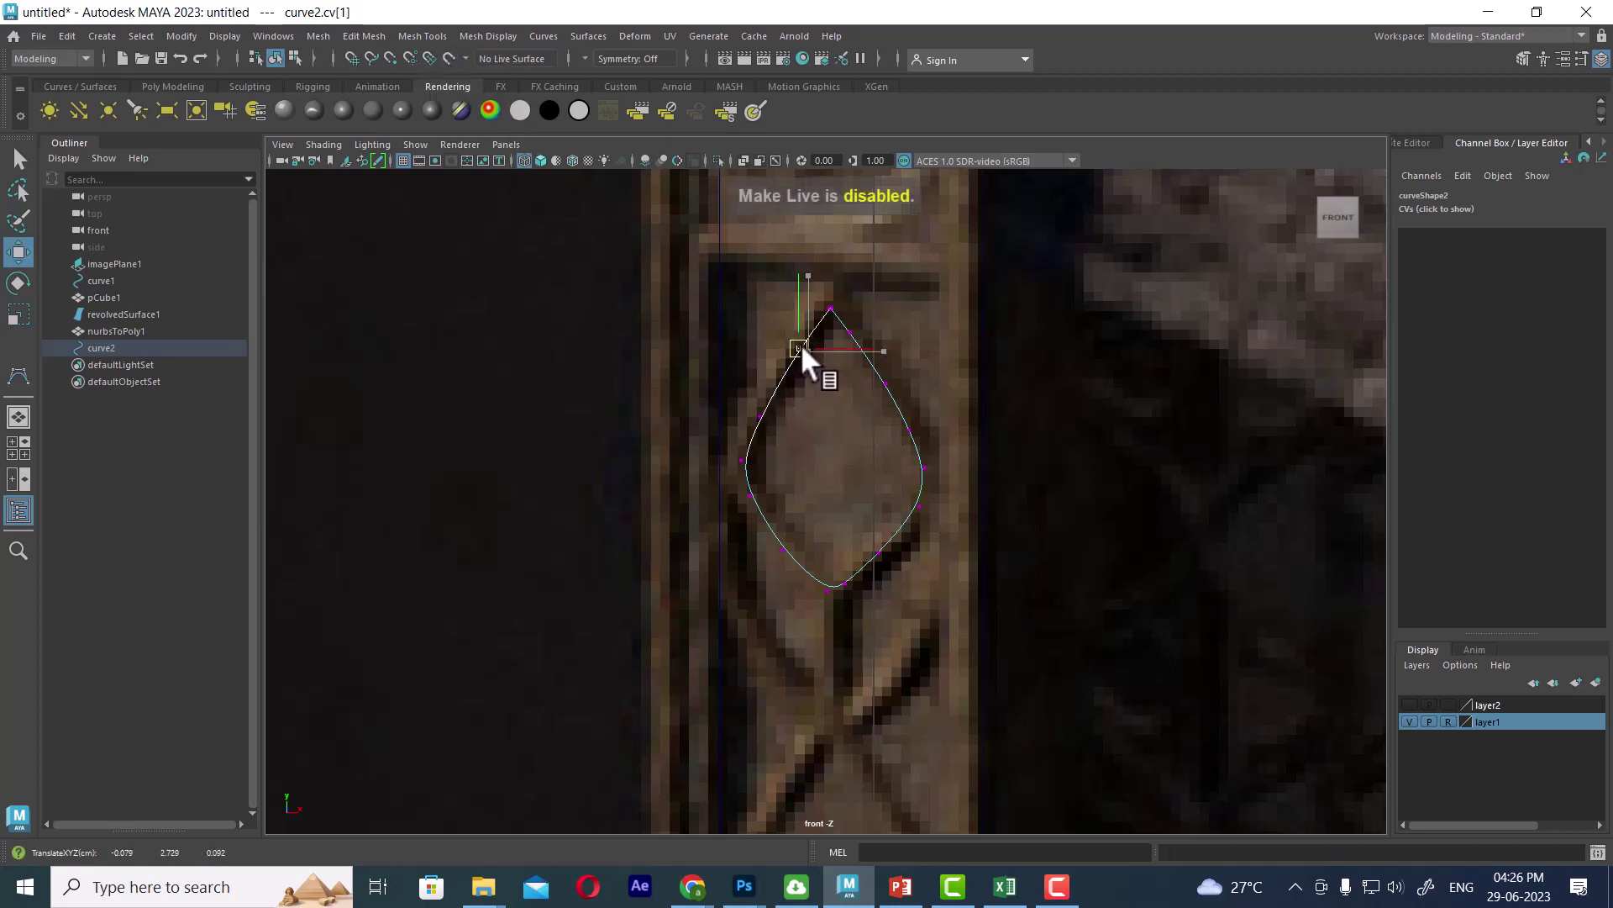
click(761, 418)
drag(770, 423, 767, 393)
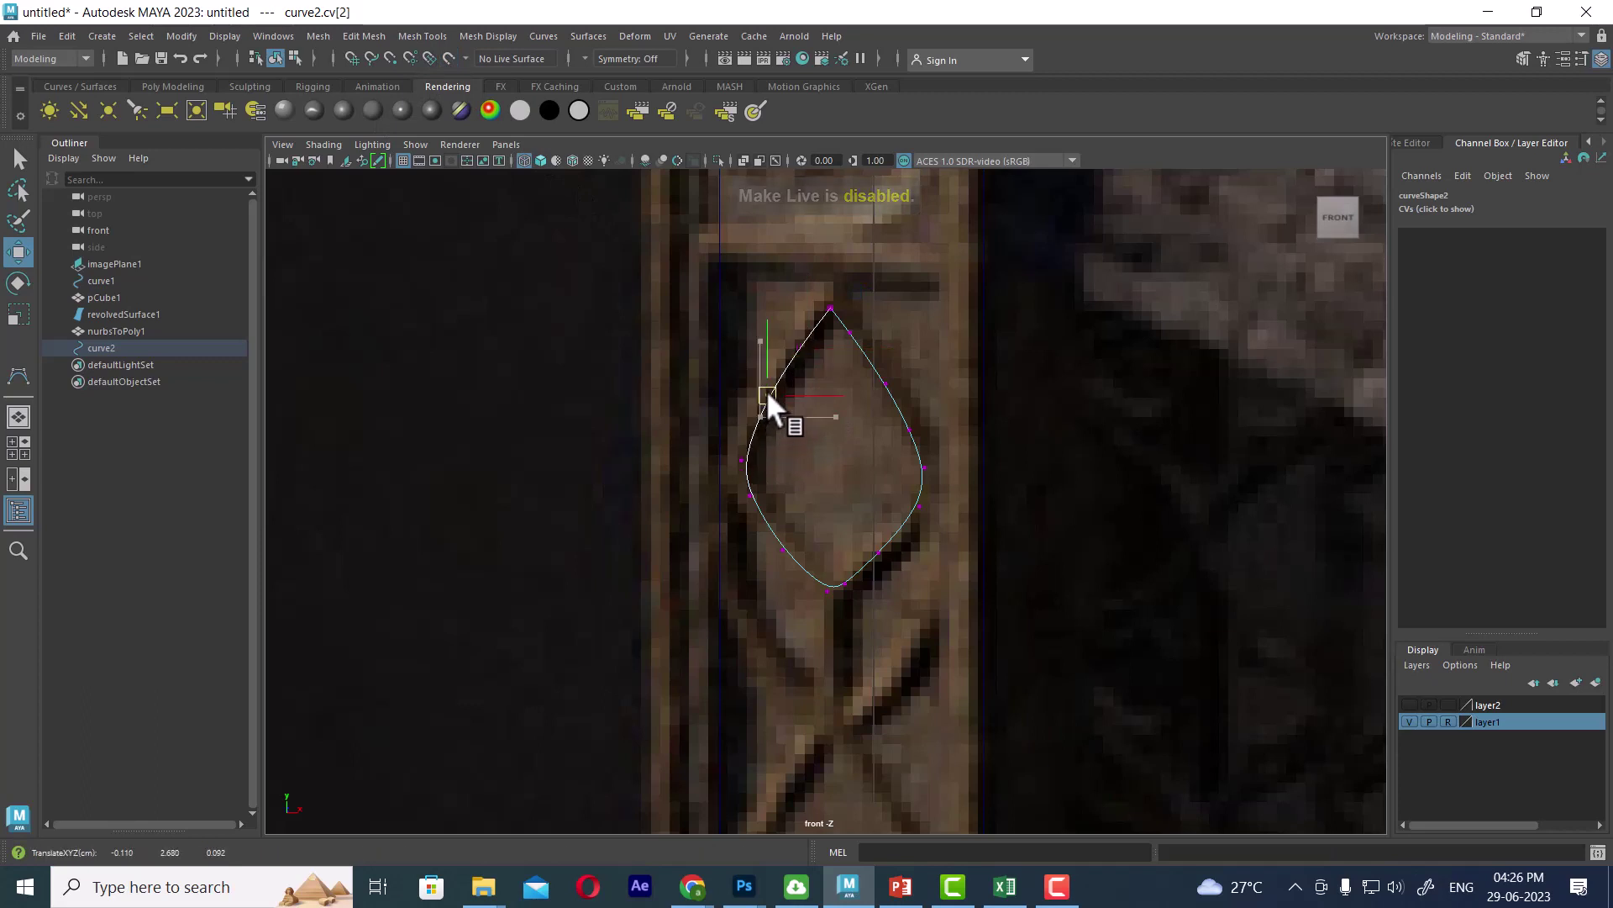
drag(743, 461, 744, 447)
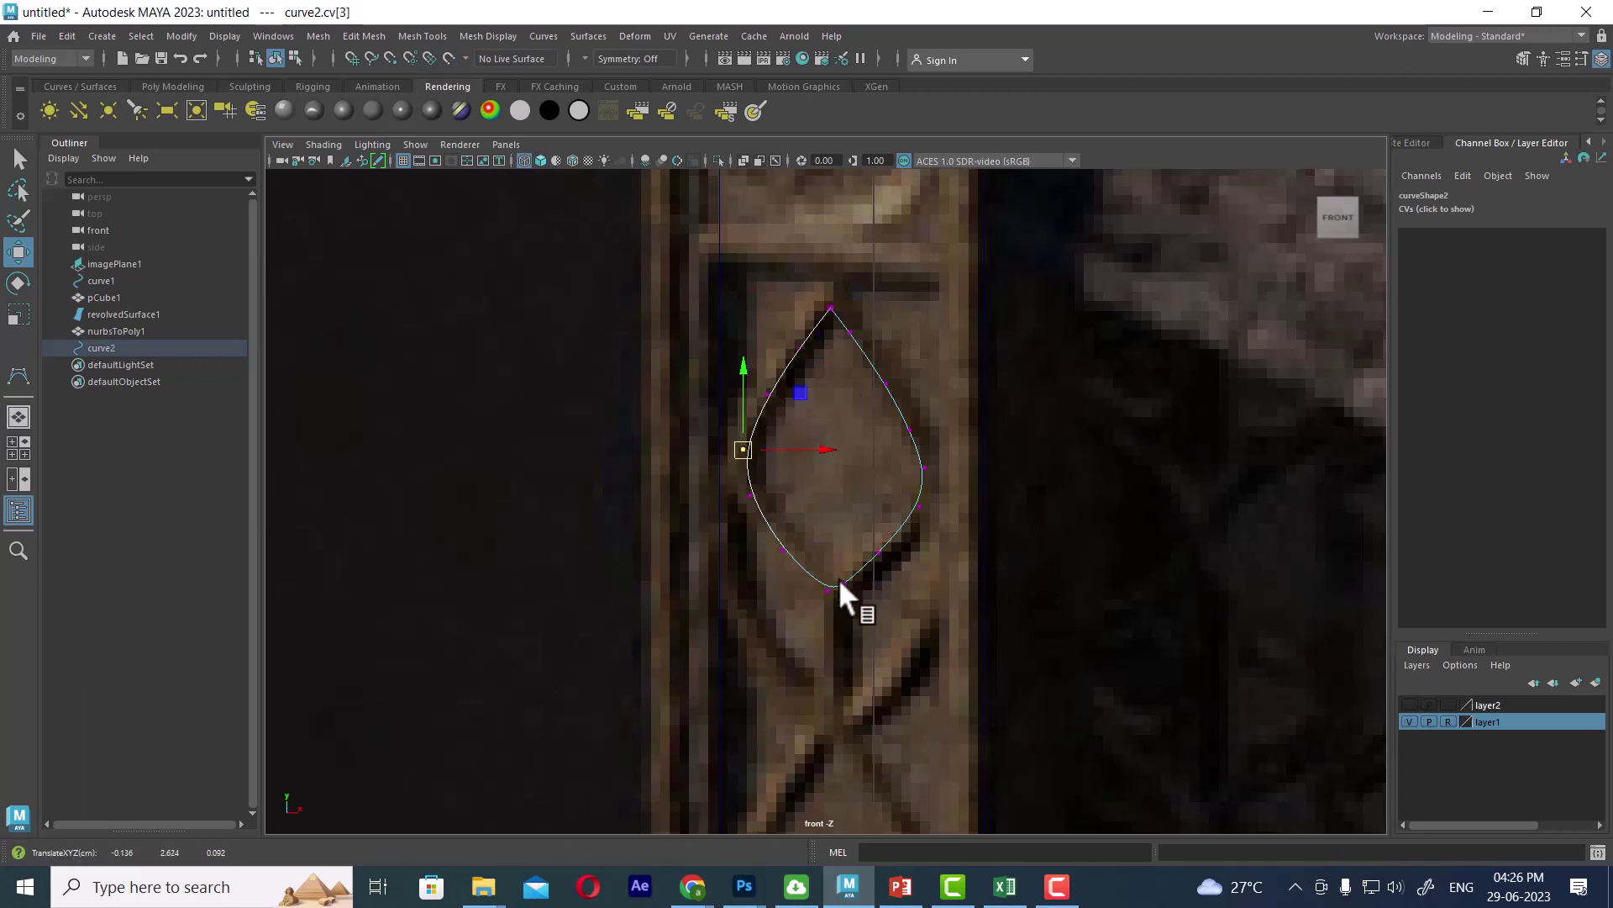
View curve2 on the shaded pillar in perspective and select the whole curve.
key(space)
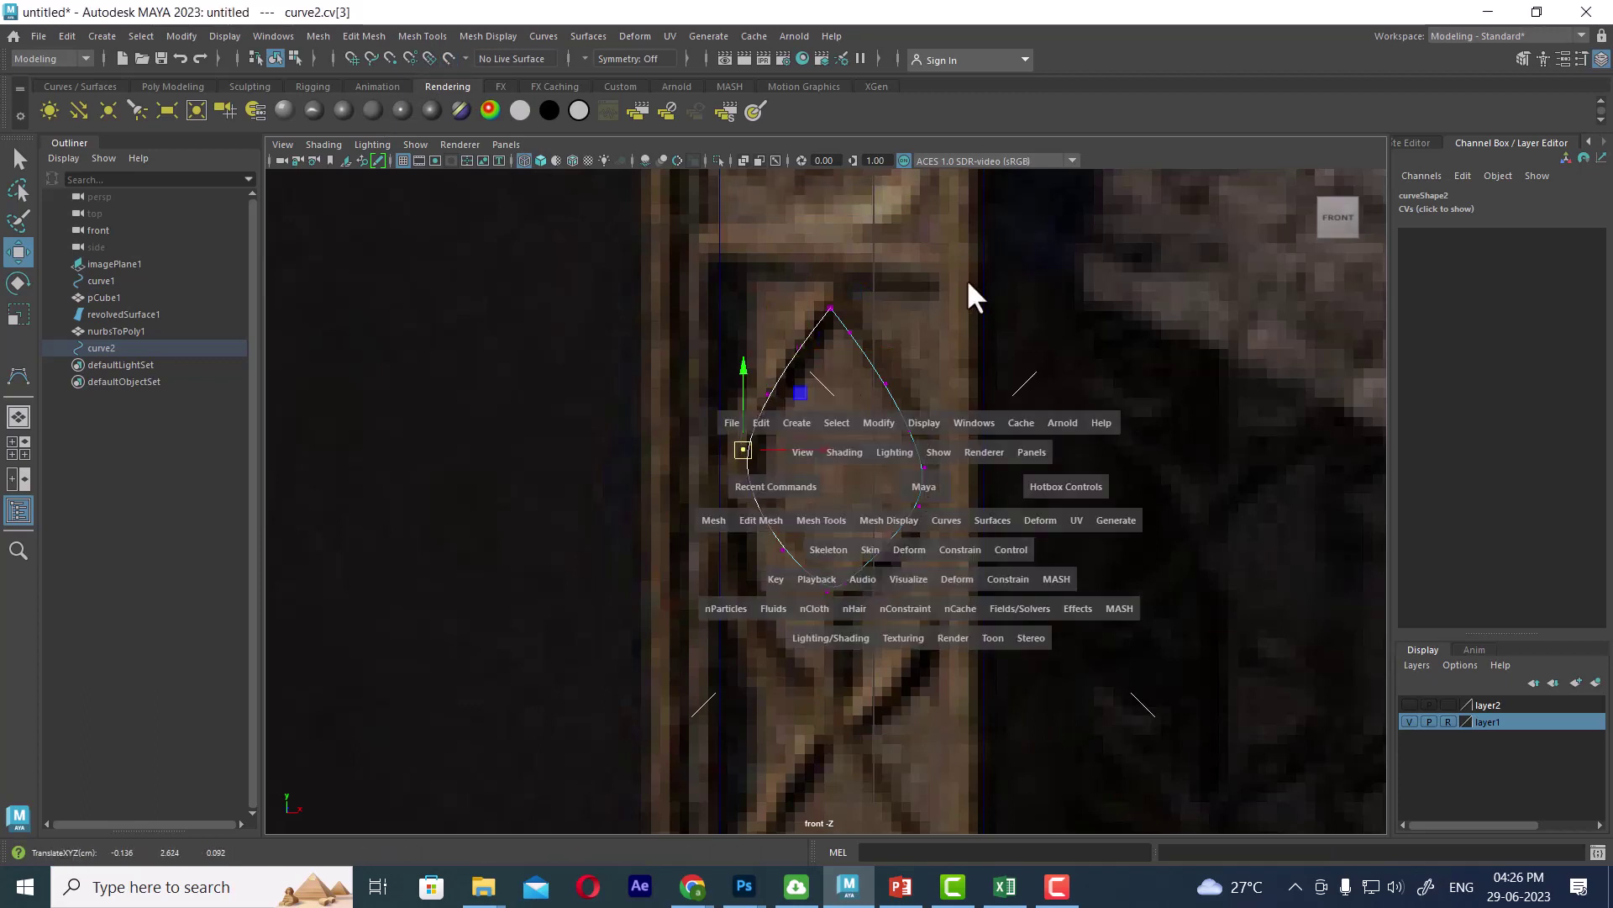
drag(920, 476, 967, 279)
key(5)
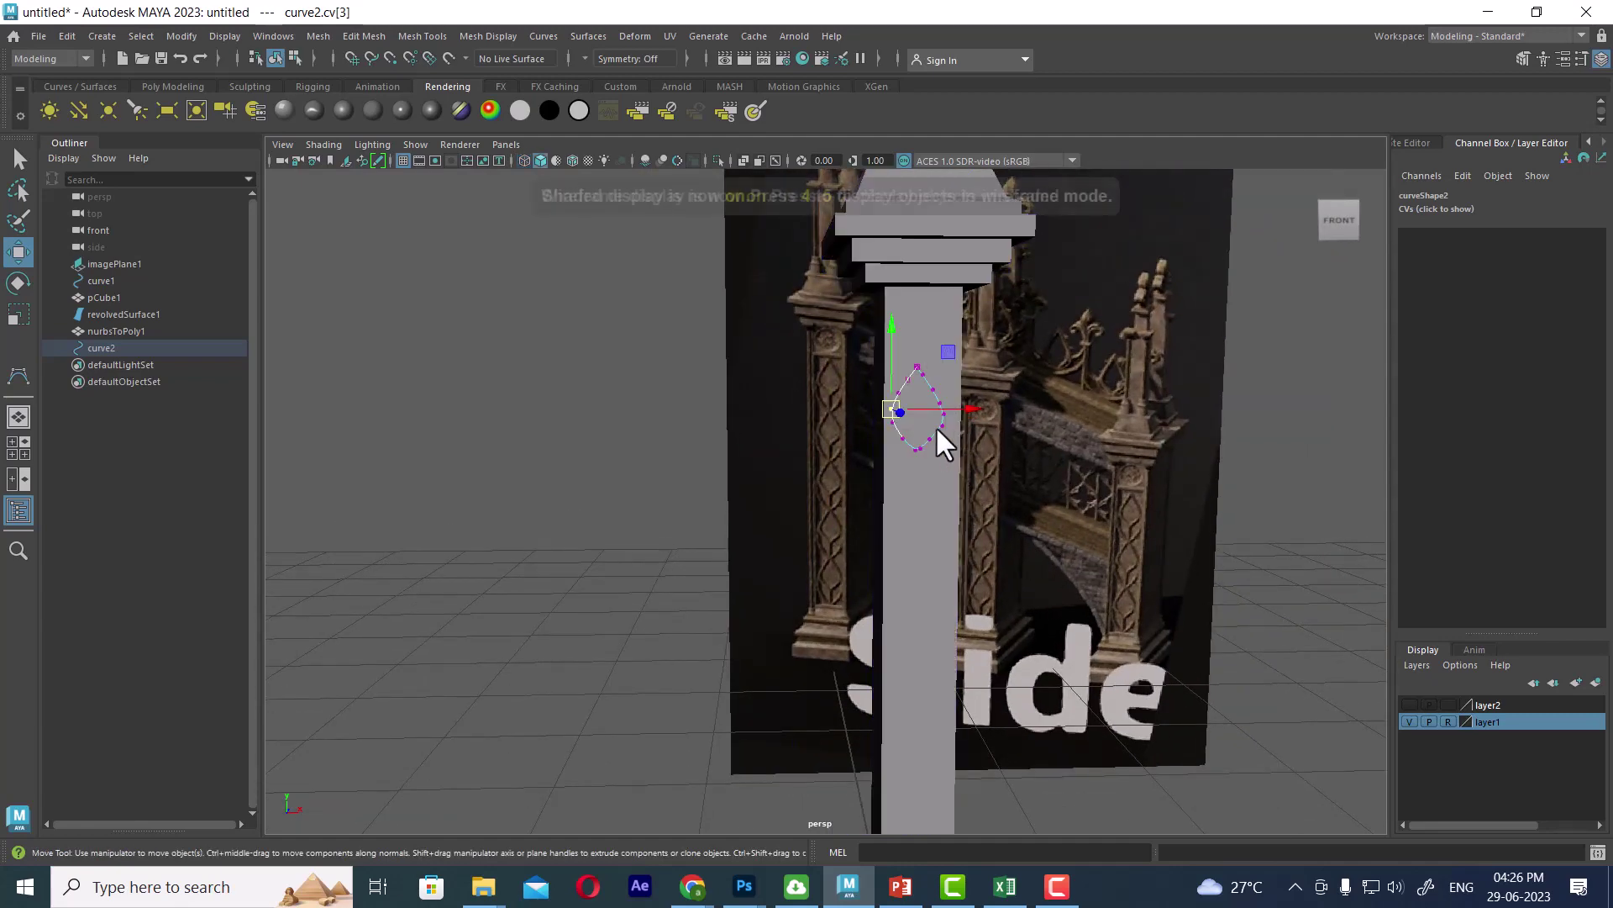
mouse_move(935, 425)
alt+mouse_down()
mouse_move(931, 526)
mouse_move(958, 486)
mouse_move(925, 507)
mouse_move(1000, 482)
mouse_move(1012, 436)
mouse_move(1019, 504)
mouse_move(901, 522)
mouse_move(865, 458)
alt+mouse_up()
key(F8)
click(991, 366)
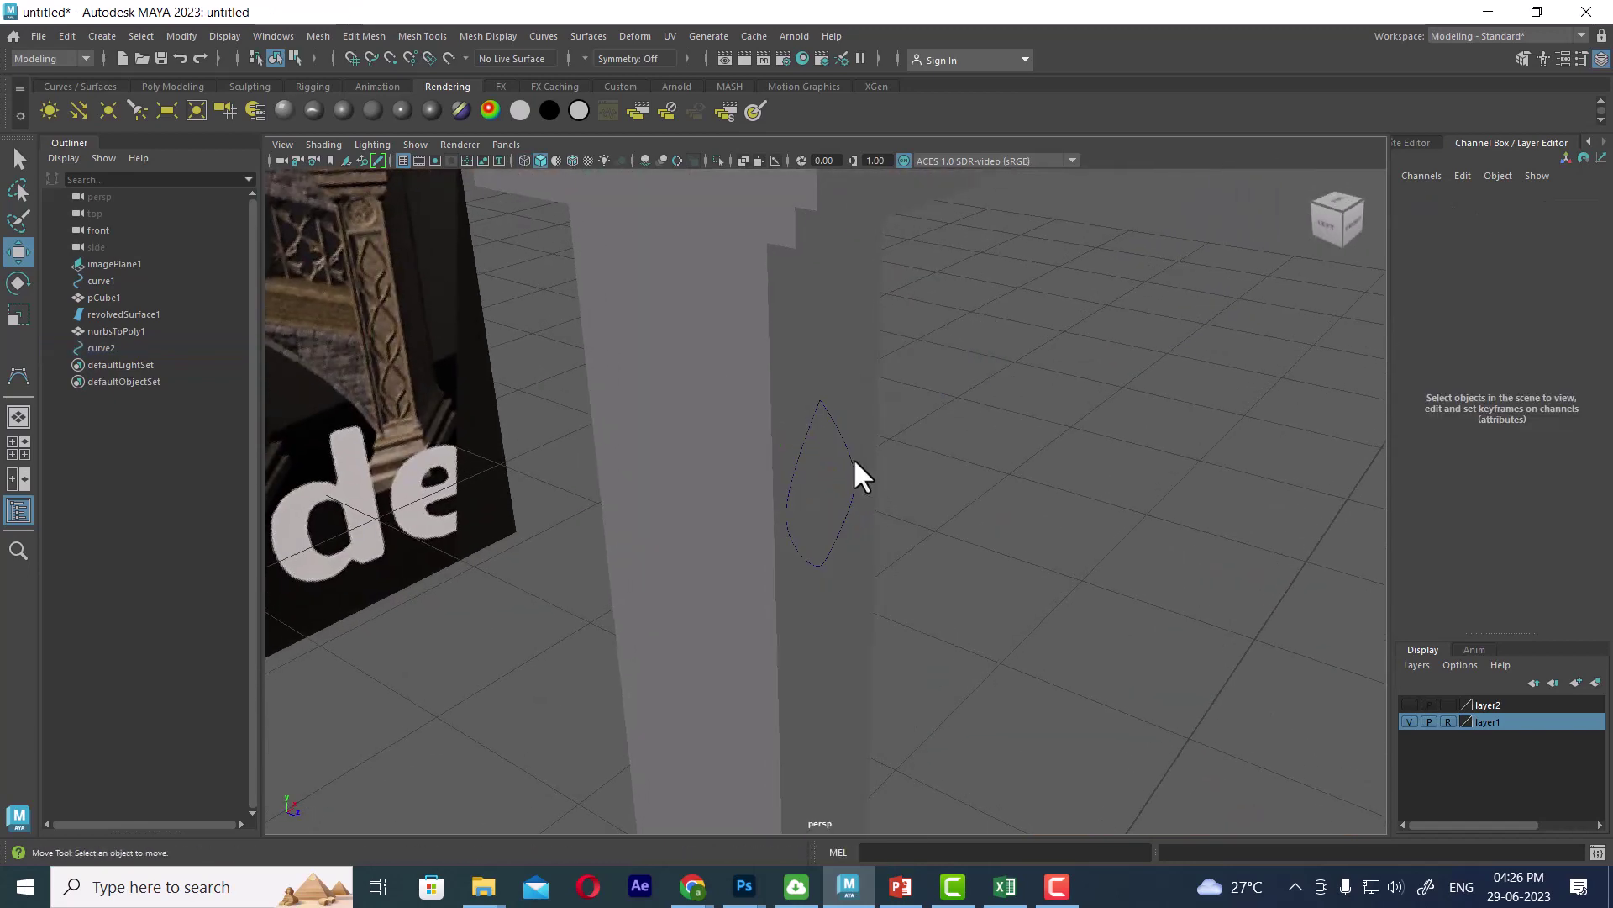
click(852, 466)
Create nurbsCircle1 scaled to 0.237, shift it 1.195 in Z, and add curve2 to the selection.
click(106, 35)
mouse_move(131, 148)
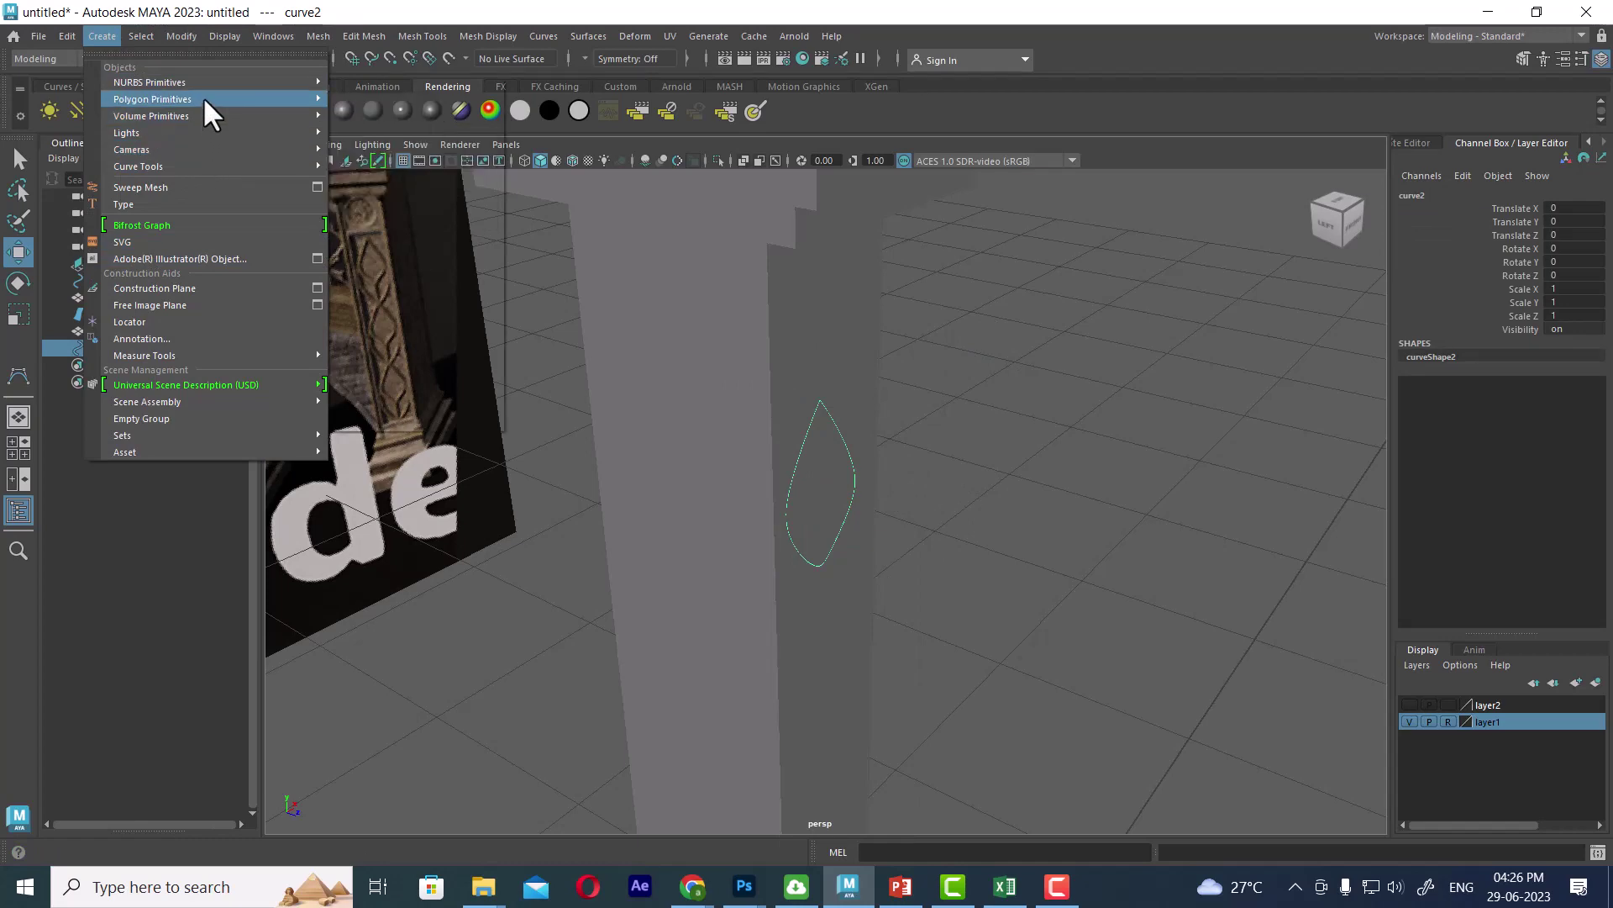
mouse_move(149, 82)
click(360, 184)
mouse_move(360, 184)
alt+mouse_down()
mouse_move(774, 335)
mouse_move(864, 439)
mouse_move(839, 541)
alt+mouse_up()
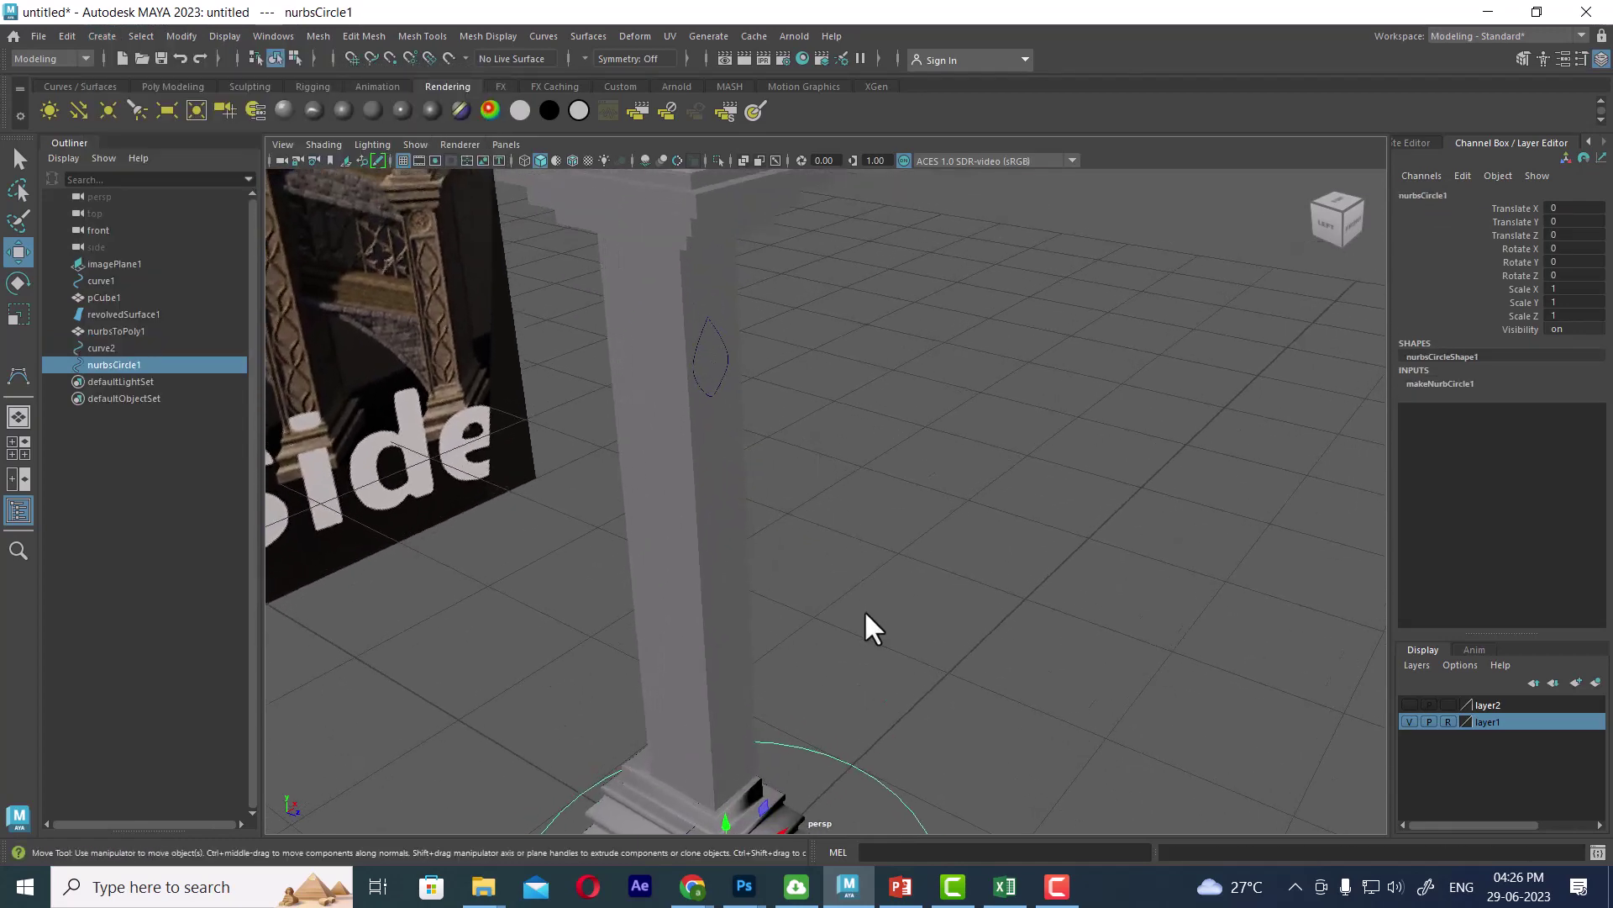
key(r)
mouse_move(869, 627)
alt+mouse_down()
mouse_move(846, 411)
mouse_move(773, 685)
alt+mouse_up()
drag(757, 622, 749, 619)
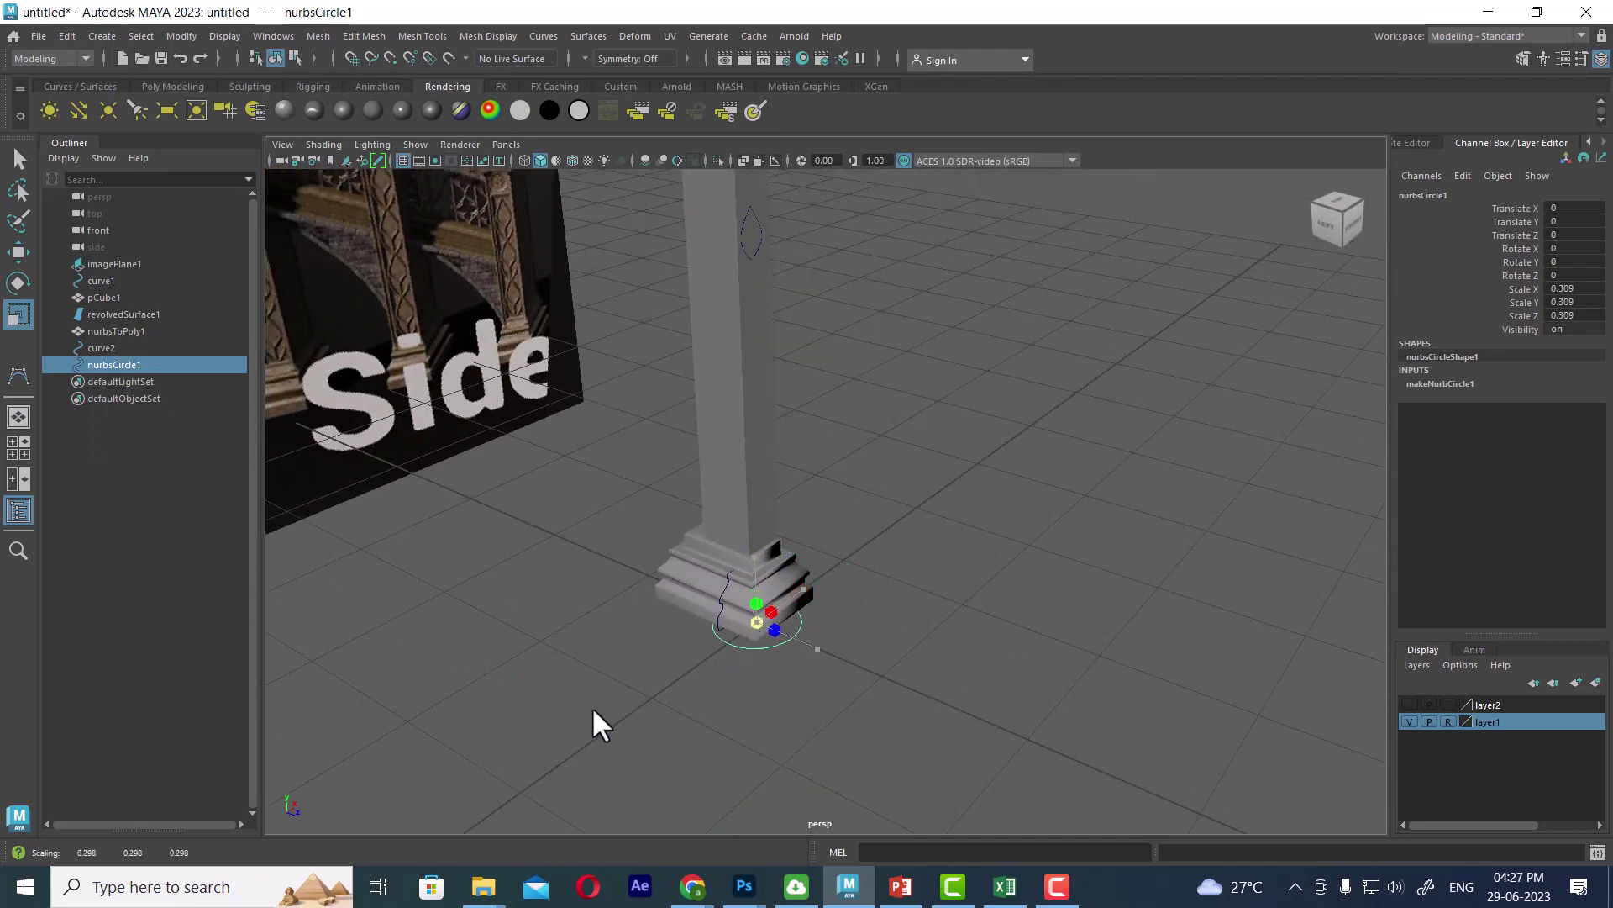
key(w)
drag(592, 706, 818, 640)
alt+drag(906, 330, 950, 544)
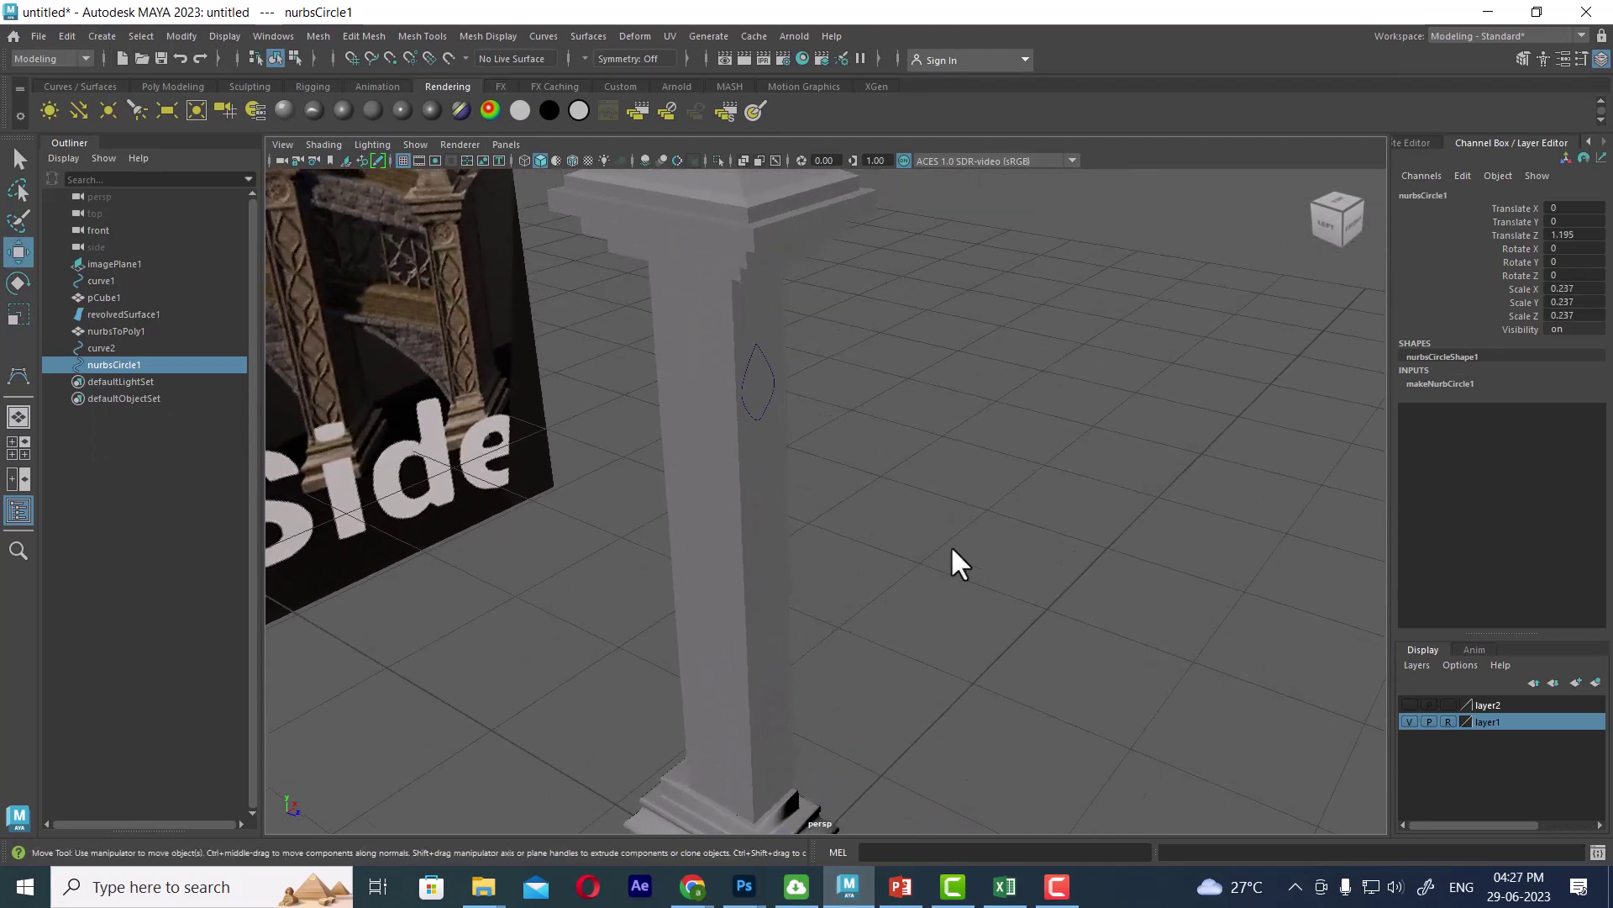
shift+click(768, 363)
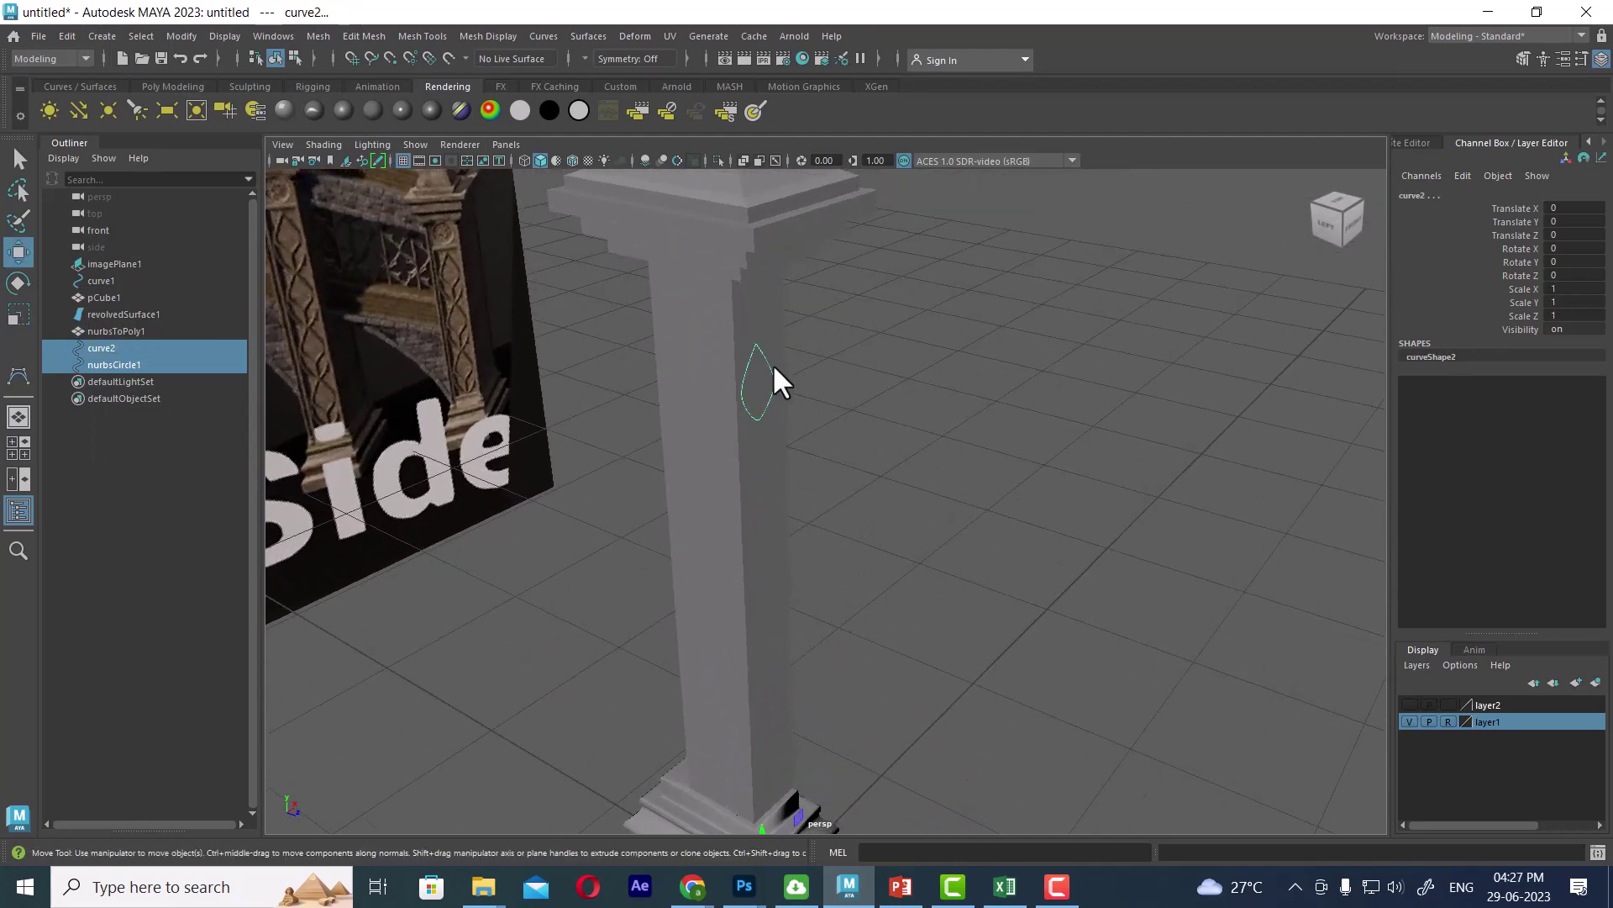
Extrude the profile circle as a tube with Extrude Options set to At path.
click(587, 36)
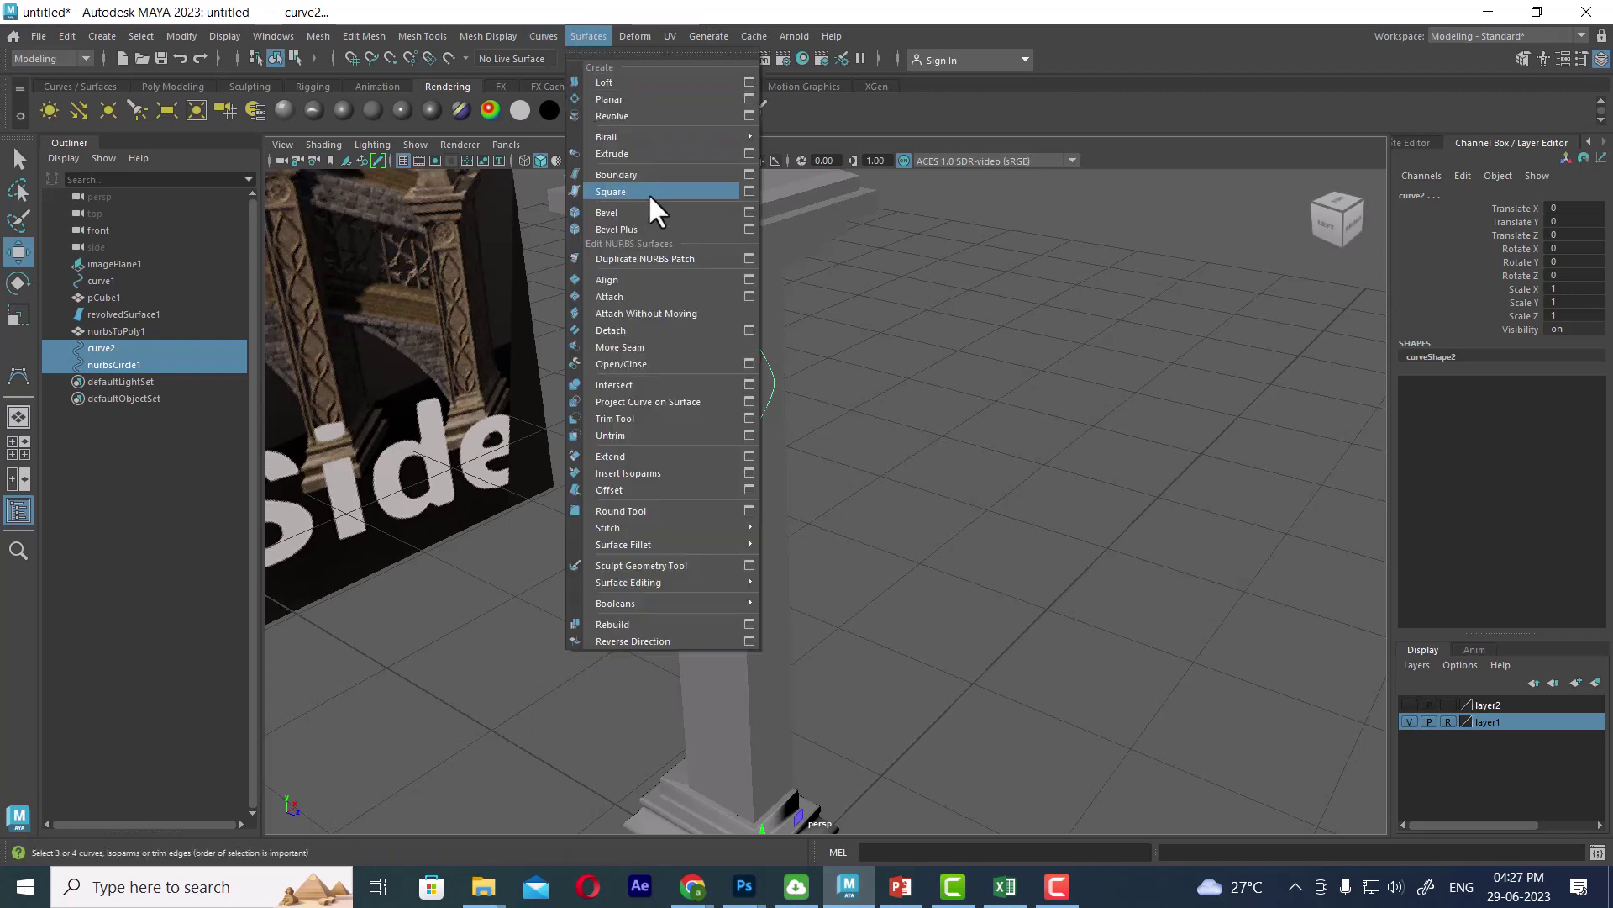
click(748, 152)
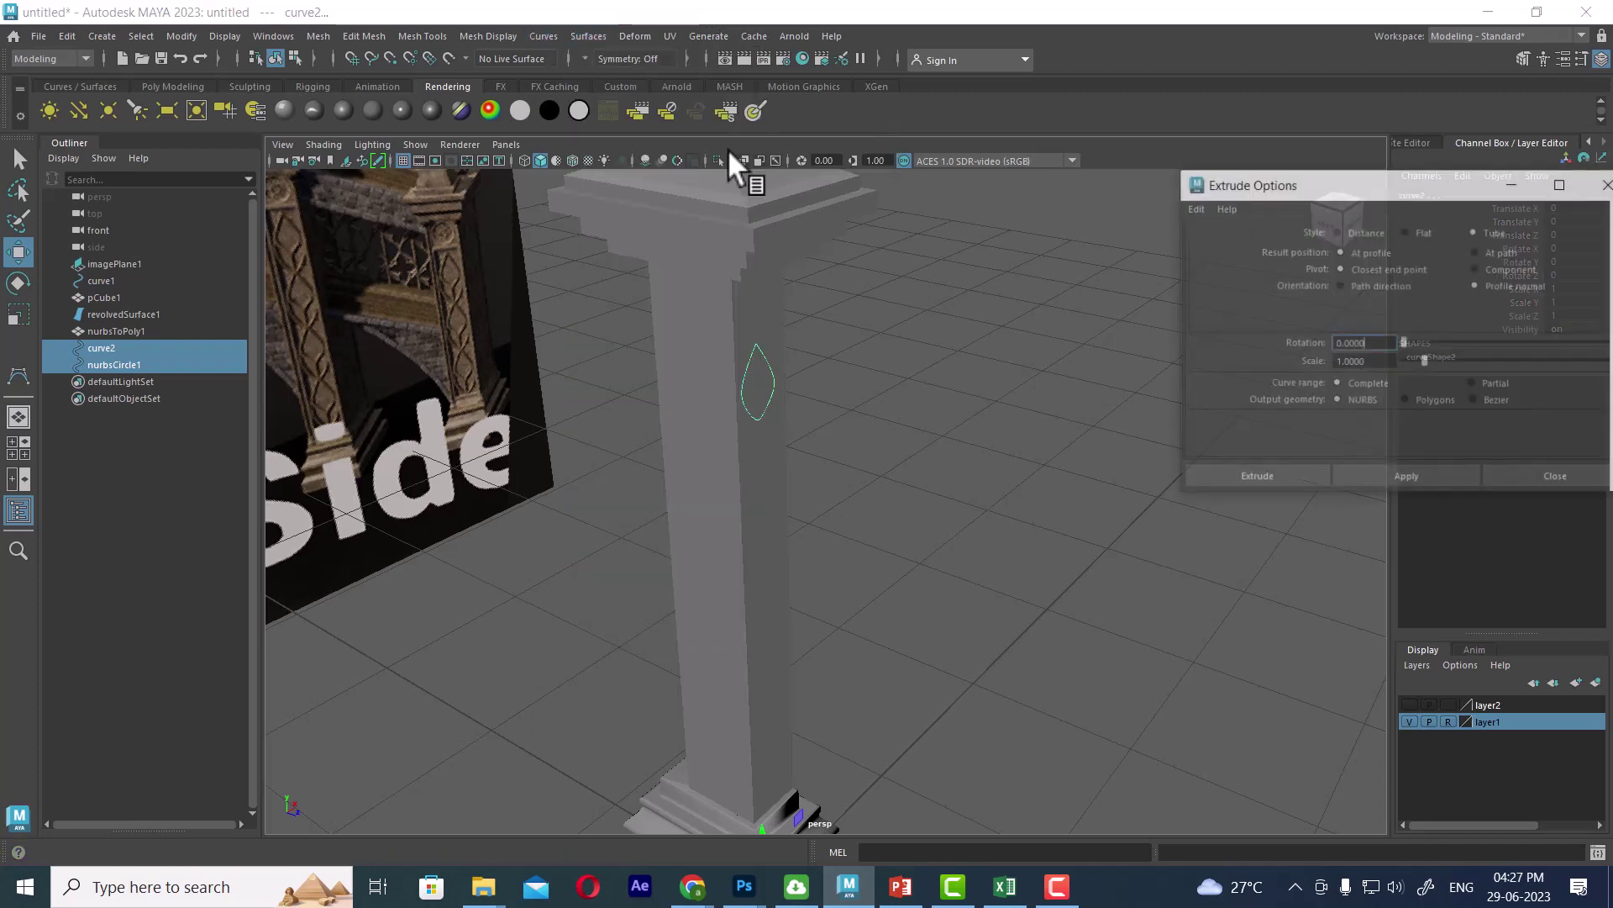
click(1478, 252)
click(1429, 473)
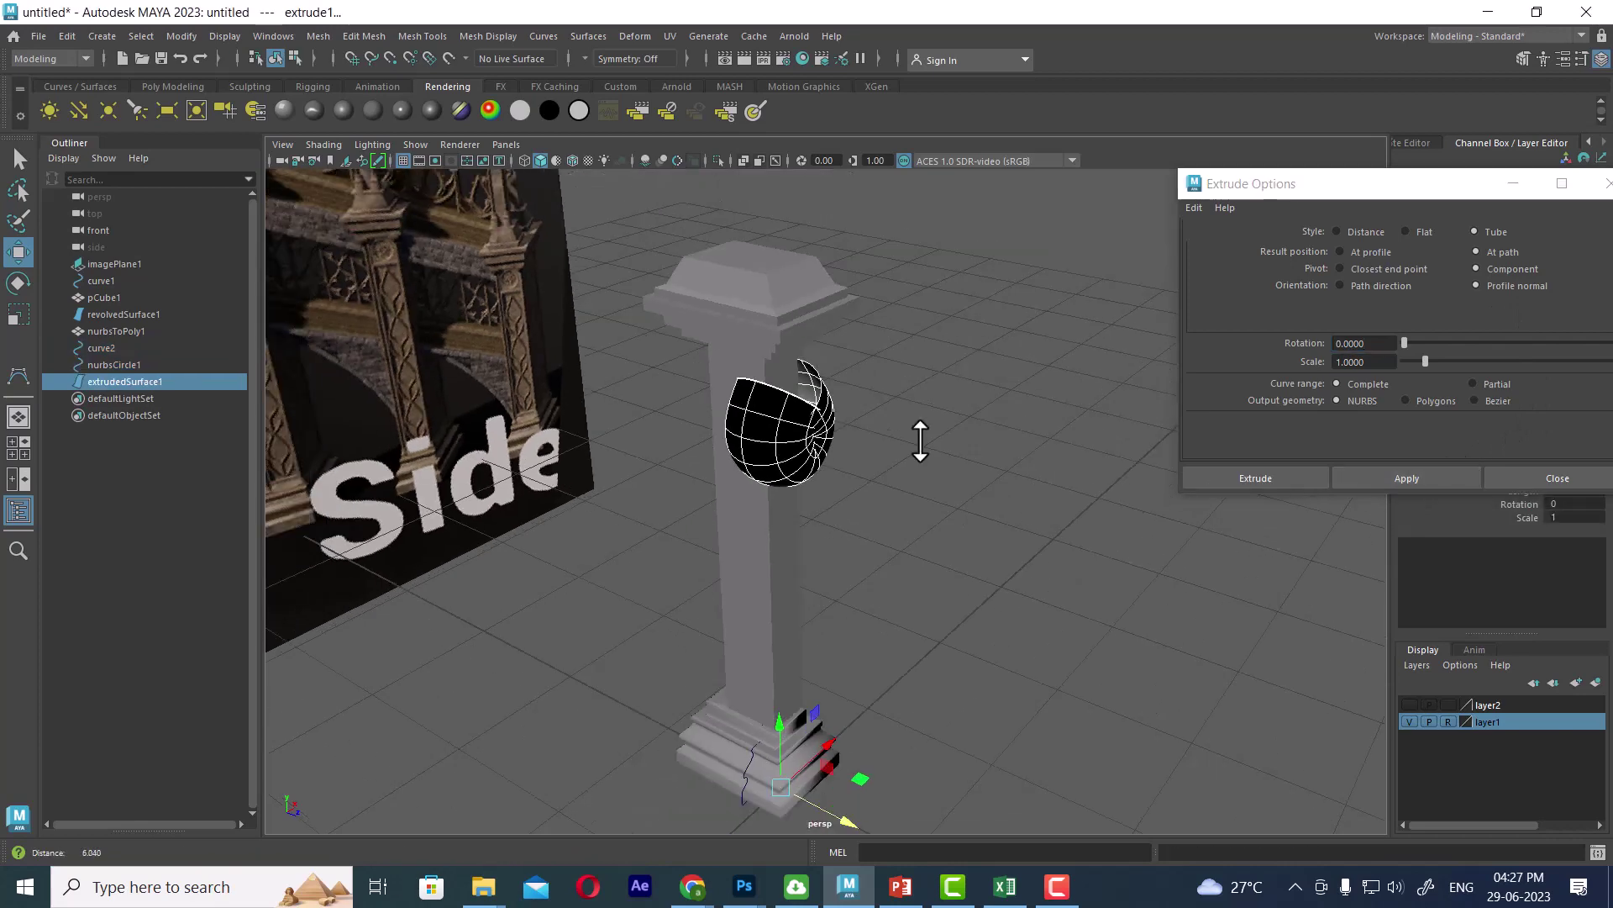
Scale down the profile circle and reverse the extruded surface's direction.
mouse_move(960, 730)
mouse_down()
mouse_move(951, 642)
mouse_move(864, 649)
mouse_up()
key(r)
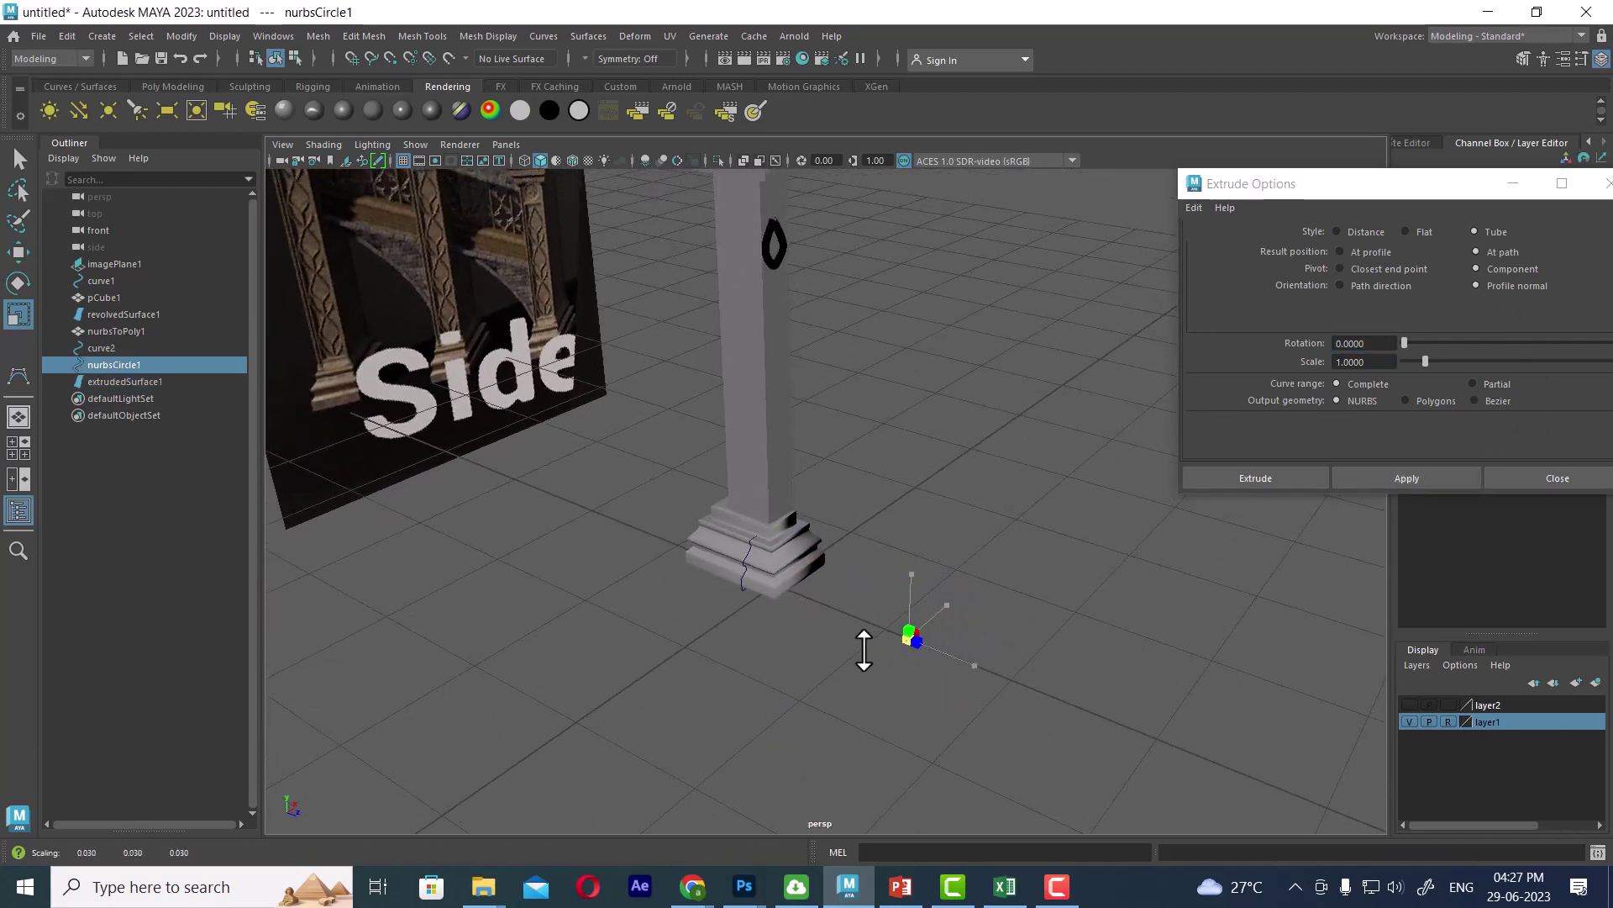
scroll(1021, 430, up, 3)
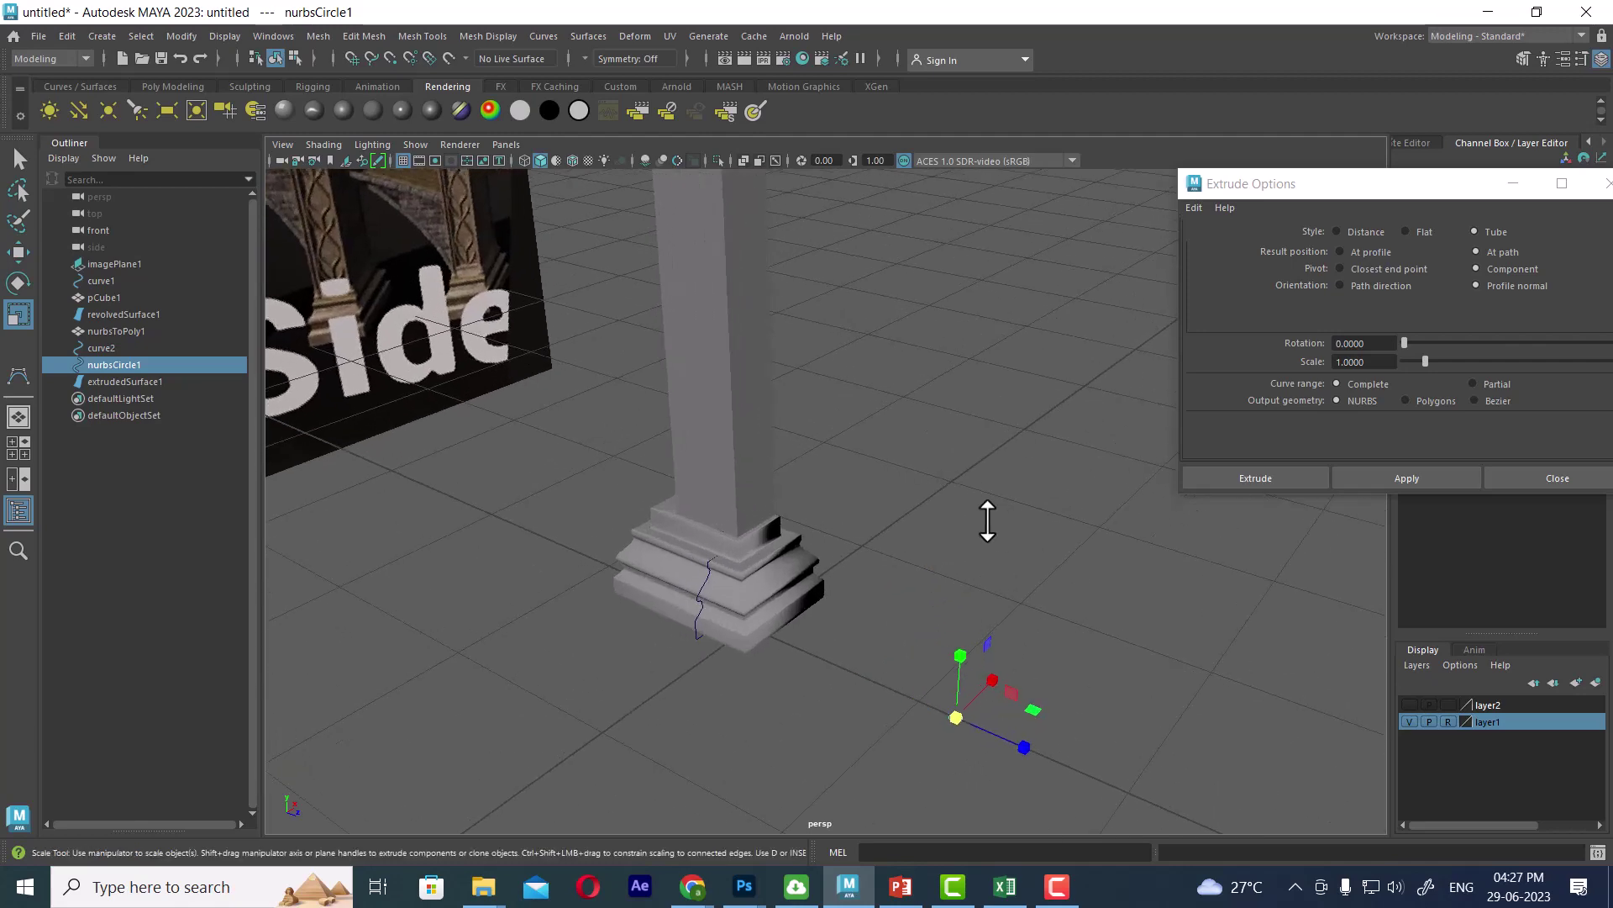
mouse_move(987, 521)
alt+mouse_down()
mouse_move(929, 547)
mouse_move(849, 371)
mouse_move(871, 411)
alt+mouse_up()
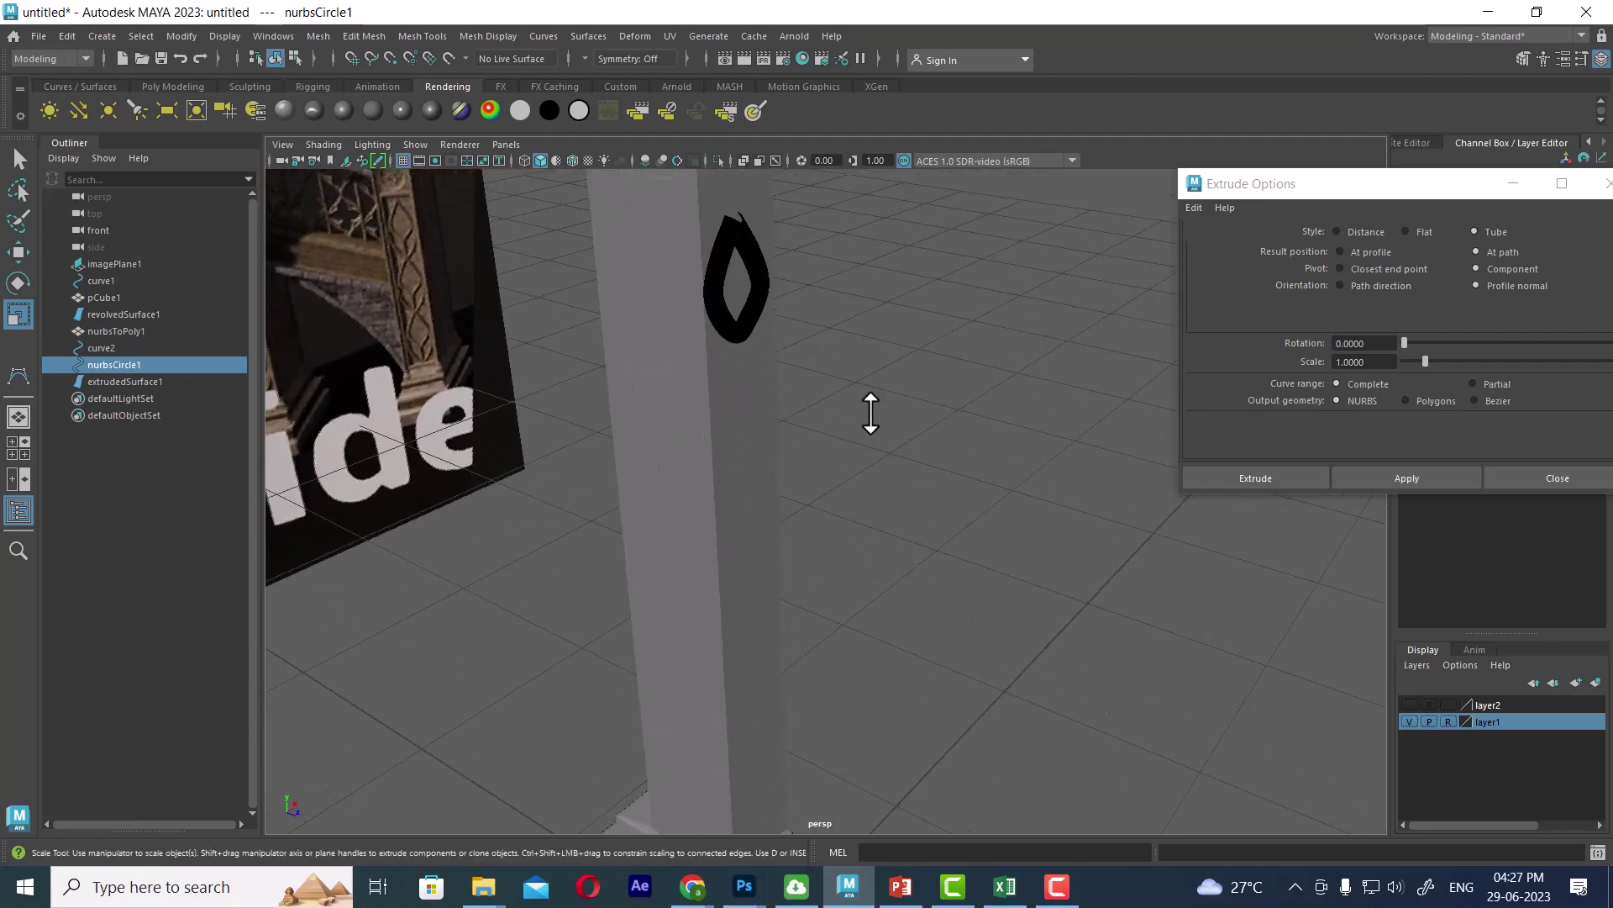
click(768, 284)
click(588, 36)
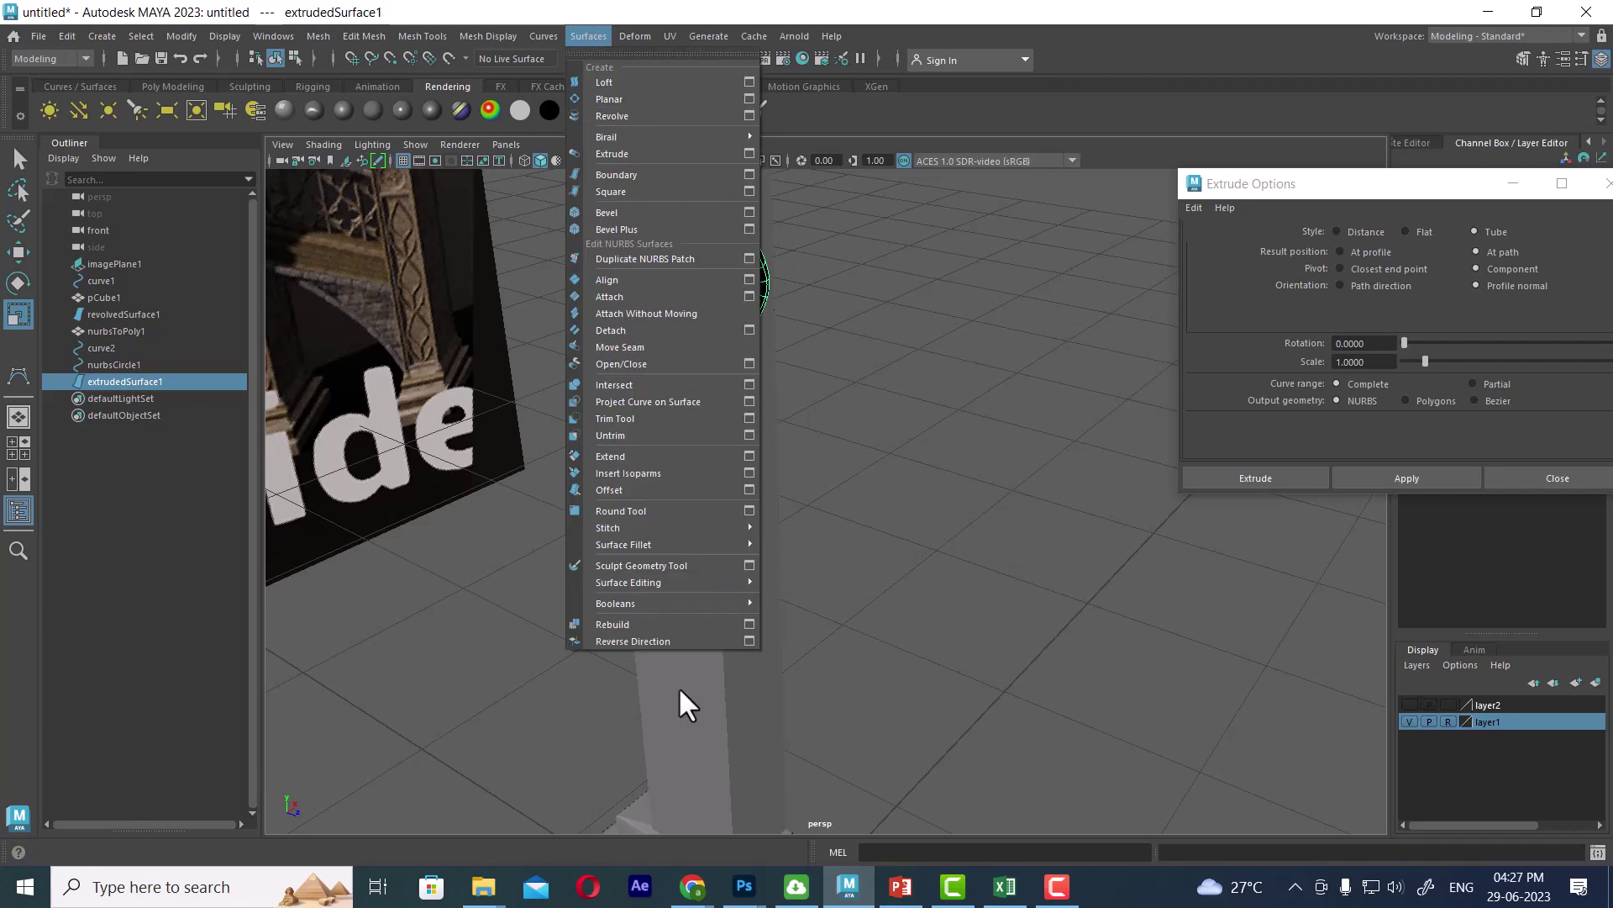
click(654, 639)
Try raising the profile circle up the pillar, undoing both moves.
mouse_move(810, 583)
alt+mouse_down()
mouse_move(820, 400)
mouse_move(948, 639)
mouse_move(849, 736)
alt+mouse_up()
key(w)
drag(911, 607, 828, 188)
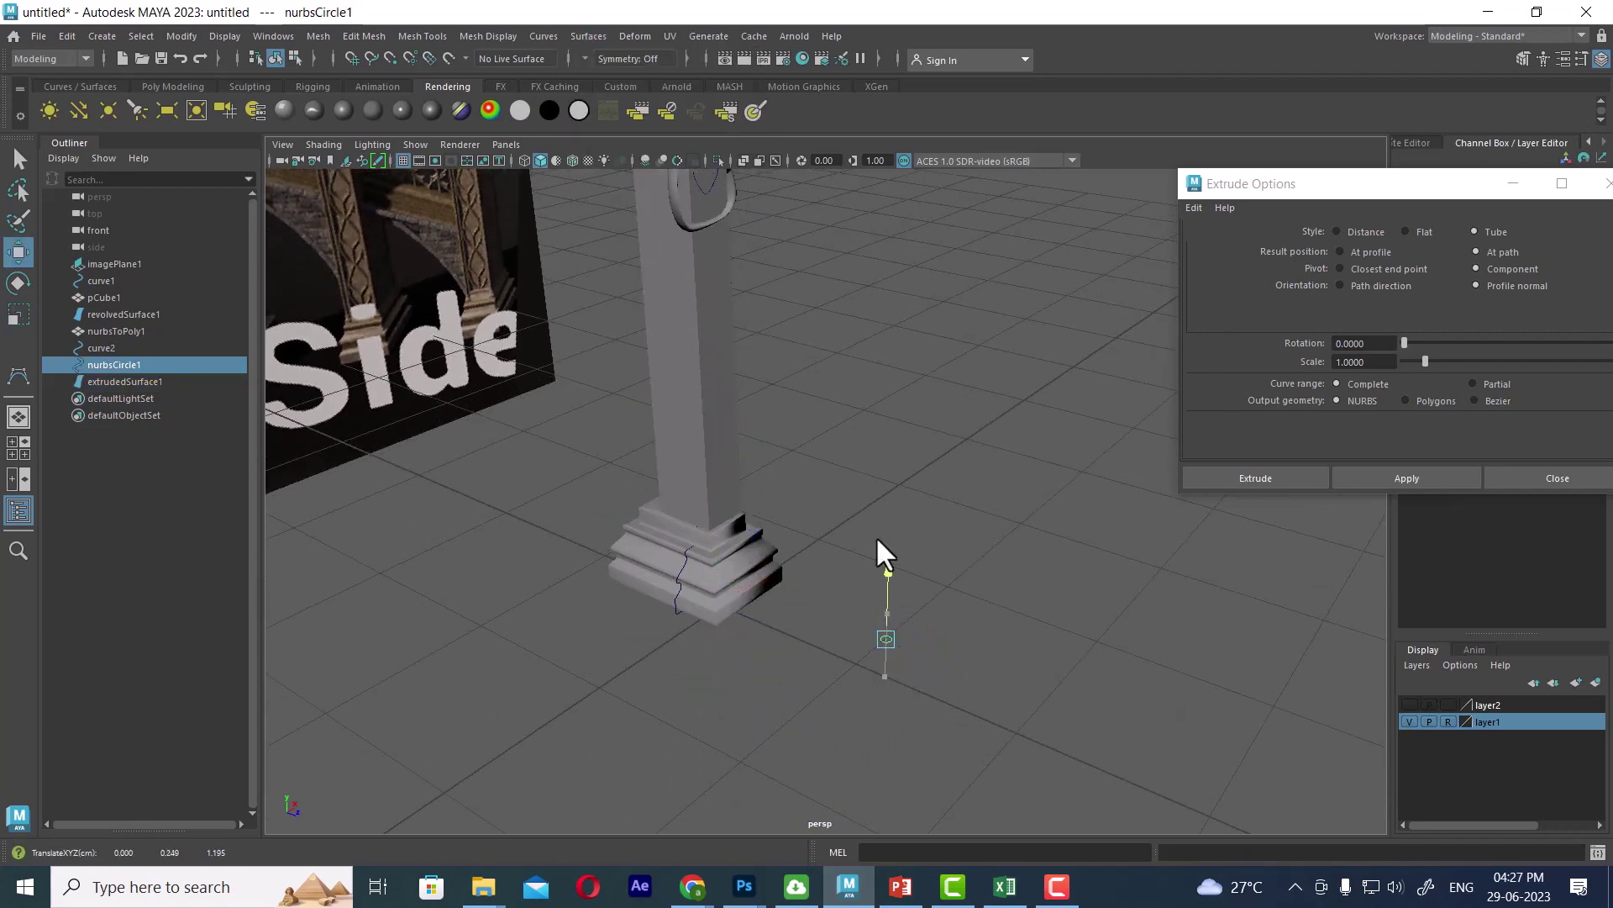
key(ctrl+z)
alt+middle_drag(875, 386, 883, 476)
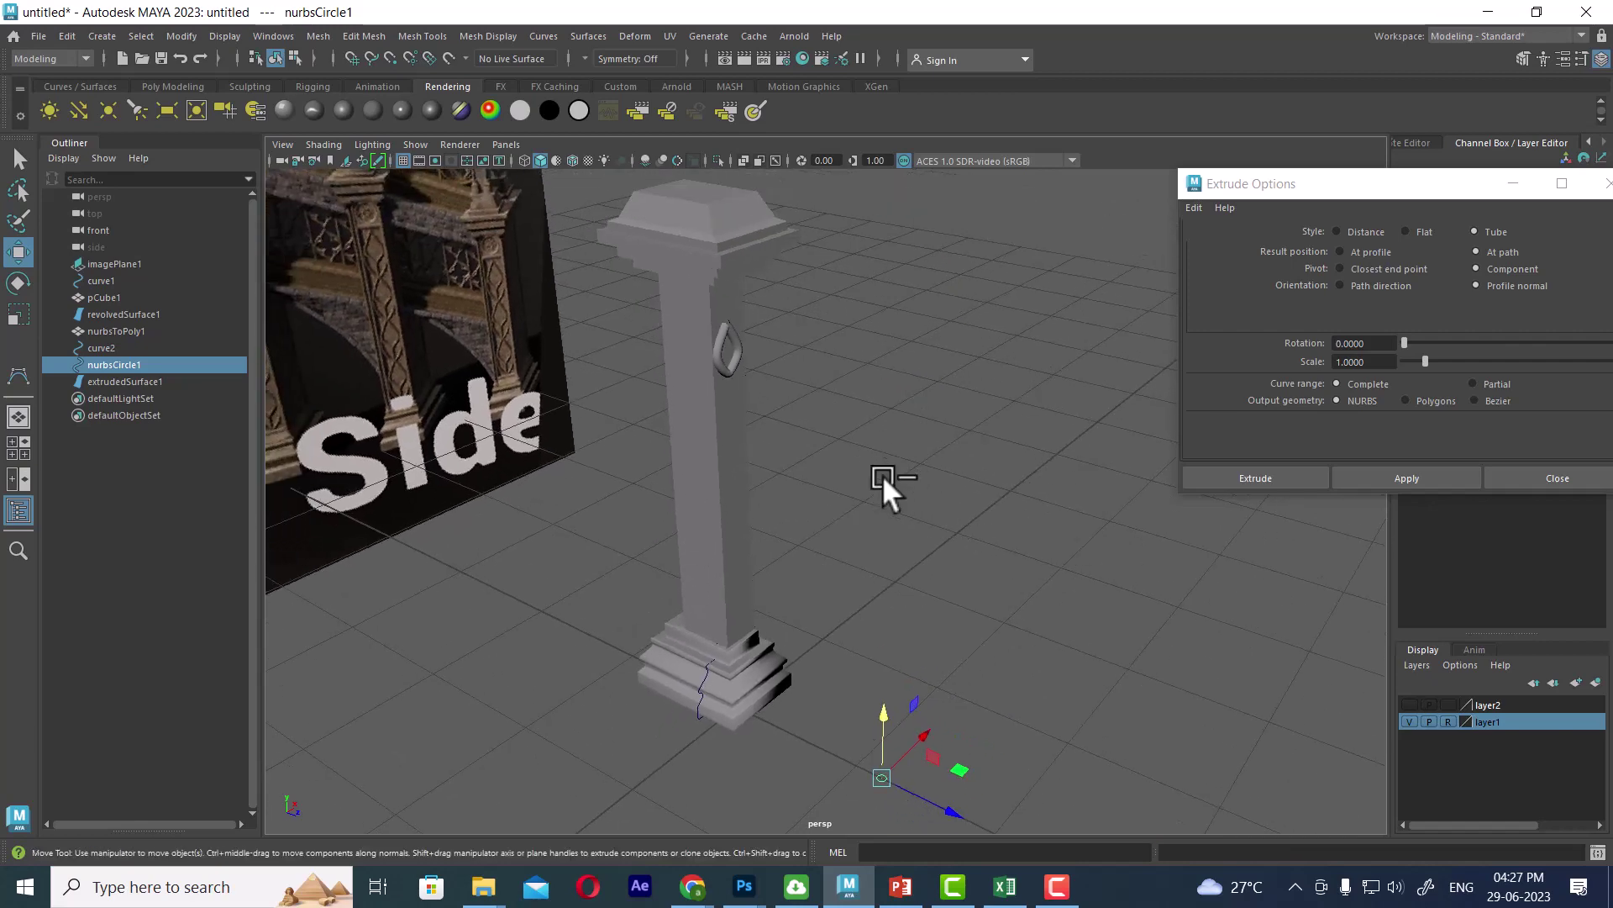
drag(890, 714, 881, 655)
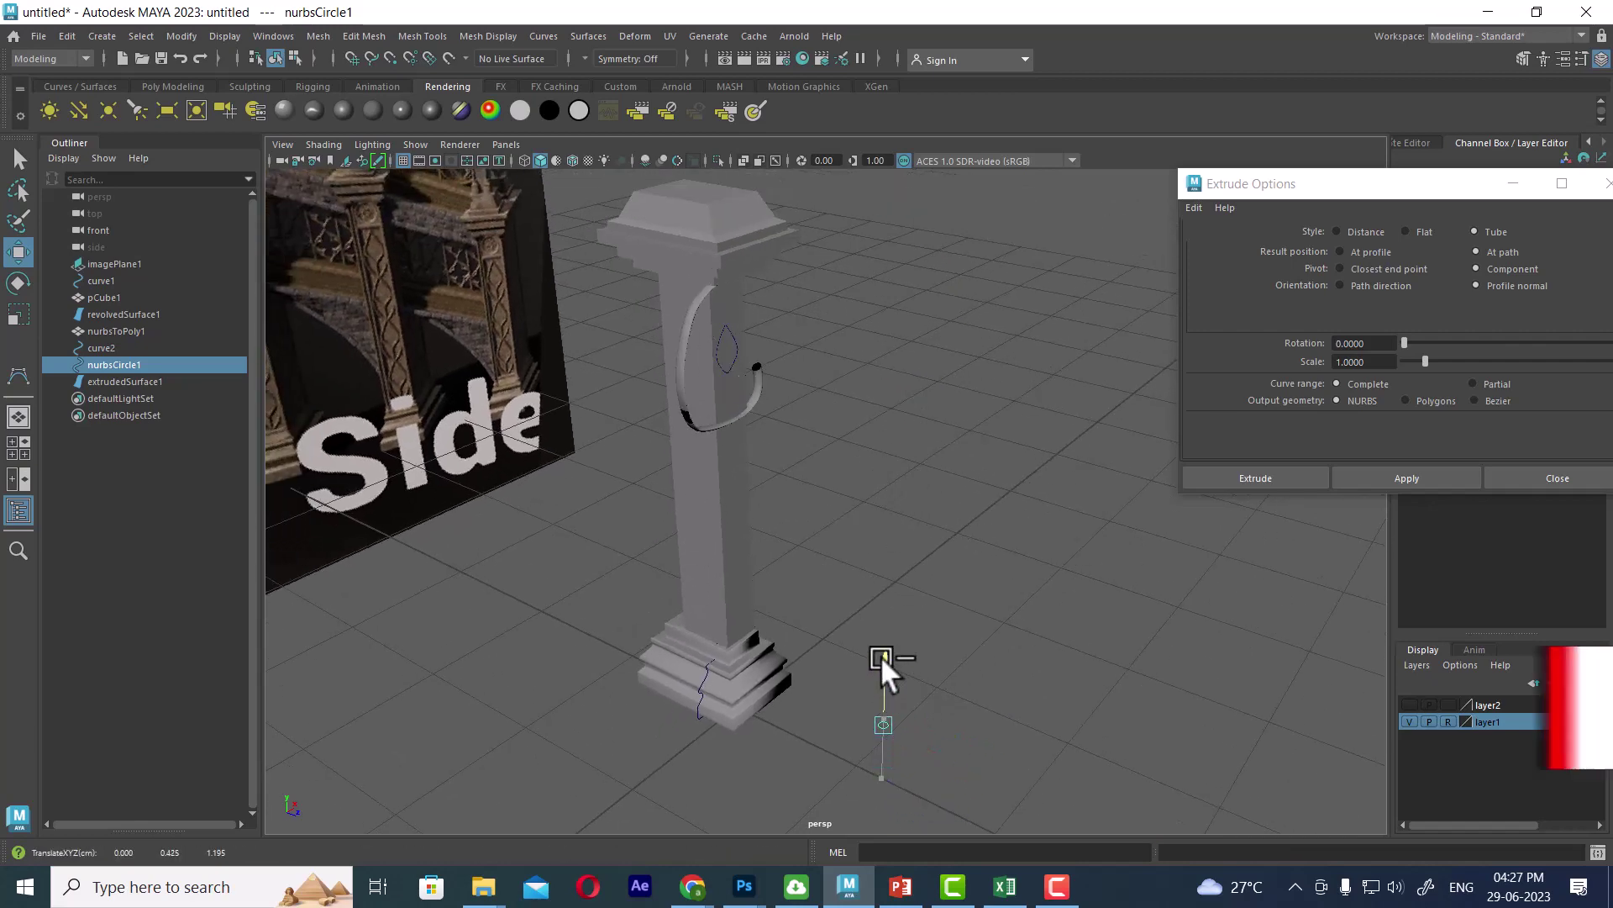
key(ctrl+z)
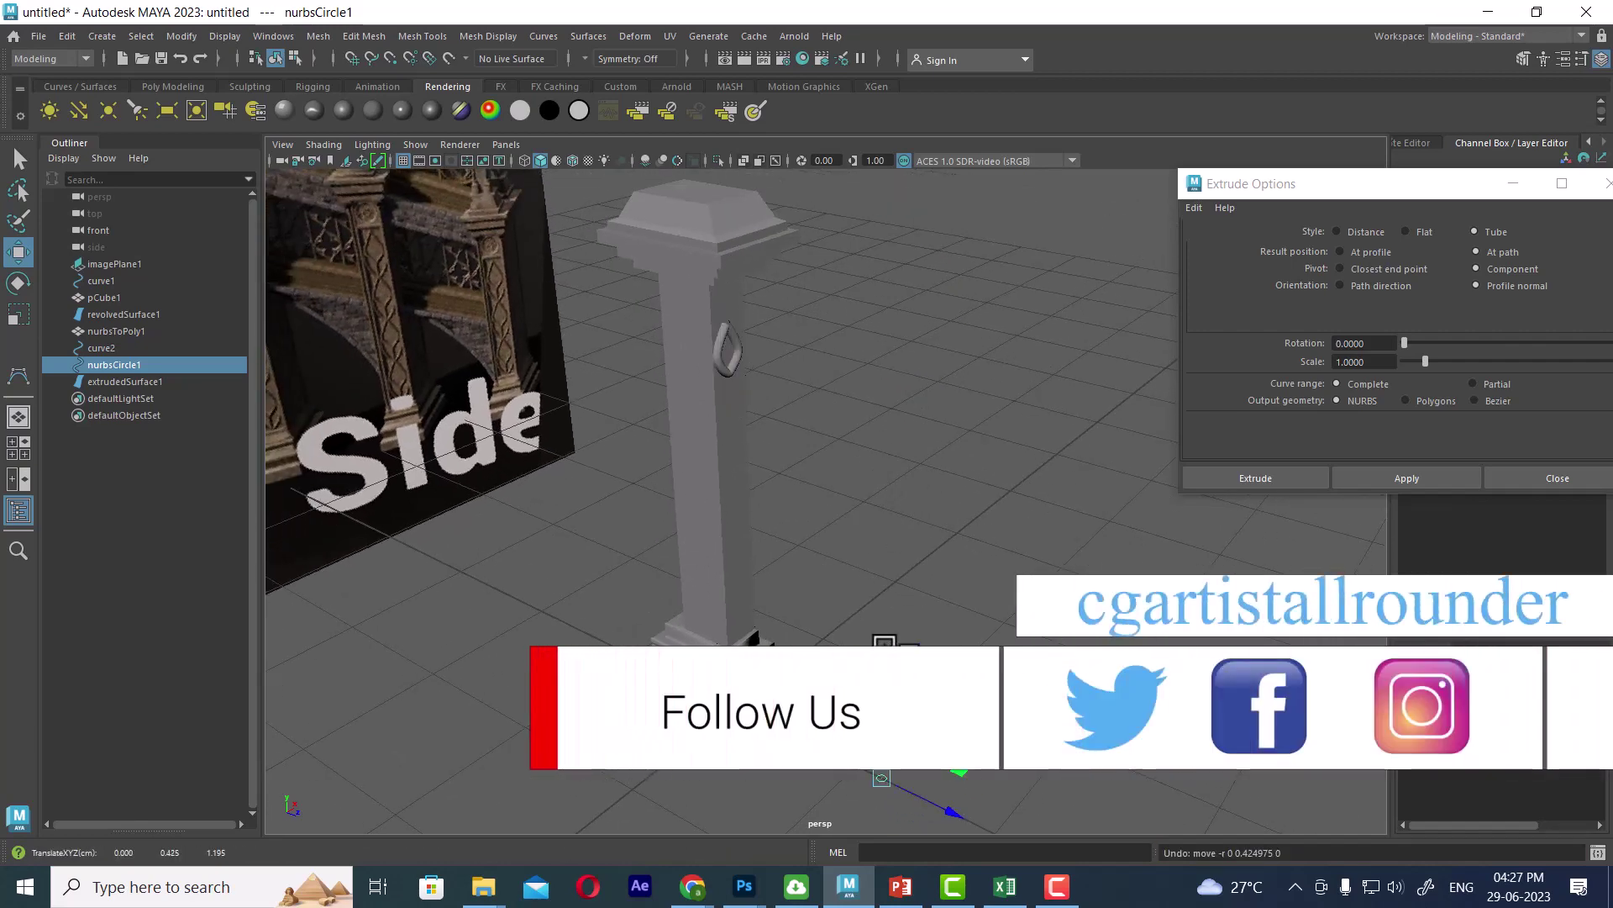
Delete the old tube and move nurbsCircle1 up onto the diamond curve.
click(724, 360)
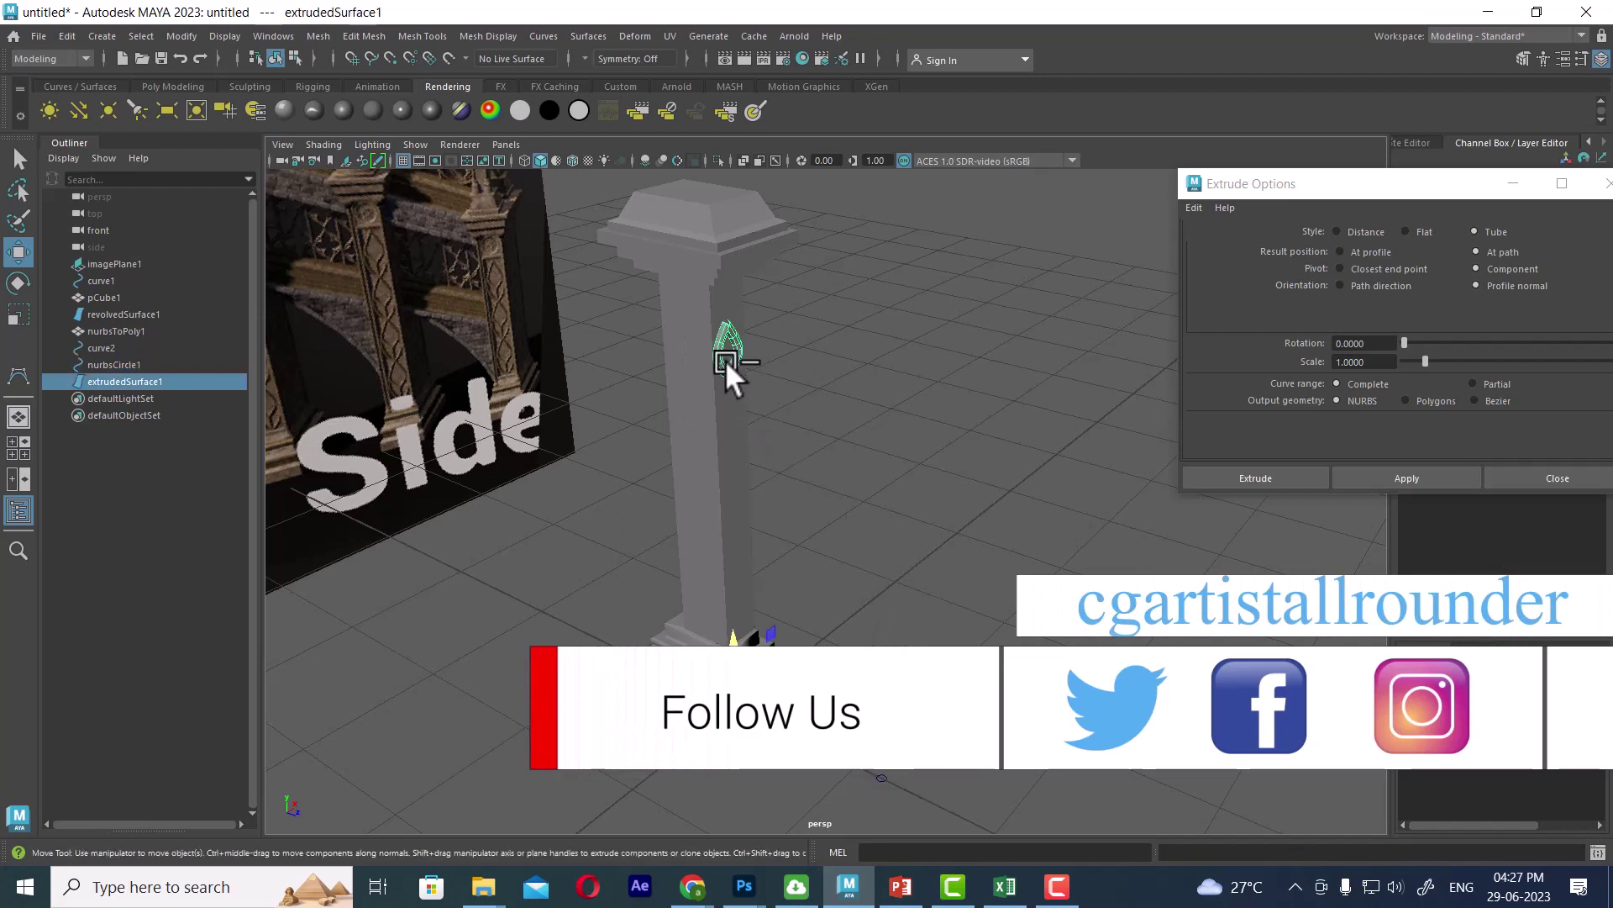
key(Delete)
click(881, 778)
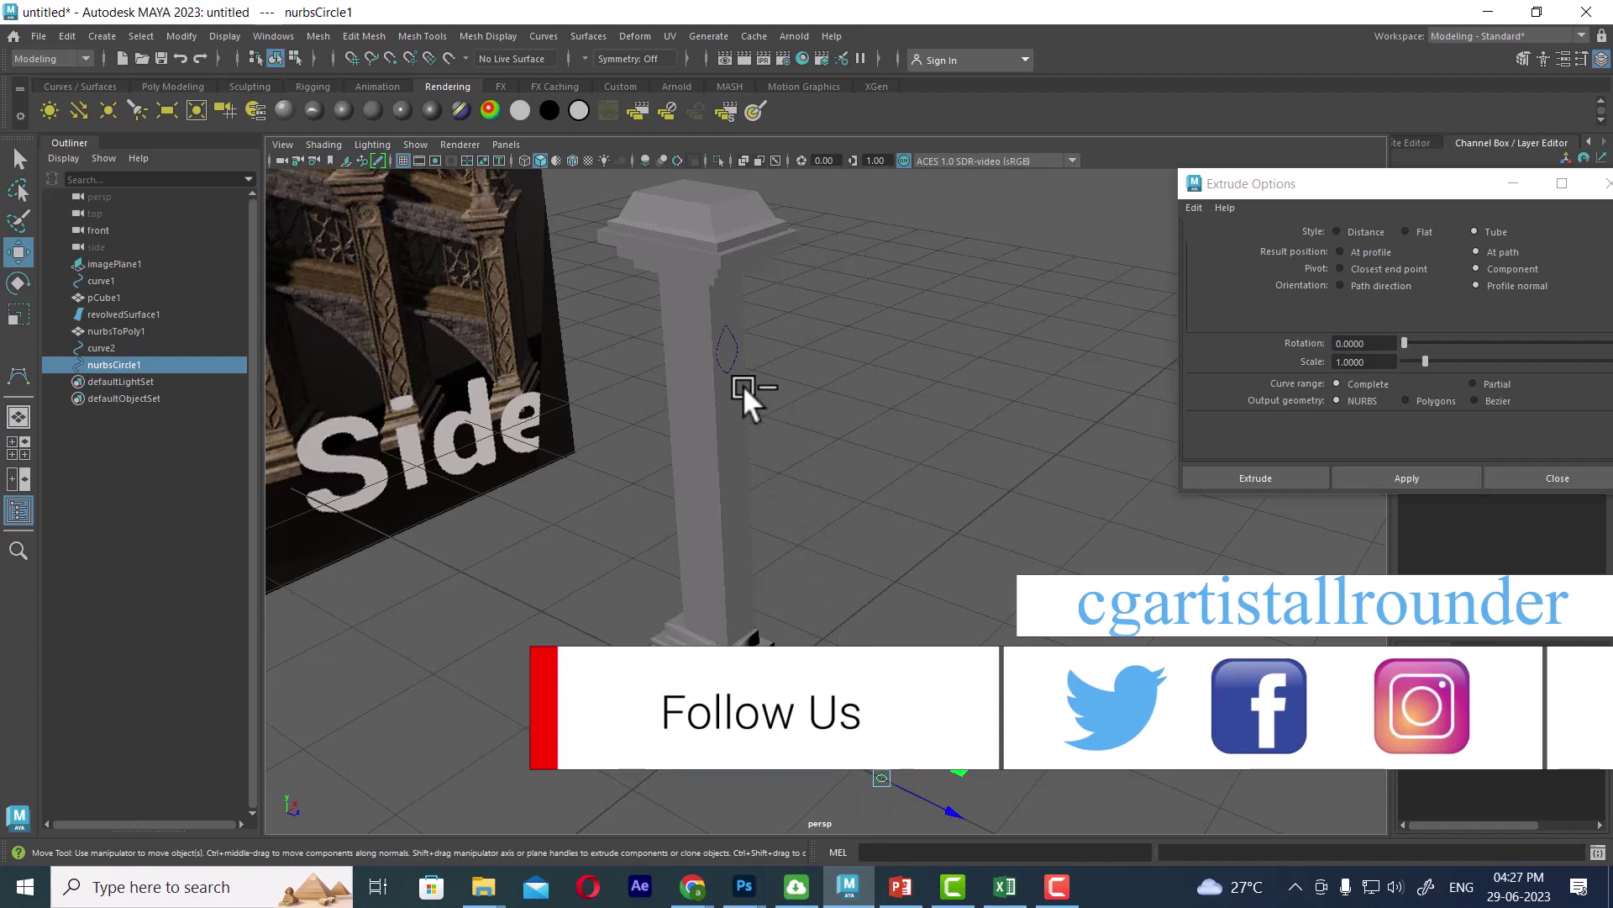
middle_drag(743, 376, 726, 359)
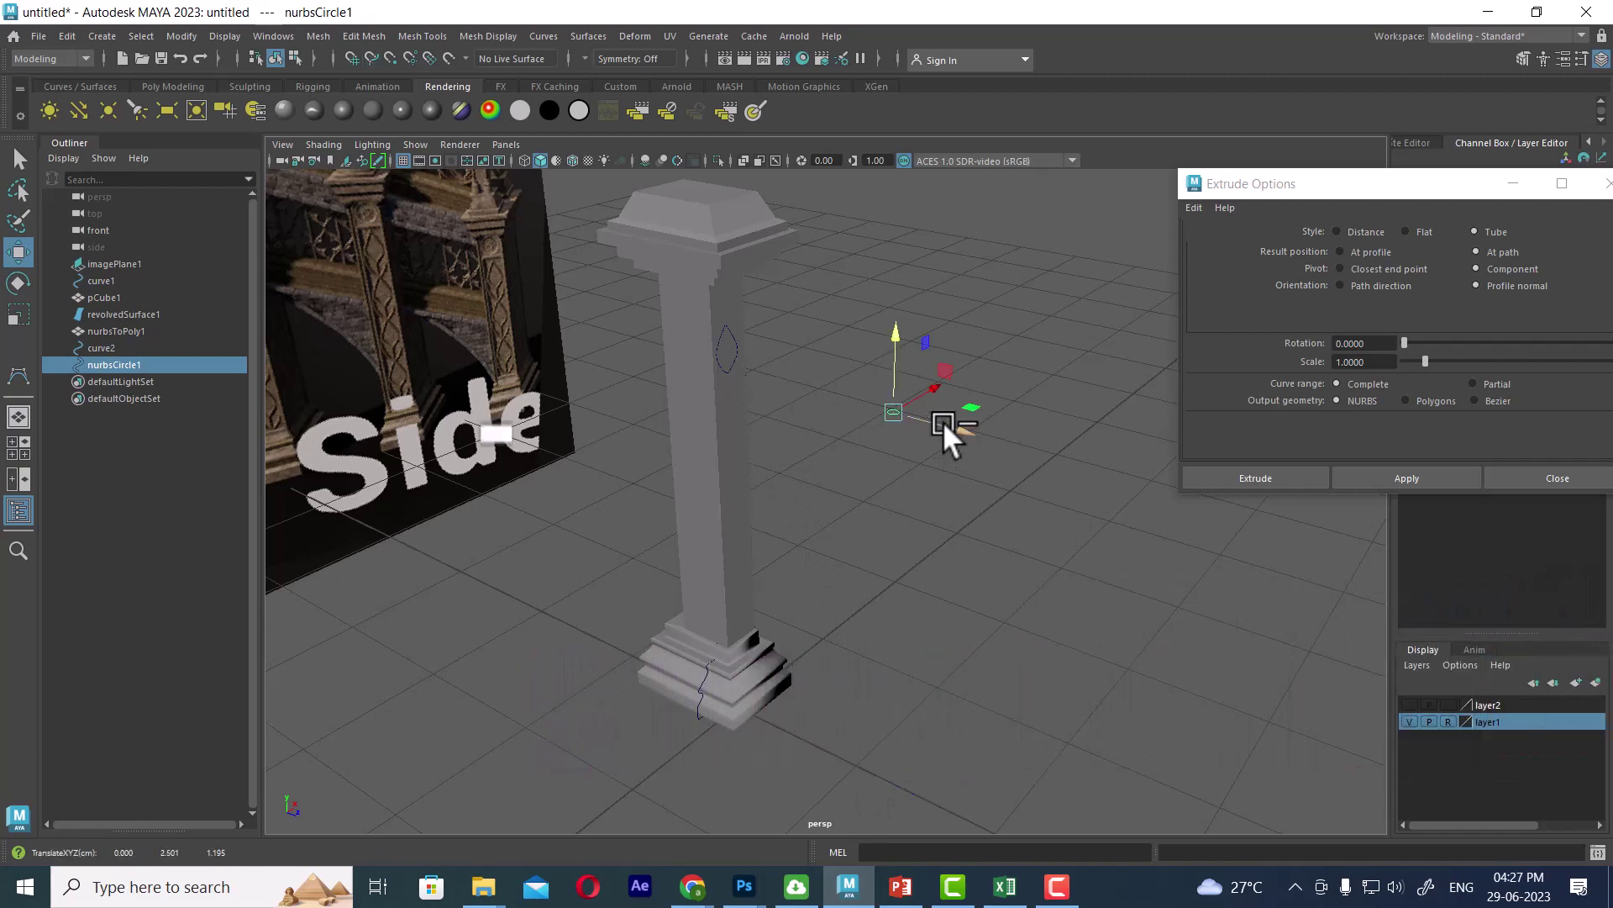
middle_drag(947, 425, 785, 397)
key(f)
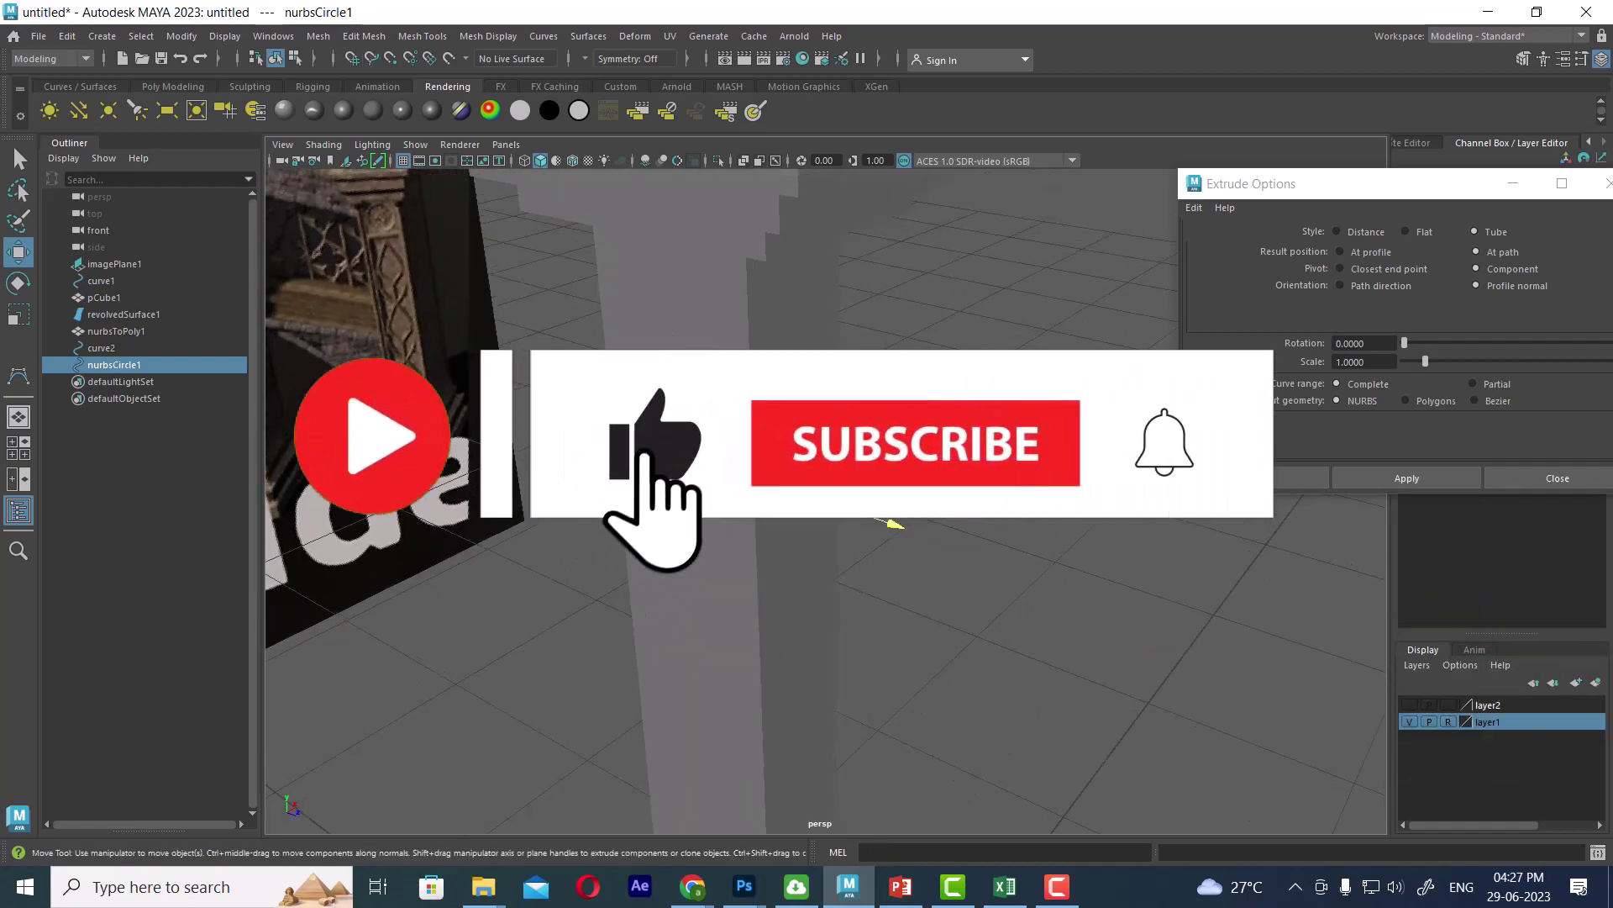
Select nurbsCircle1 then curve2 and sweep a Tube, At path extrude along it.
shift+click(819, 334)
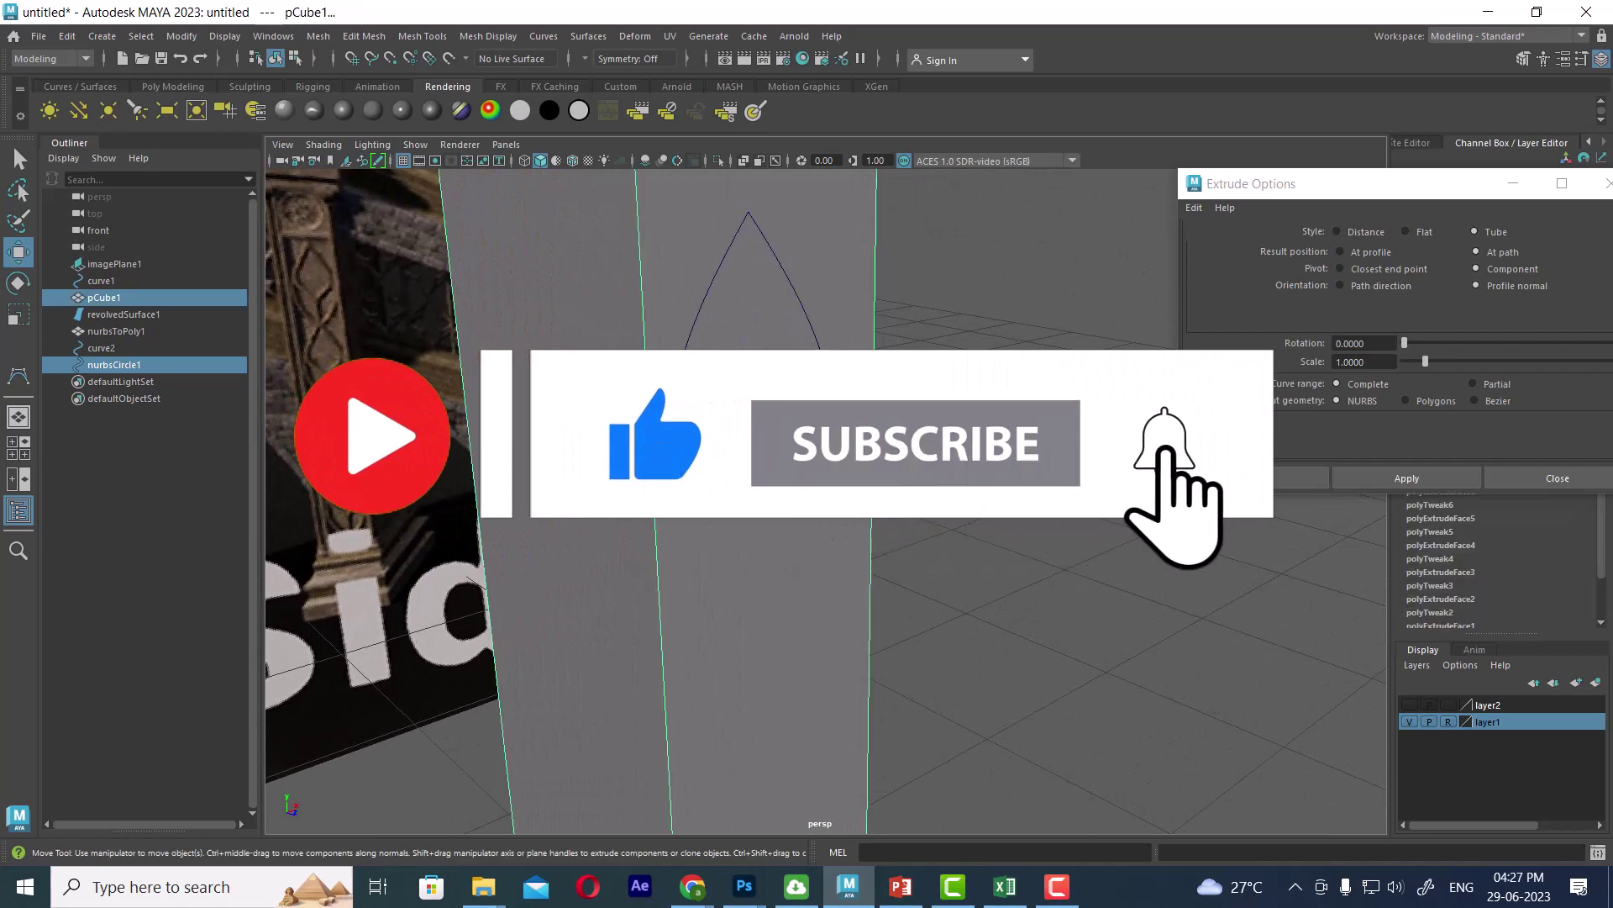
click(824, 282)
click(818, 360)
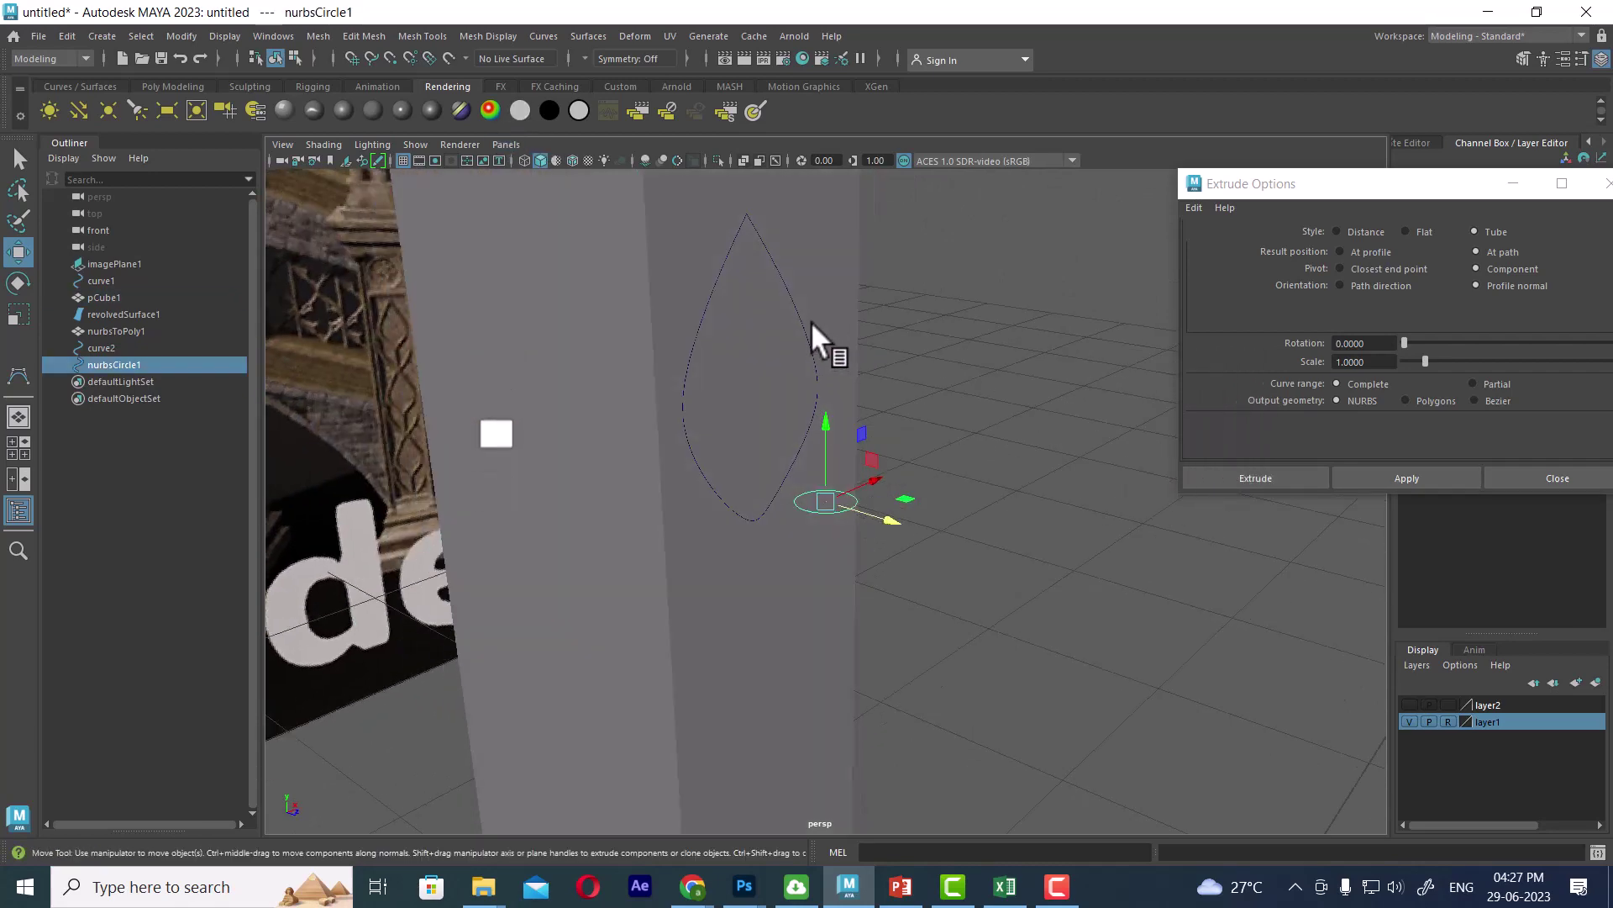
shift+click(802, 319)
click(1404, 474)
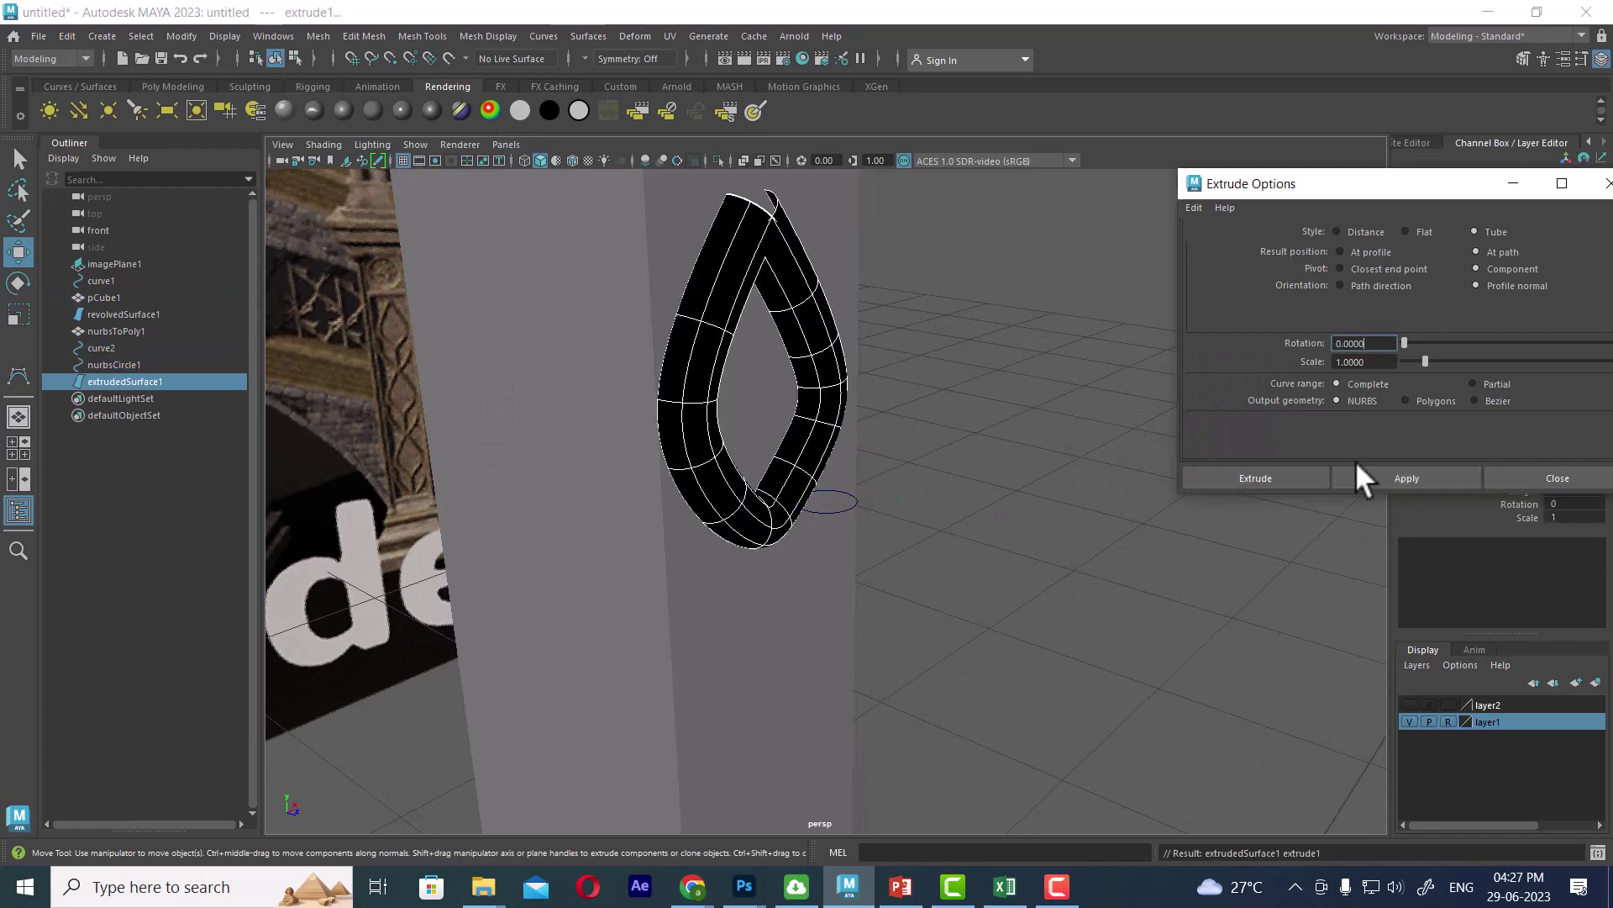
mouse_move(980, 532)
alt+mouse_down()
mouse_move(846, 501)
mouse_move(991, 482)
alt+mouse_up()
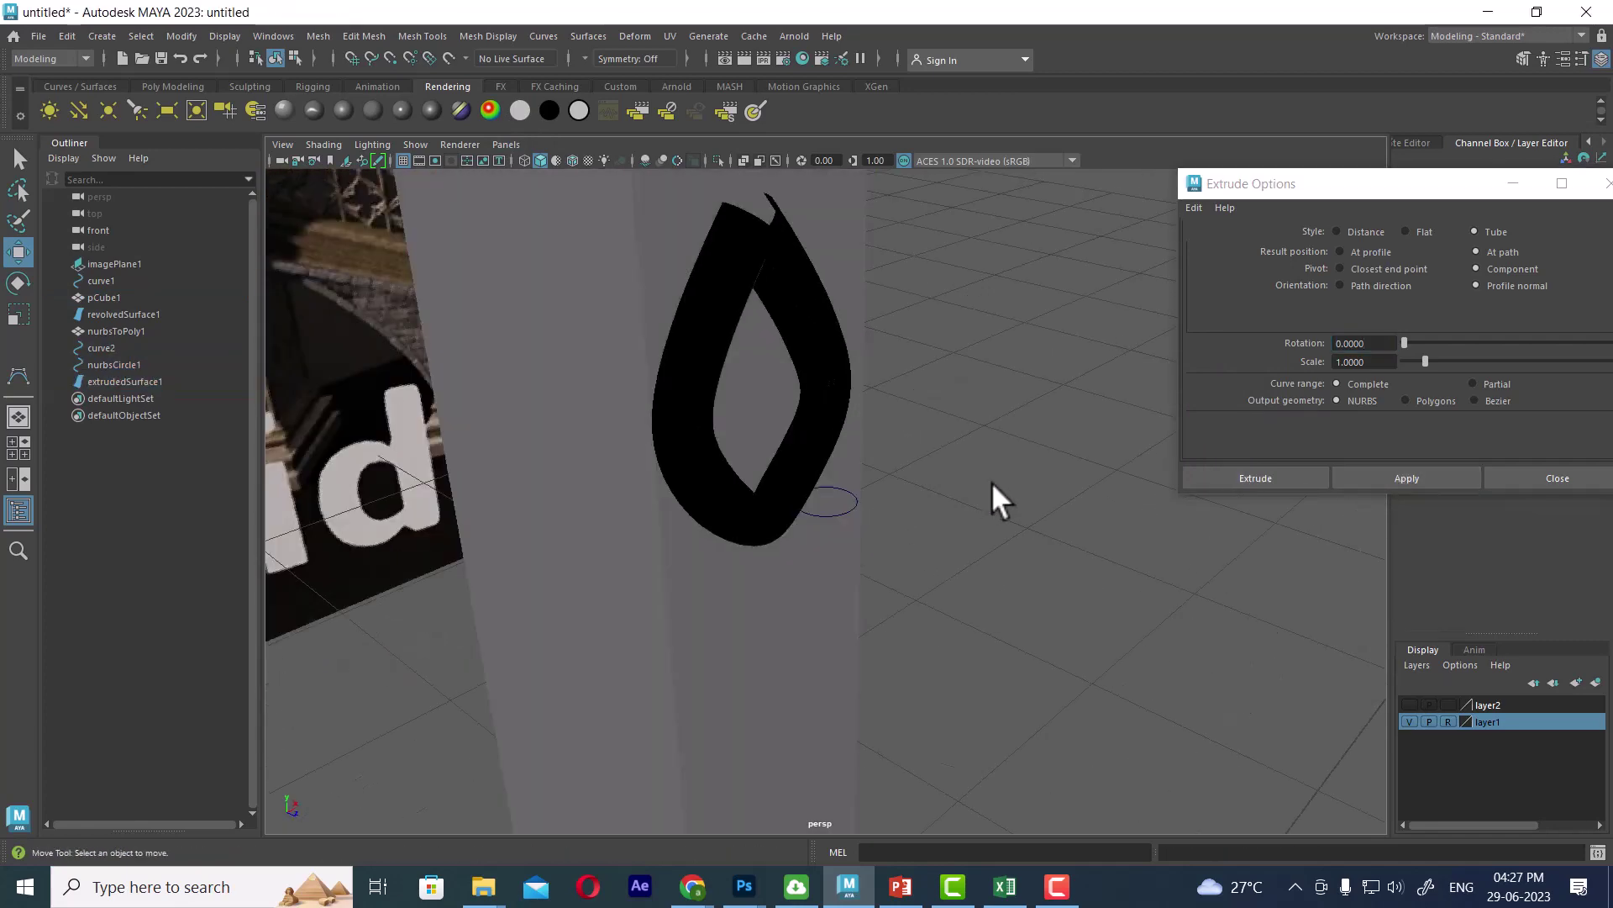
Reverse extrudedSurface1's surface direction so the tube shades grey.
click(813, 426)
click(588, 36)
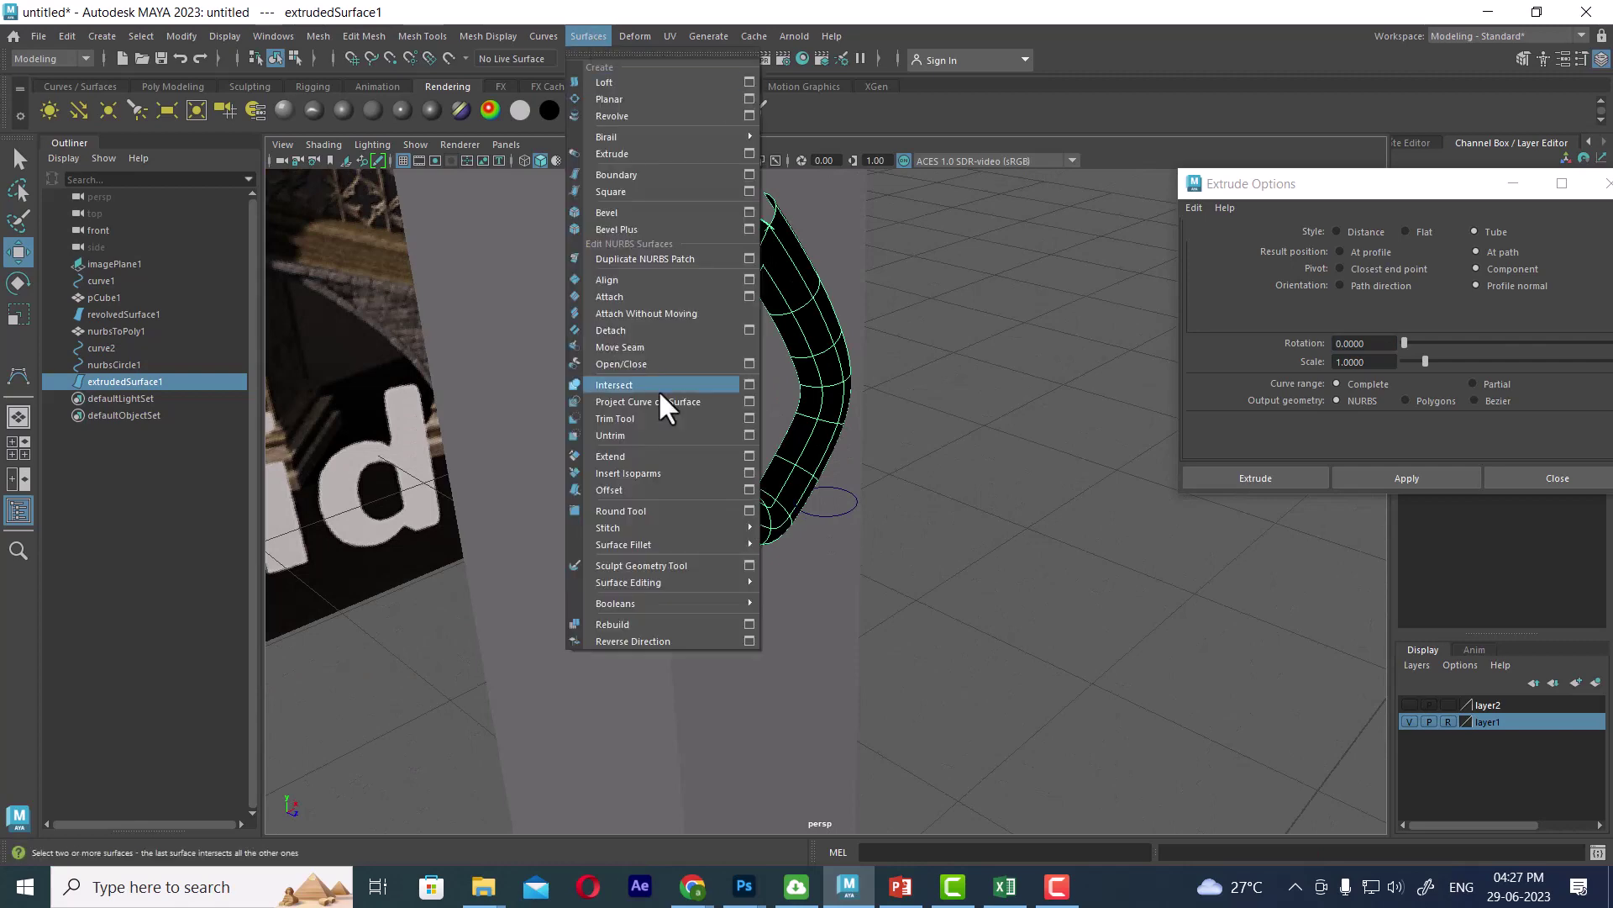
click(673, 640)
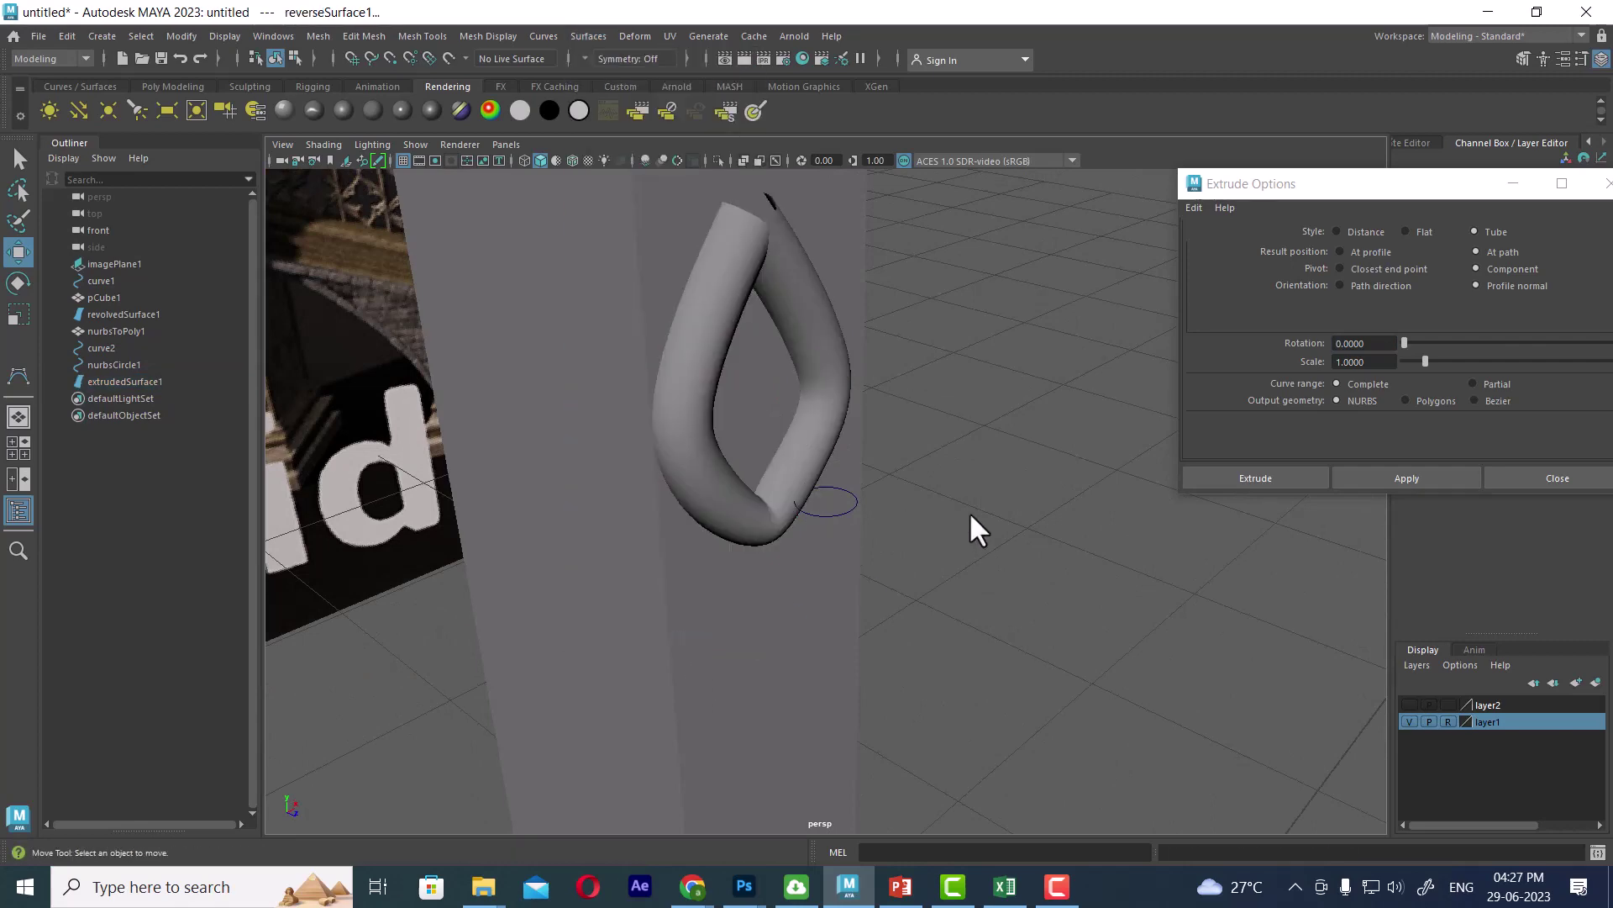
click(839, 514)
alt+drag(980, 501, 897, 534)
Select all of nurbsCircle1's control vertices and scale them to narrow the tube.
click(838, 515)
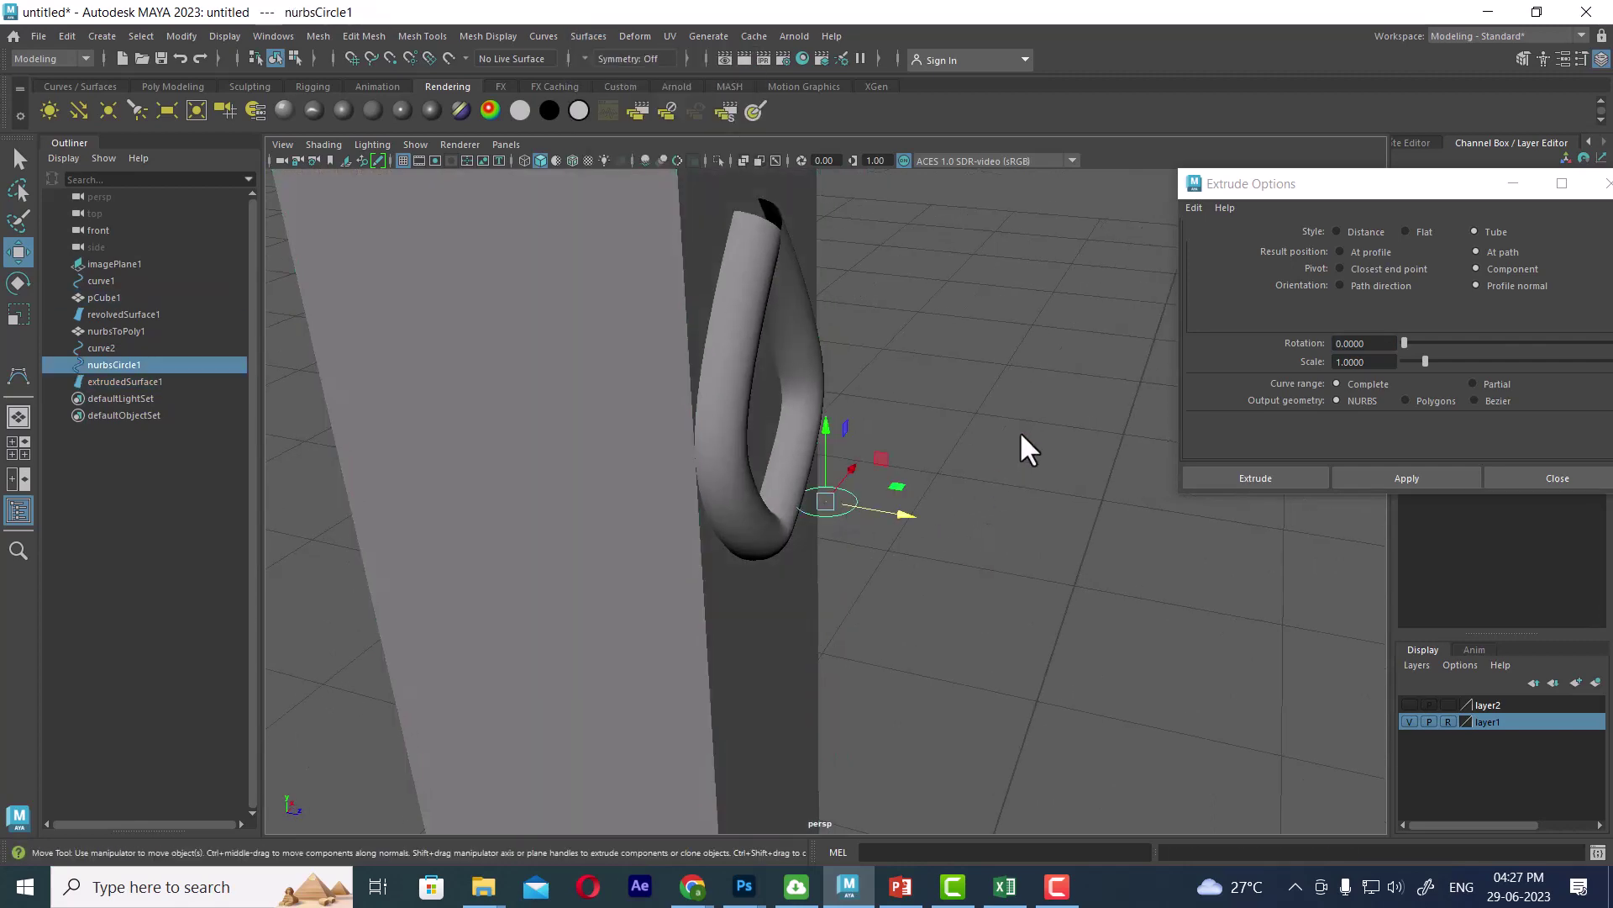
right_drag(1021, 415, 933, 420)
scroll(924, 529, up, 5)
scroll(915, 565, up, 2)
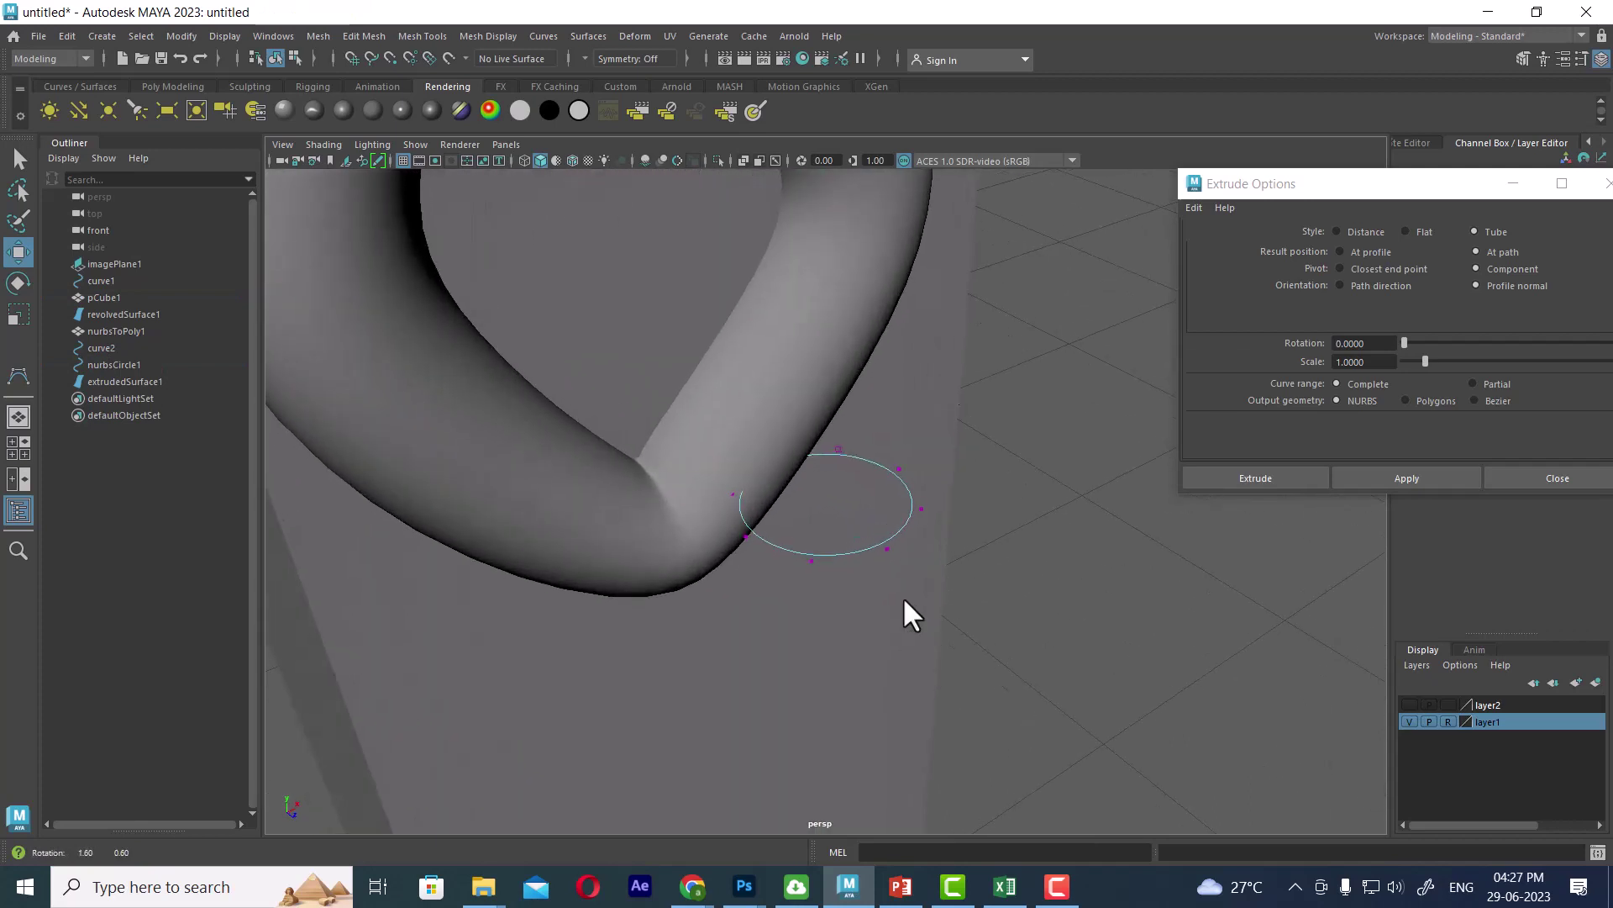
scroll(912, 588, up, 2)
click(921, 517)
mouse_move(817, 539)
mouse_down()
mouse_move(785, 589)
mouse_move(940, 588)
mouse_move(844, 561)
mouse_move(815, 458)
mouse_move(849, 521)
mouse_up()
key(r)
Orbit closer to inspect the narrowed tube loop from the front.
scroll(809, 460, up, 3)
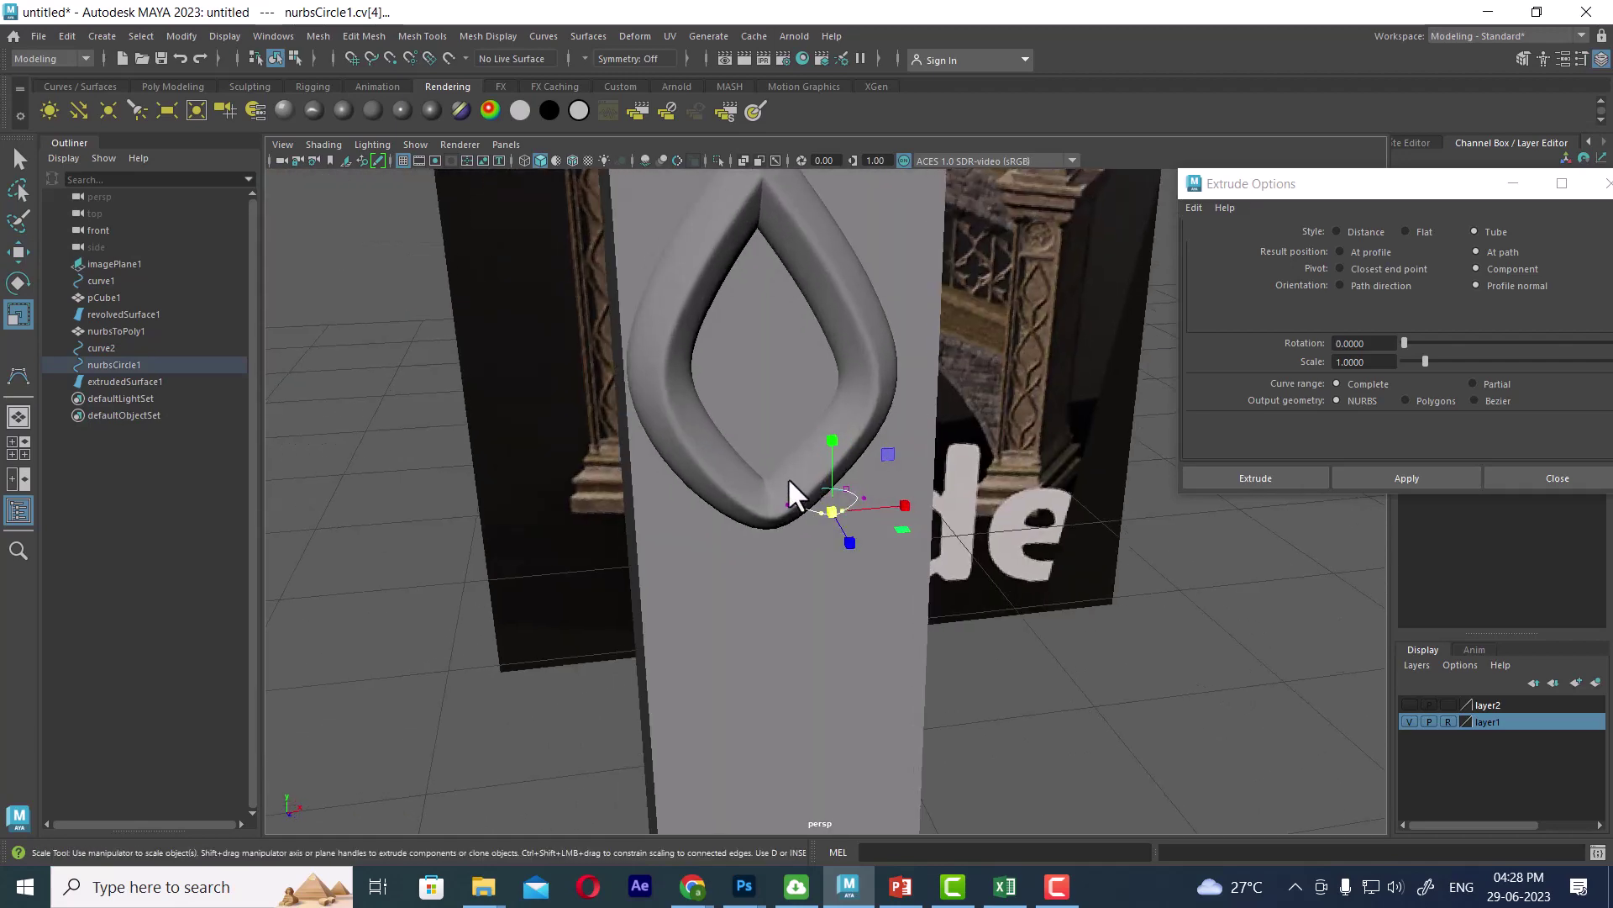
mouse_move(702, 329)
alt+mouse_down()
mouse_move(803, 426)
mouse_move(823, 481)
alt+mouse_up()
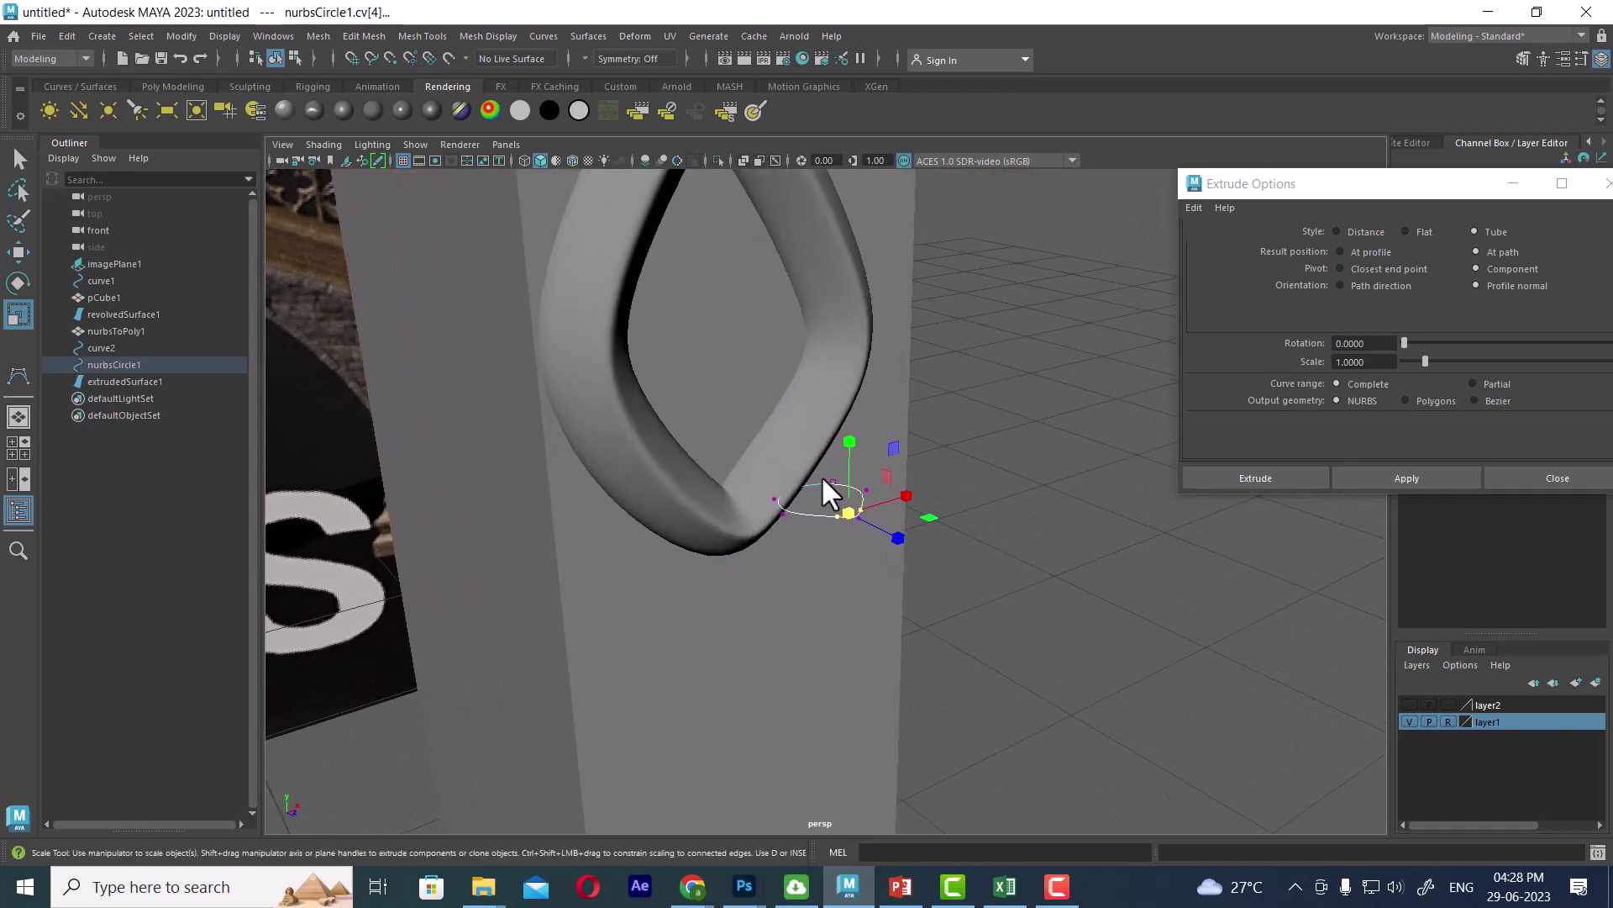
key(w)
mouse_move(855, 561)
alt+mouse_down()
mouse_move(980, 594)
mouse_move(971, 564)
alt+mouse_up()
alt+right_drag(972, 565, 908, 515)
mouse_move(908, 516)
alt+mouse_down()
mouse_move(854, 480)
mouse_move(921, 497)
mouse_move(937, 440)
mouse_move(909, 469)
alt+mouse_up()
Orbit around the selected tube to view it on the column shaft's side.
click(914, 382)
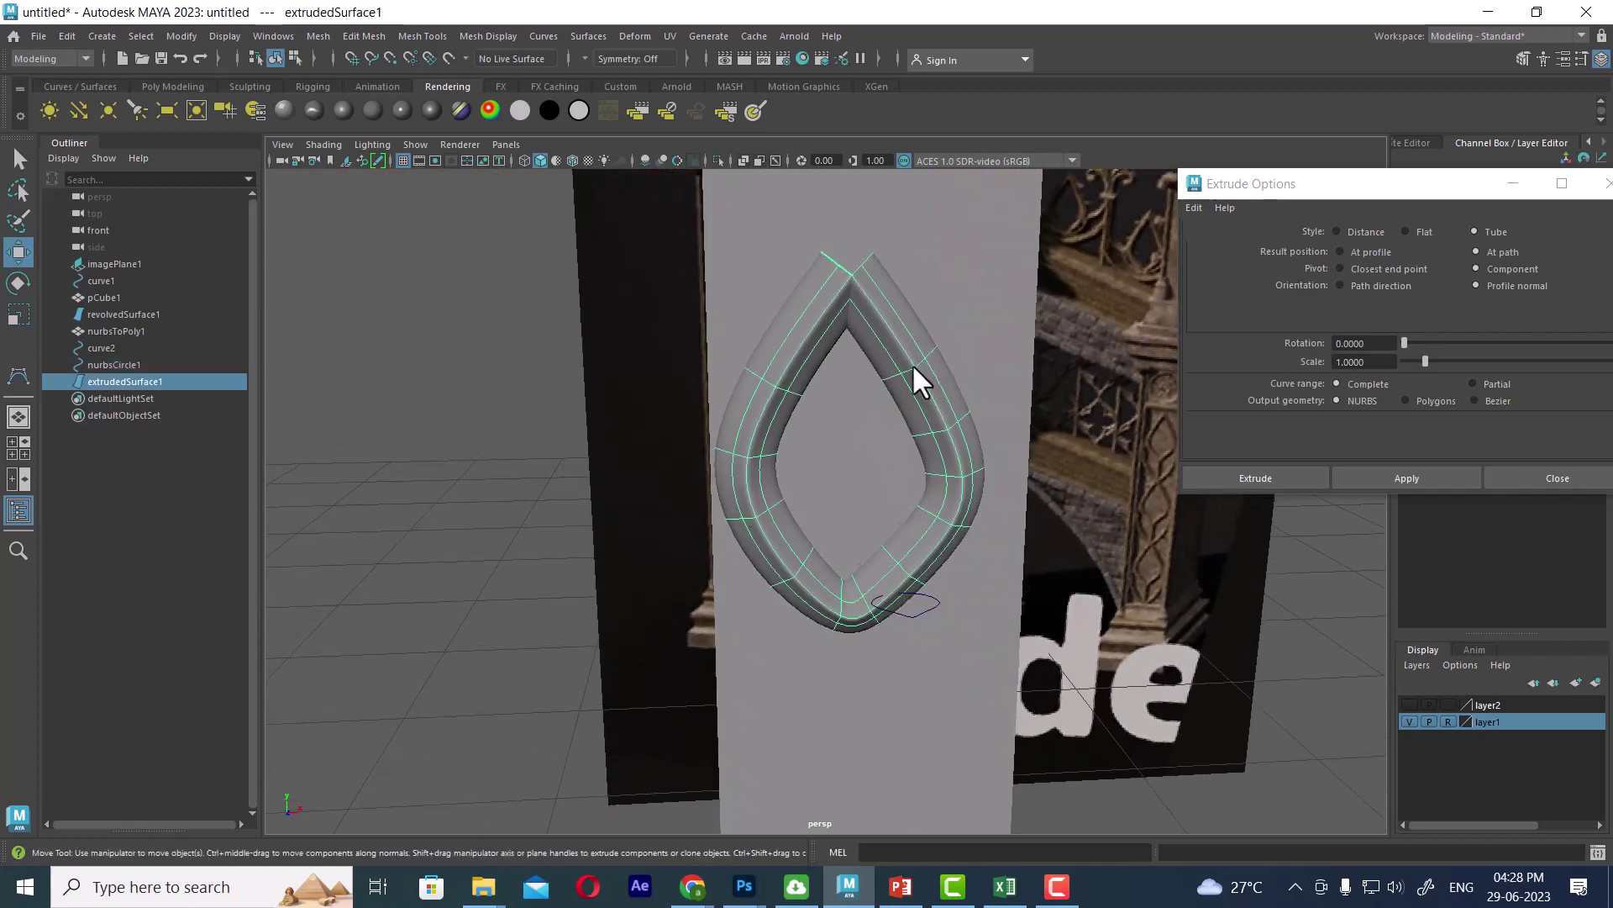
mouse_move(915, 382)
alt+mouse_down()
mouse_move(920, 400)
mouse_move(871, 274)
alt+mouse_up()
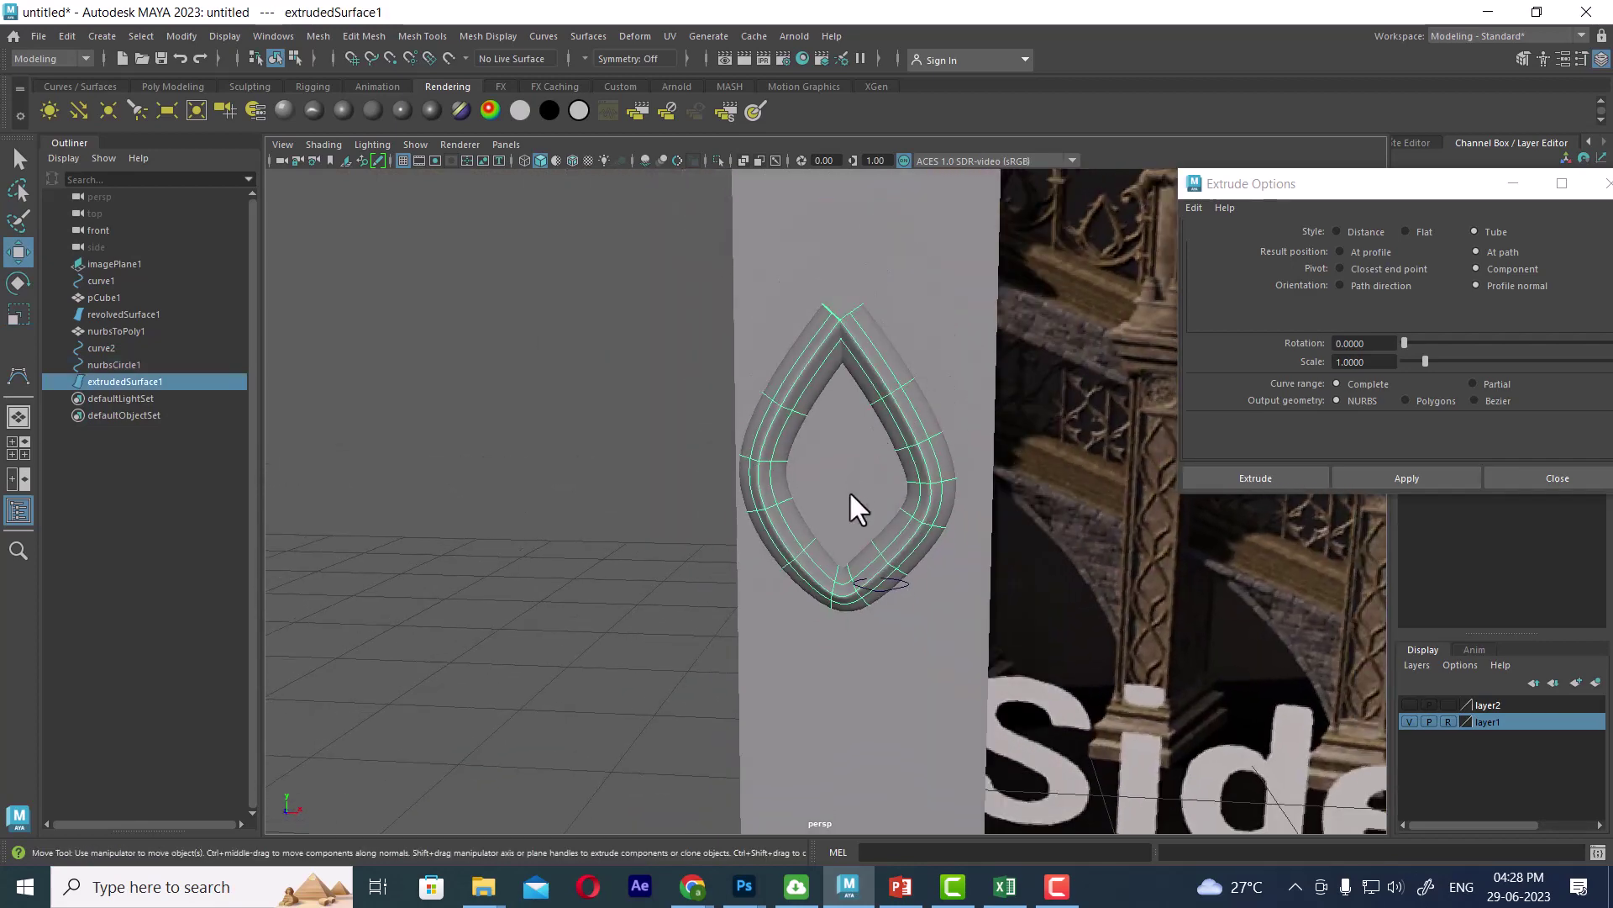
mouse_move(848, 491)
alt+mouse_down()
mouse_move(880, 557)
mouse_move(874, 400)
alt+mouse_up()
right_drag(870, 328, 1039, 218)
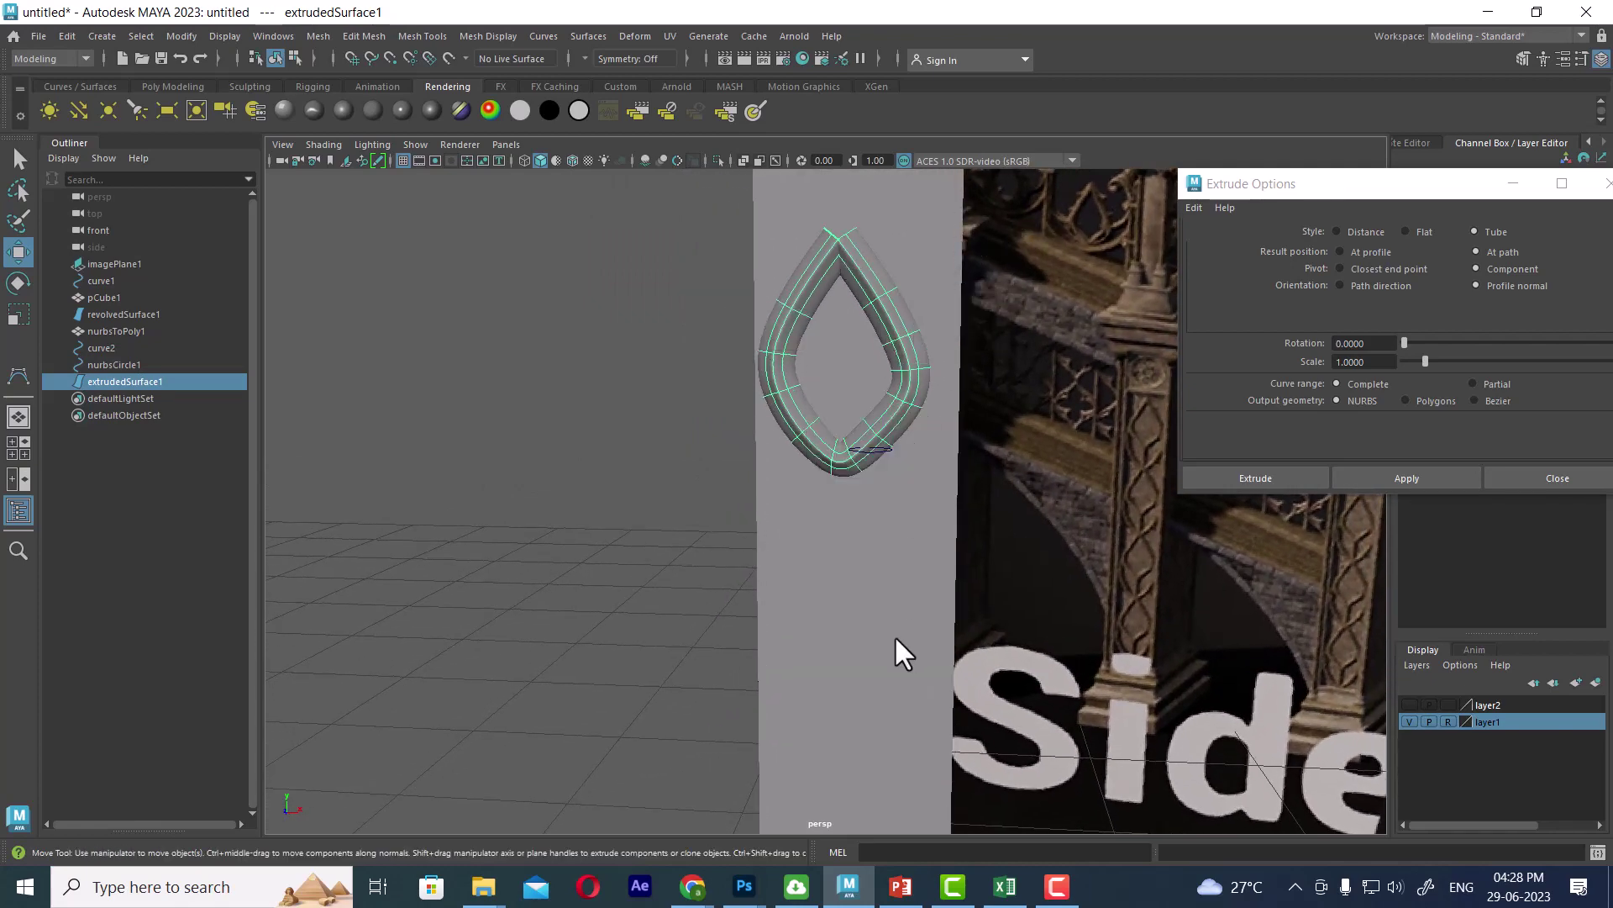
alt+right_drag(894, 634, 753, 456)
alt+drag(753, 455, 785, 449)
alt+right_drag(785, 449, 925, 500)
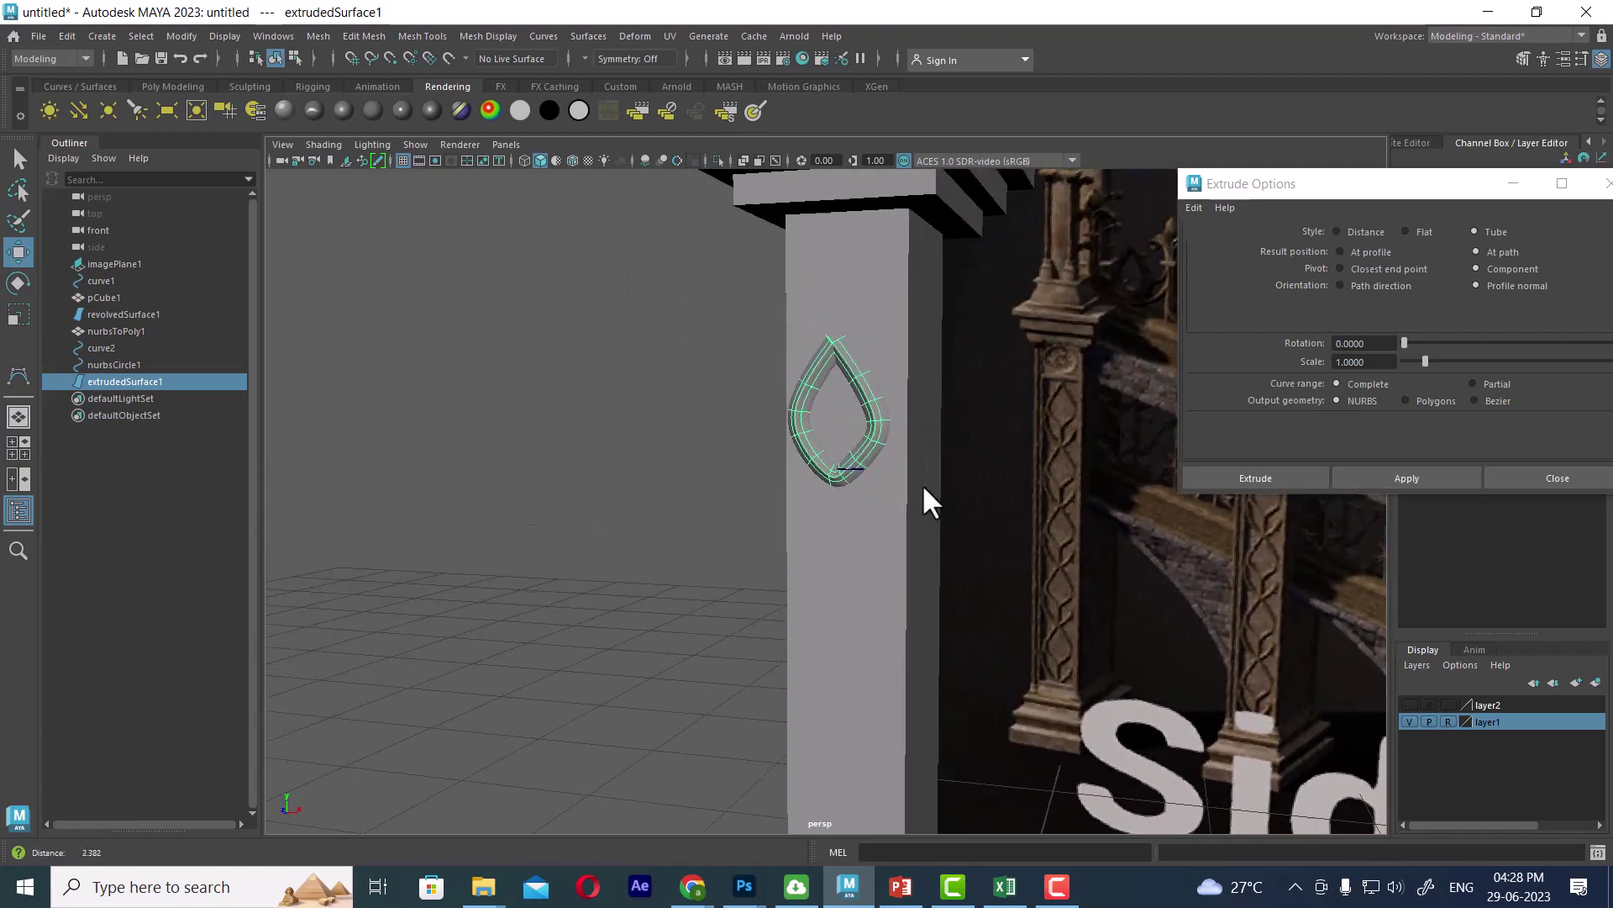
mouse_move(924, 500)
alt+mouse_down()
mouse_move(1116, 608)
mouse_move(840, 442)
mouse_move(764, 451)
mouse_move(827, 430)
mouse_move(924, 502)
mouse_move(868, 525)
mouse_move(785, 479)
mouse_move(882, 533)
mouse_move(815, 513)
mouse_move(1029, 537)
mouse_move(848, 521)
alt+mouse_up()
click(874, 457)
Scale nurbsCircle1 down to thin the tube, then delete history on all objects.
key(r)
scroll(857, 499, down, 5)
drag(682, 390, 789, 565)
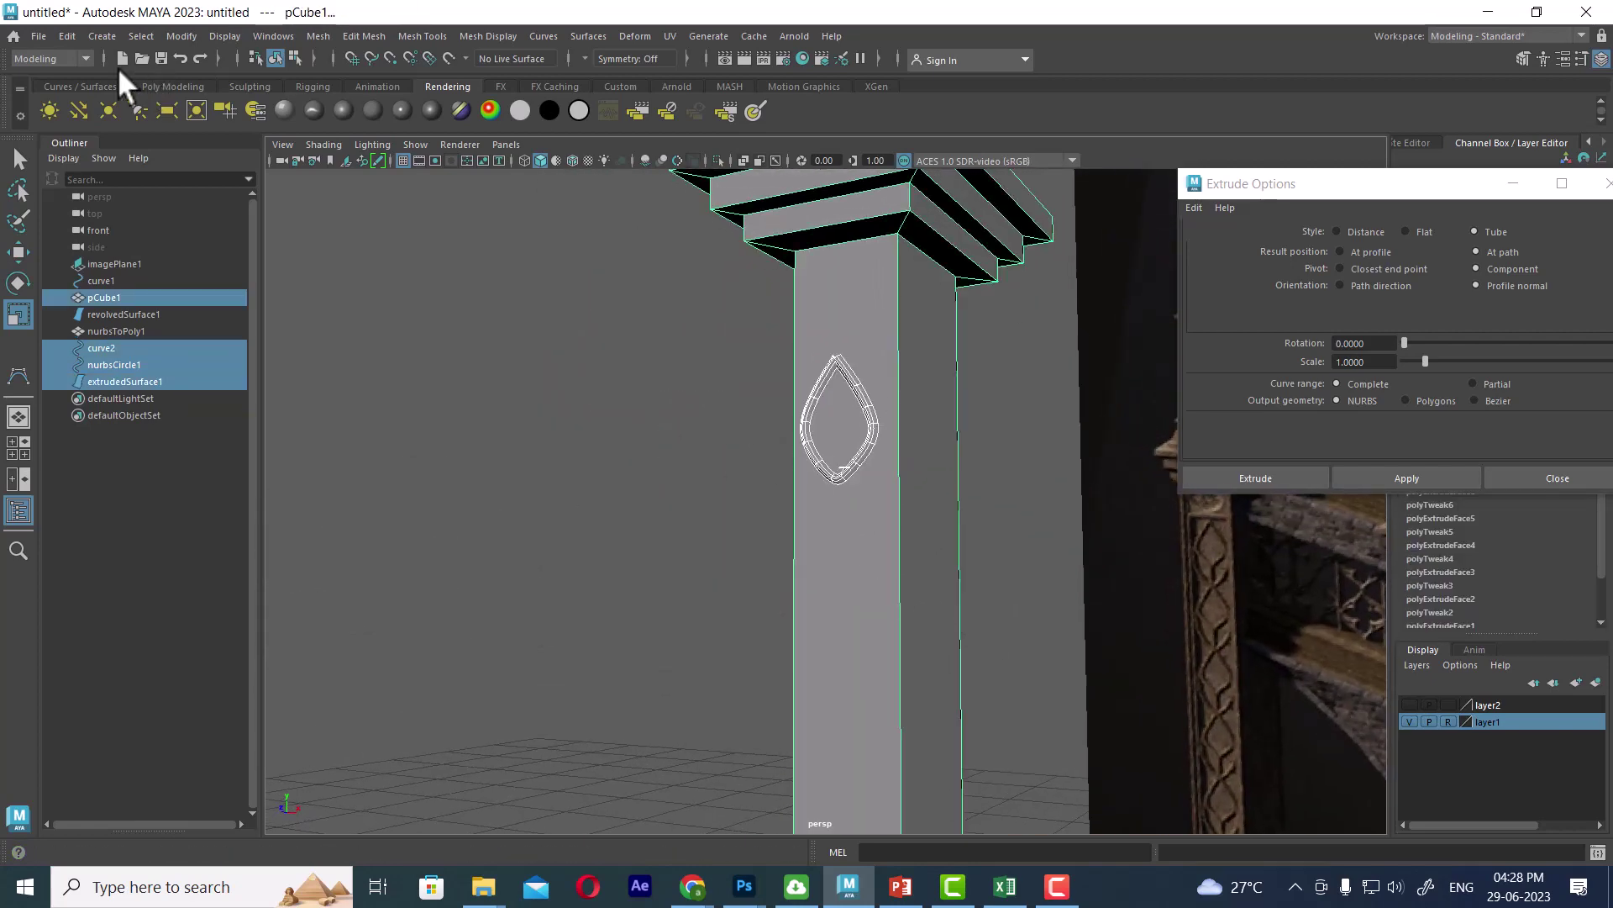
click(64, 36)
click(410, 245)
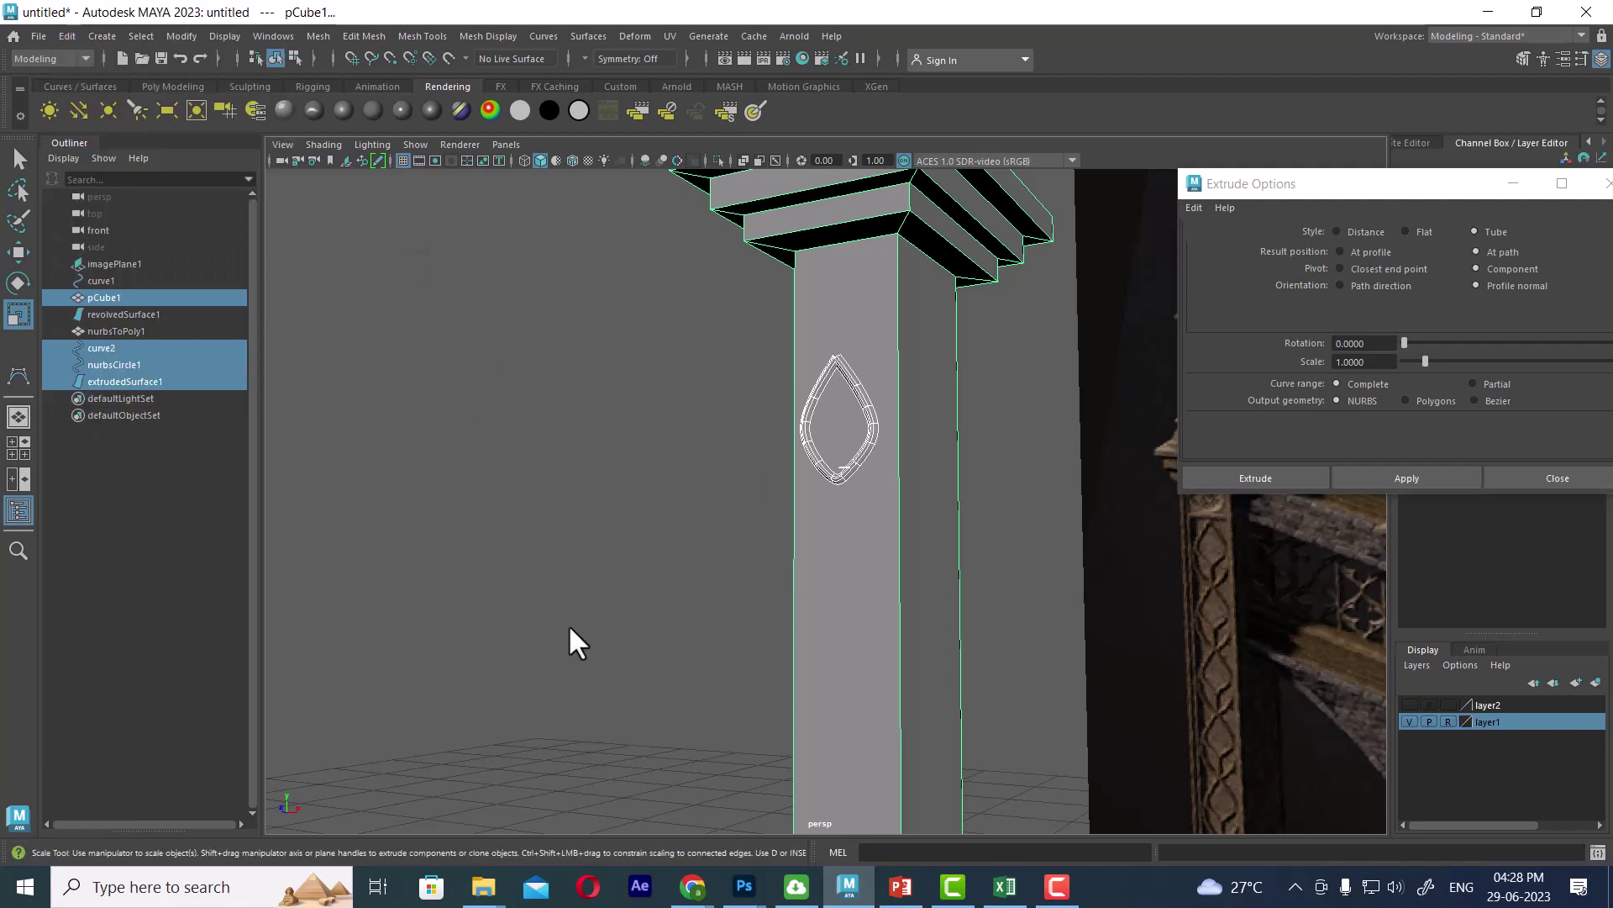
Select two faces of the pillar shaft and start extruding them.
right_click(863, 325)
click(839, 318)
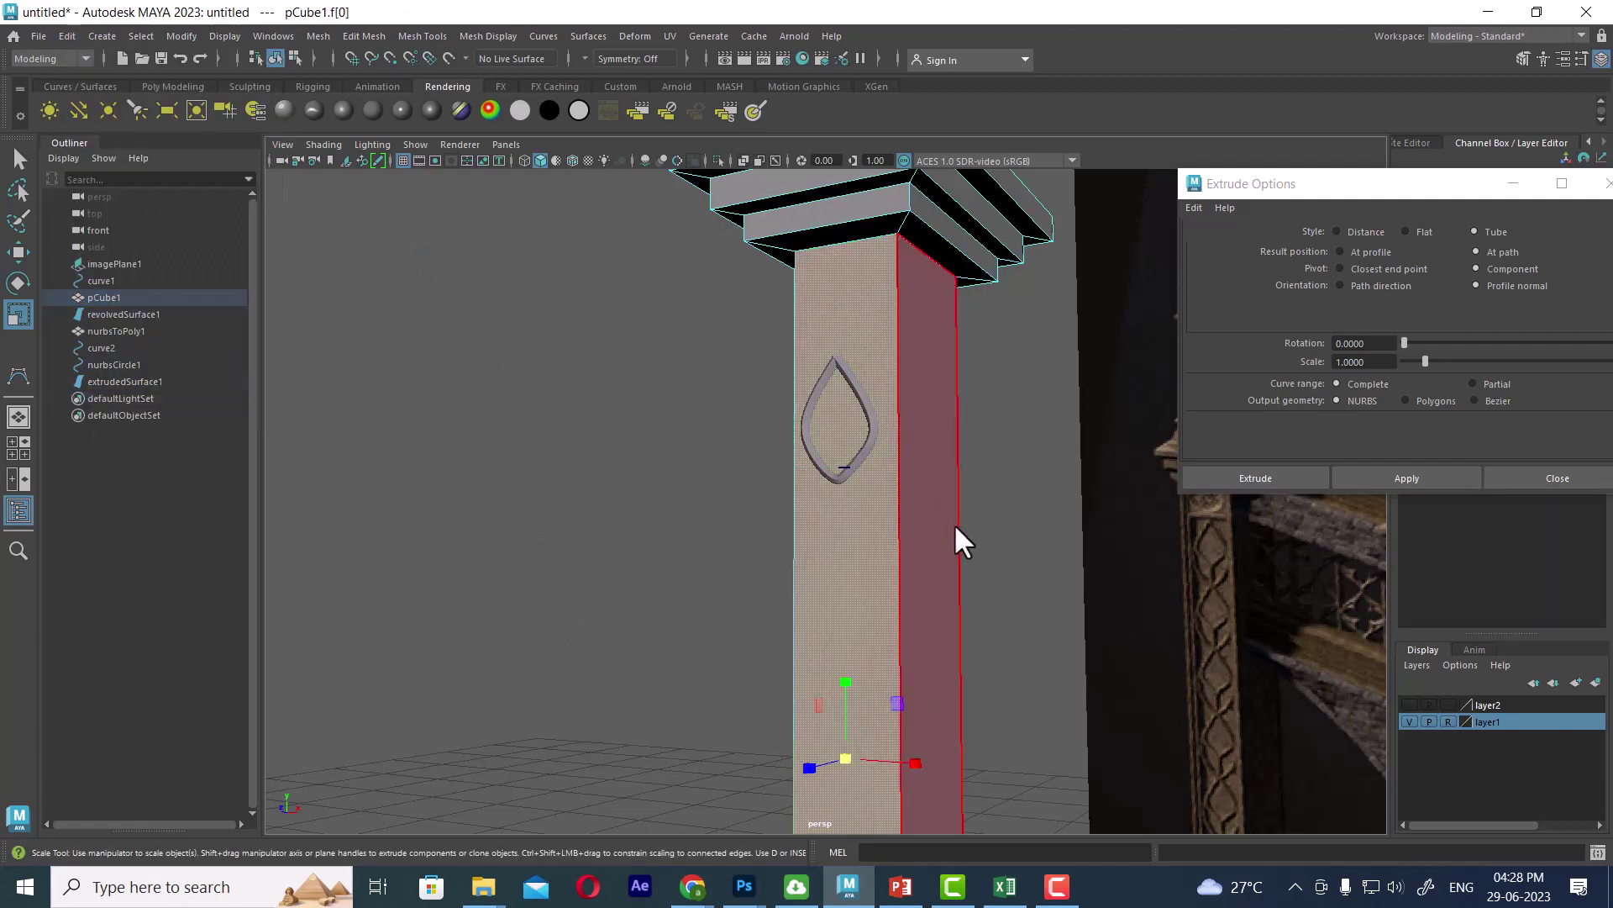
mouse_move(954, 522)
alt+mouse_down()
mouse_move(877, 375)
mouse_move(882, 417)
alt+mouse_up()
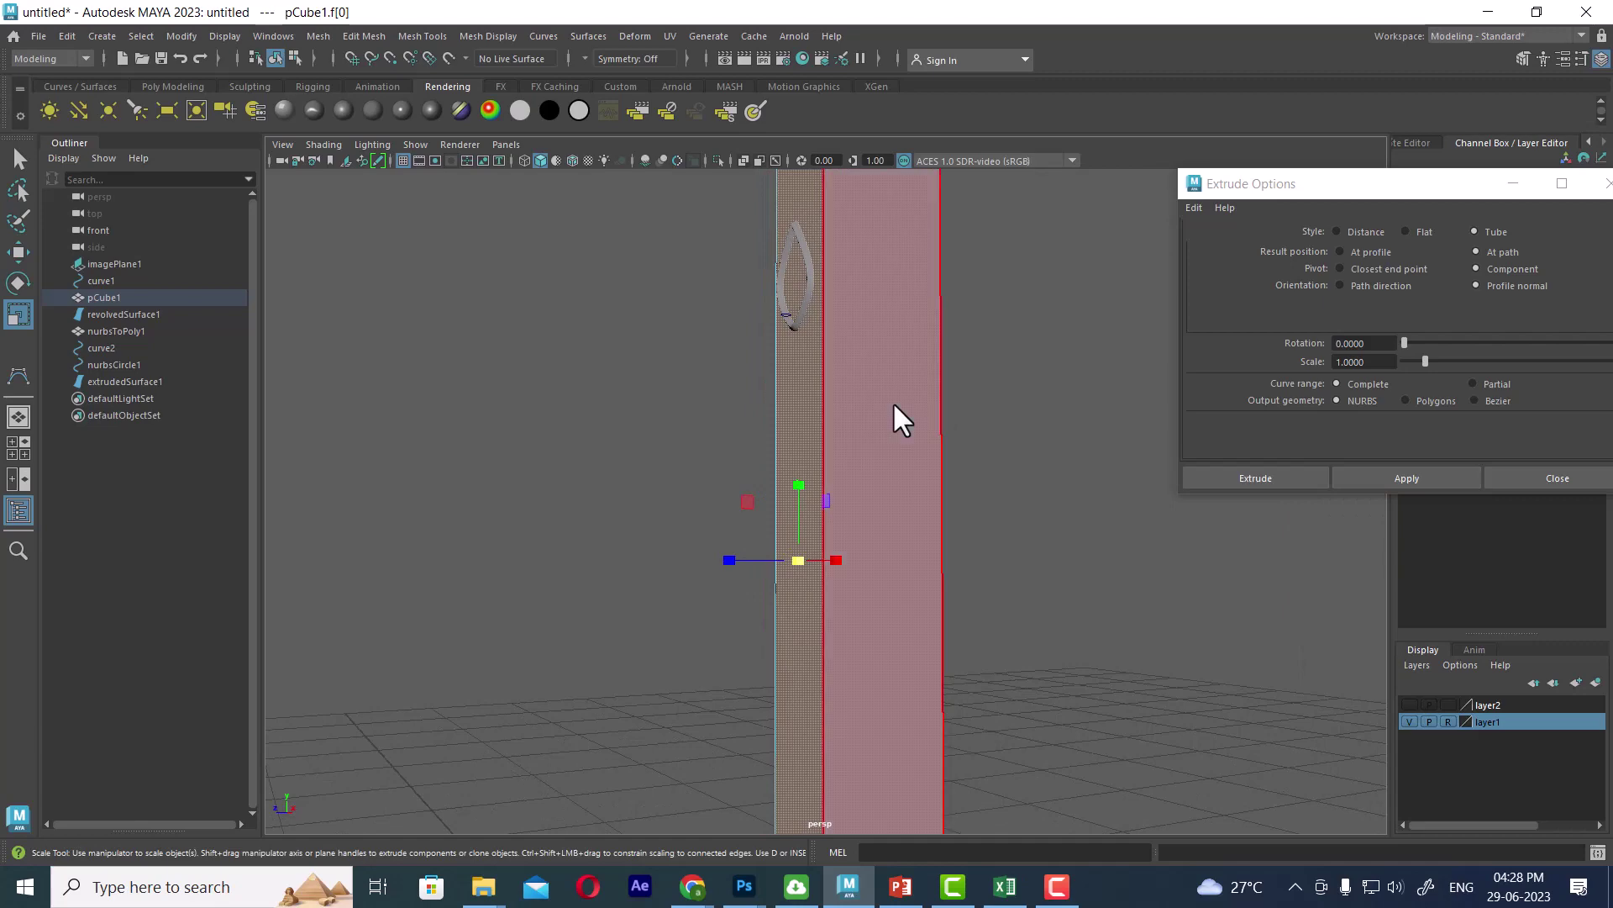
shift+click(892, 401)
mouse_move(1047, 385)
alt+mouse_down()
mouse_move(876, 386)
mouse_move(950, 274)
alt+mouse_up()
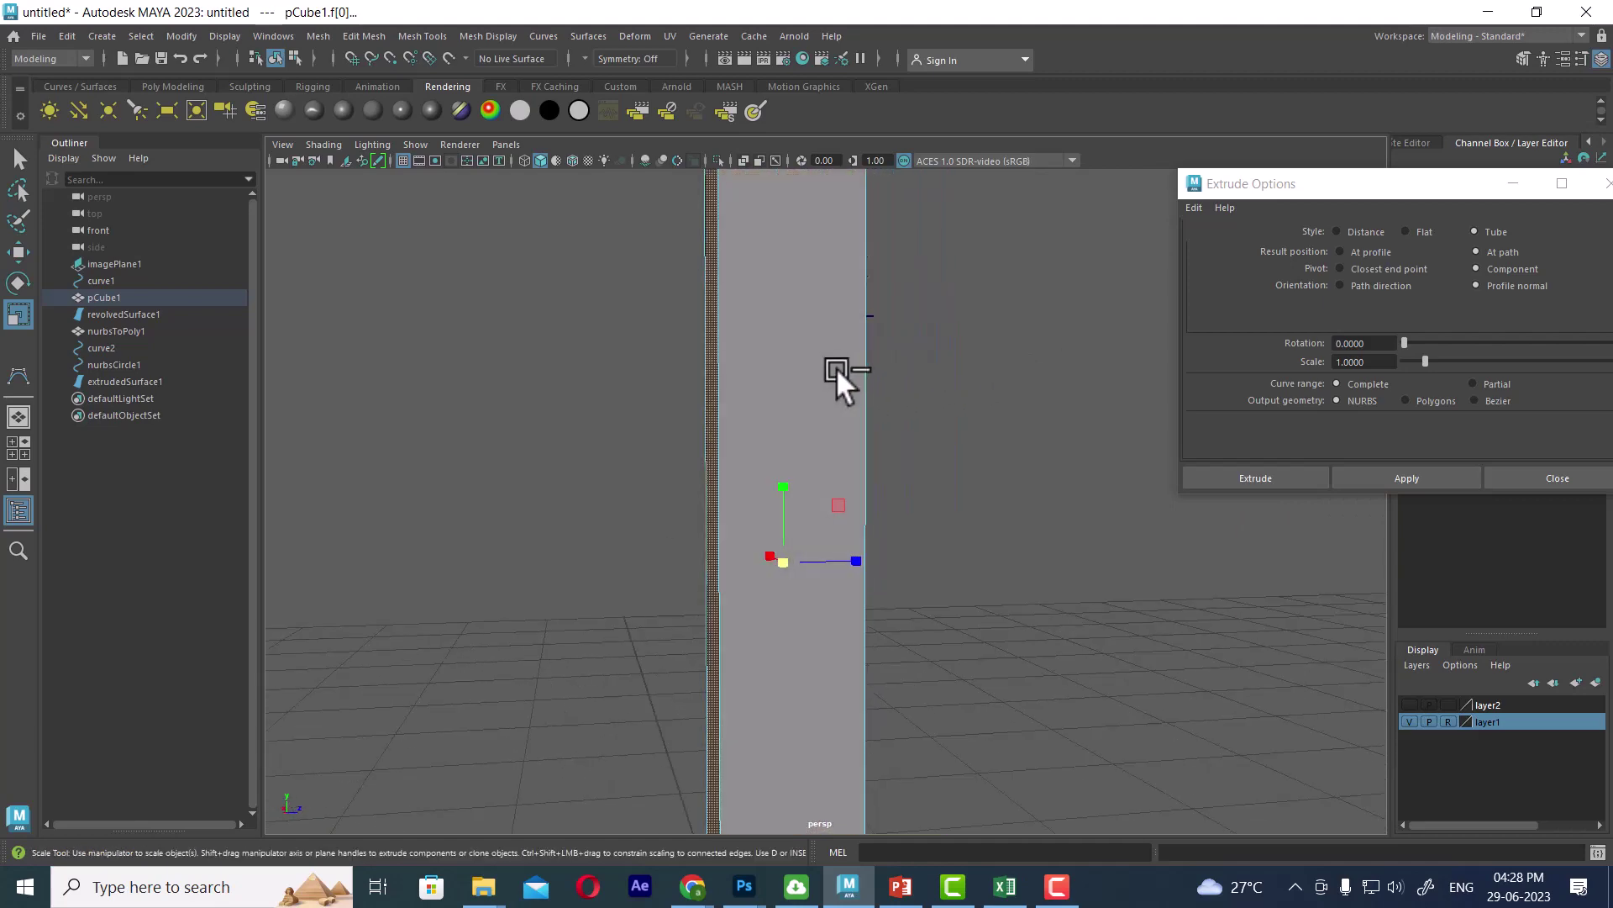
shift+right_drag(950, 273, 941, 344)
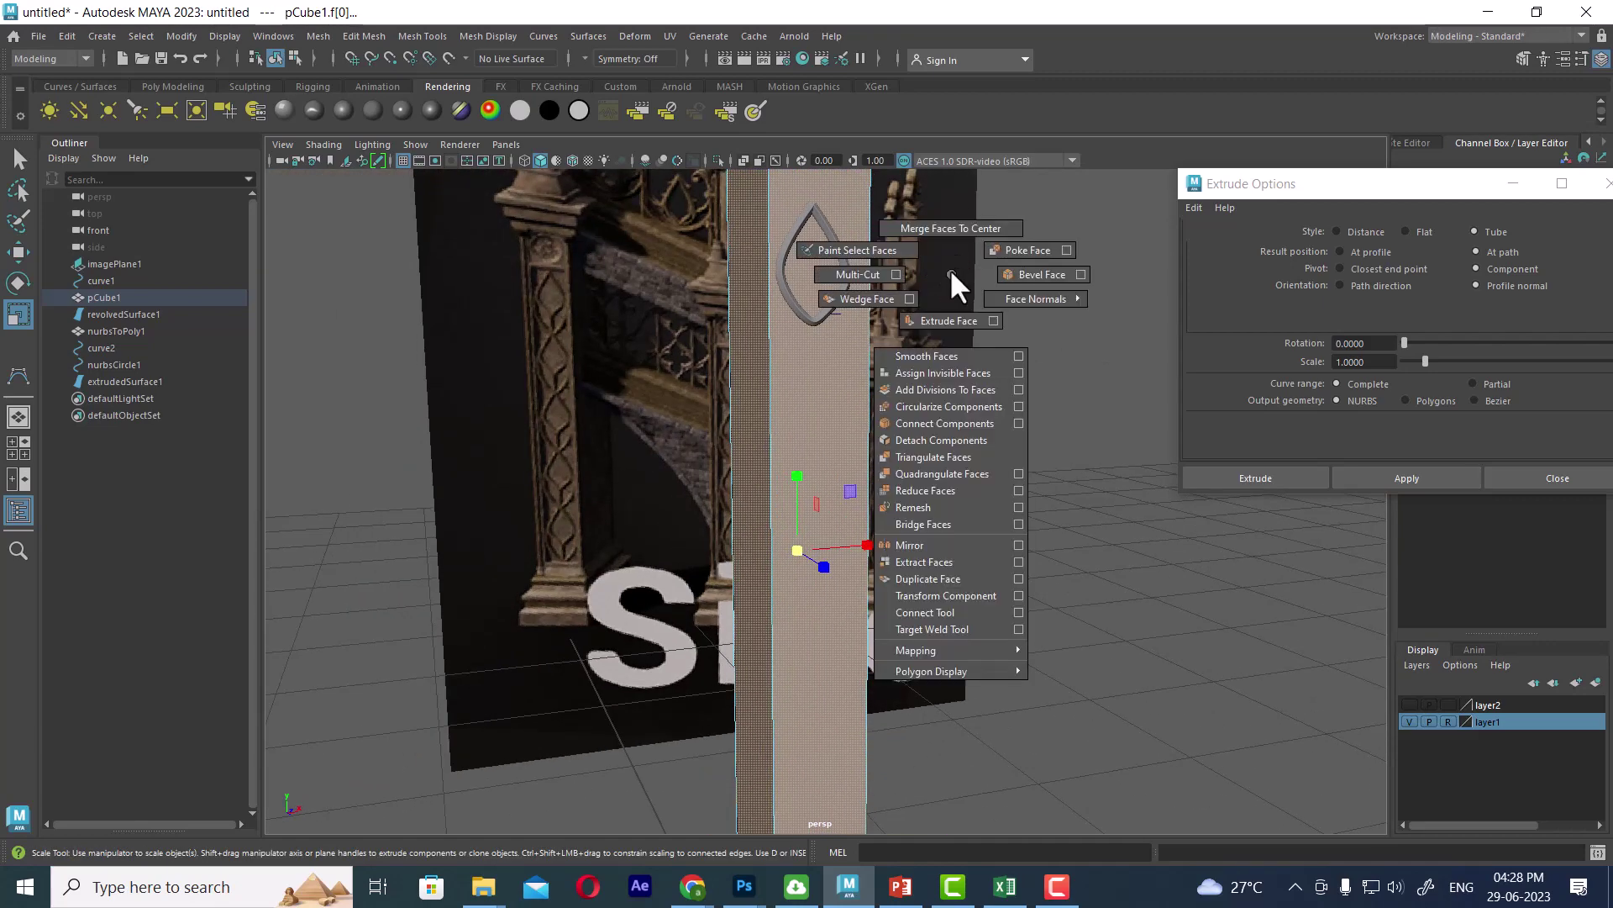
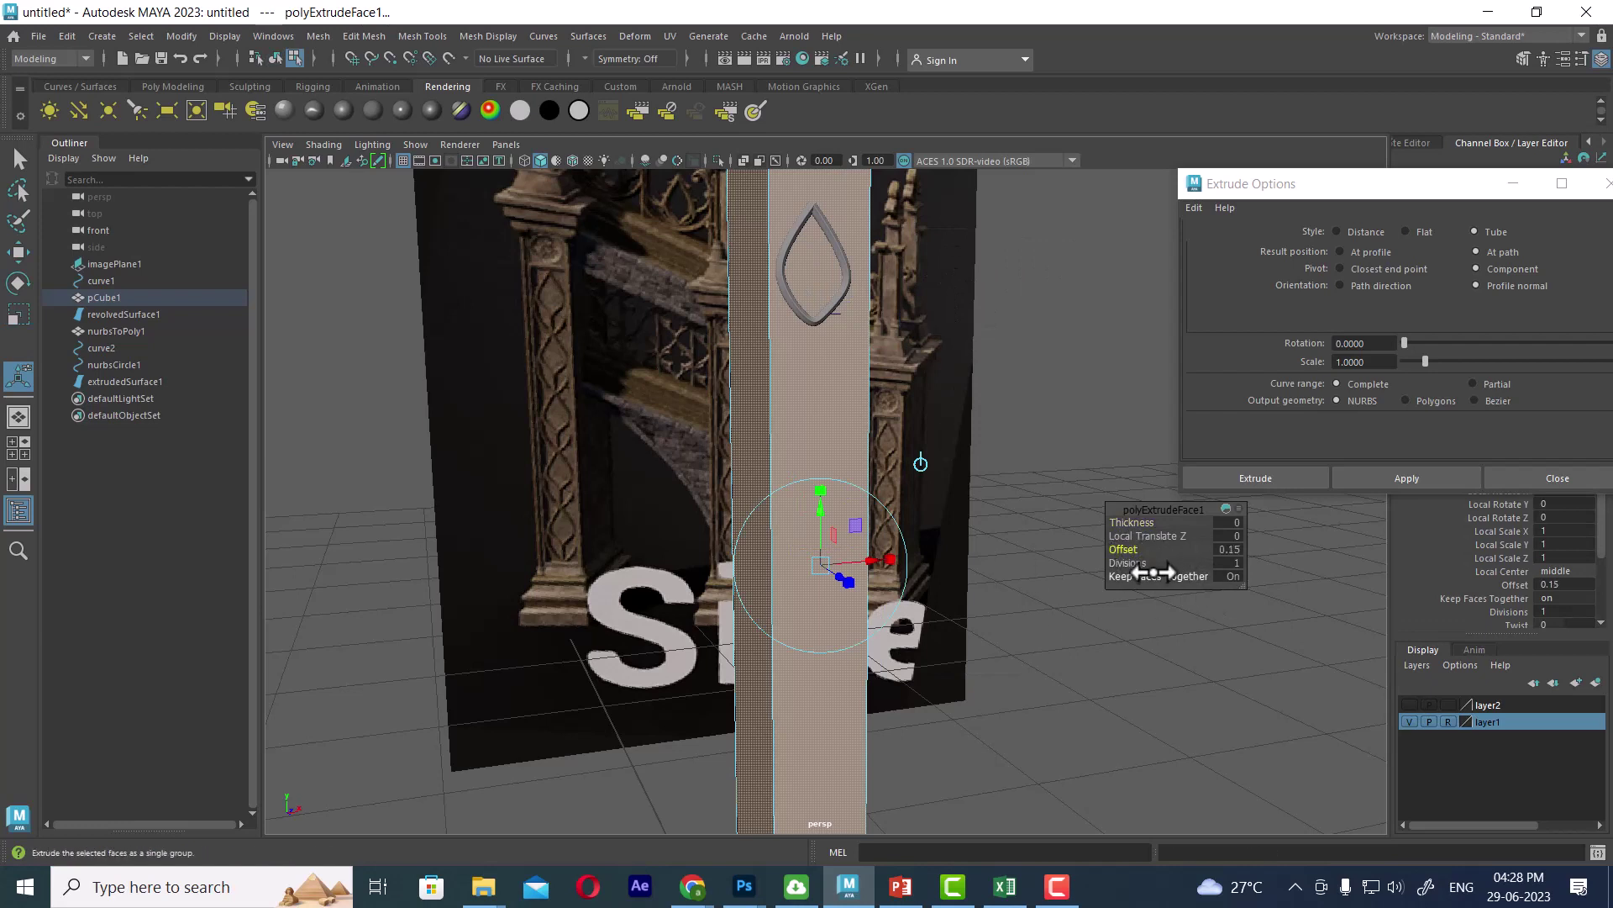
Inset each pillar face separately with offset about 0.03, then recess the new panels to Local Translate Z -0.03.
drag(1156, 576, 1103, 582)
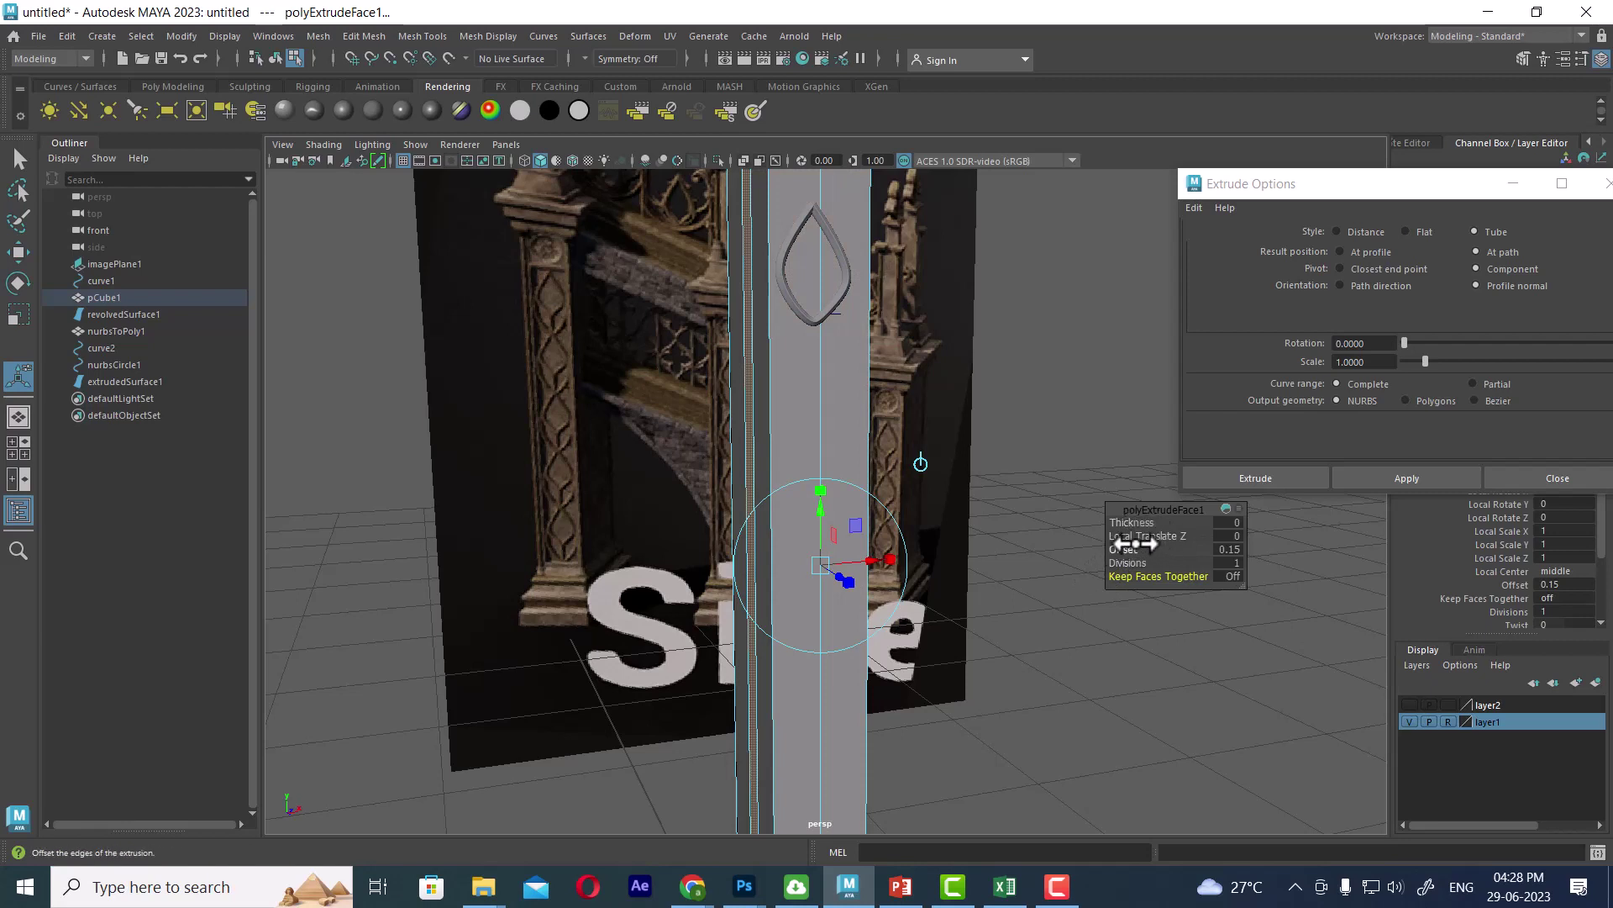
mouse_move(1135, 543)
mouse_down()
mouse_move(1120, 551)
mouse_move(966, 432)
mouse_up()
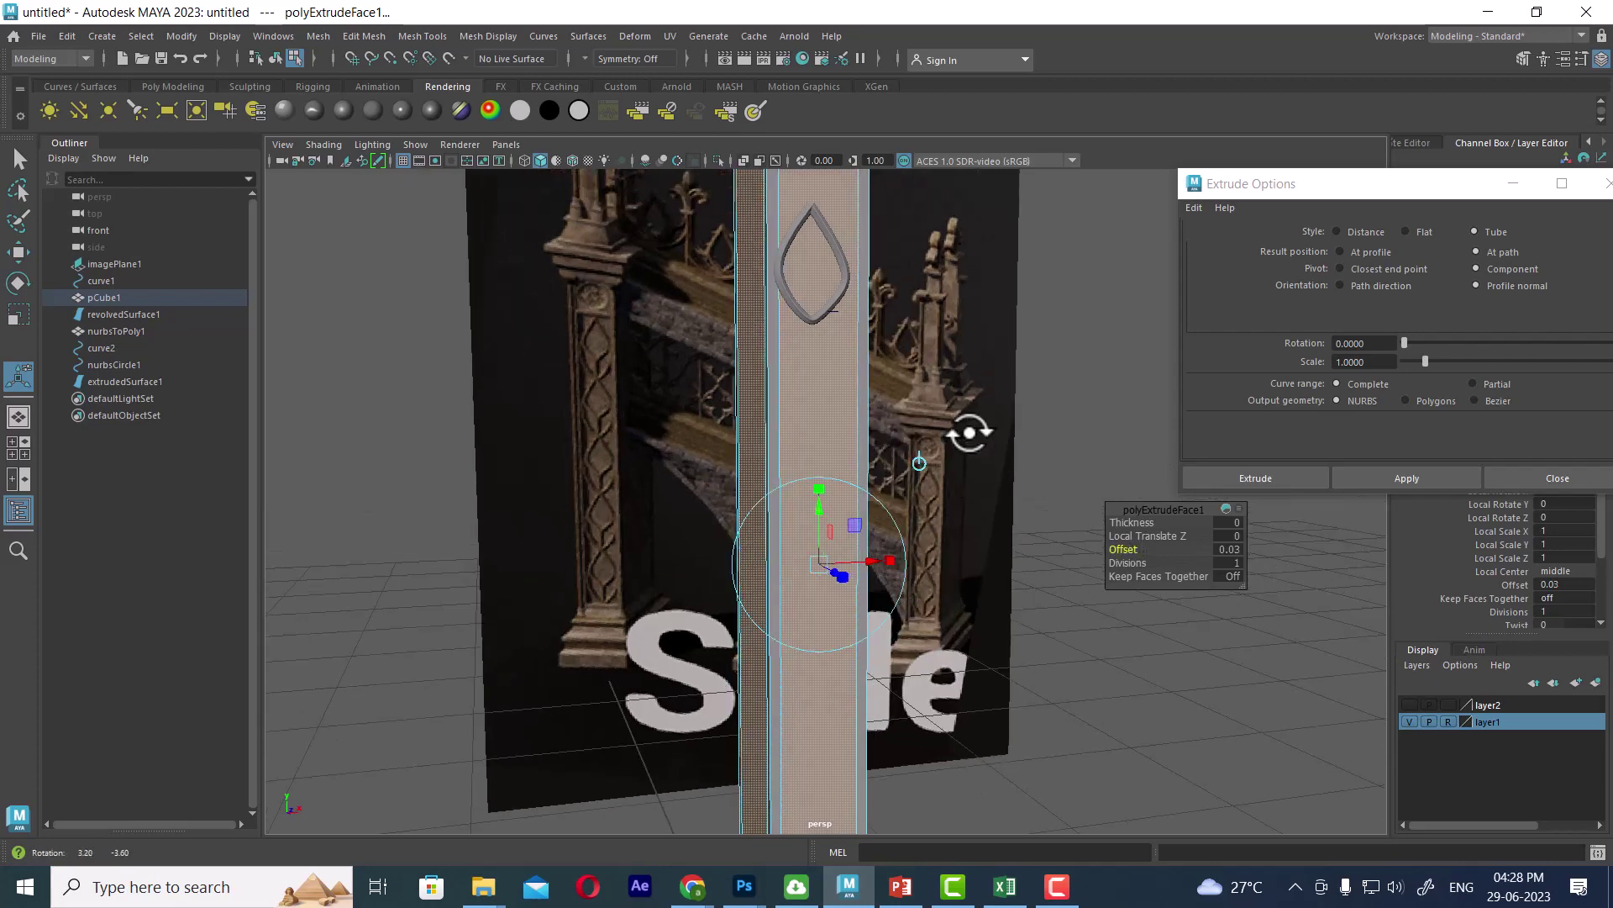
shift+right_click(1071, 316)
click(1072, 368)
alt+drag(983, 548, 1019, 570)
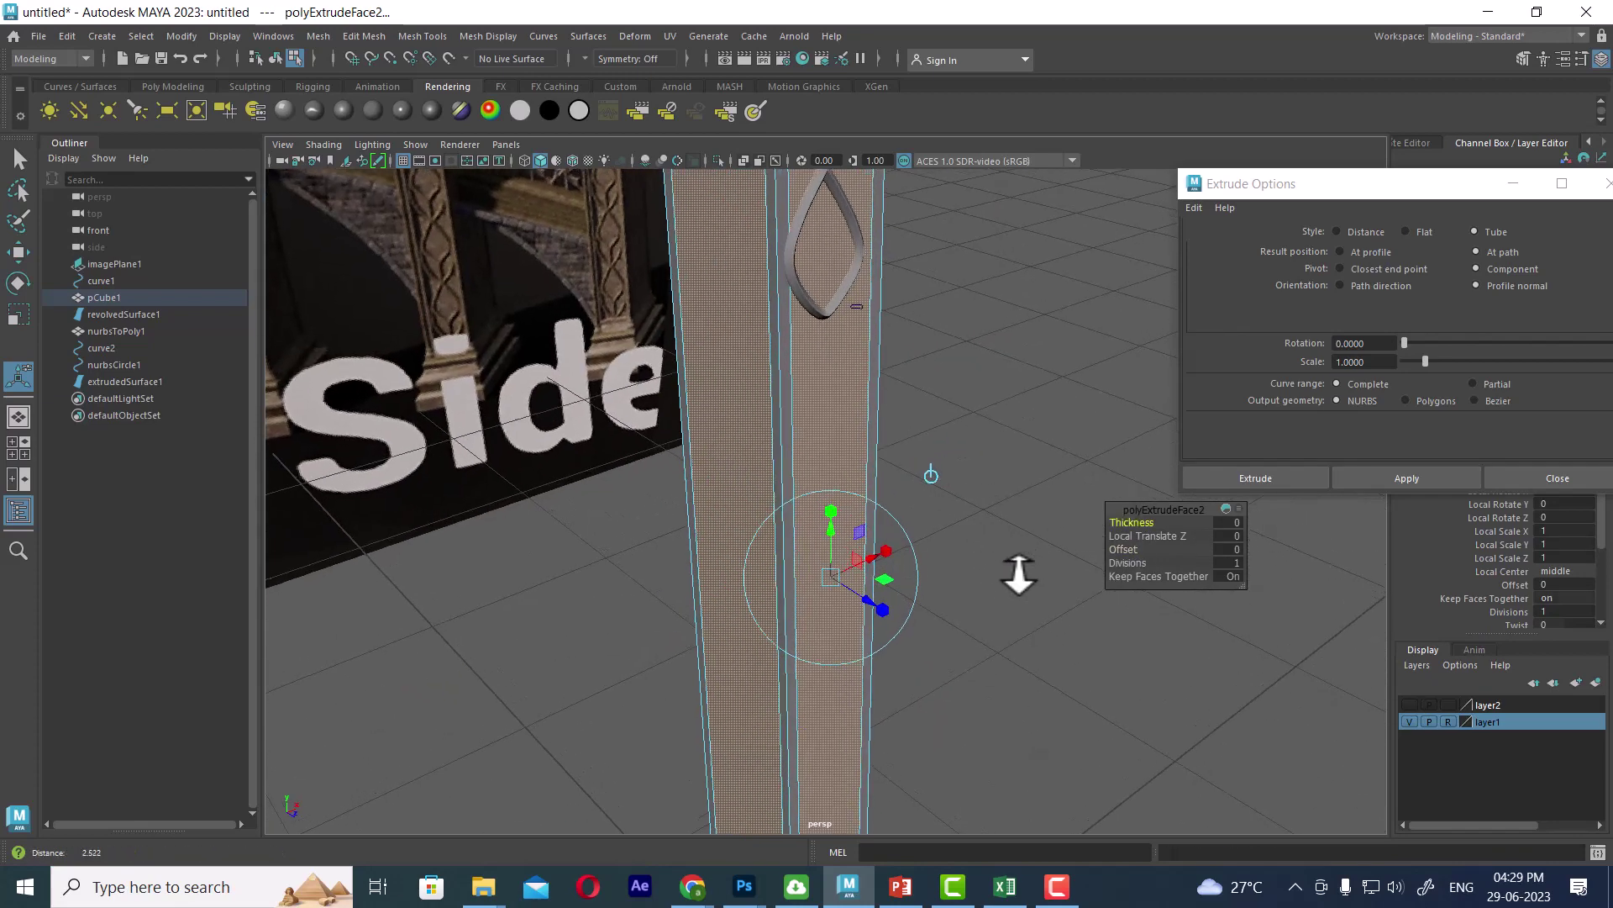
mouse_move(1166, 535)
mouse_down()
mouse_move(879, 403)
mouse_move(842, 424)
mouse_up()
key(w)
Select the teardrop ornament and orbit around to inspect it.
alt+drag(561, 312, 835, 251)
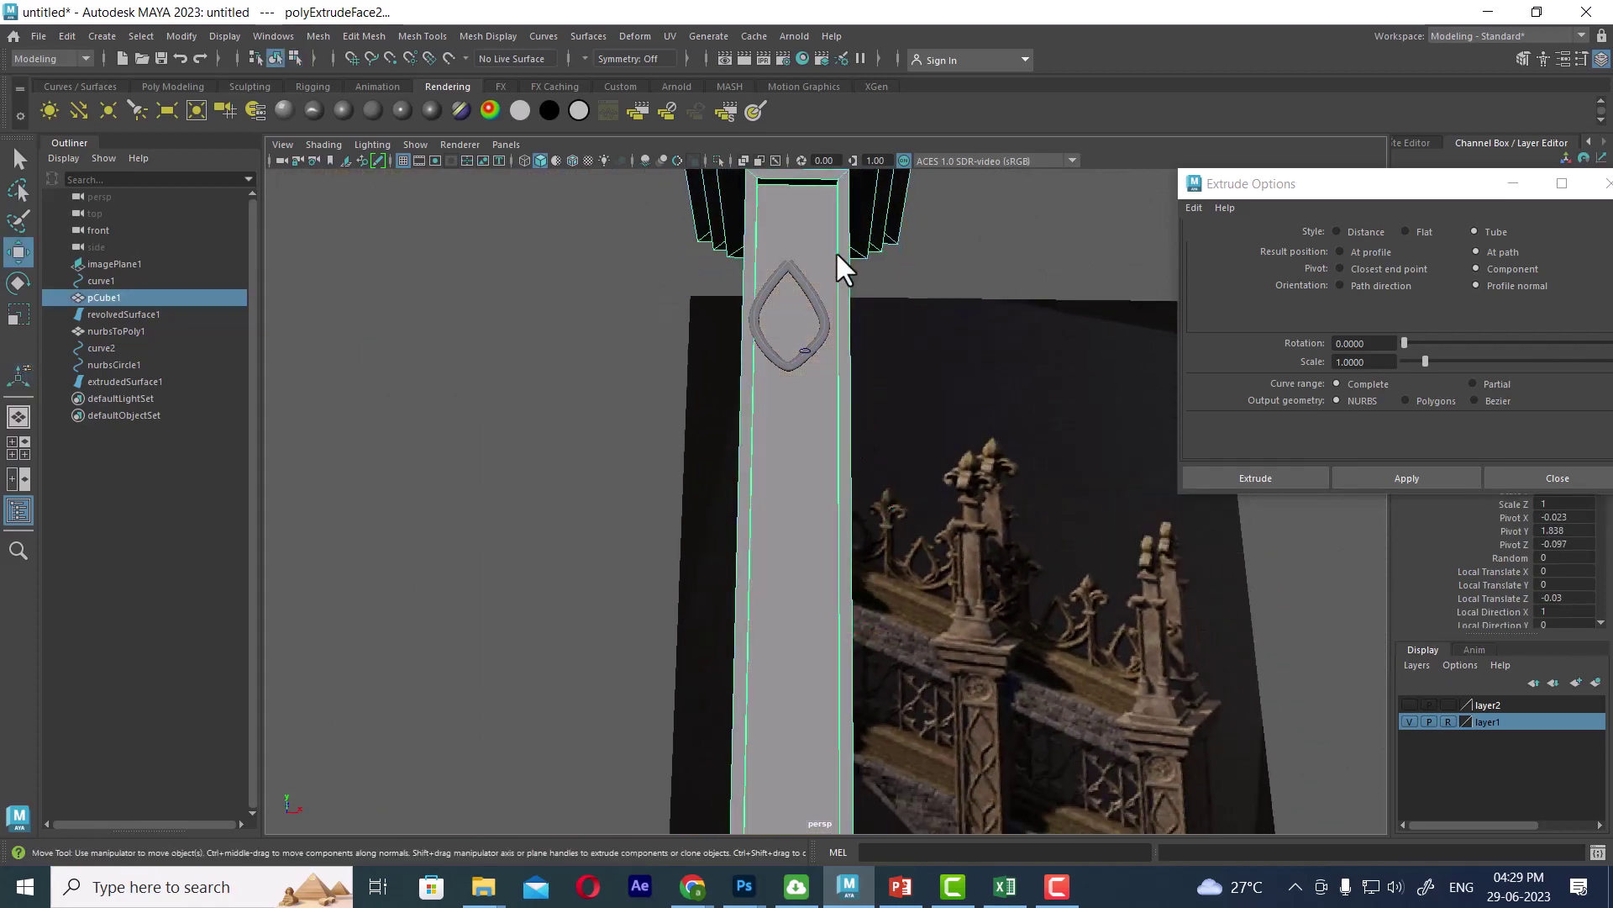
click(815, 295)
mouse_move(896, 316)
alt+mouse_down()
mouse_move(860, 369)
mouse_move(683, 237)
alt+mouse_up()
Select only the teardrop ornament, extrudedSurface1, and center its pivot.
click(67, 36)
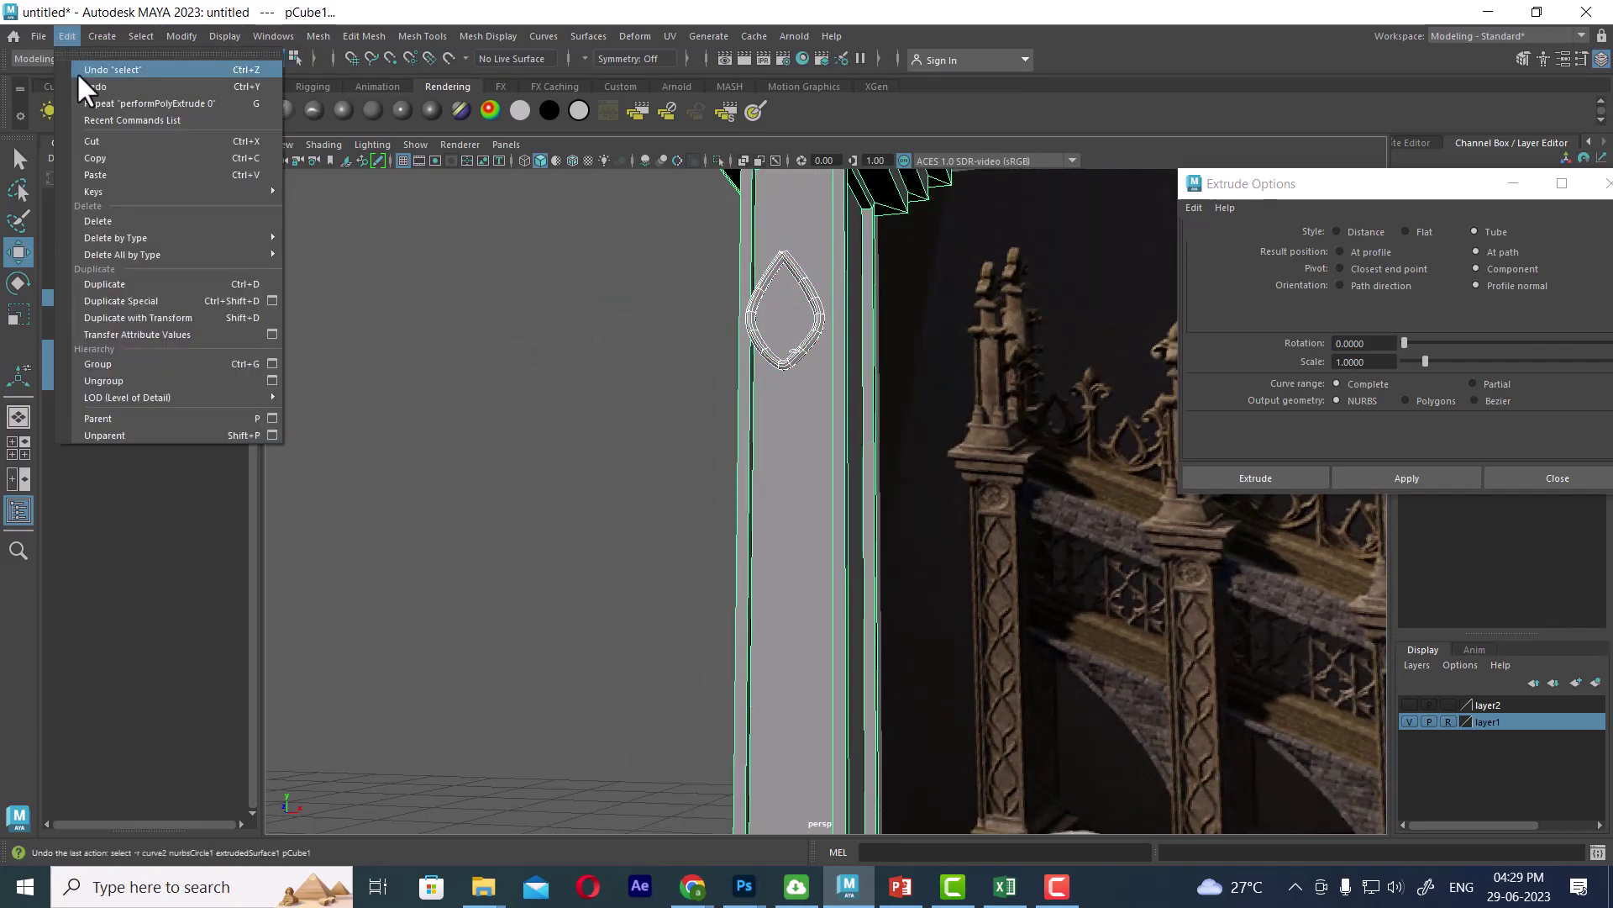
click(291, 228)
click(526, 434)
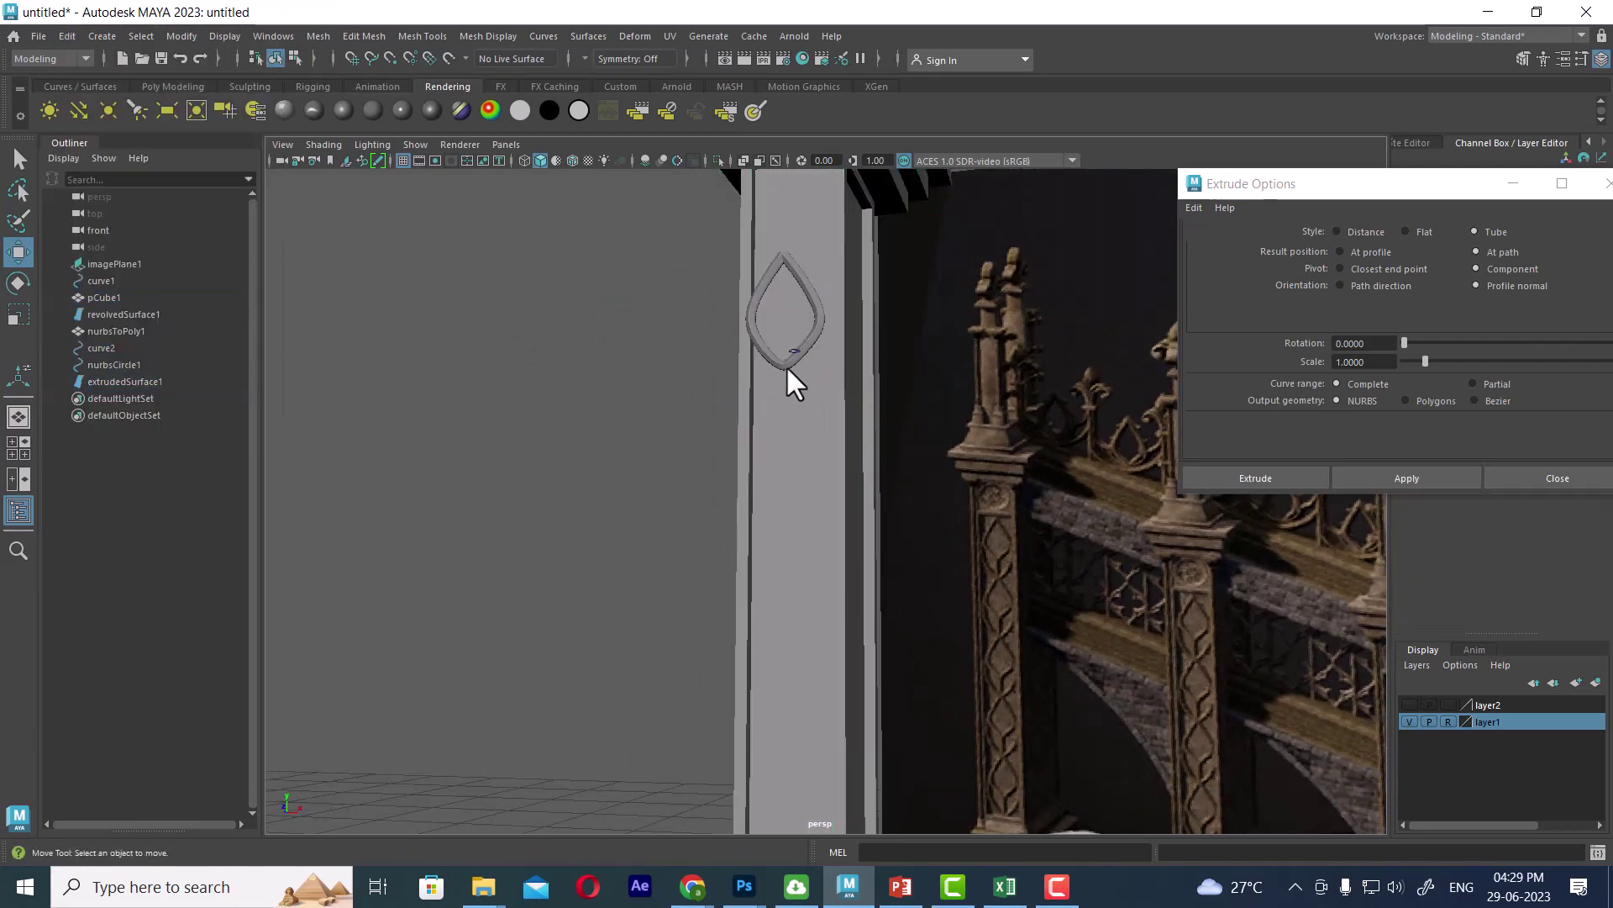
click(785, 361)
scroll(807, 418, down, 2)
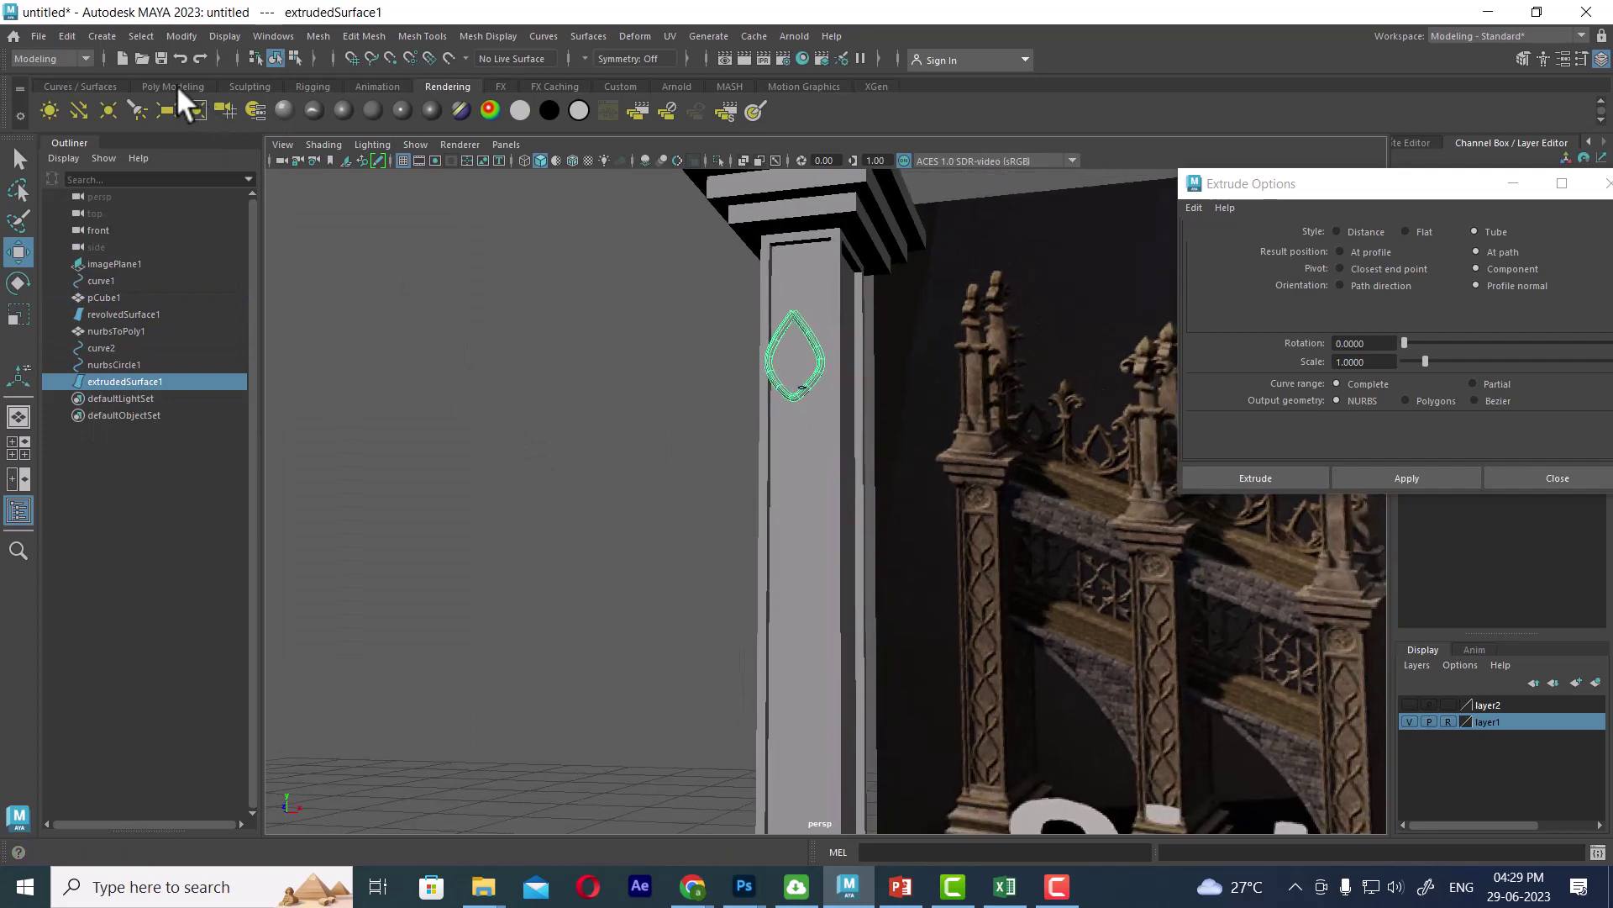
click(181, 36)
click(265, 158)
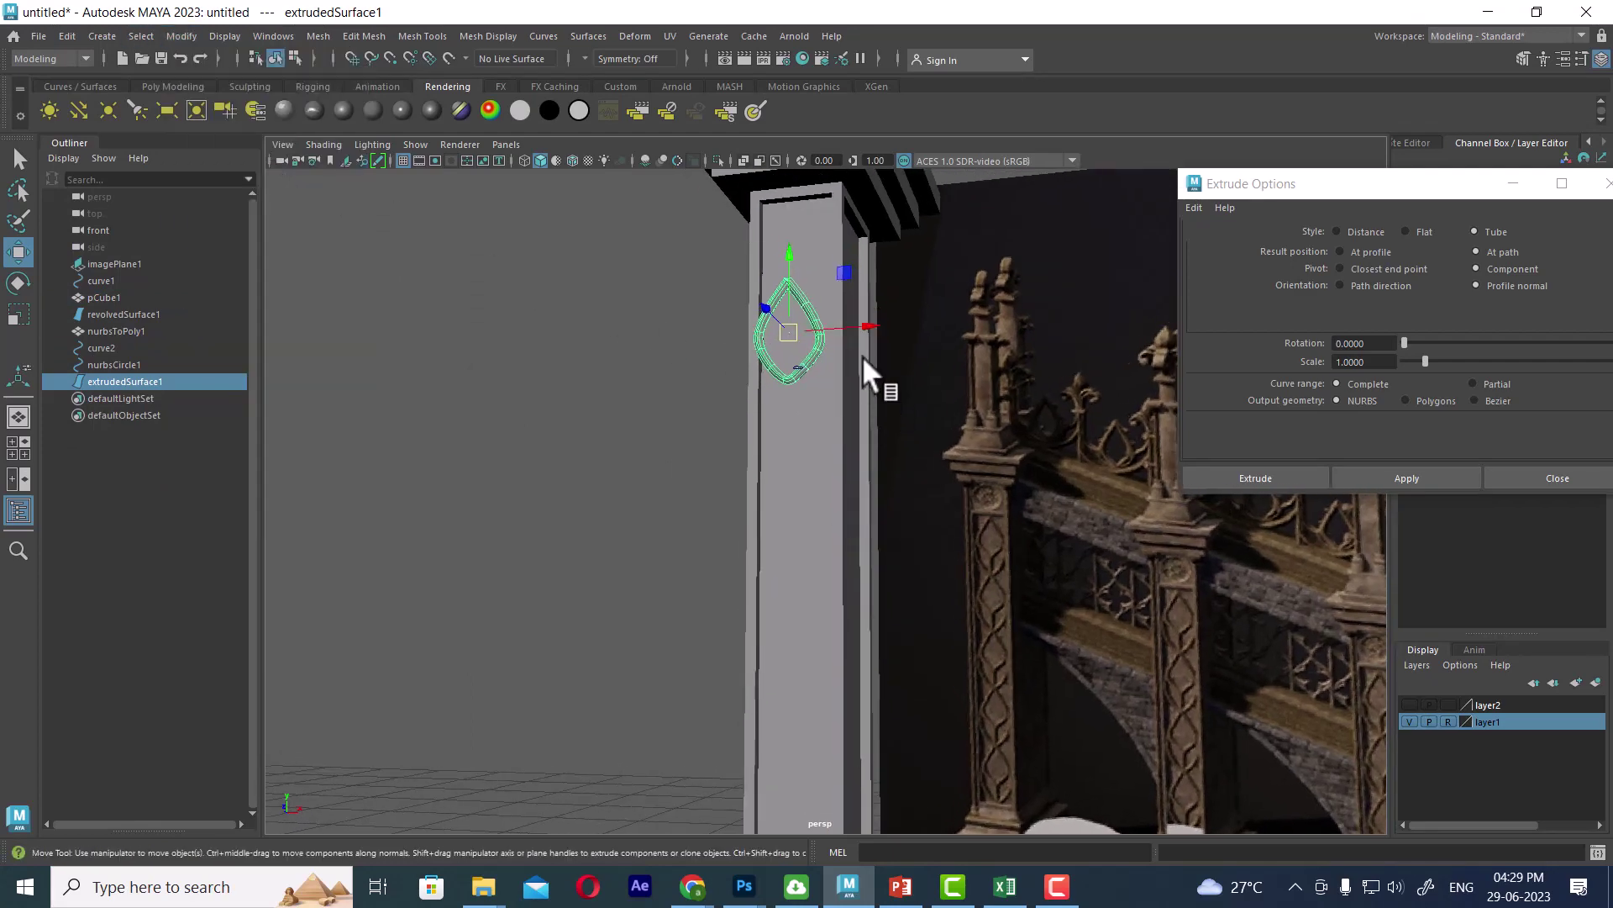
In front view with wireframe on shaded, move the teardrop left to match the reference.
key(space)
mouse_move(862, 355)
mouse_down()
mouse_move(876, 405)
mouse_move(958, 446)
mouse_up()
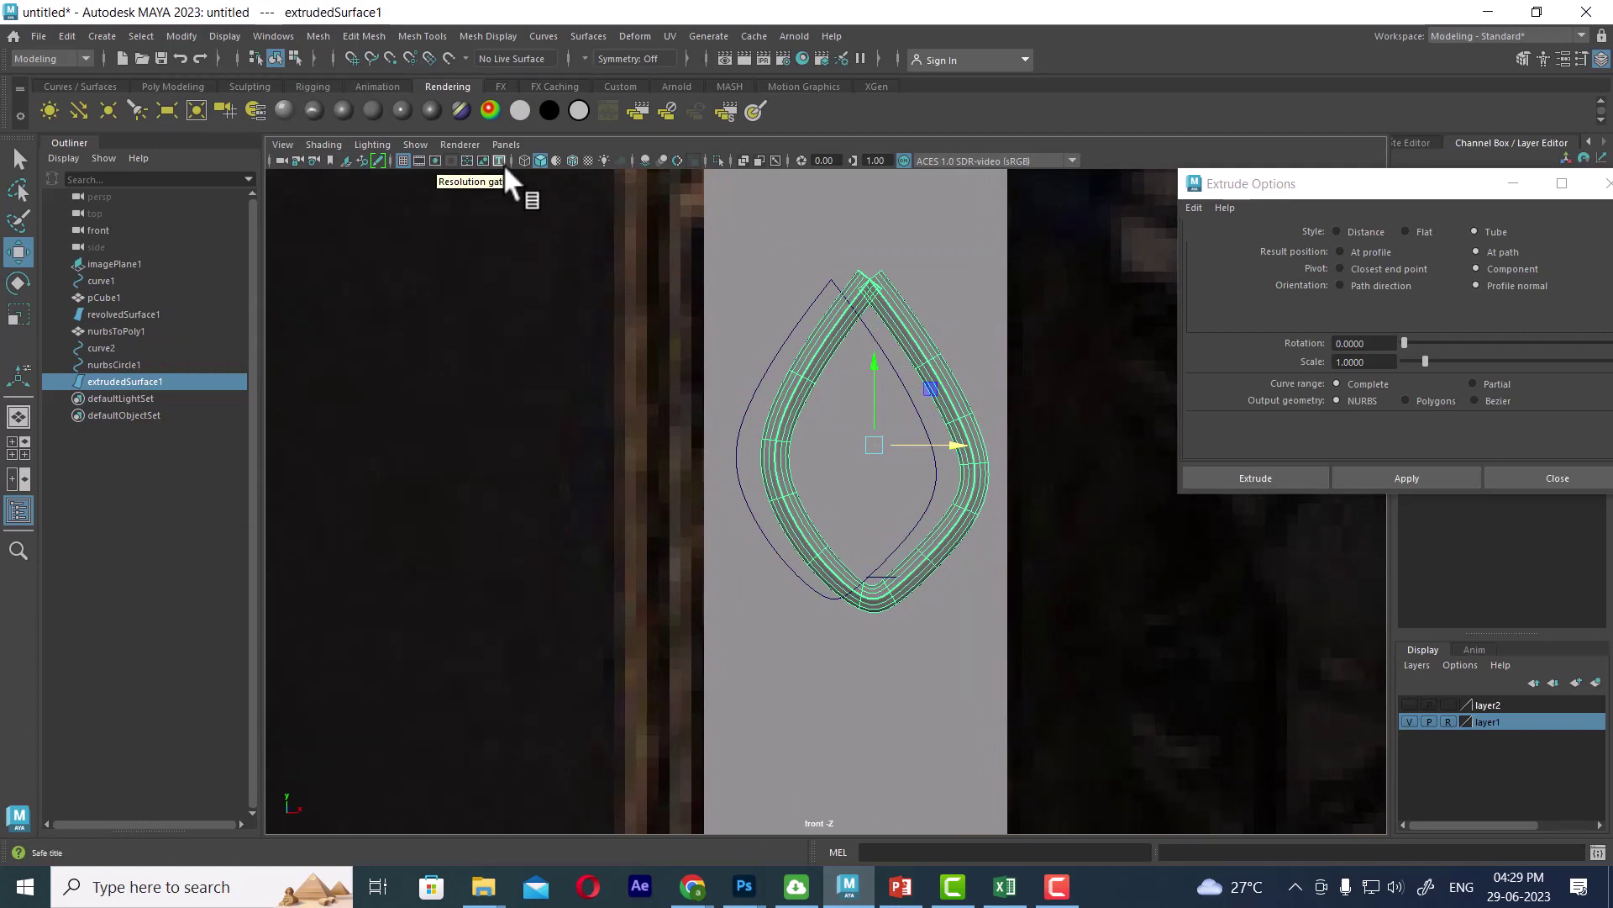
click(573, 162)
drag(960, 443, 936, 435)
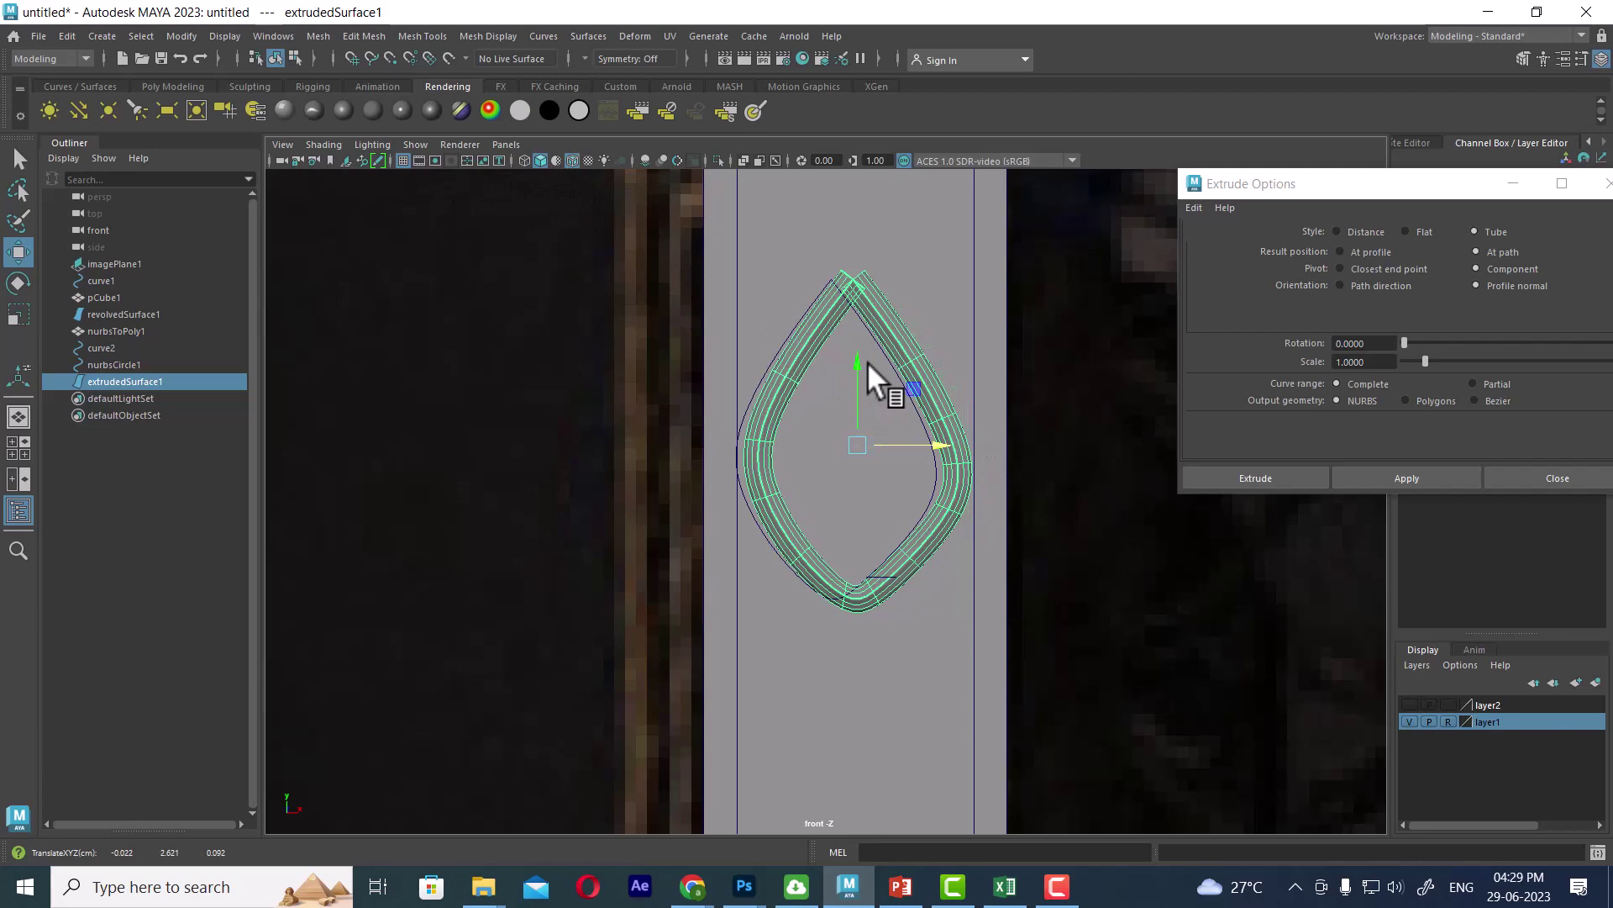
Duplicate the teardrop repeatedly down the pillar front, chaining copies up to extrudedSurface7.
key(ctrl+d)
drag(861, 360, 856, 694)
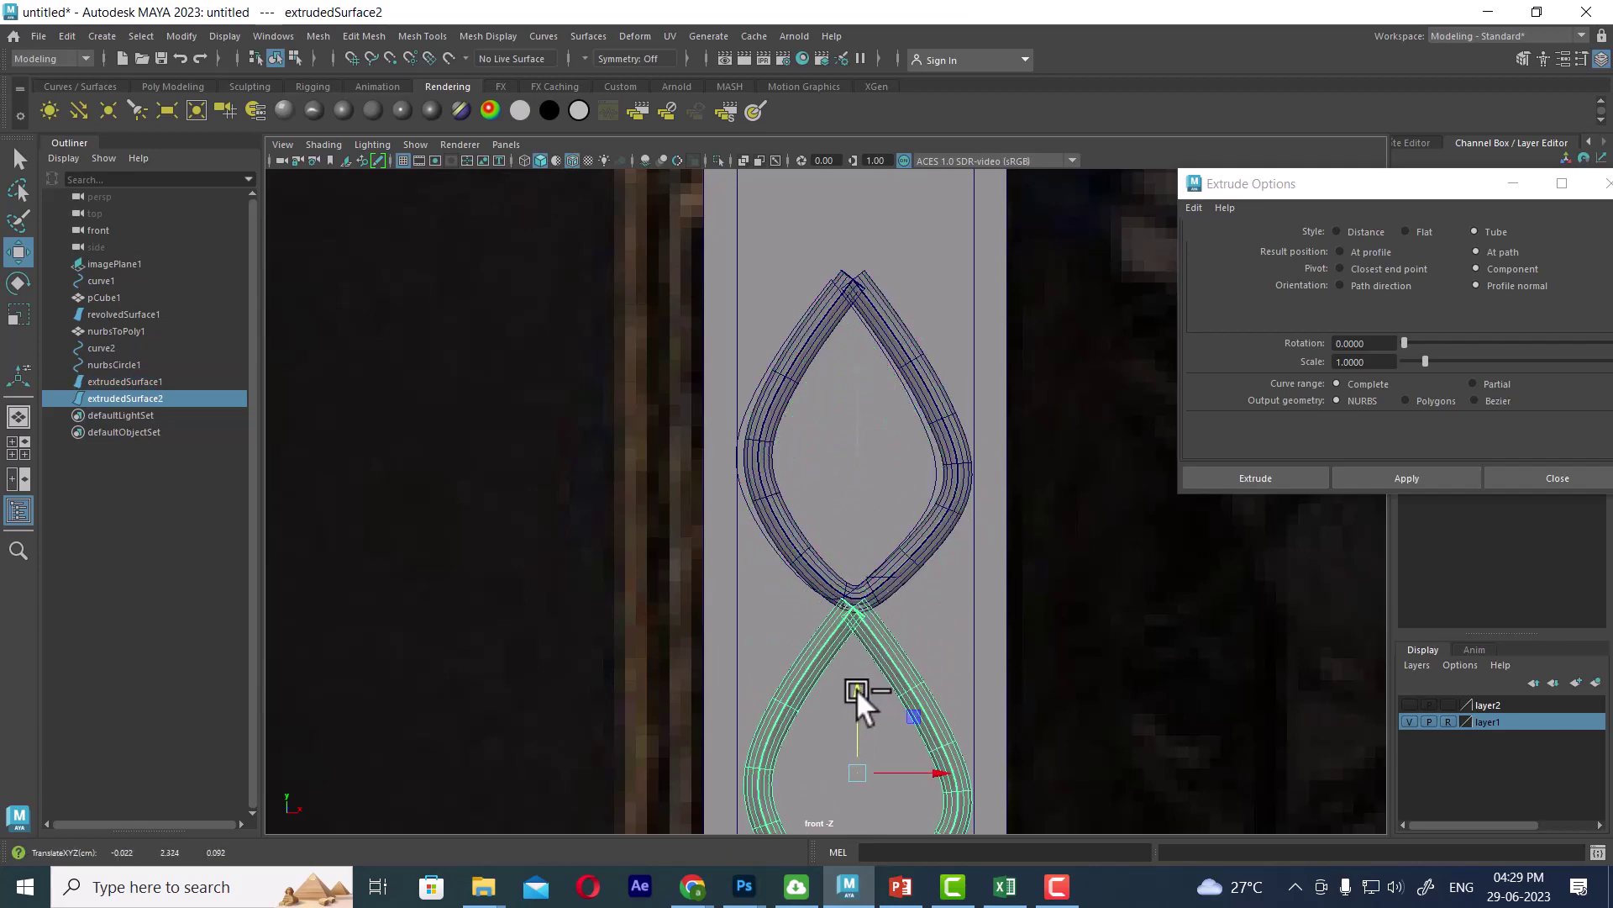
key(ctrl+d)
key(ctrl+d)
key(ctrl+d)
key(ctrl+d)
scroll(708, 326, down, 10)
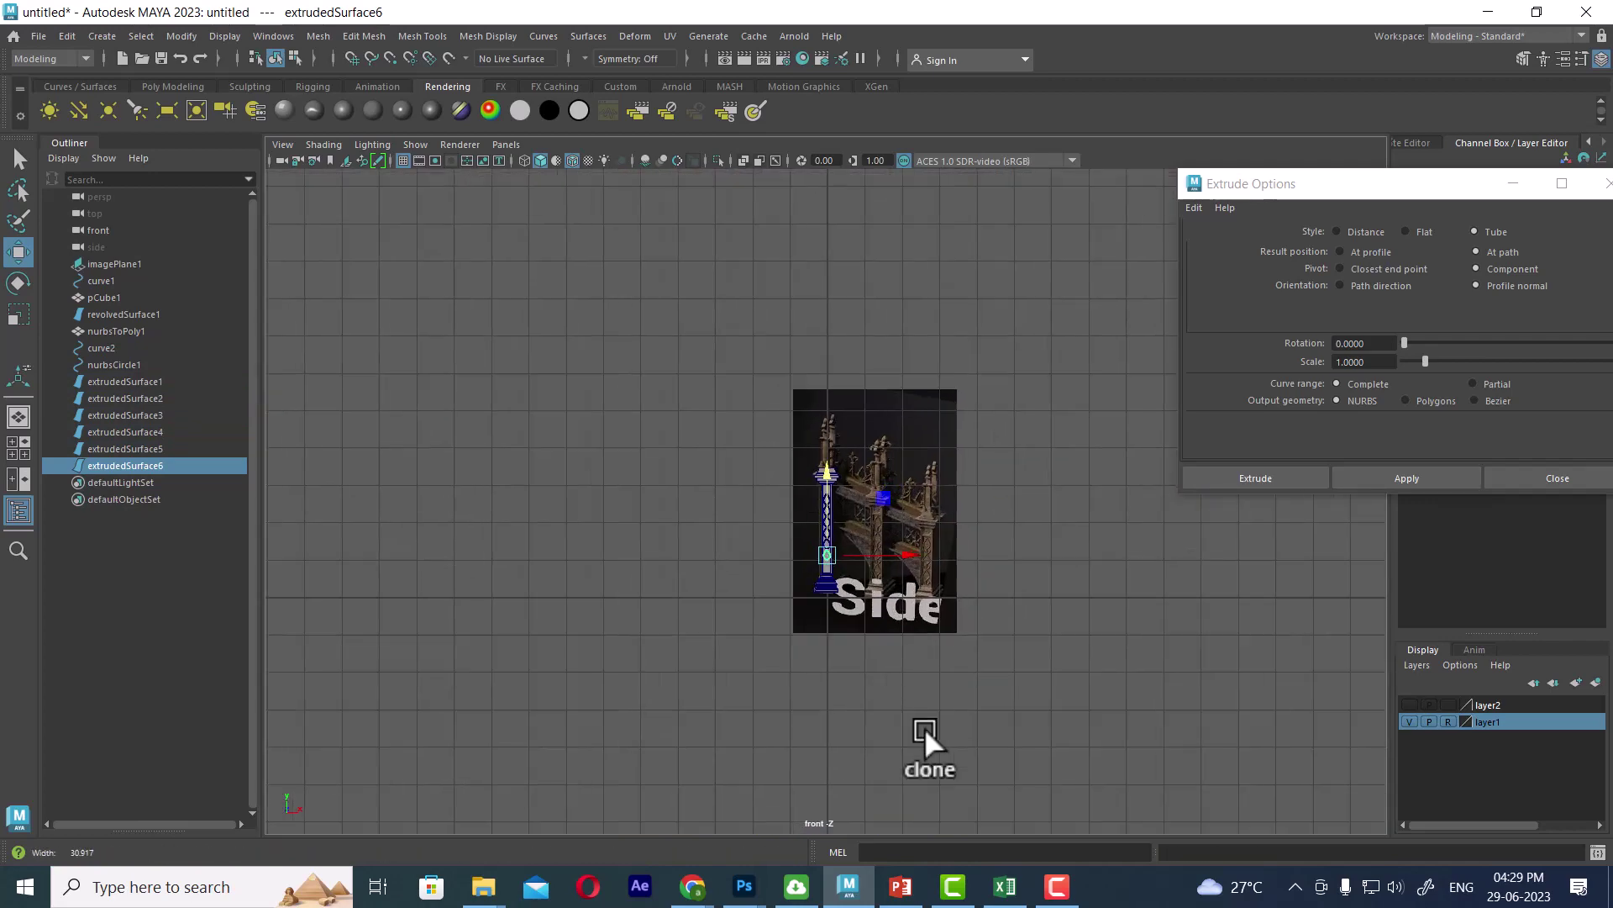
scroll(924, 728, up, 1)
Return to a perspective view of the whole pillar and select the pillar body.
shift+drag(859, 638, 860, 632)
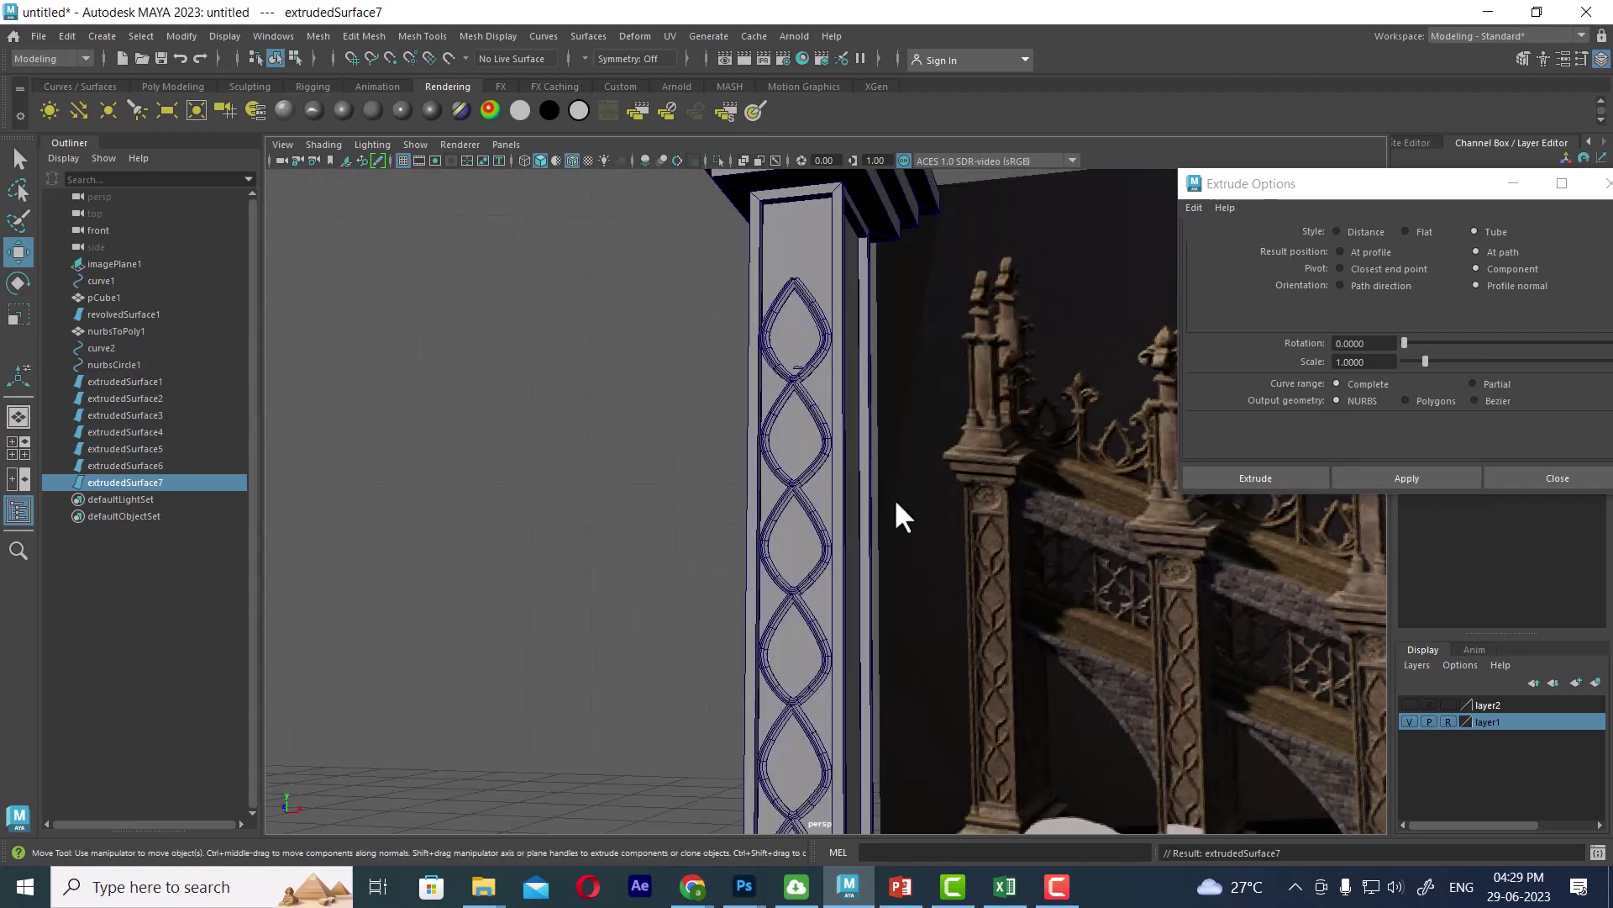
mouse_move(788, 348)
alt+mouse_down()
mouse_move(814, 501)
mouse_move(784, 487)
mouse_move(840, 477)
mouse_move(770, 424)
alt+mouse_up()
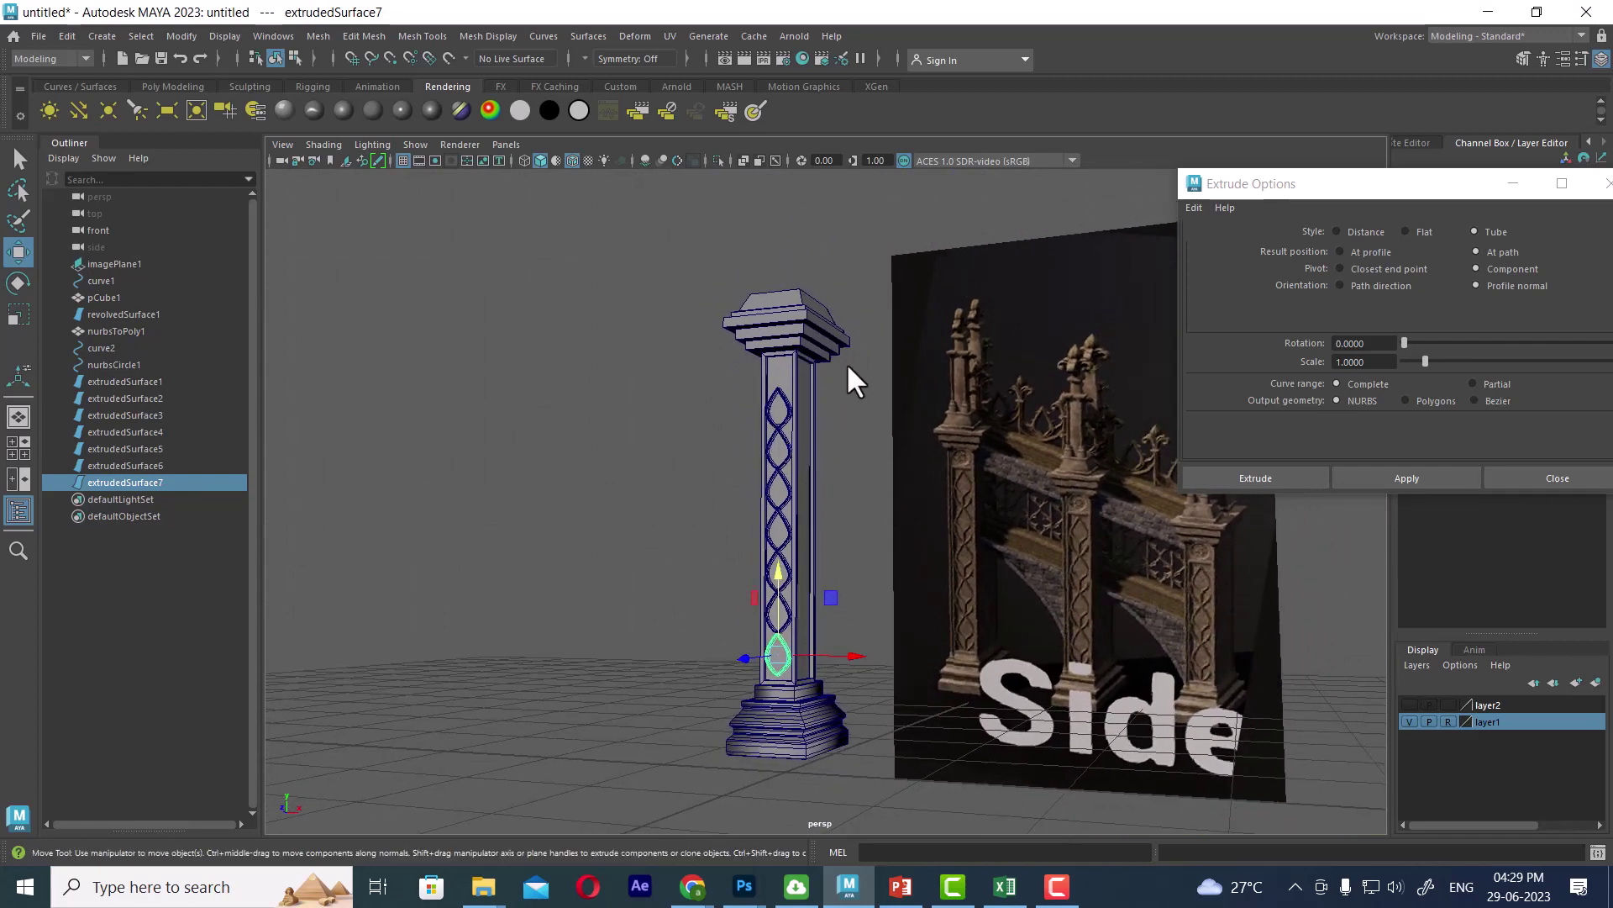
click(824, 330)
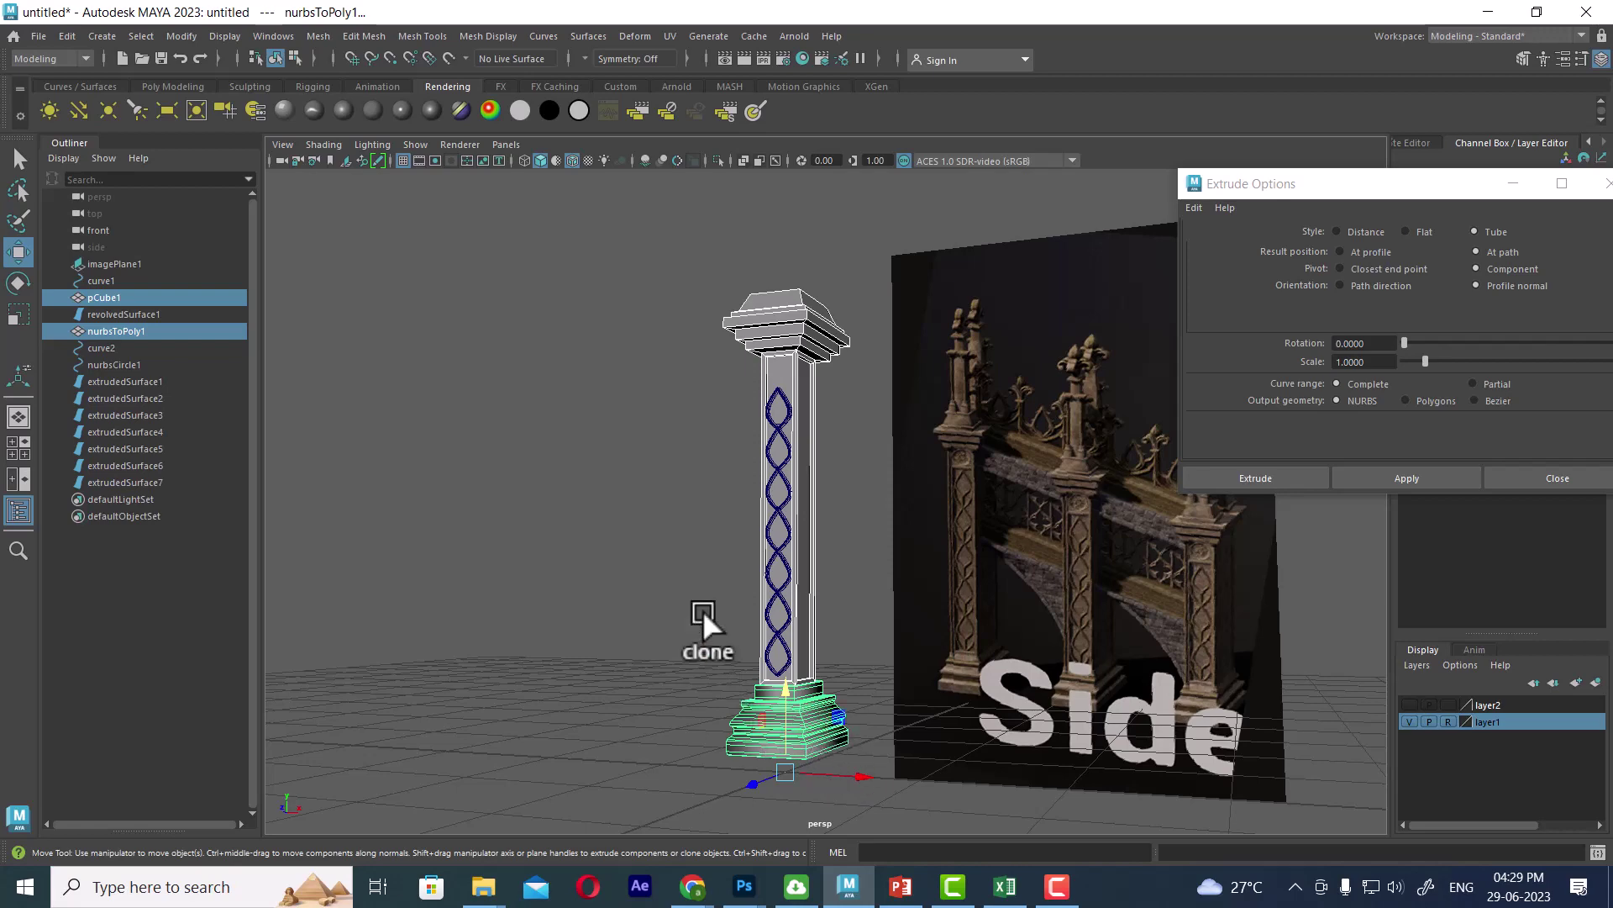
In the front view, marquee-select the pillar together with all its ornaments.
key(space)
key(space)
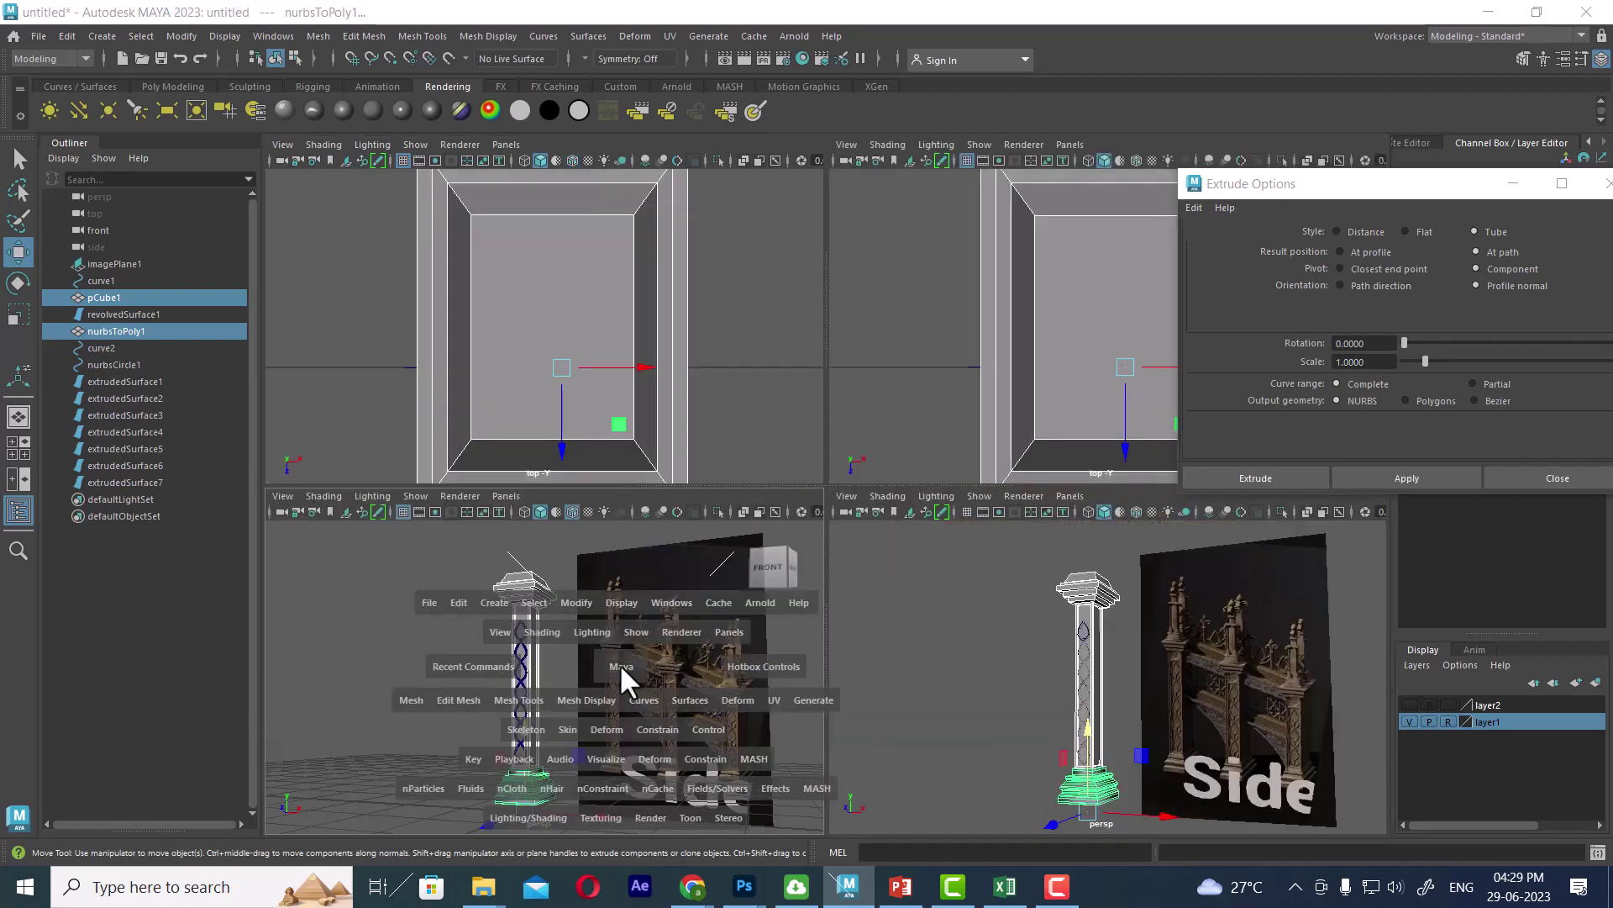
click(623, 694)
scroll(732, 699, up, 3)
key(space)
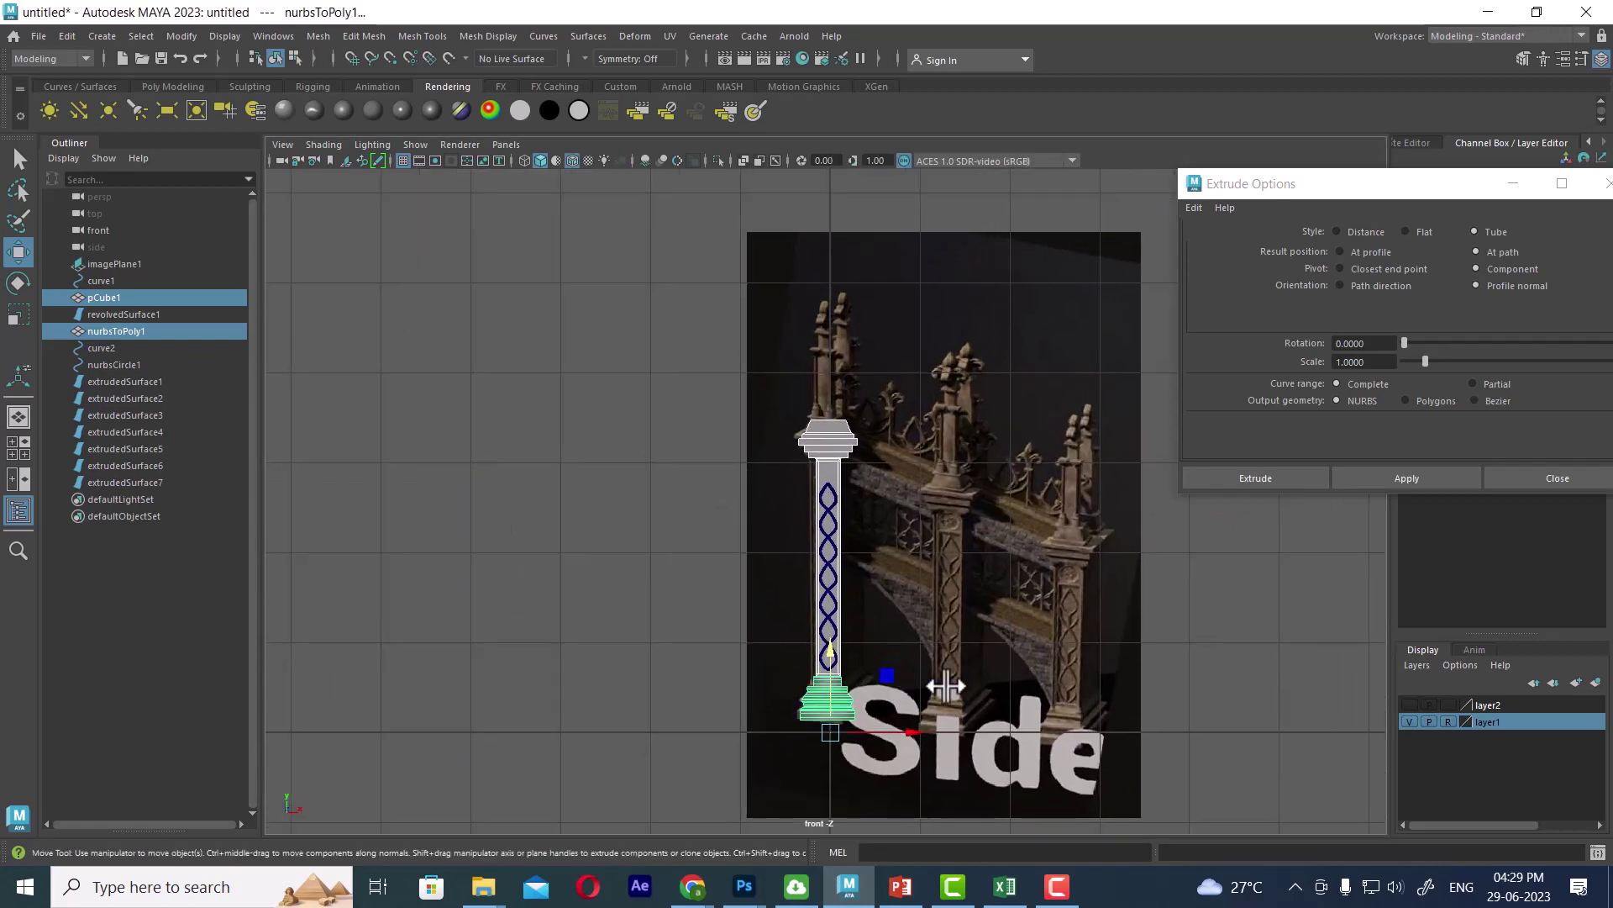
scroll(944, 684, up, 2)
scroll(882, 630, up, 2)
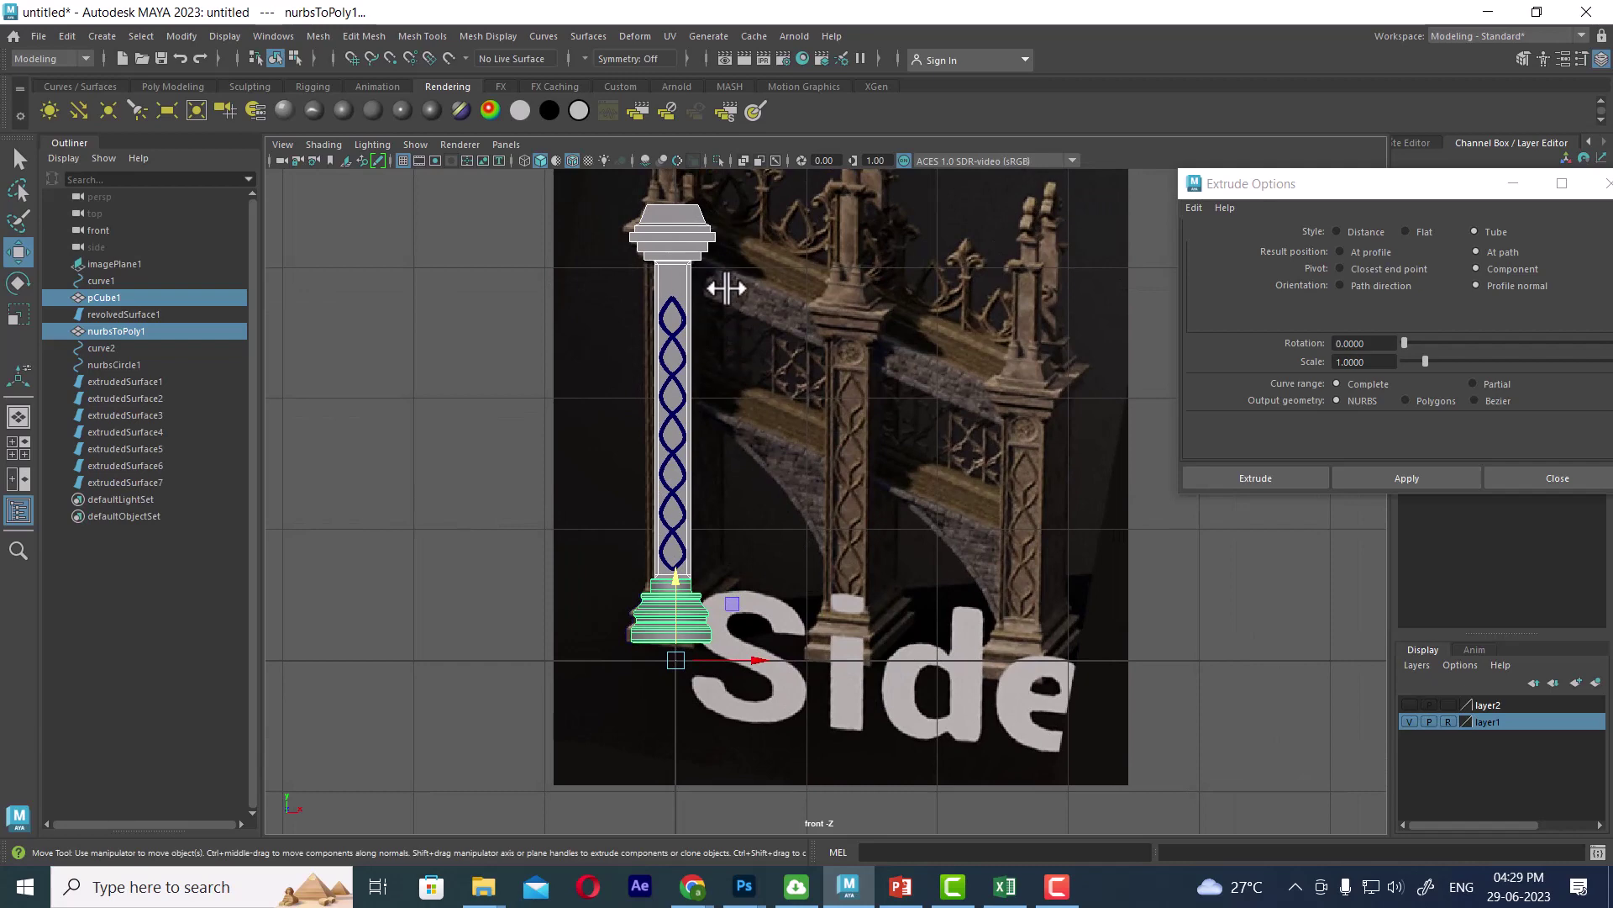
drag(622, 214, 722, 756)
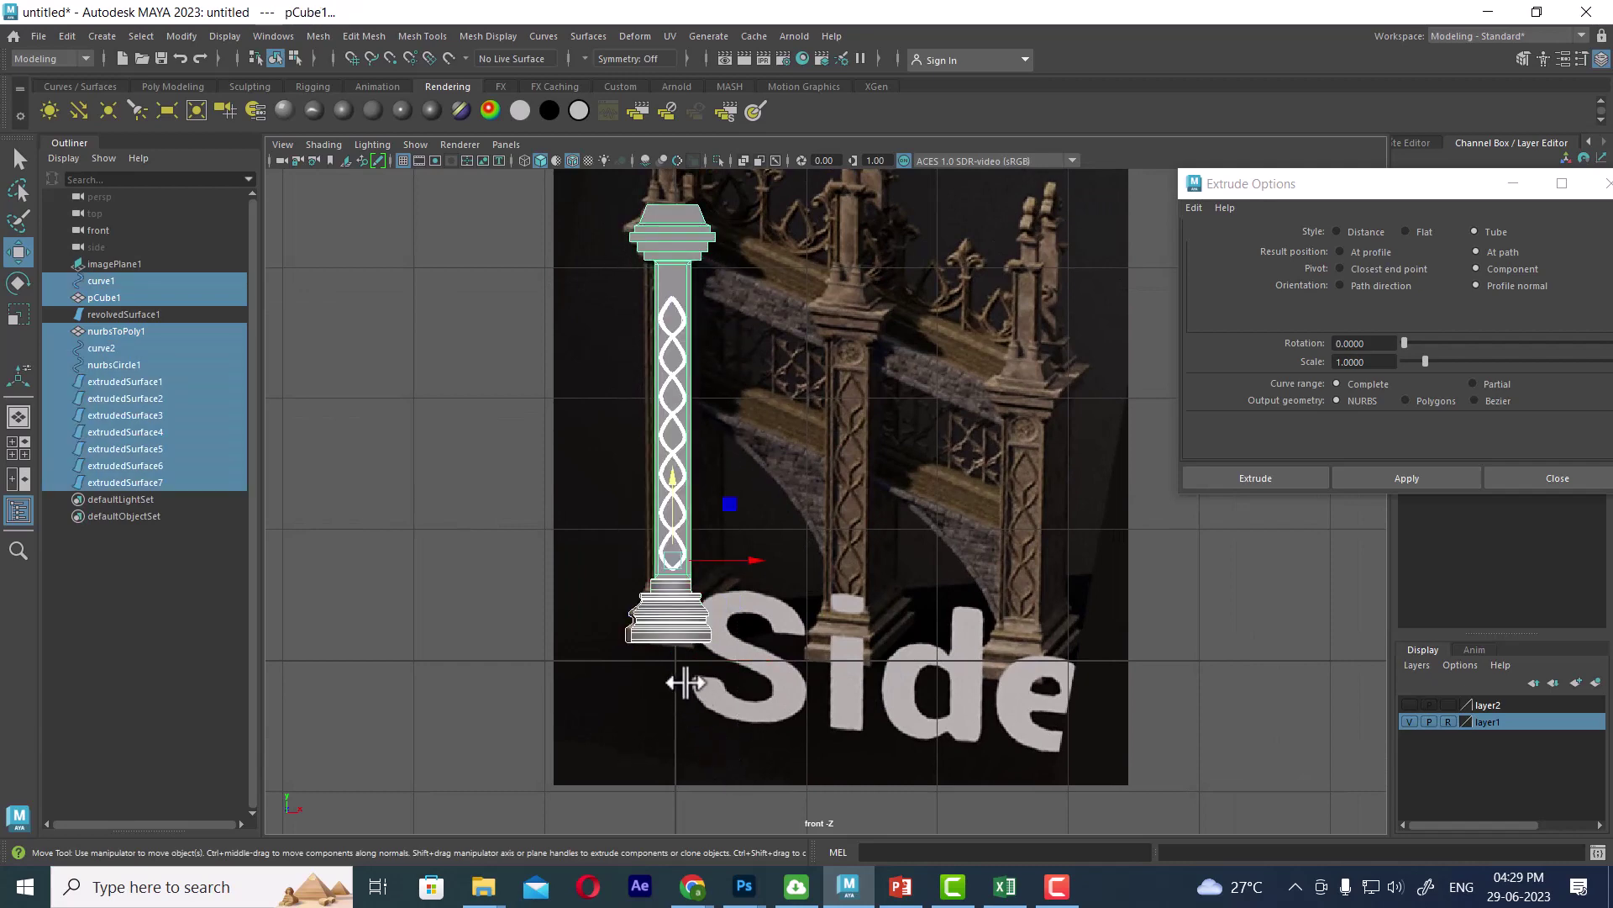
Duplicate the pillar beside the original, Shift+D a third copy rightward, and select the middle one.
key(ctrl+d)
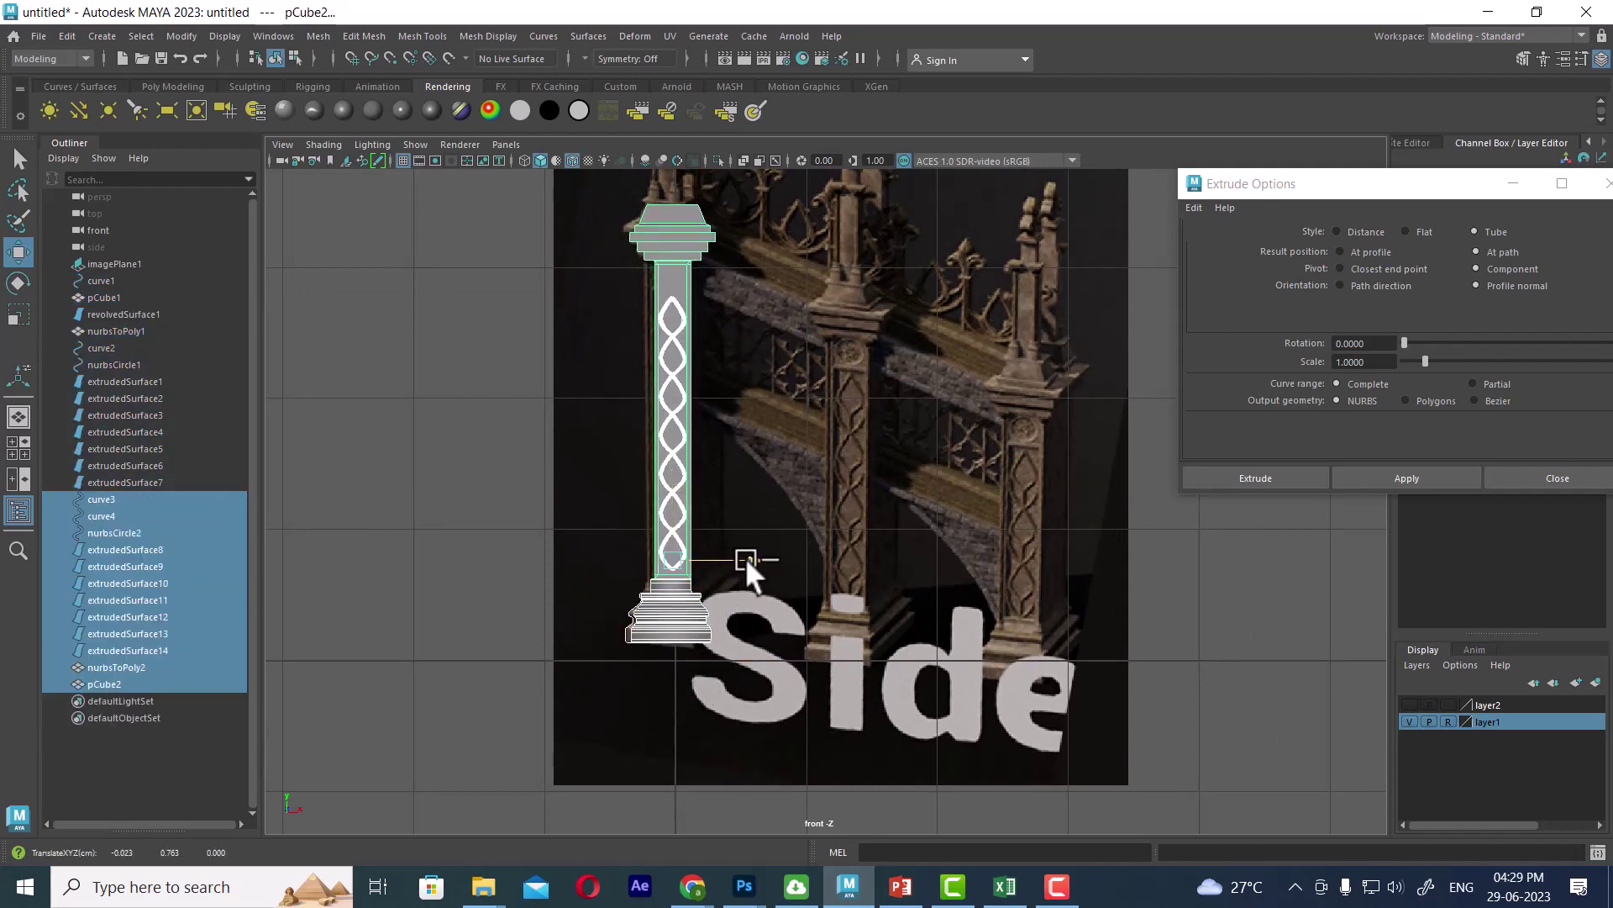
drag(744, 557, 919, 587)
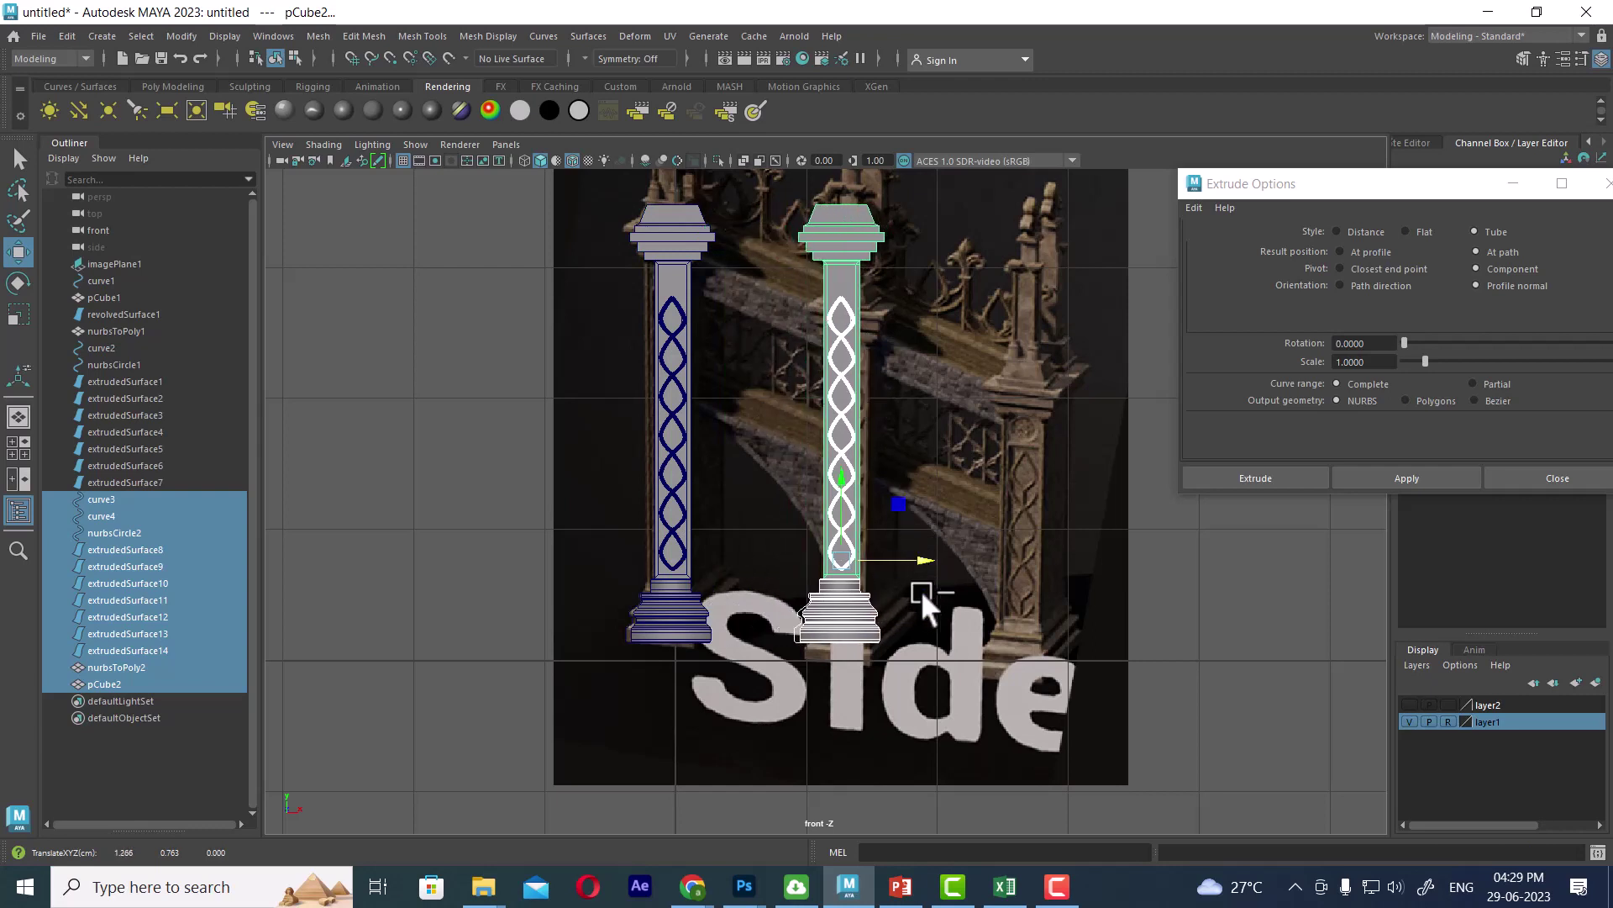
key(shift+d)
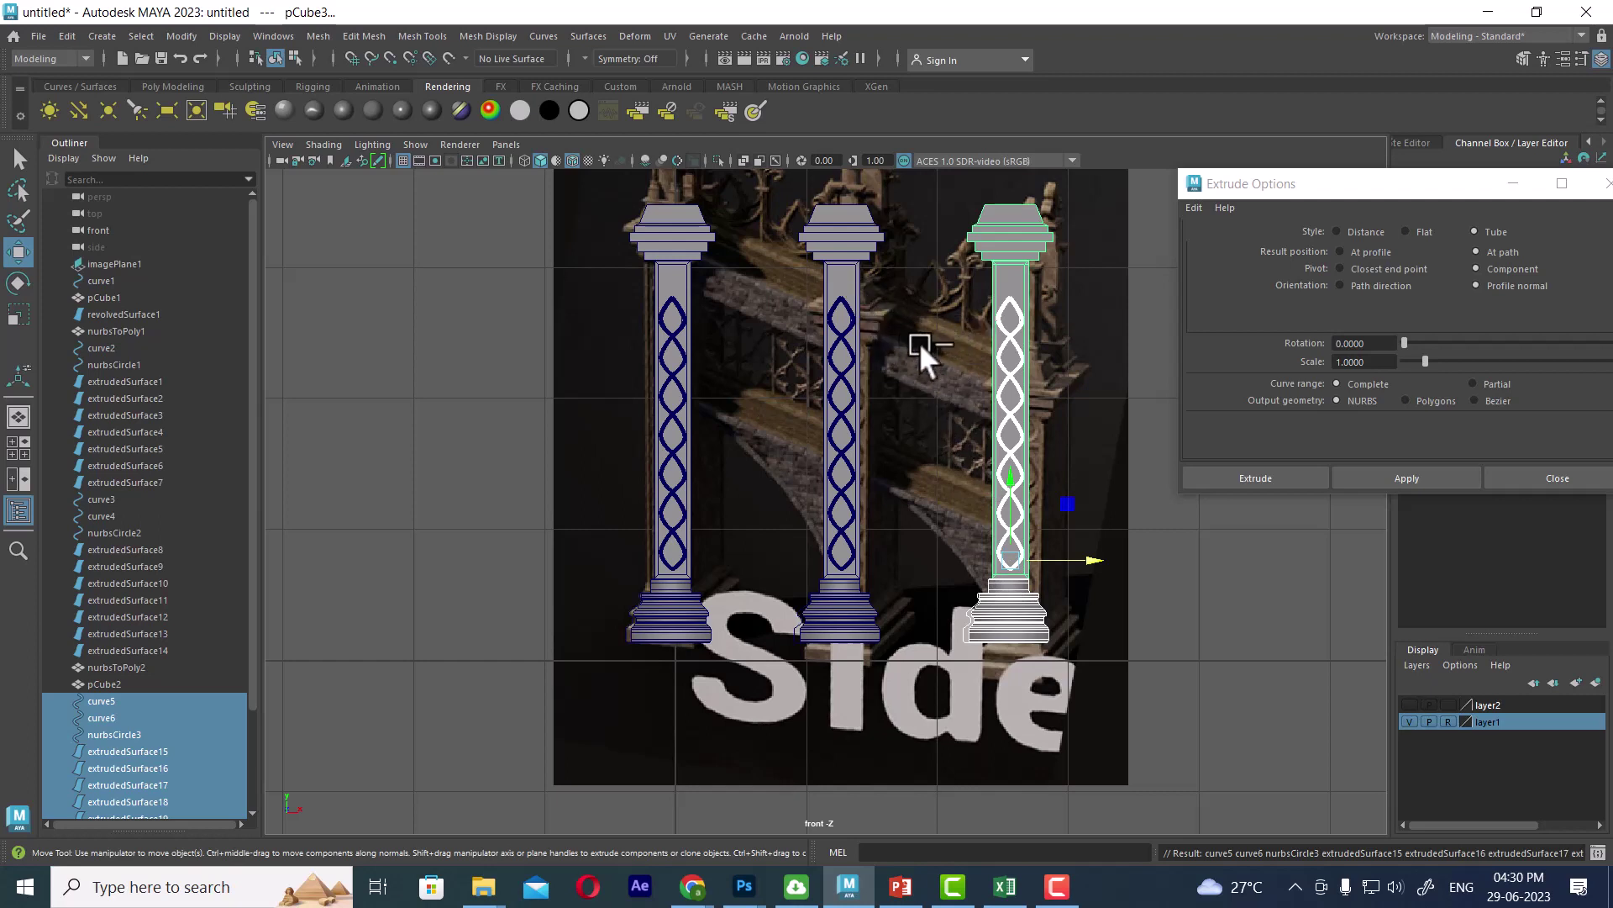
click(852, 271)
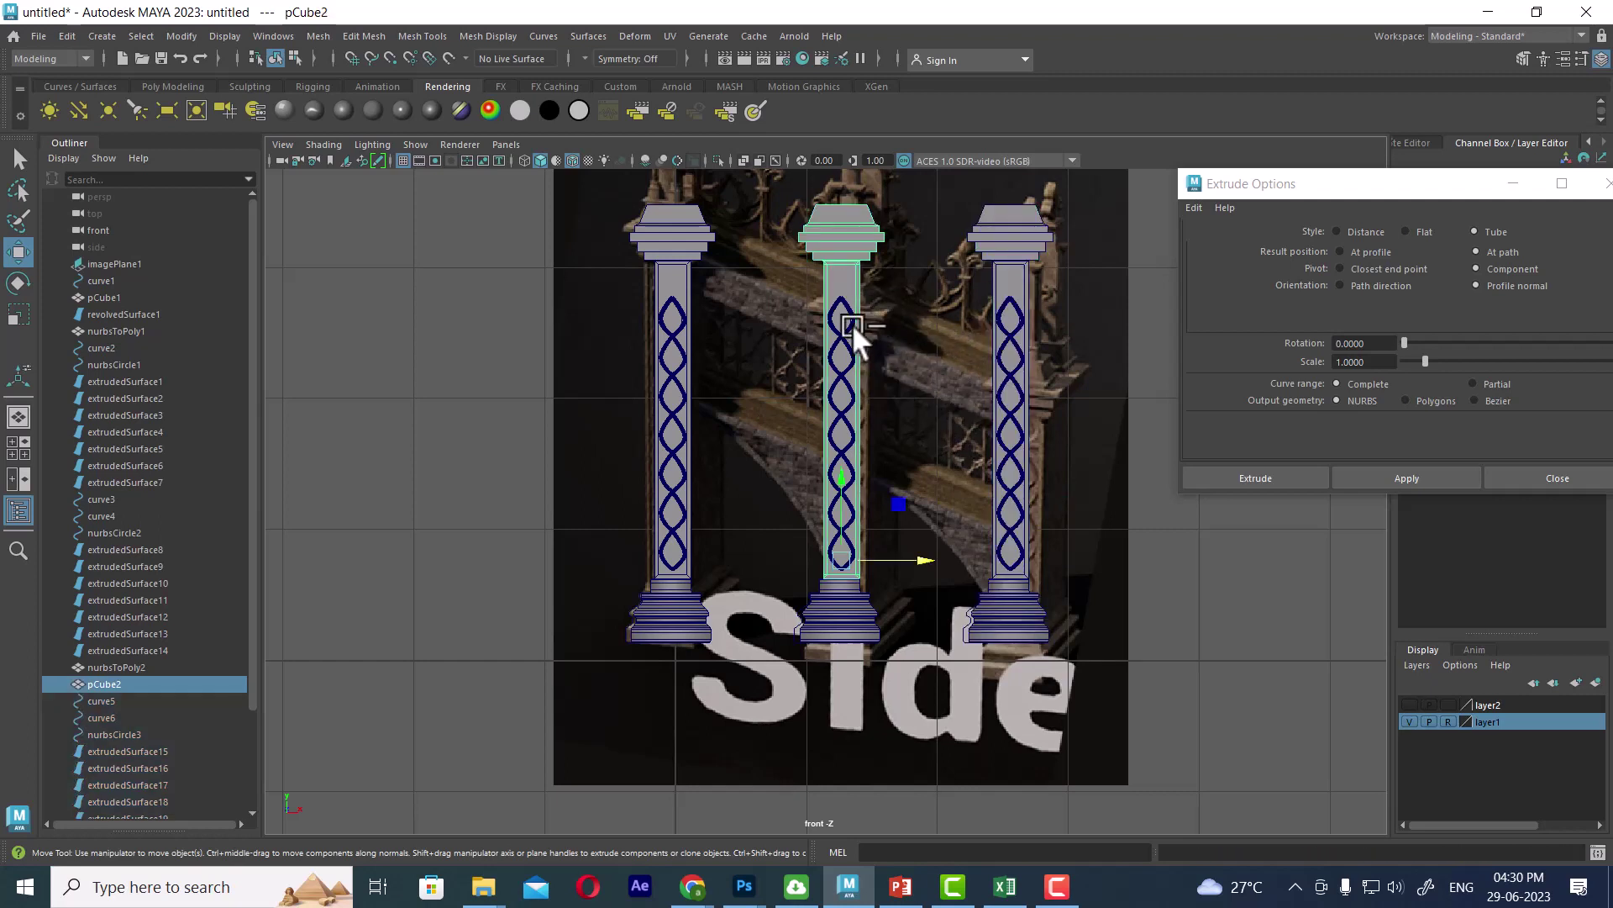
In wireframe, lower the middle pillar's top vertices to shorten it.
key(4)
right_drag(738, 294, 734, 285)
alt+middle_drag(781, 341, 794, 433)
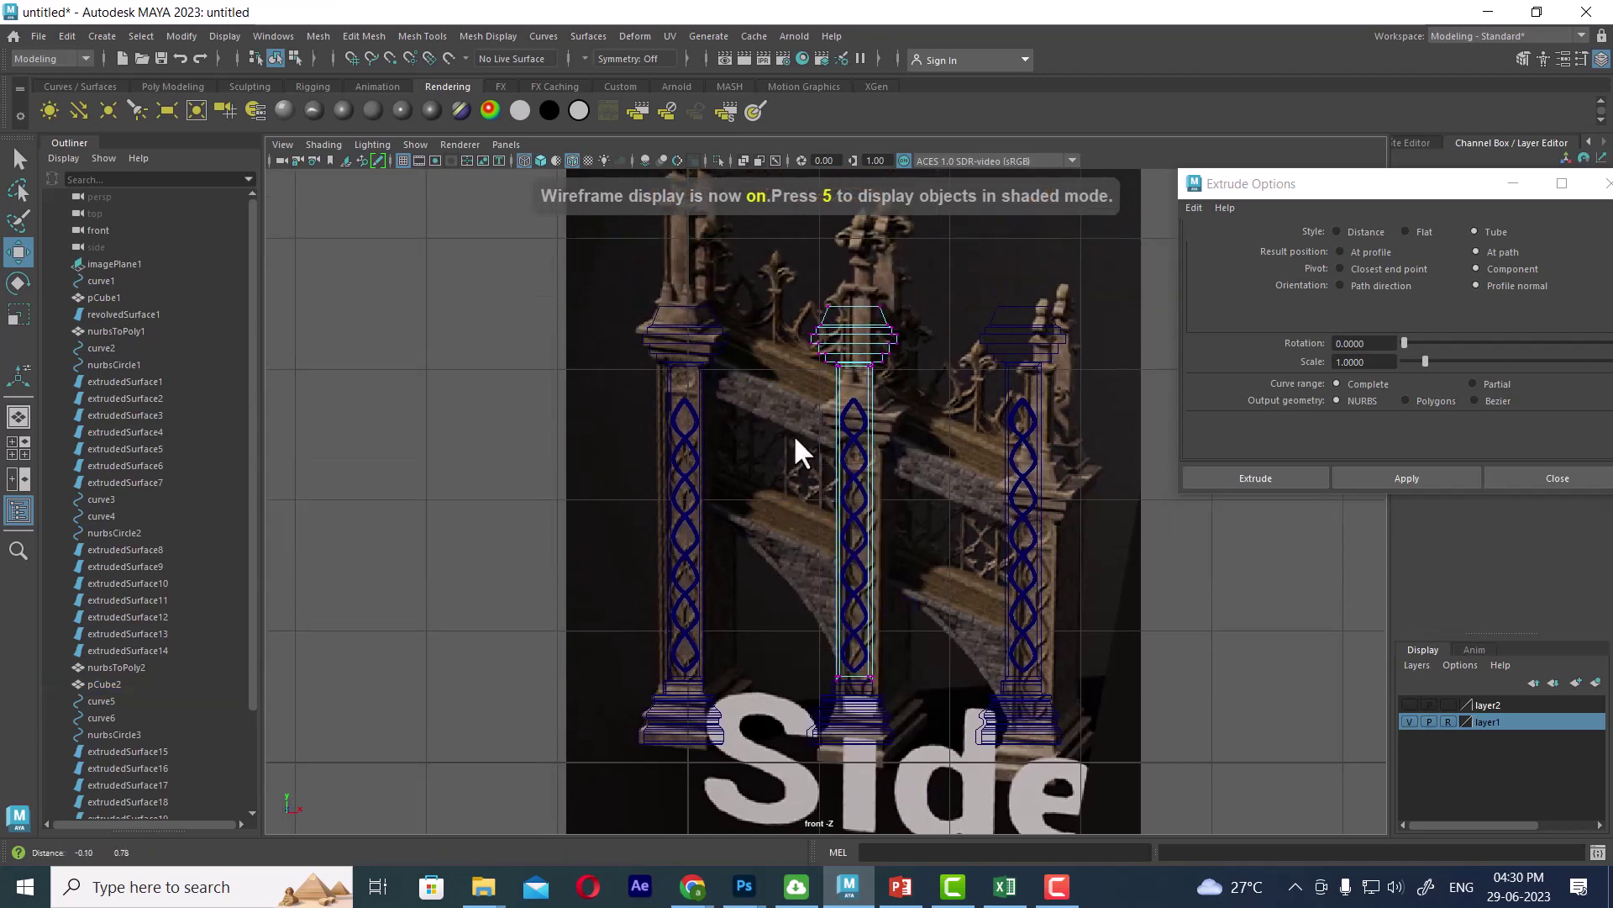
drag(780, 264, 948, 386)
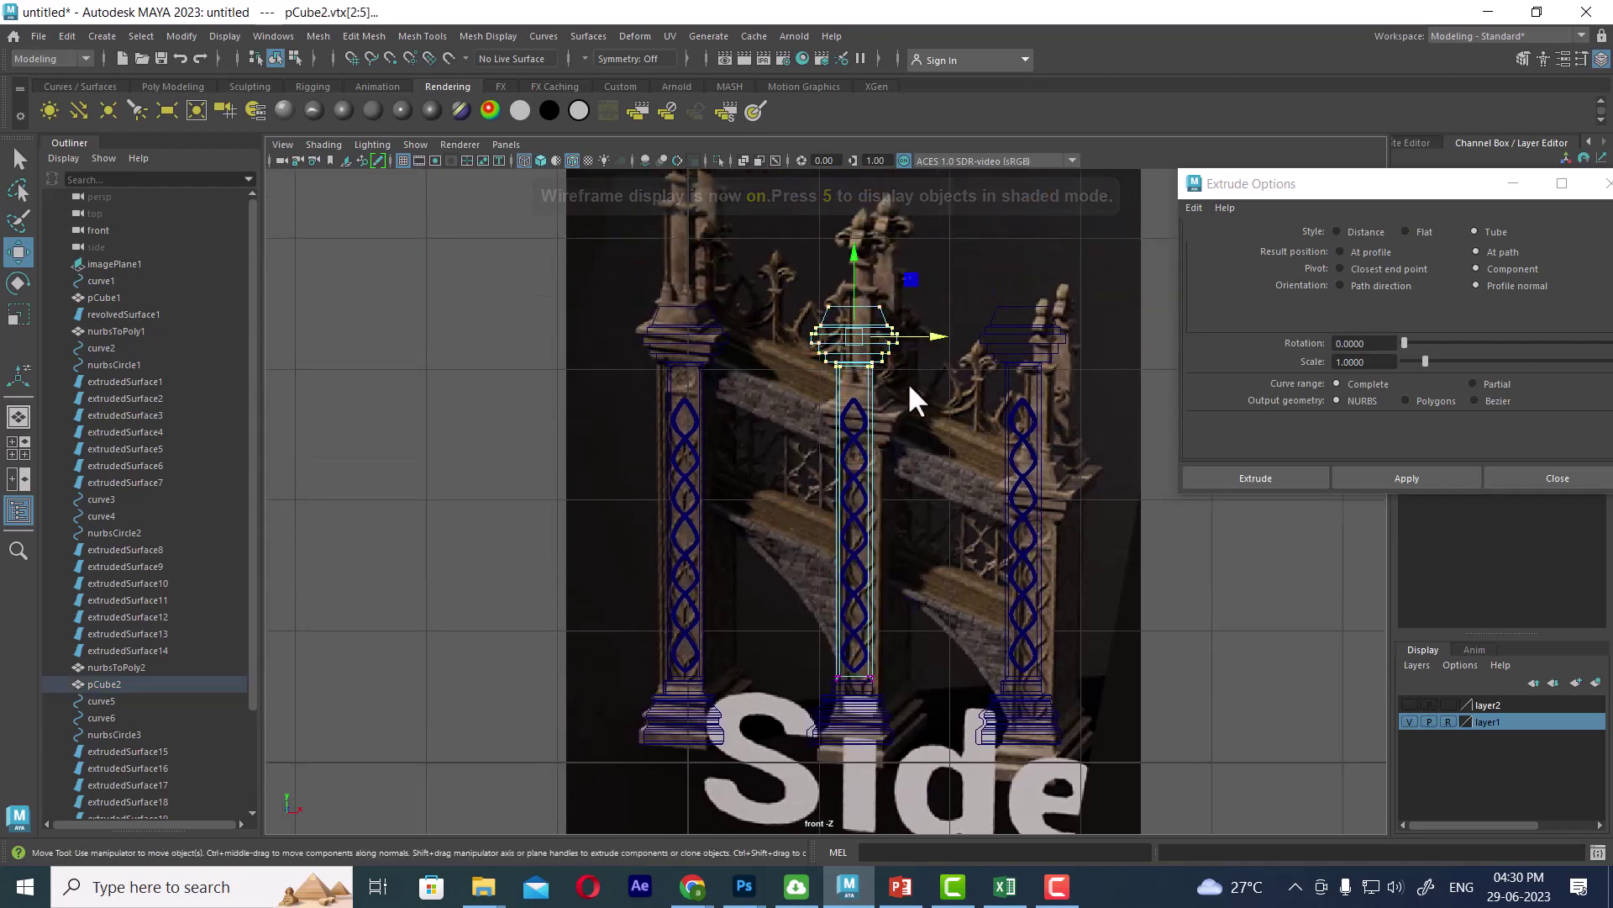
drag(852, 254, 863, 345)
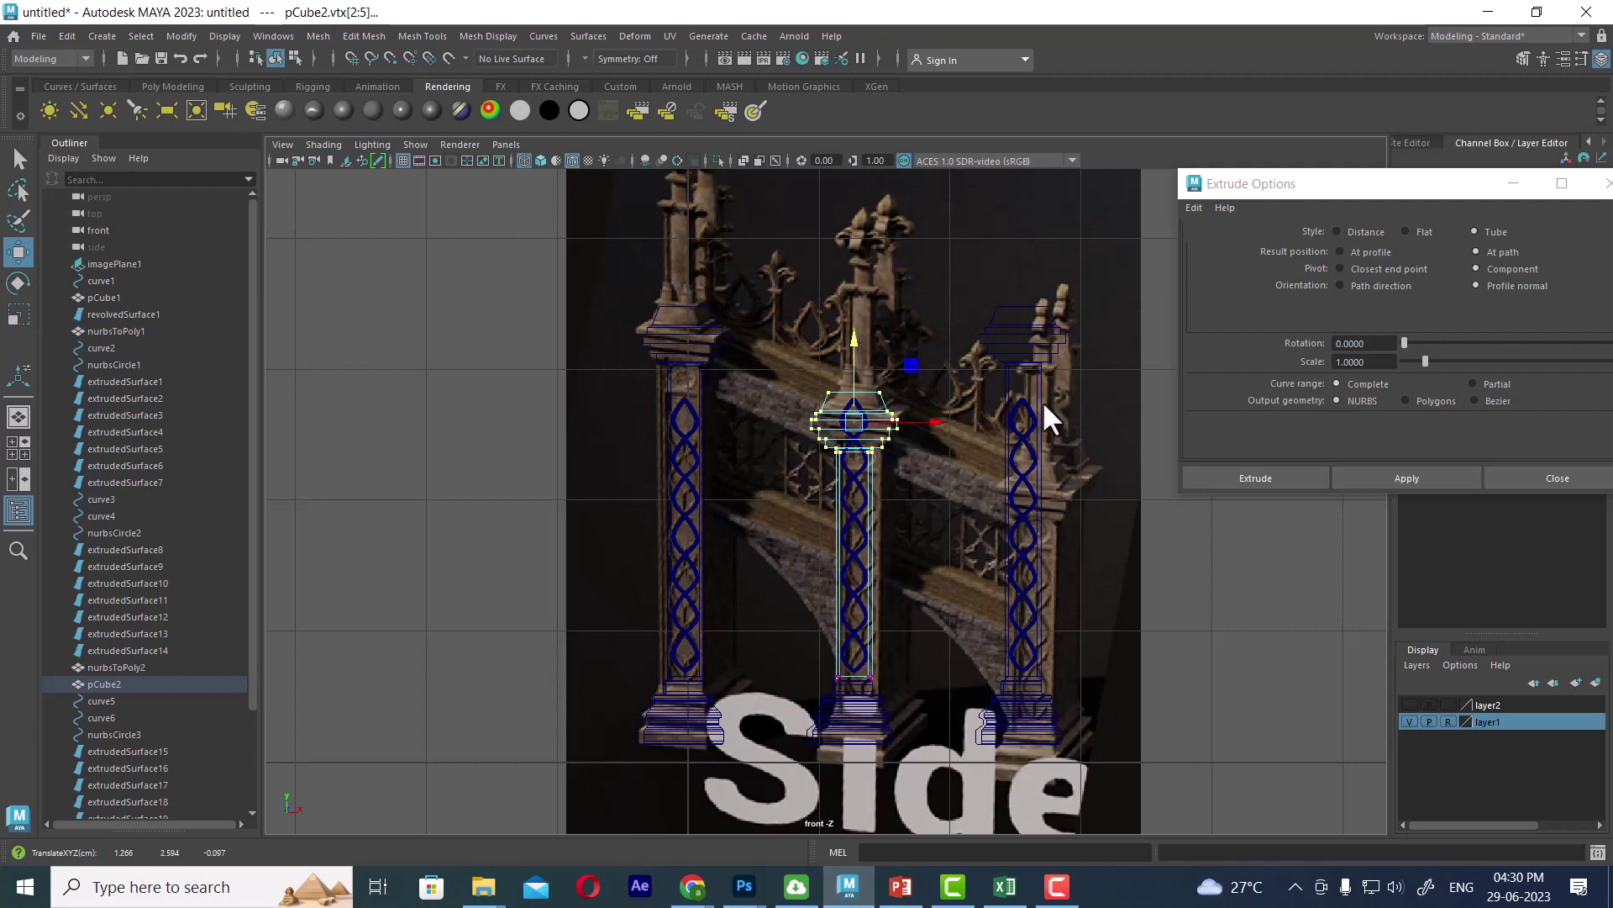
Lower the right pillar's top vertices below the middle pillar's height.
click(1031, 360)
right_drag(1049, 326, 922, 240)
drag(924, 231, 1092, 370)
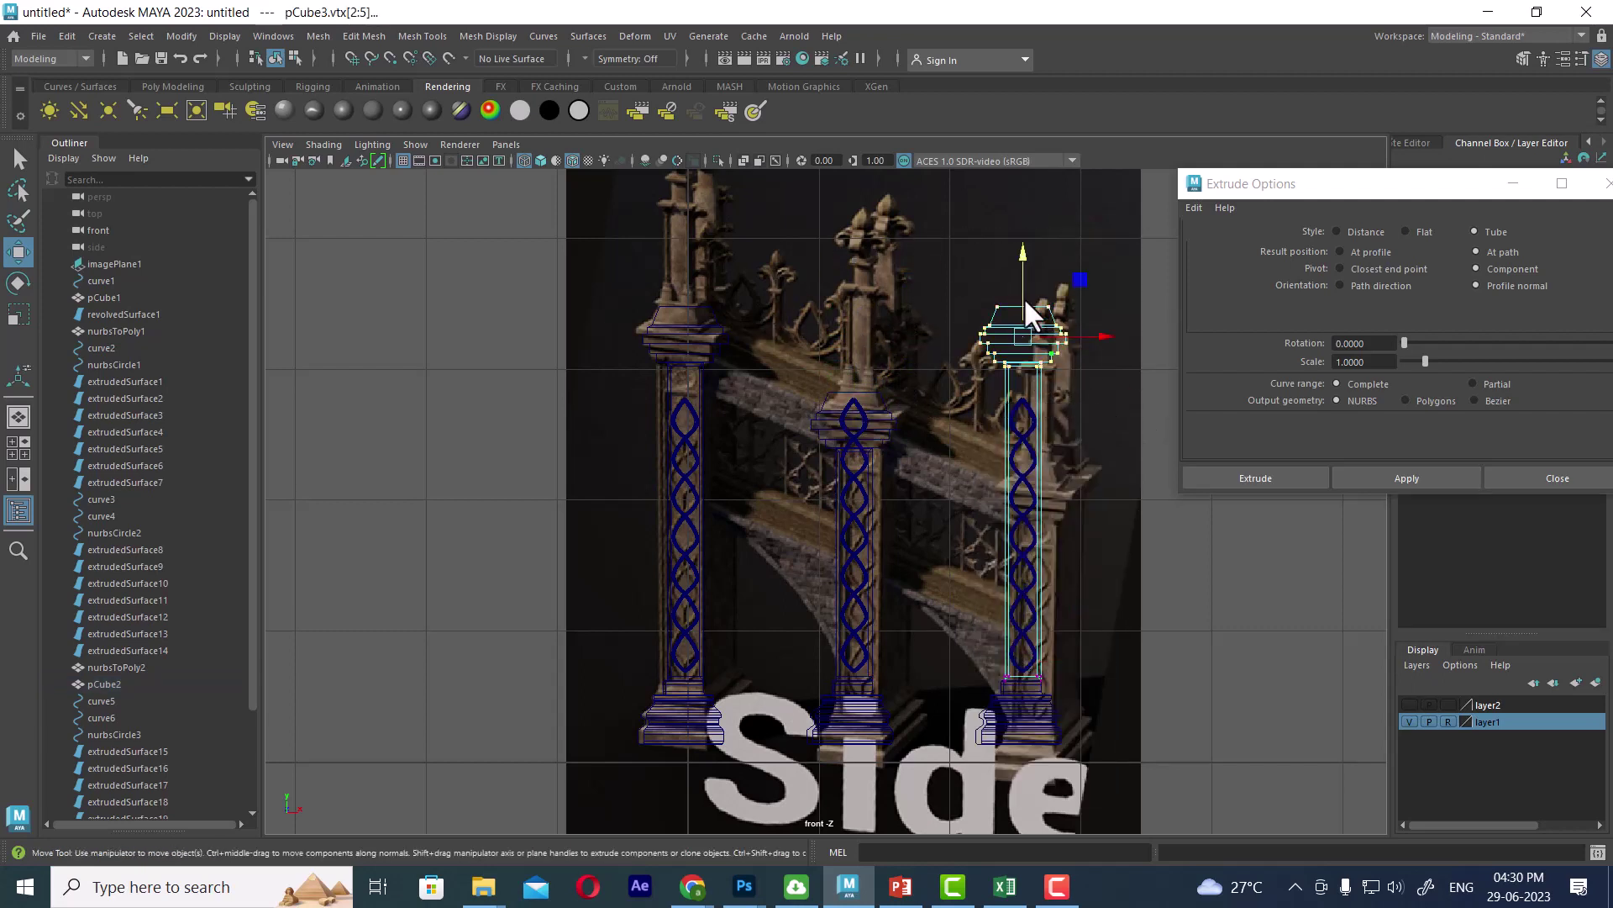
drag(1024, 252, 1040, 406)
alt+middle_drag(936, 499, 928, 380)
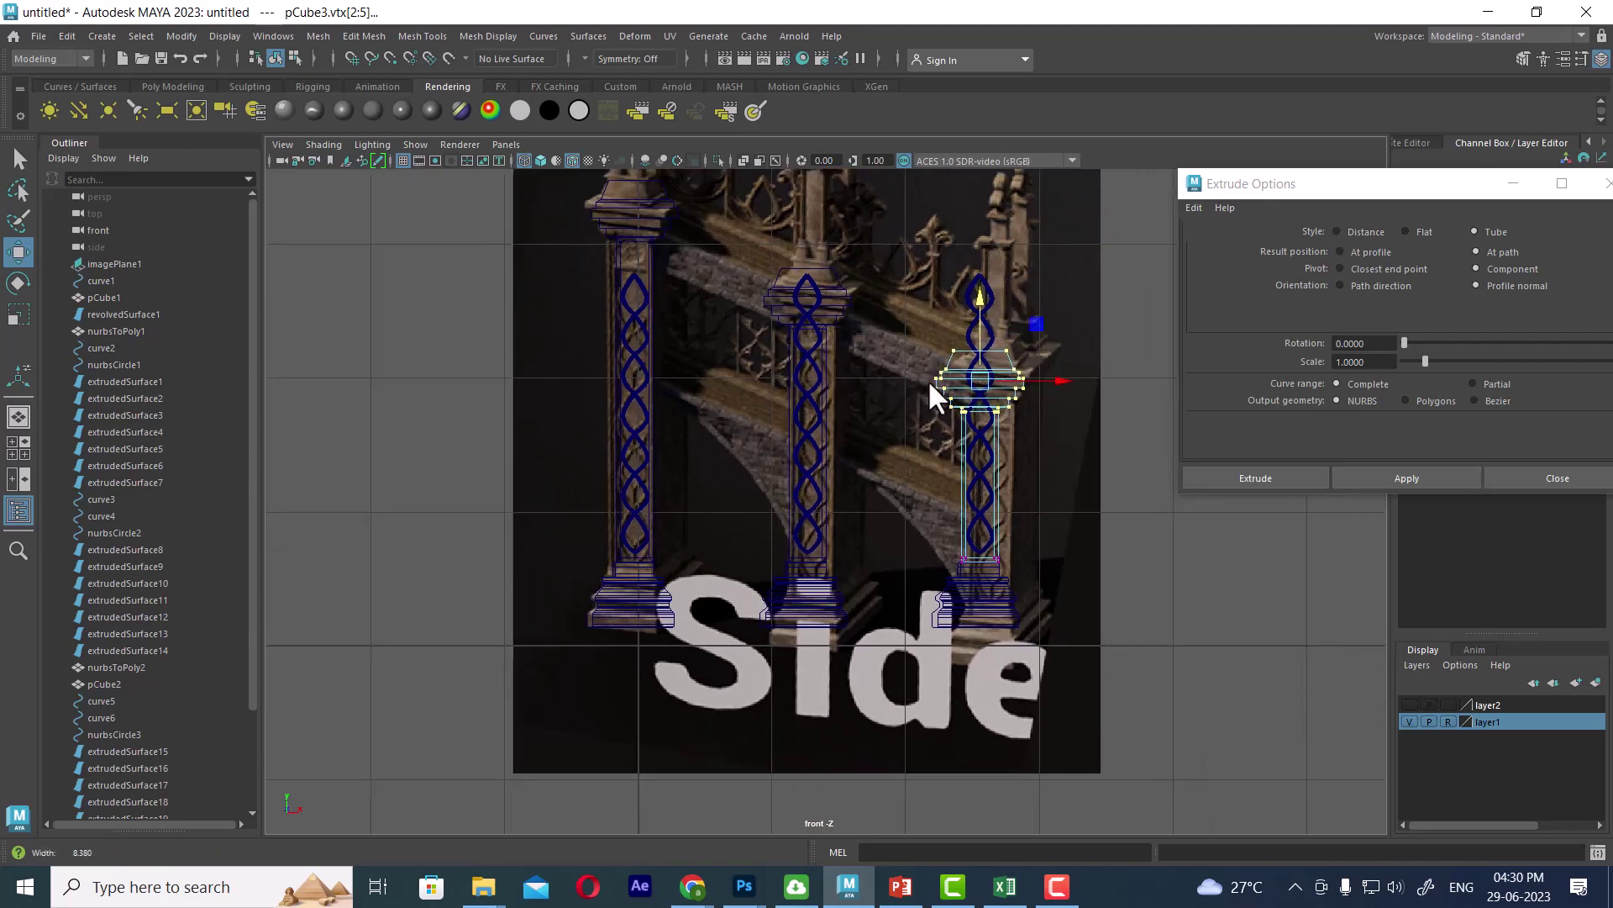
alt+right_drag(927, 380, 976, 467)
alt+middle_drag(976, 466, 936, 532)
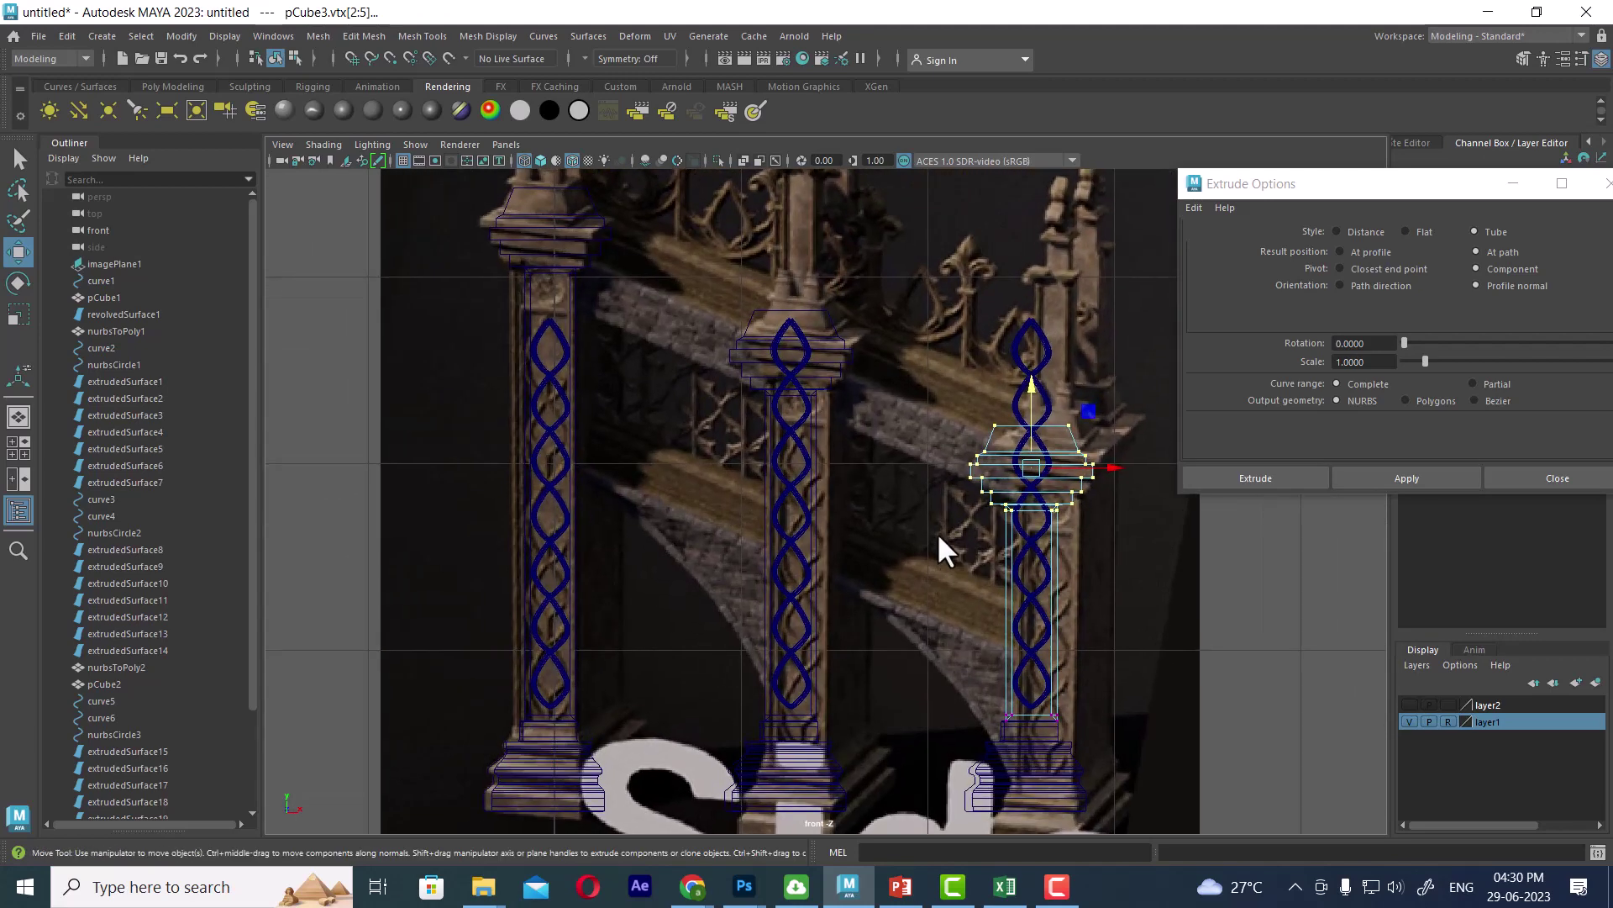
Deselect the vertices and select the top leaf loop of the middle chain.
click(924, 309)
click(789, 316)
mouse_move(790, 316)
alt+right_down()
mouse_move(895, 547)
mouse_move(844, 466)
alt+right_up()
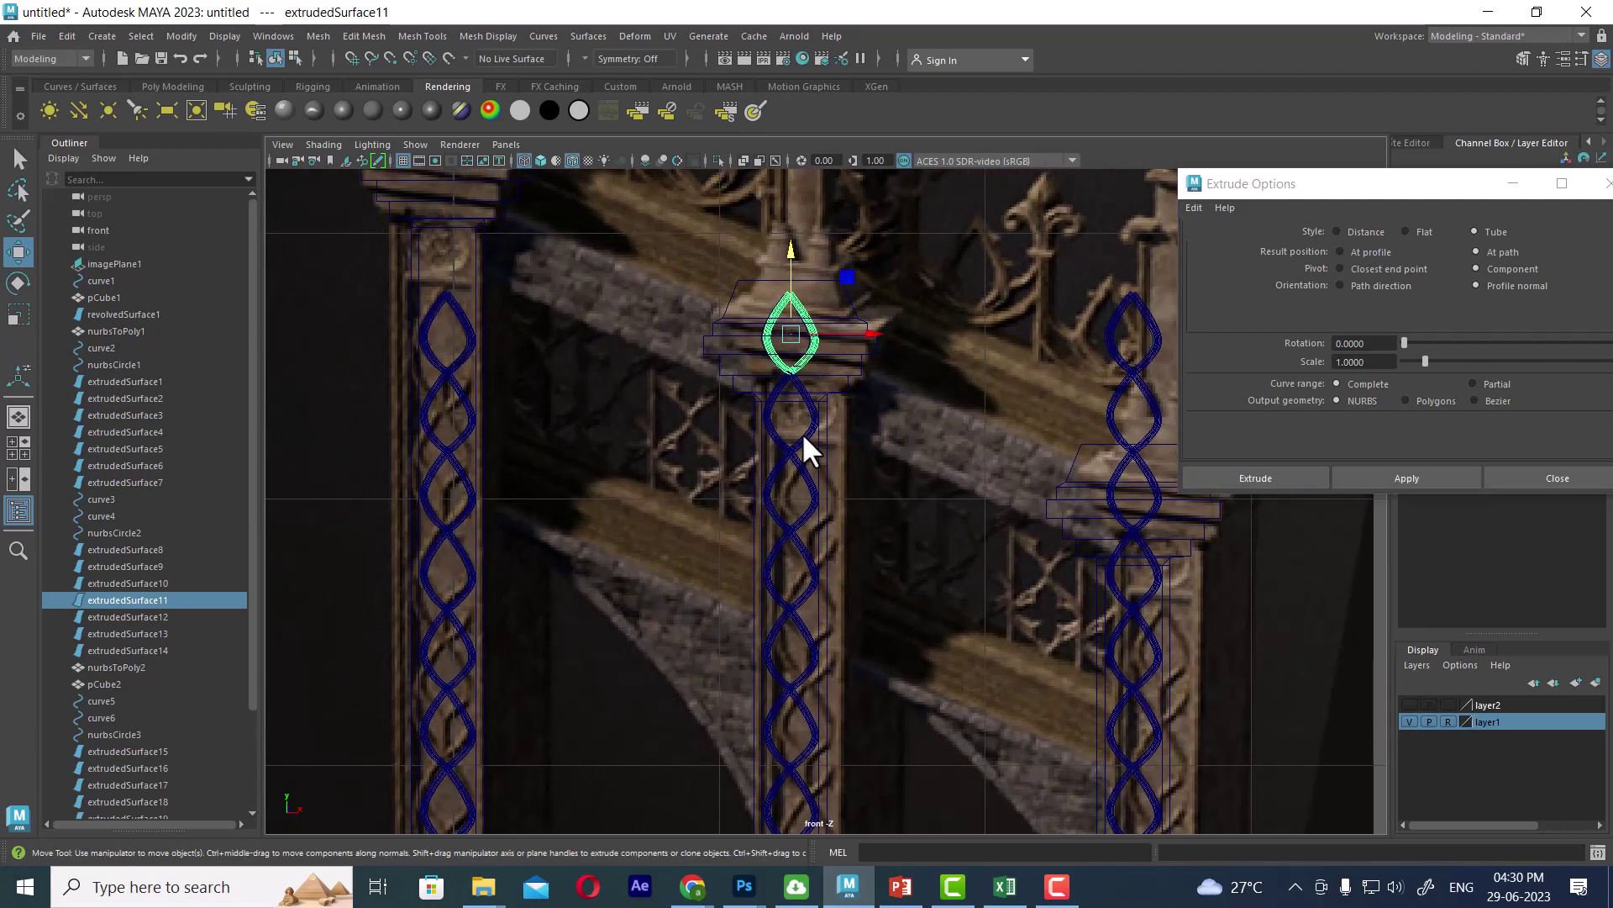
Select several leaf loops on the middle chain and clone them lower down the pillar.
shift+click(802, 433)
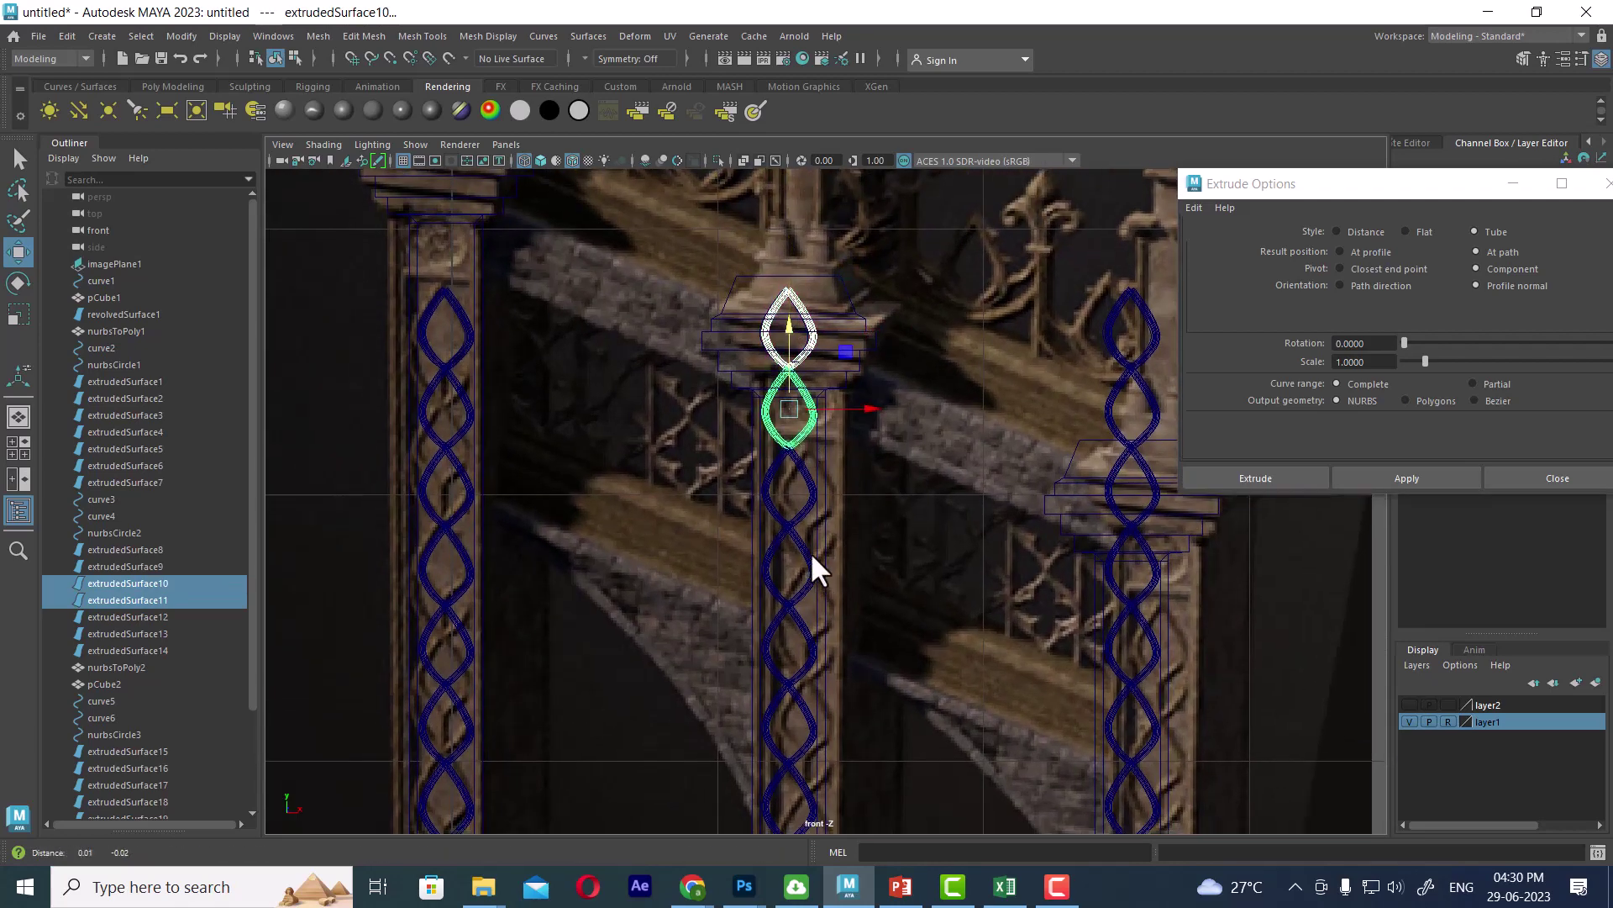
alt+middle_drag(810, 551, 783, 420)
shift+click(790, 319)
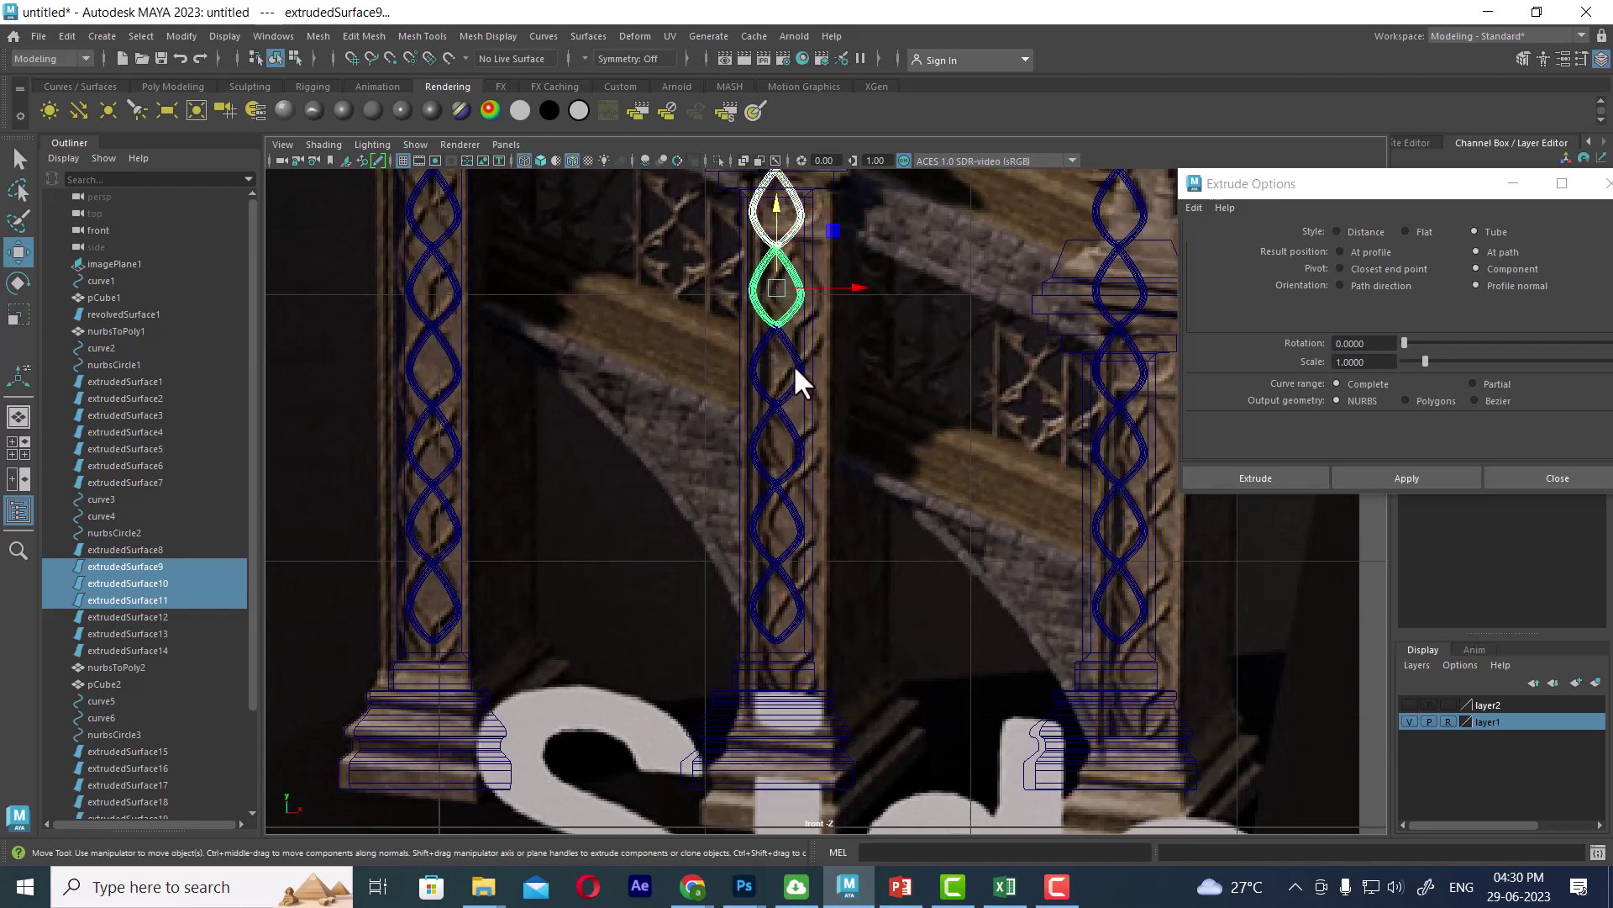
shift+click(793, 362)
shift+click(785, 425)
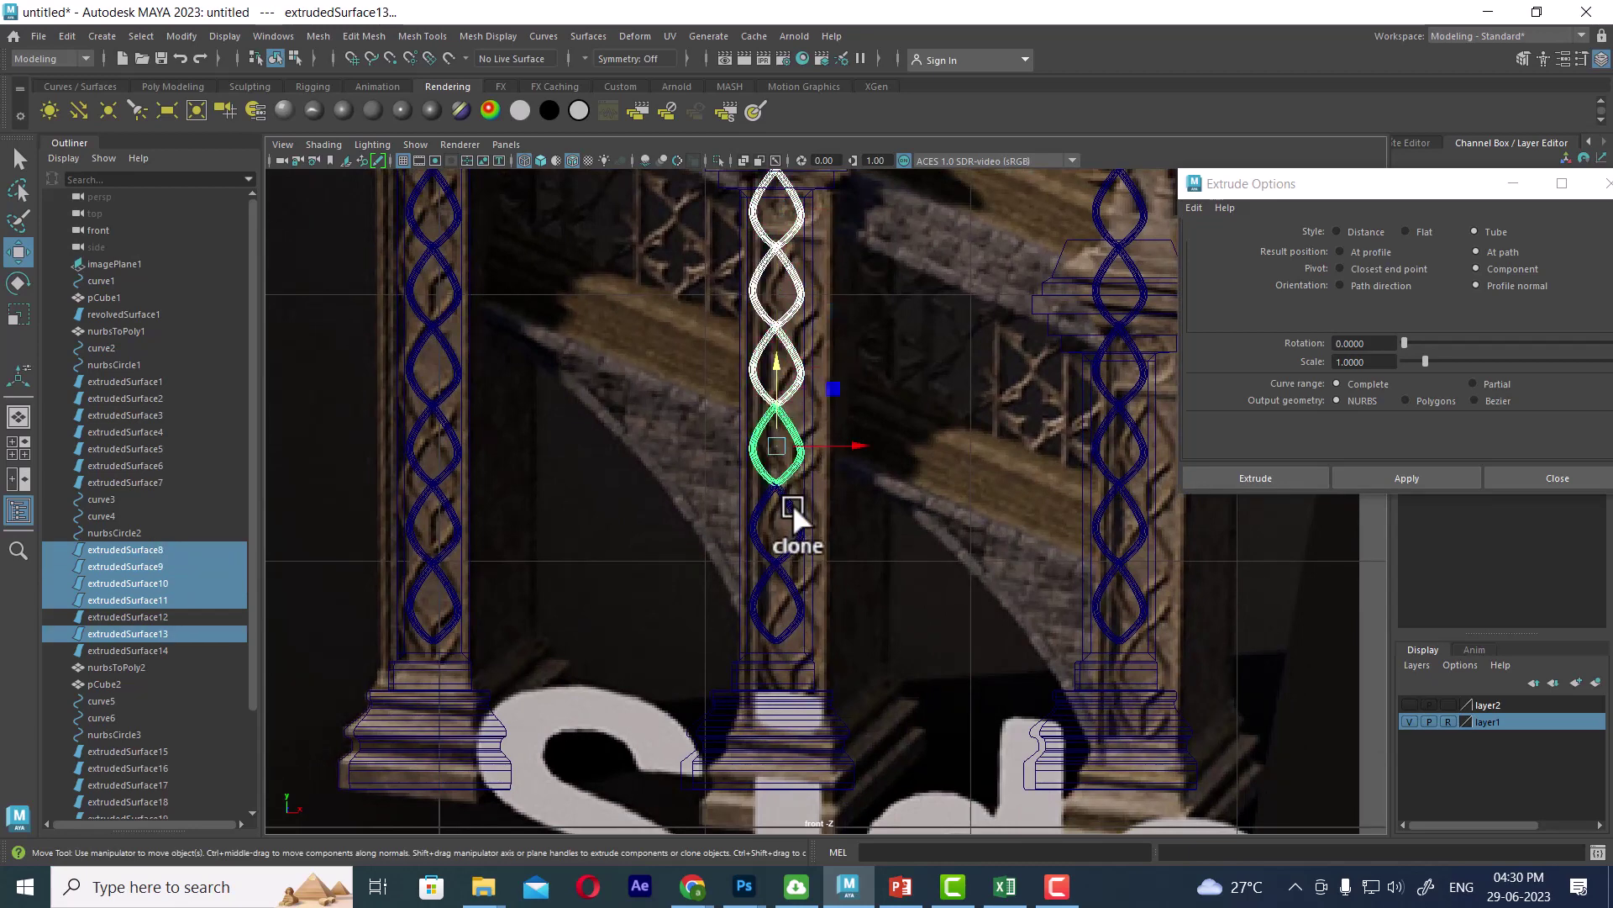
mouse_move(793, 502)
shift+mouse_down()
mouse_move(781, 694)
mouse_move(779, 666)
shift+mouse_up()
scroll(773, 612, down, 2)
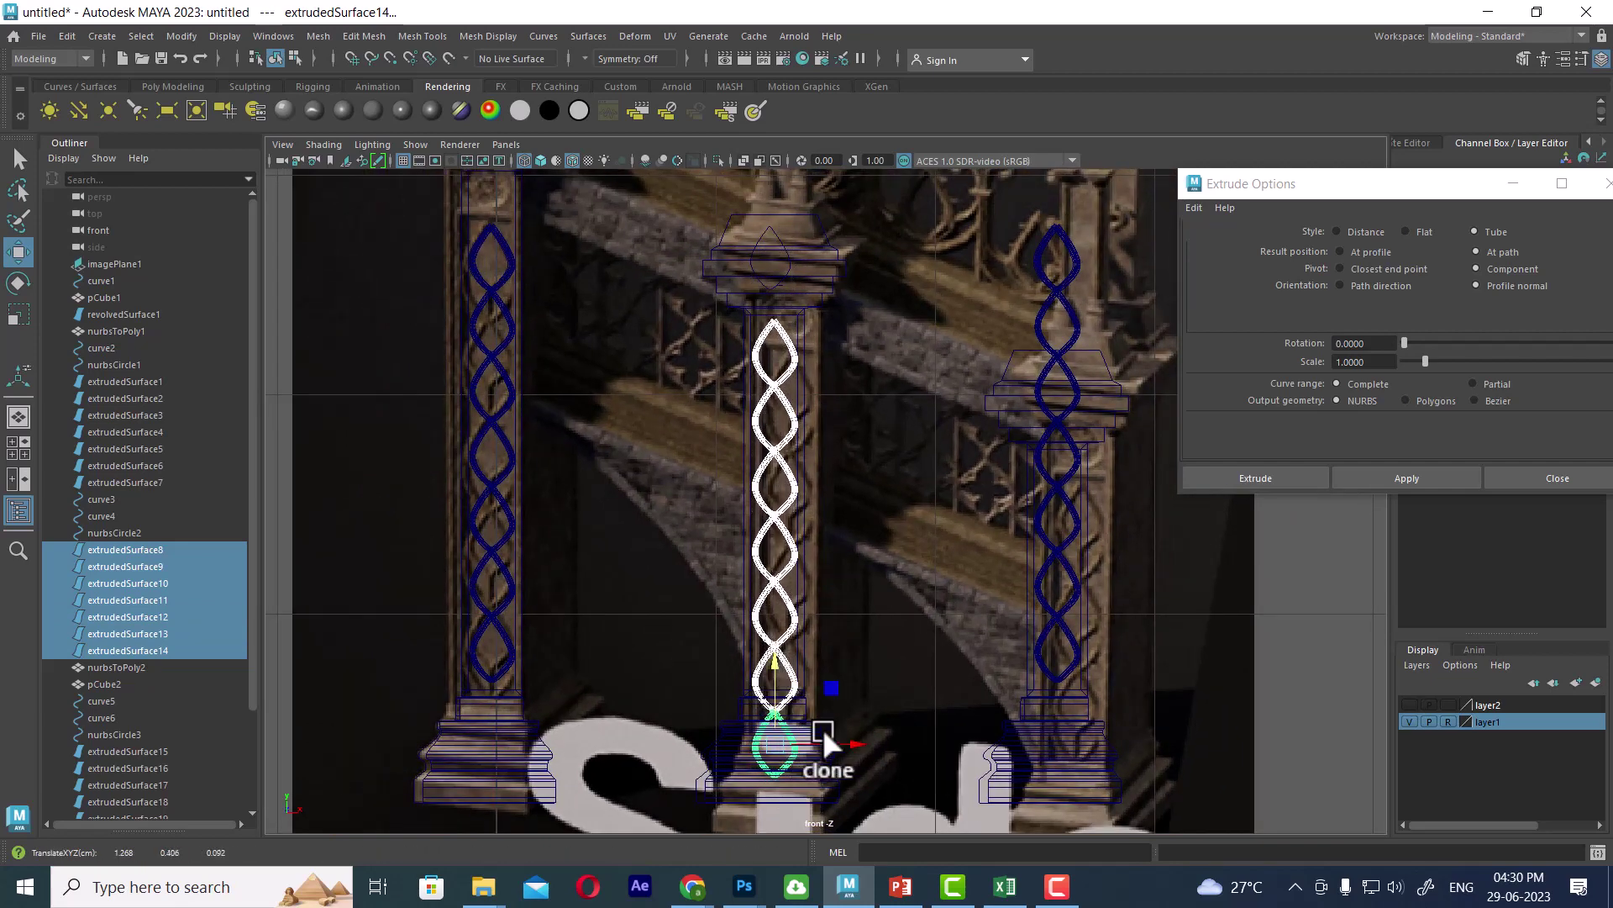
Move the right pillar's leaf chain down inside its shortened shaft, then return to perspective view.
drag(1011, 214, 1122, 665)
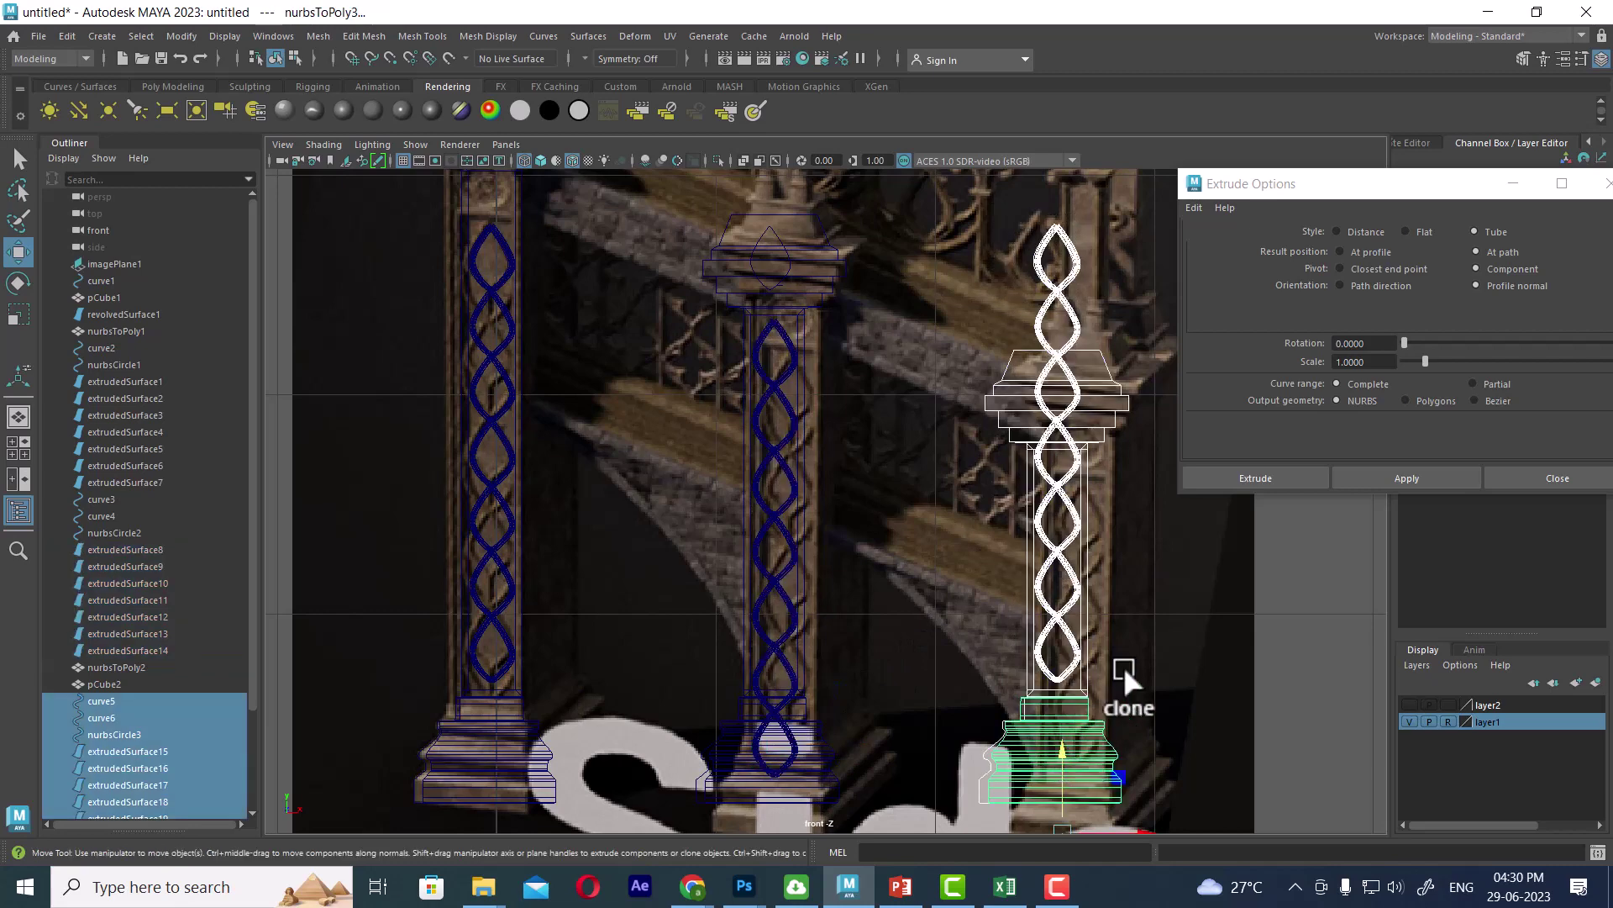
click(1091, 774)
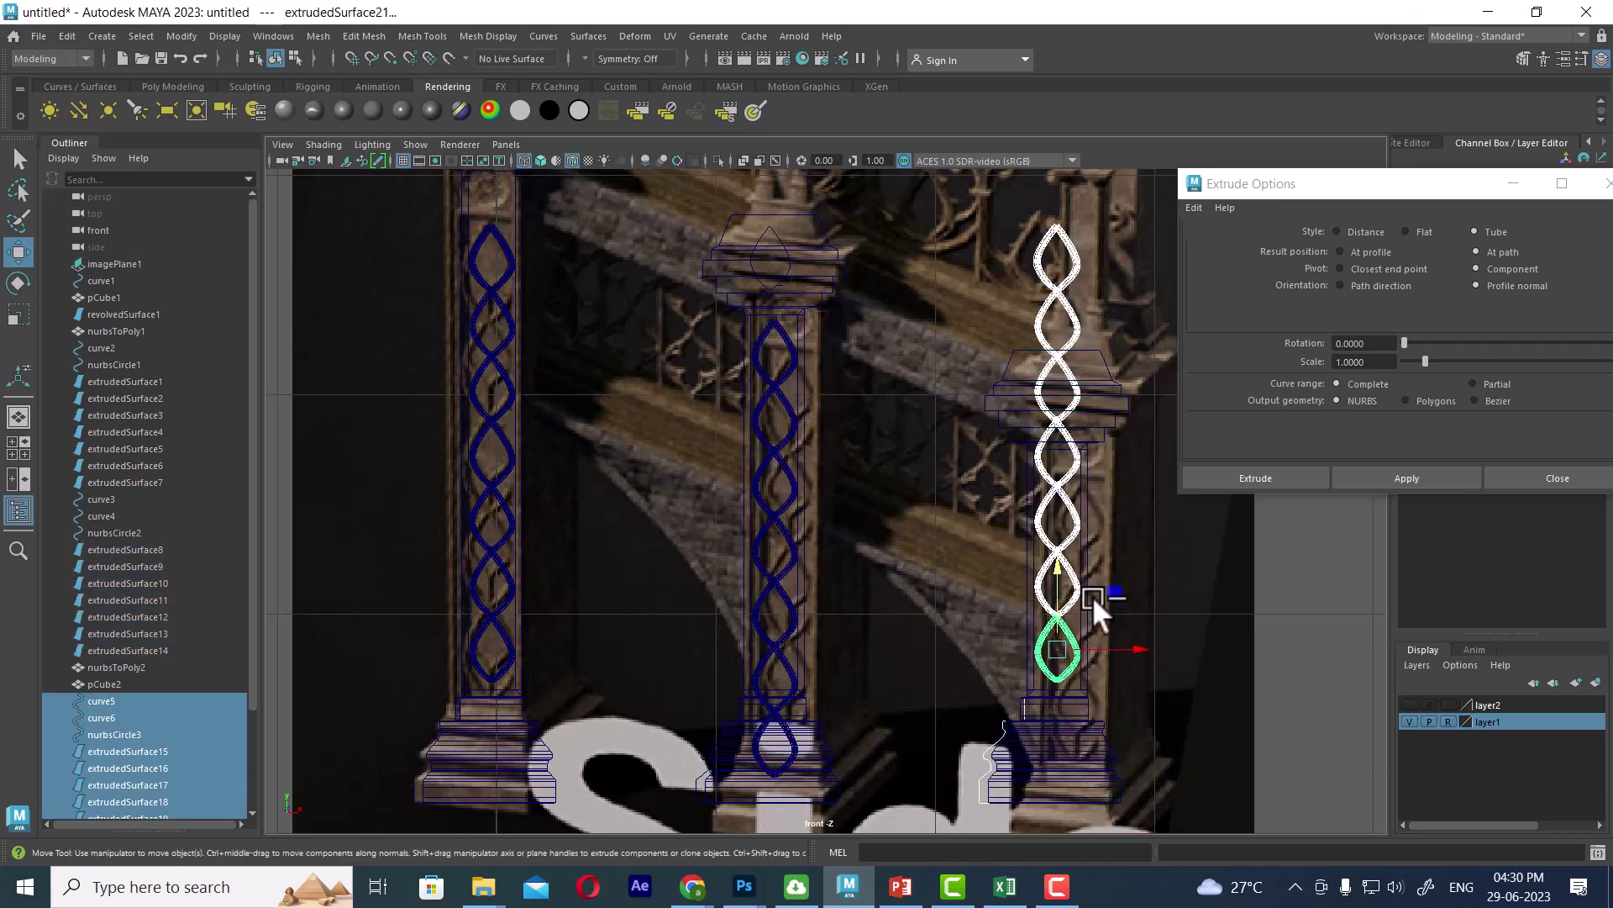
drag(1057, 592, 1046, 791)
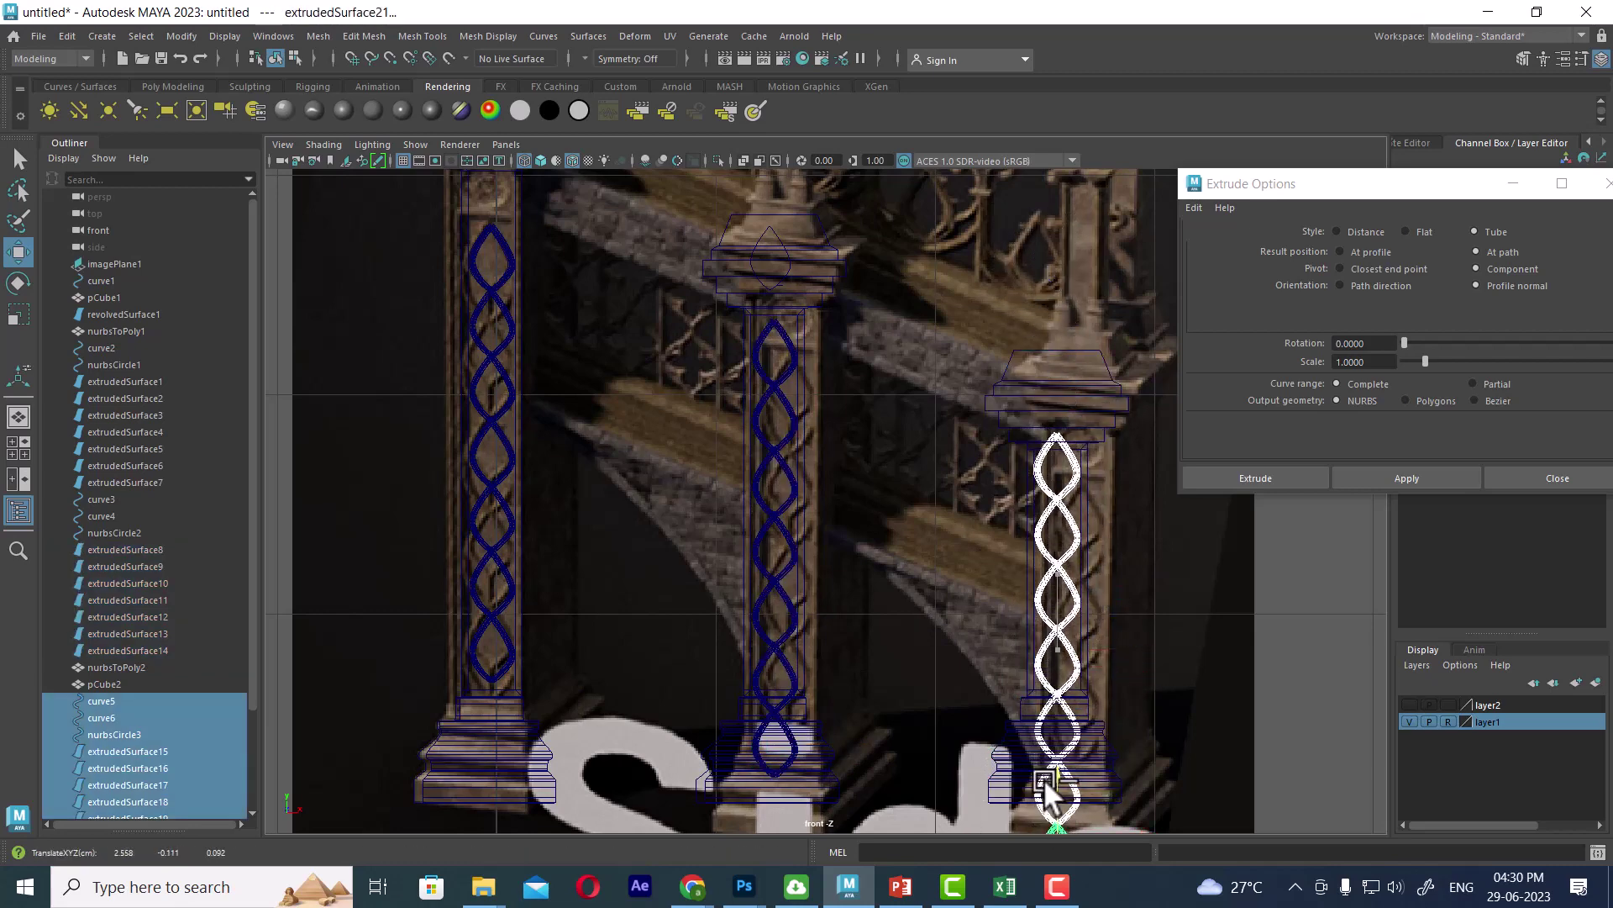
click(1001, 663)
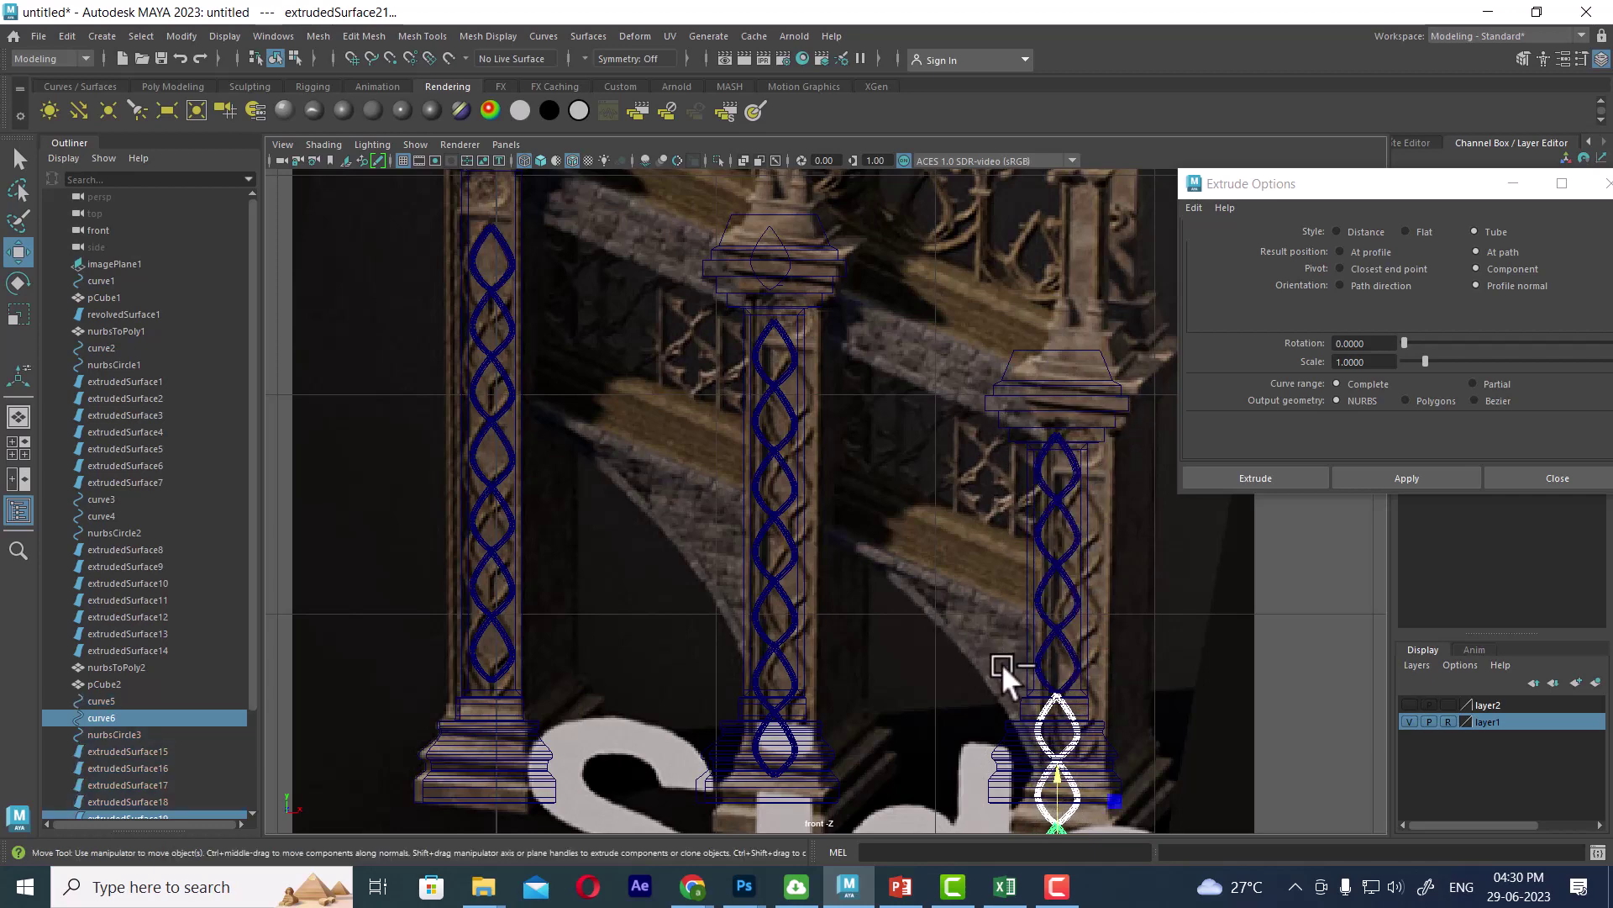
click(1002, 663)
key(space)
drag(947, 504, 929, 387)
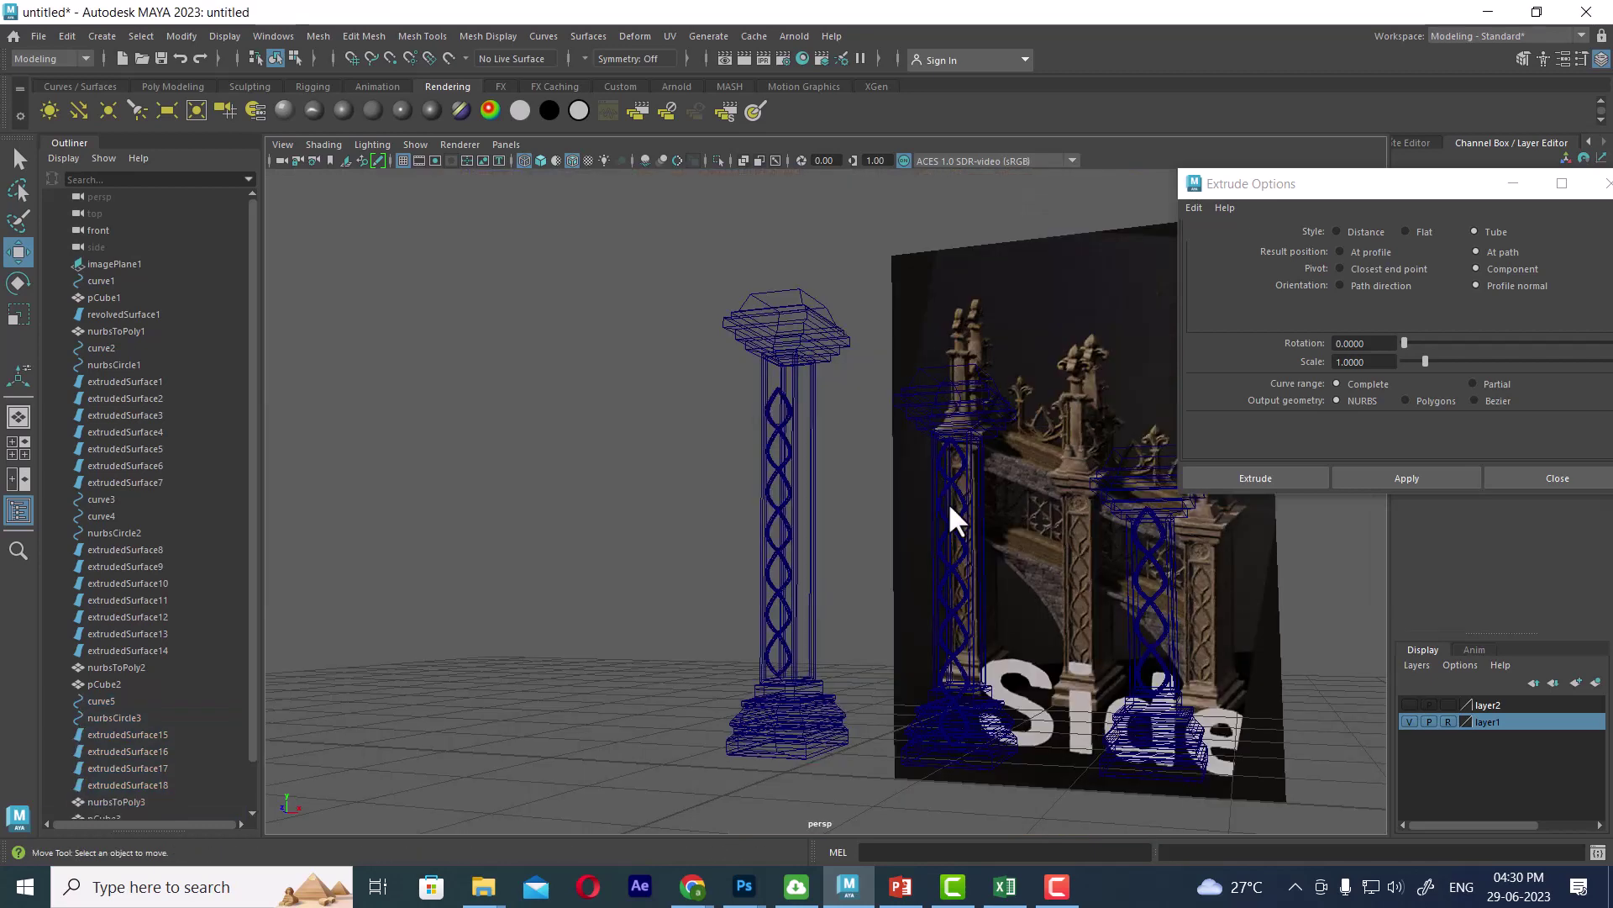
Switch to shaded display and orbit to view the three pillars beside the reference image.
key(5)
mouse_move(948, 503)
alt+mouse_down()
mouse_move(901, 432)
mouse_move(1026, 547)
mouse_move(946, 529)
alt+mouse_up()
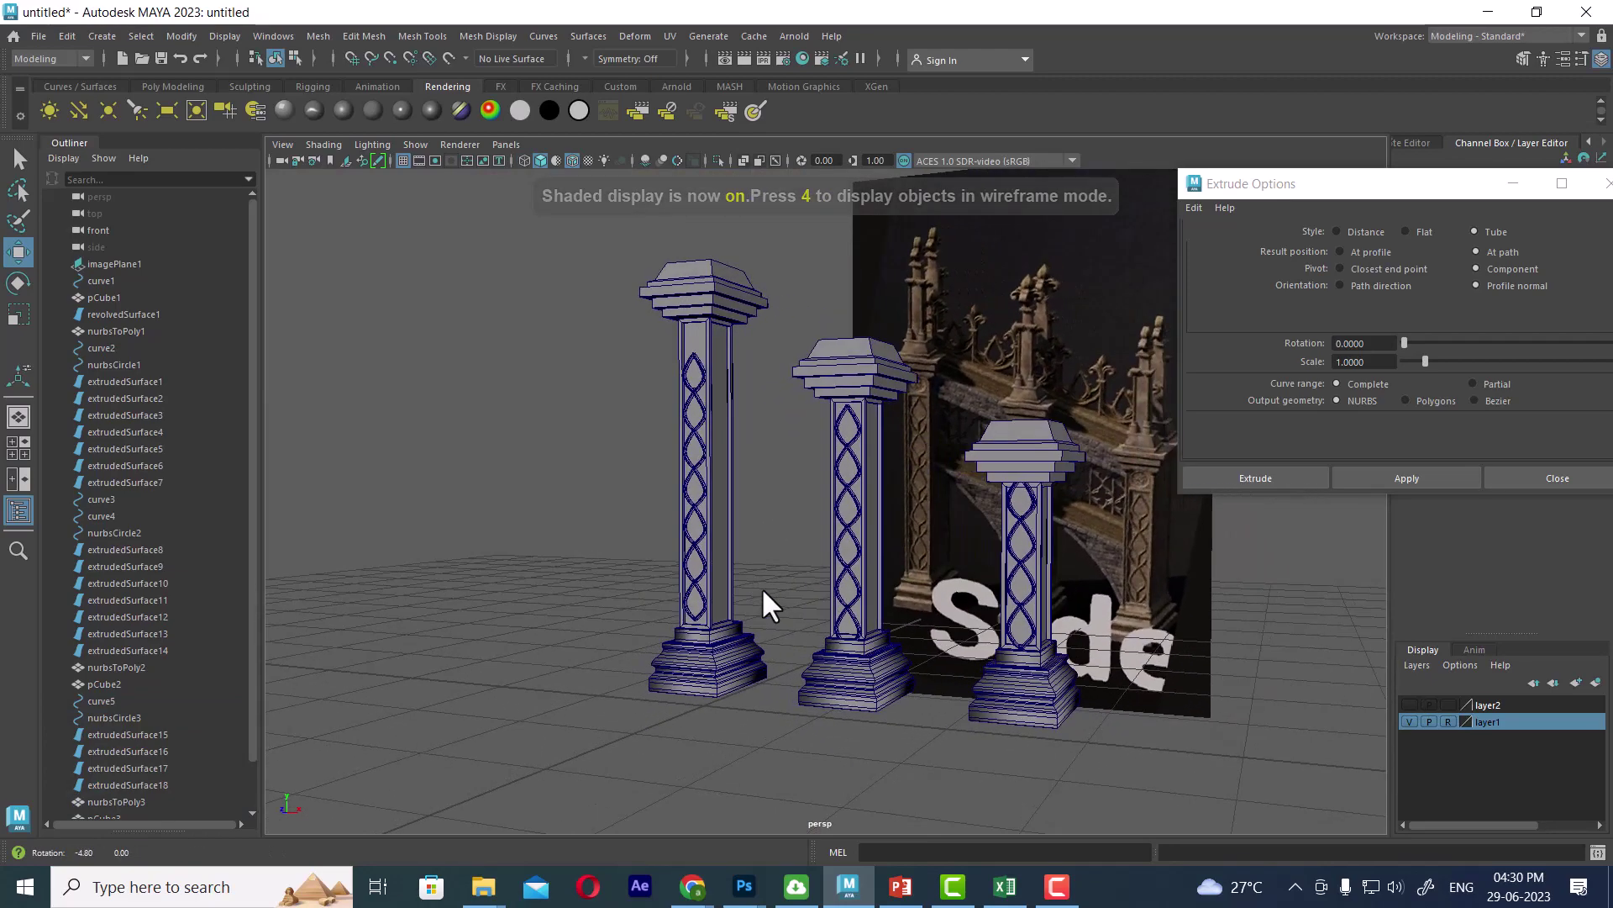
mouse_move(1021, 401)
alt+mouse_down()
mouse_move(1096, 405)
mouse_move(1085, 388)
alt+mouse_up()
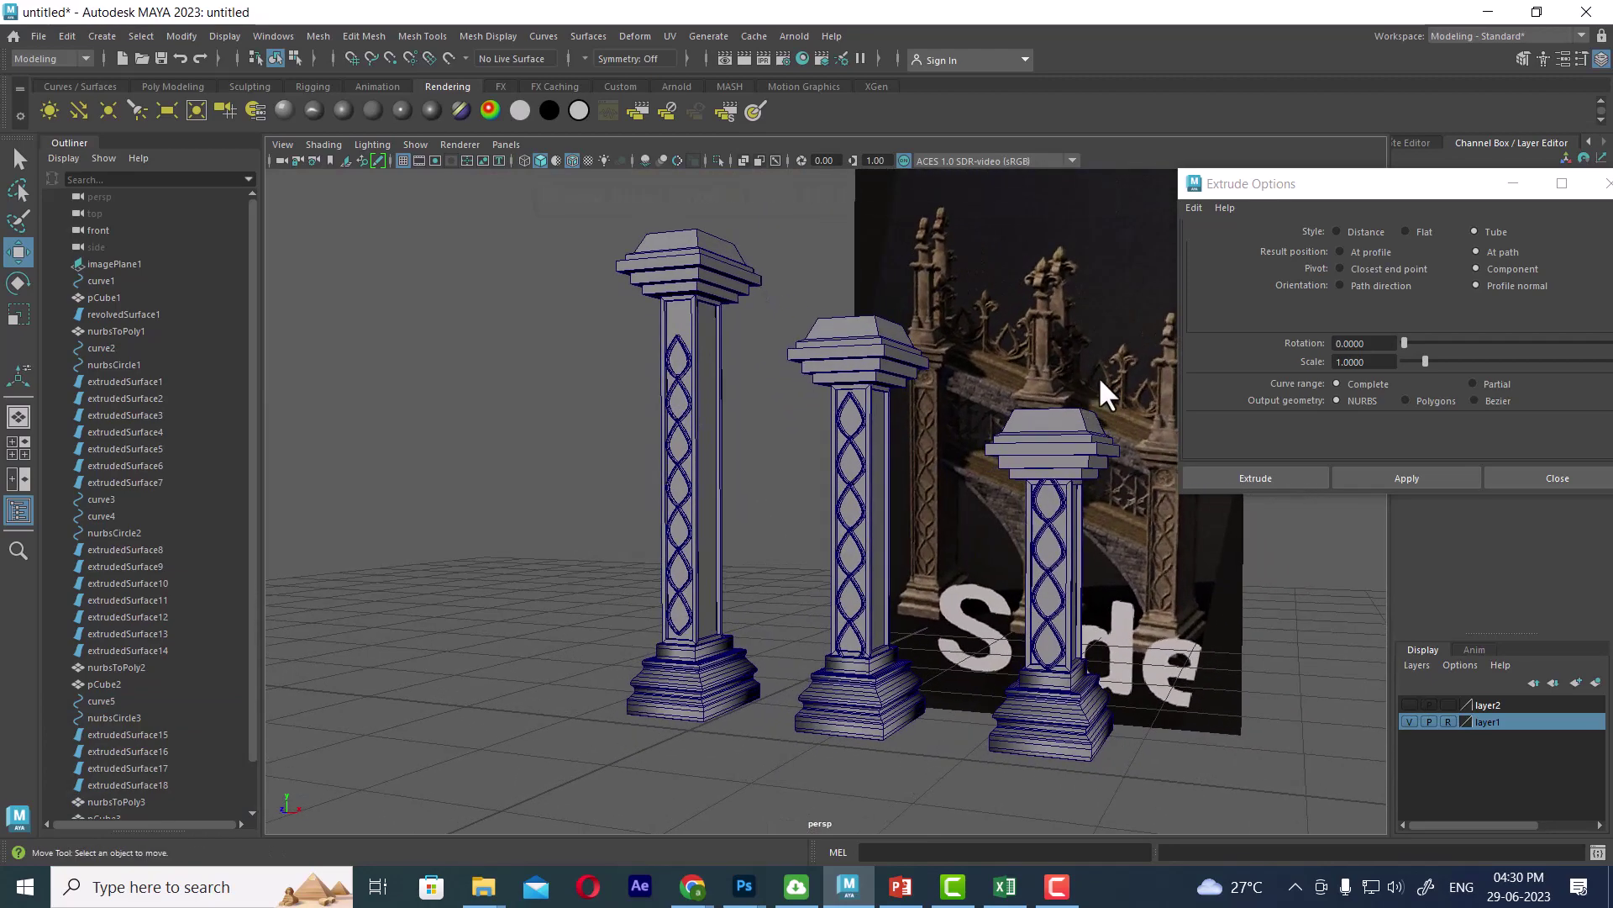